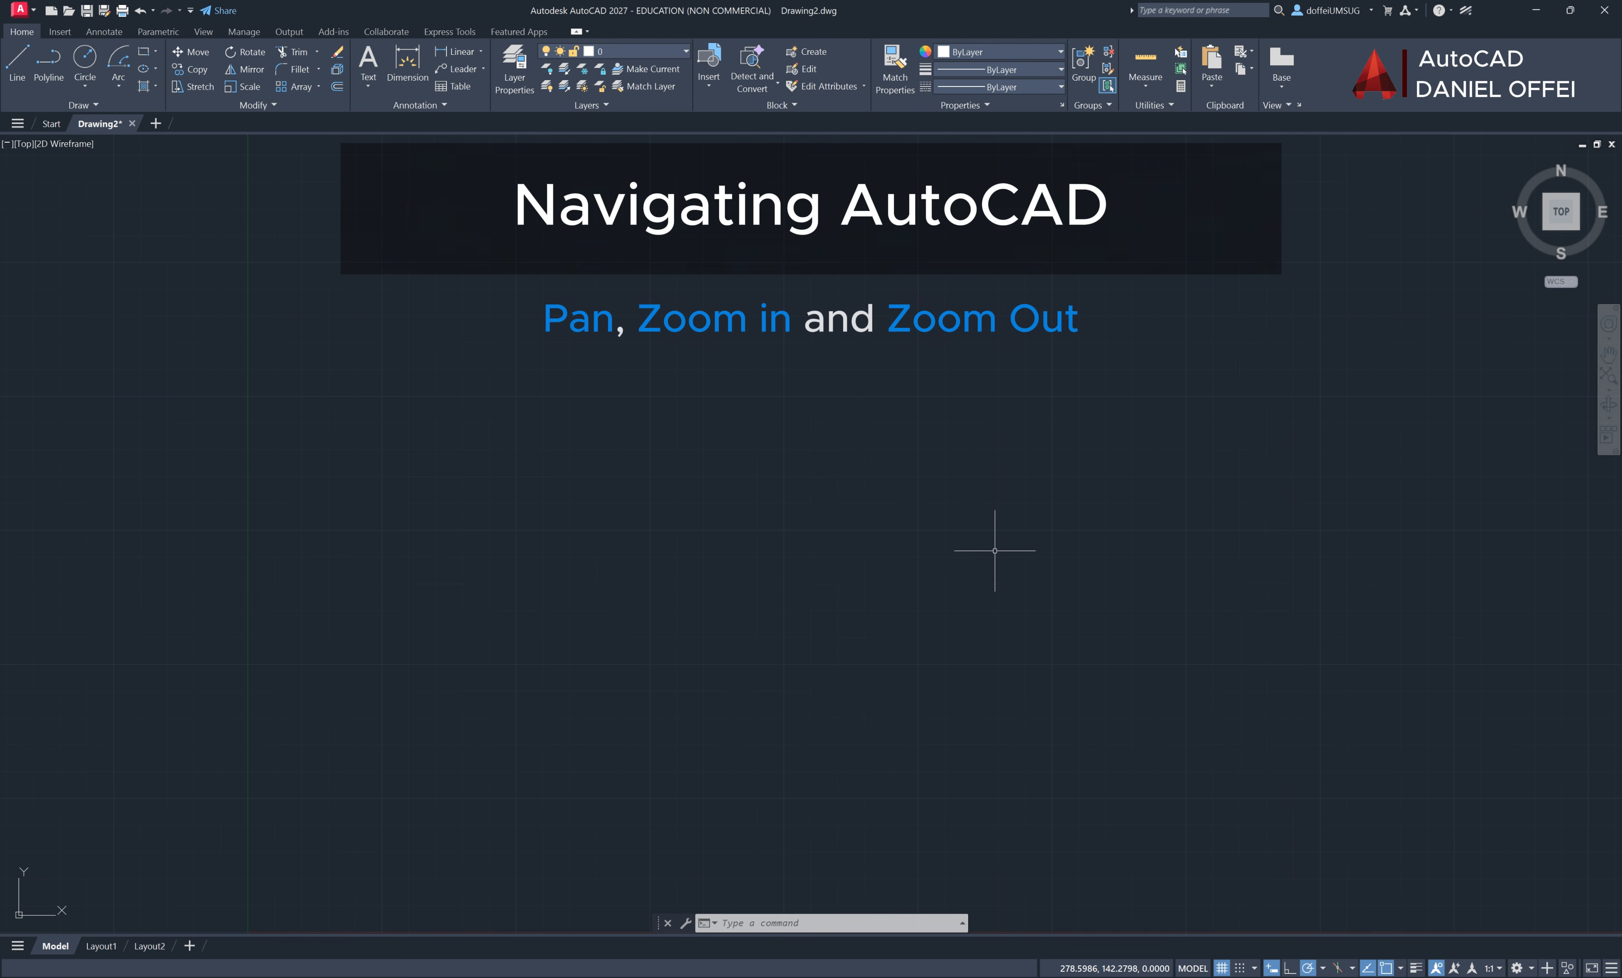
Draw a large rectangle and a small square tucked inside its upper-left corner, starting from the same corner point
{"action": "left_click", "coordinate": [145, 58]}
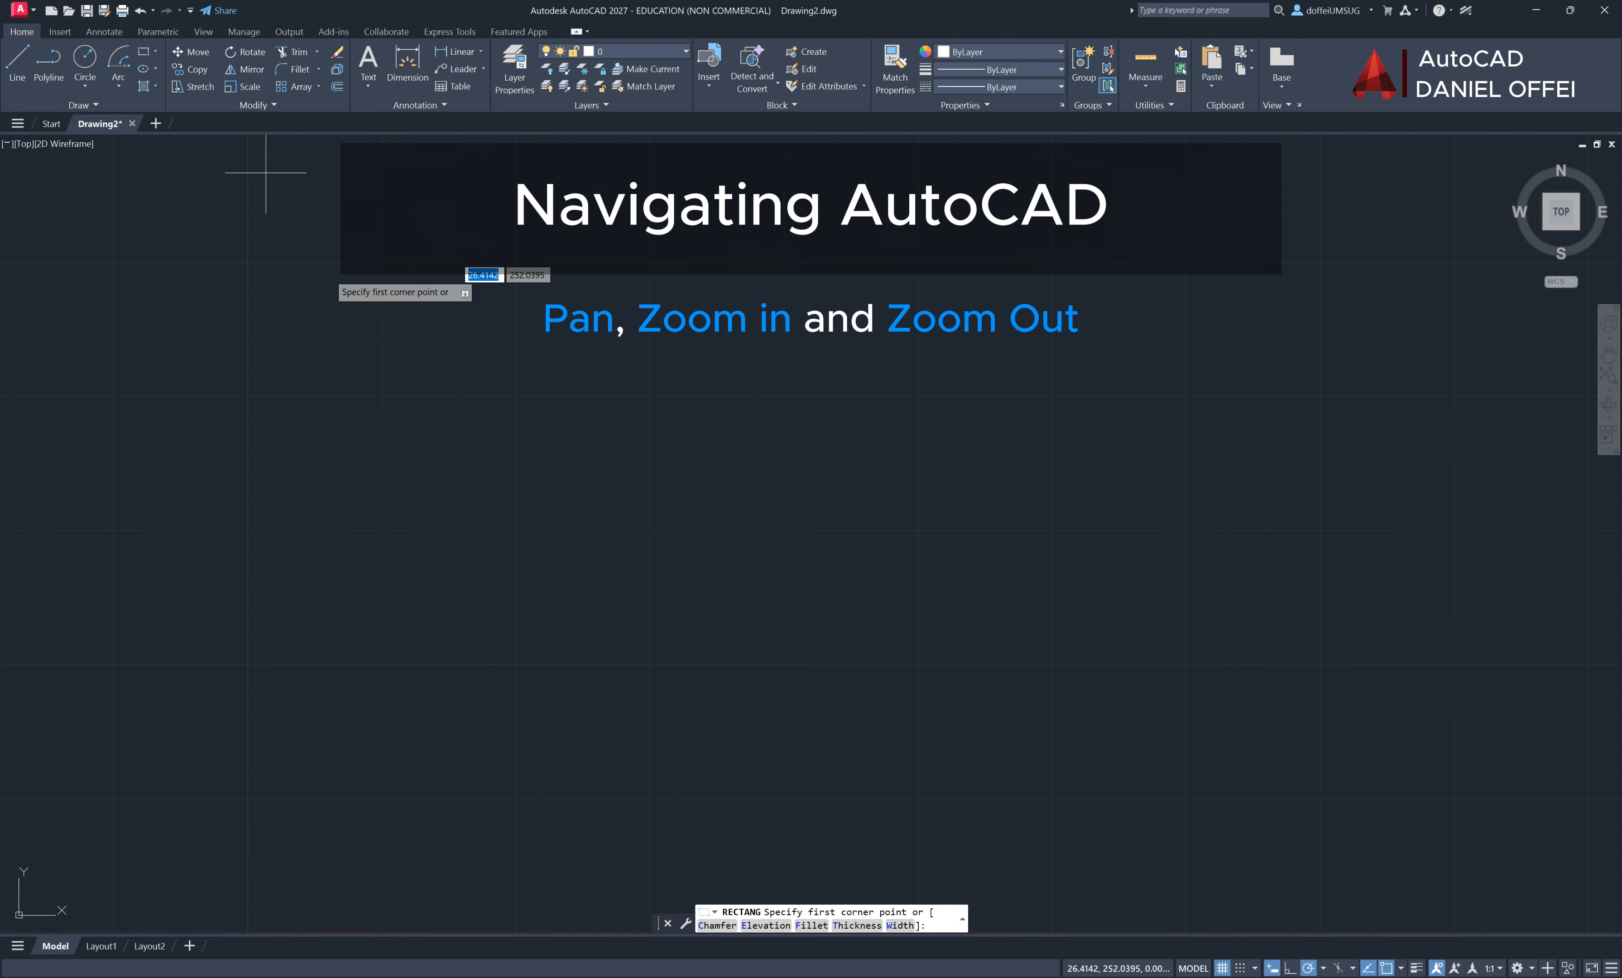
{"action": "left_click", "coordinate": [397, 345]}
{"action": "left_click", "coordinate": [749, 574]}
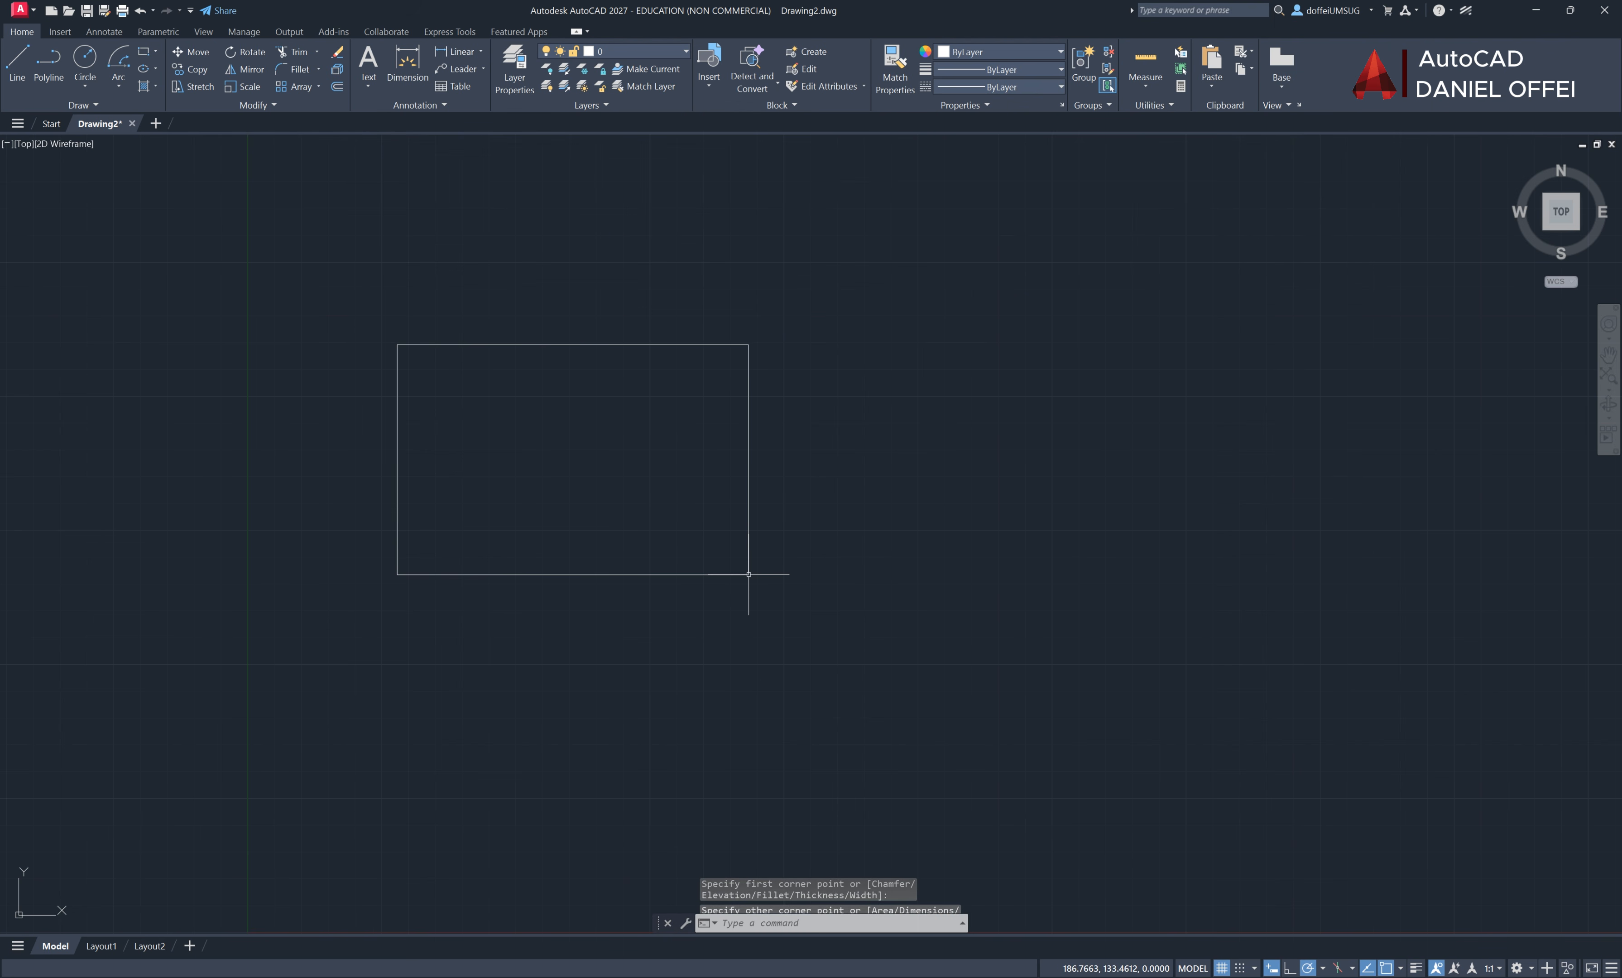
{"action": "left_click", "coordinate": [144, 51]}
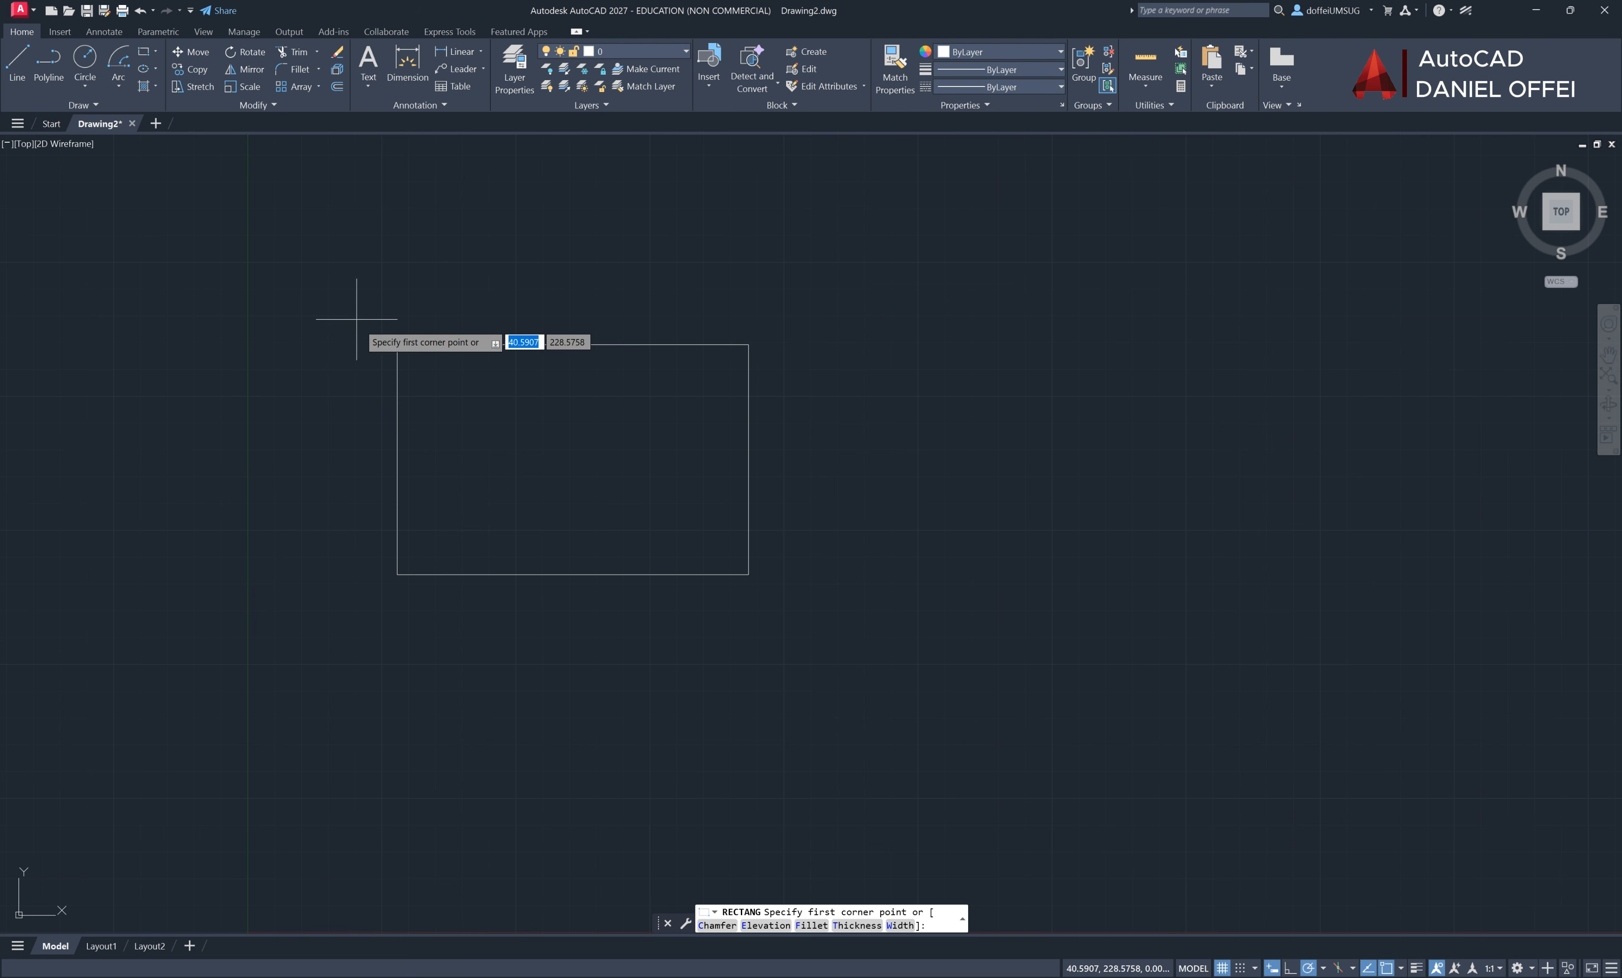
{"action": "left_click", "coordinate": [397, 344]}
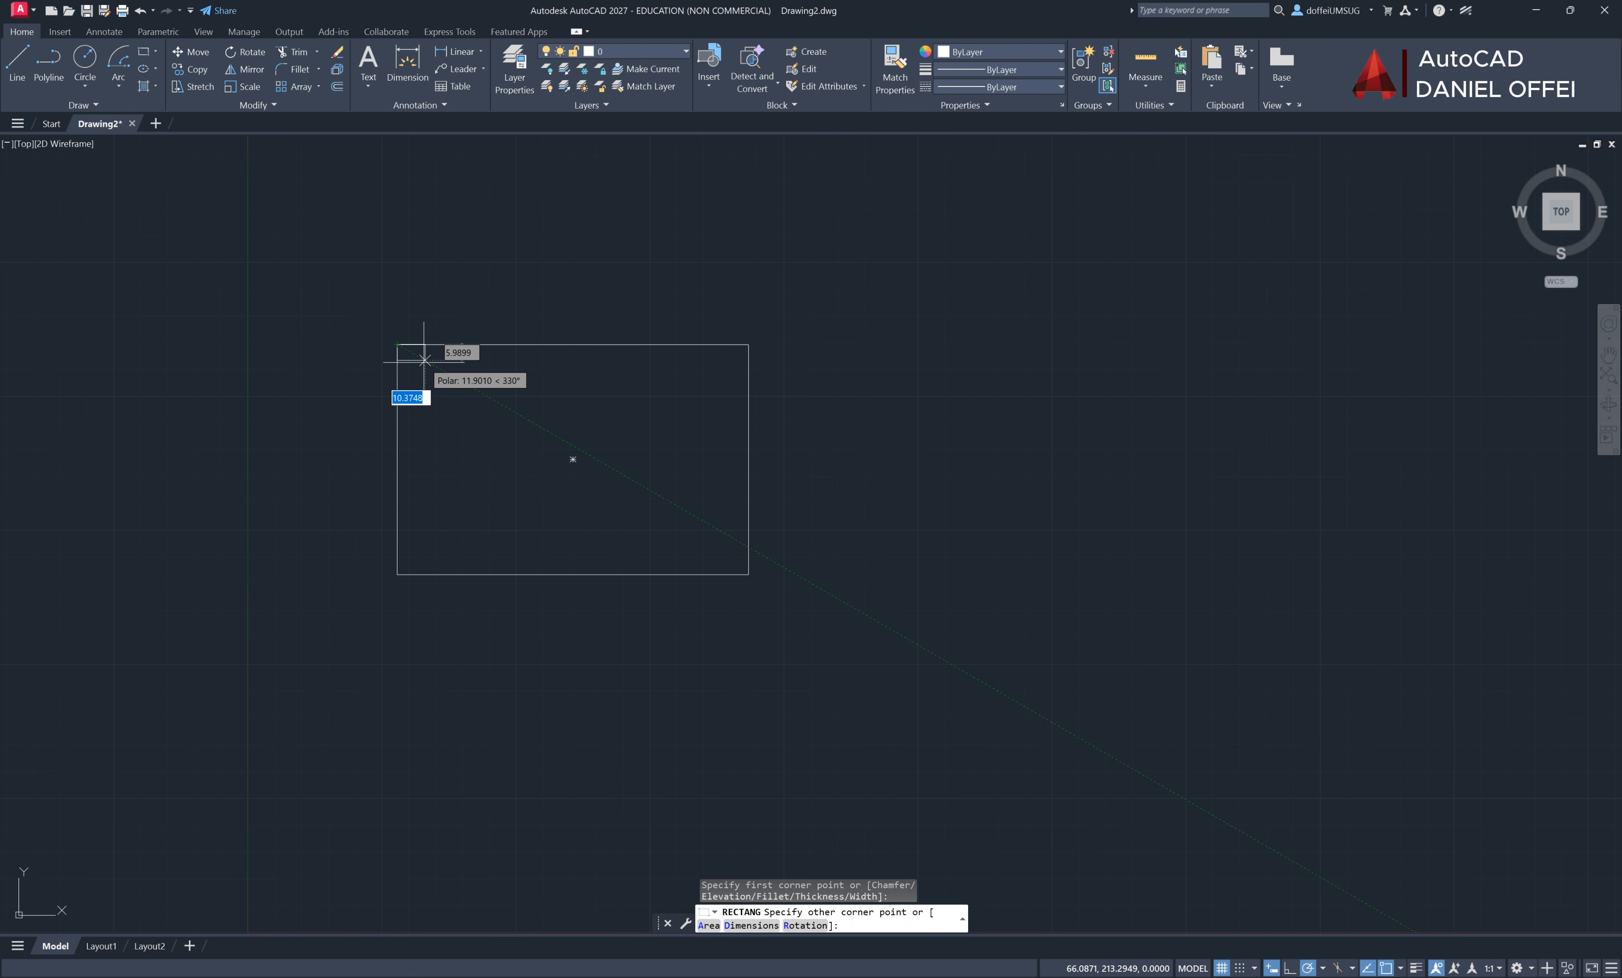
{"action": "left_click", "coordinate": [421, 368]}
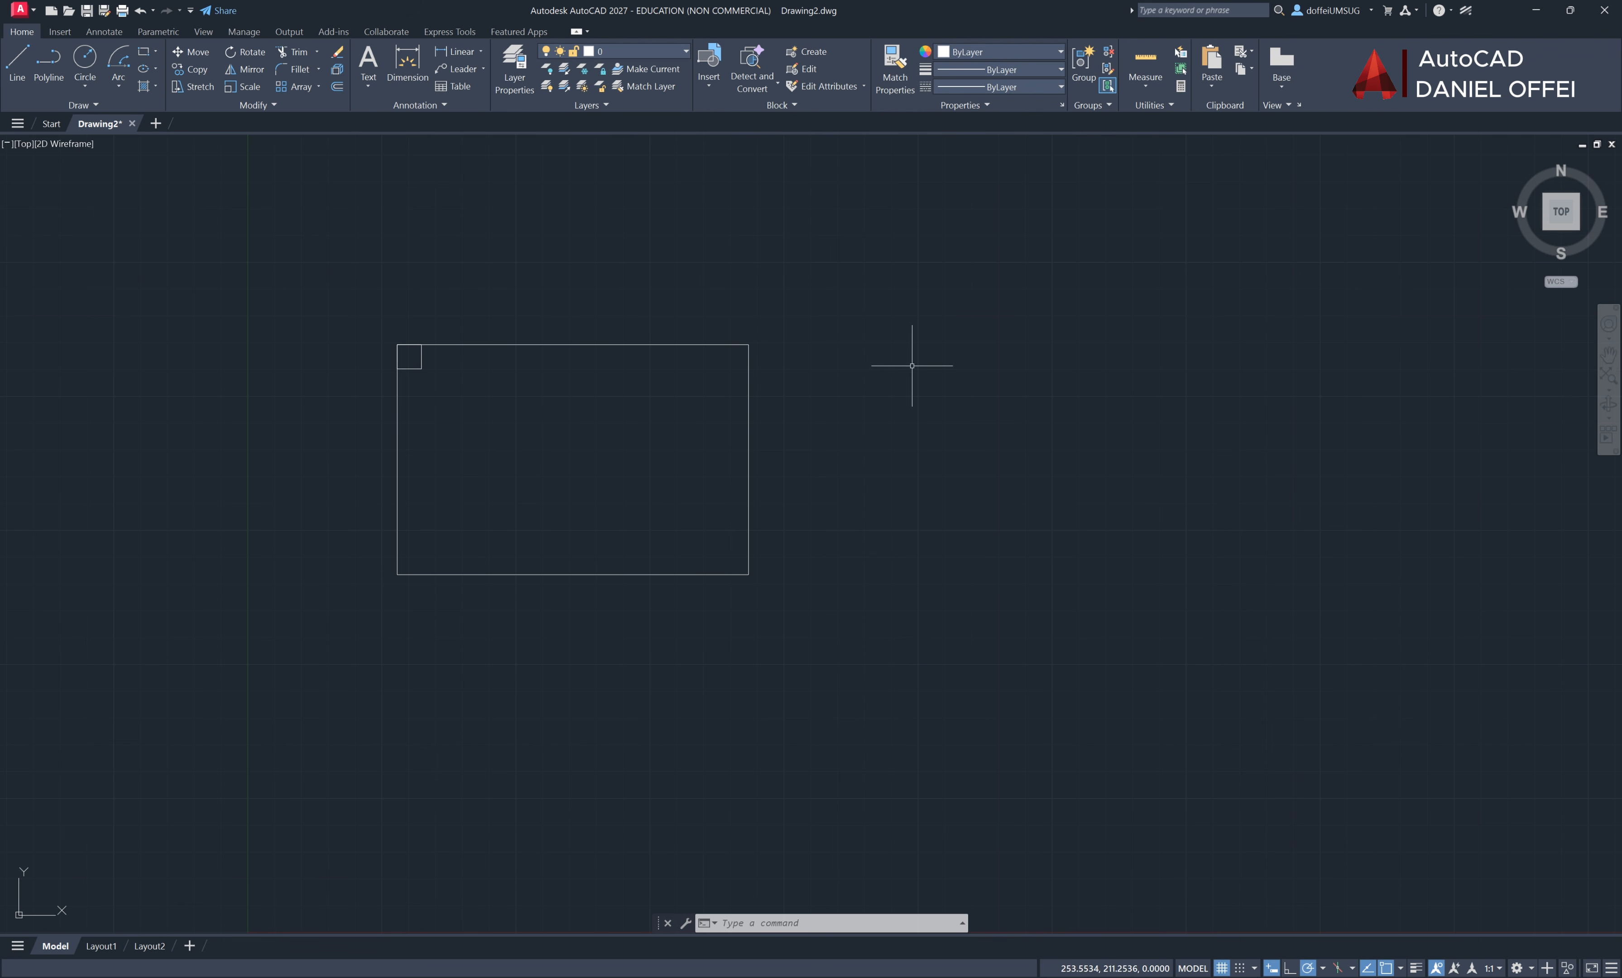
{"action": "left_click", "coordinate": [1610, 391]}
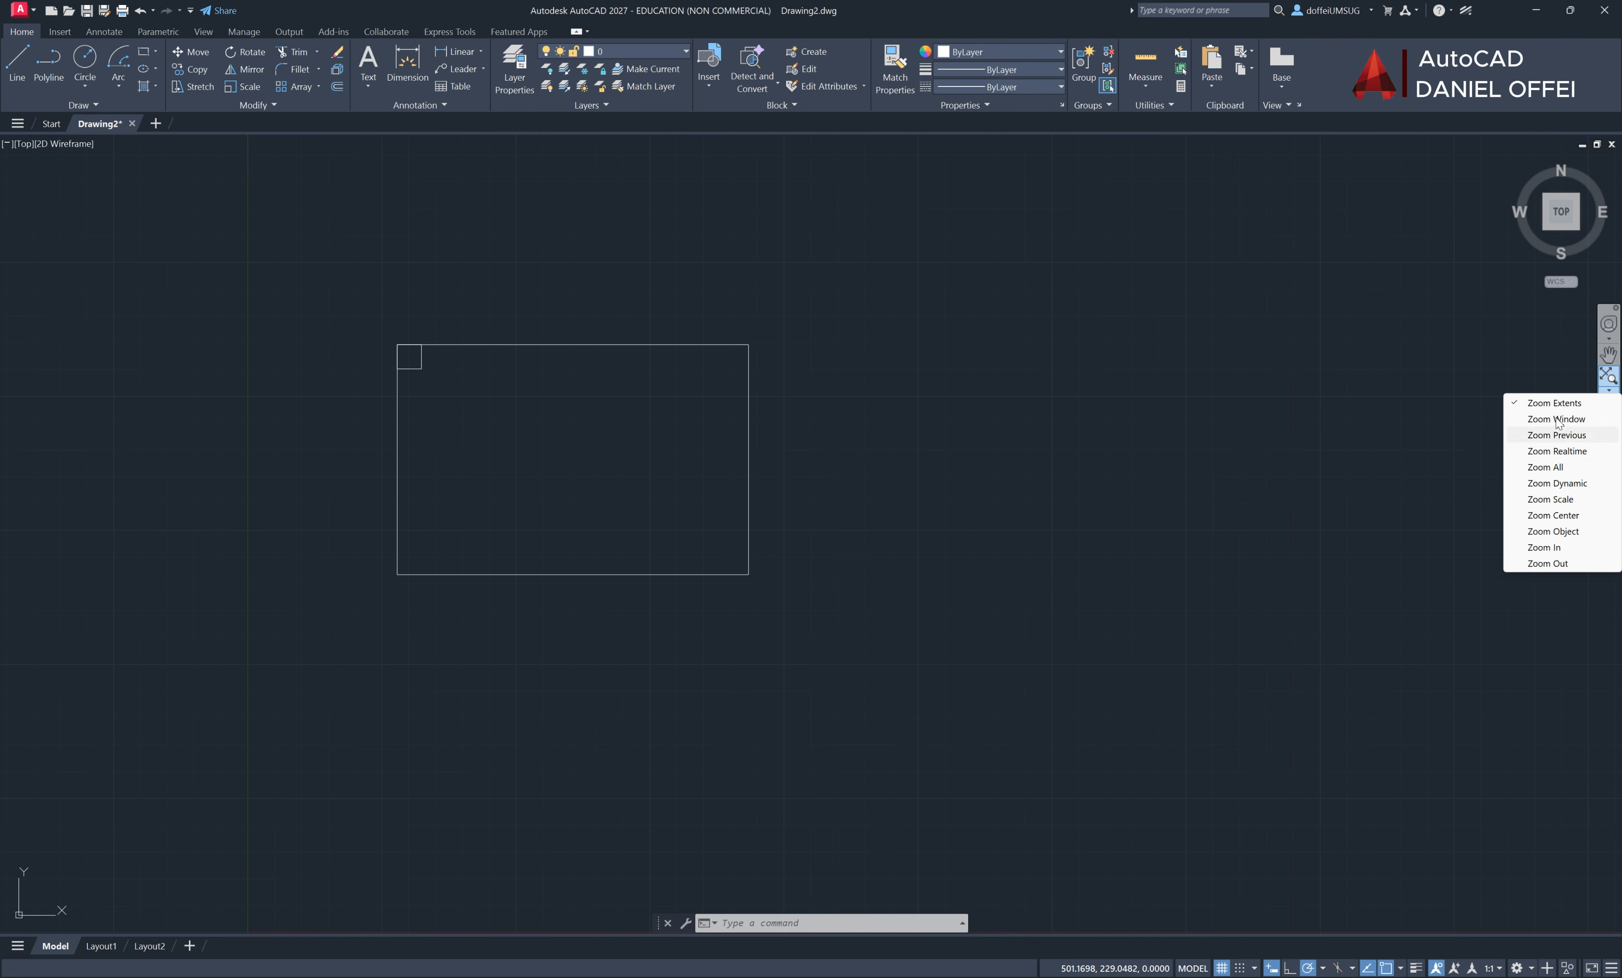
{"action": "left_click", "coordinate": [985, 302]}
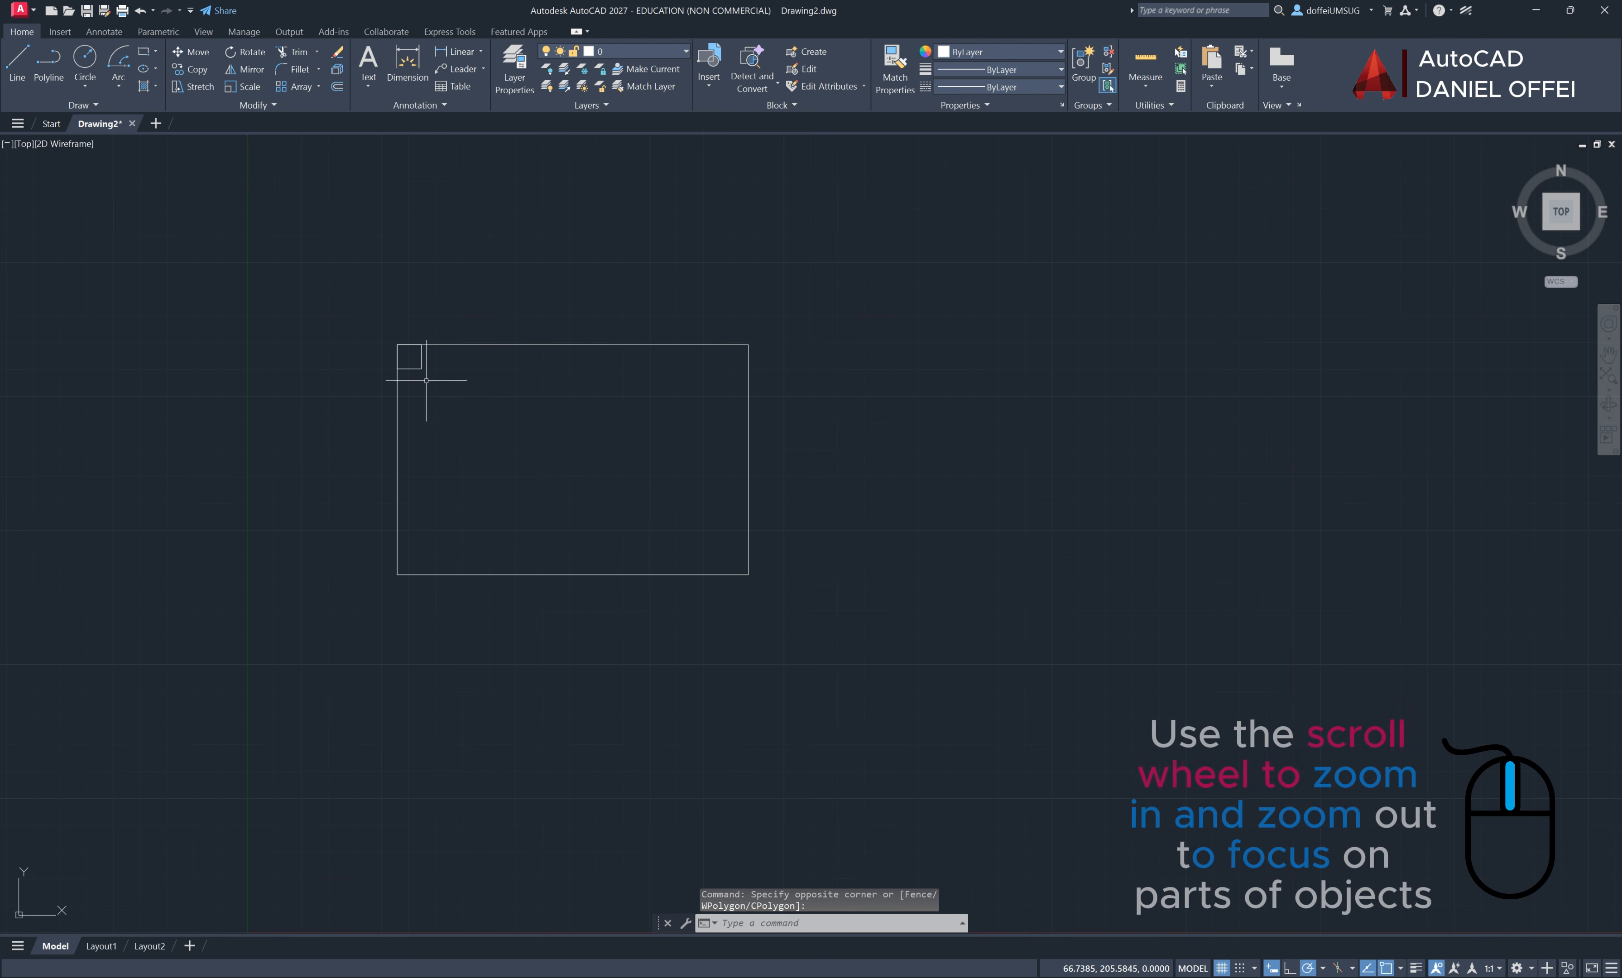
Draw a slightly smaller rectangle just inside the small square at the large rectangle's upper-left corner
{"action": "scroll", "coordinate": [408, 362], "scroll_direction": "up", "scroll_amount": 10}
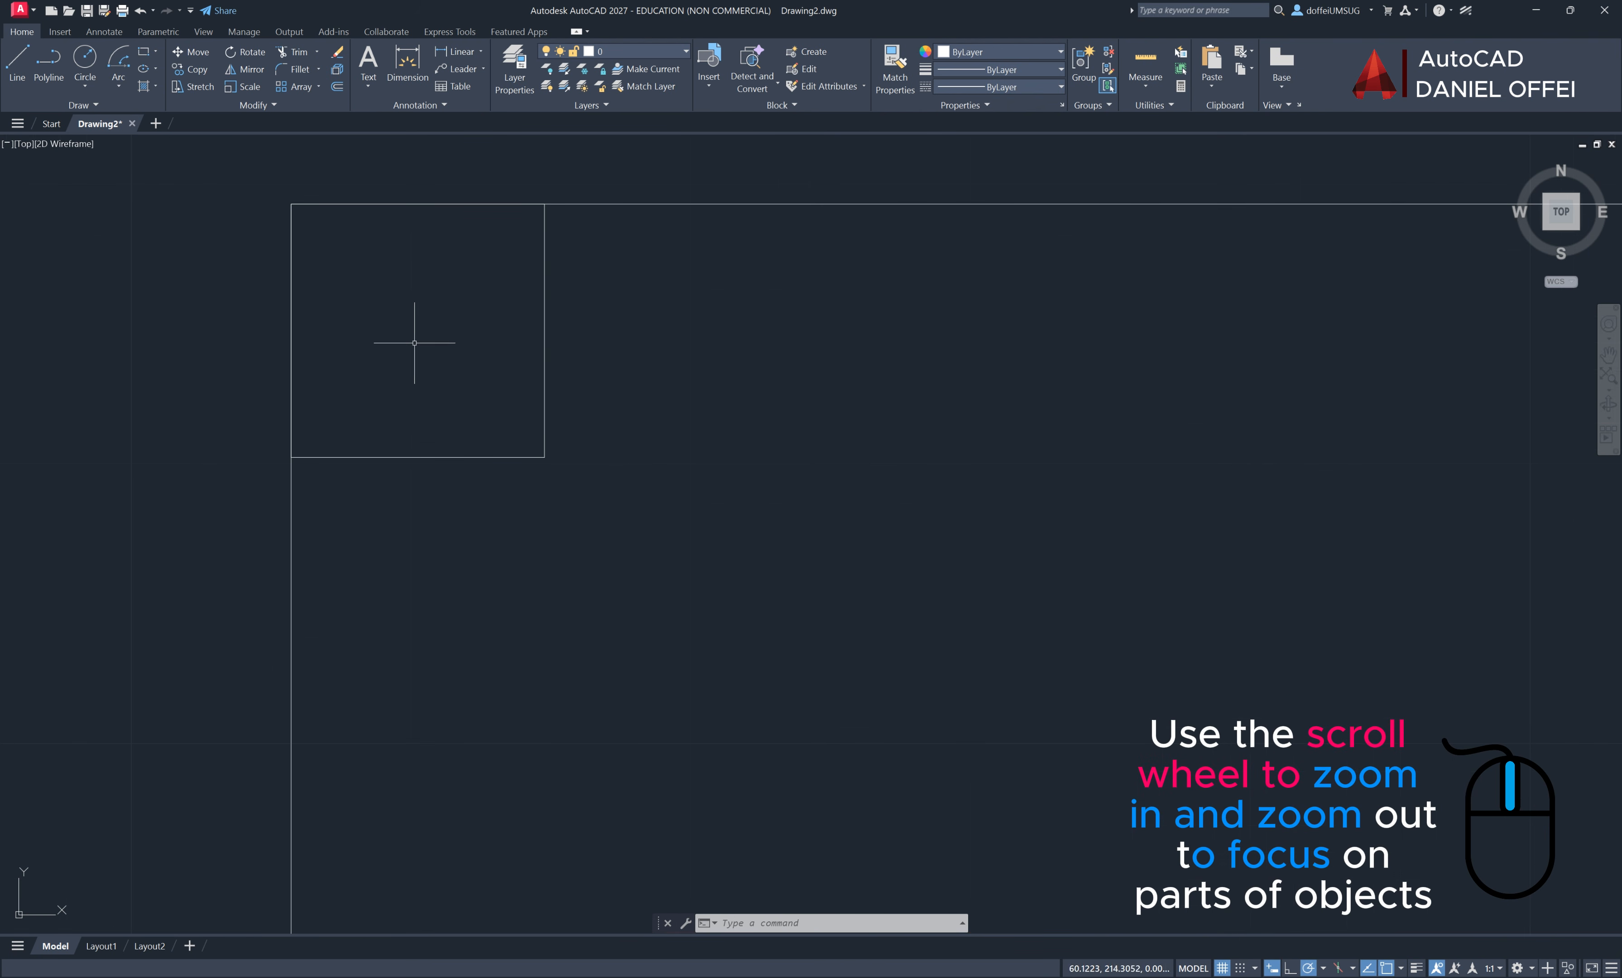
{"action": "left_click", "coordinate": [312, 218]}
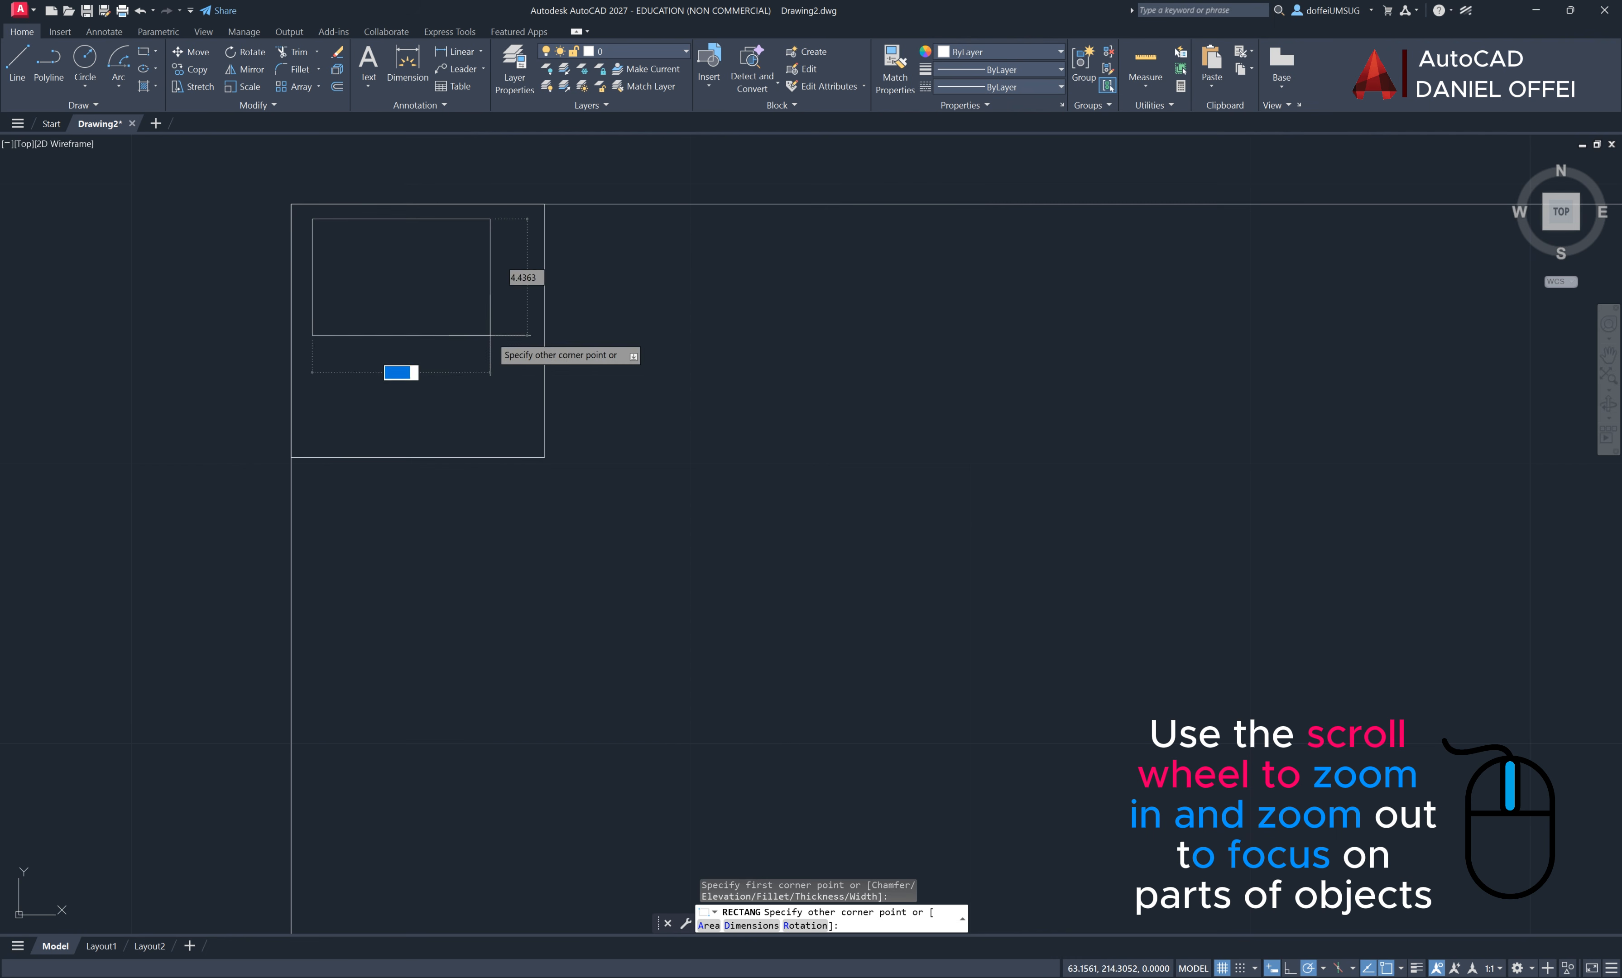
{"action": "left_click", "coordinate": [533, 439]}
{"action": "scroll", "coordinate": [443, 289], "scroll_direction": "down", "scroll_amount": 10}
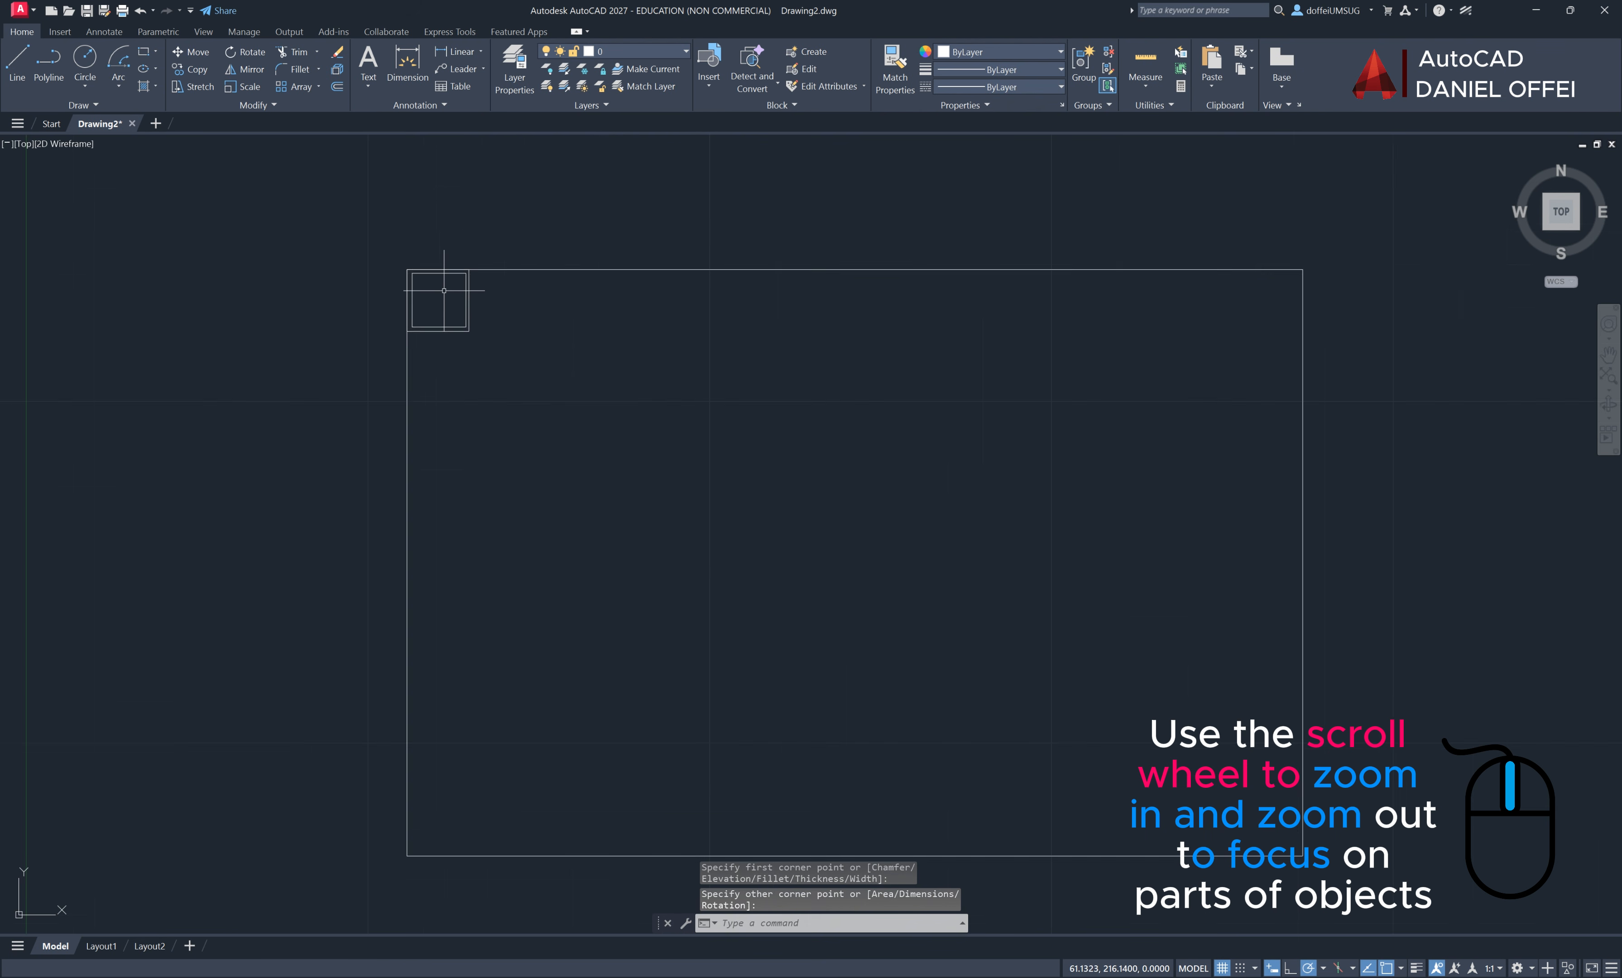
Draw a circle with a radius of about 61.5 to the right of the large rectangle
{"action": "scroll", "coordinate": [436, 287], "scroll_direction": "up", "scroll_amount": 8}
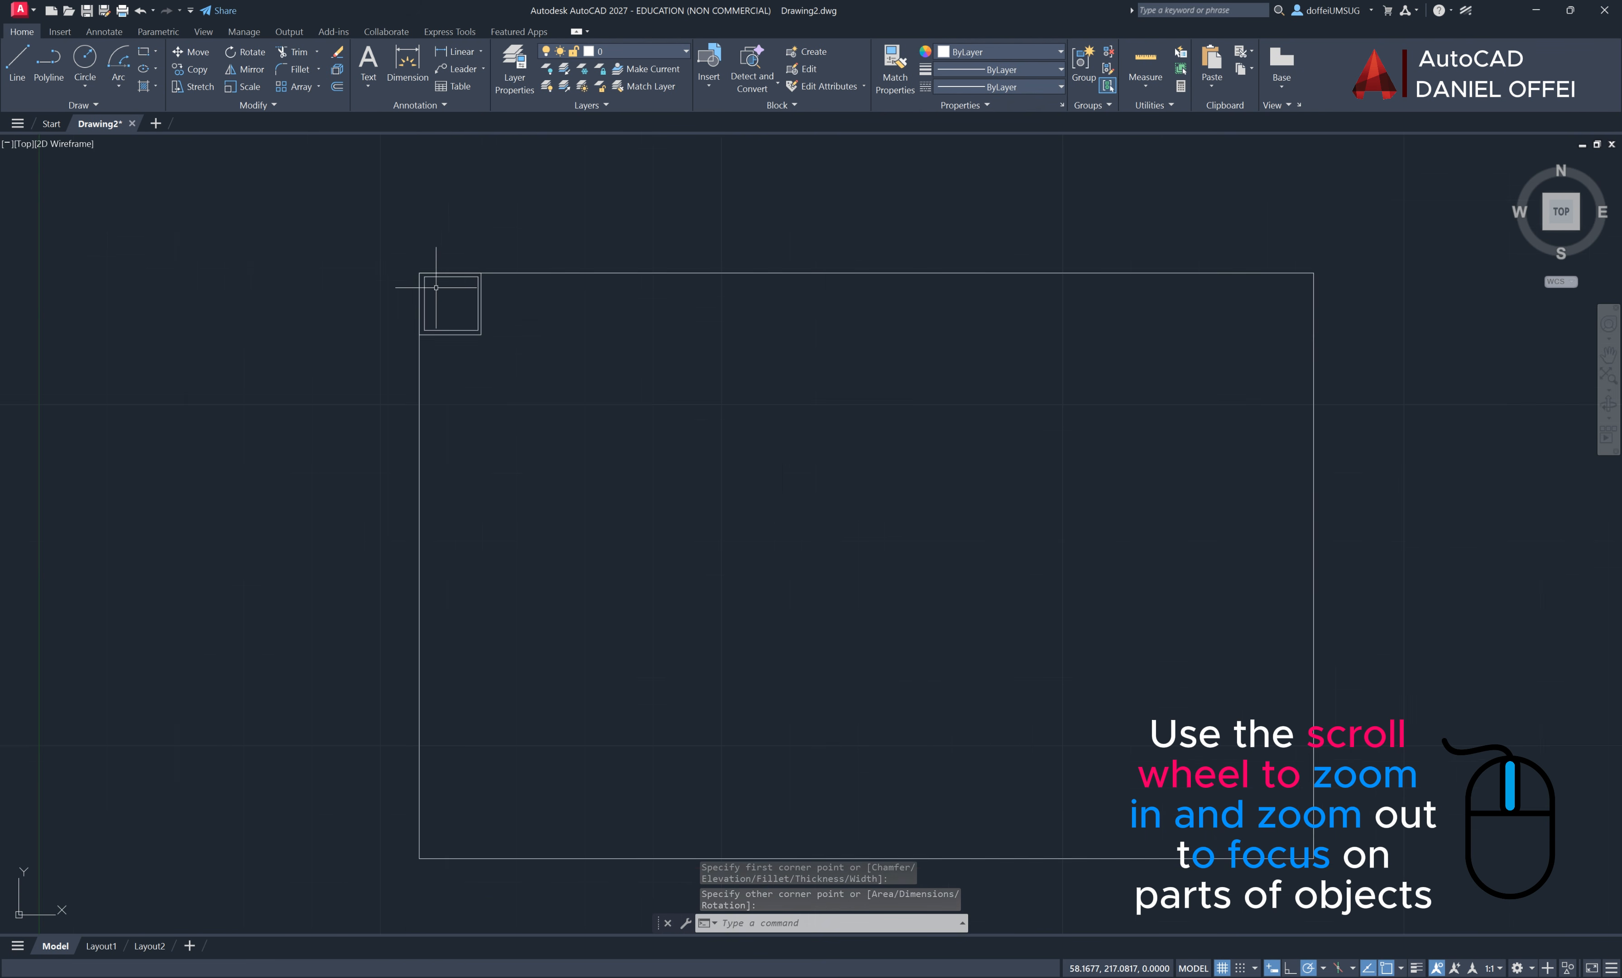
{"action": "scroll", "coordinate": [436, 288], "scroll_direction": "down", "scroll_amount": 8}
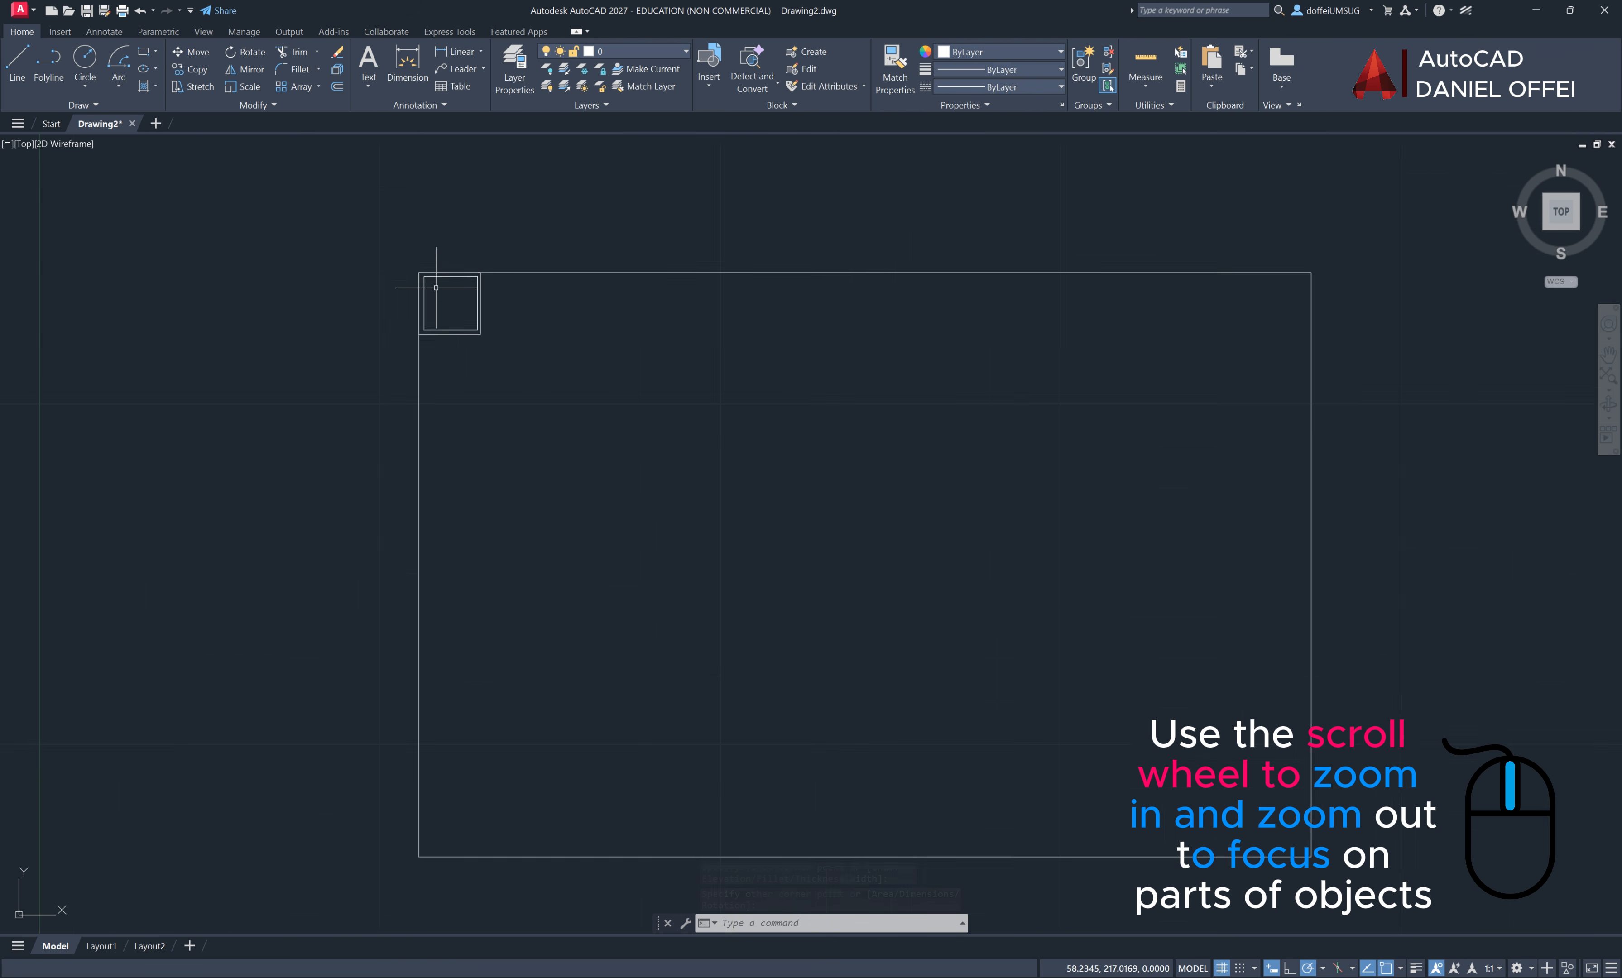
{"action": "scroll", "coordinate": [436, 288], "scroll_direction": "up", "scroll_amount": 2}
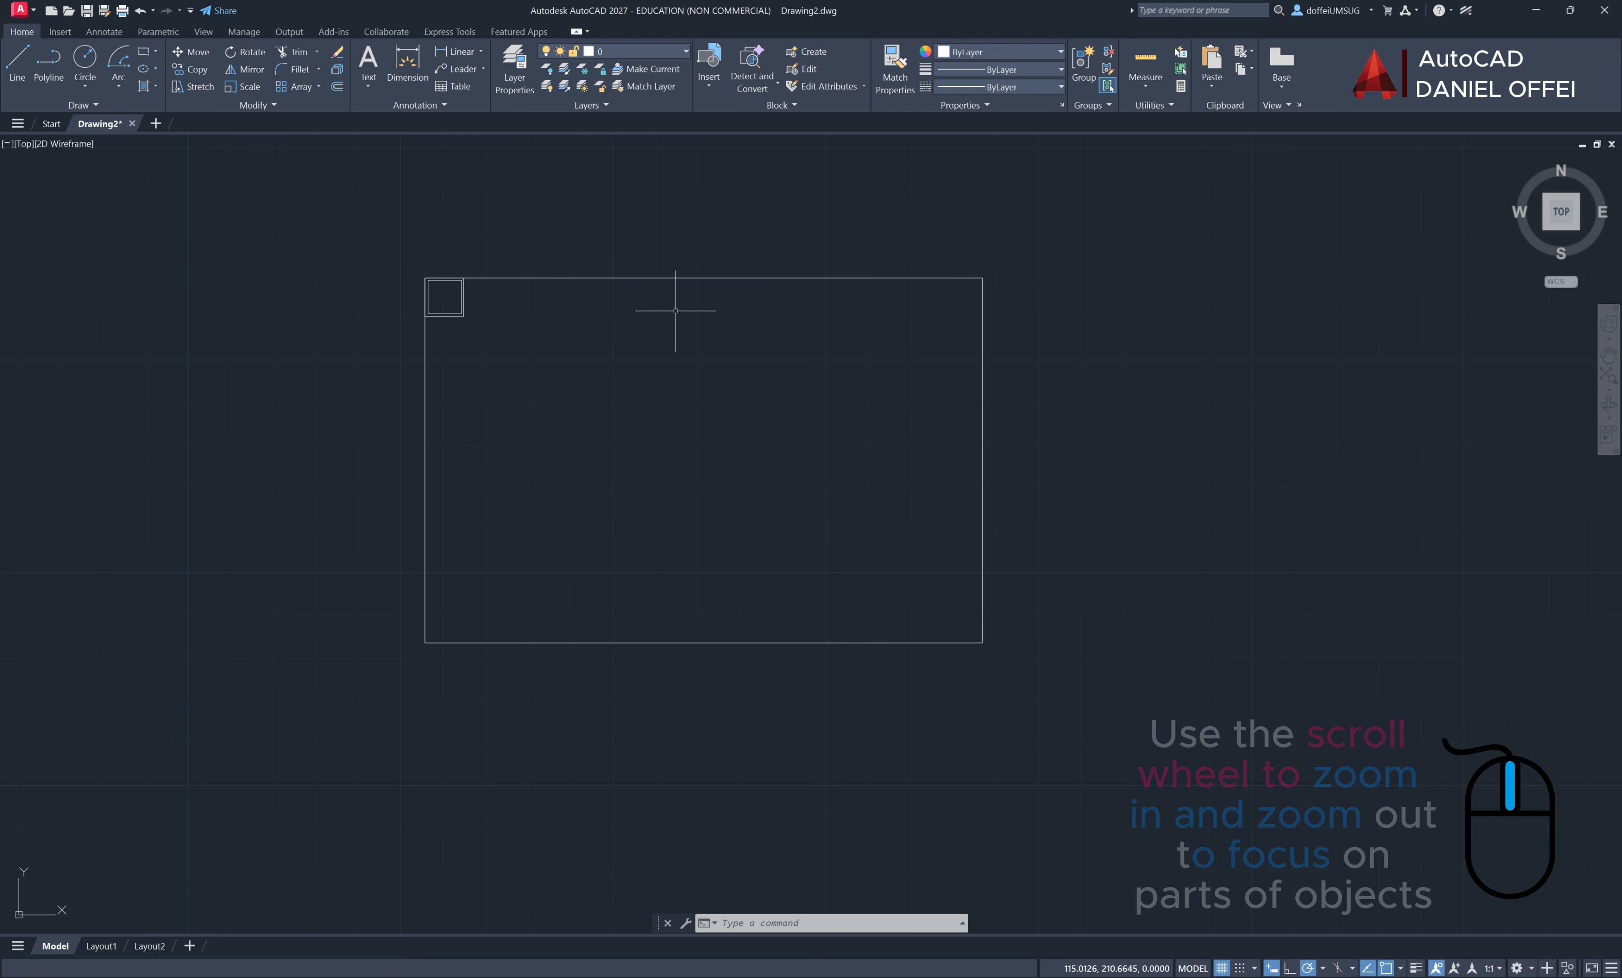
{"action": "left_click", "coordinate": [84, 58]}
{"action": "left_click", "coordinate": [1397, 398]}
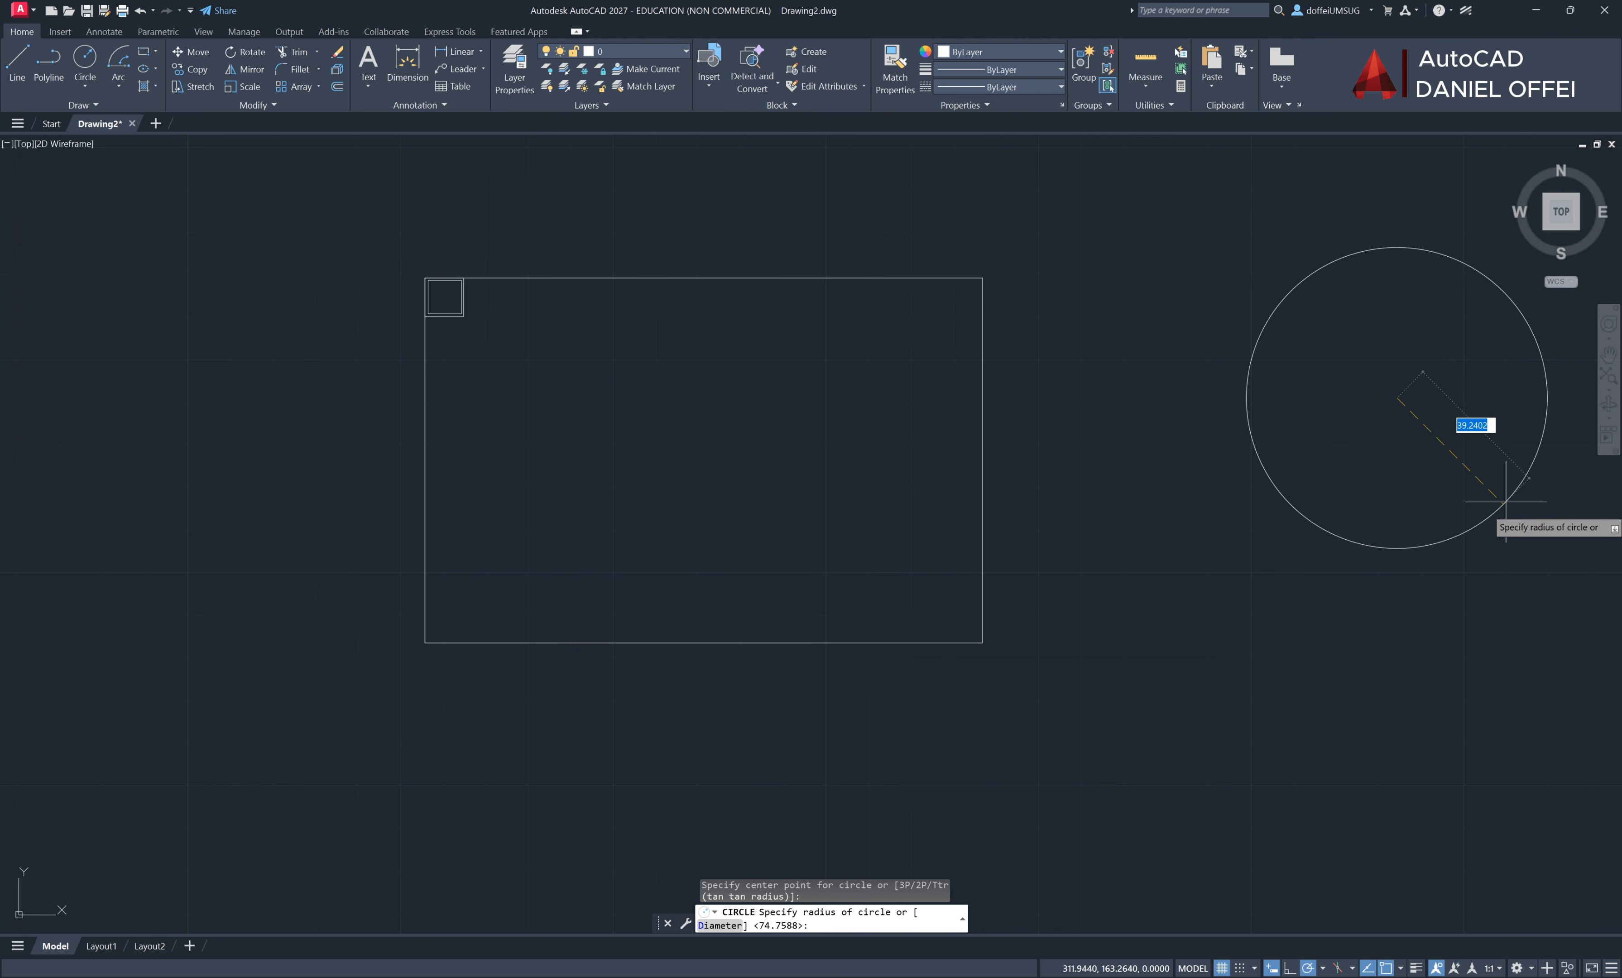
{"action": "left_click", "coordinate": [1571, 587]}
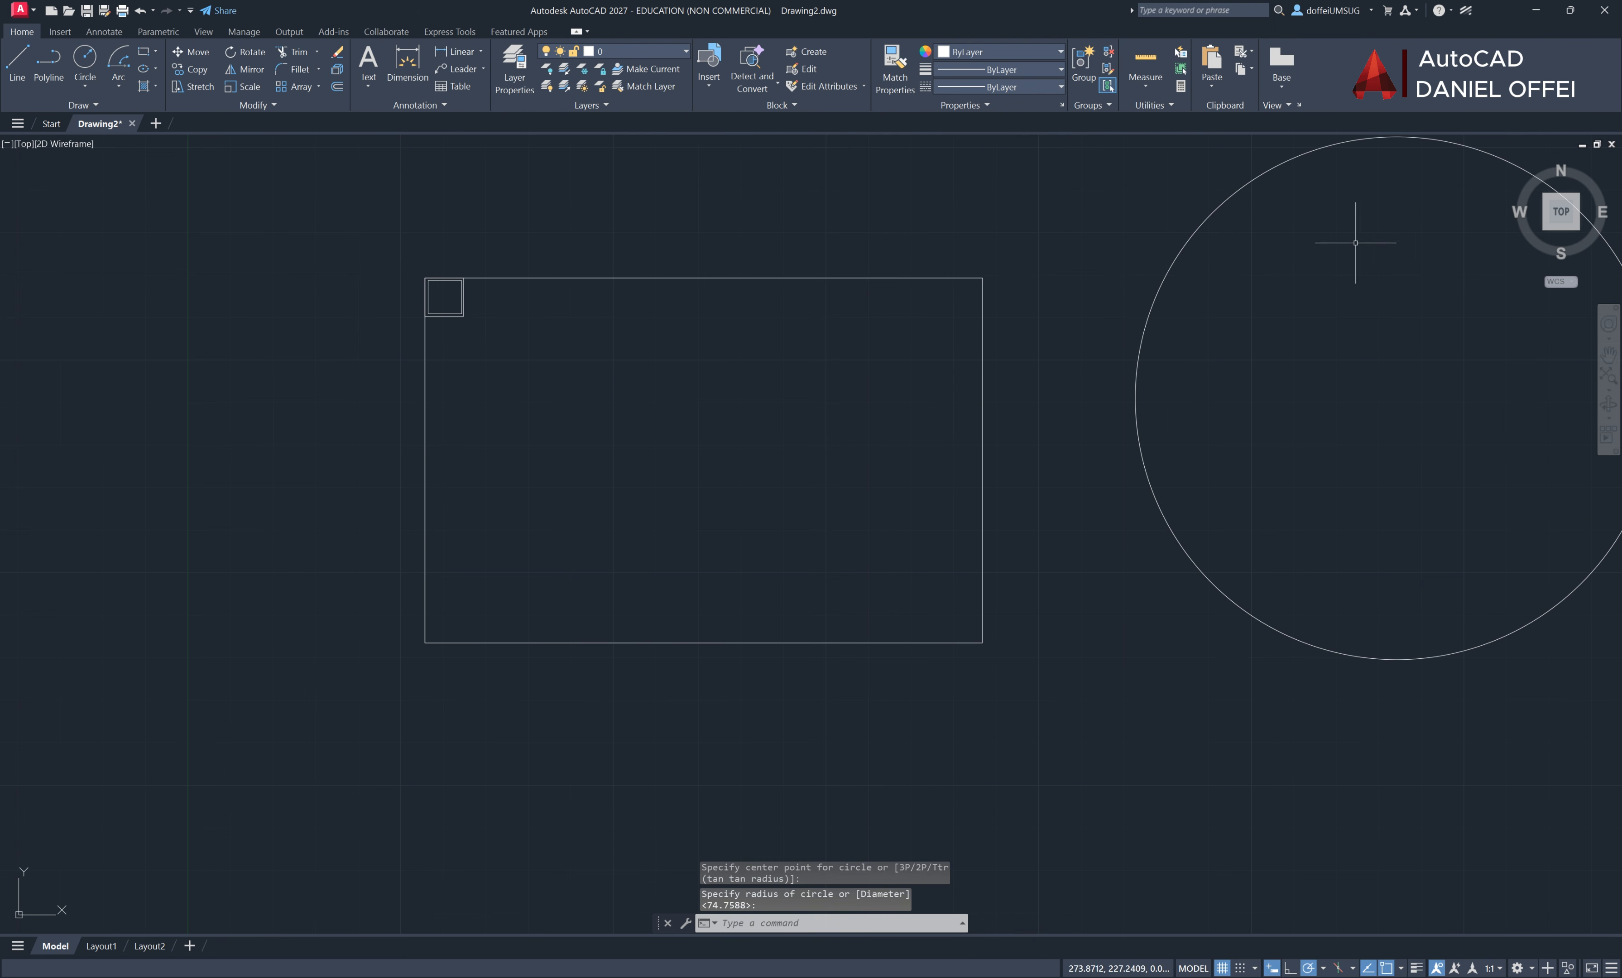
Zoom out and in and pan the view to bring the circle and the large rectangle fully into view
{"action": "scroll", "coordinate": [1322, 295], "scroll_direction": "down", "scroll_amount": 5}
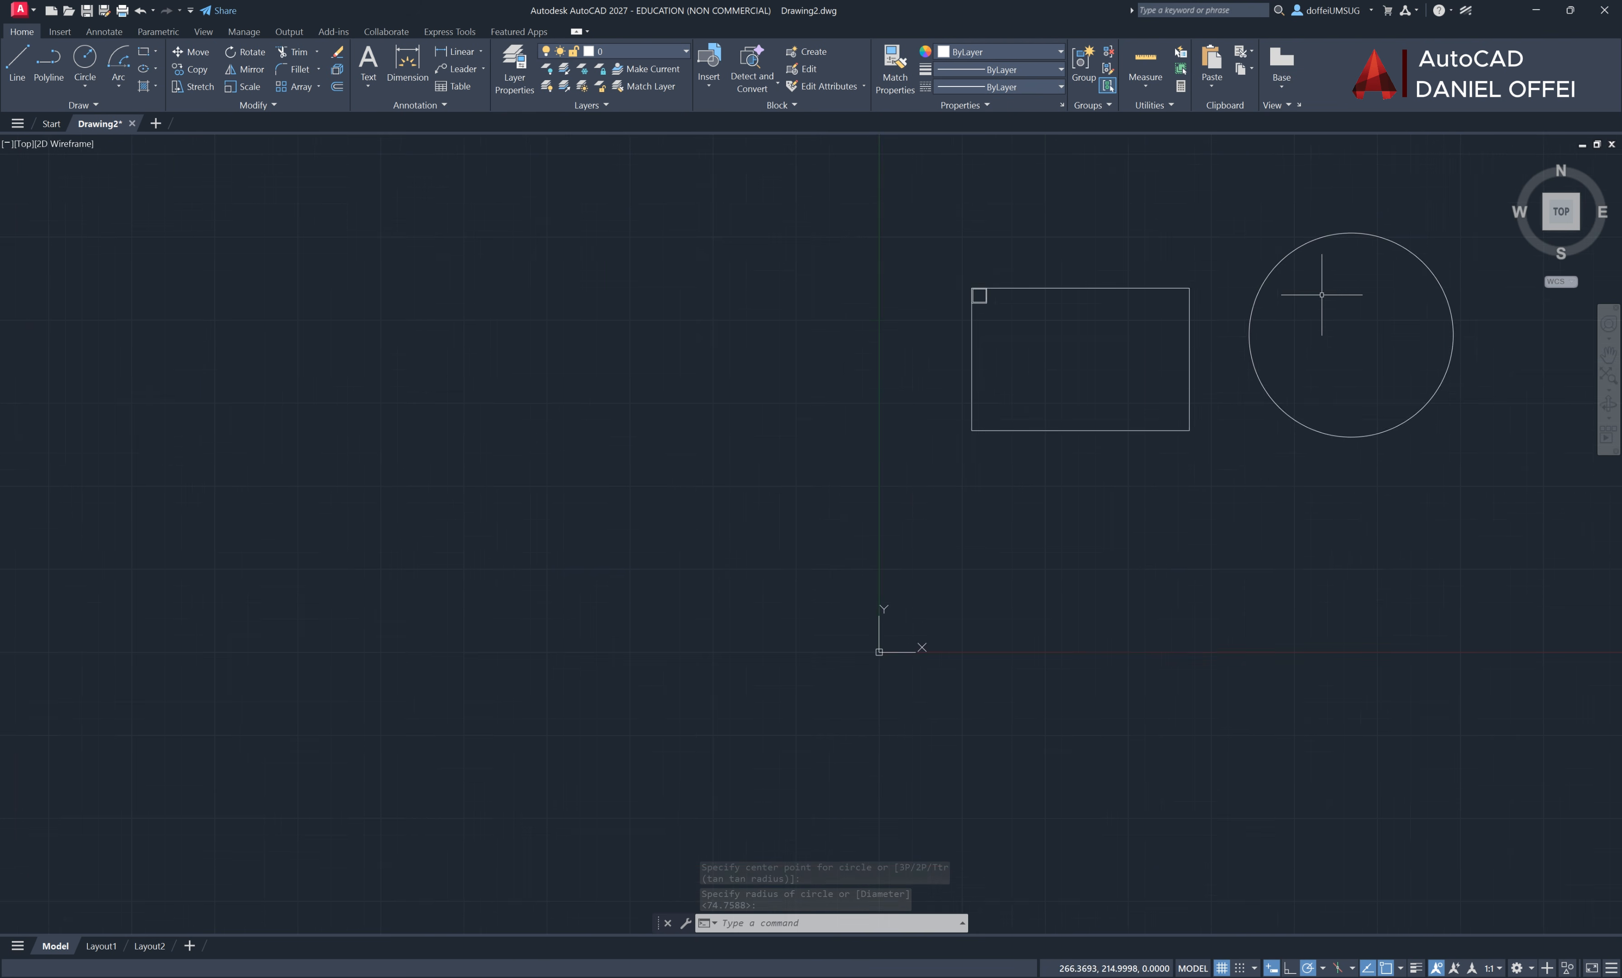
{"action": "scroll", "coordinate": [1322, 295], "scroll_direction": "up", "scroll_amount": 4}
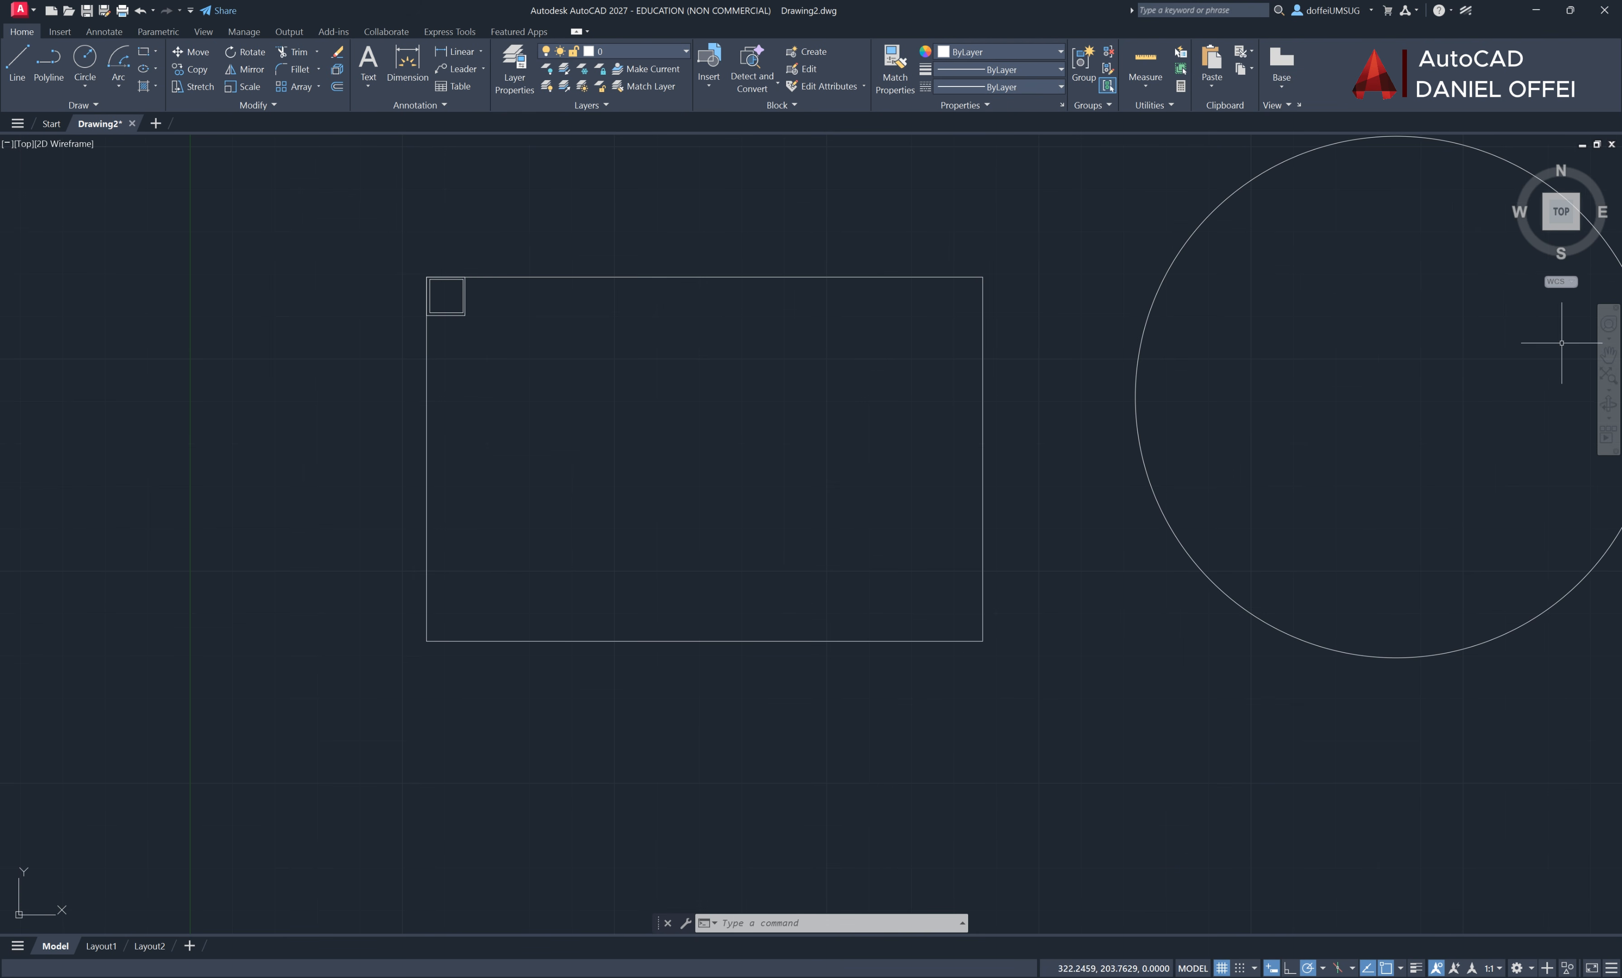
{"action": "left_click", "coordinate": [1609, 356]}
{"action": "left_click_drag", "start_coordinate": [1416, 348], "coordinate": [993, 448]}
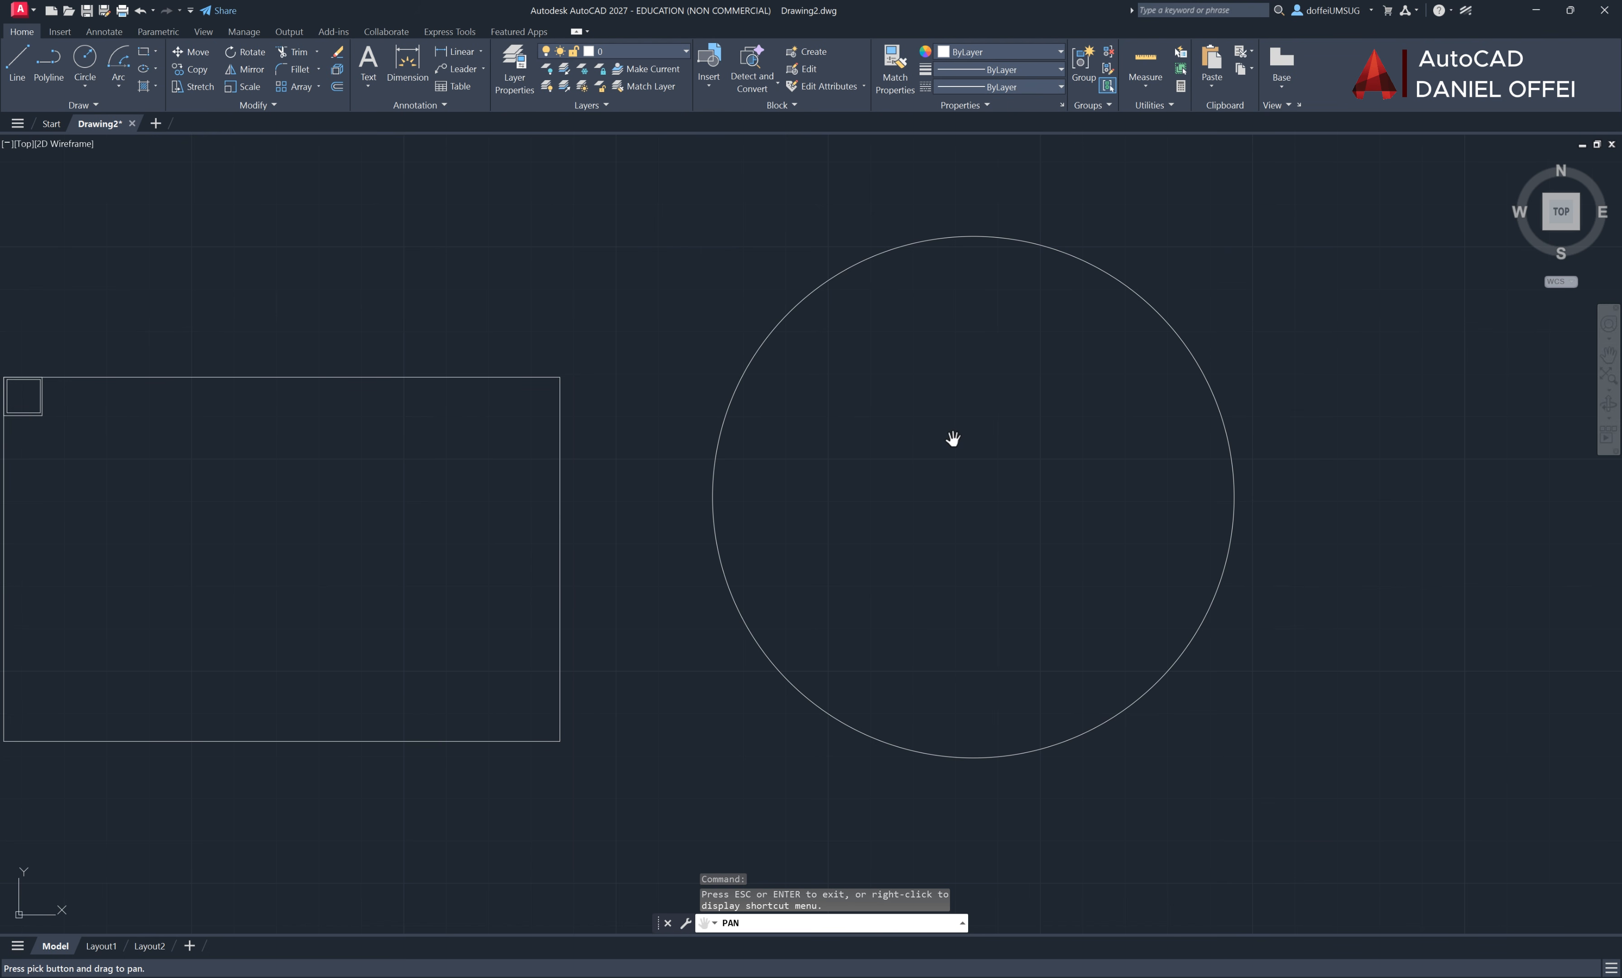
{"action": "key", "text": "Escape"}
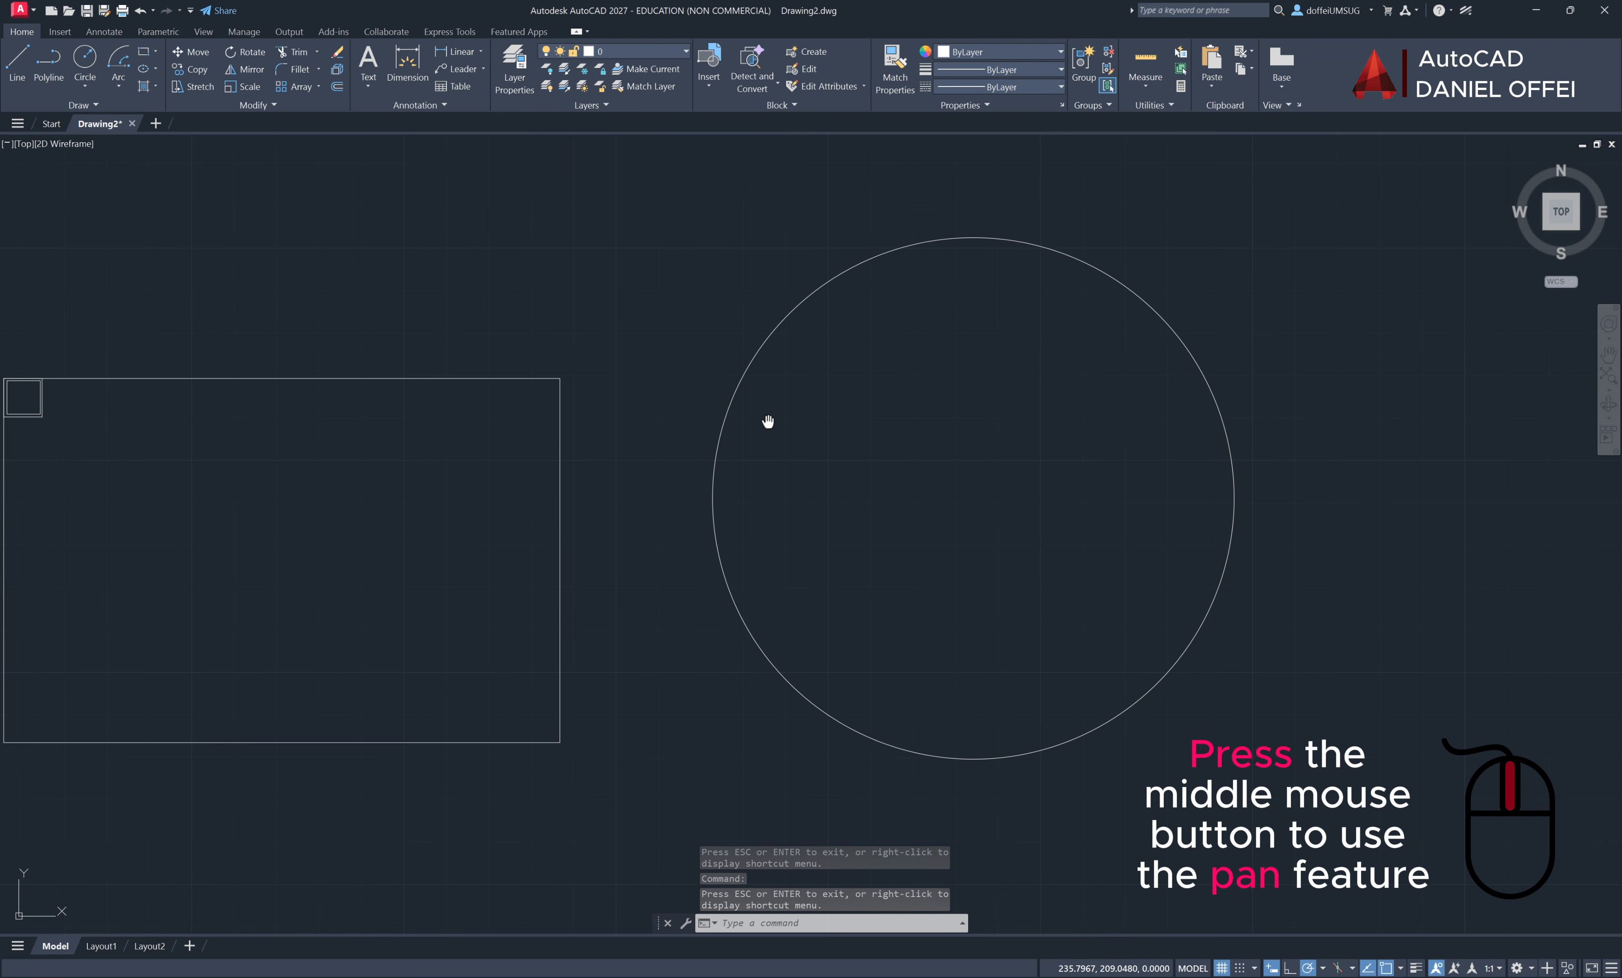
{"action": "scroll", "coordinate": [769, 420], "scroll_direction": "up", "scroll_amount": 2}
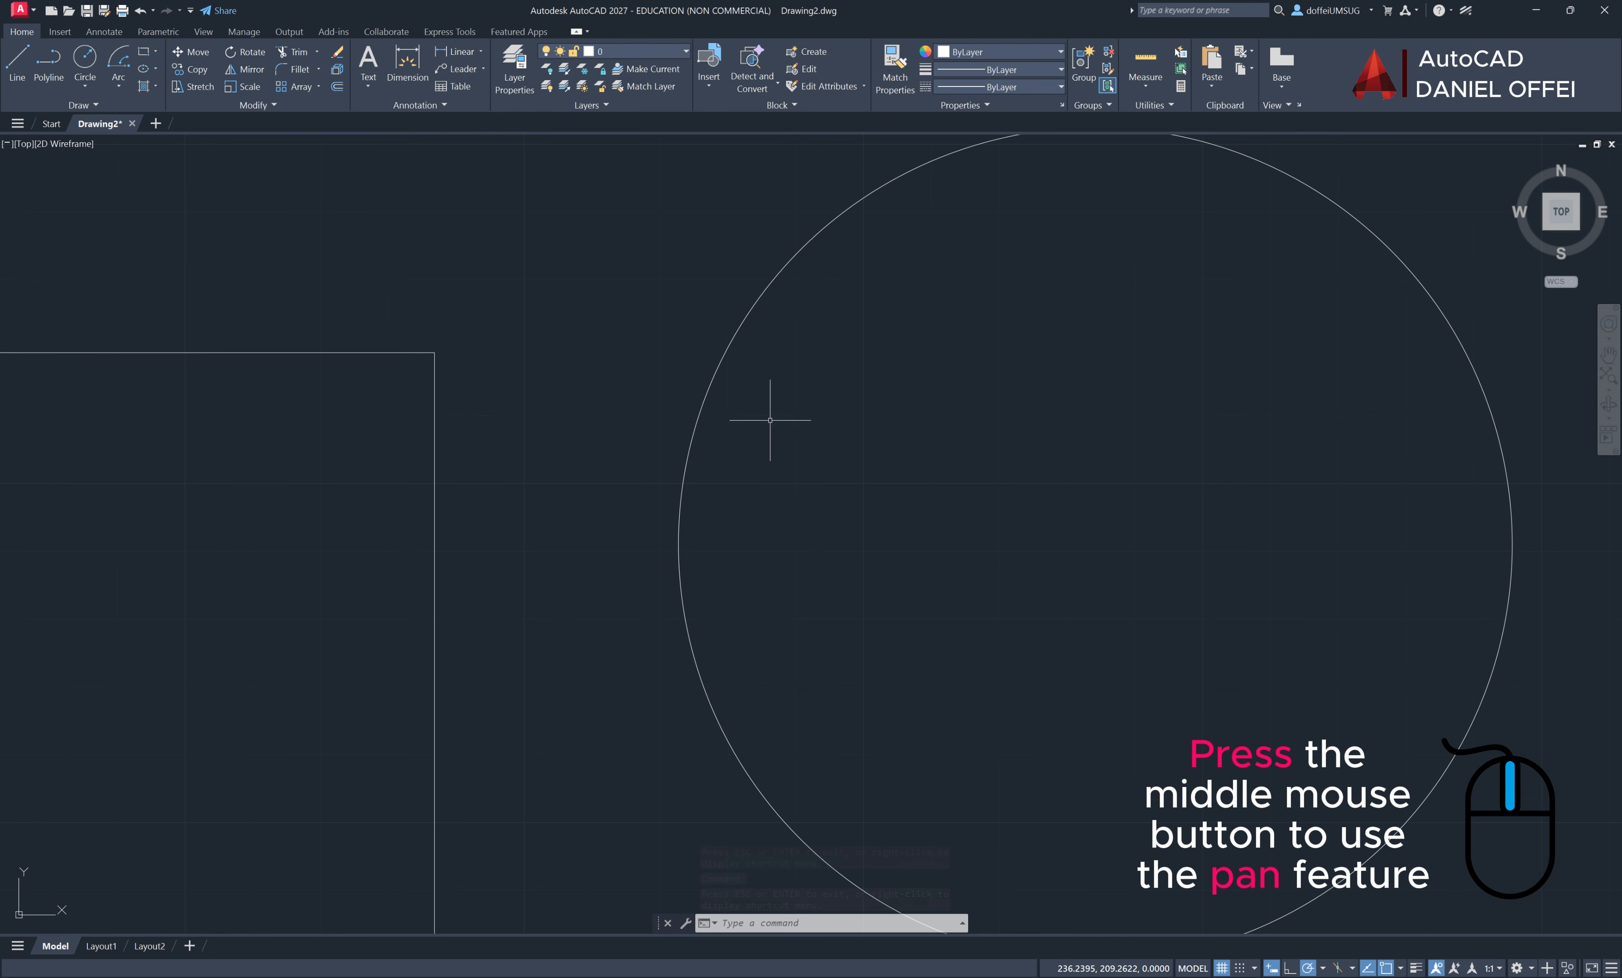
{"action": "scroll", "coordinate": [770, 419], "scroll_direction": "down", "scroll_amount": 4}
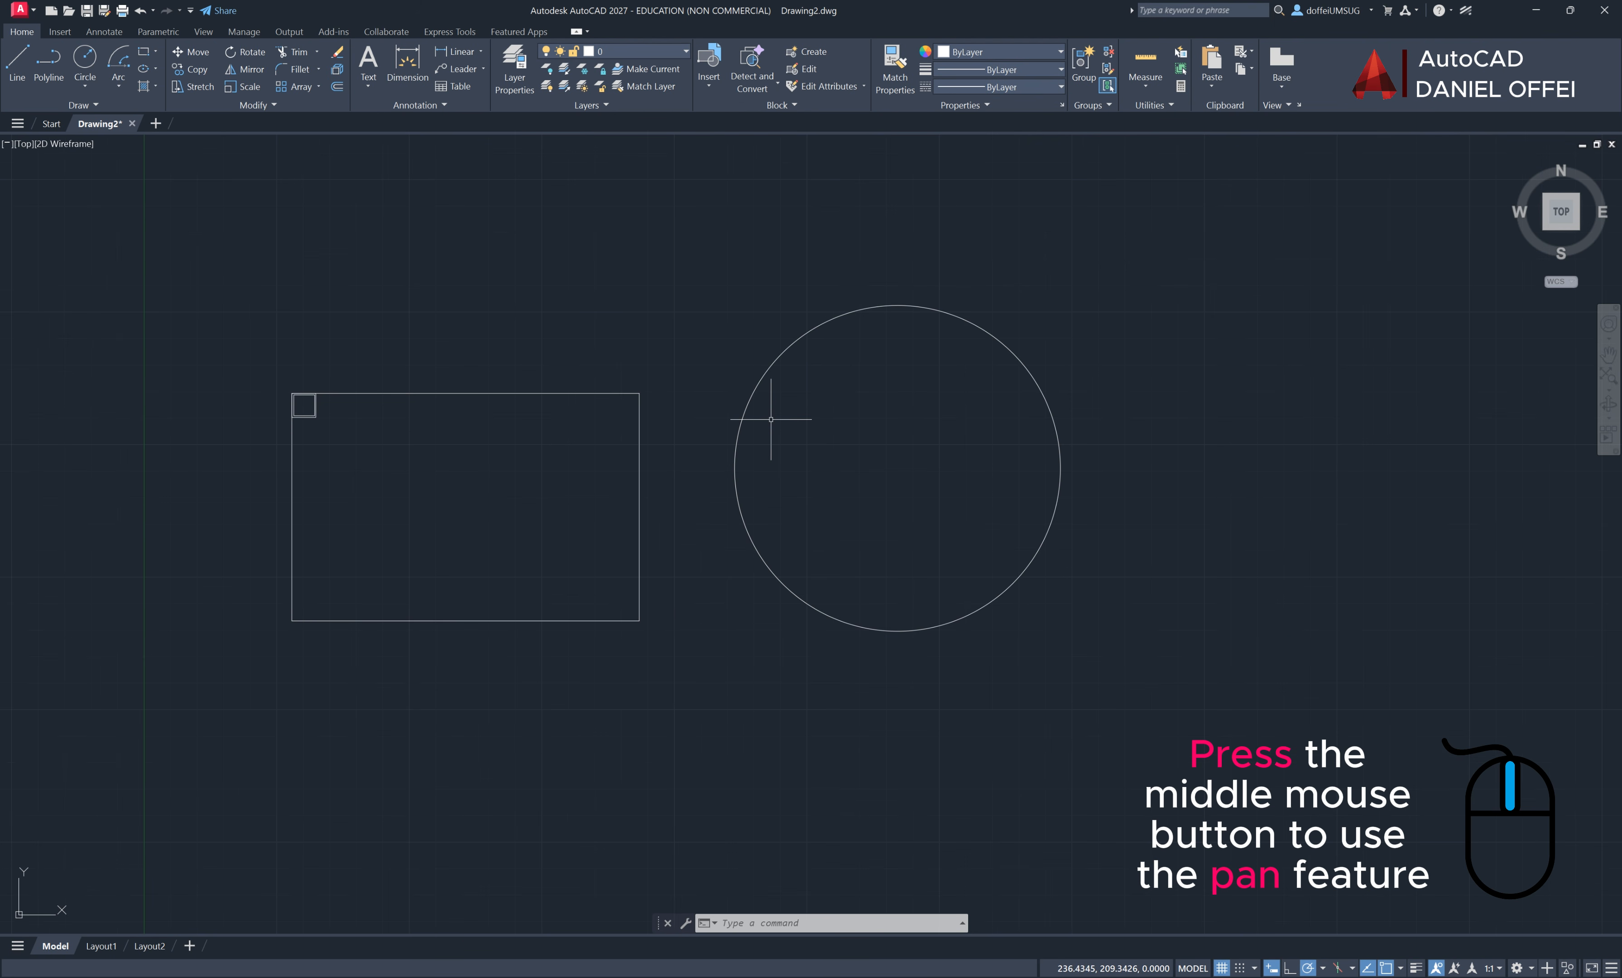
{"action": "mouse_move", "coordinate": [772, 418]}
{"action": "middle_mouse_down"}
{"action": "mouse_move", "coordinate": [841, 420]}
{"action": "mouse_move", "coordinate": [848, 381]}
{"action": "mouse_move", "coordinate": [800, 388]}
{"action": "mouse_move", "coordinate": [893, 429]}
{"action": "mouse_move", "coordinate": [891, 414]}
{"action": "mouse_move", "coordinate": [792, 406]}
{"action": "mouse_move", "coordinate": [829, 436]}
{"action": "mouse_move", "coordinate": [929, 433]}
{"action": "mouse_move", "coordinate": [869, 363]}
{"action": "mouse_move", "coordinate": [903, 461]}
{"action": "mouse_move", "coordinate": [832, 404]}
{"action": "middle_mouse_up"}
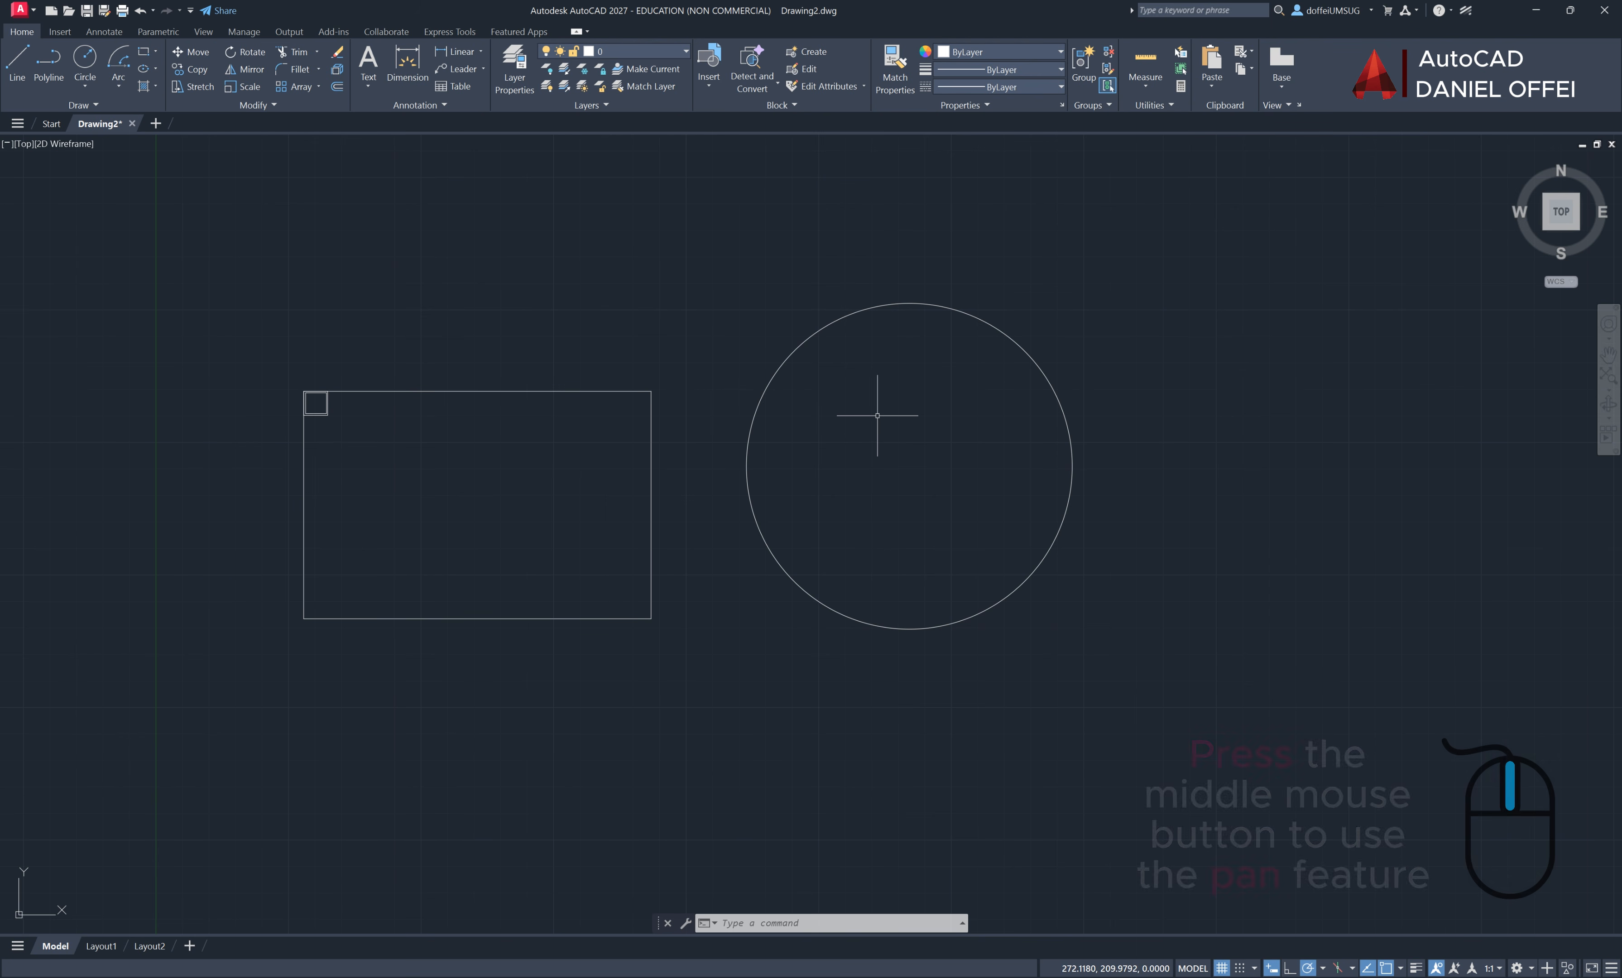
Erase the large rectangle, both small corner shapes and the circle from the drawing
{"action": "left_click", "coordinate": [1043, 362]}
{"action": "left_click", "coordinate": [1151, 261]}
{"action": "left_click", "coordinate": [188, 543]}
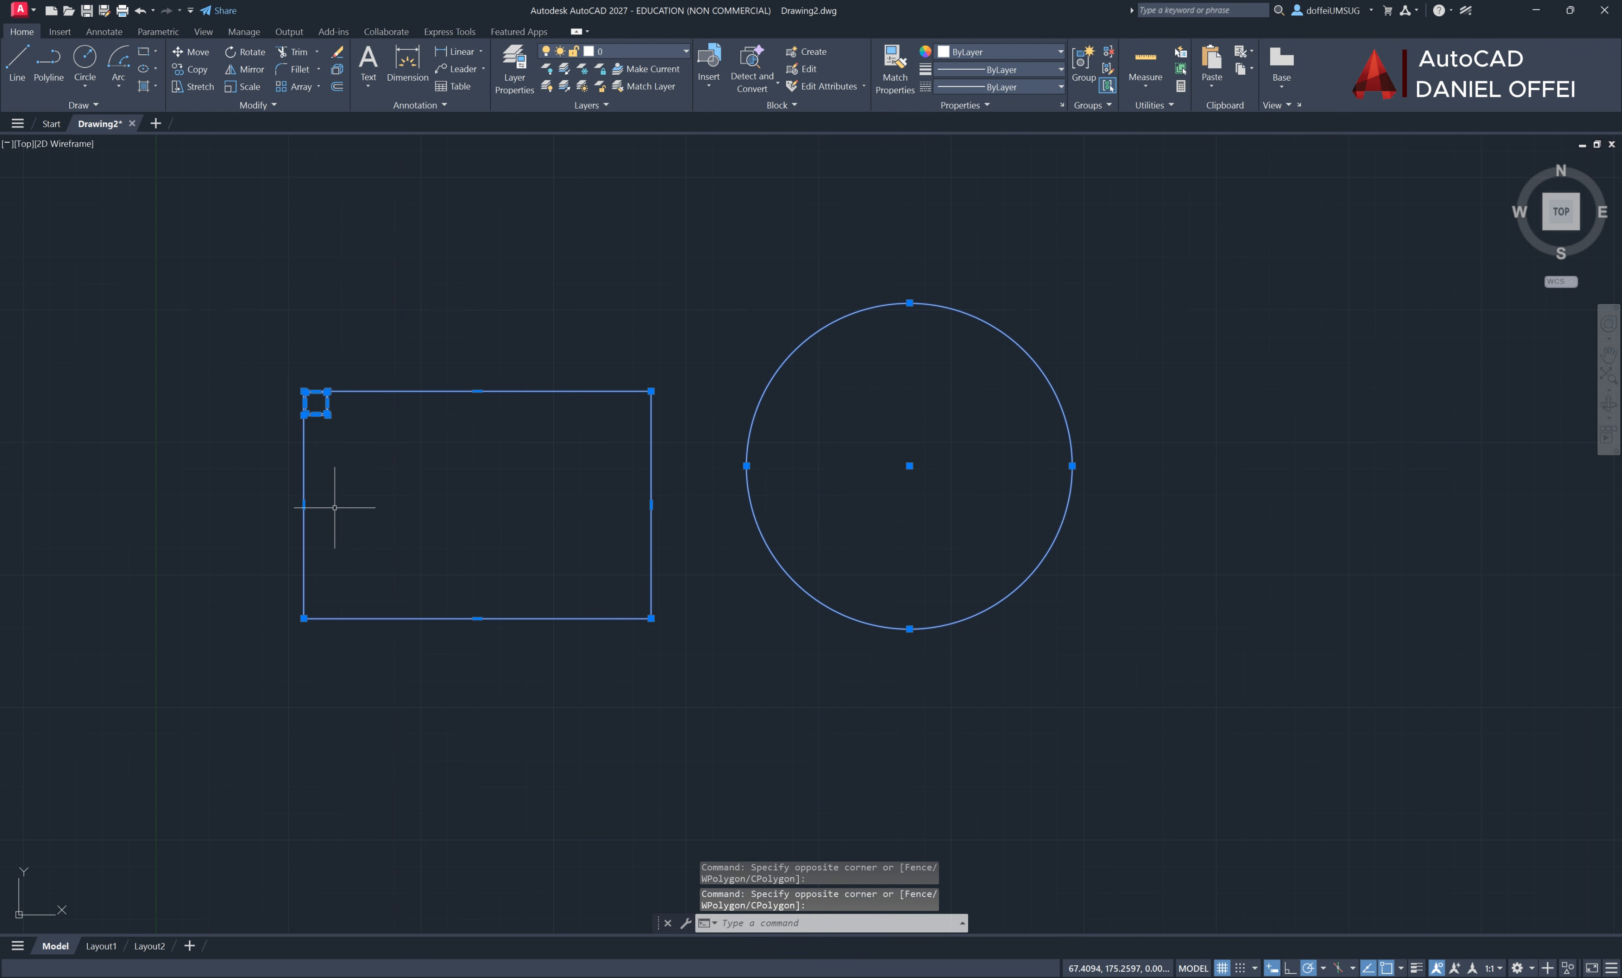
{"action": "key", "text": "Delete"}
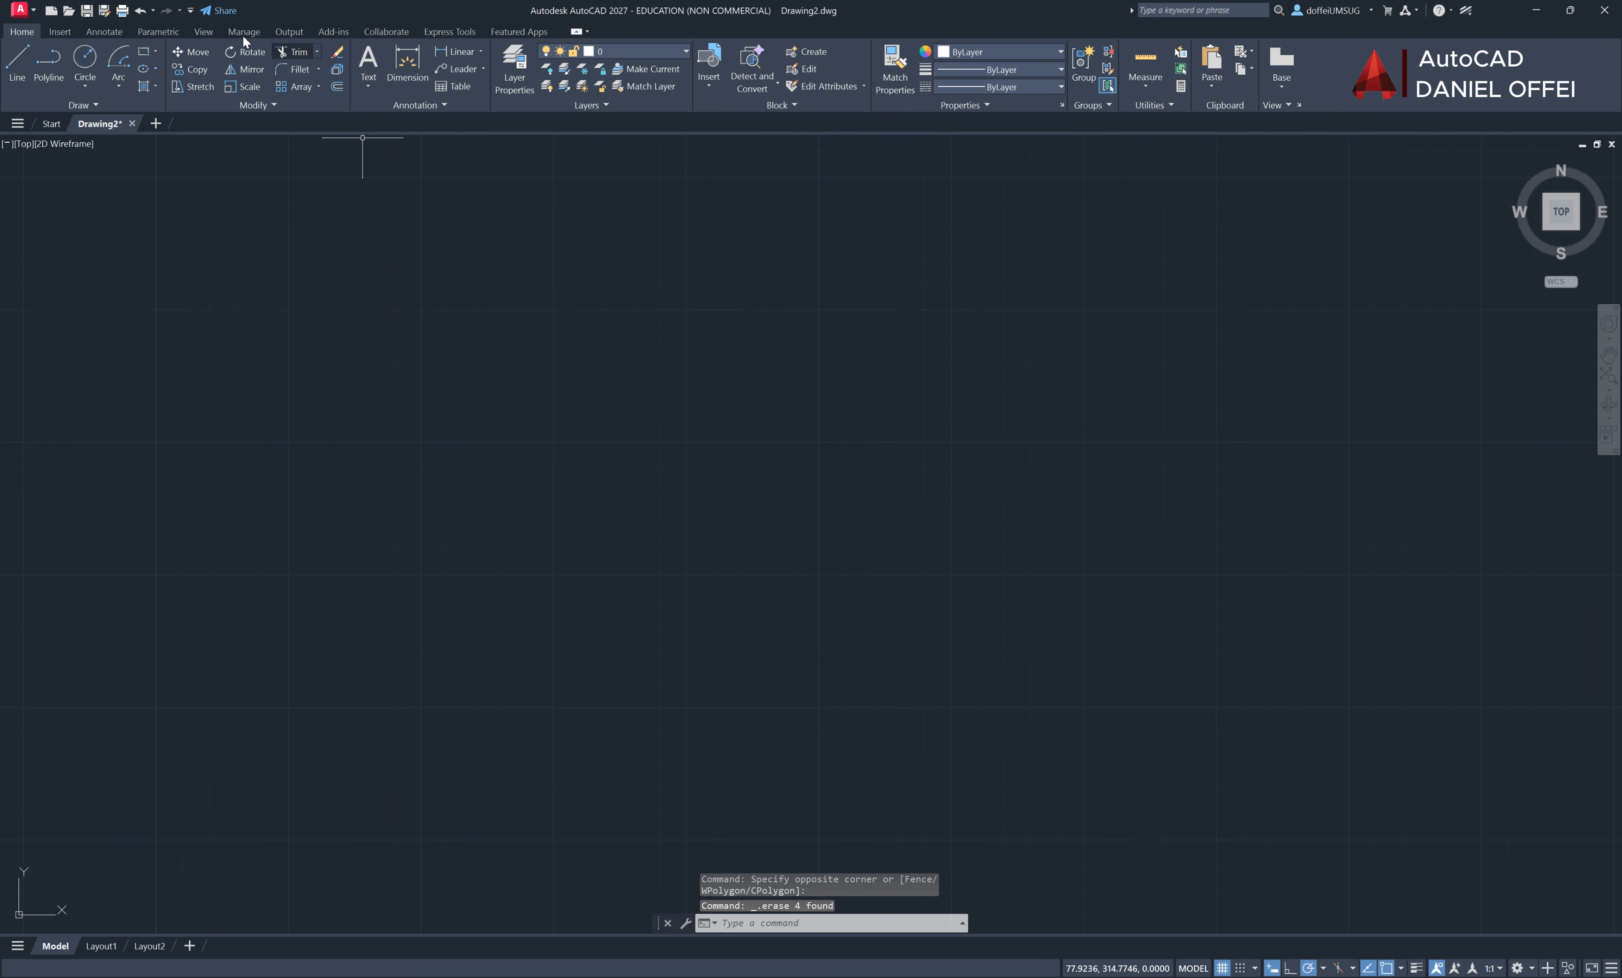
Draw a small circle in the upper-left area of the empty drawing
{"action": "left_click", "coordinate": [271, 104]}
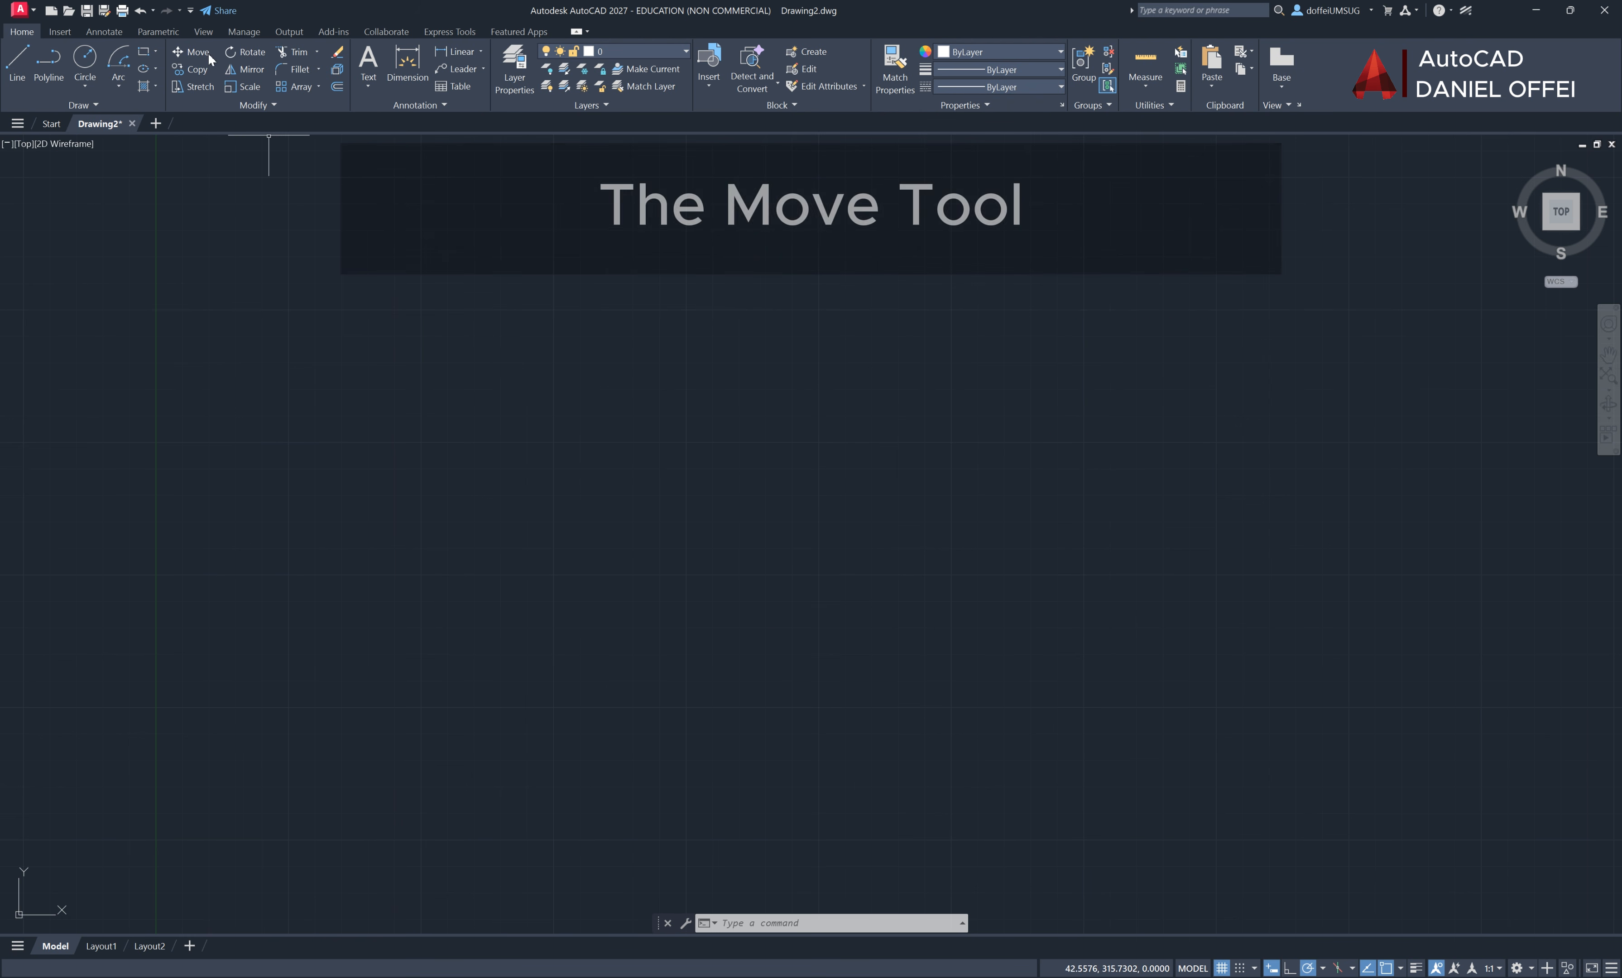
{"action": "left_click", "coordinate": [84, 58]}
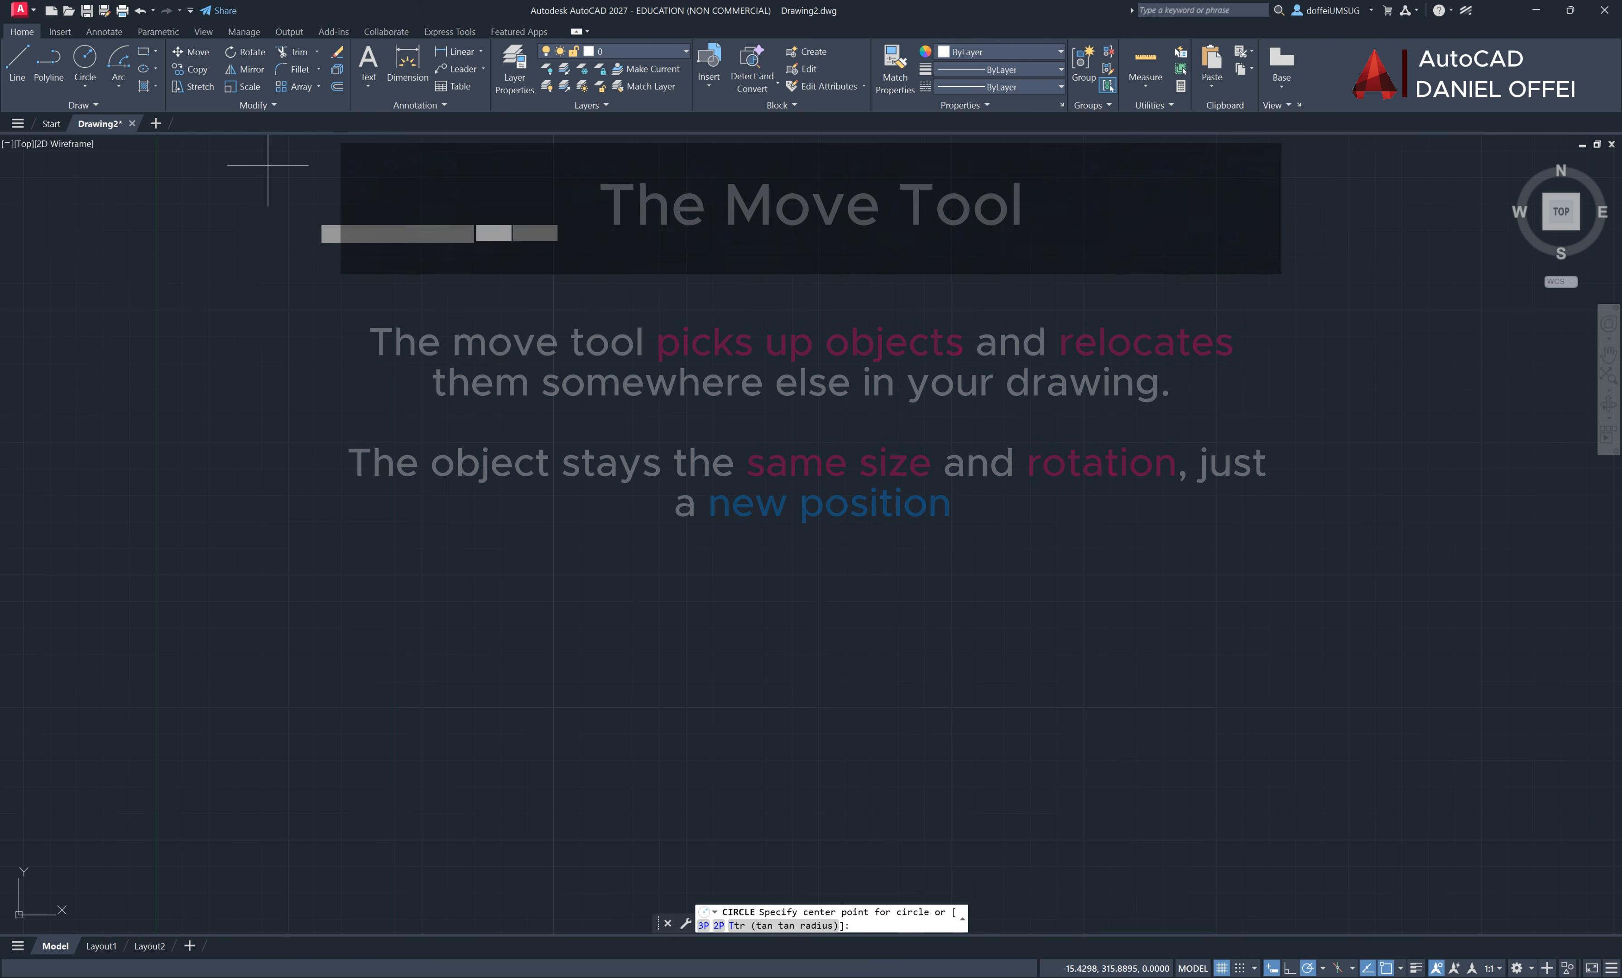
{"action": "left_click", "coordinate": [339, 334]}
{"action": "left_click", "coordinate": [387, 363]}
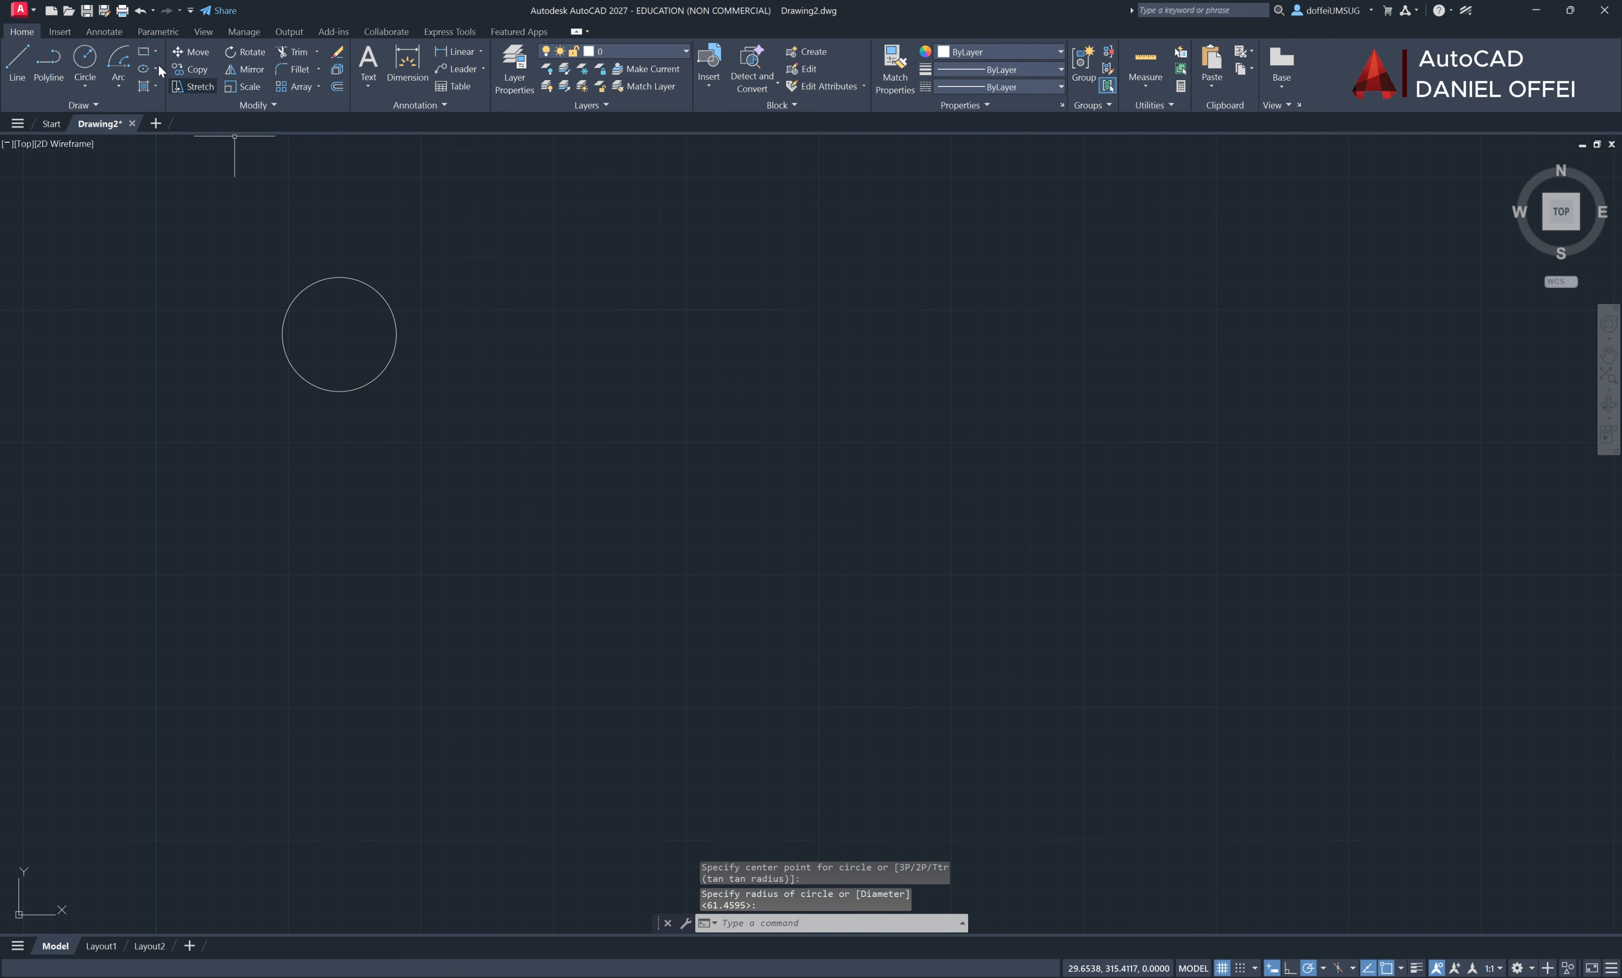
Draw a rectangle to the lower right of the circle and turn off polar tracking
{"action": "left_click", "coordinate": [142, 53]}
{"action": "left_click", "coordinate": [931, 402]}
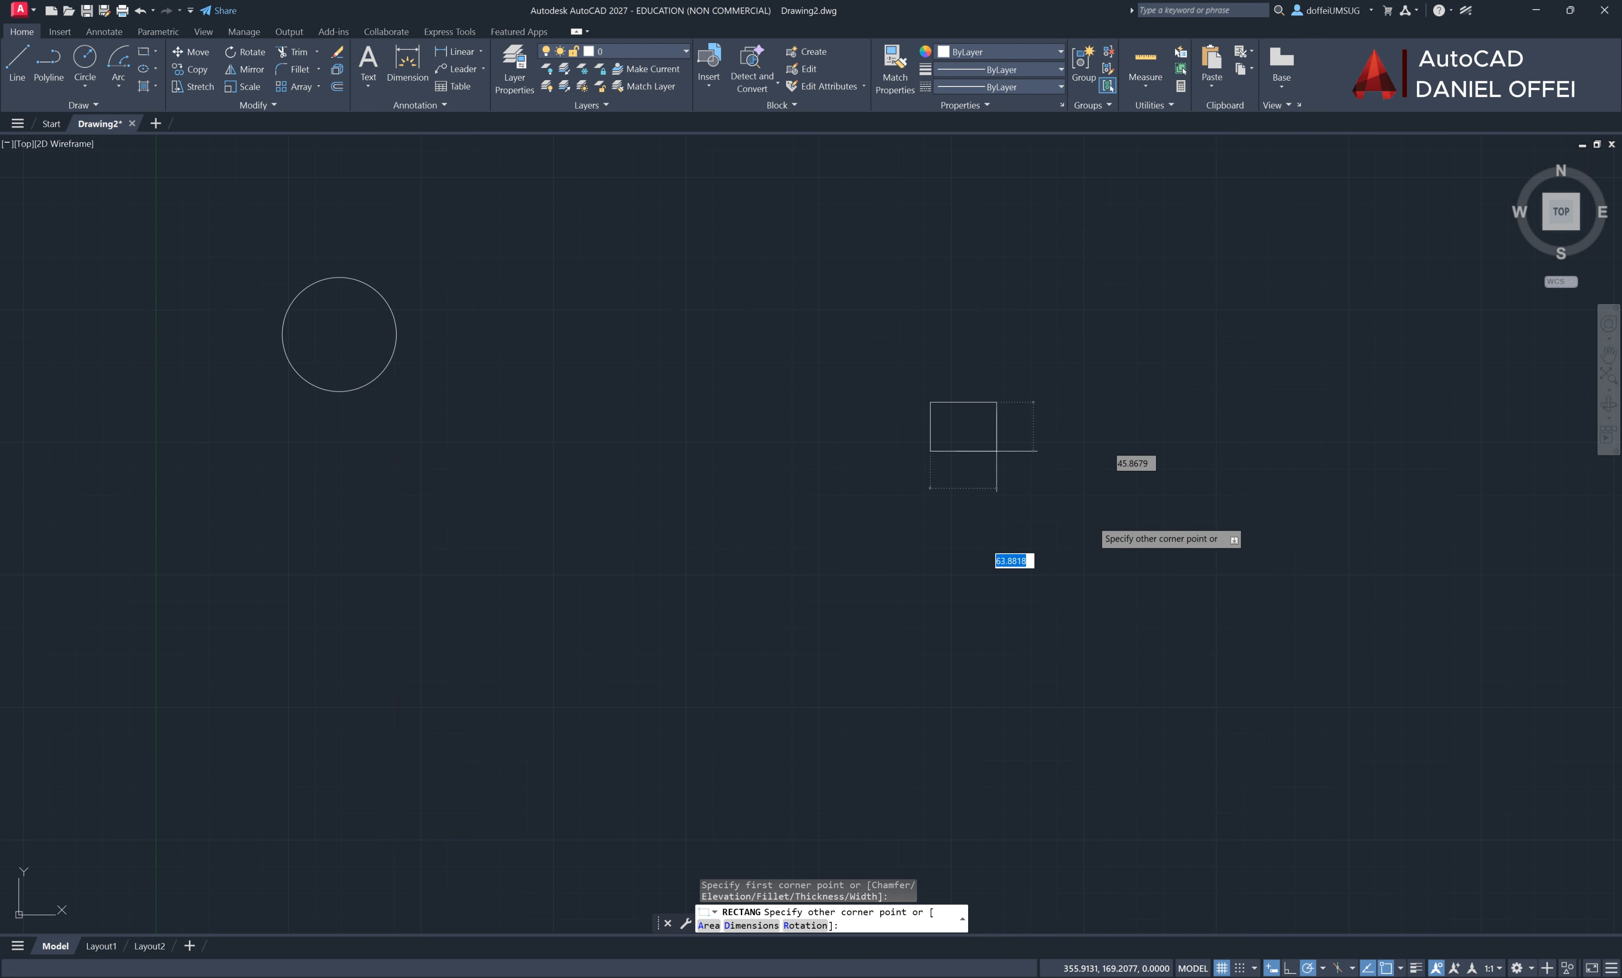
{"action": "left_click", "coordinate": [1270, 575]}
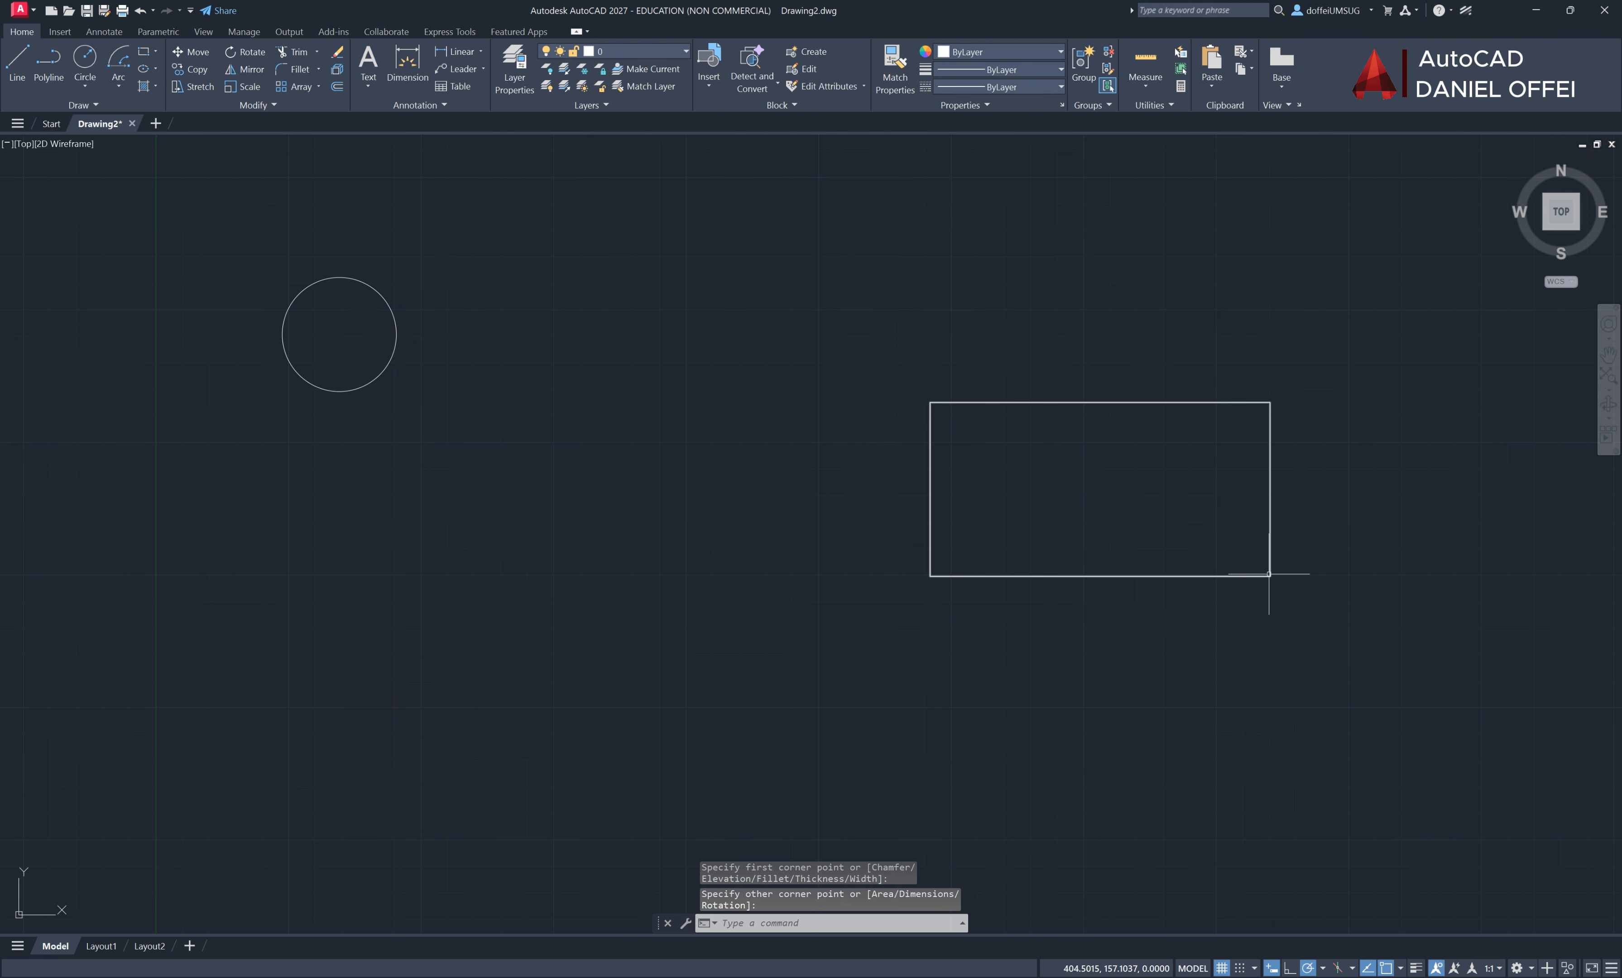
{"action": "left_click", "coordinate": [1309, 968]}
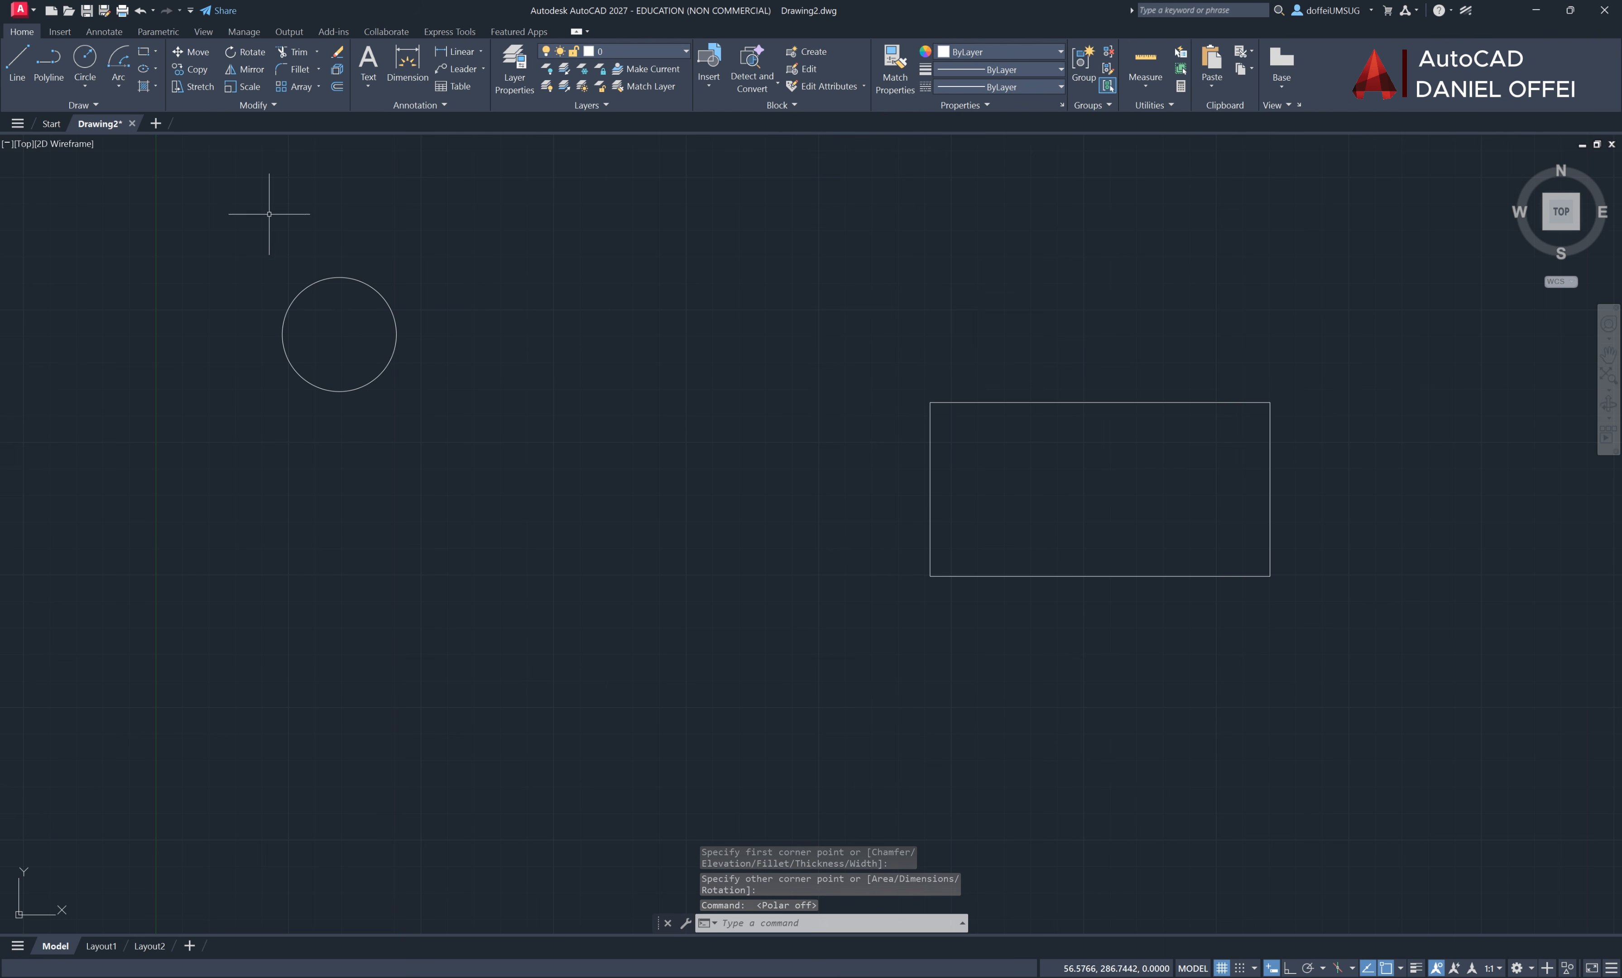
{"action": "left_click", "coordinate": [207, 260]}
{"action": "left_click", "coordinate": [461, 437]}
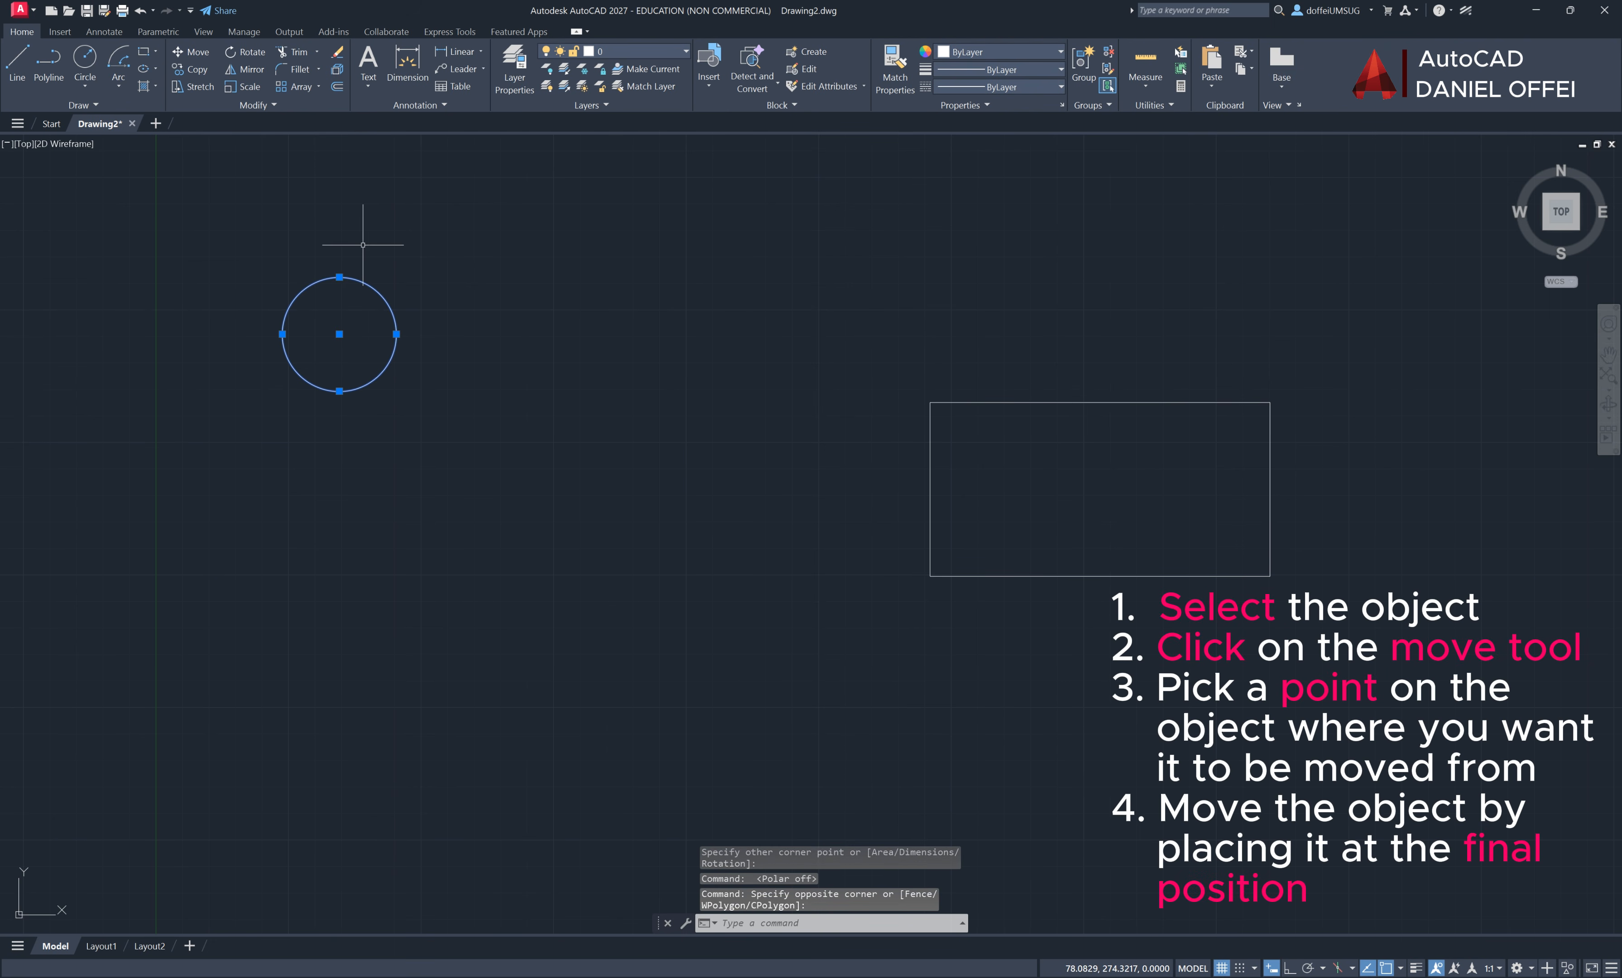
{"action": "key", "text": "Escape"}
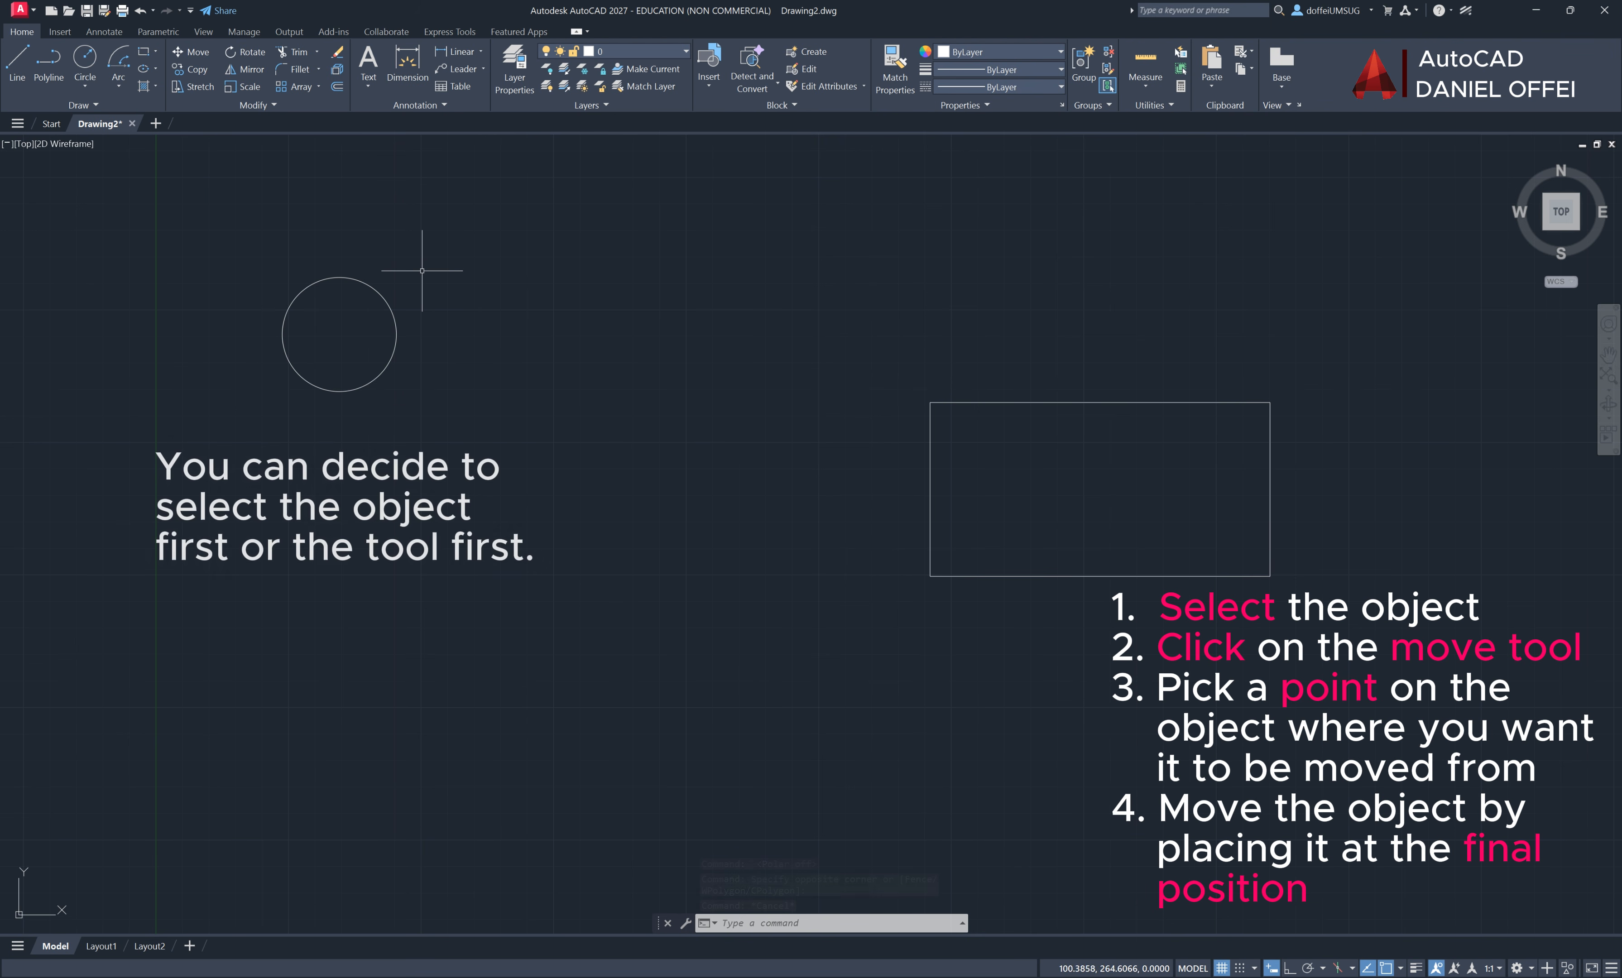
Try moving the circle with a base point on its circumference
{"action": "left_click", "coordinate": [198, 55]}
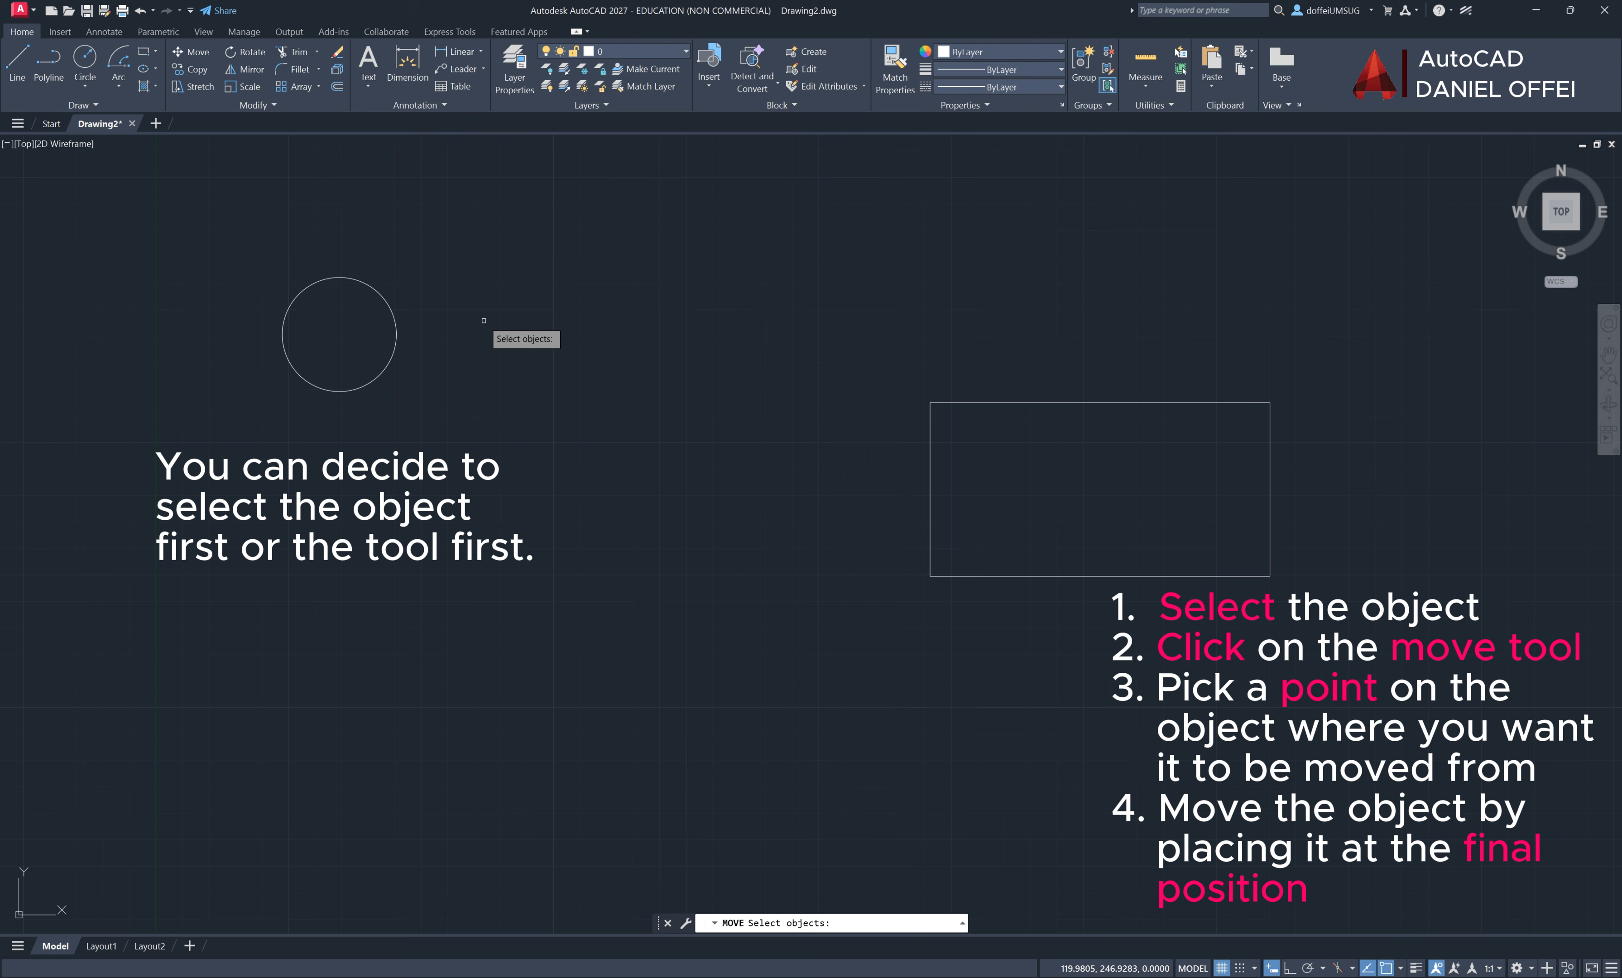
{"action": "left_click", "coordinate": [366, 286]}
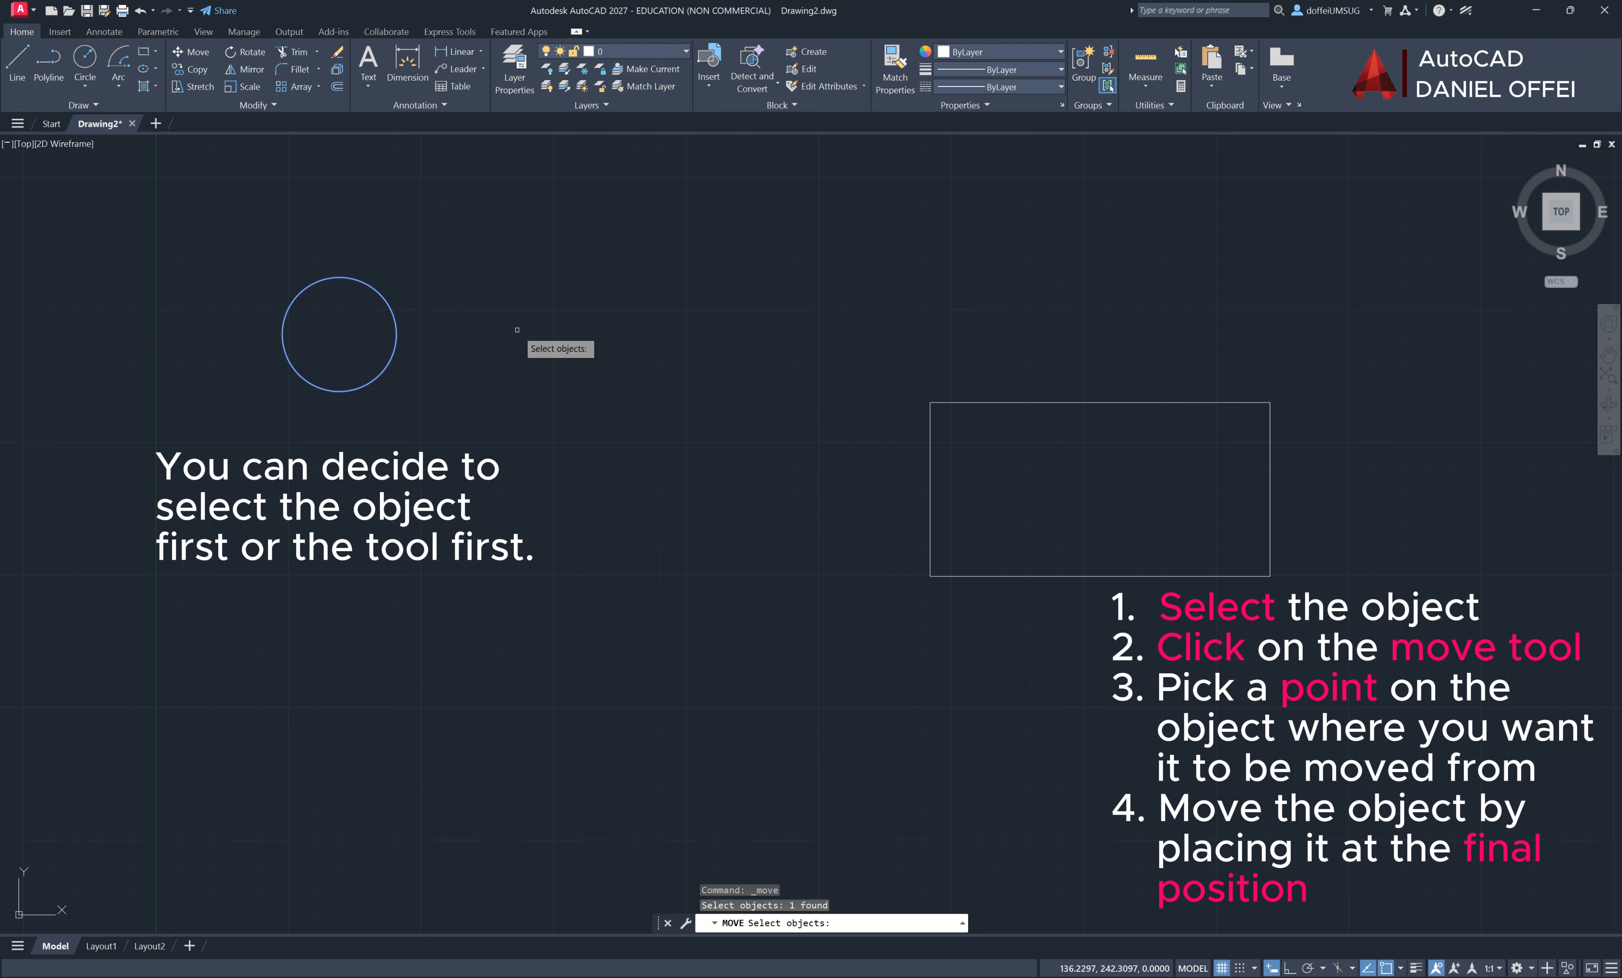
{"action": "key", "text": "Return"}
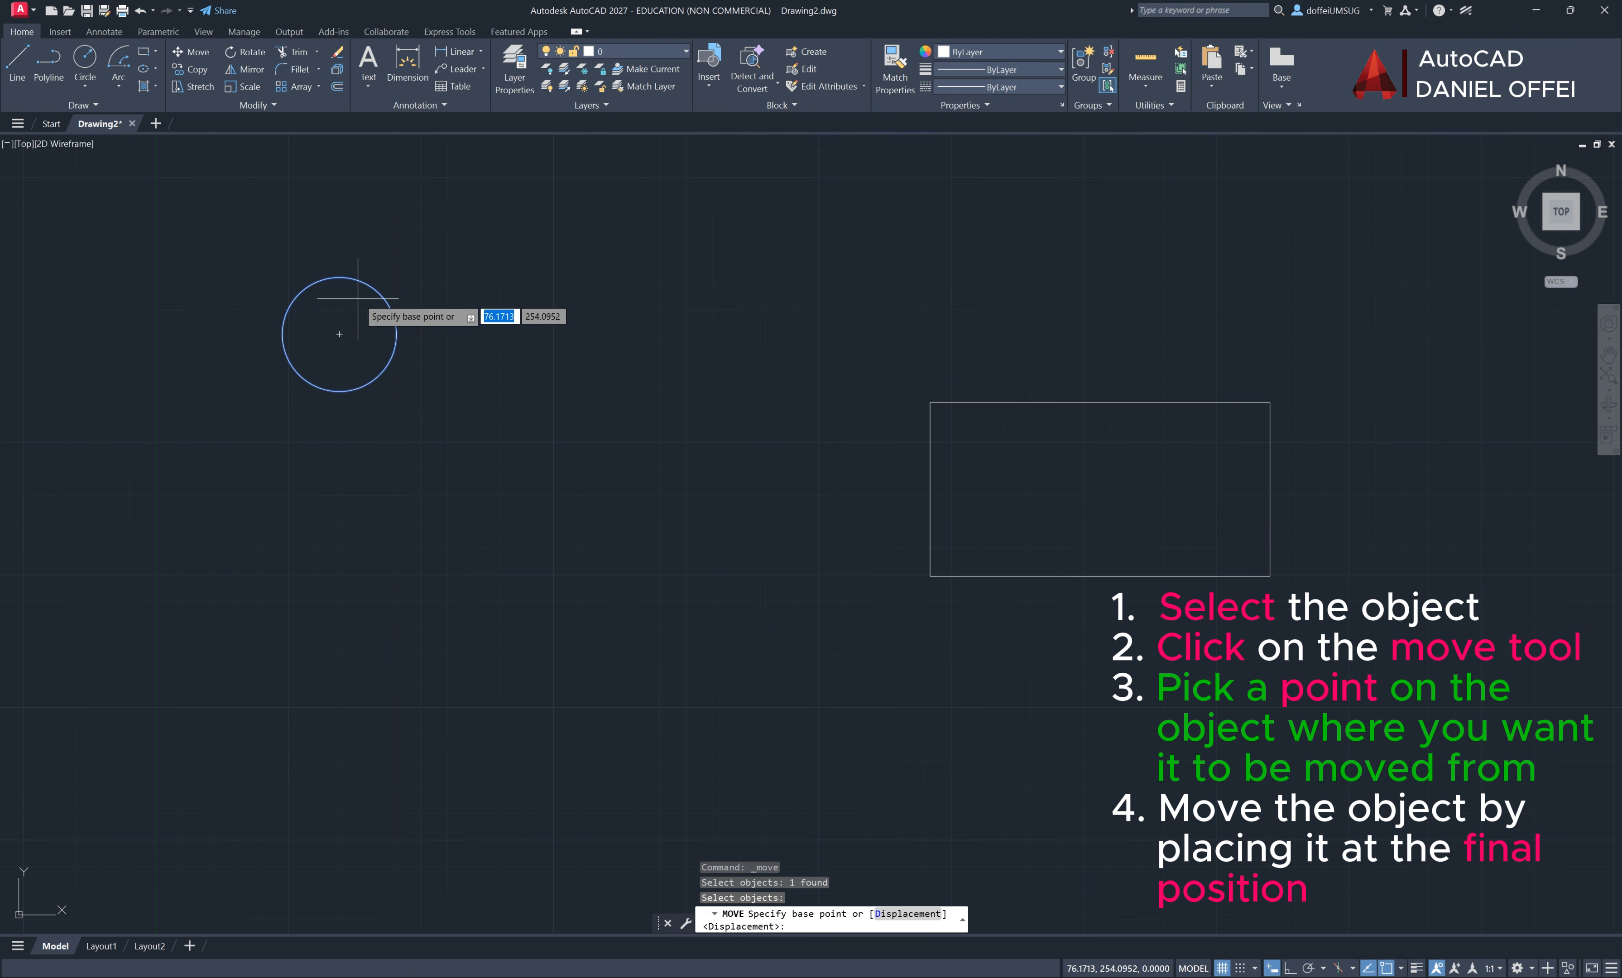
{"action": "left_click", "coordinate": [366, 284]}
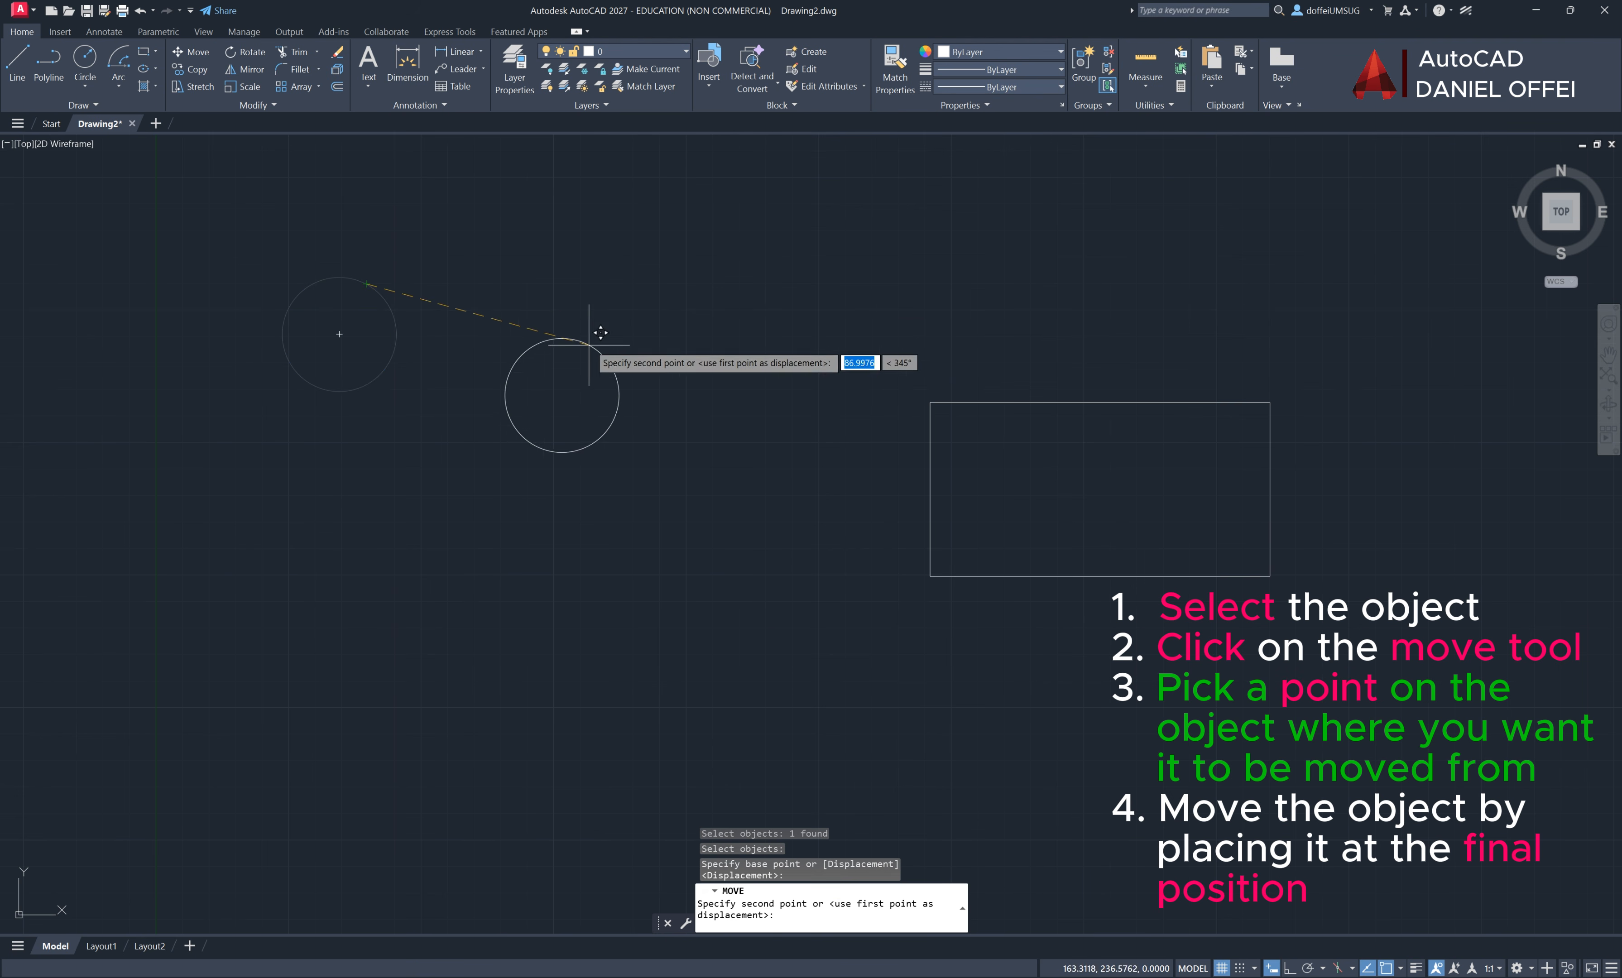
{"action": "key", "text": "Escape"}
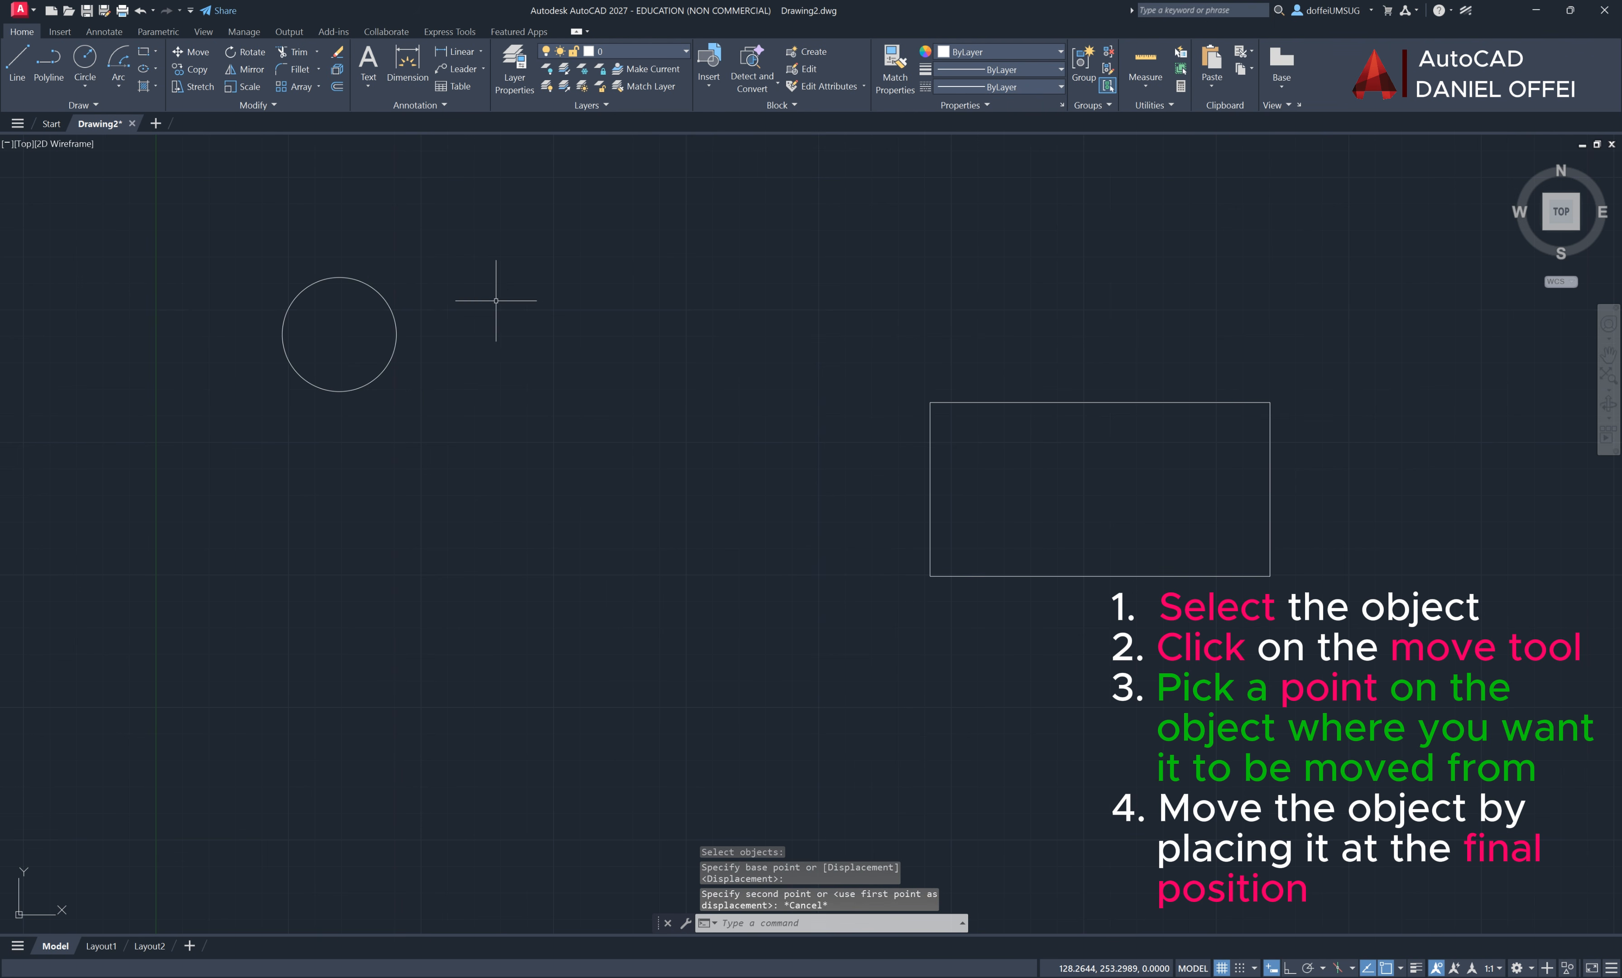
Try moving the circle with its center as the base point
{"action": "key", "text": "Return"}
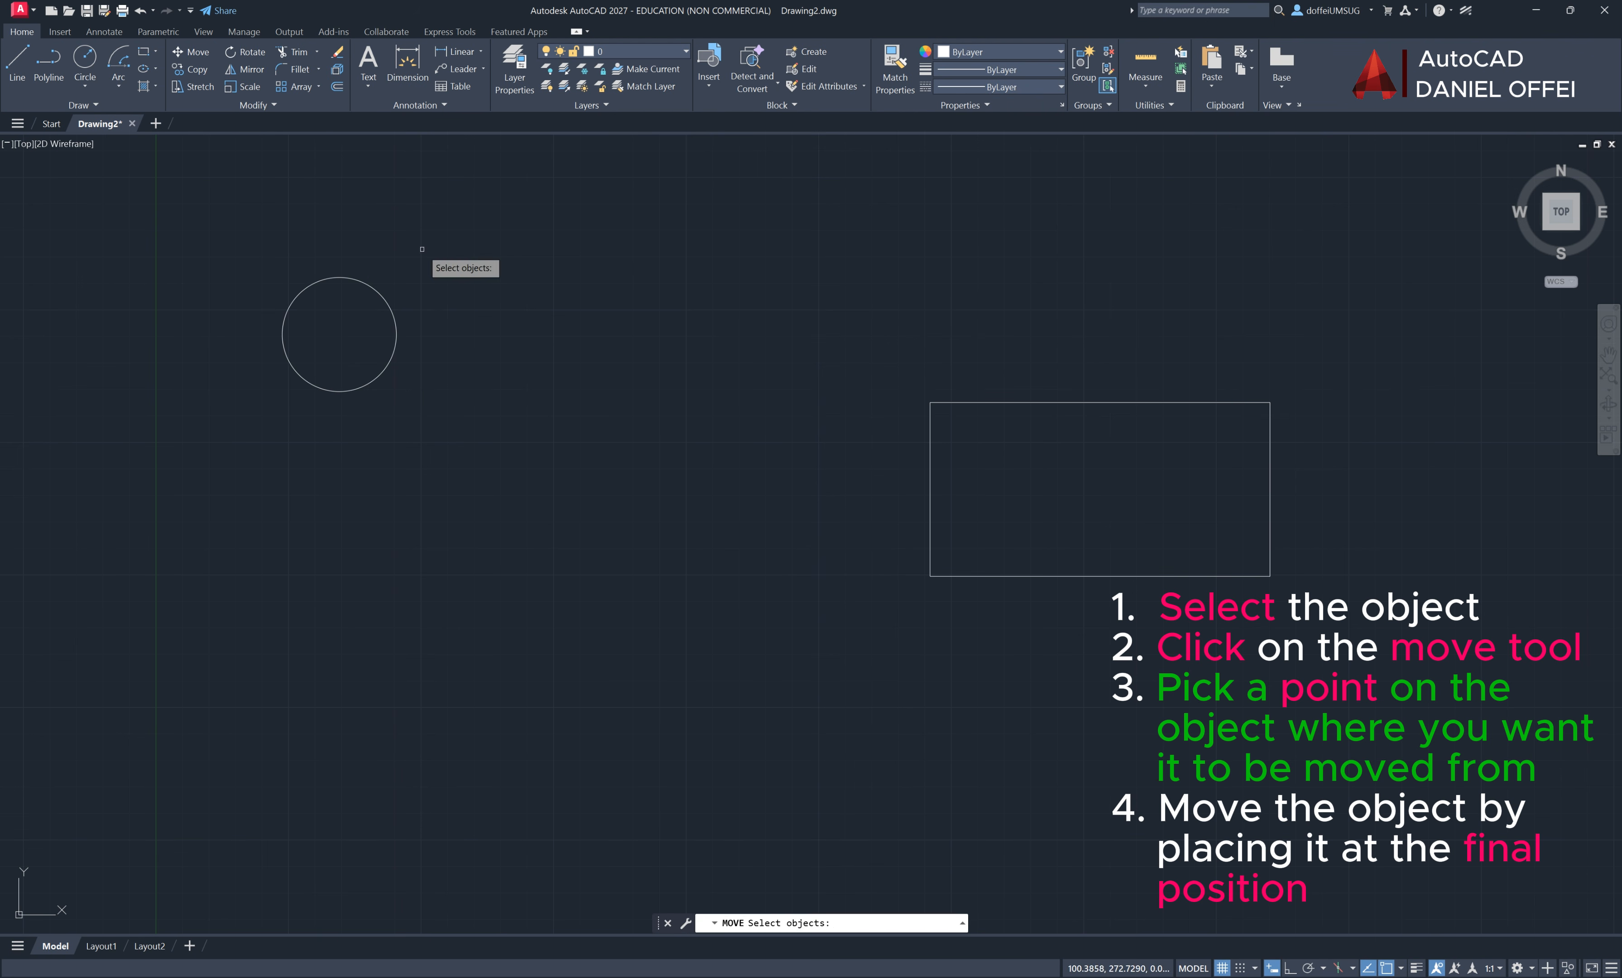
{"action": "left_click", "coordinate": [422, 248]}
{"action": "left_click", "coordinate": [351, 298]}
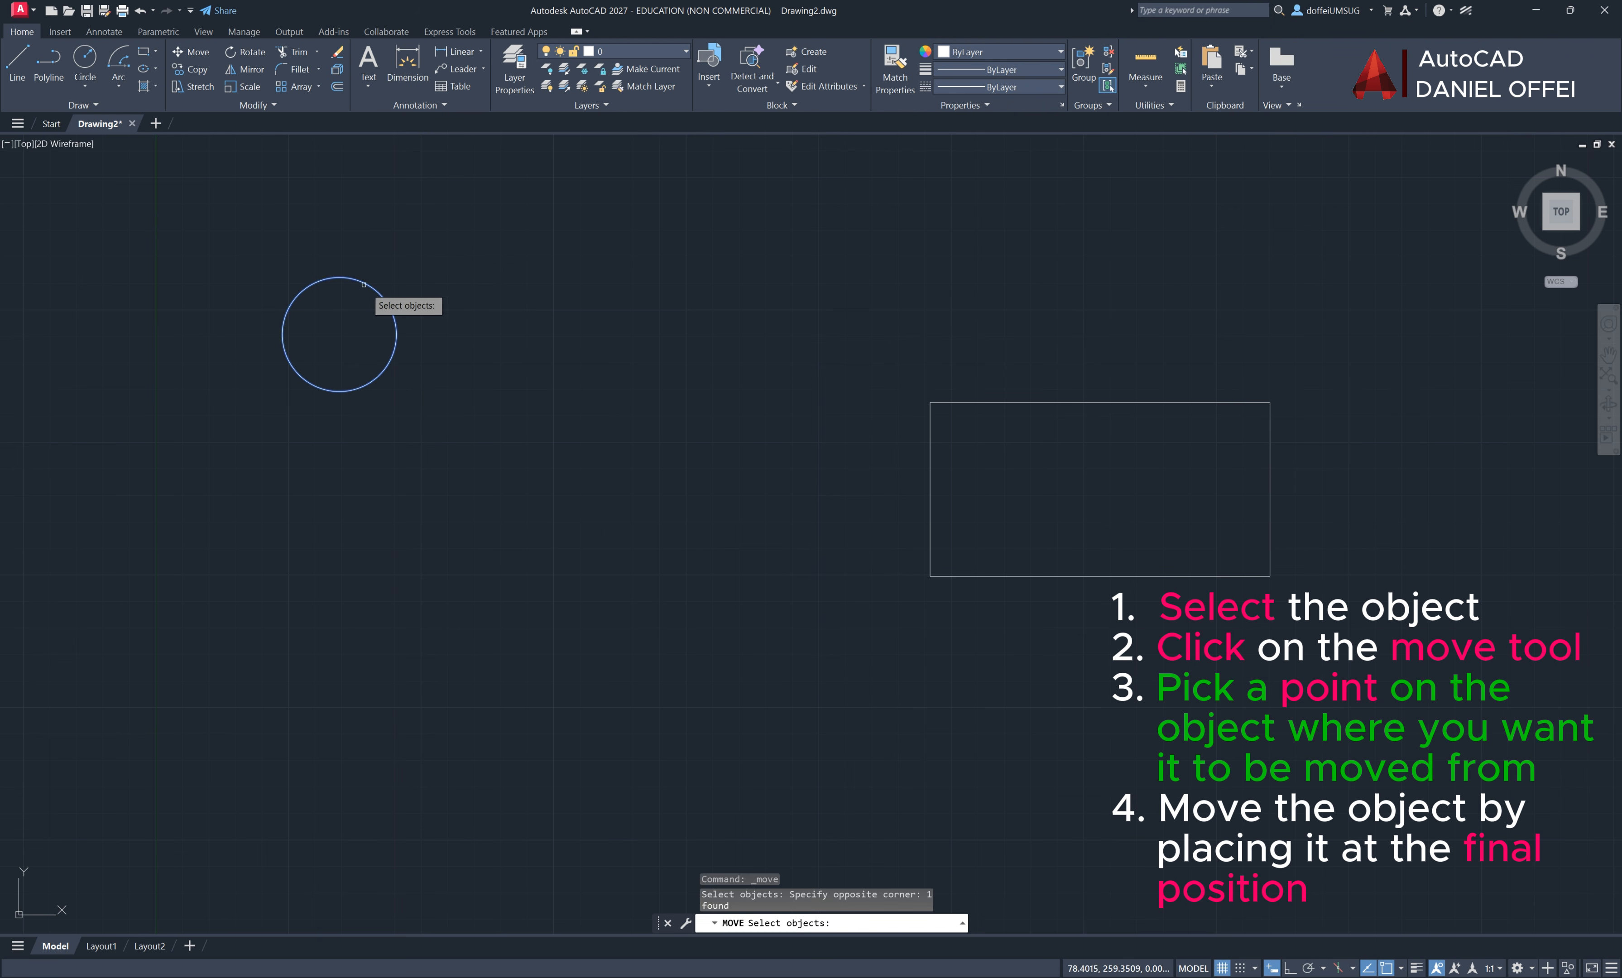
{"action": "key", "text": "Return"}
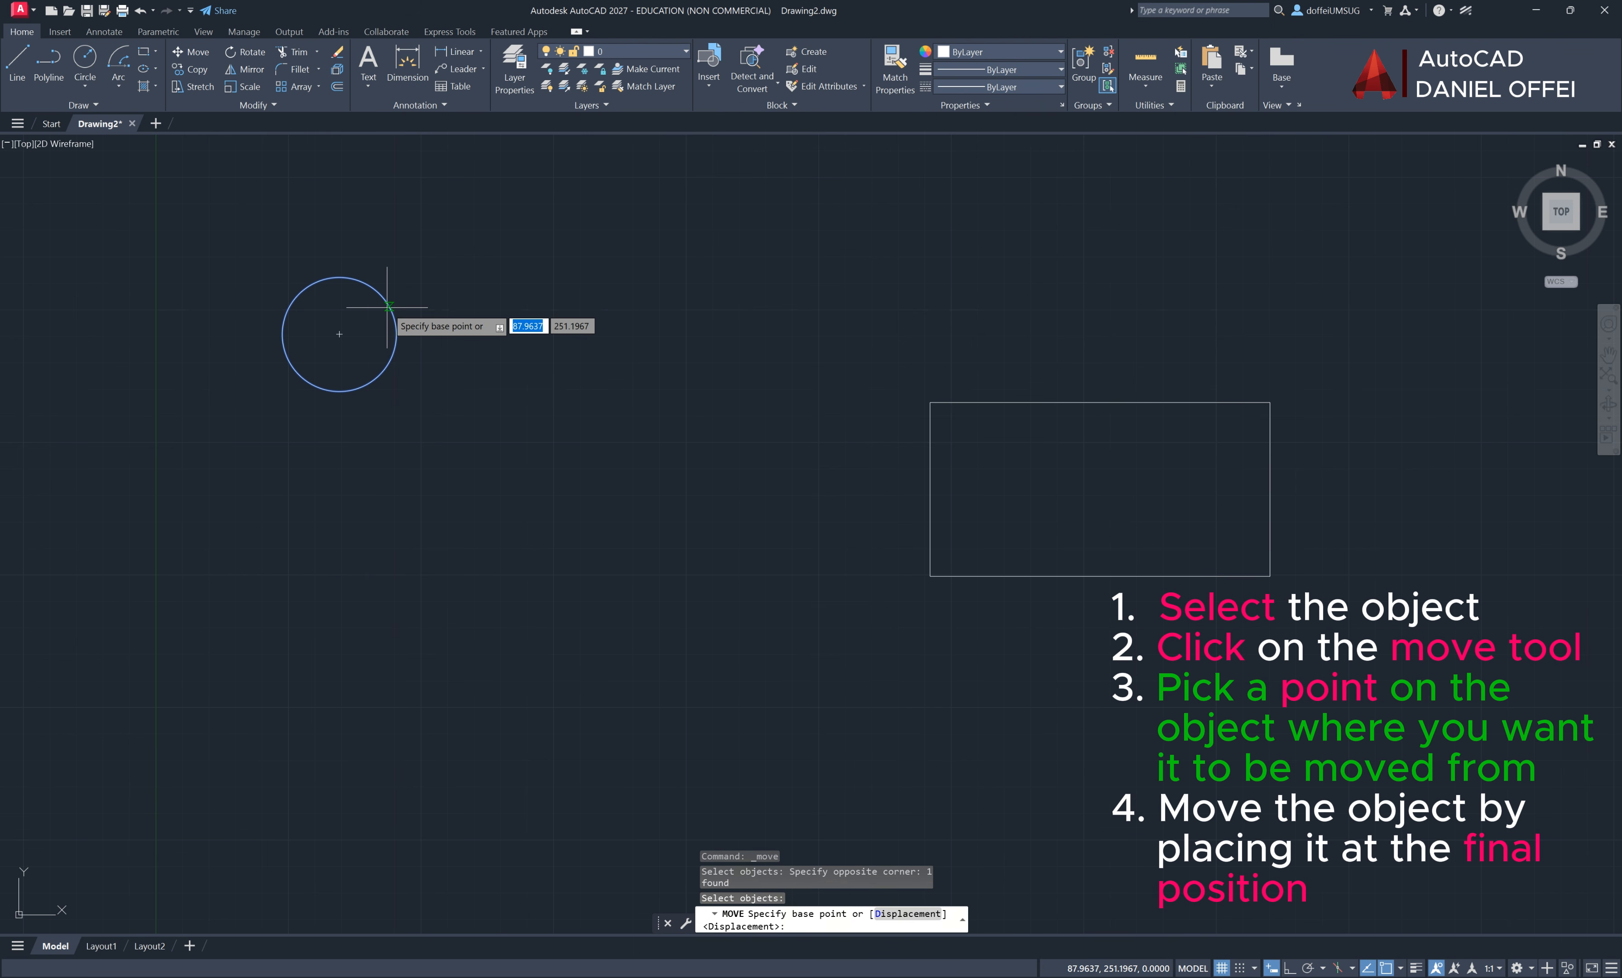
{"action": "left_click", "coordinate": [339, 334]}
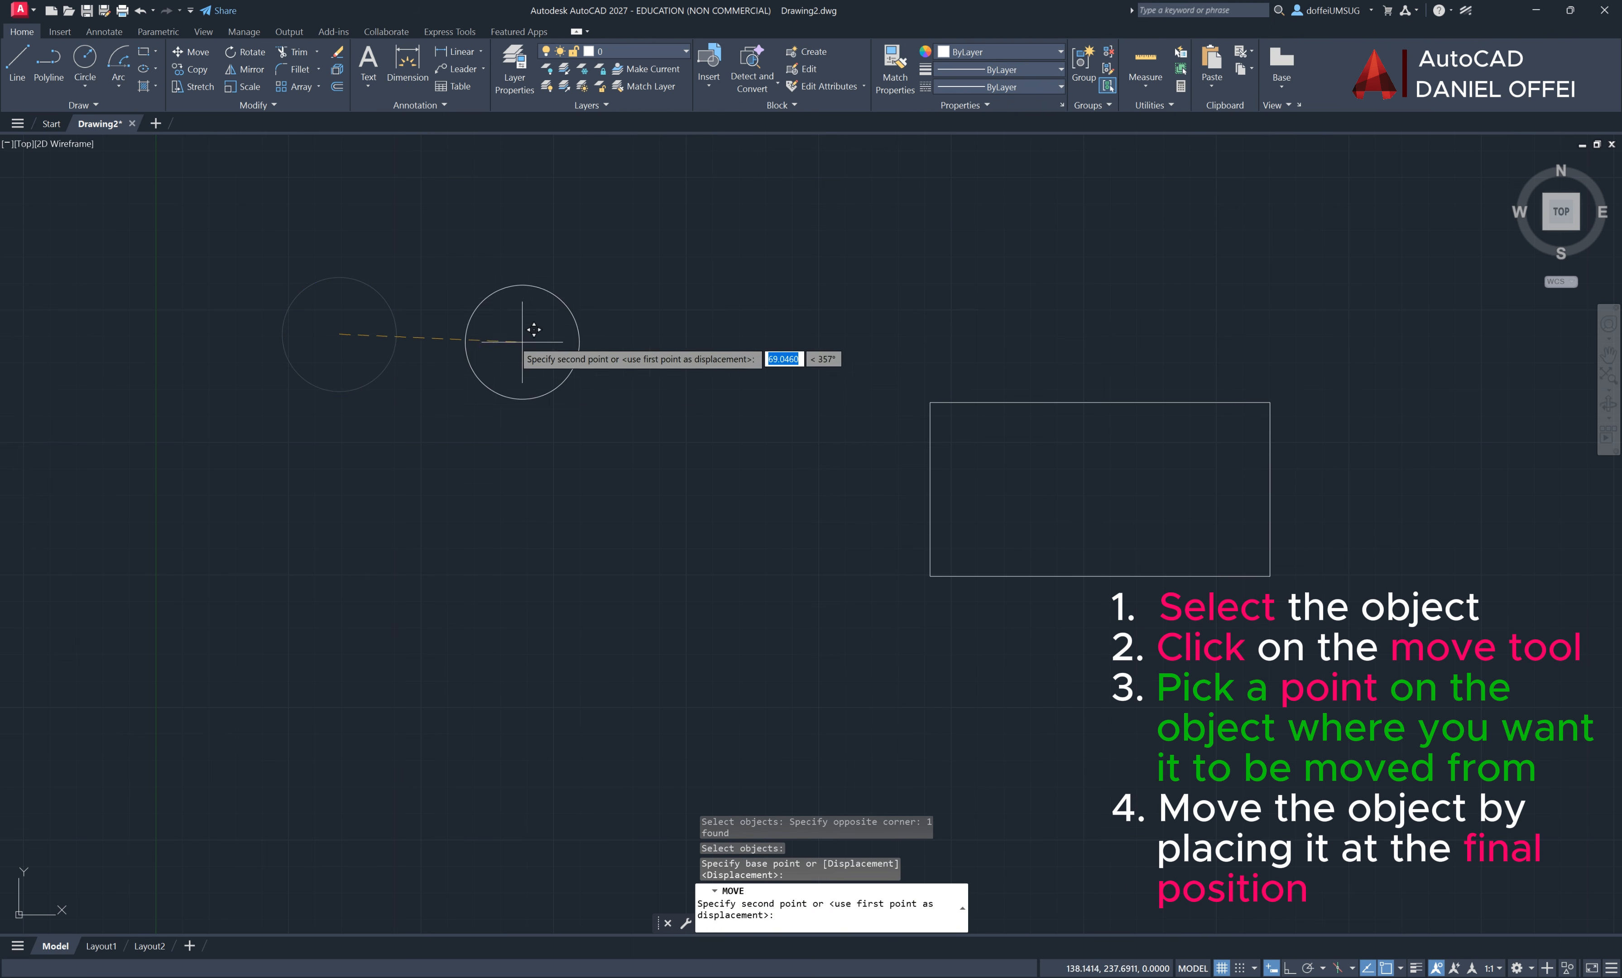
{"action": "key", "text": "Escape"}
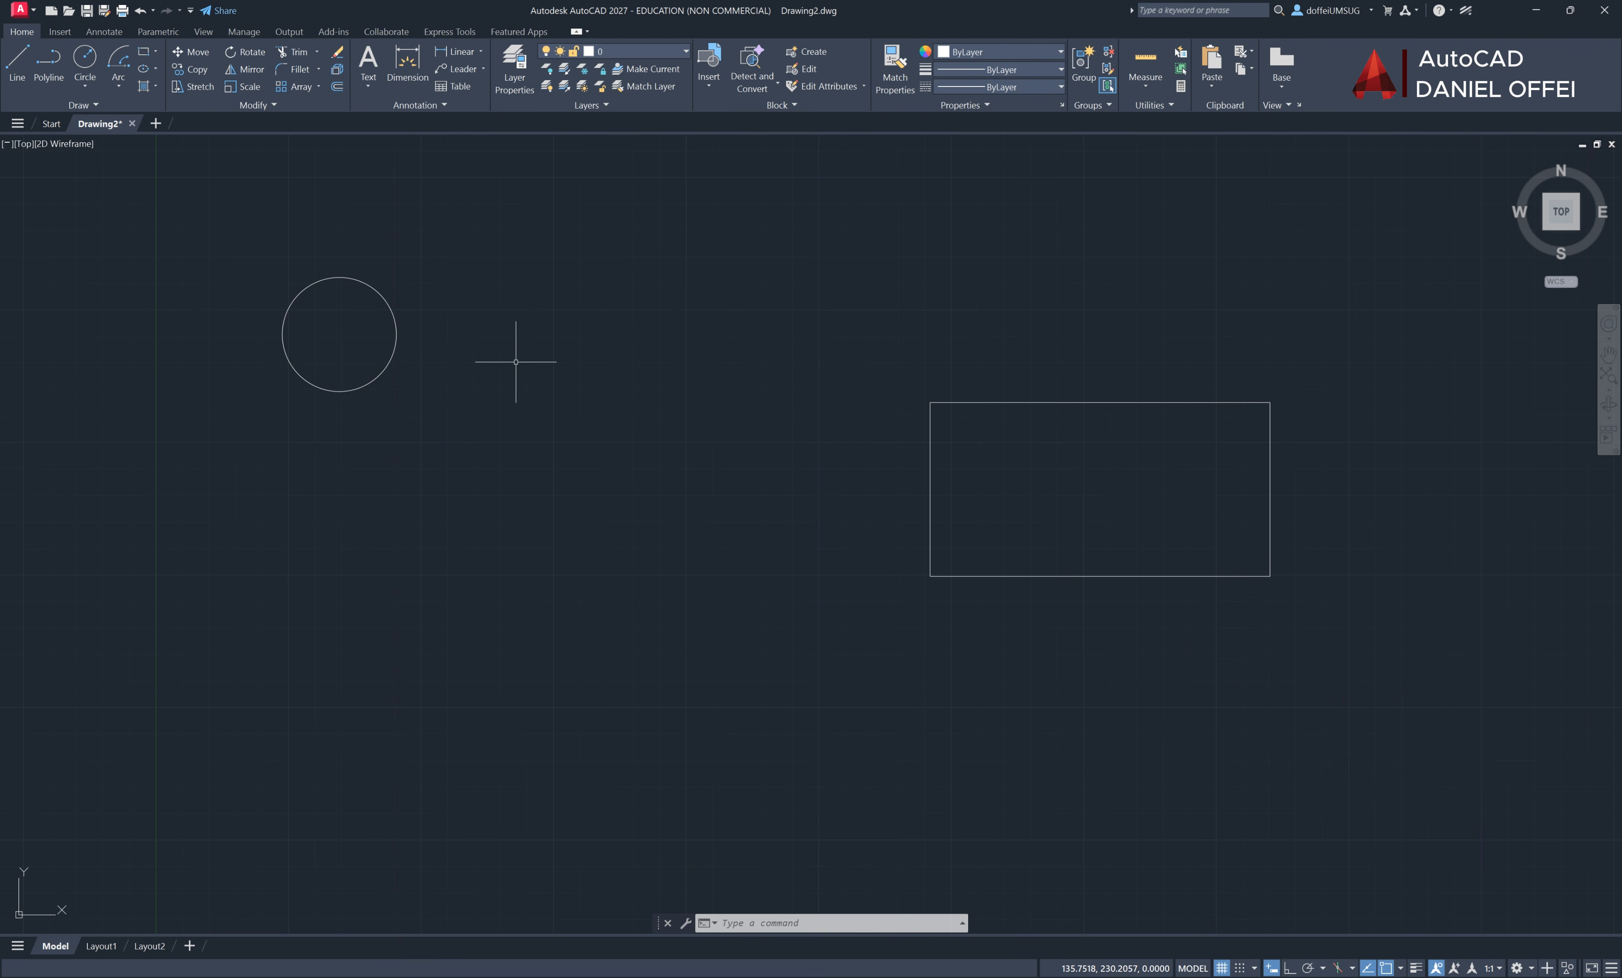
Preselect the circle and try moving it with a base point in the empty space outside it
{"action": "left_click", "coordinate": [449, 298]}
{"action": "left_click", "coordinate": [367, 334]}
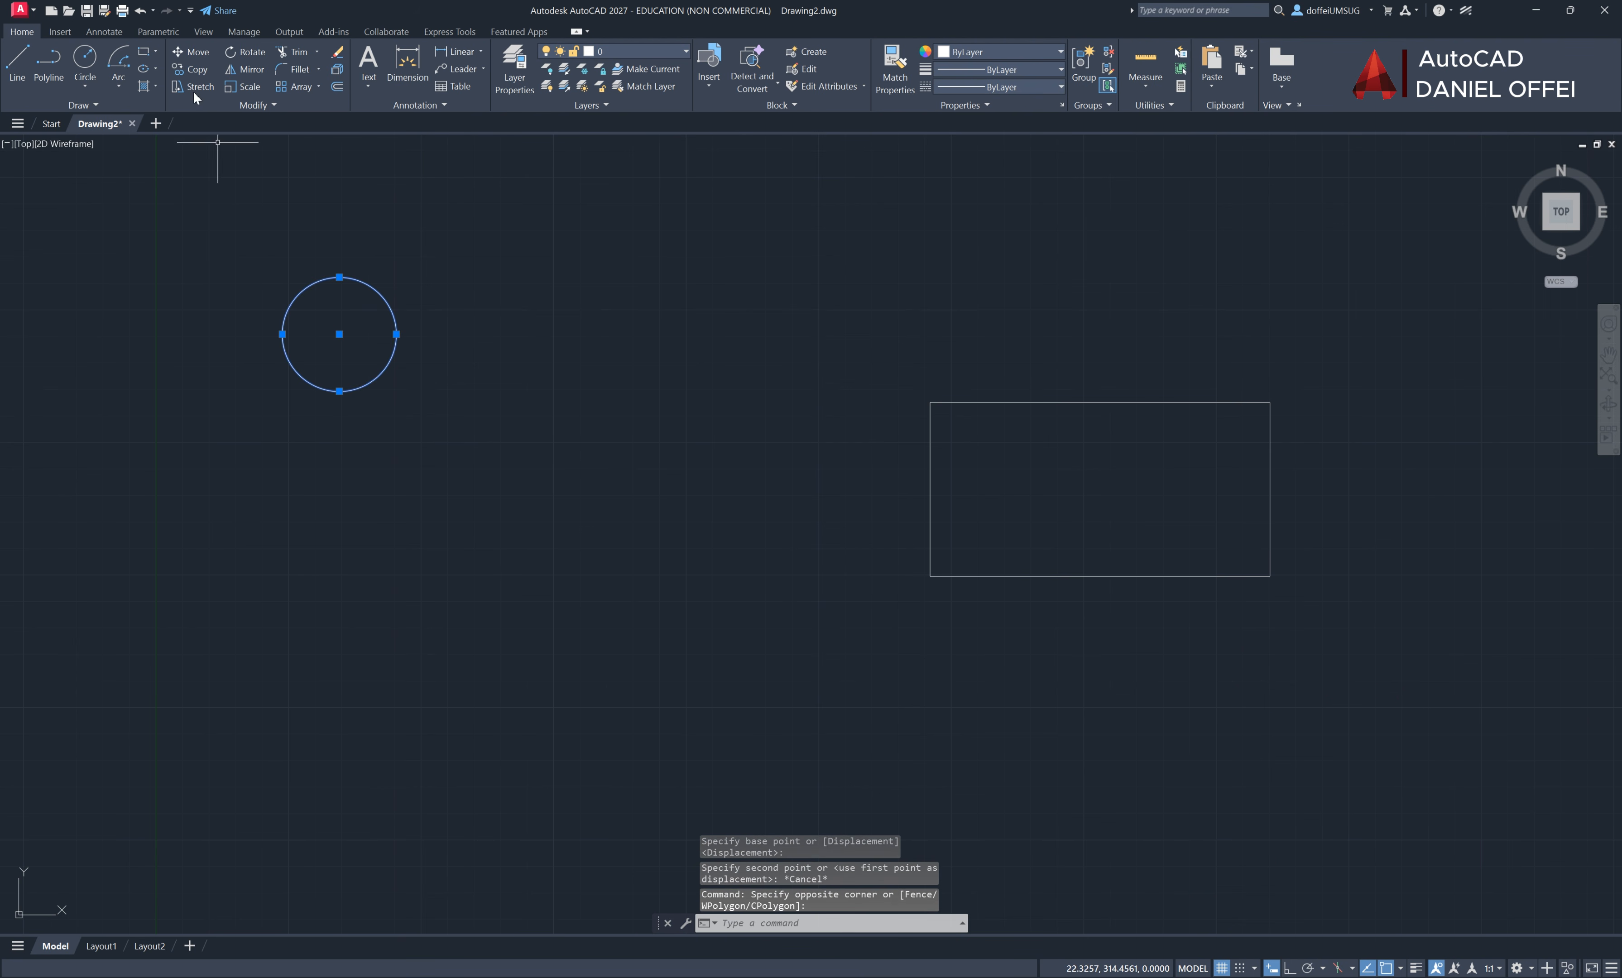
{"action": "left_click", "coordinate": [186, 53]}
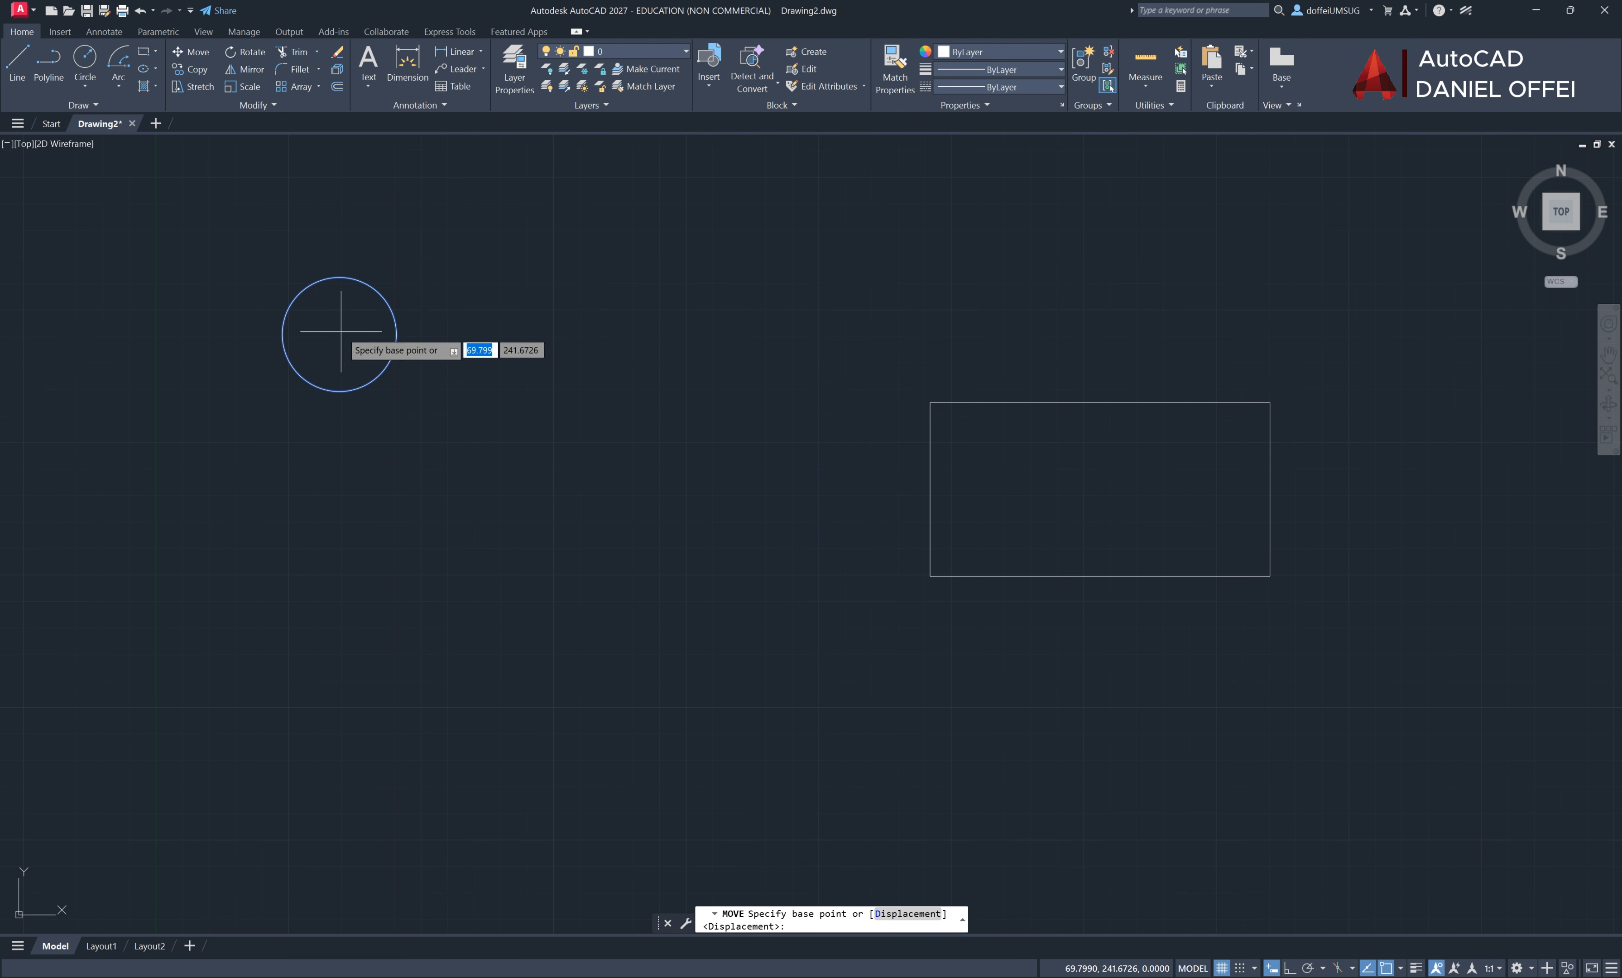
{"action": "left_click", "coordinate": [509, 412]}
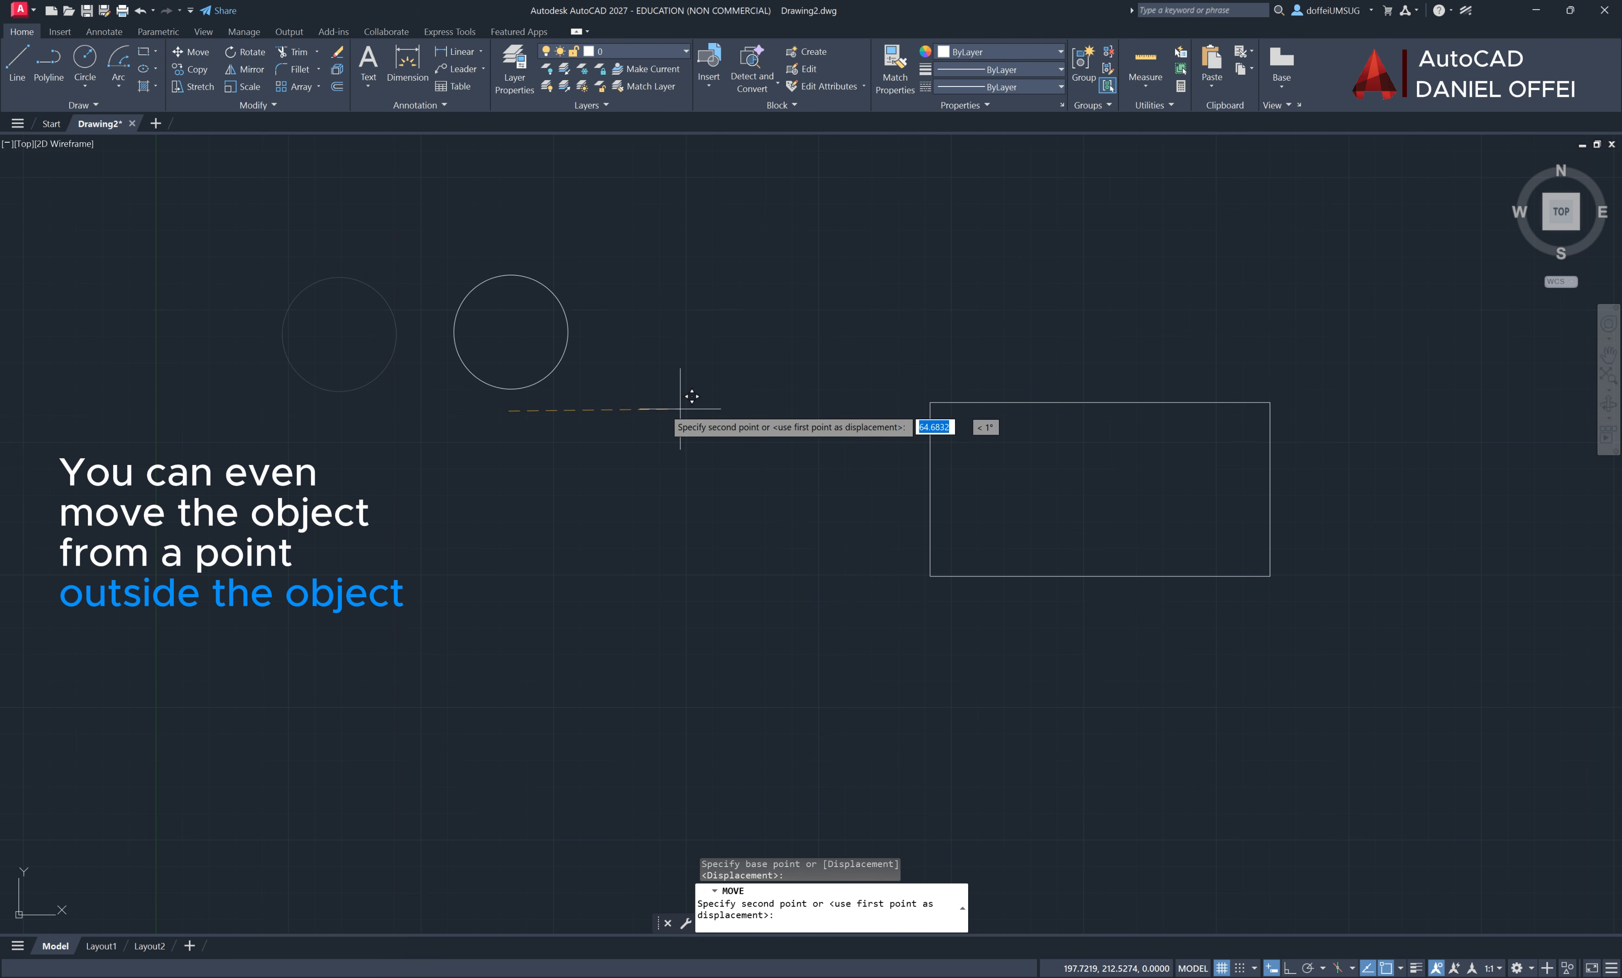
{"action": "key", "text": "Escape"}
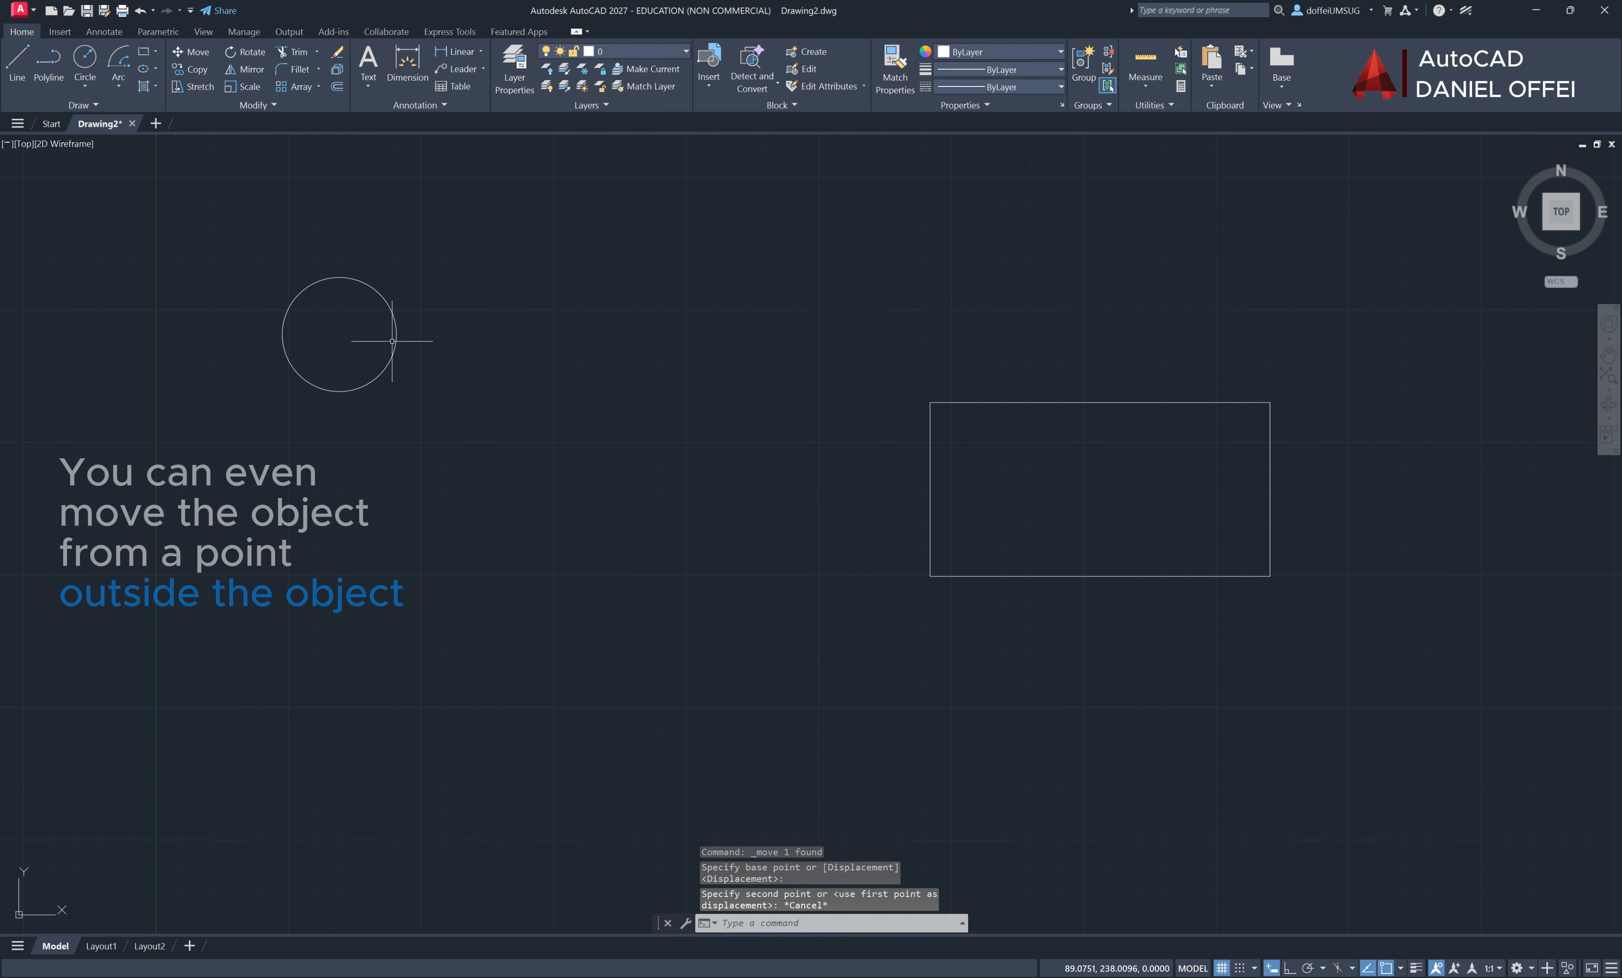
Move the circle by a point on its circumference to the rectangle's upper-left corner by eye, and undo that move
{"action": "left_click", "coordinate": [461, 267]}
{"action": "left_click", "coordinate": [358, 305]}
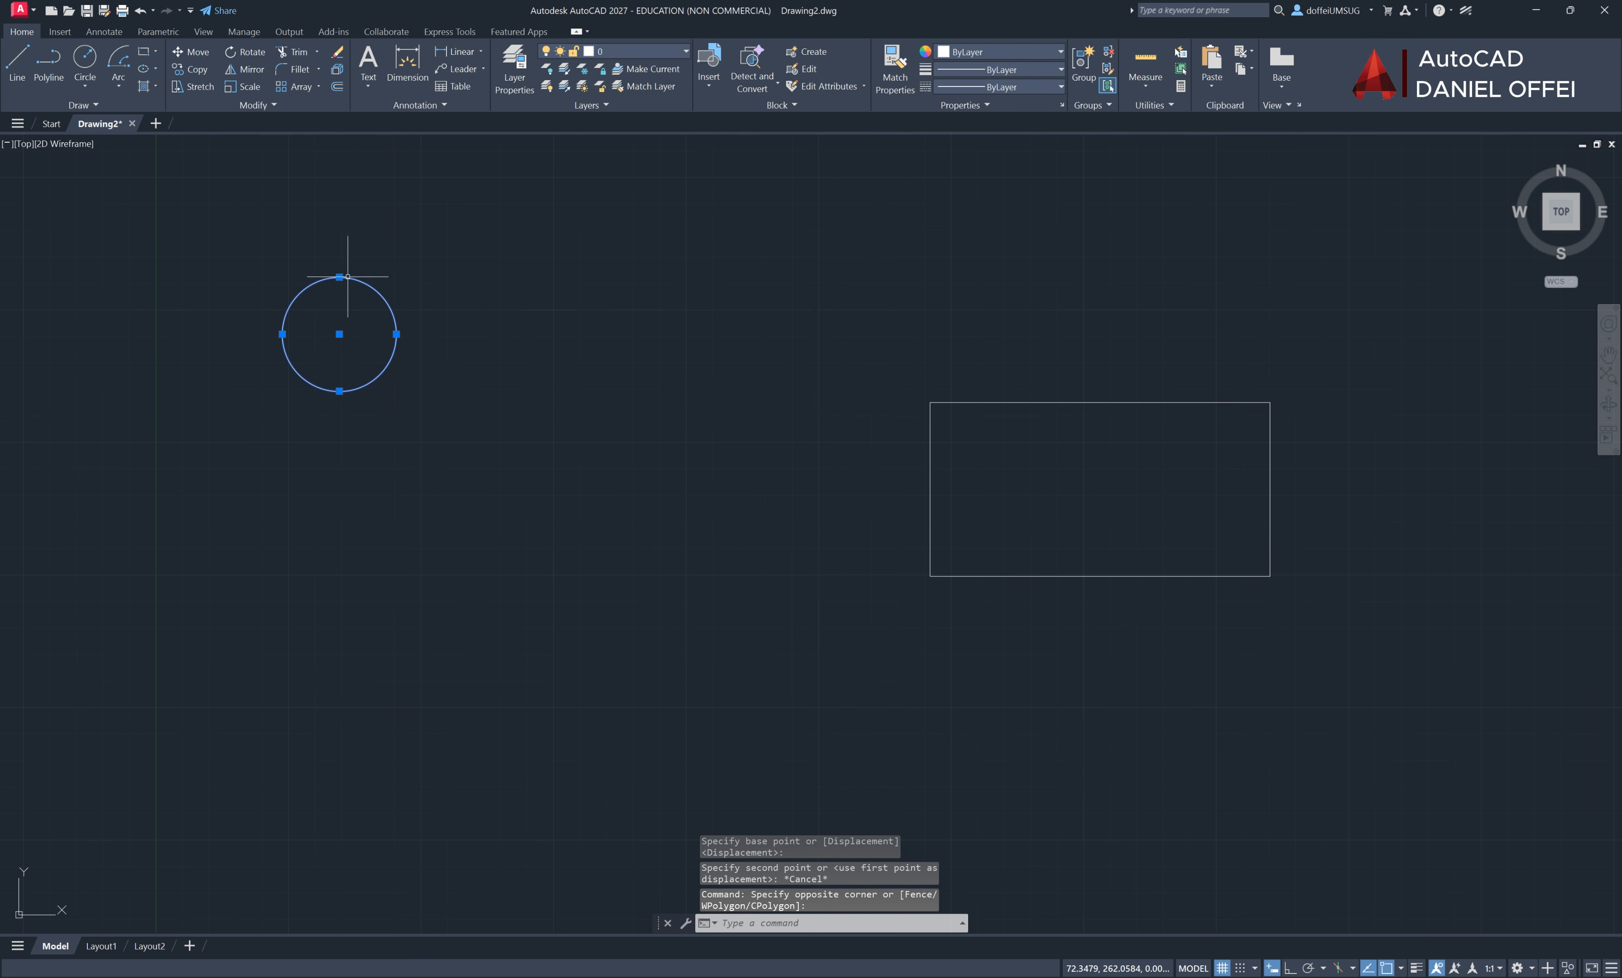
{"action": "left_click", "coordinate": [189, 52]}
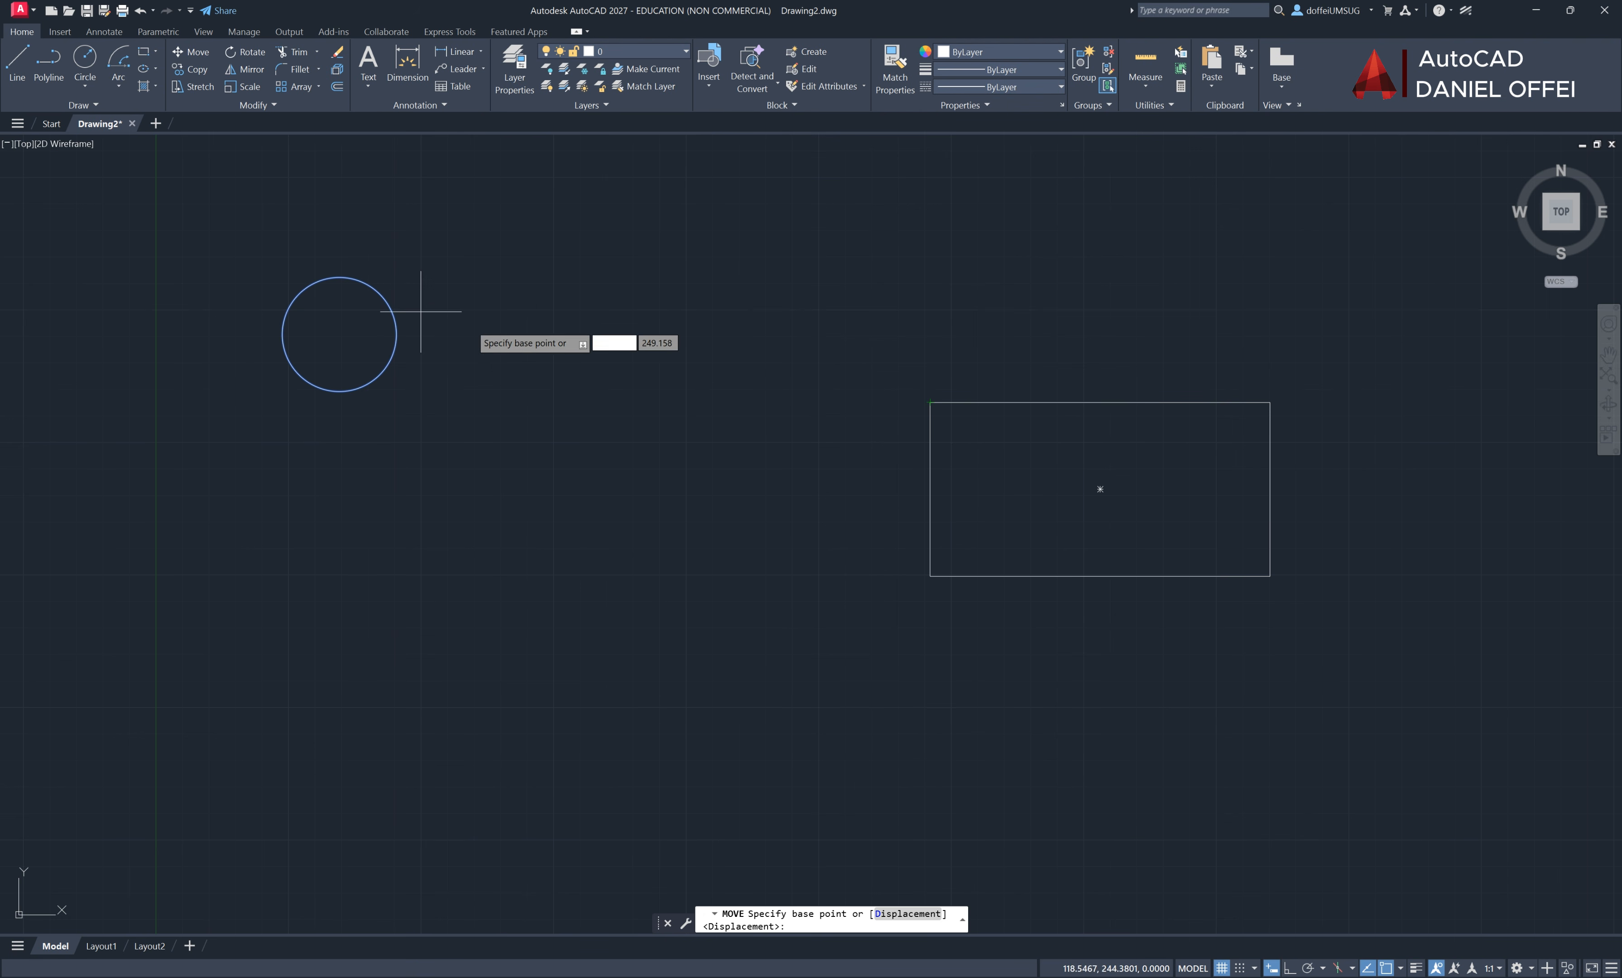
{"action": "left_click", "coordinate": [370, 284]}
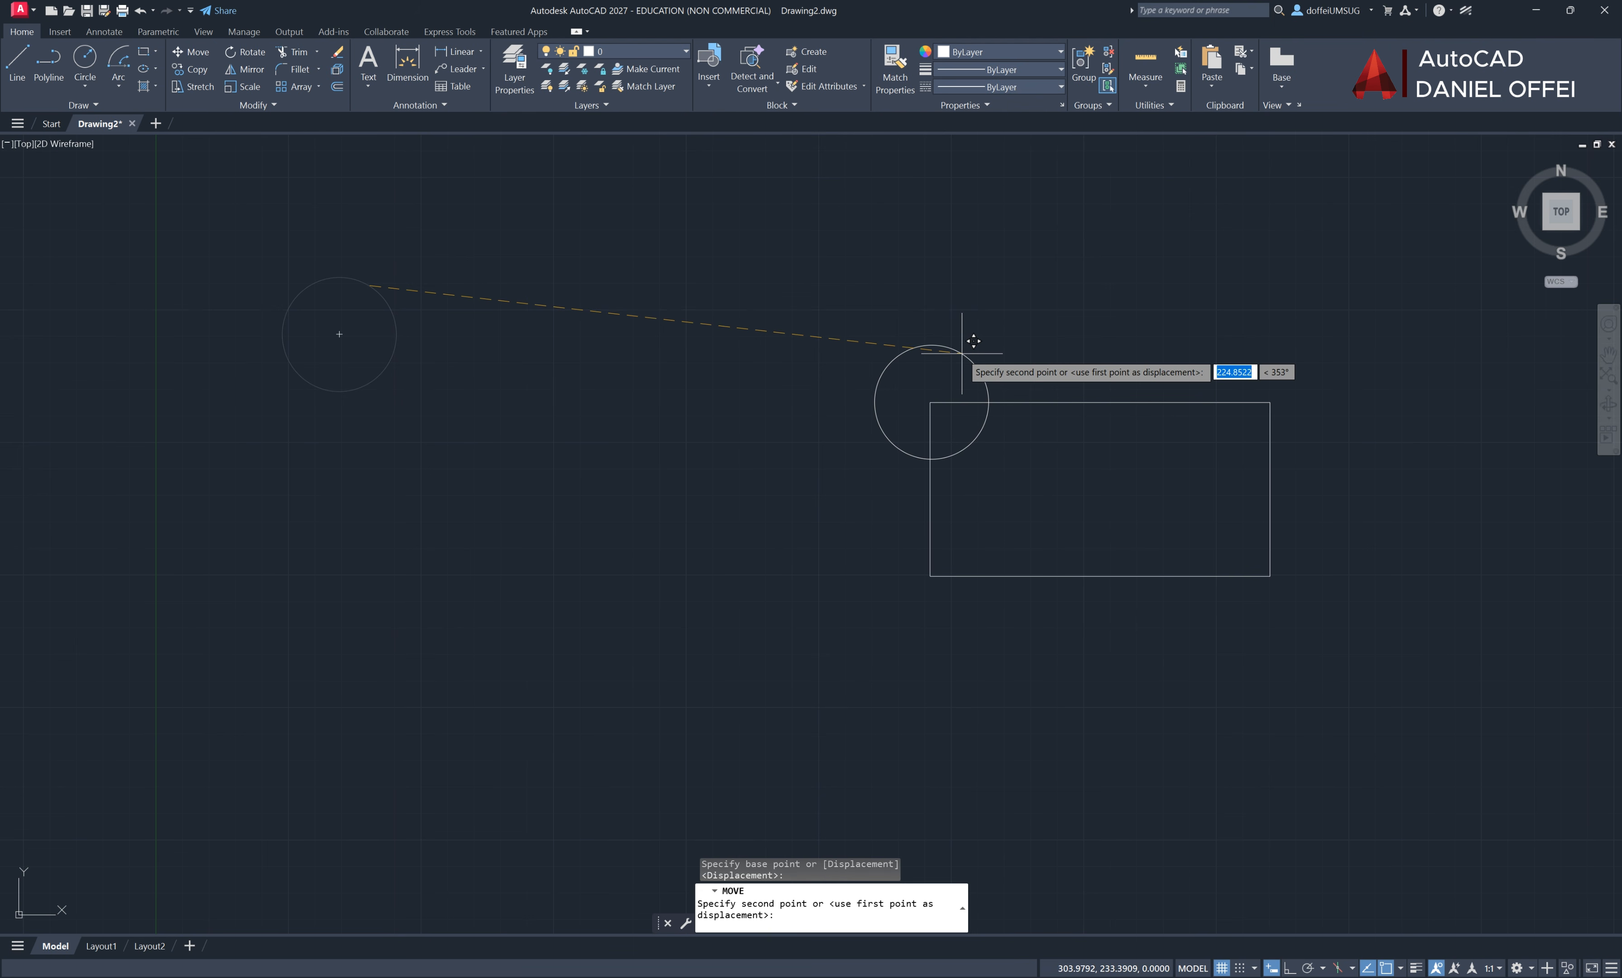
{"action": "left_click", "coordinate": [962, 352]}
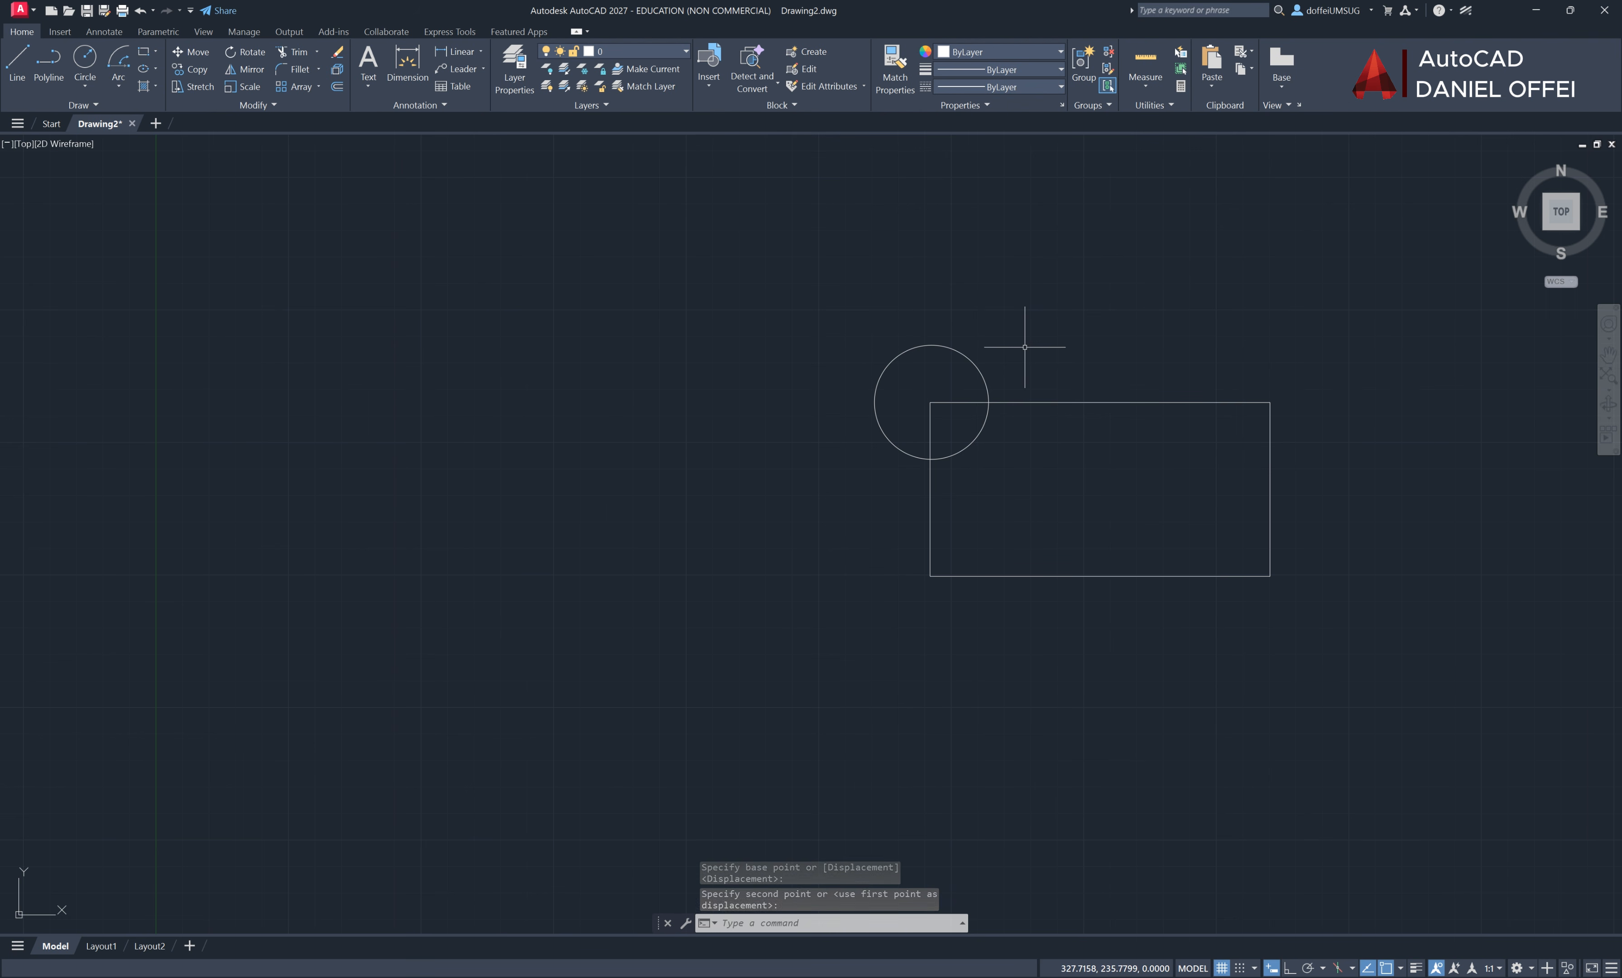
{"action": "key", "text": "ctrl+z"}
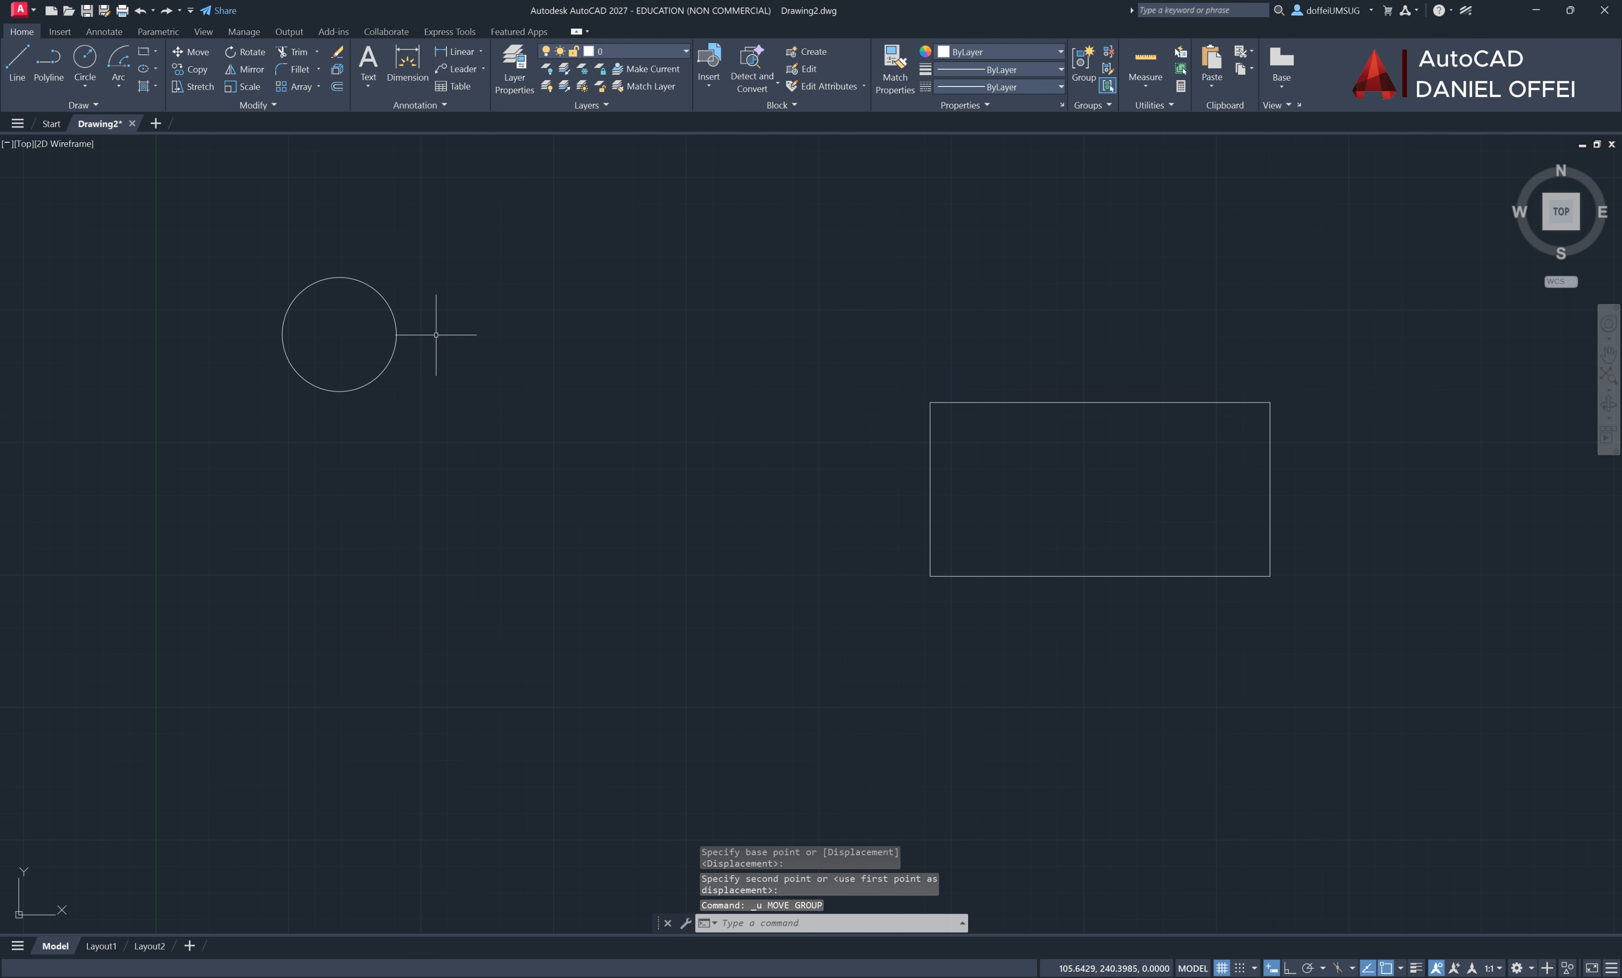
Check the object snap modes and move the circle from its center onto the rectangle's upper-left corner
{"action": "left_click", "coordinate": [410, 206]}
{"action": "left_click", "coordinate": [319, 326]}
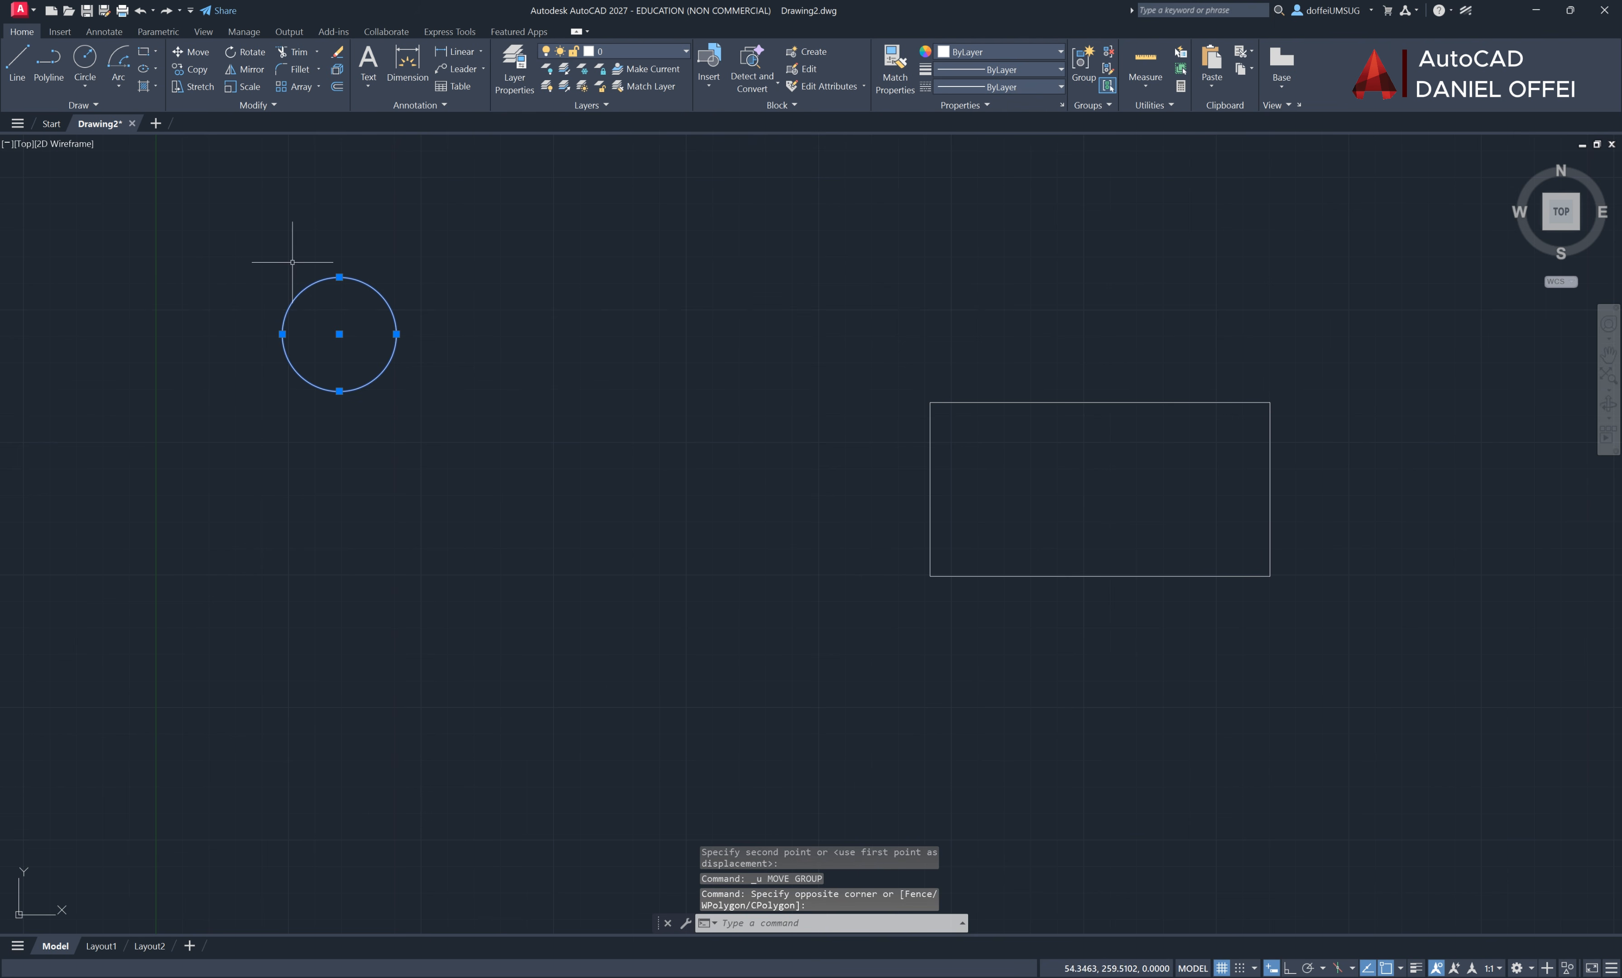
{"action": "left_click", "coordinate": [206, 55]}
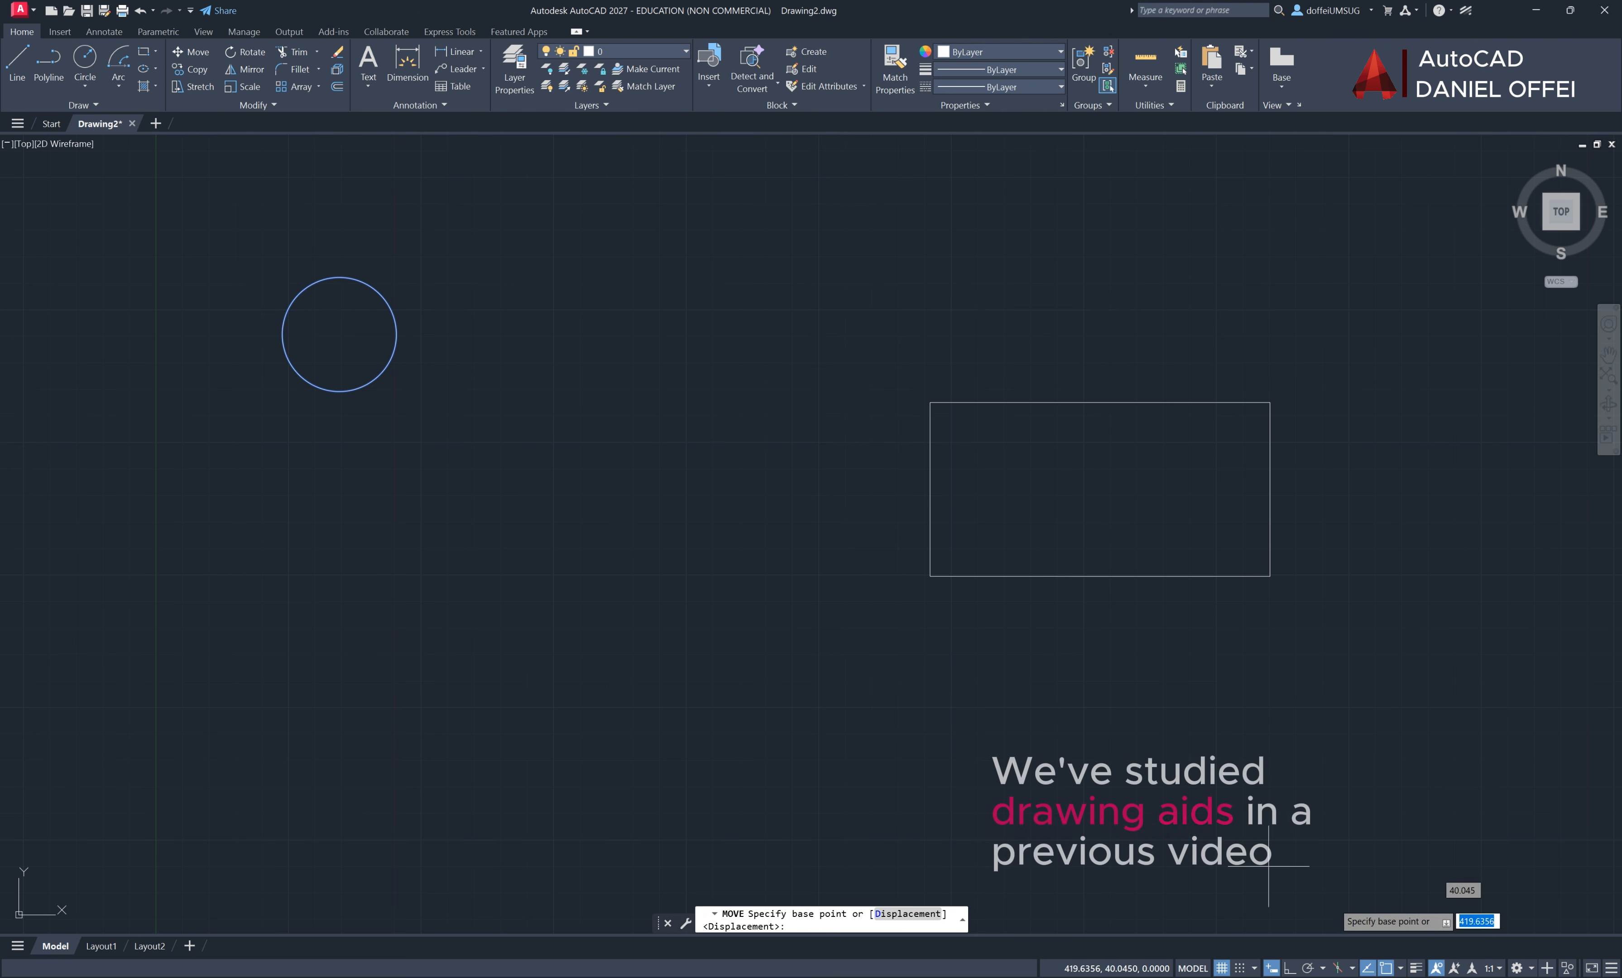
{"action": "left_click", "coordinate": [1402, 969]}
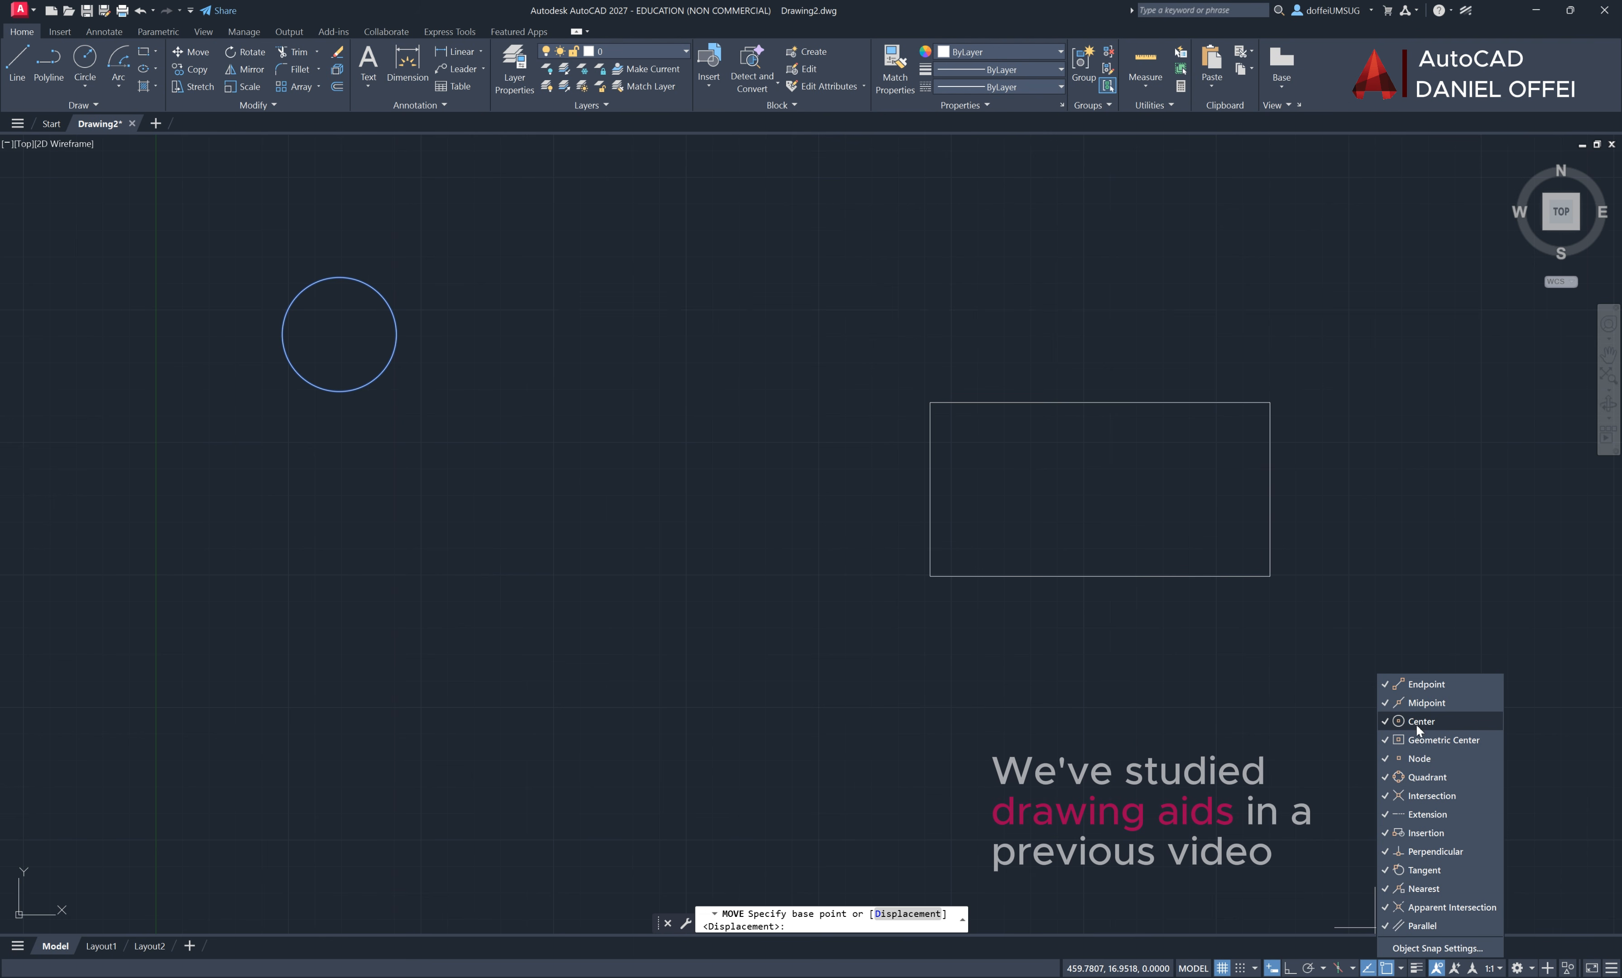
{"action": "left_click", "coordinate": [290, 373]}
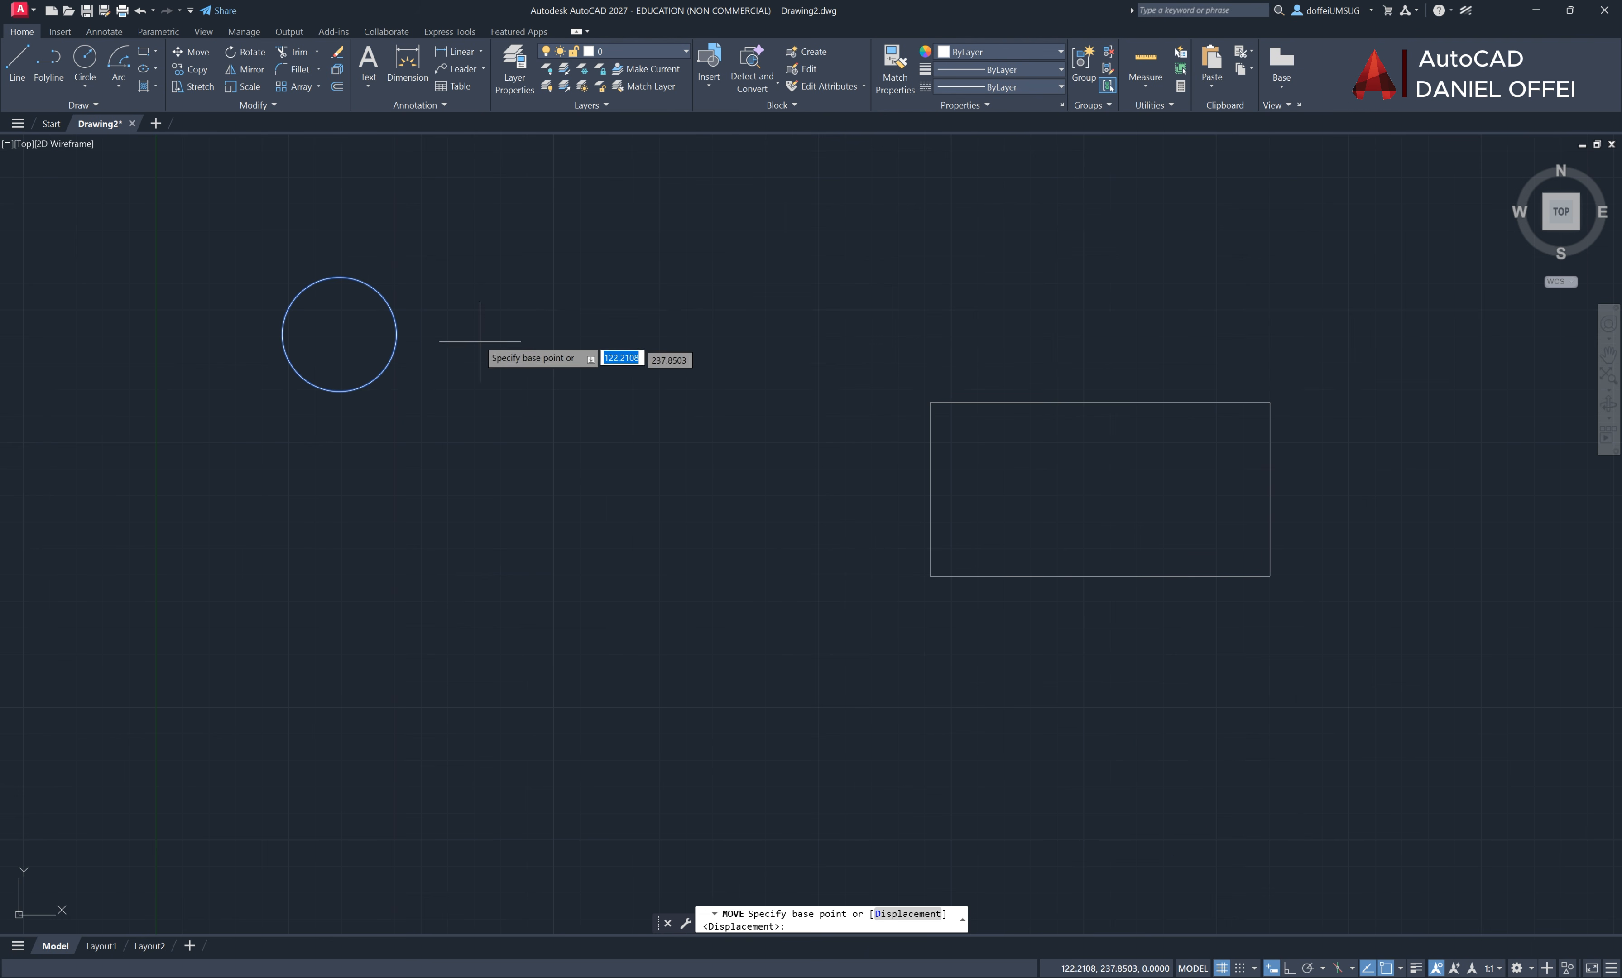
{"action": "left_click", "coordinate": [339, 334]}
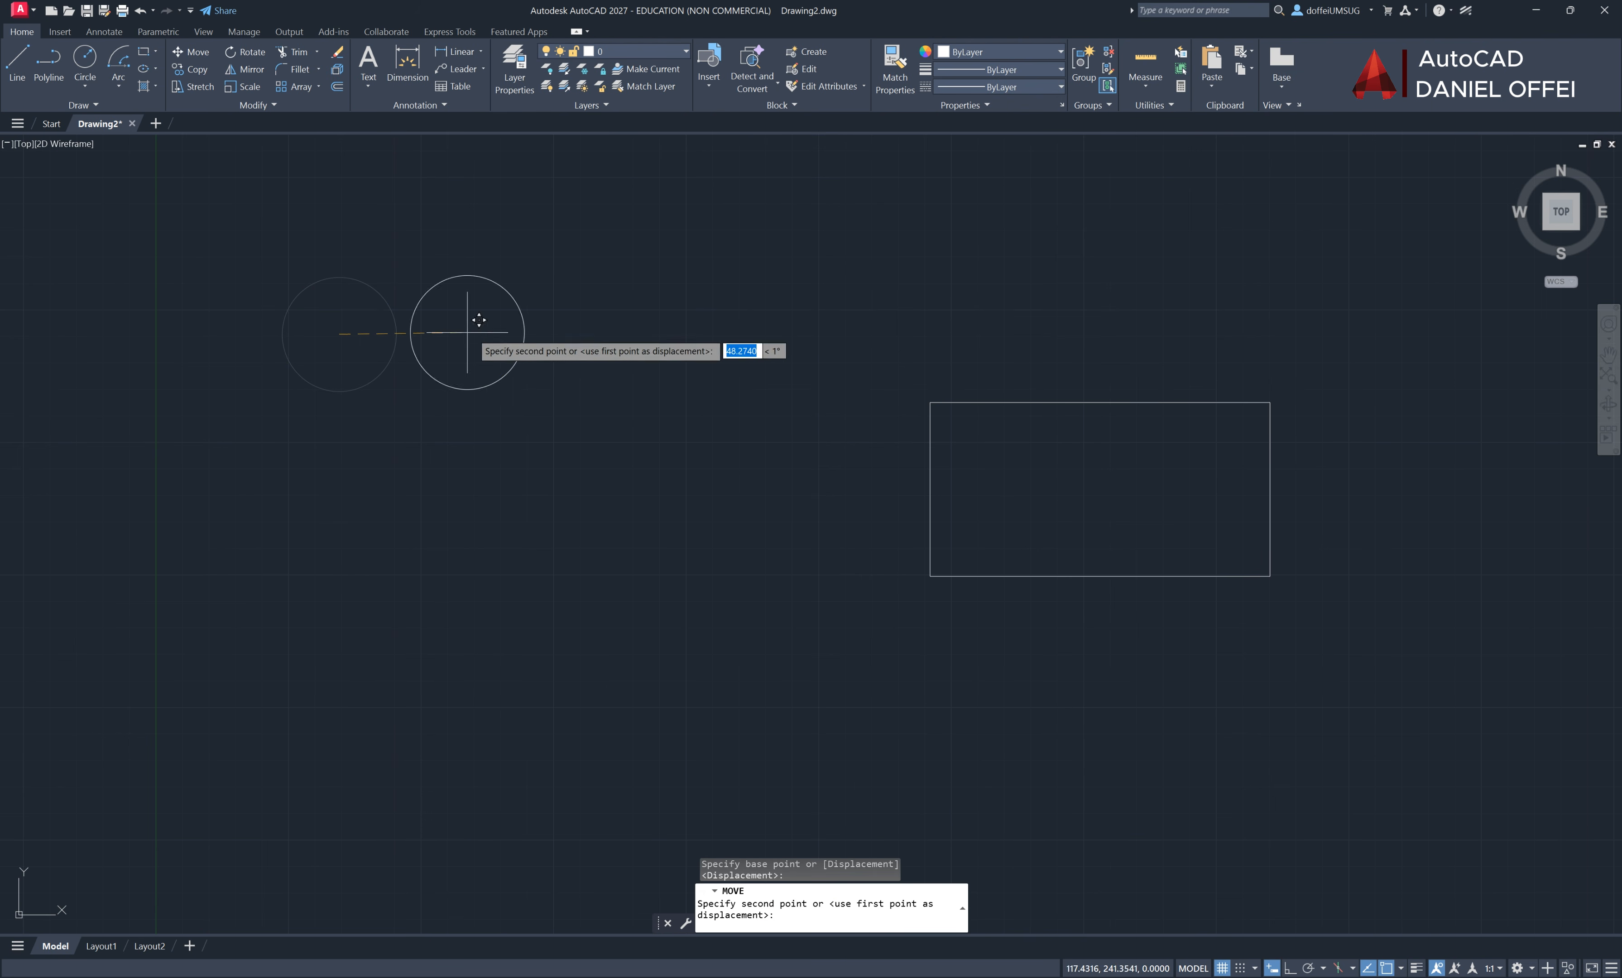
{"action": "left_click", "coordinate": [929, 402]}
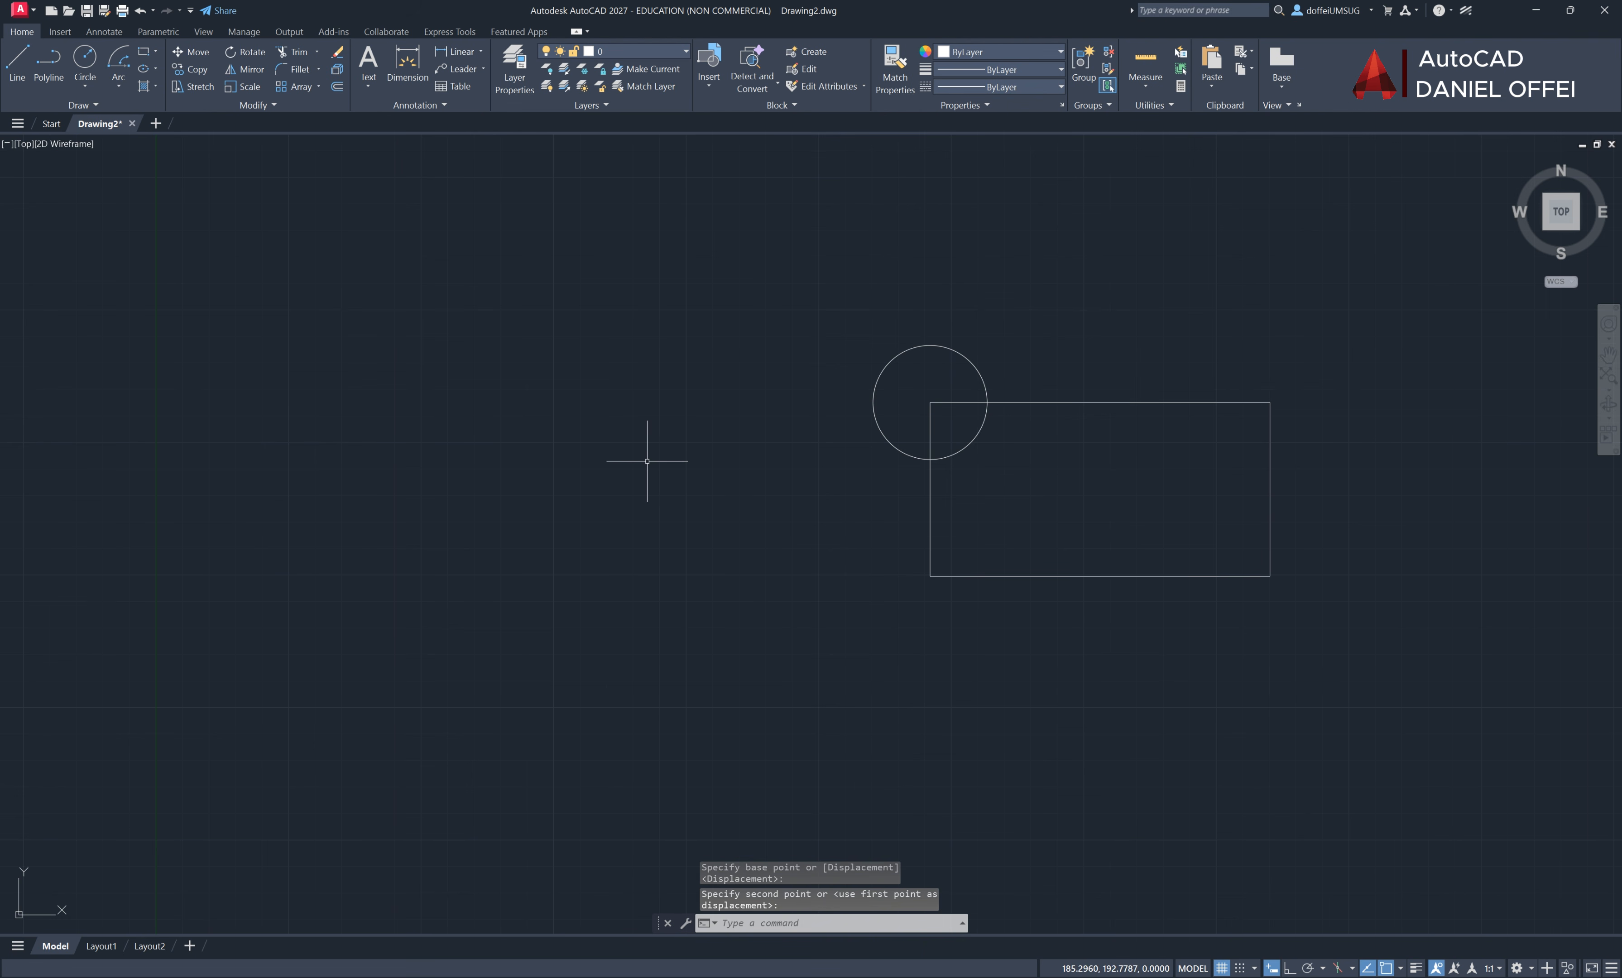
Draw a second circle with a radius of about 24 in the empty area to the upper left of the rectangle
{"action": "left_click", "coordinate": [84, 59]}
{"action": "left_click", "coordinate": [289, 263]}
{"action": "left_click", "coordinate": [342, 299]}
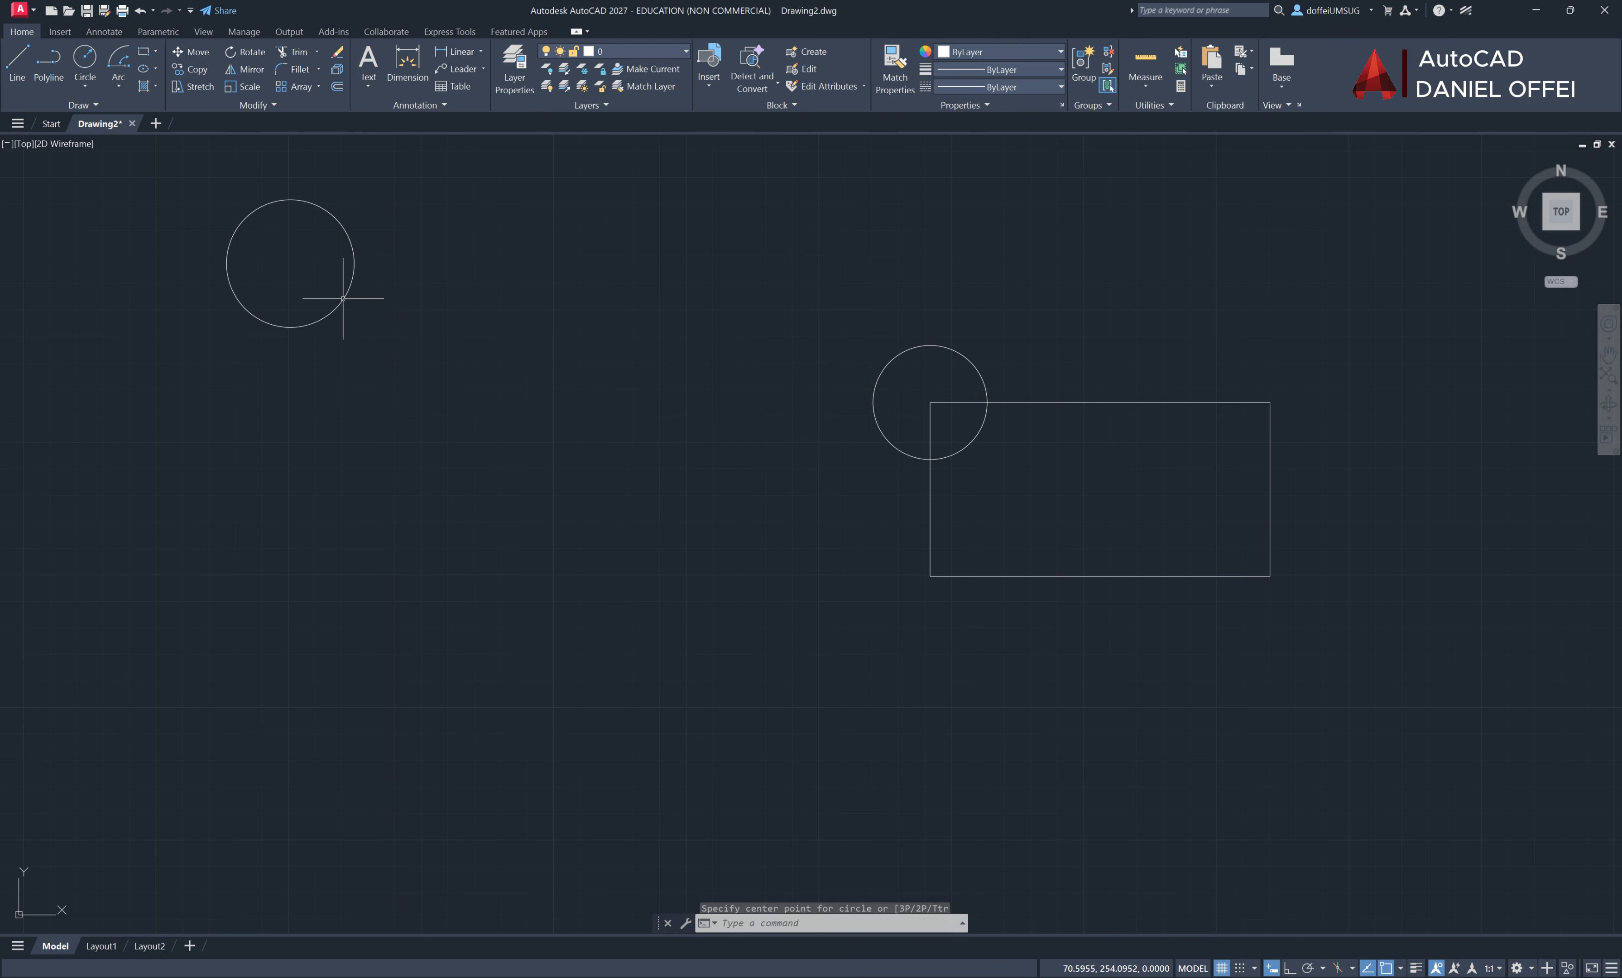
{"action": "left_click", "coordinate": [318, 207]}
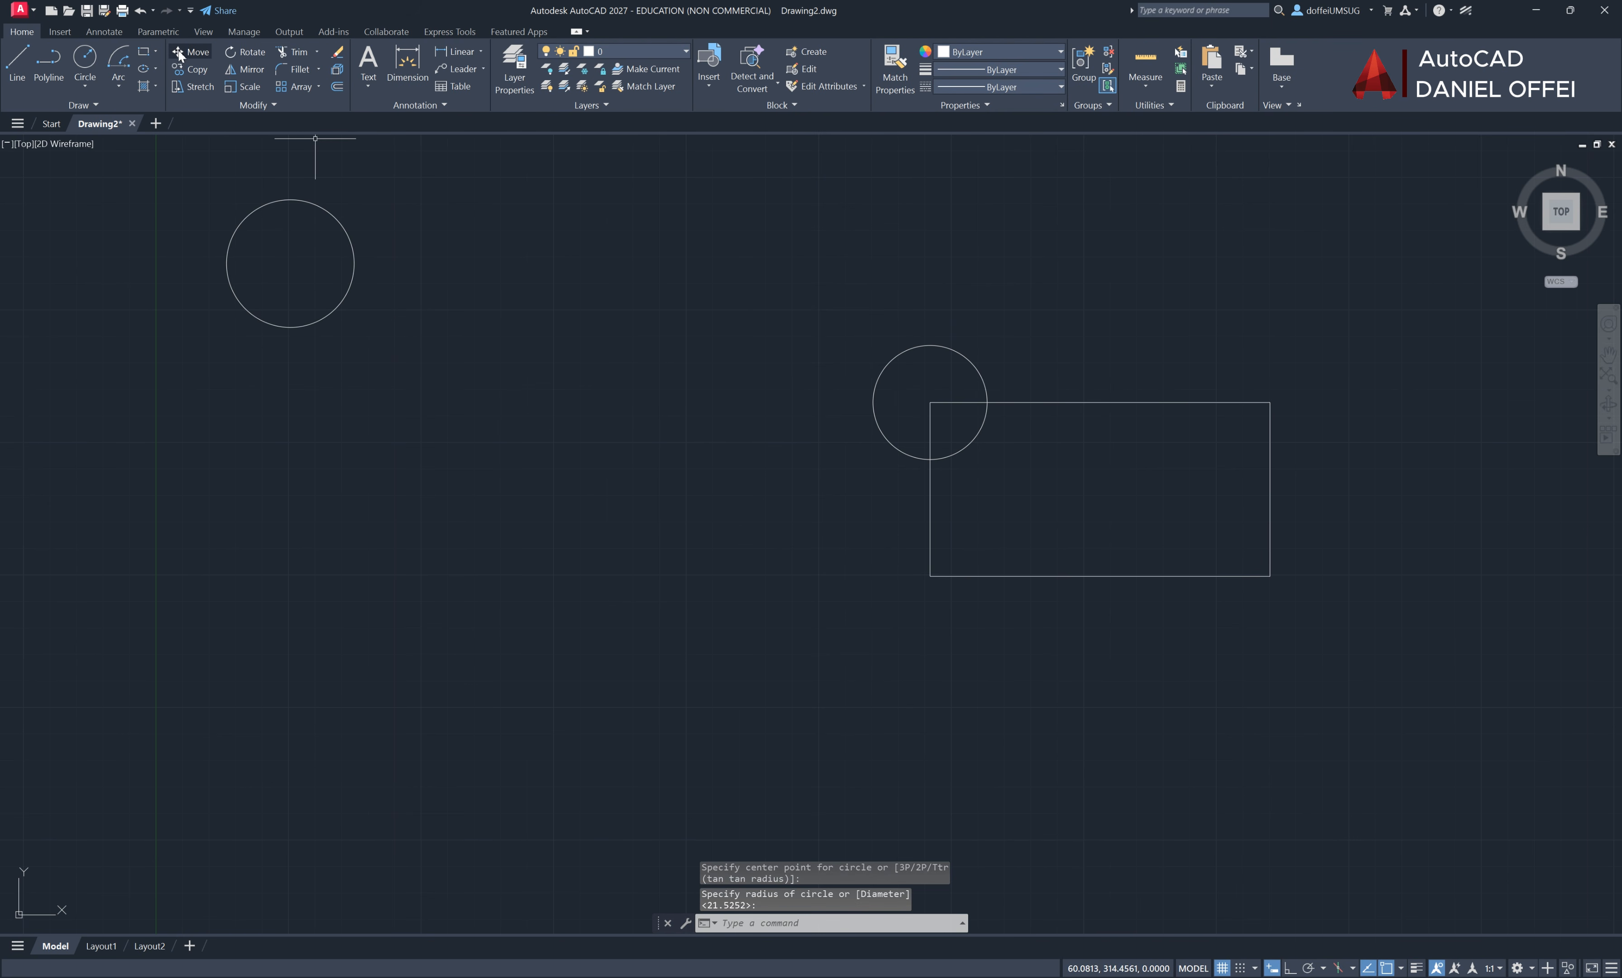
{"action": "key", "text": "Escape"}
Move the second circle from its center to the midpoint of the rectangle's top edge, and review the available object snap modes
{"action": "left_click_drag", "start_coordinate": [387, 210], "coordinate": [290, 246]}
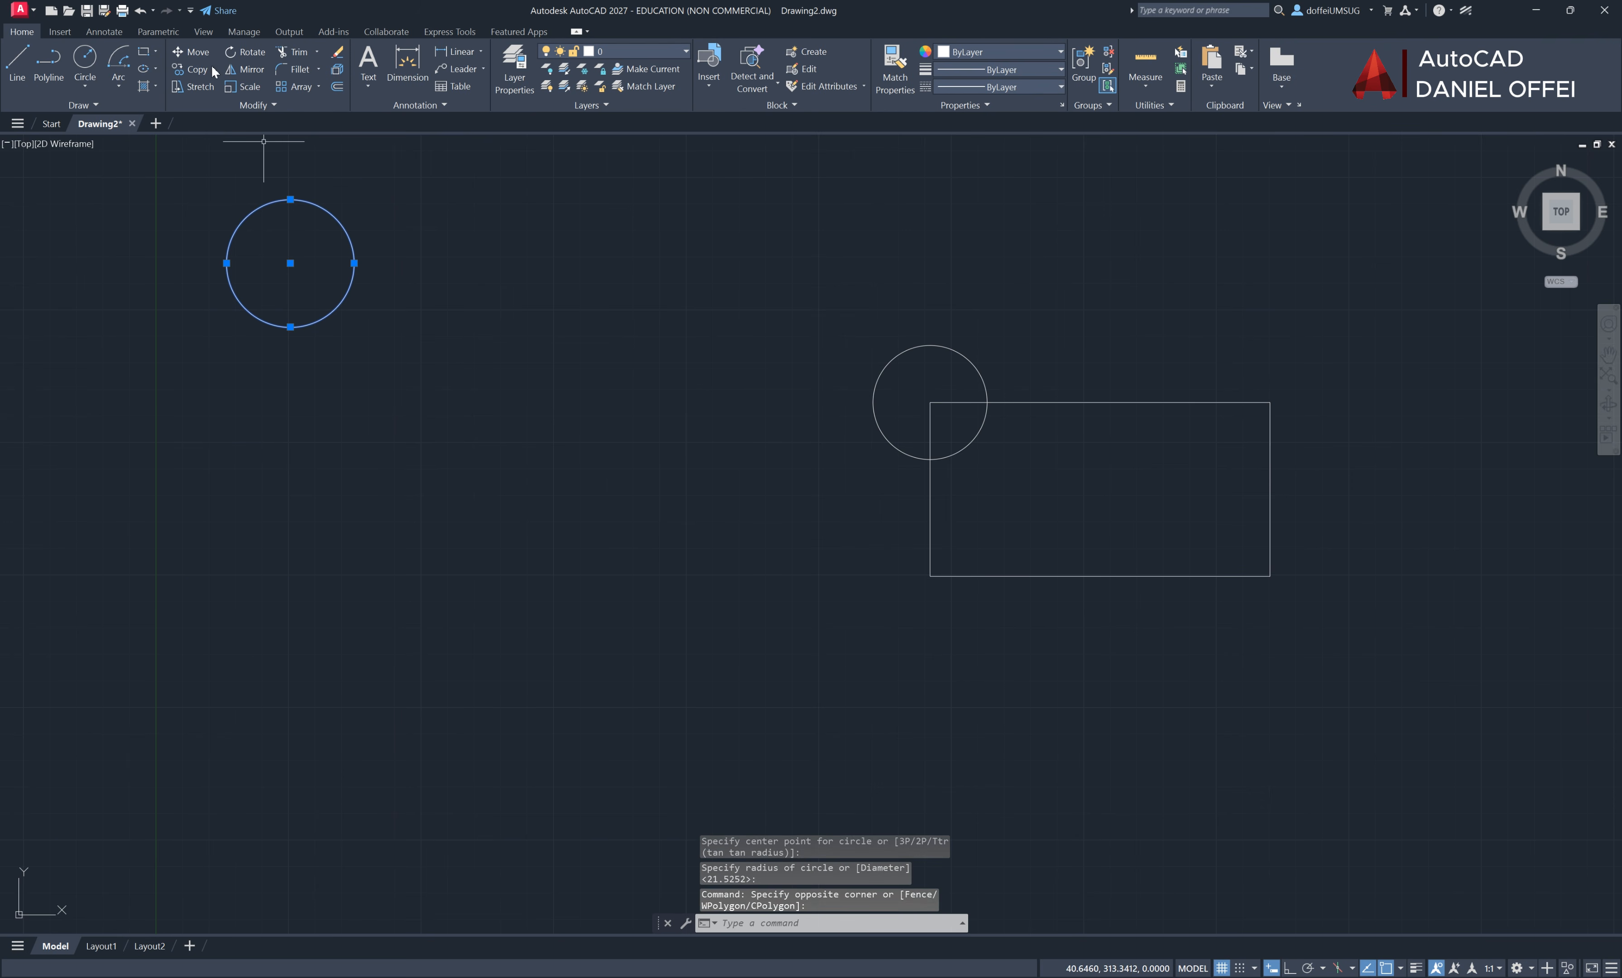
{"action": "left_click", "coordinate": [290, 263]}
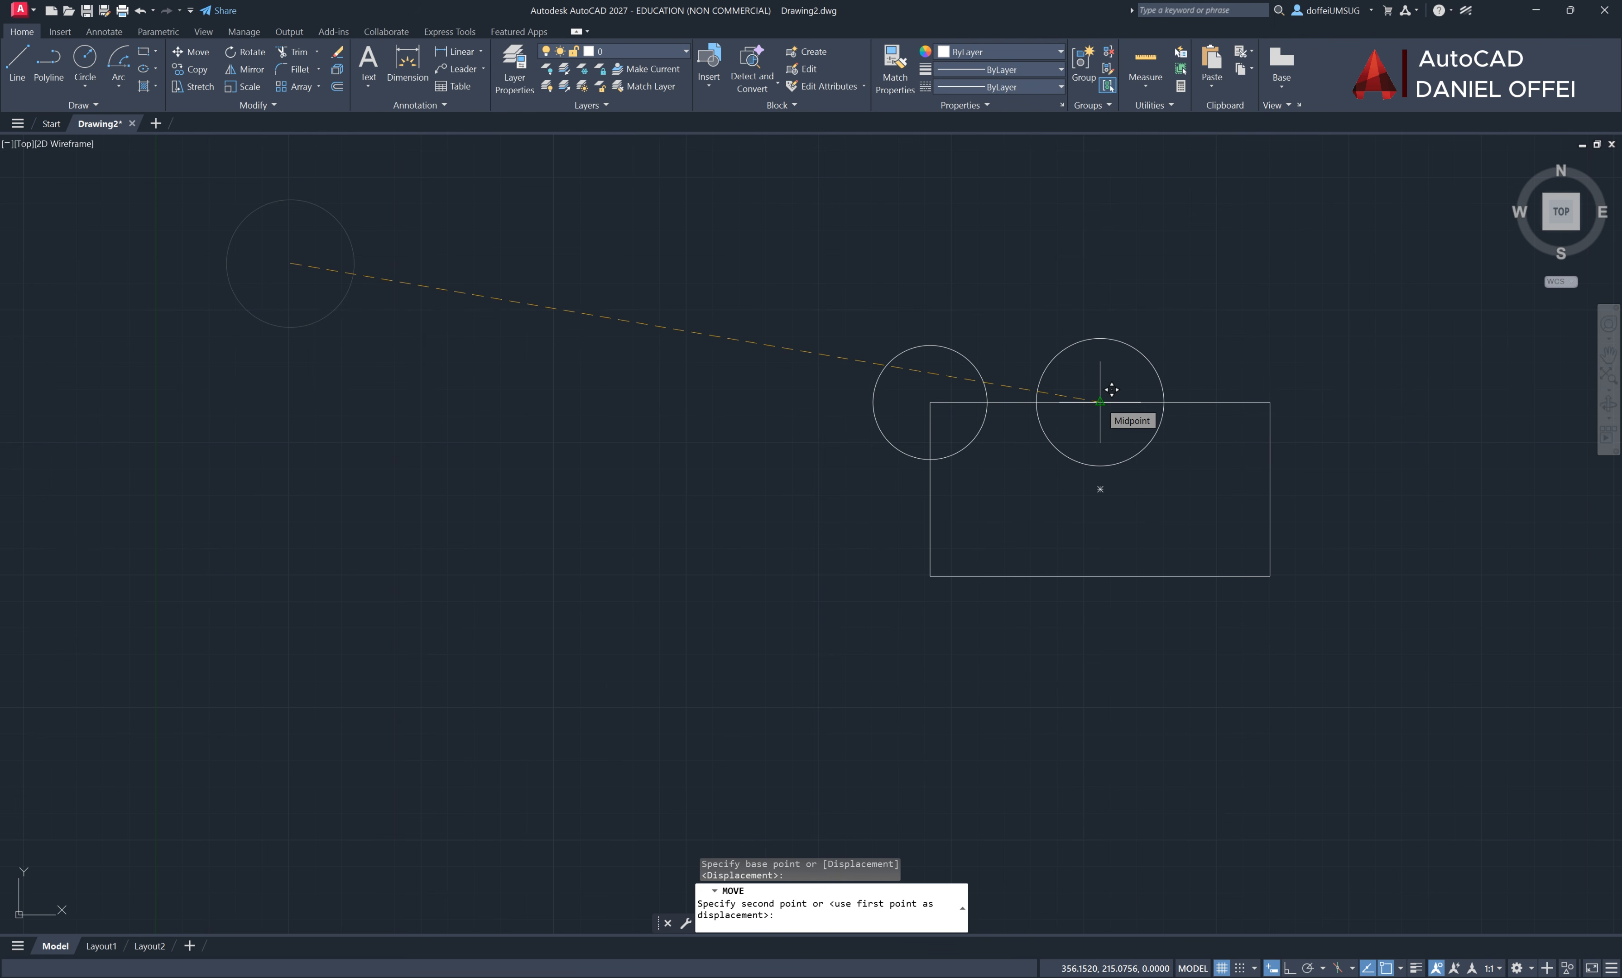
{"action": "left_click", "coordinate": [1100, 401]}
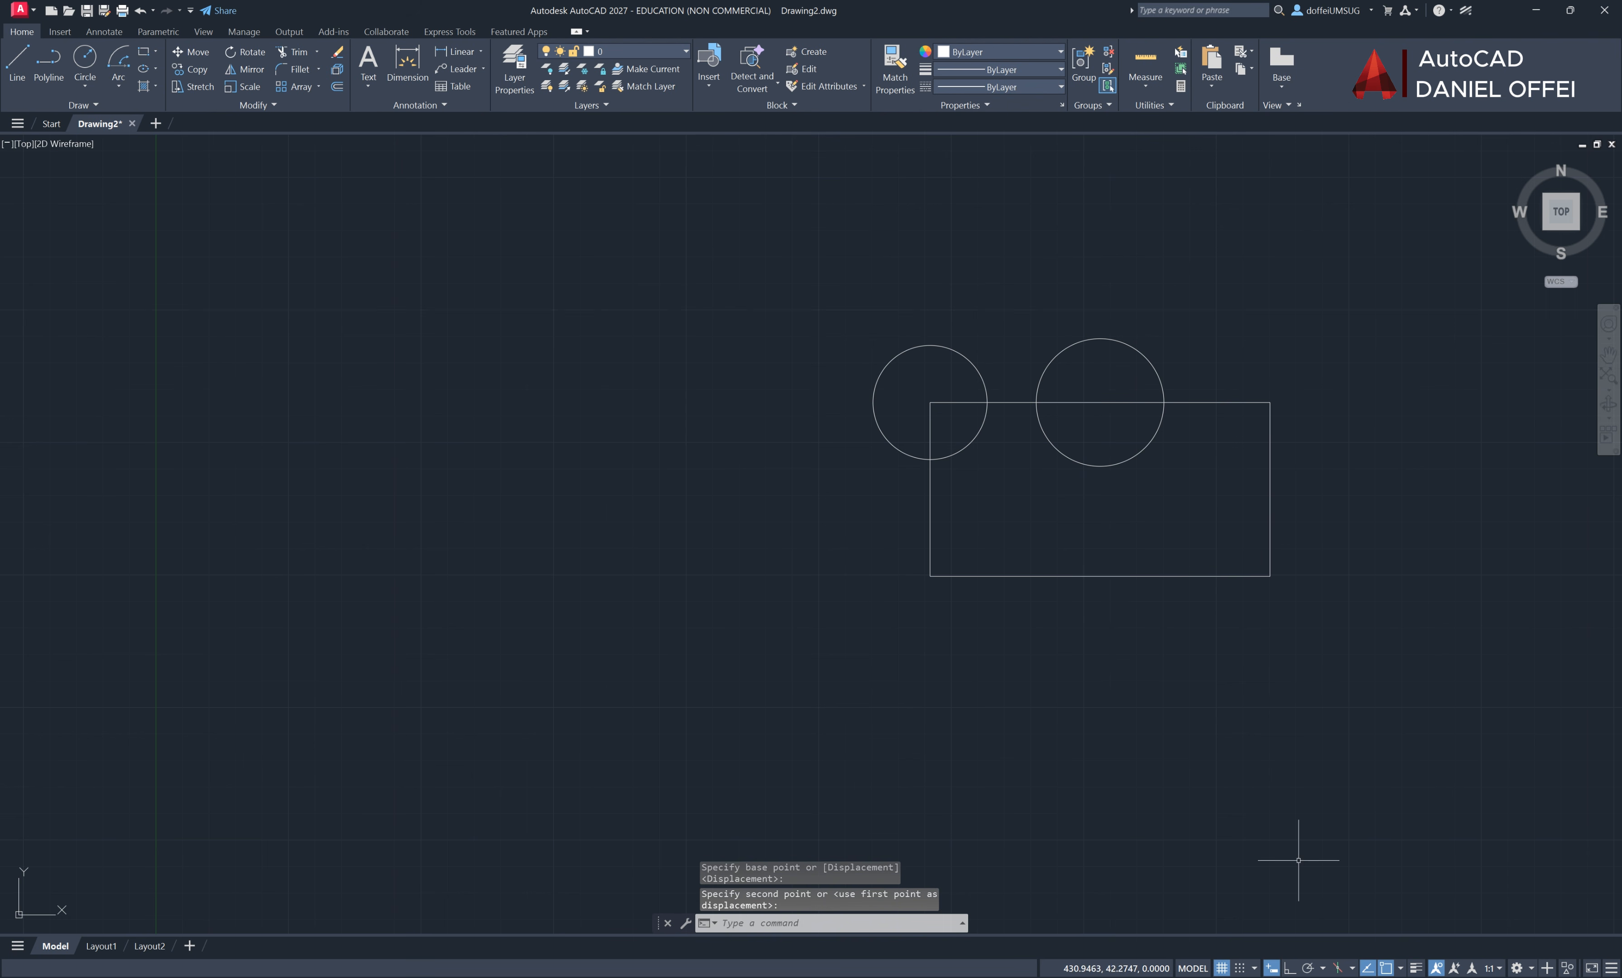
{"action": "left_click", "coordinate": [1403, 969]}
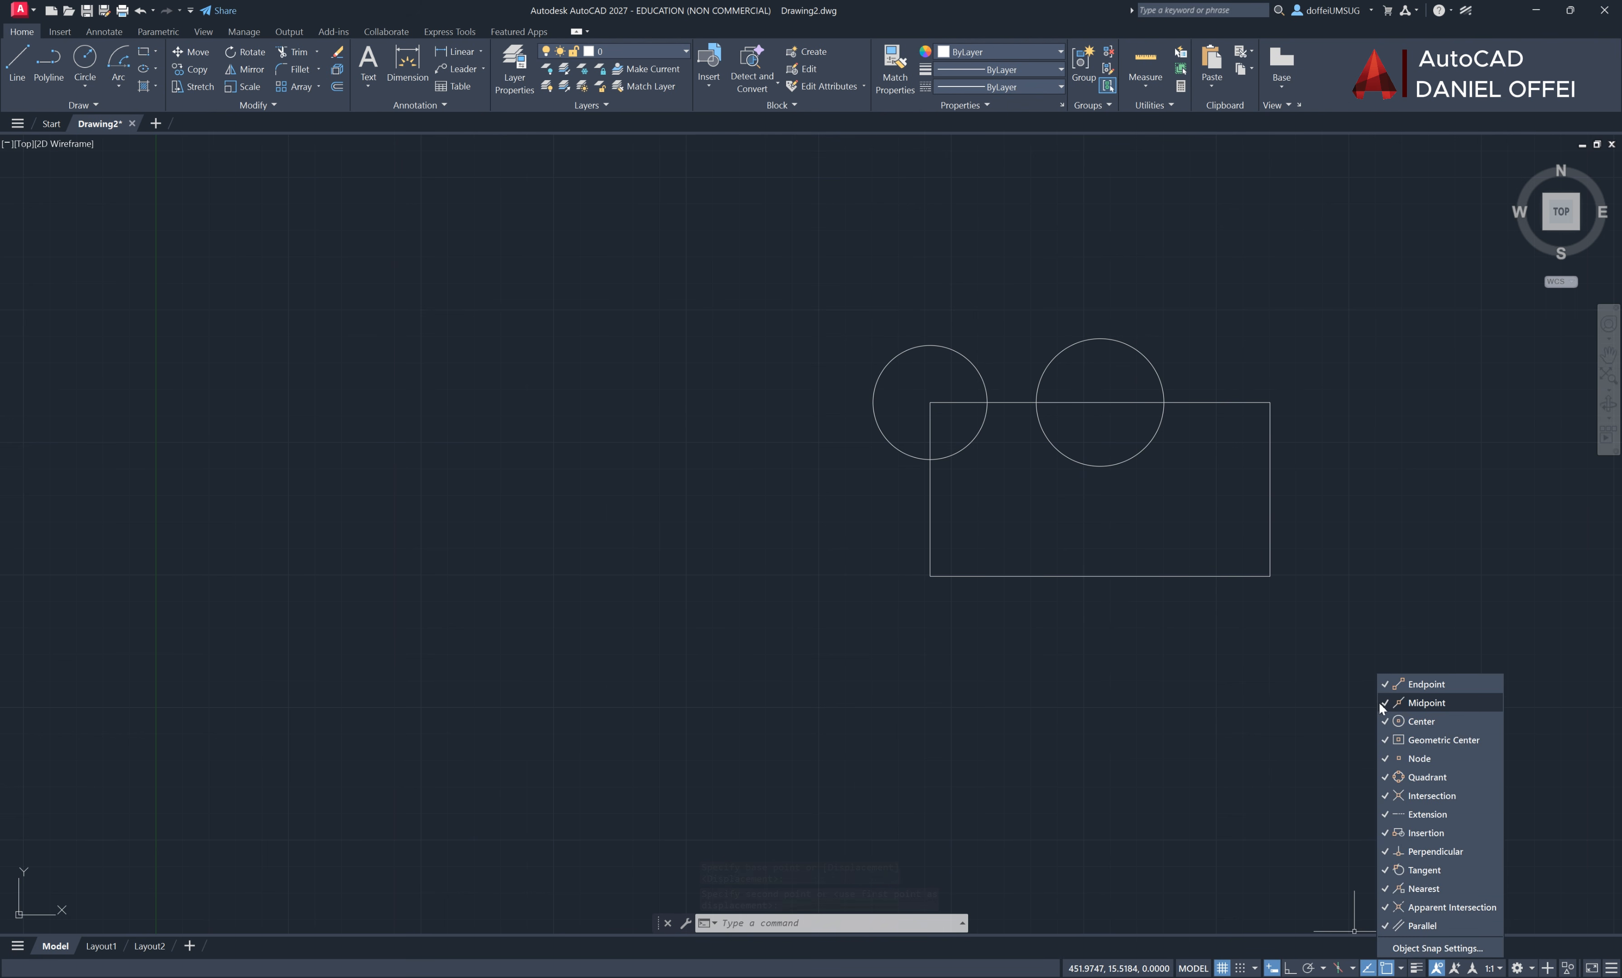
{"action": "left_click", "coordinate": [1087, 661]}
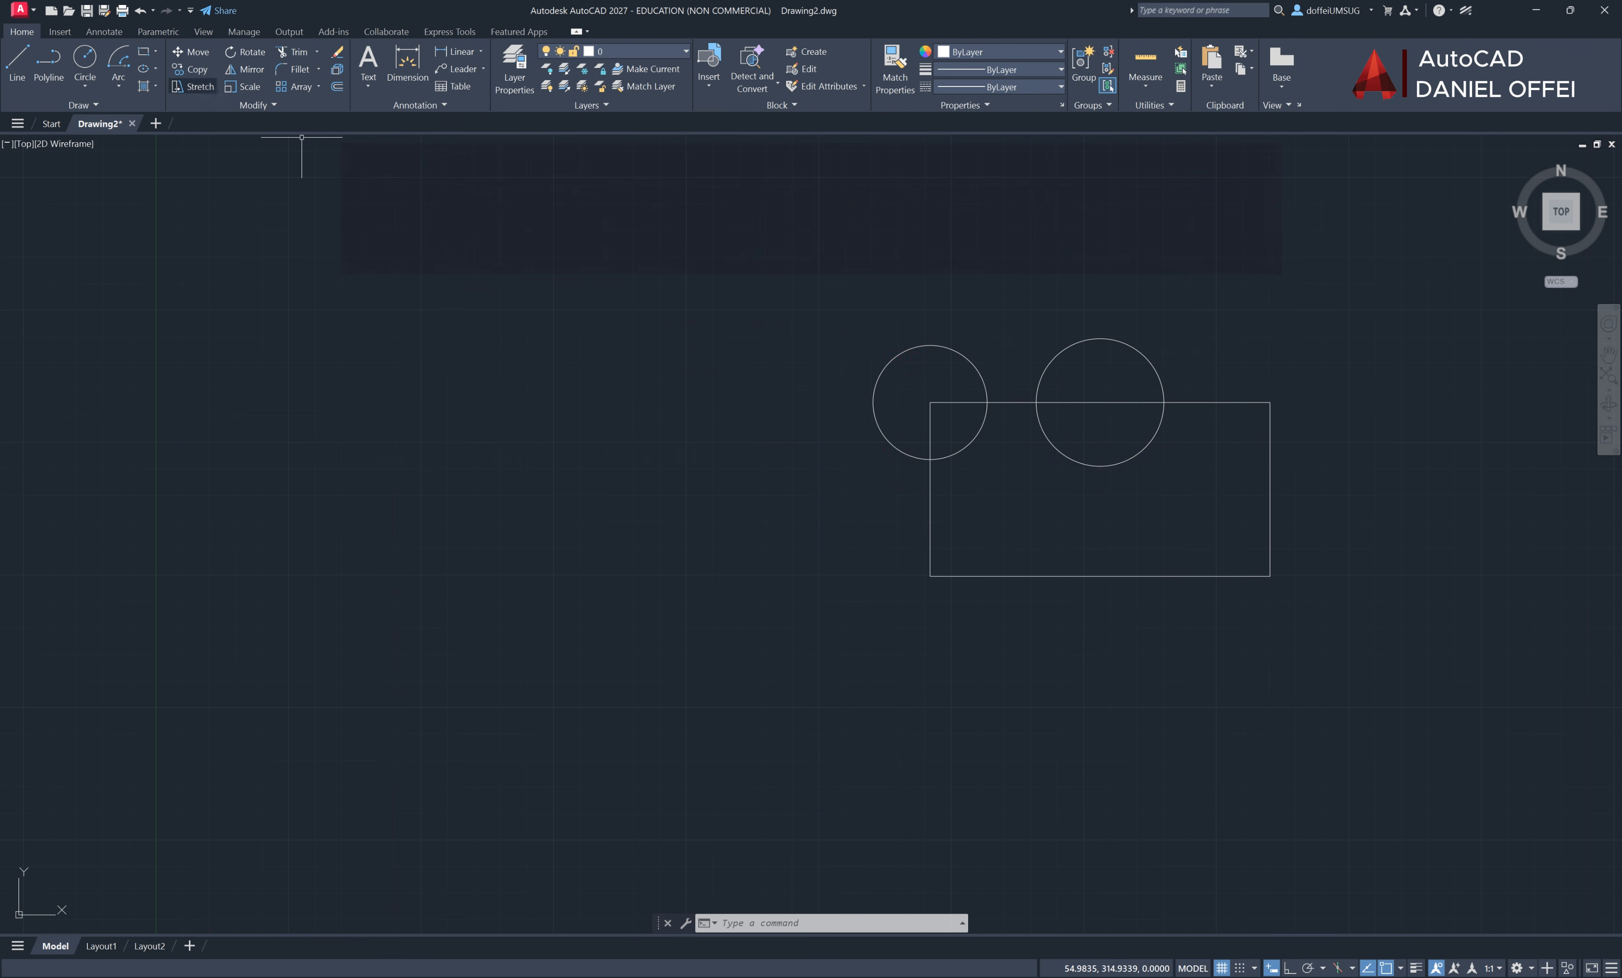
Draw a third, smaller circle in the empty area to the left of the rectangle
{"action": "left_click", "coordinate": [85, 58]}
{"action": "left_click", "coordinate": [241, 330]}
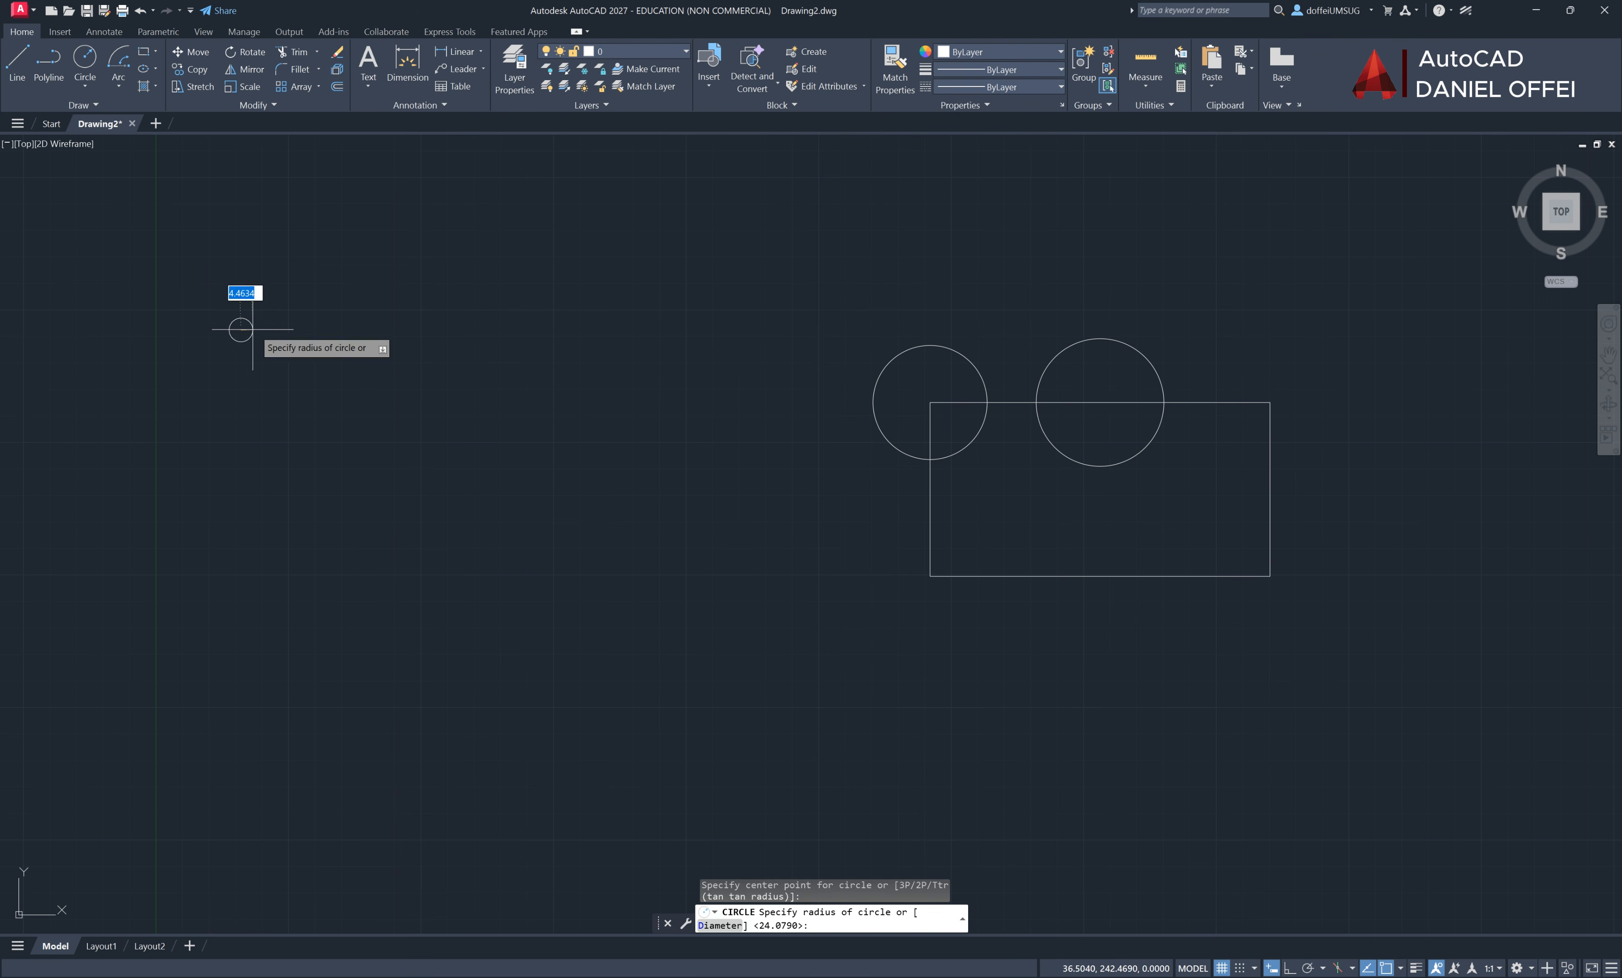
{"action": "left_click", "coordinate": [287, 341]}
Copy the small third circle from its center to seven spots spaced around it
{"action": "middle_click_drag", "start_coordinate": [227, 309], "coordinate": [491, 480]}
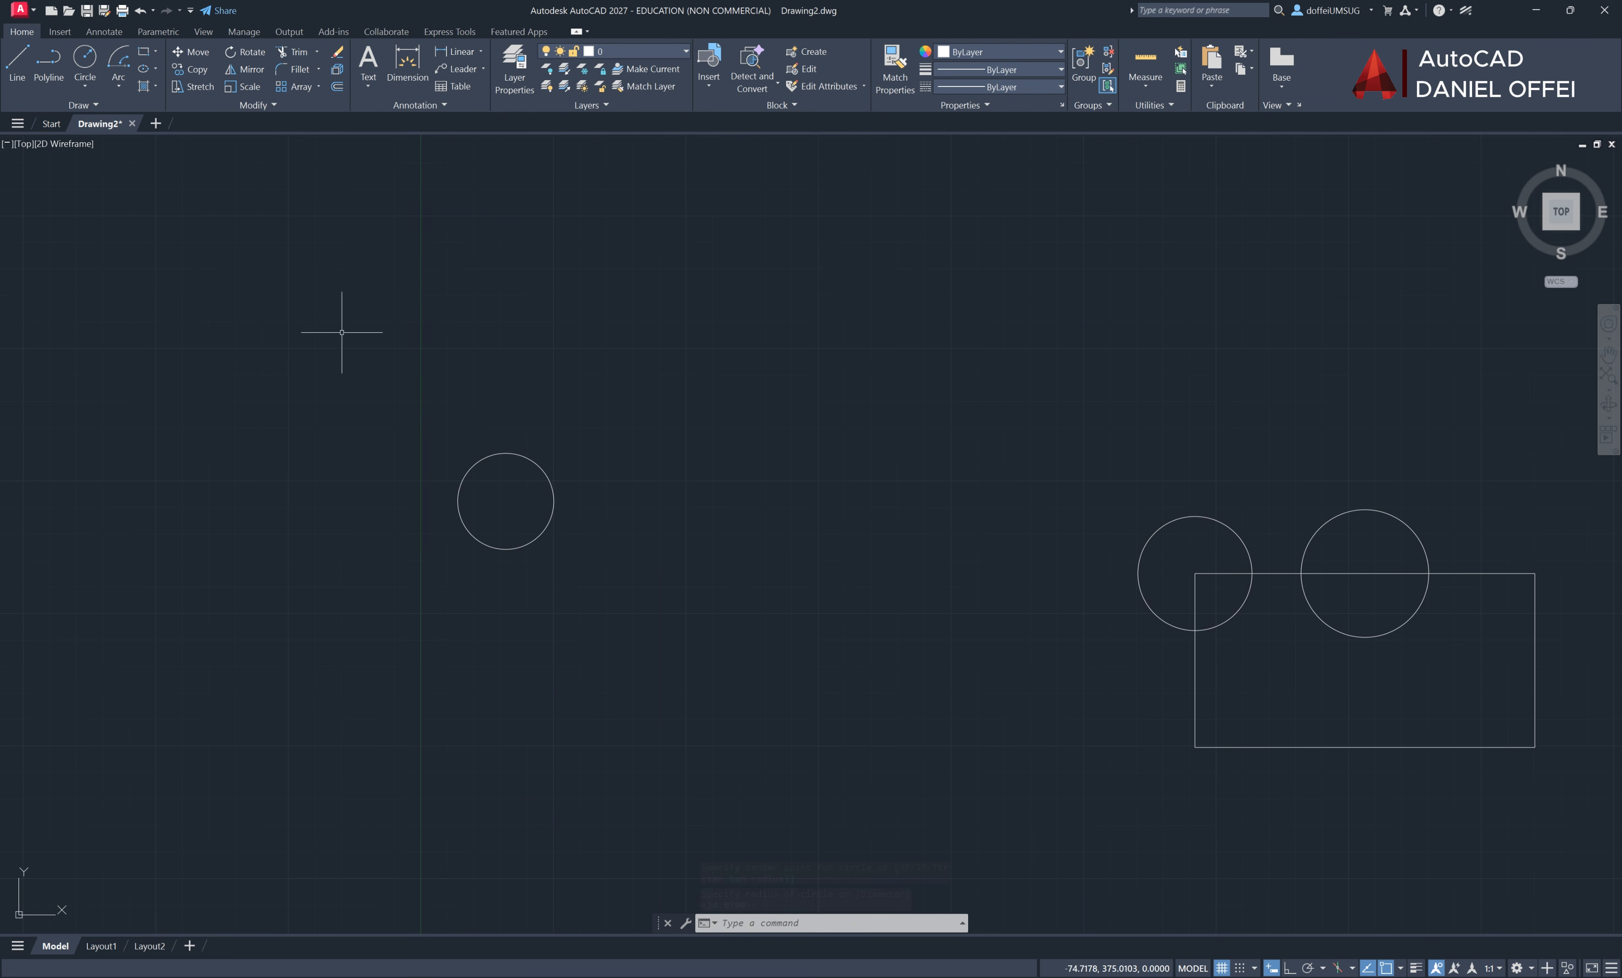
{"action": "left_click", "coordinate": [592, 447]}
{"action": "left_click", "coordinate": [511, 491]}
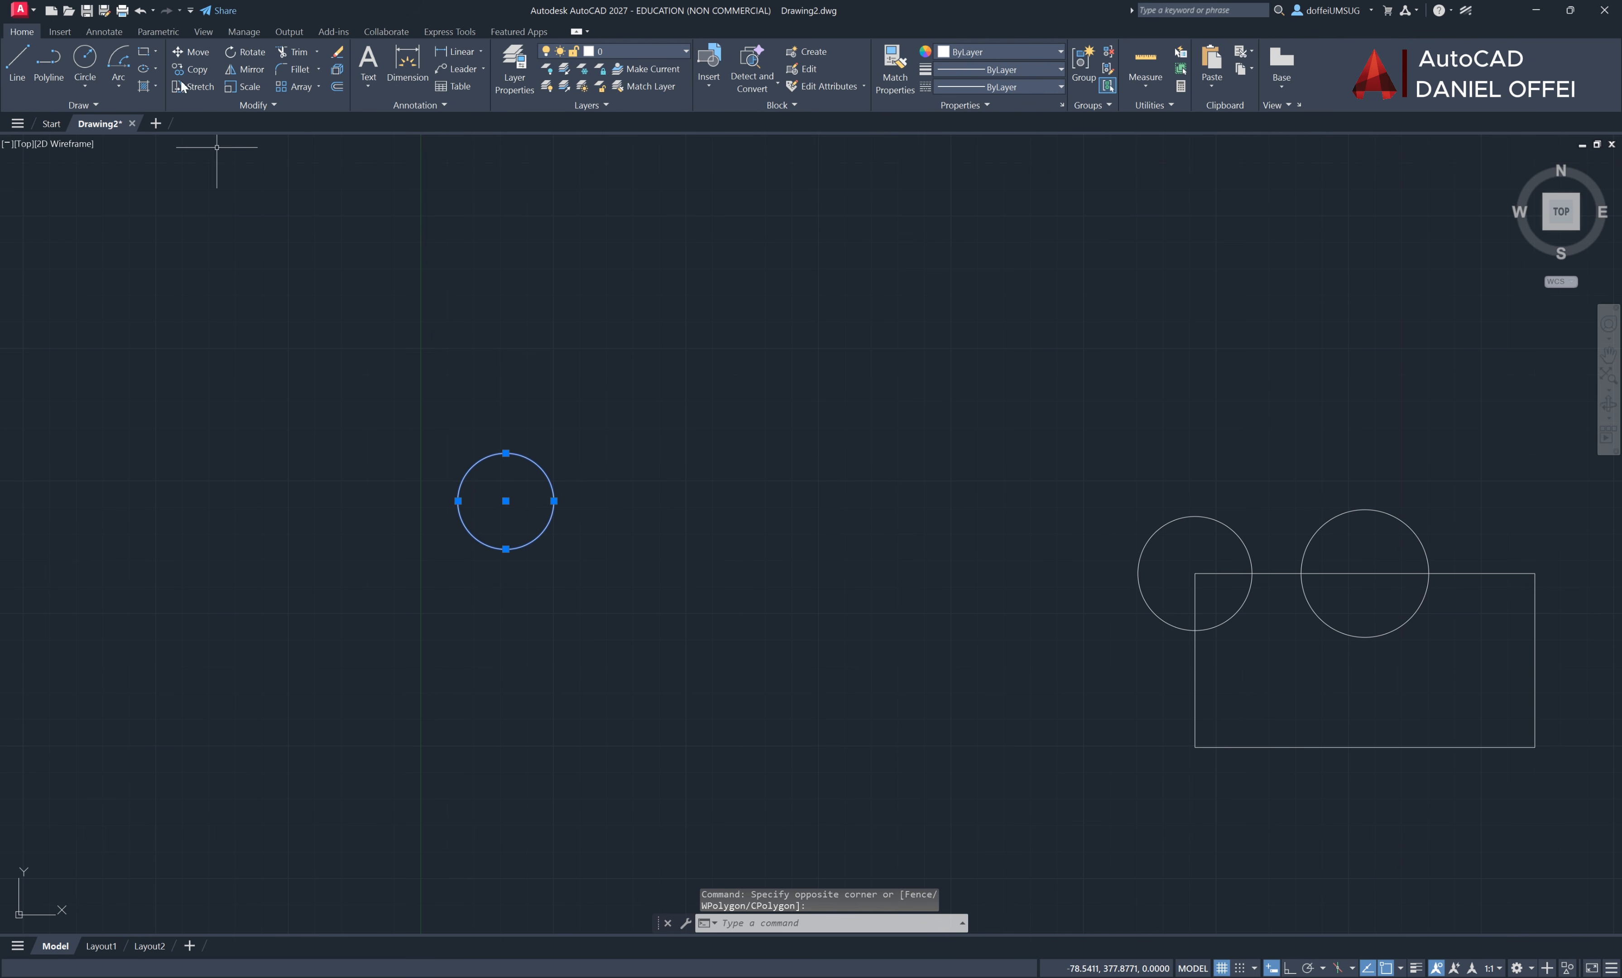
{"action": "left_click", "coordinate": [189, 69]}
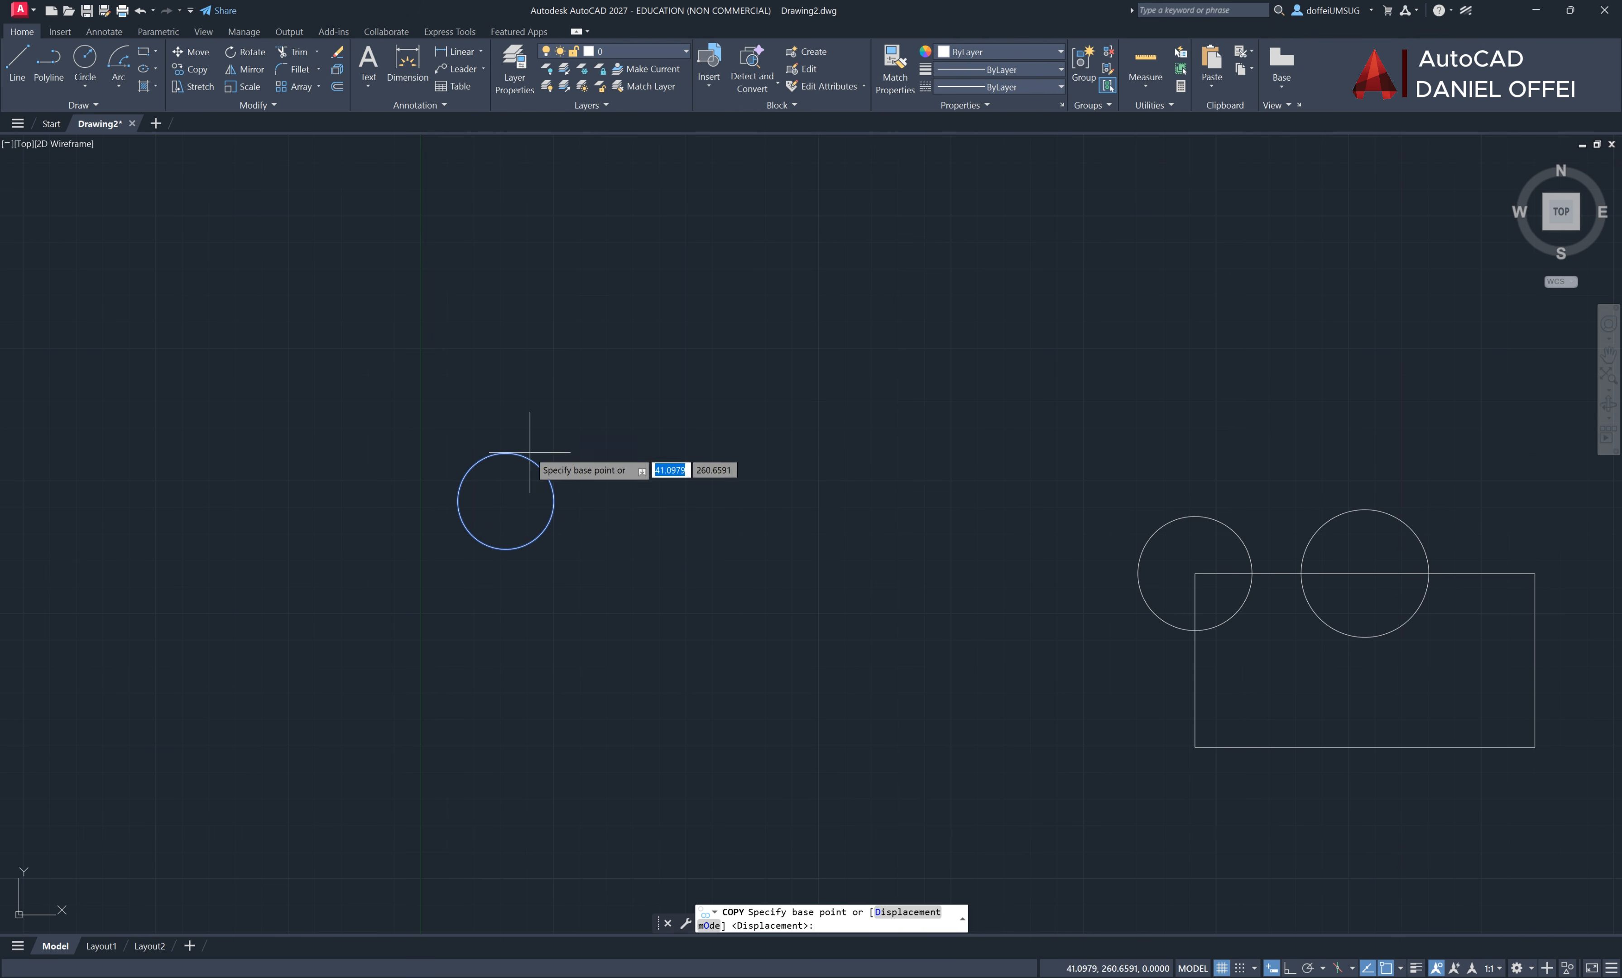
{"action": "left_click", "coordinate": [505, 501]}
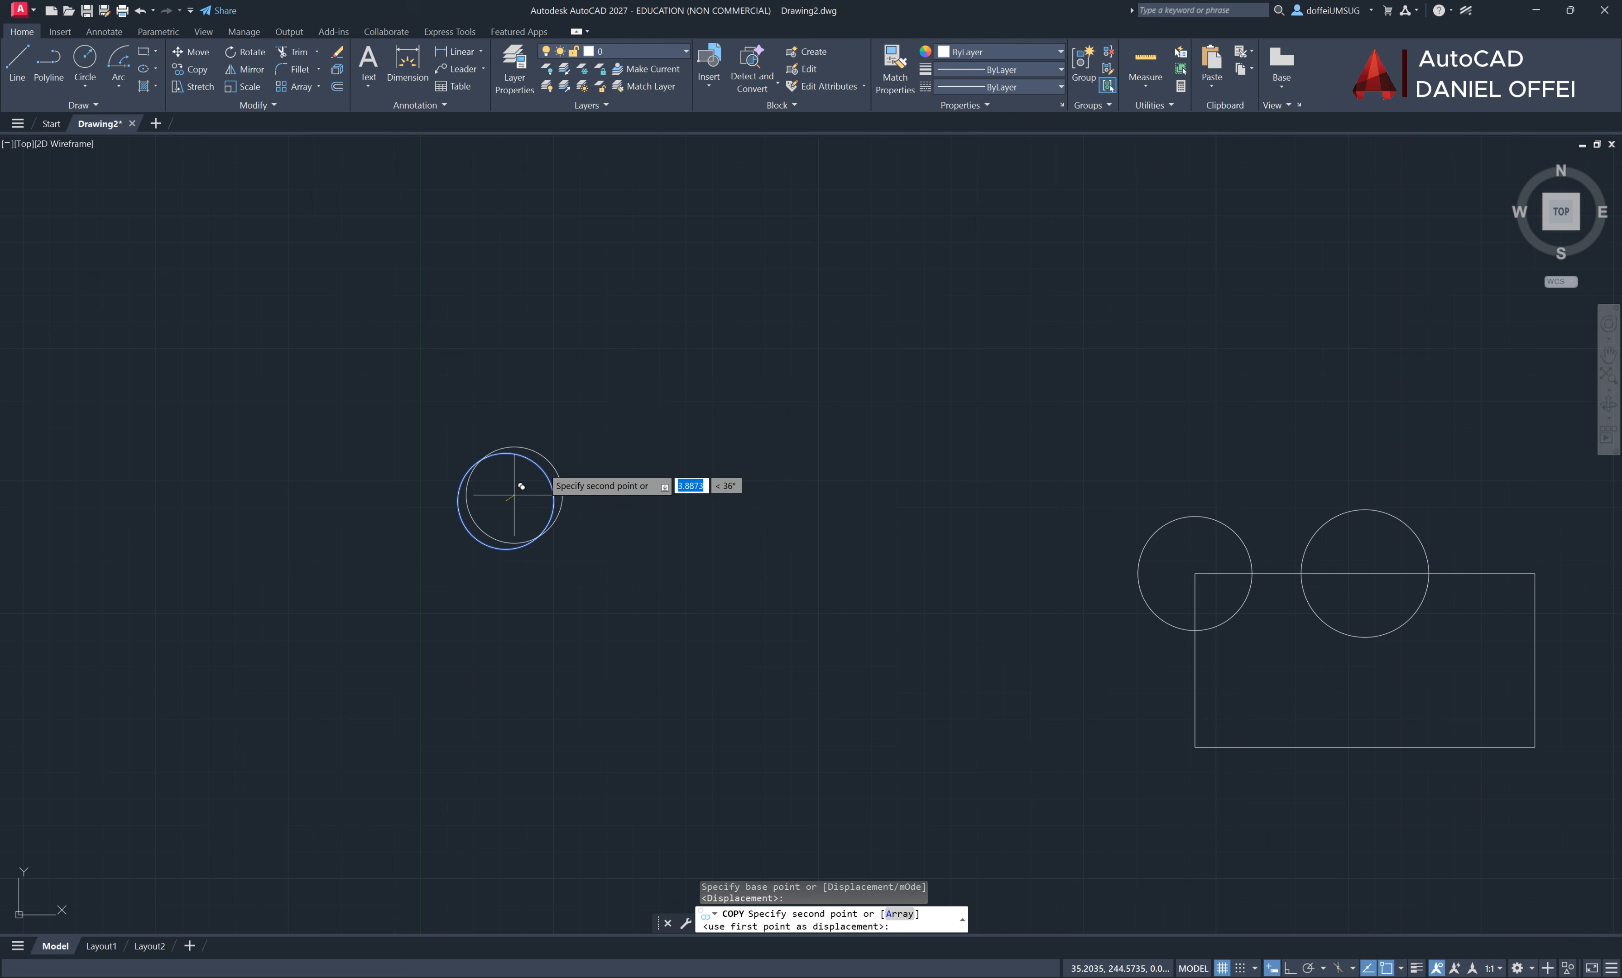
{"action": "left_click", "coordinate": [657, 396]}
{"action": "left_click", "coordinate": [506, 319]}
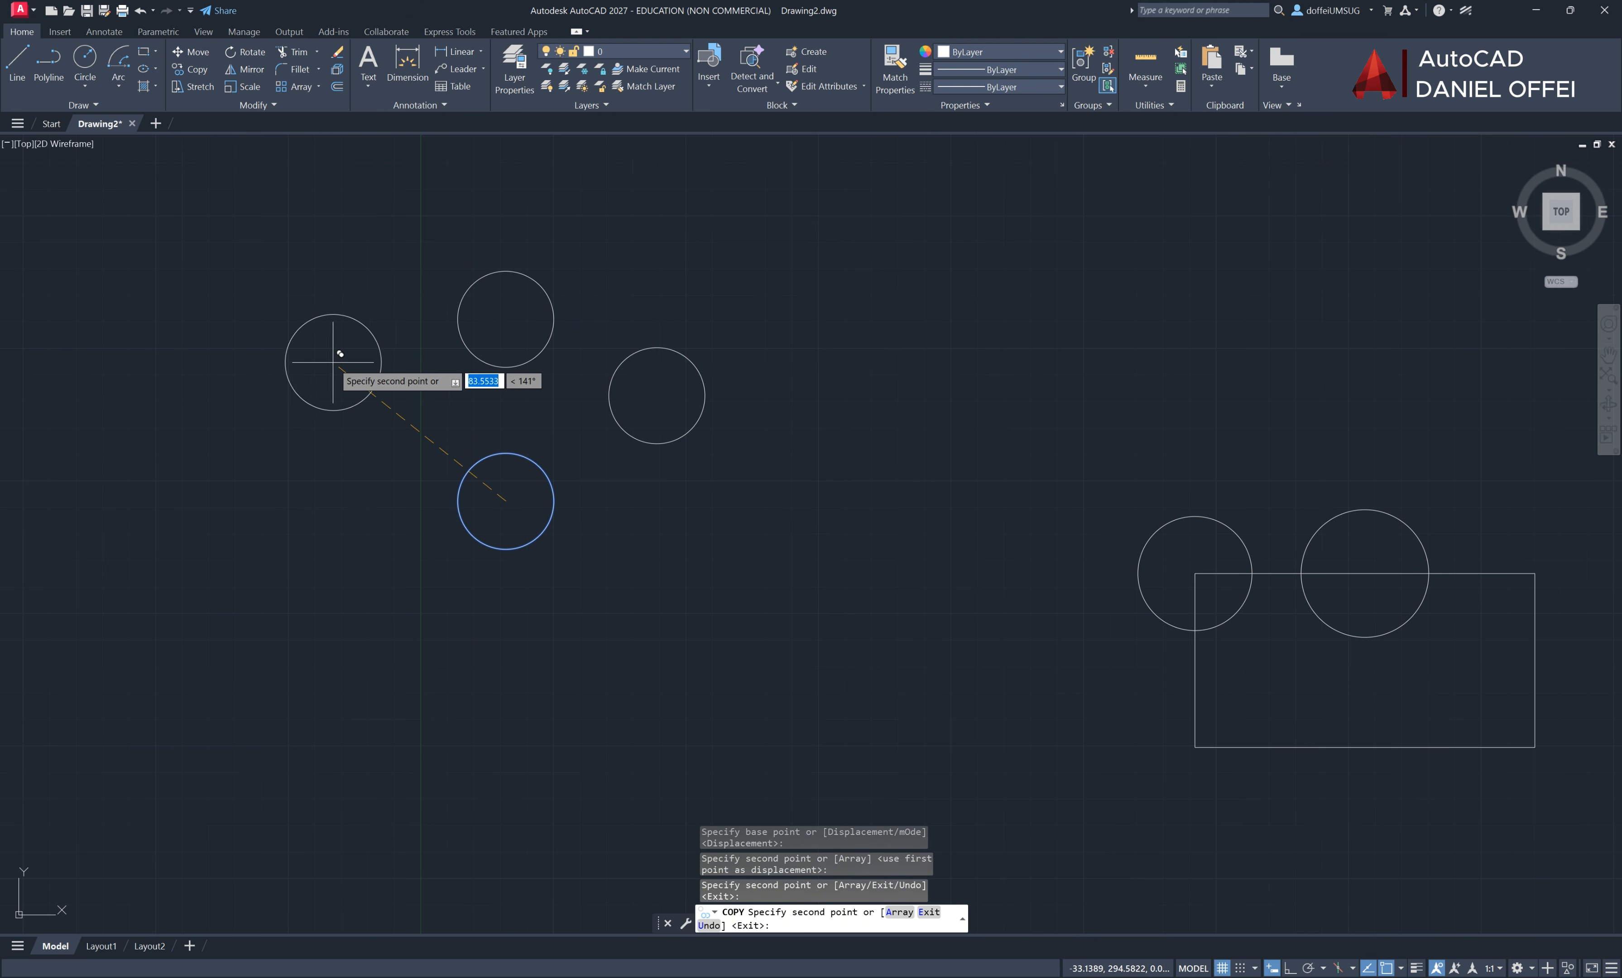
{"action": "left_click", "coordinate": [331, 362]}
{"action": "left_click", "coordinate": [293, 513]}
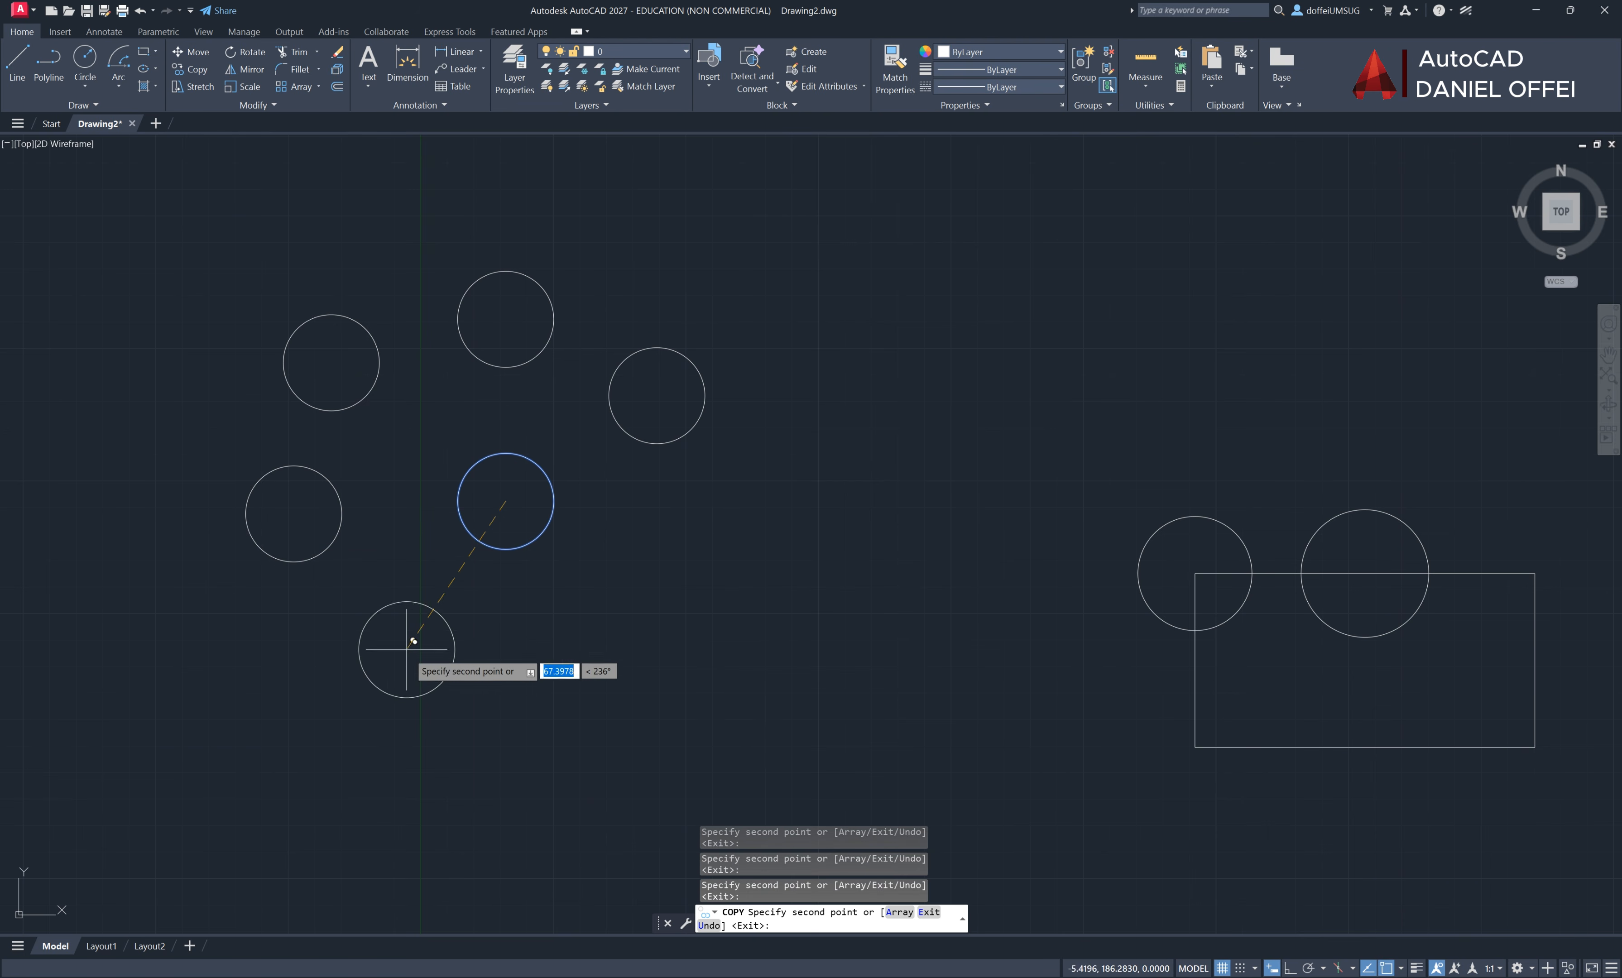
{"action": "left_click", "coordinate": [412, 659]}
{"action": "left_click", "coordinate": [590, 683]}
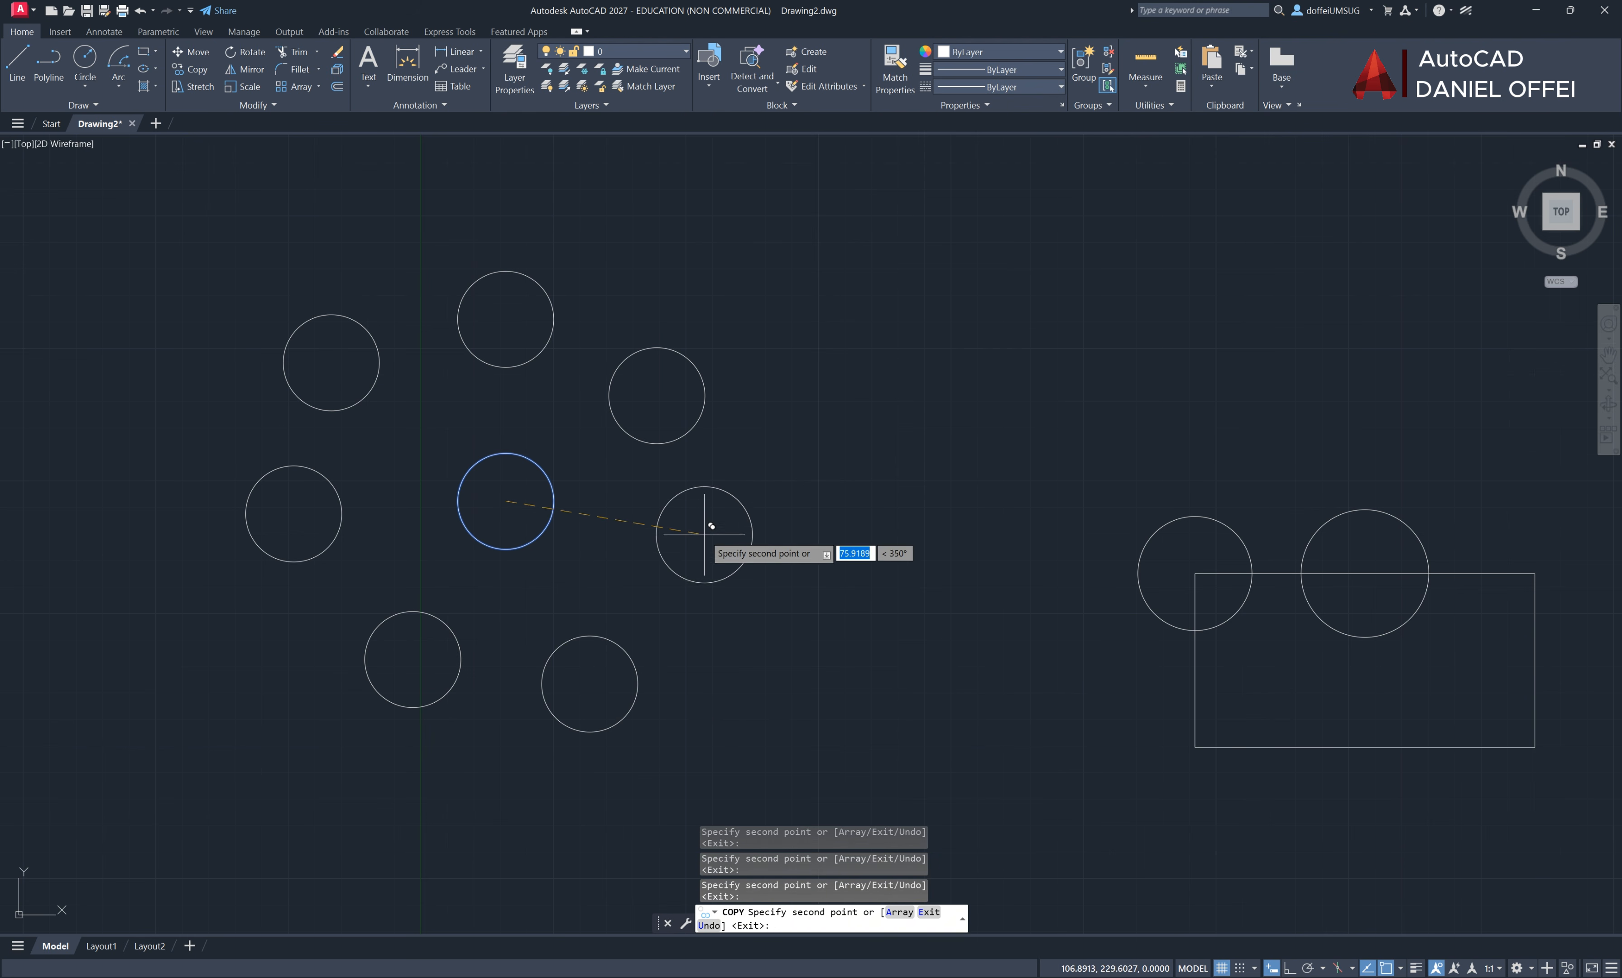
{"action": "left_click", "coordinate": [704, 543]}
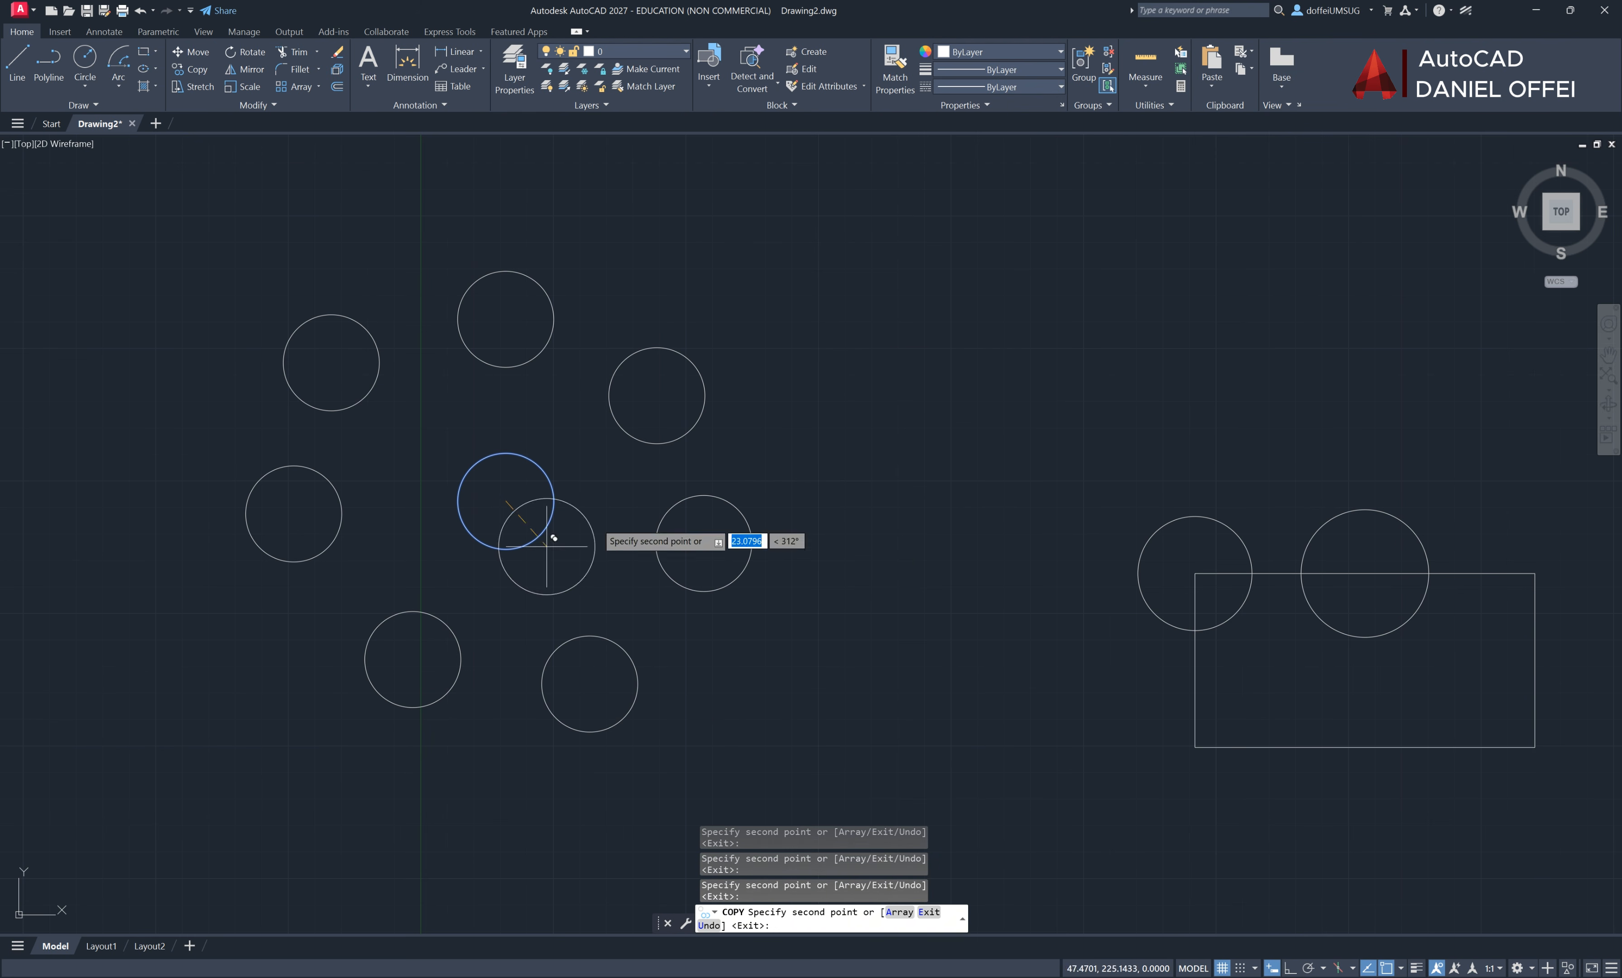
Place four more copies of the circle in the empty space above and to the right of the ring, and finish copying
{"action": "left_click", "coordinate": [820, 333]}
{"action": "left_click", "coordinate": [650, 233]}
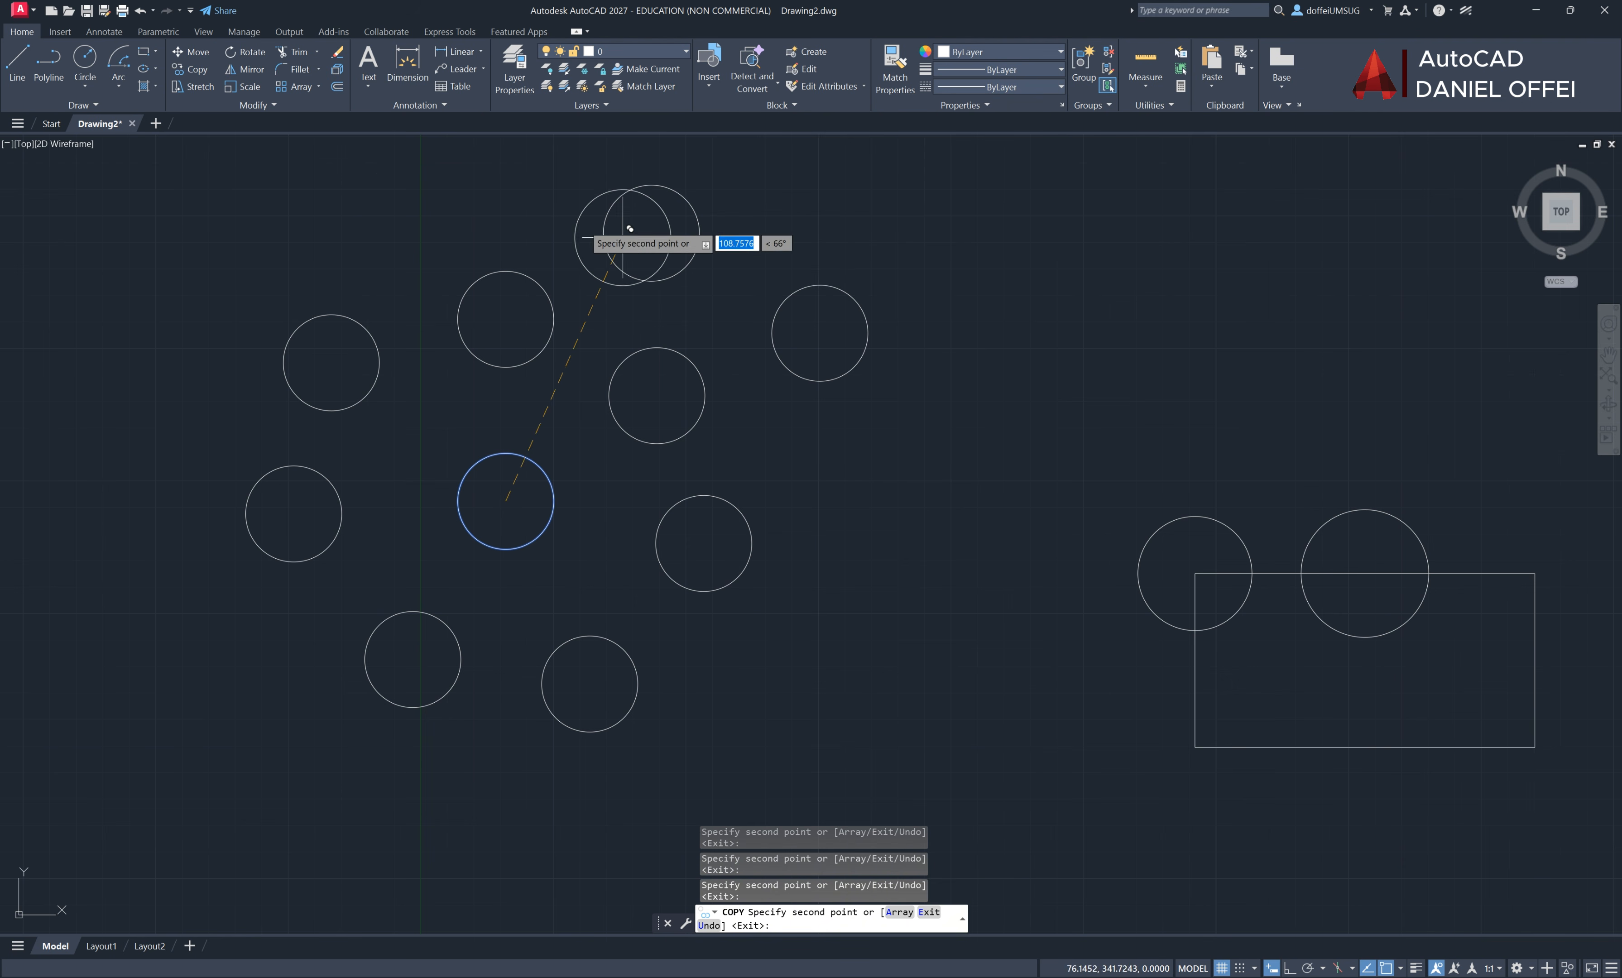
{"action": "left_click", "coordinate": [404, 210]}
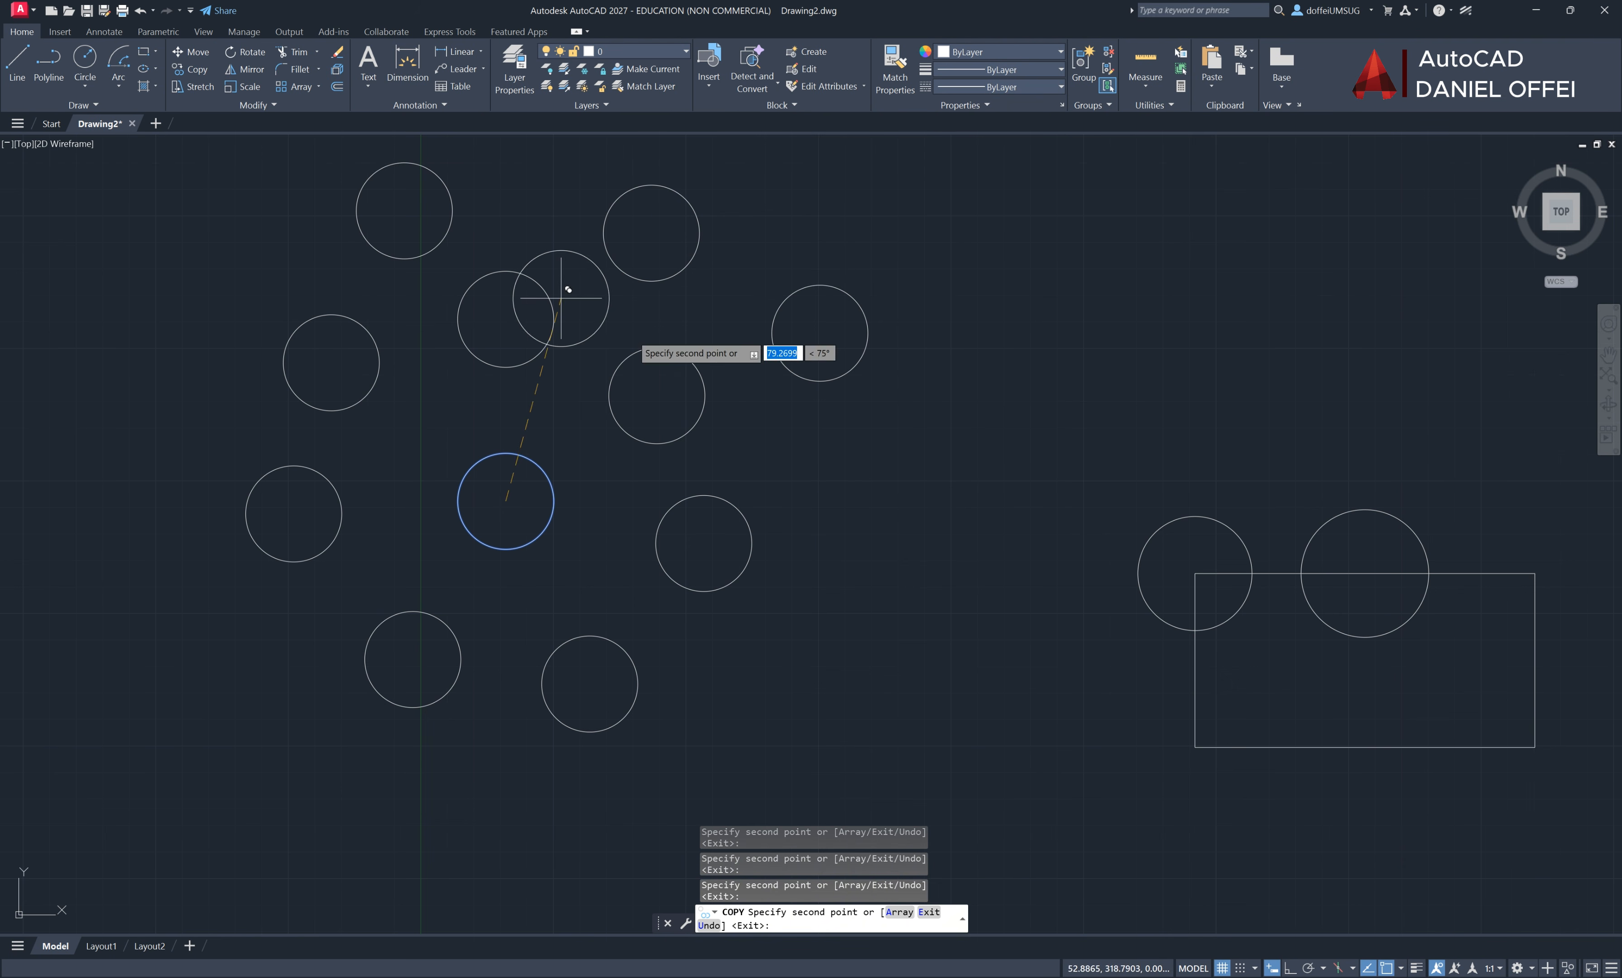
{"action": "left_click", "coordinate": [864, 487]}
{"action": "right_click", "coordinate": [914, 375]}
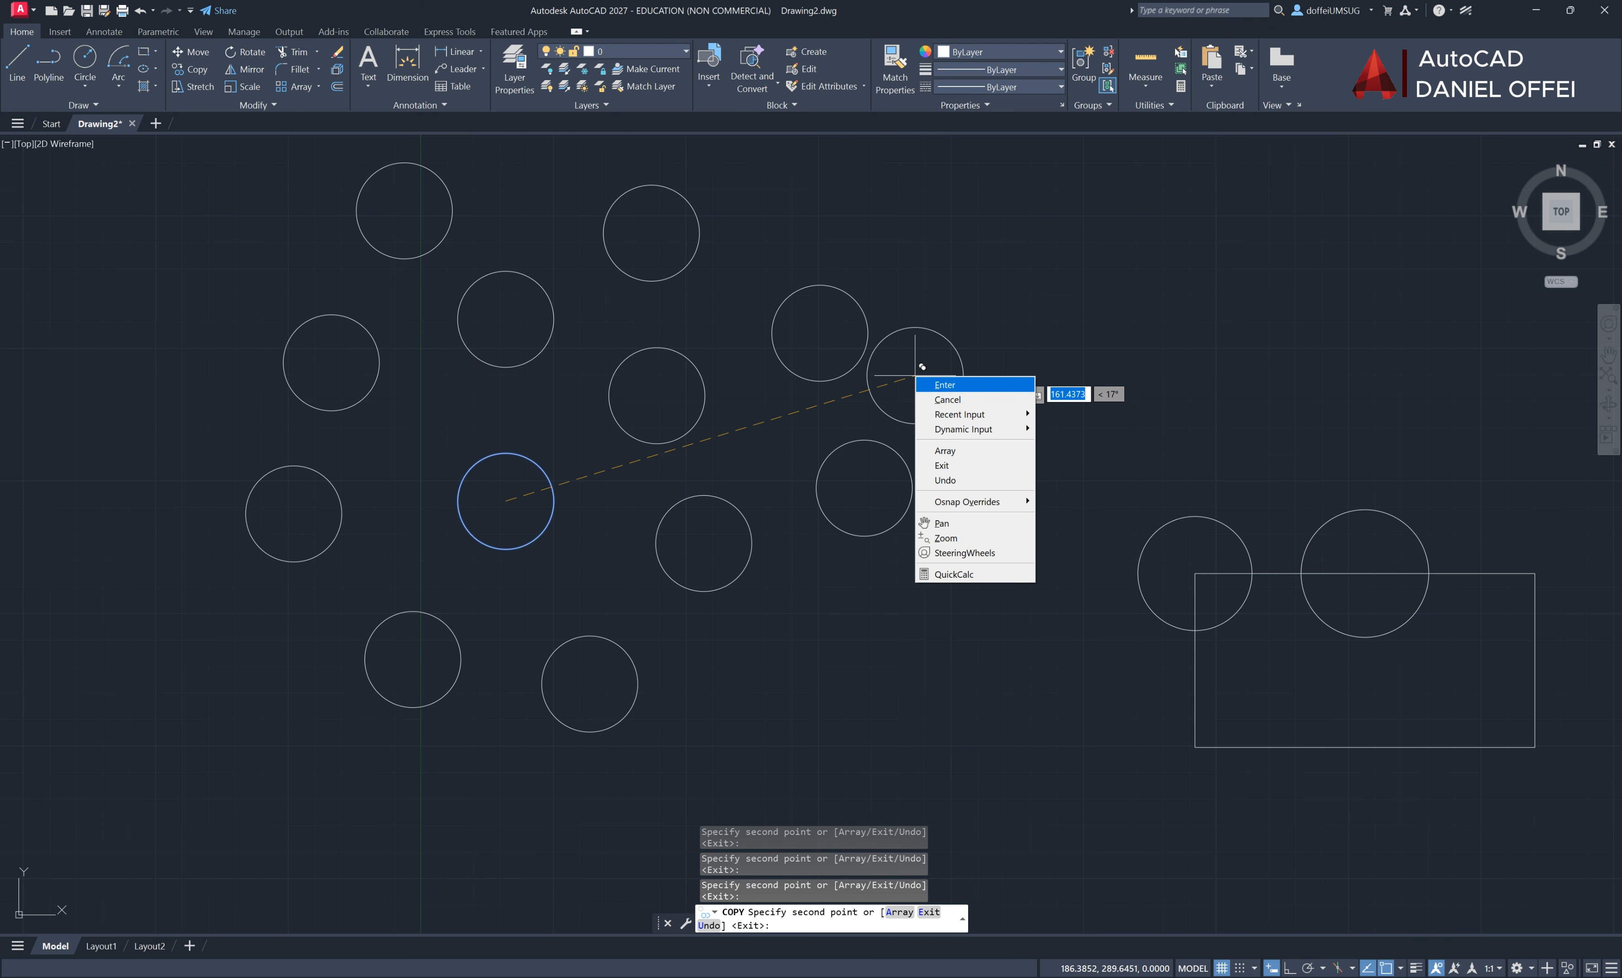
{"action": "left_click", "coordinate": [944, 385]}
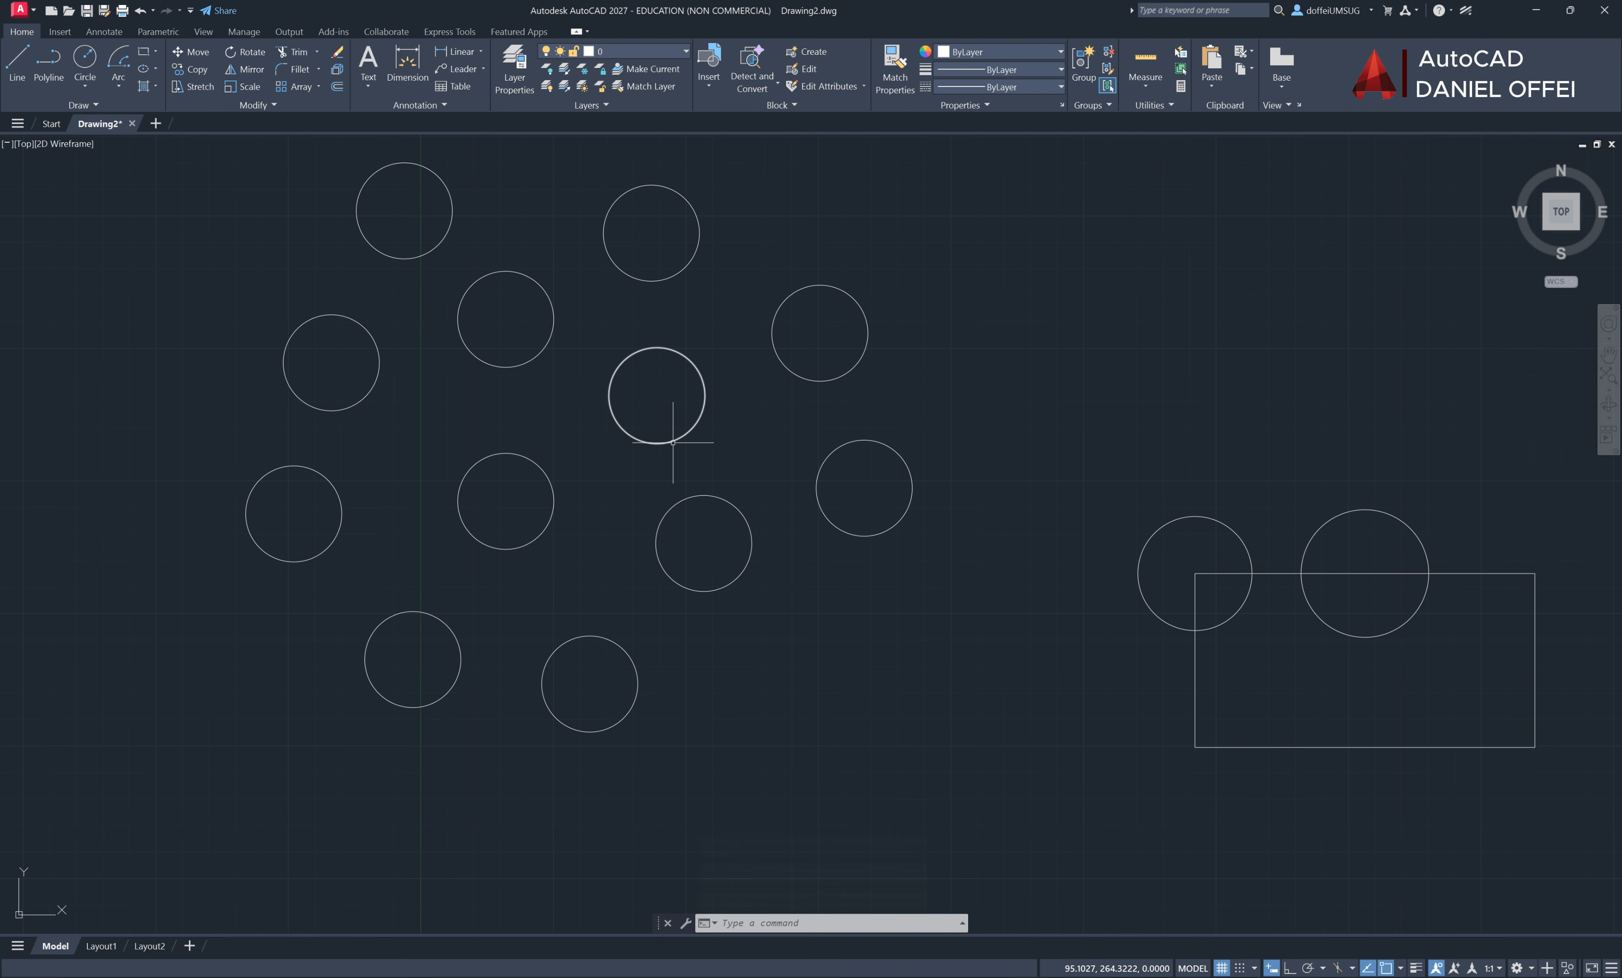
Erase all the circles and the rectangle, and reset the view of the empty drawing with Zoom All
{"action": "scroll", "coordinate": [730, 476], "scroll_direction": "down", "scroll_amount": 2}
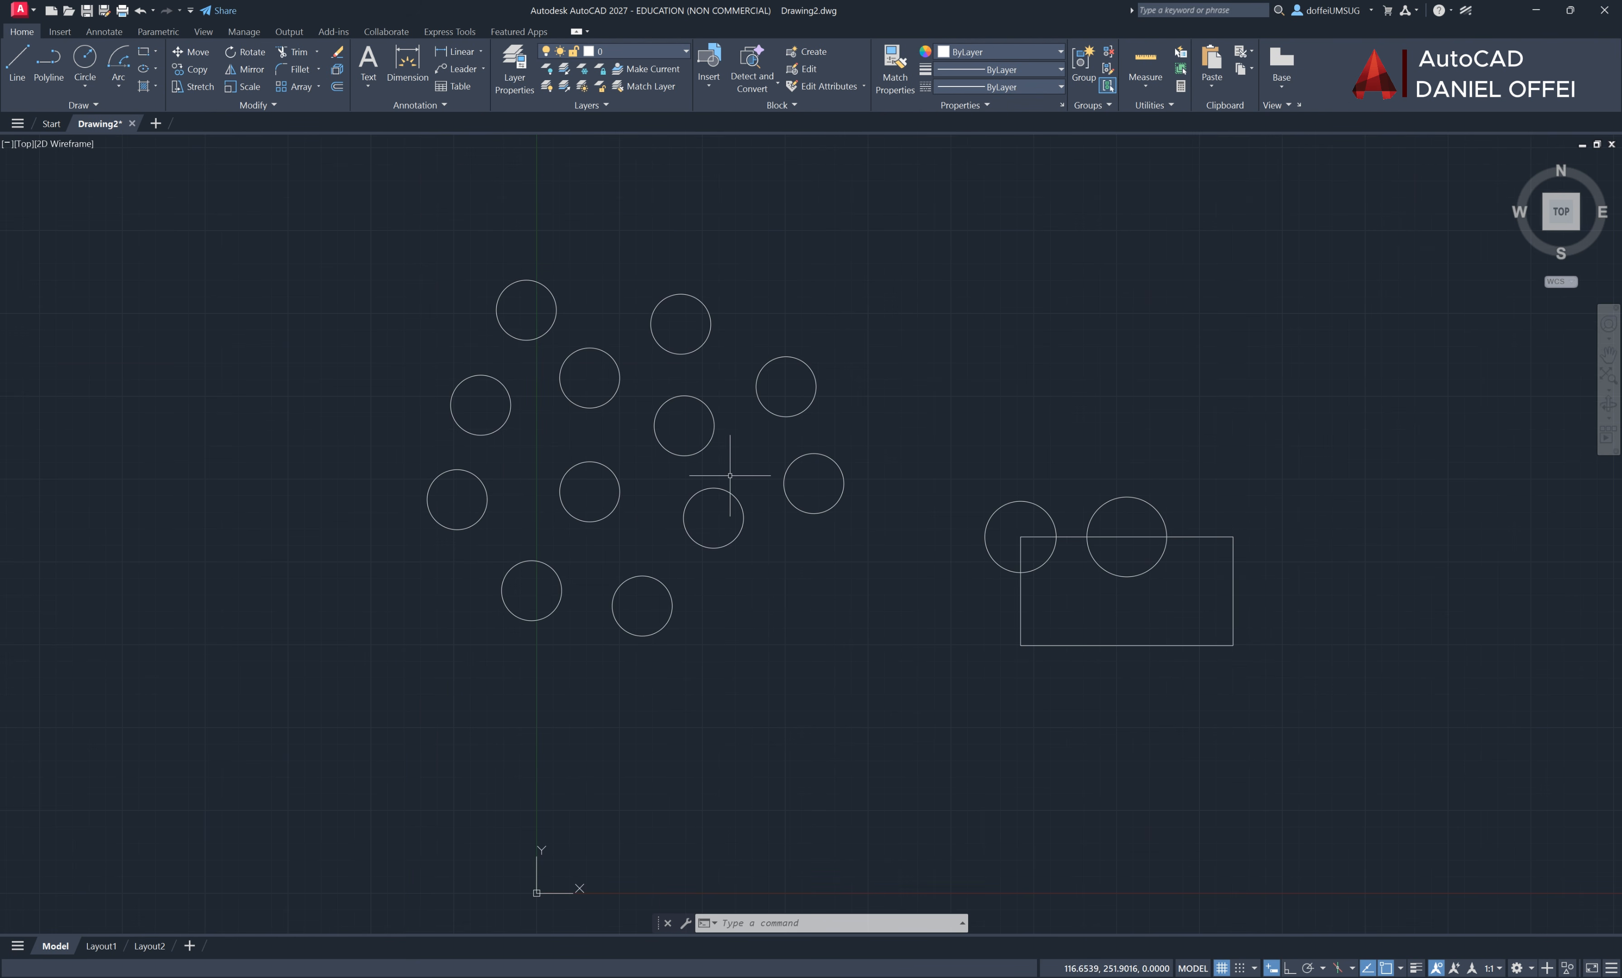
{"action": "key", "text": "ctrl+z"}
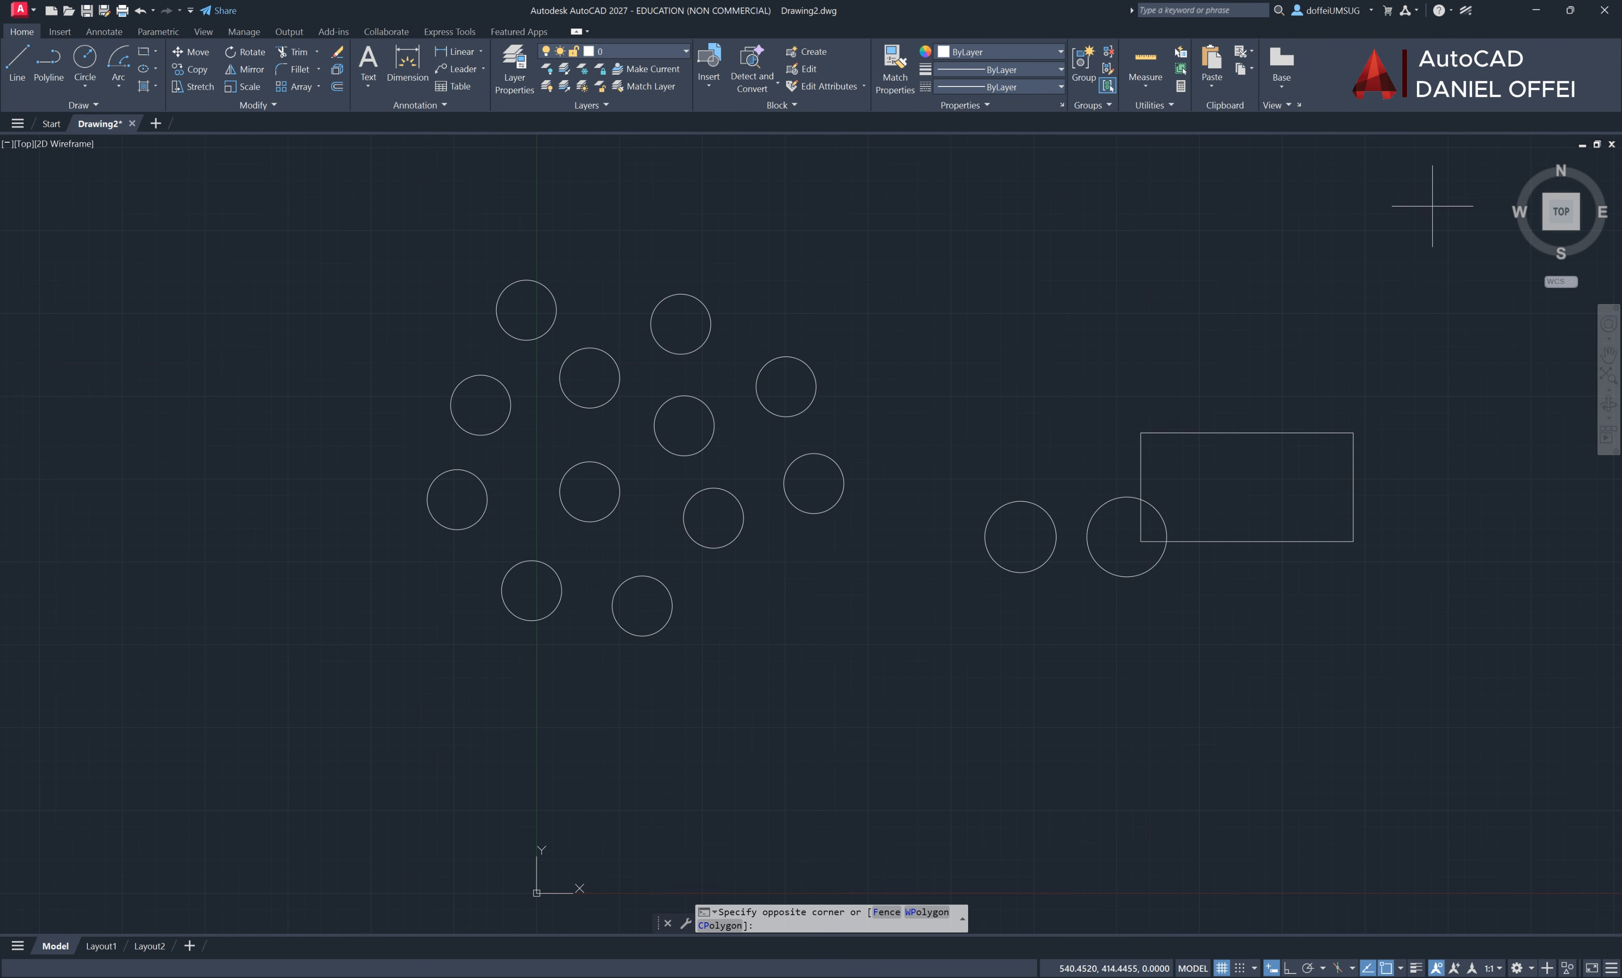
{"action": "left_click", "coordinate": [1435, 206]}
{"action": "left_click", "coordinate": [426, 667]}
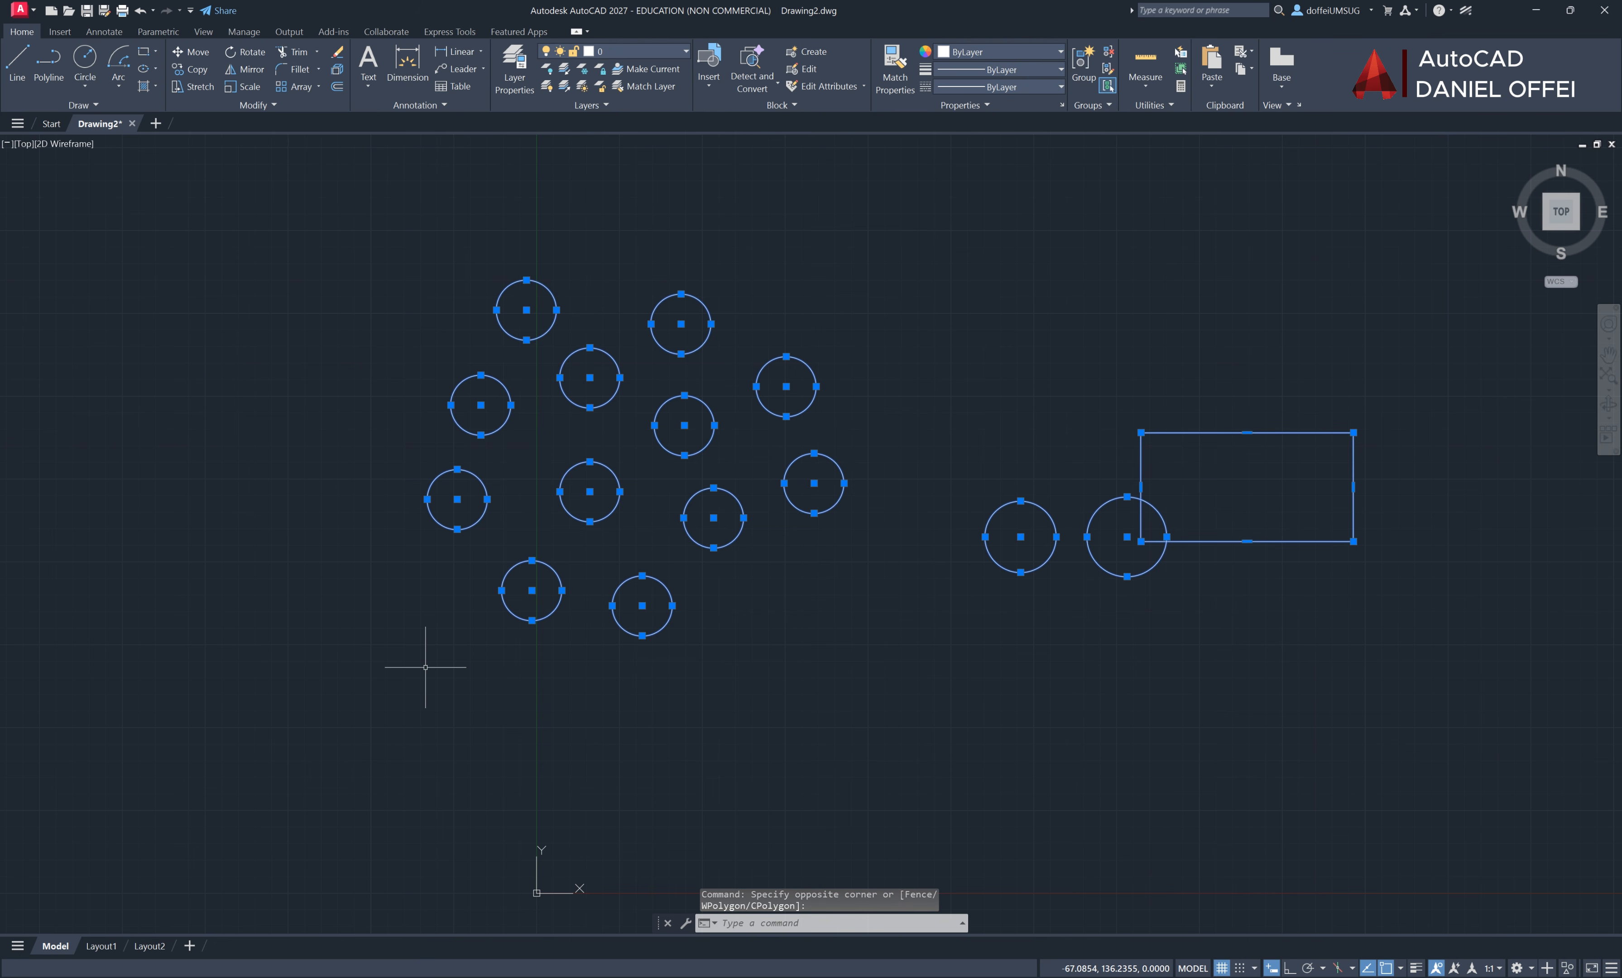
{"action": "key", "text": "Delete"}
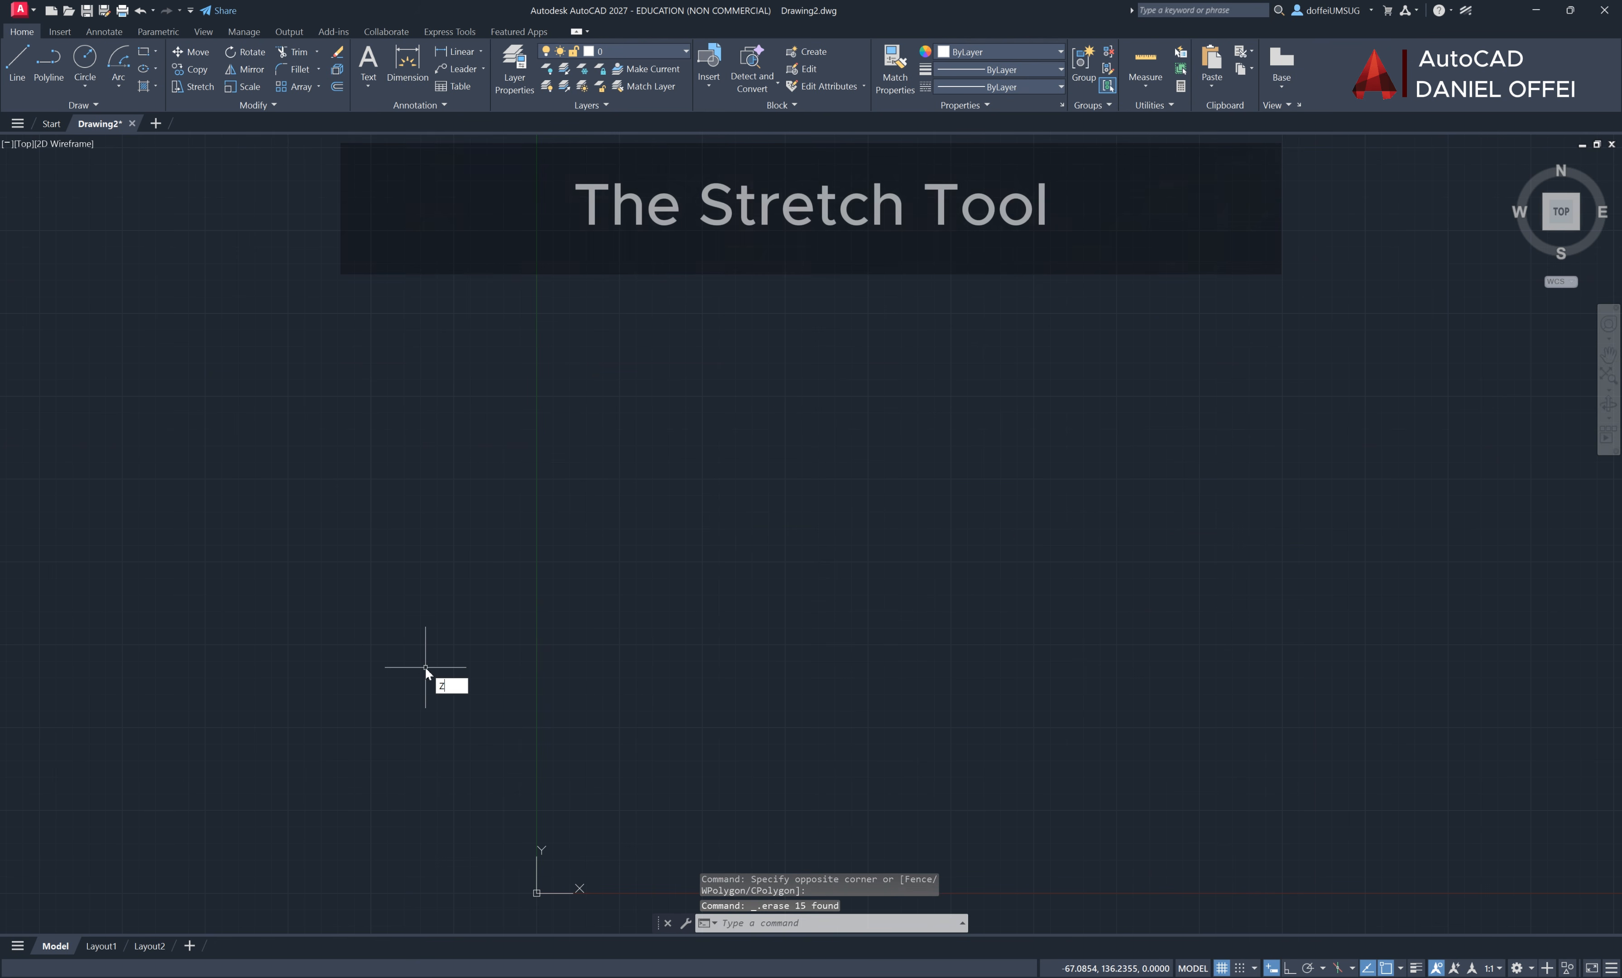
{"action": "type", "text": "Z"}
{"action": "key", "text": "Return"}
{"action": "type", "text": "A"}
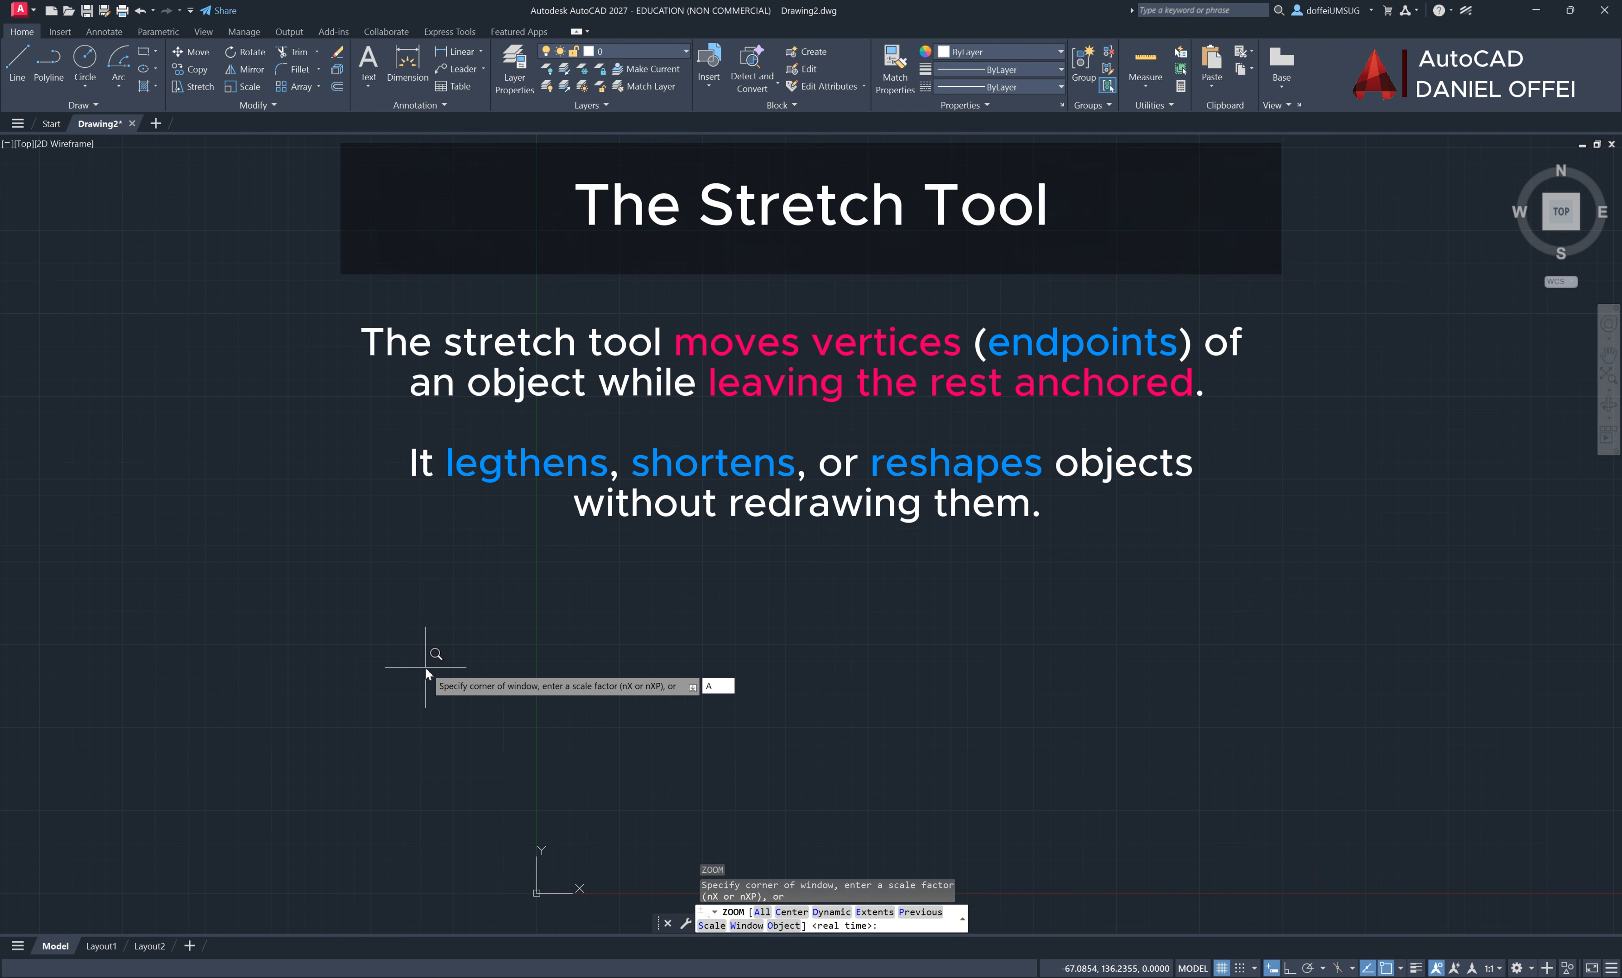
{"action": "key", "text": "Return"}
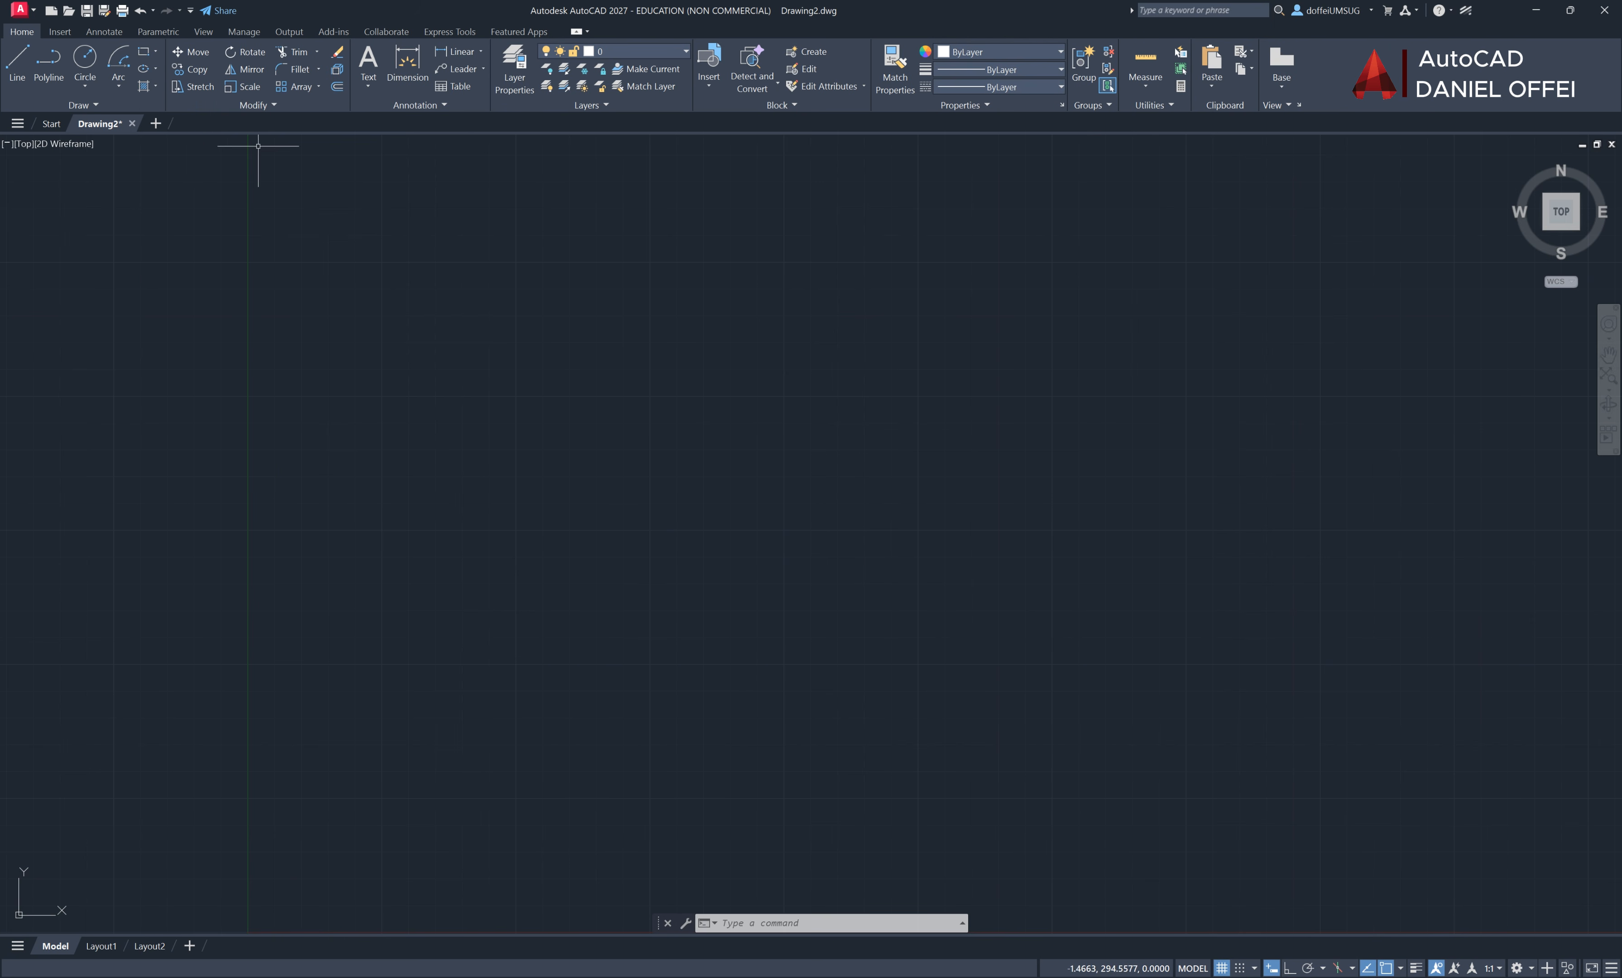
Draw a closed rectangle about 89 wide and 120 high from four separate lines with ortho mode on
{"action": "left_click", "coordinate": [17, 73]}
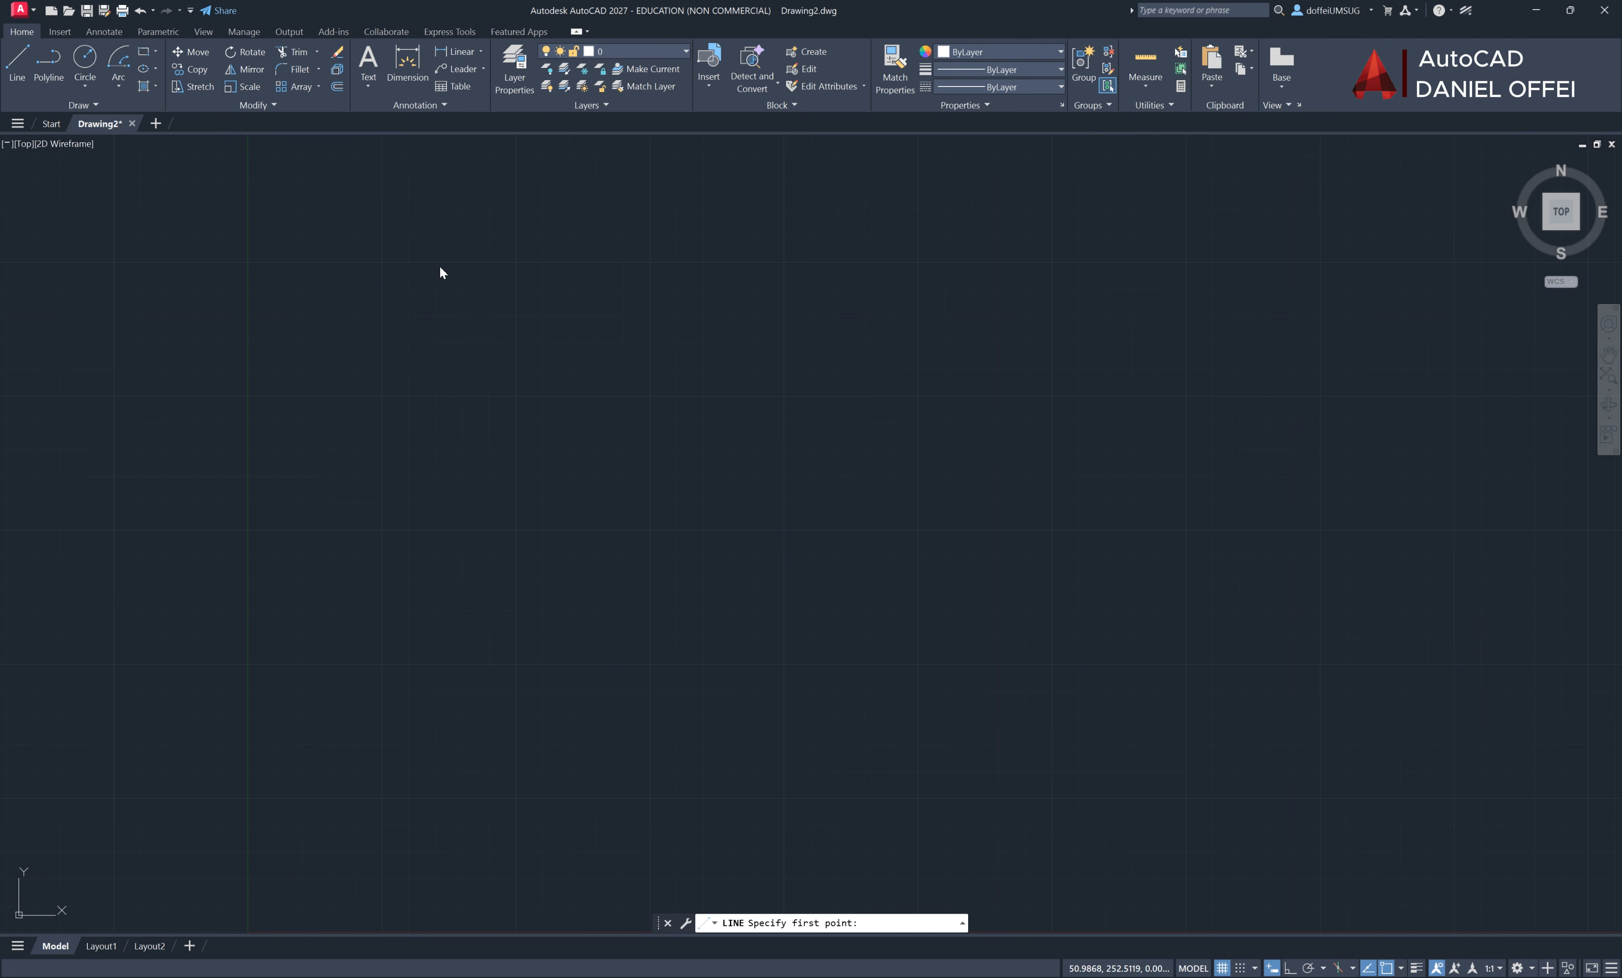
{"action": "left_click", "coordinate": [384, 254]}
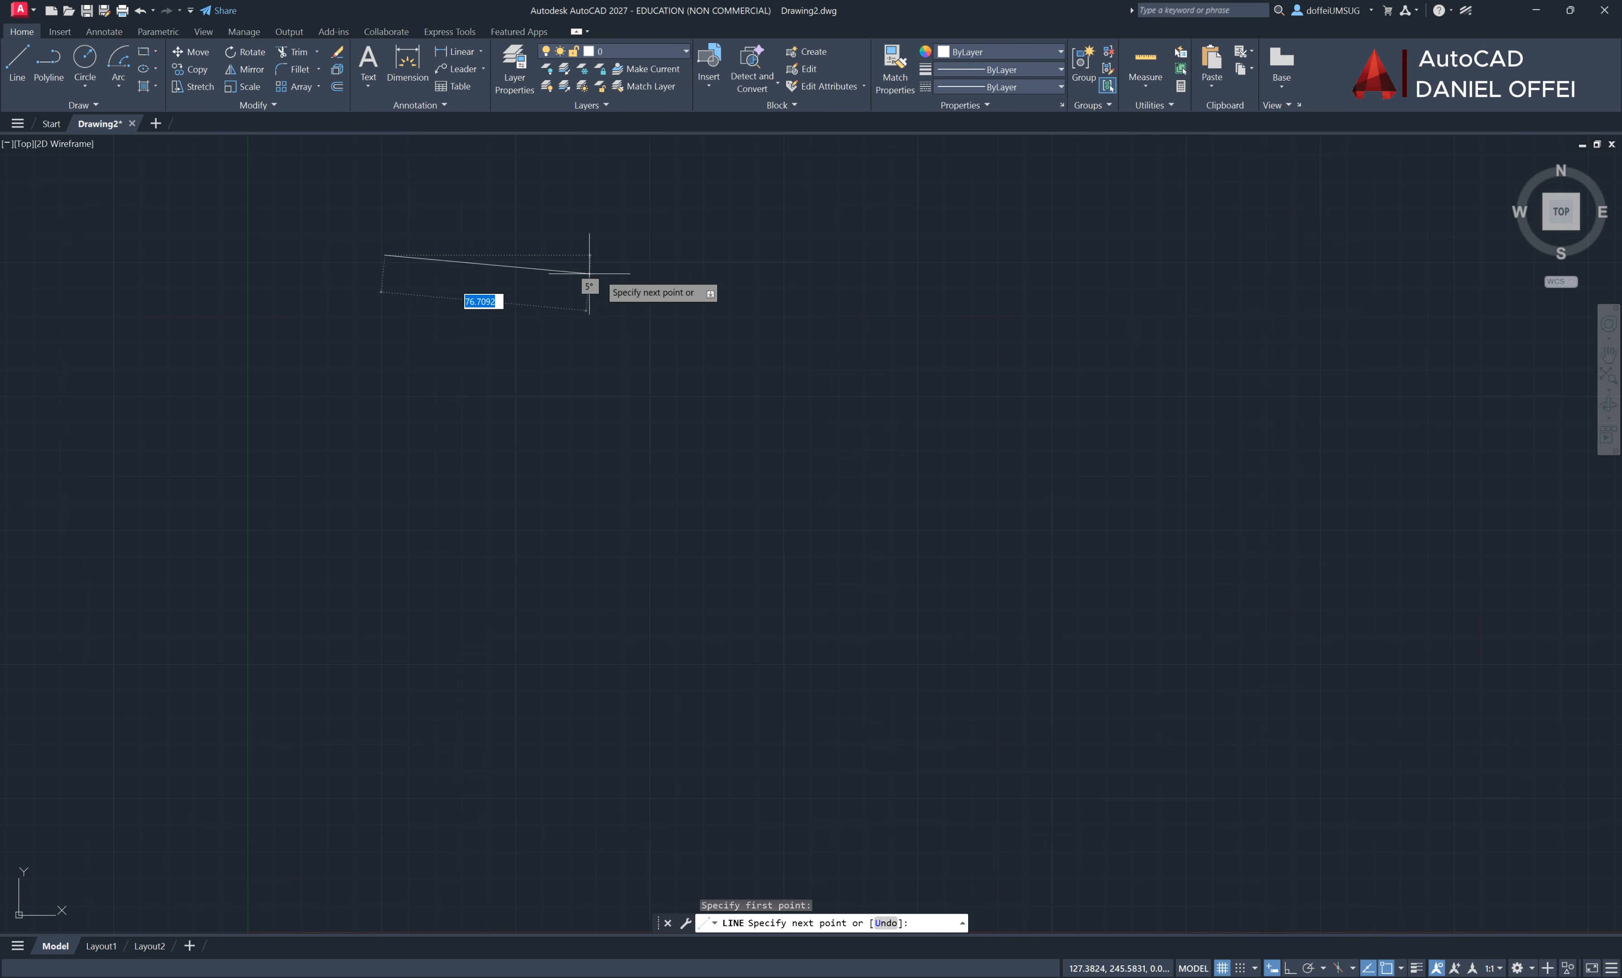
{"action": "left_click", "coordinate": [1288, 968]}
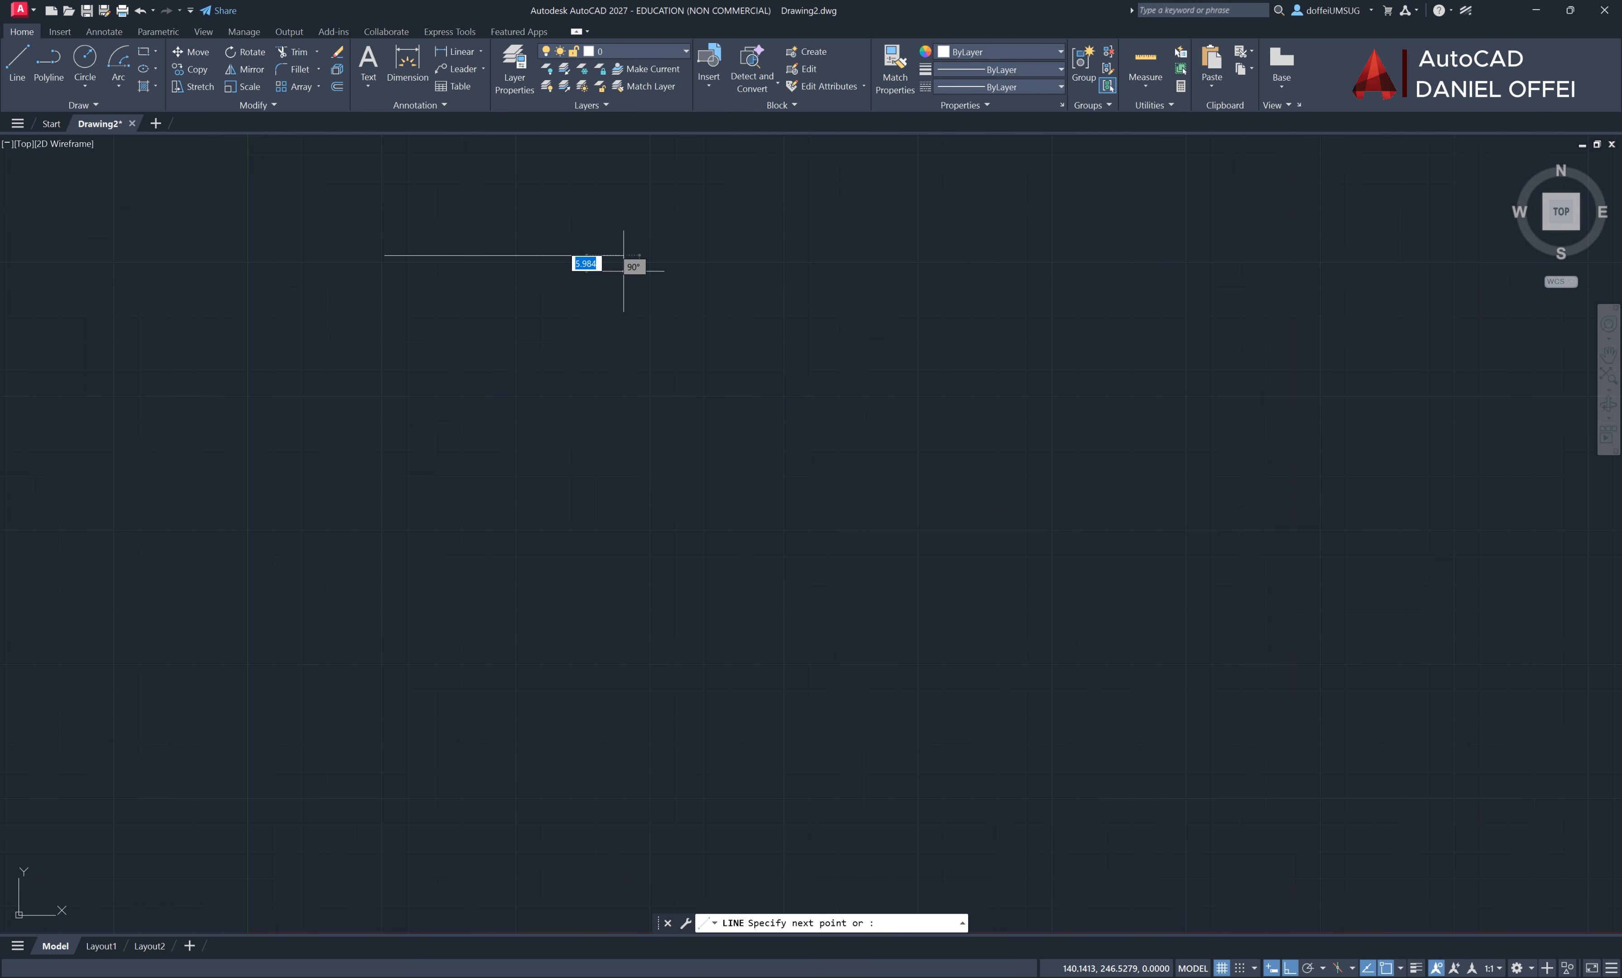
{"action": "left_click", "coordinate": [624, 255]}
{"action": "left_click", "coordinate": [560, 576]}
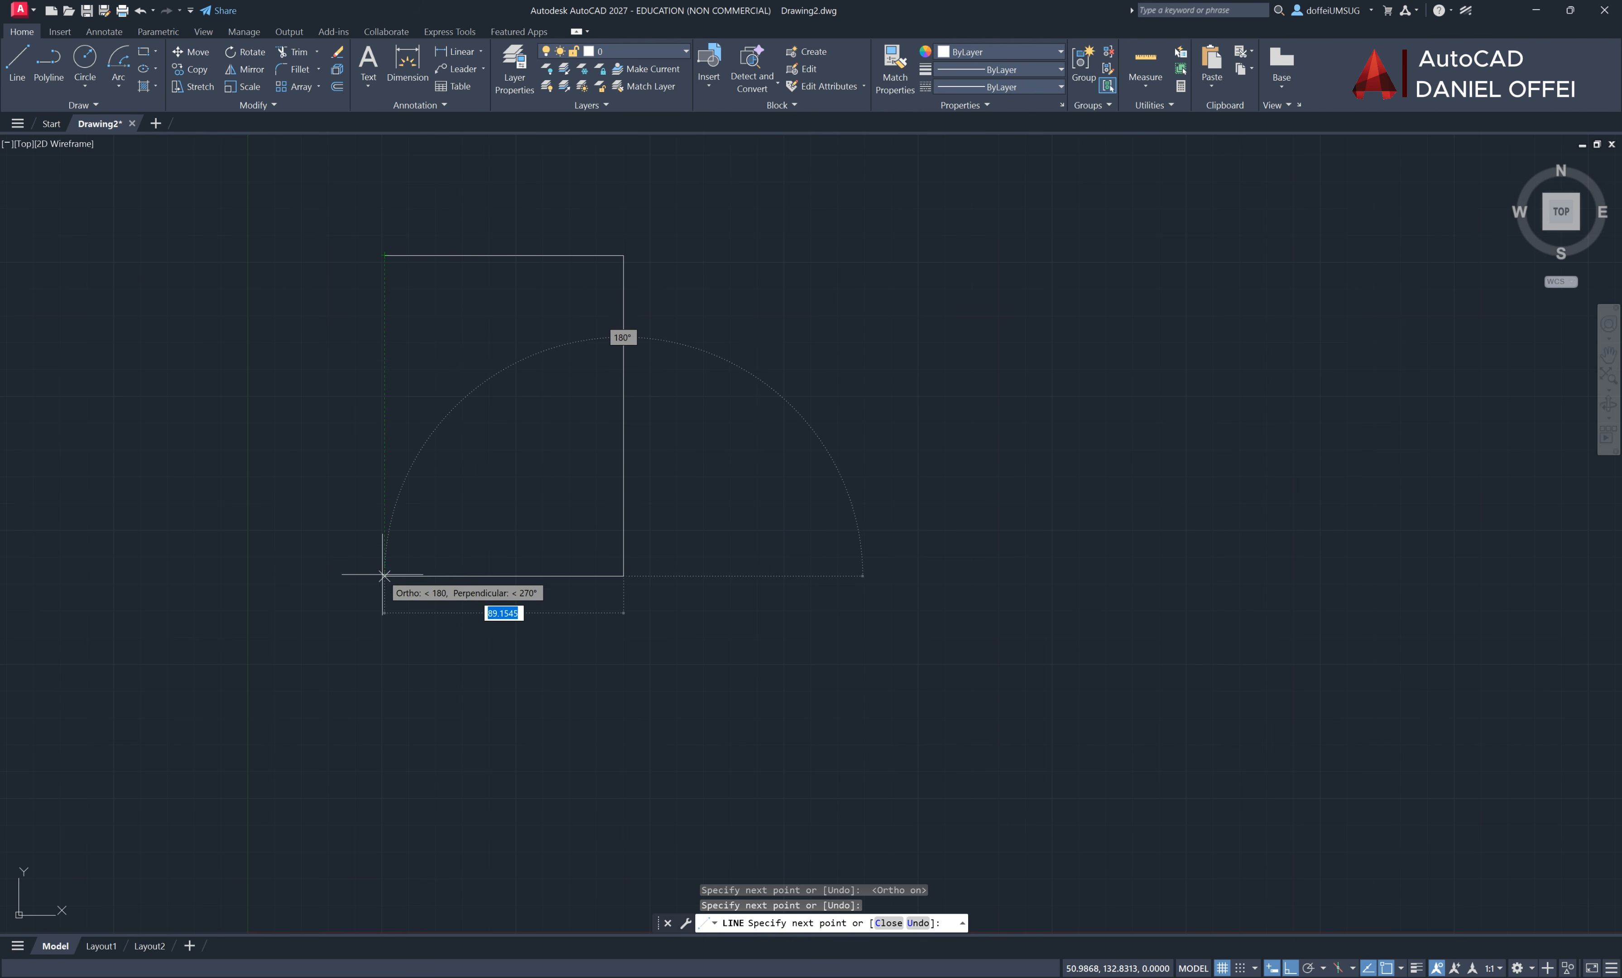
{"action": "left_click", "coordinate": [383, 575]}
{"action": "left_click", "coordinate": [384, 255]}
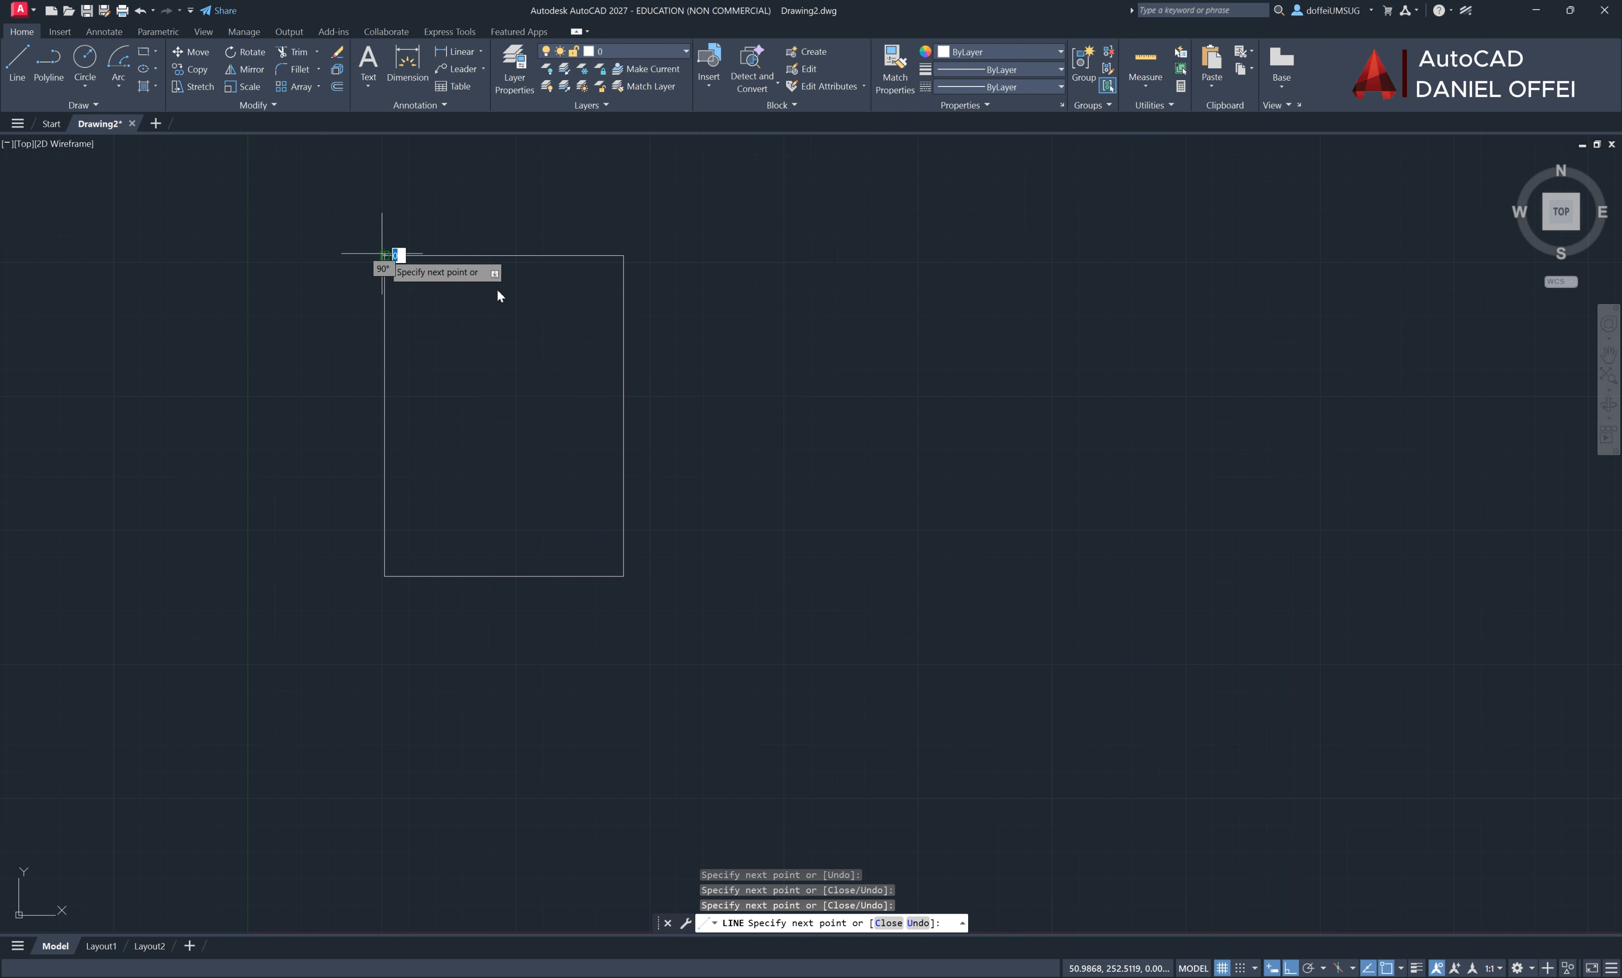
{"action": "right_click", "coordinate": [688, 308]}
{"action": "left_click", "coordinate": [719, 367]}
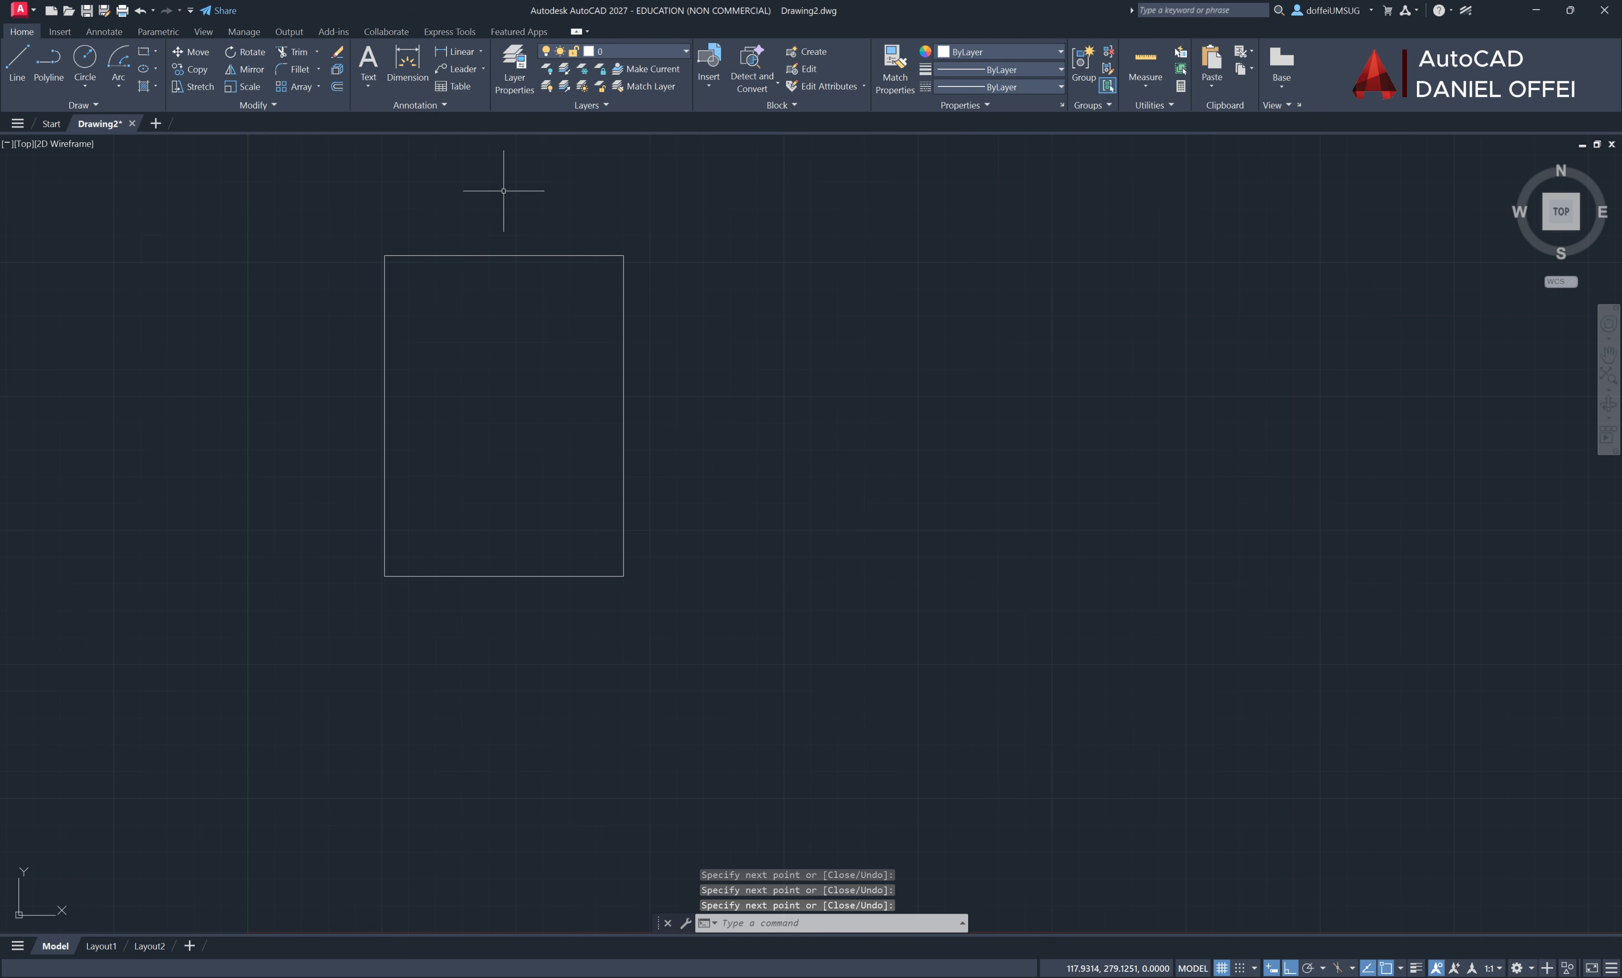
Stretch the rectangle's top and right lines from a base point on the right line, with ortho off, to a spot up and to the right
{"action": "left_click", "coordinate": [188, 87]}
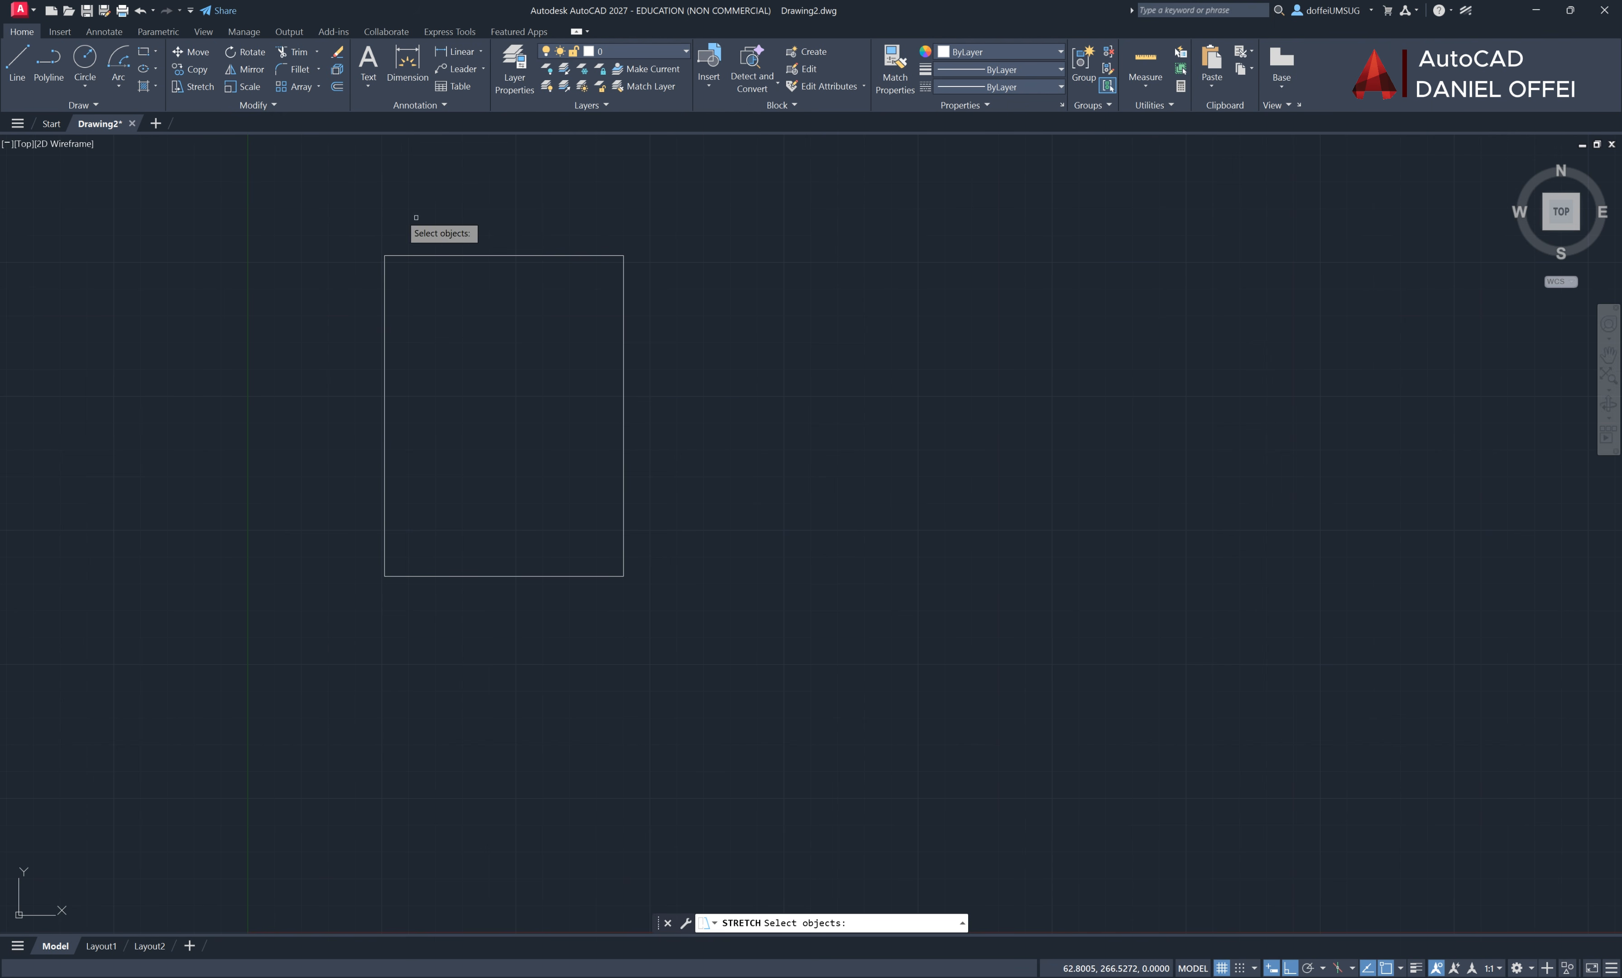
{"action": "left_click", "coordinate": [505, 252]}
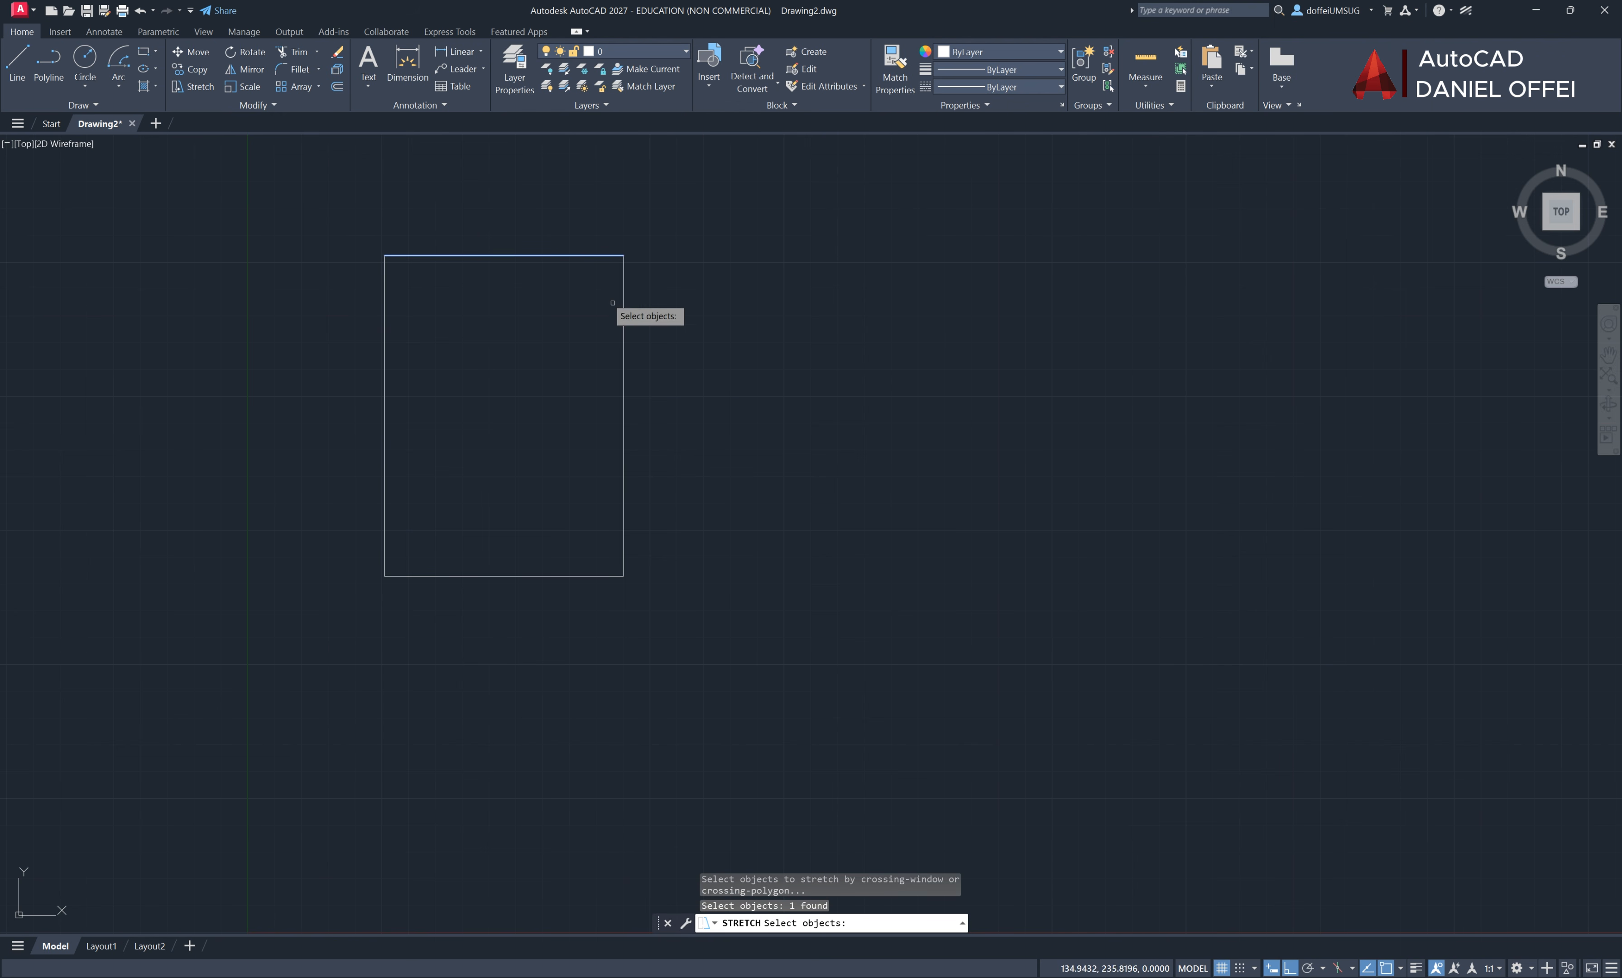
{"action": "left_click", "coordinate": [623, 318]}
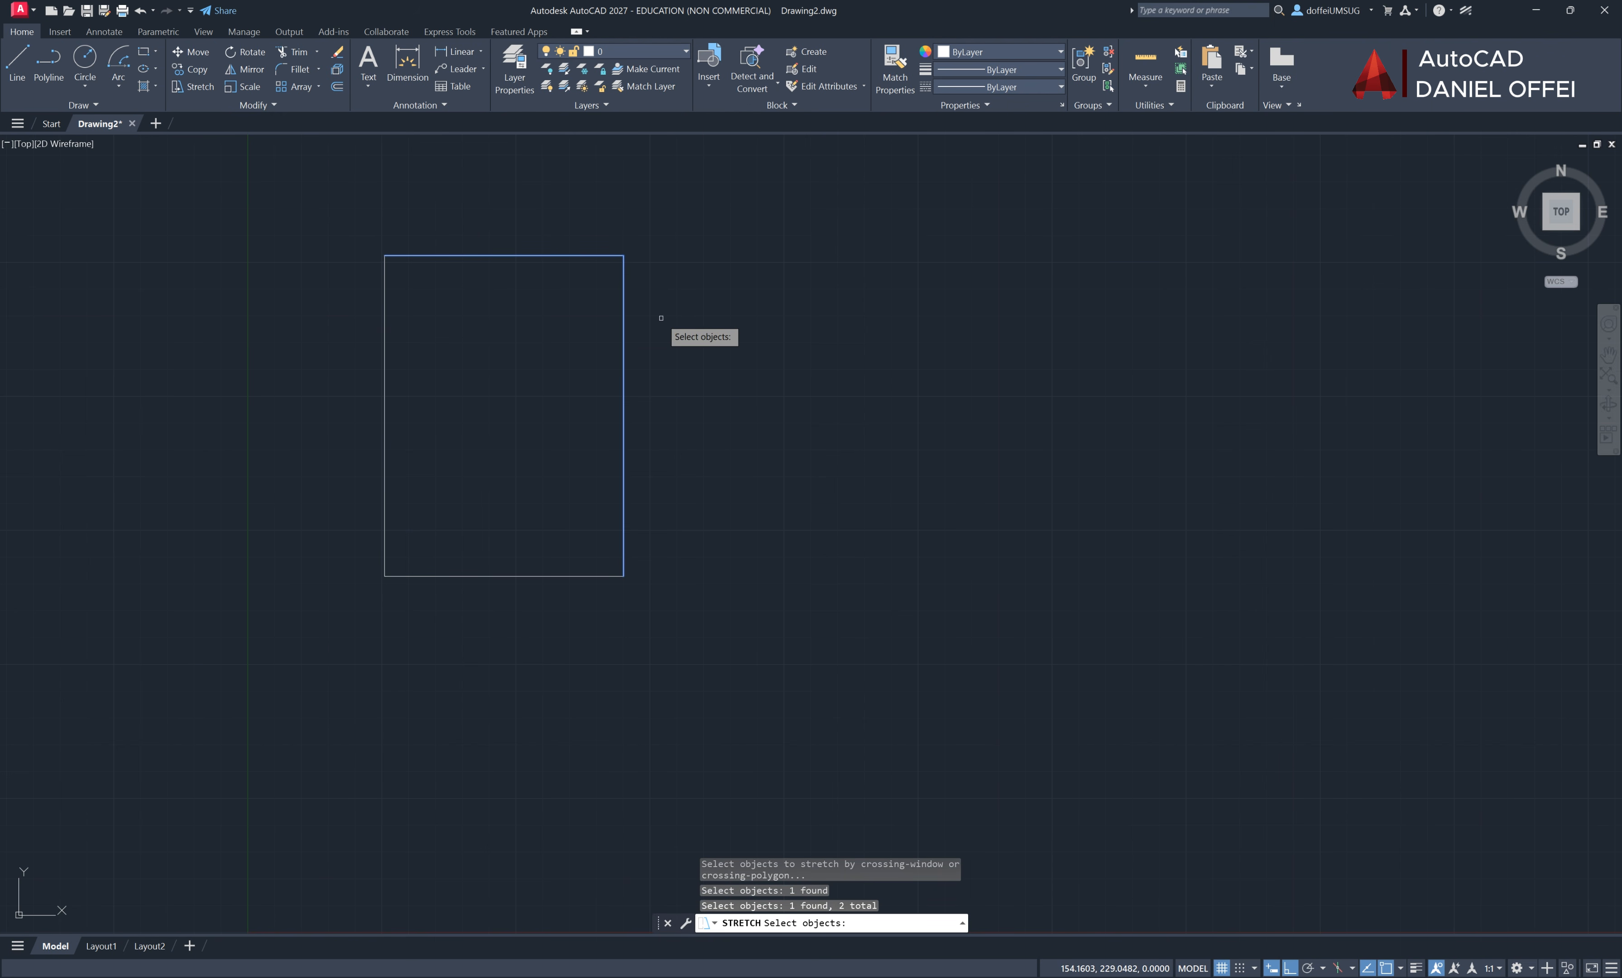
{"action": "key", "text": "Return"}
{"action": "left_click", "coordinate": [623, 283]}
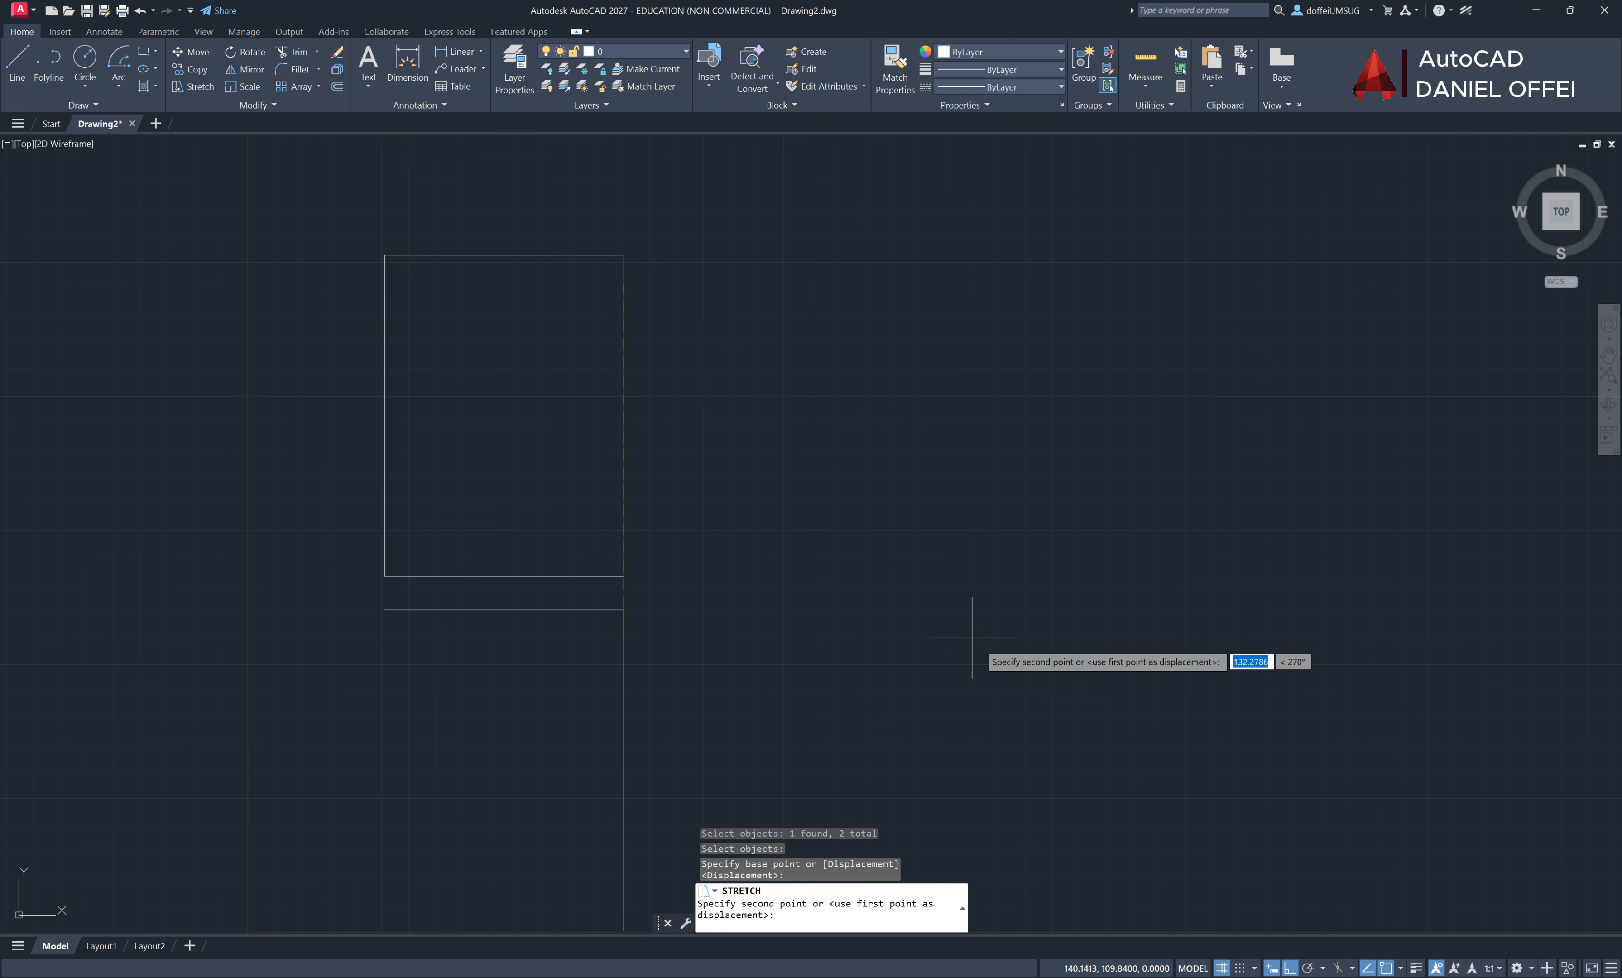
{"action": "left_click", "coordinate": [1291, 969]}
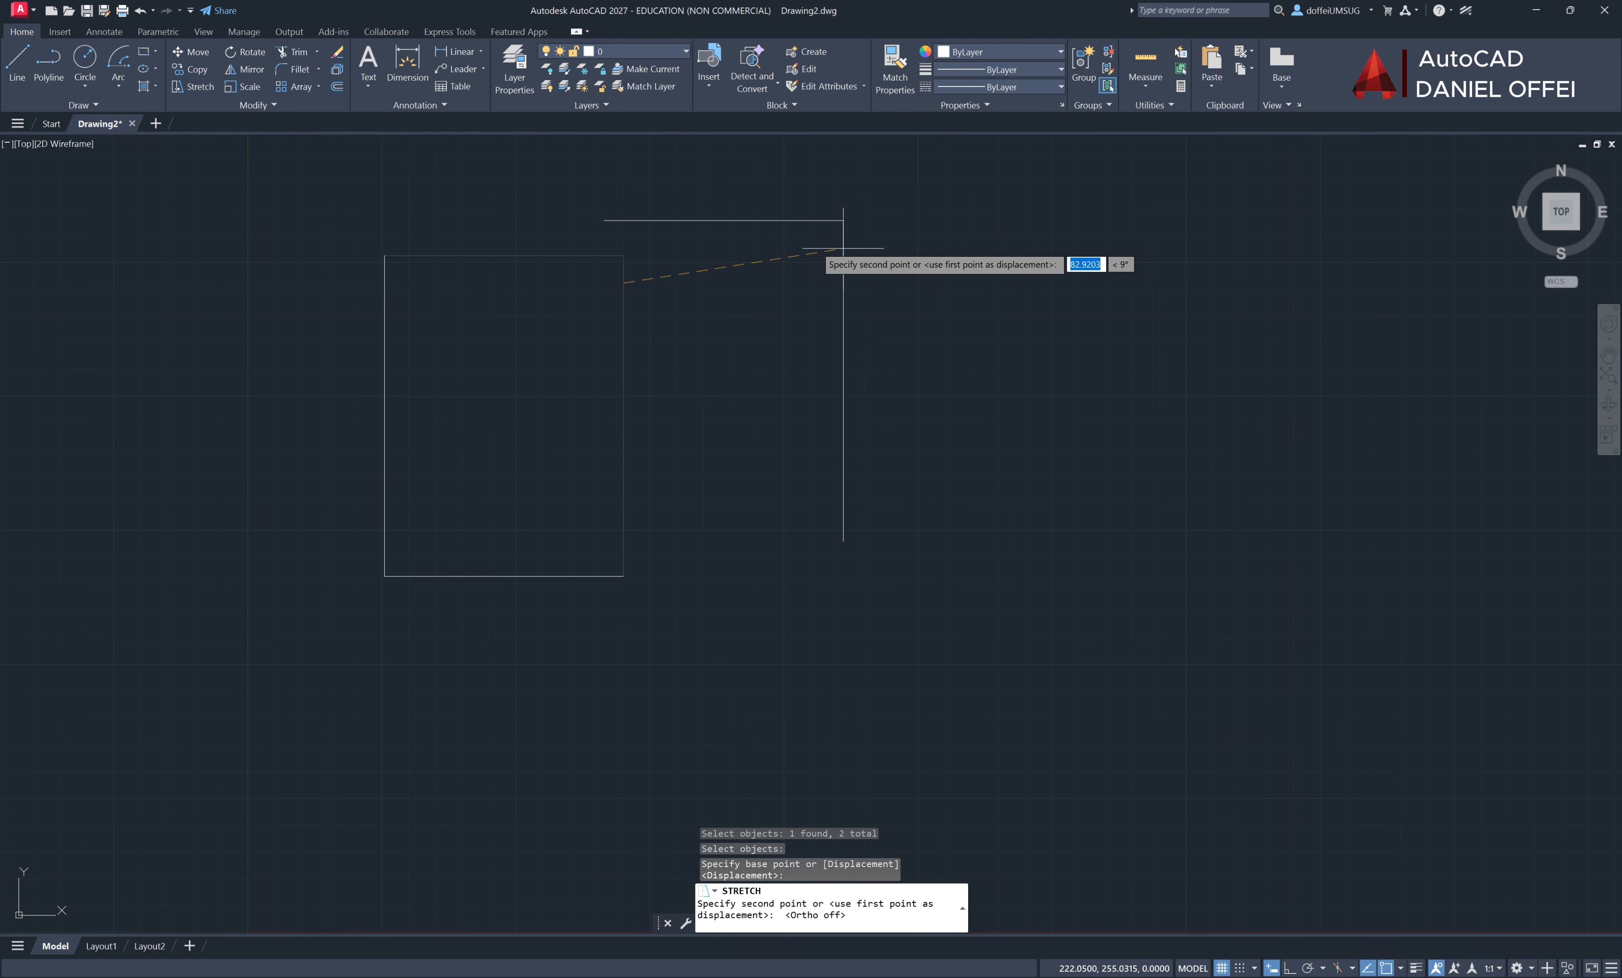
{"action": "left_click", "coordinate": [753, 204]}
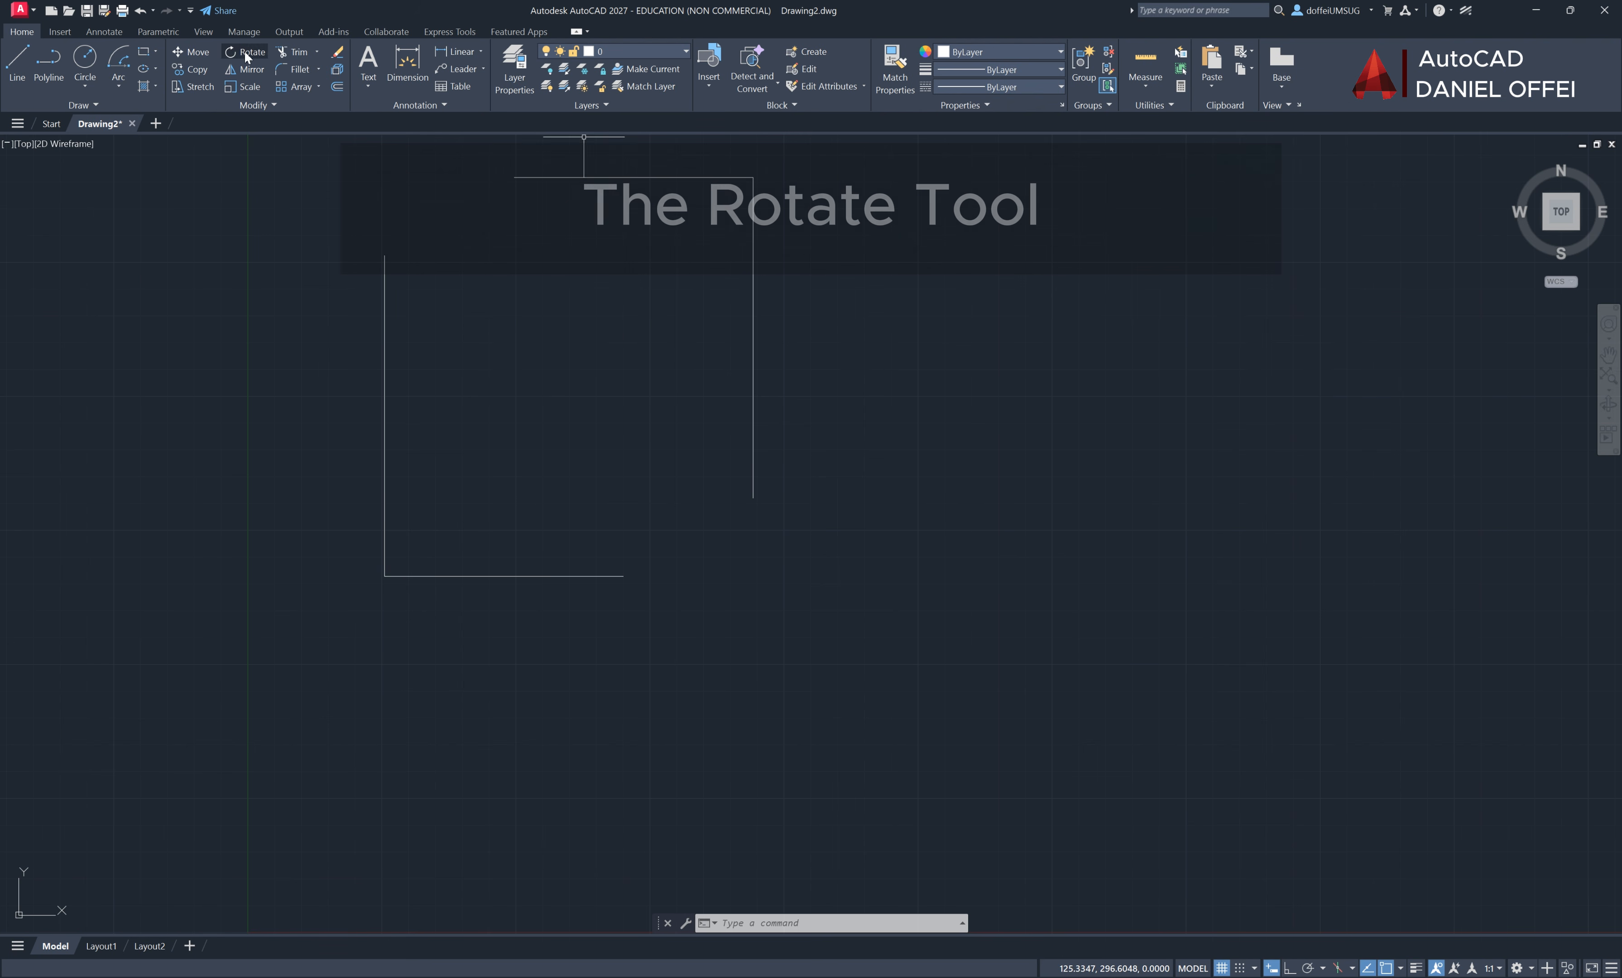
Draw a diagonal line joining the left end of the displaced top line to the lower end of the displaced right line
{"action": "middle_click_drag", "start_coordinate": [529, 378], "coordinate": [459, 540]}
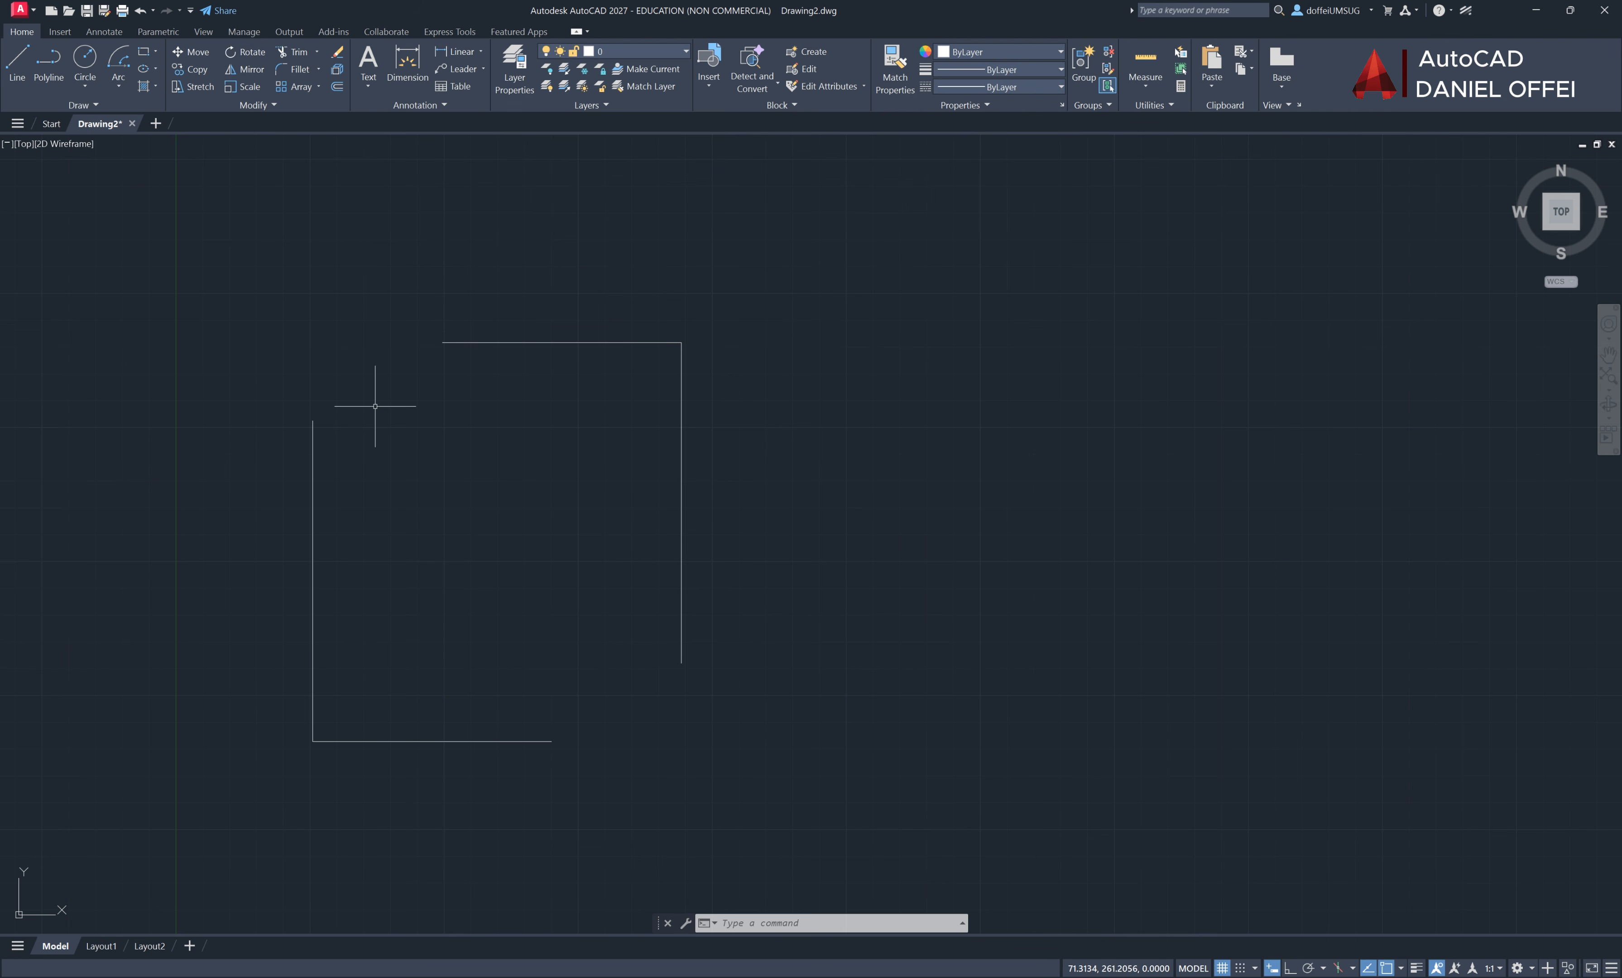
{"action": "left_click", "coordinate": [17, 63]}
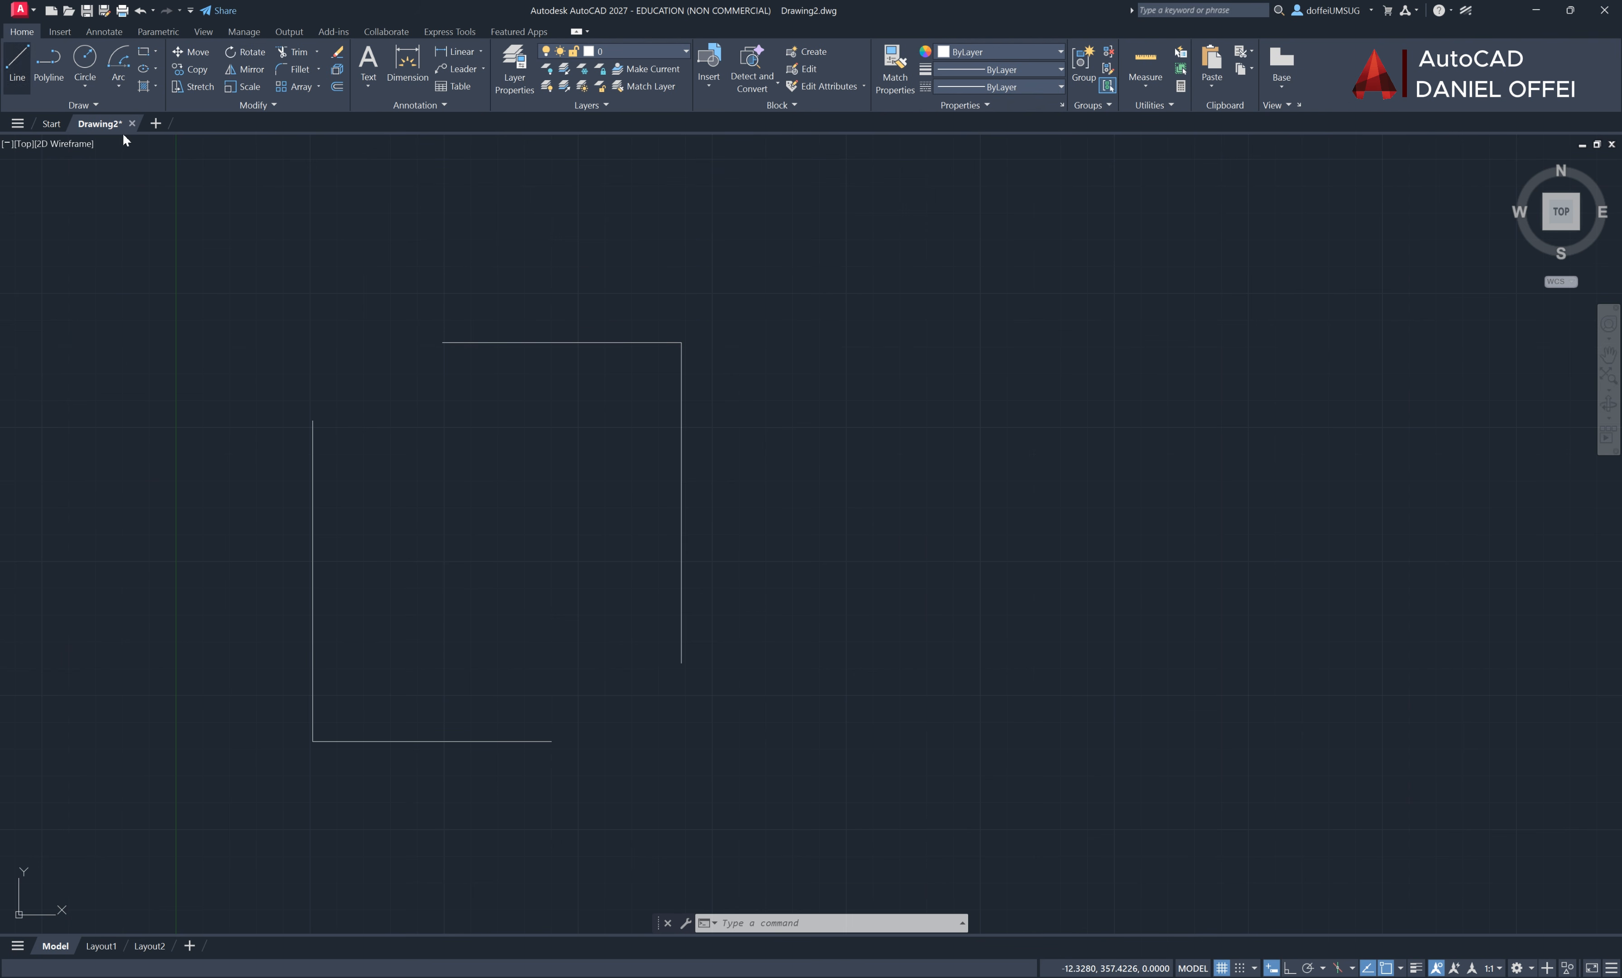
{"action": "left_click", "coordinate": [443, 342]}
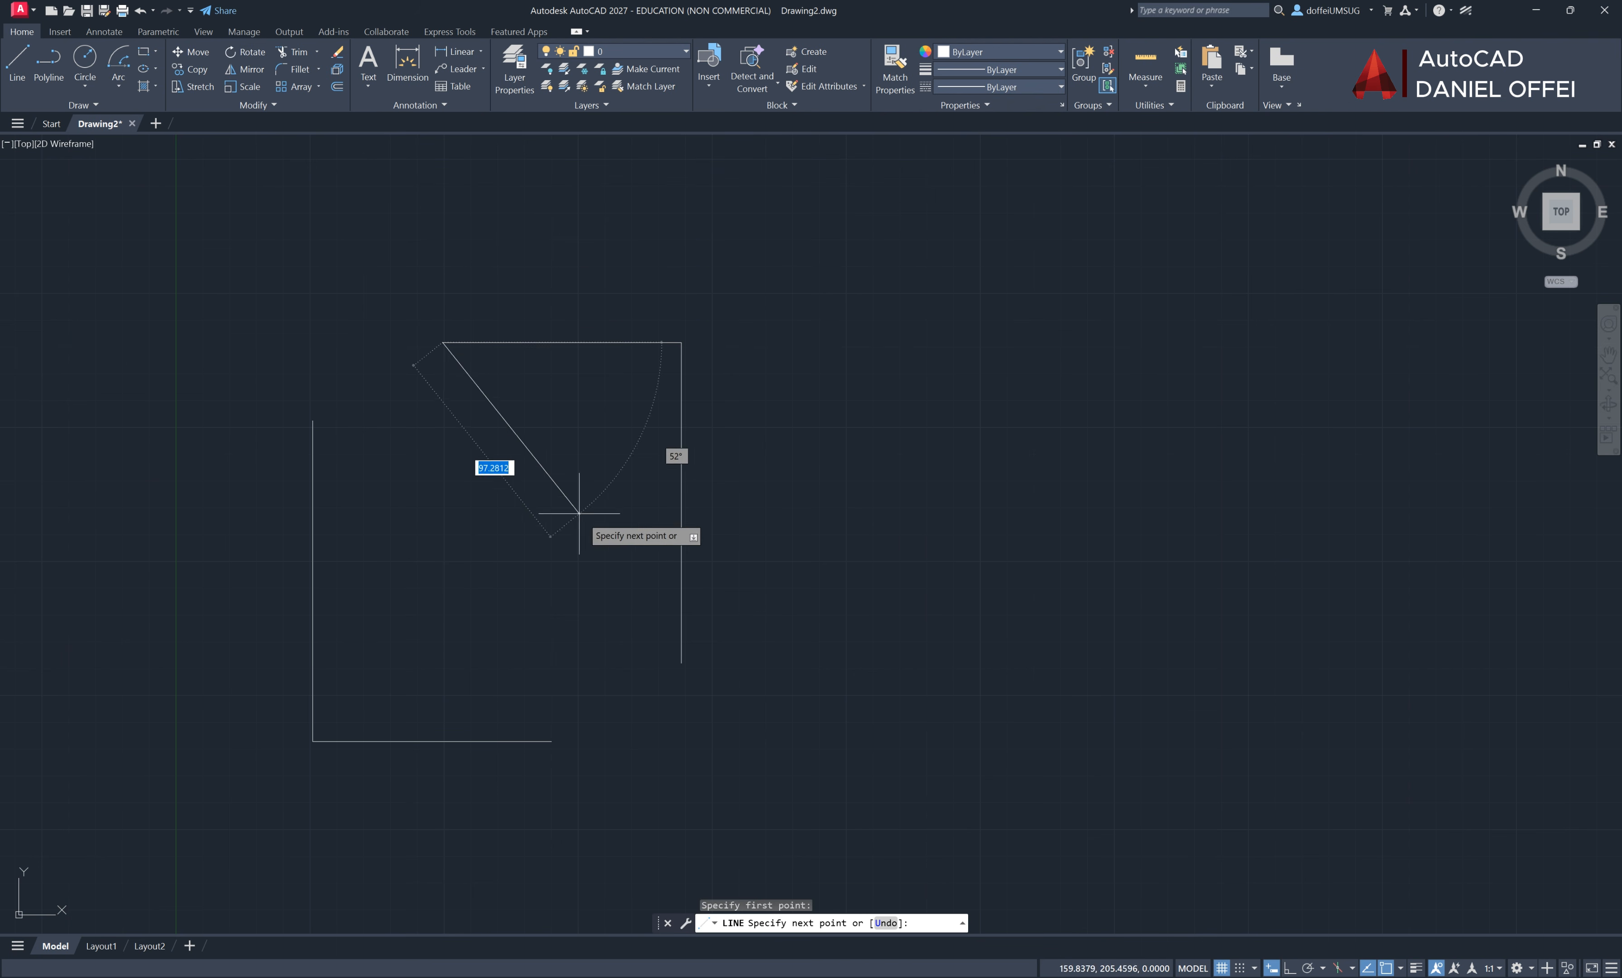
{"action": "left_click", "coordinate": [681, 663]}
{"action": "key", "text": "Return"}
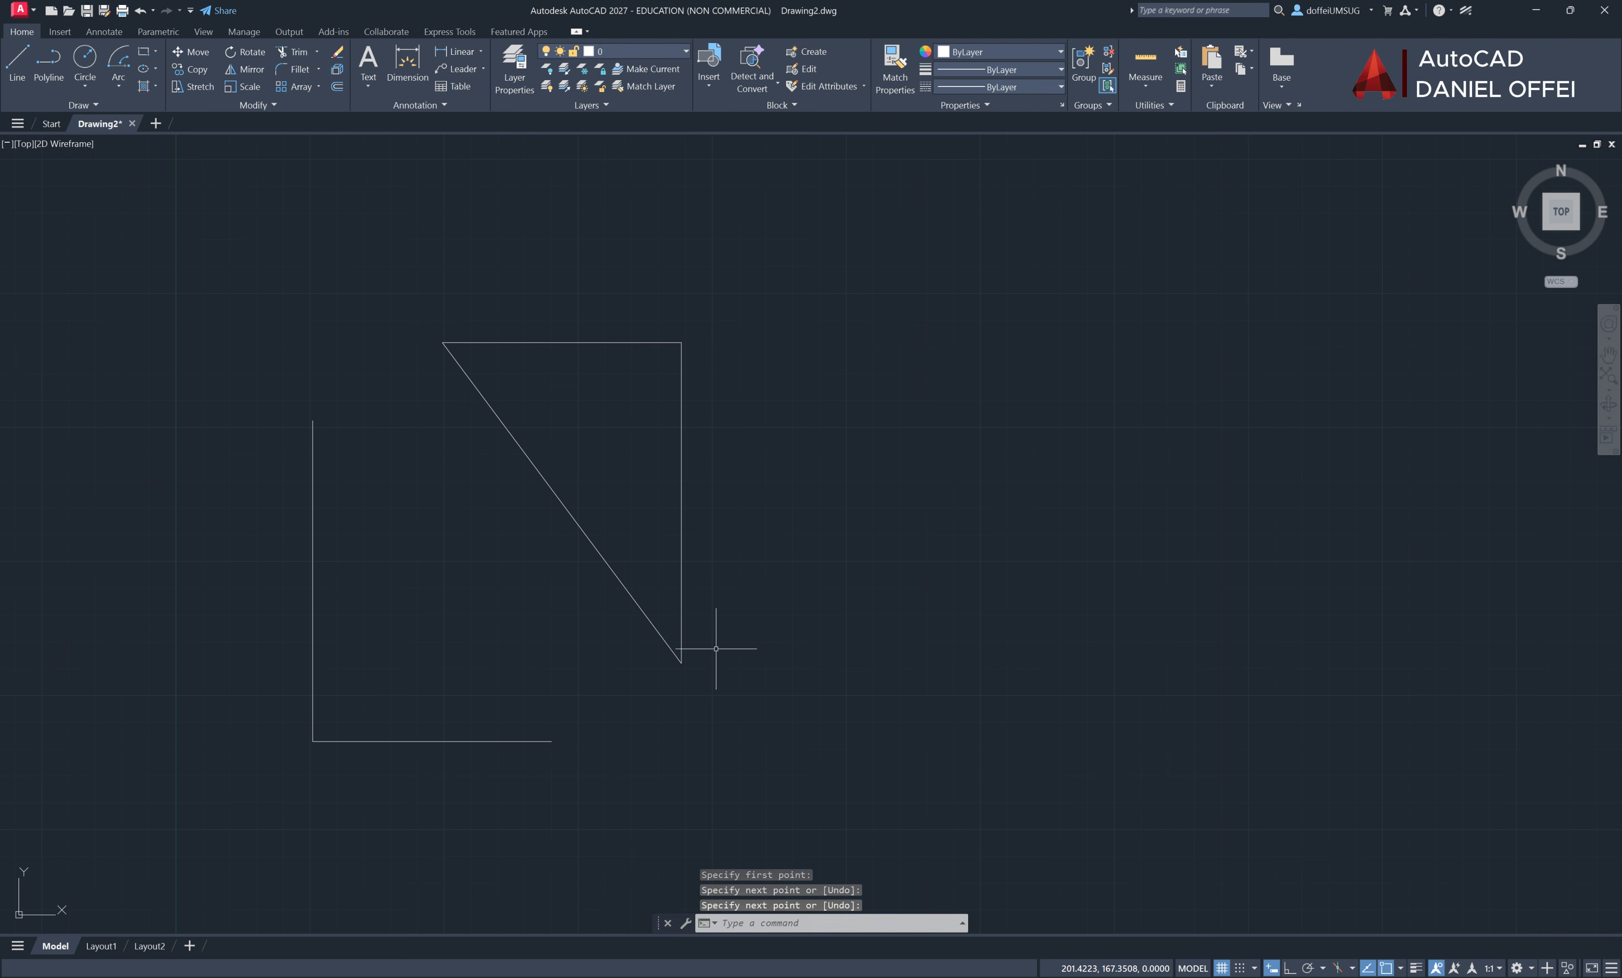
Draw a diagonal line joining the upper end of the lower-left vertical line to the right end of the bottom line
{"action": "key", "text": "Return"}
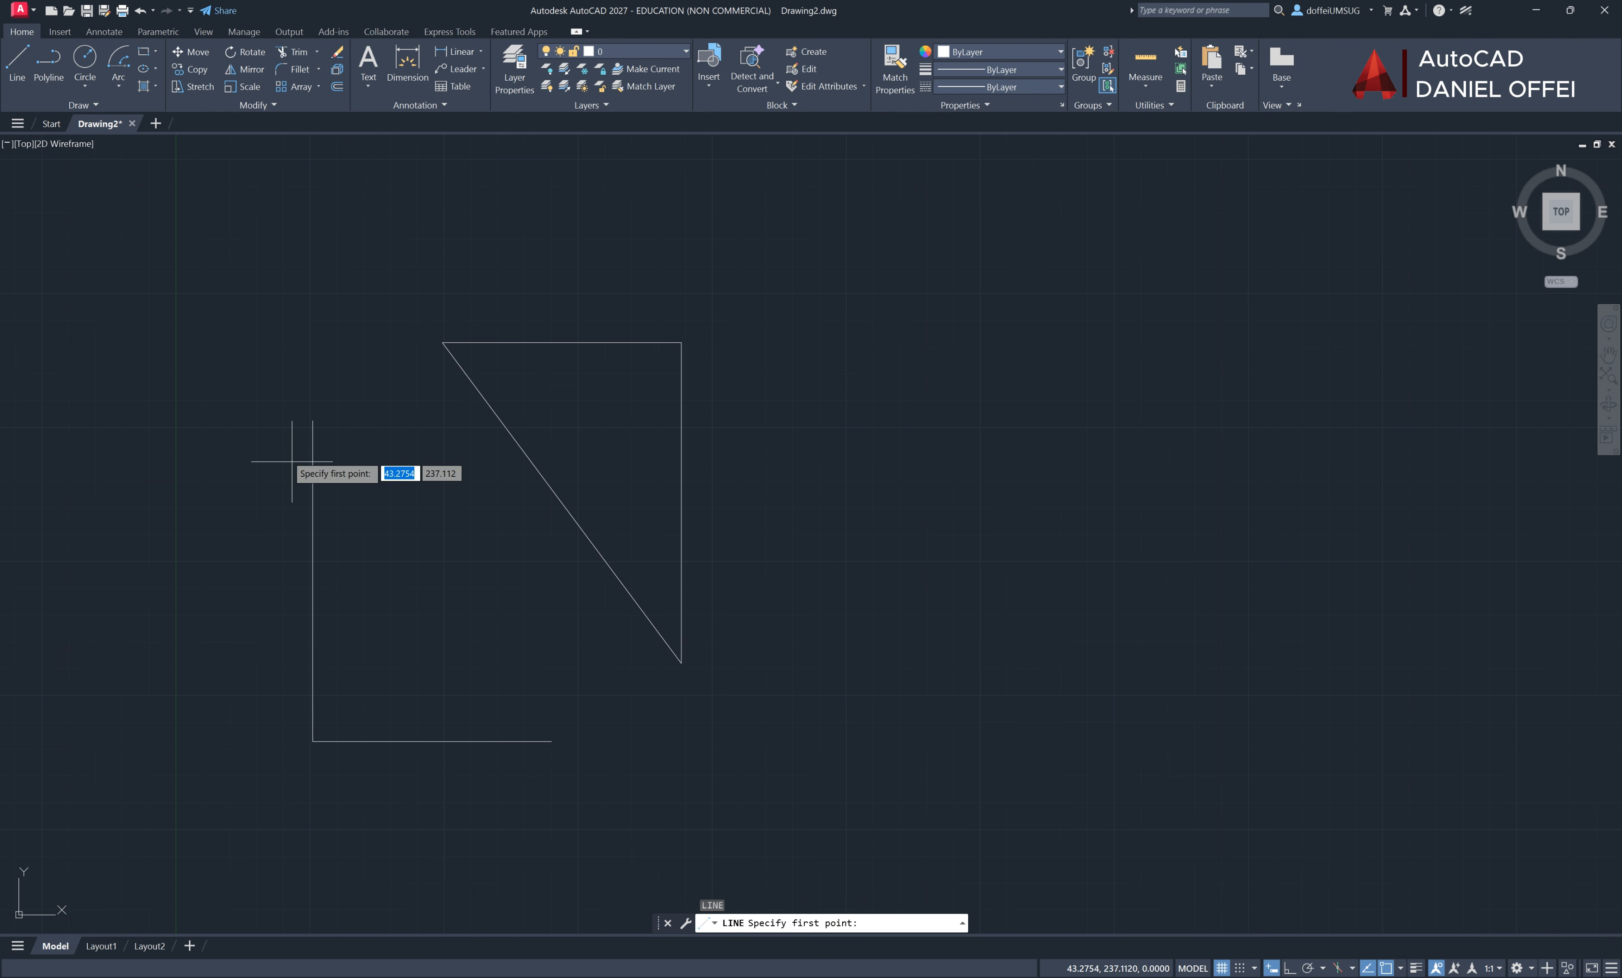
{"action": "left_click", "coordinate": [313, 420]}
{"action": "left_click", "coordinate": [552, 741]}
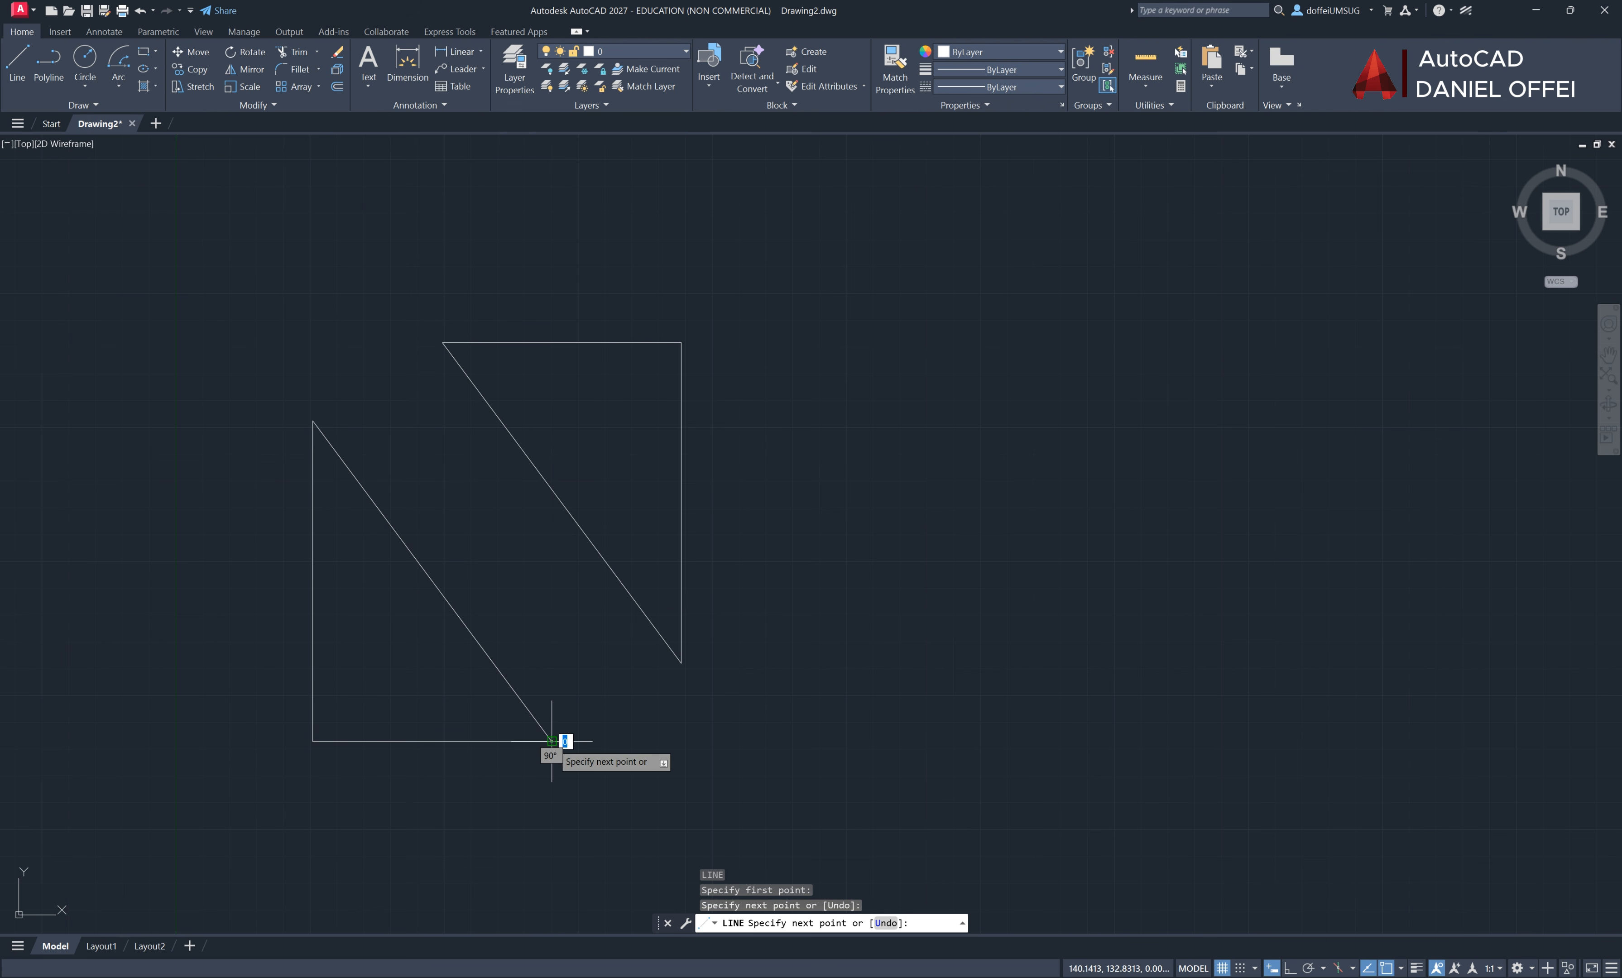
{"action": "key", "text": "Return"}
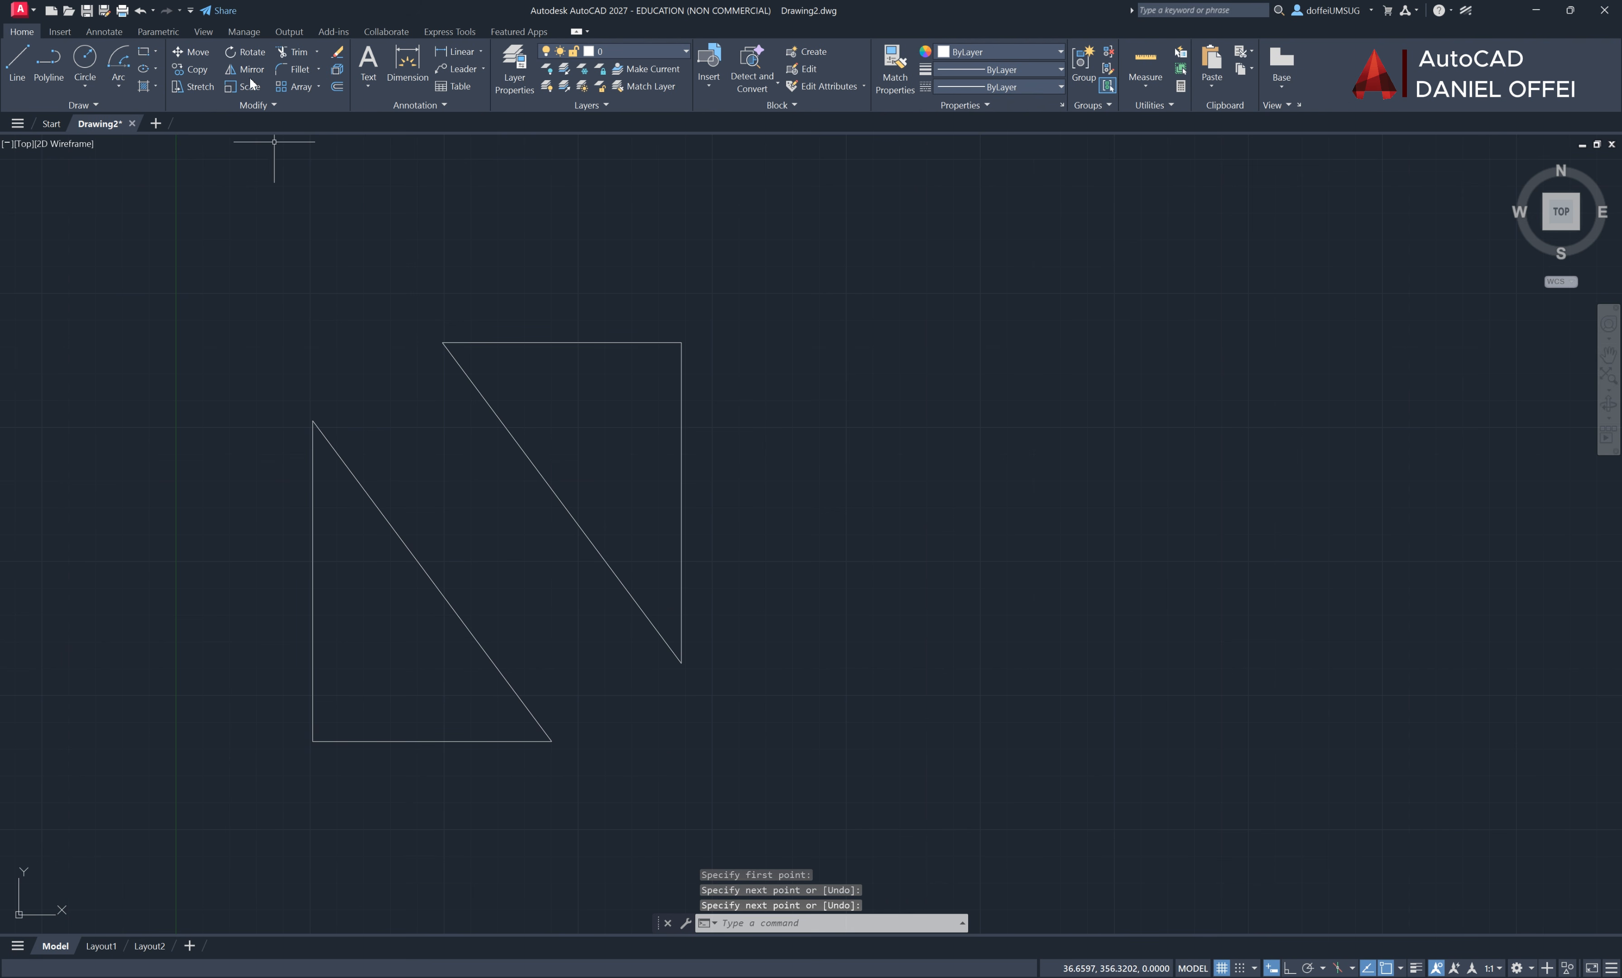
Rotate the upper-right triangle 180° about its left corner
{"action": "left_click", "coordinate": [797, 303]}
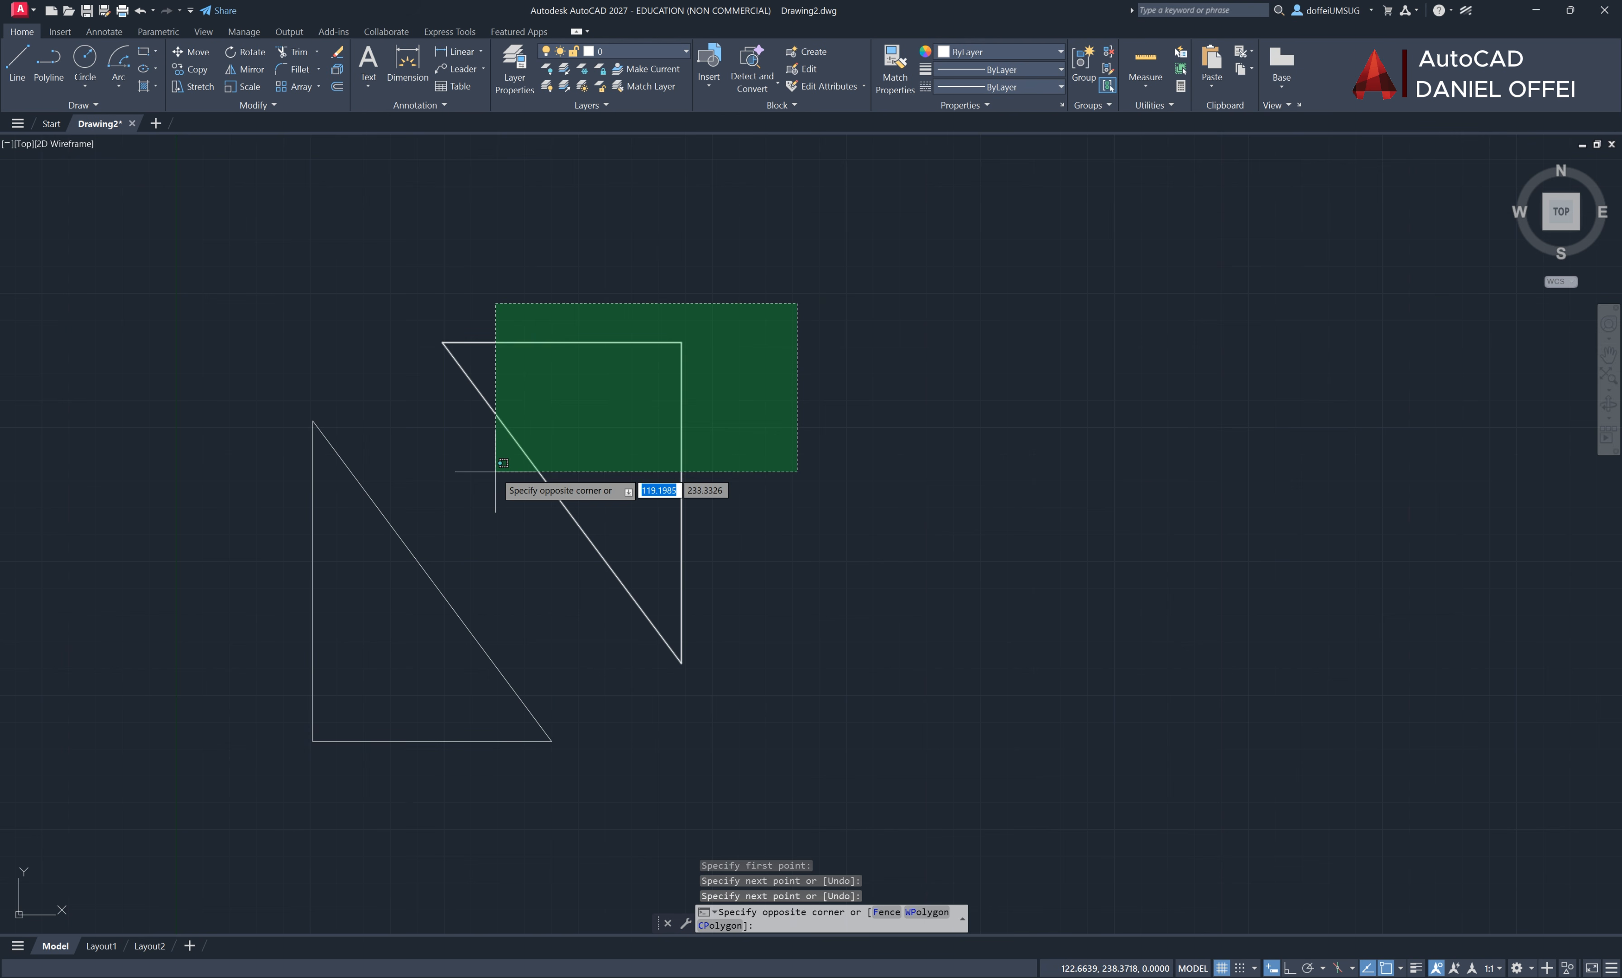
{"action": "left_click", "coordinate": [491, 482]}
{"action": "left_click", "coordinate": [249, 53]}
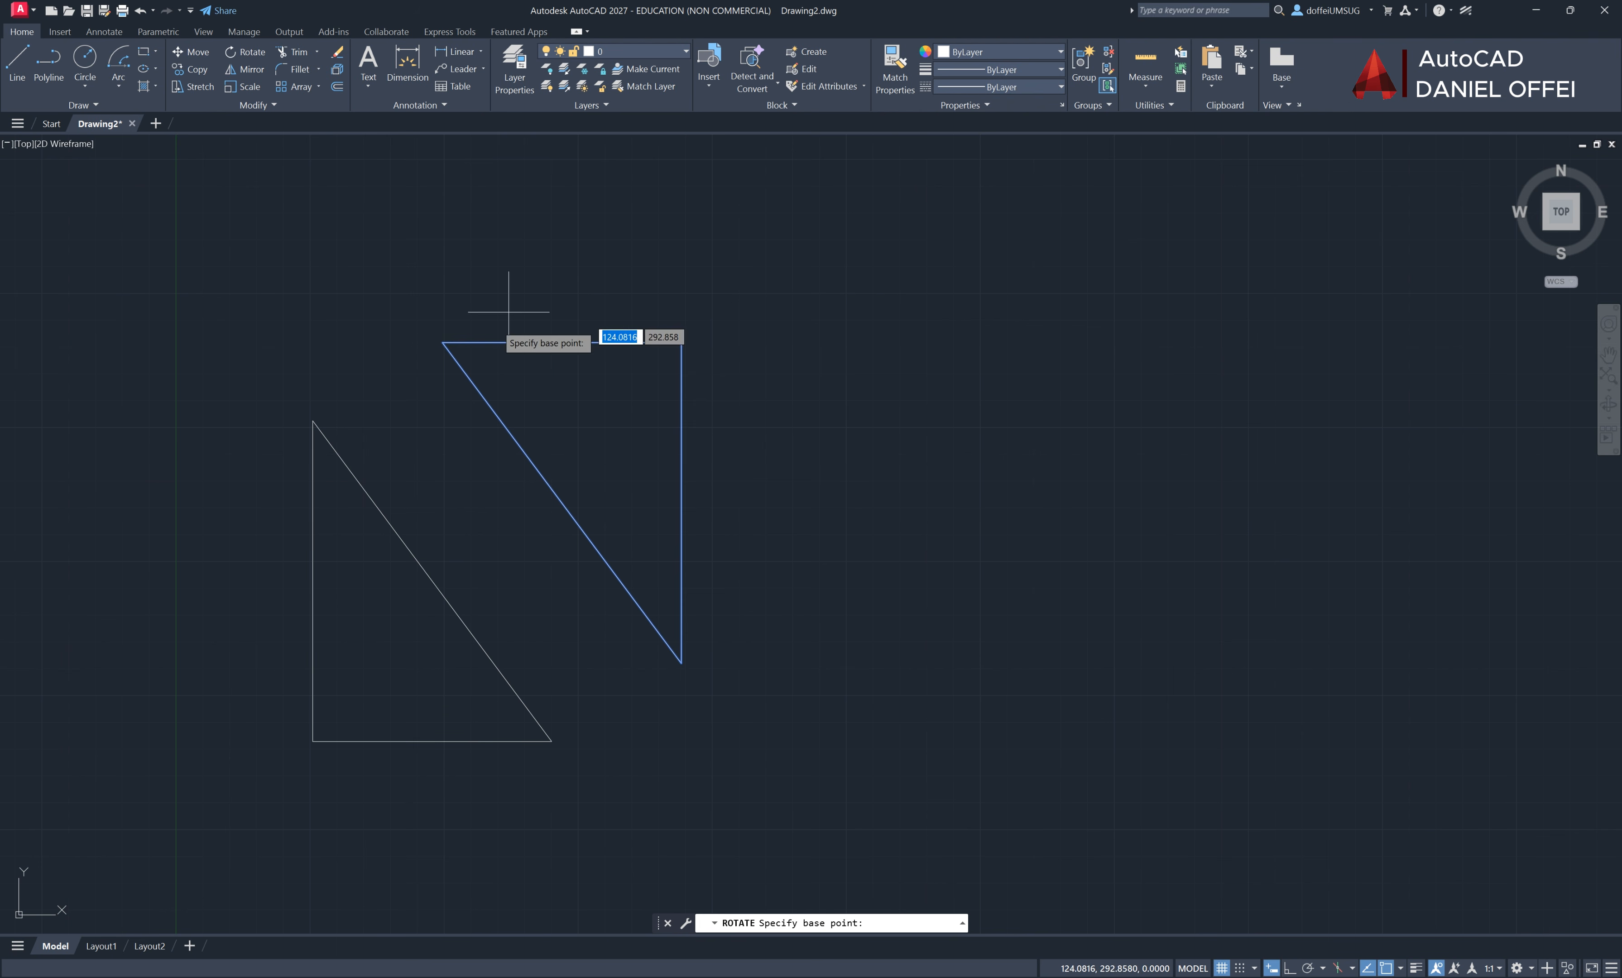
{"action": "left_click", "coordinate": [442, 342]}
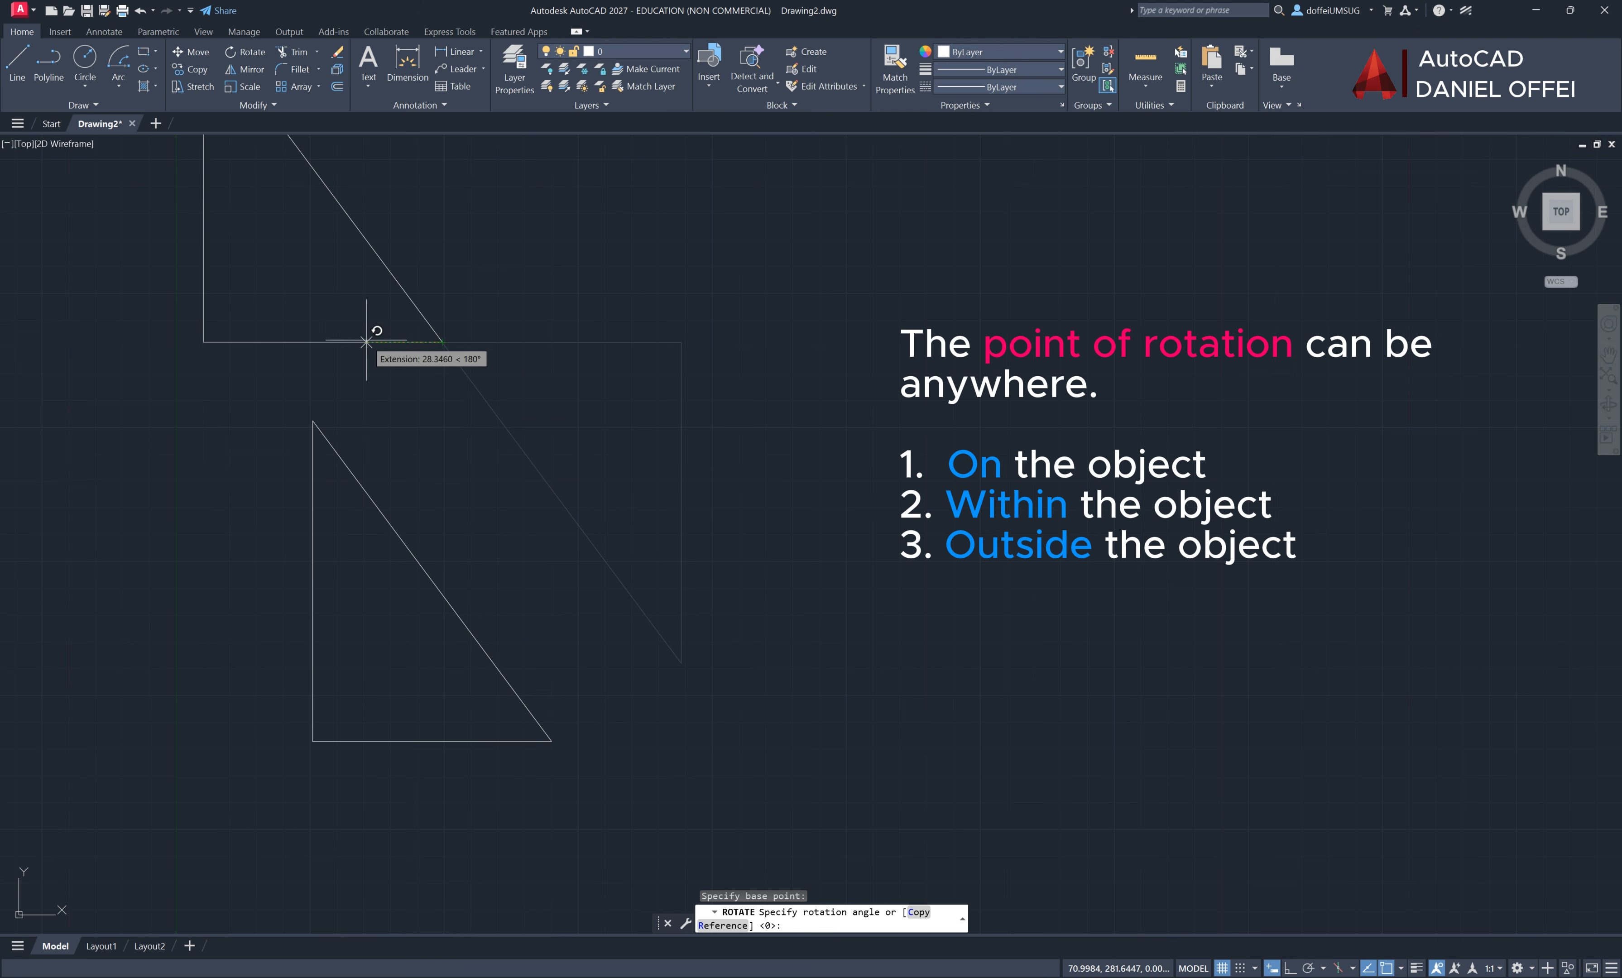
{"action": "left_click", "coordinate": [366, 342]}
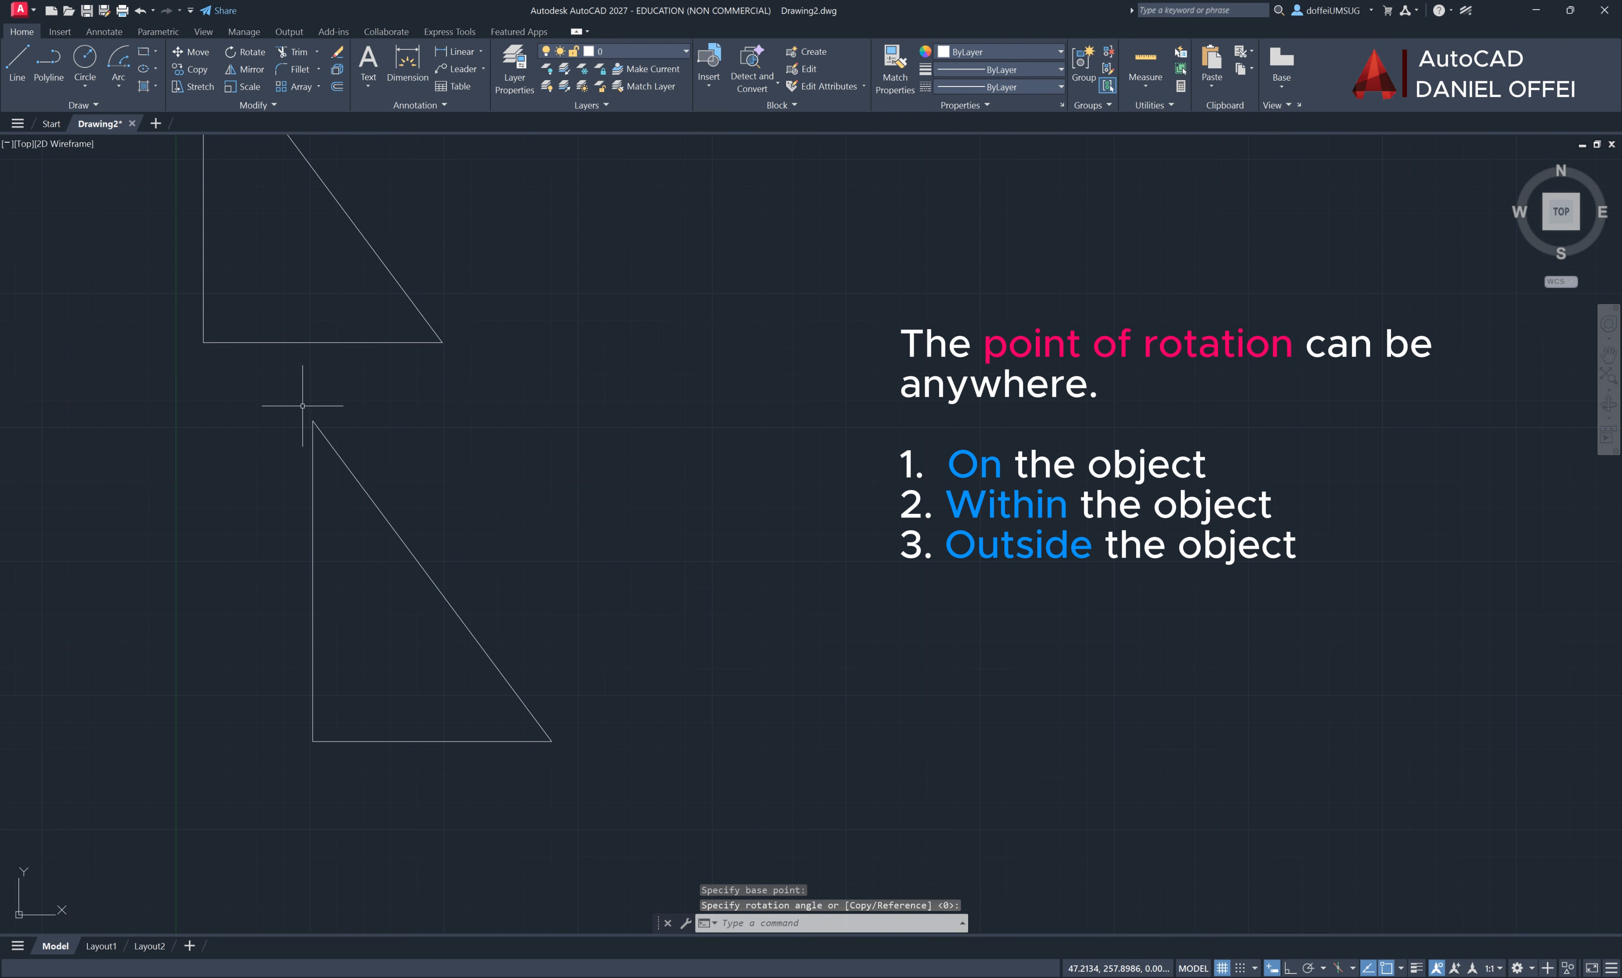
Rotate the lower triangle about 158° around a base point outside the object, up and to its right
{"action": "left_click", "coordinate": [417, 433]}
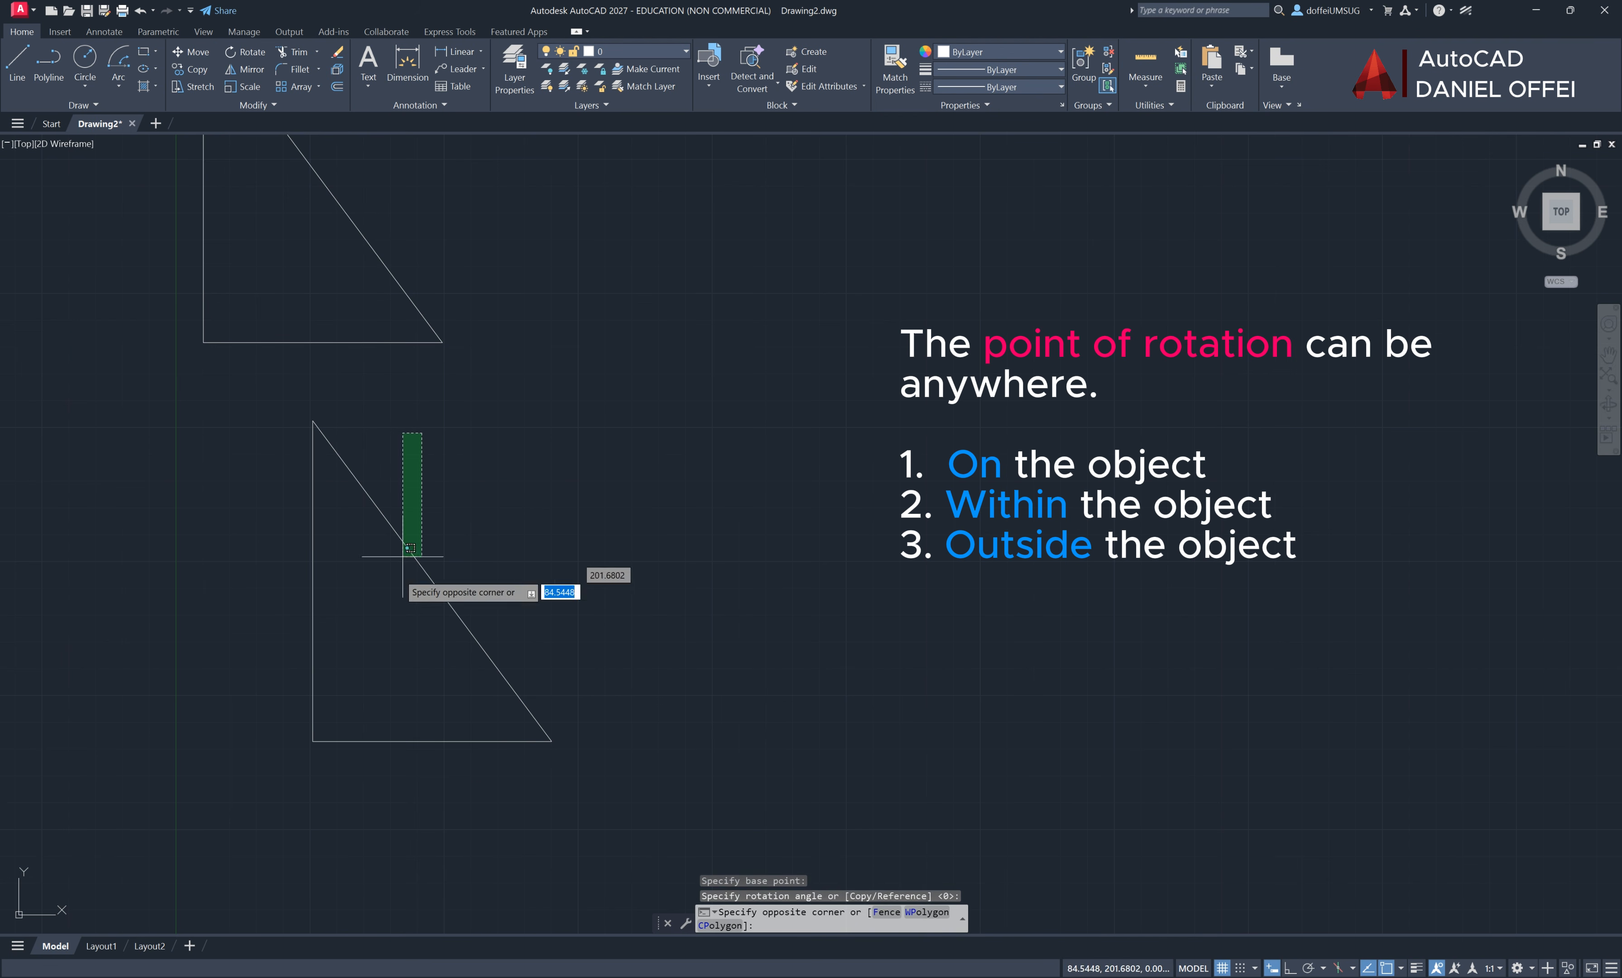
{"action": "left_click", "coordinate": [290, 768]}
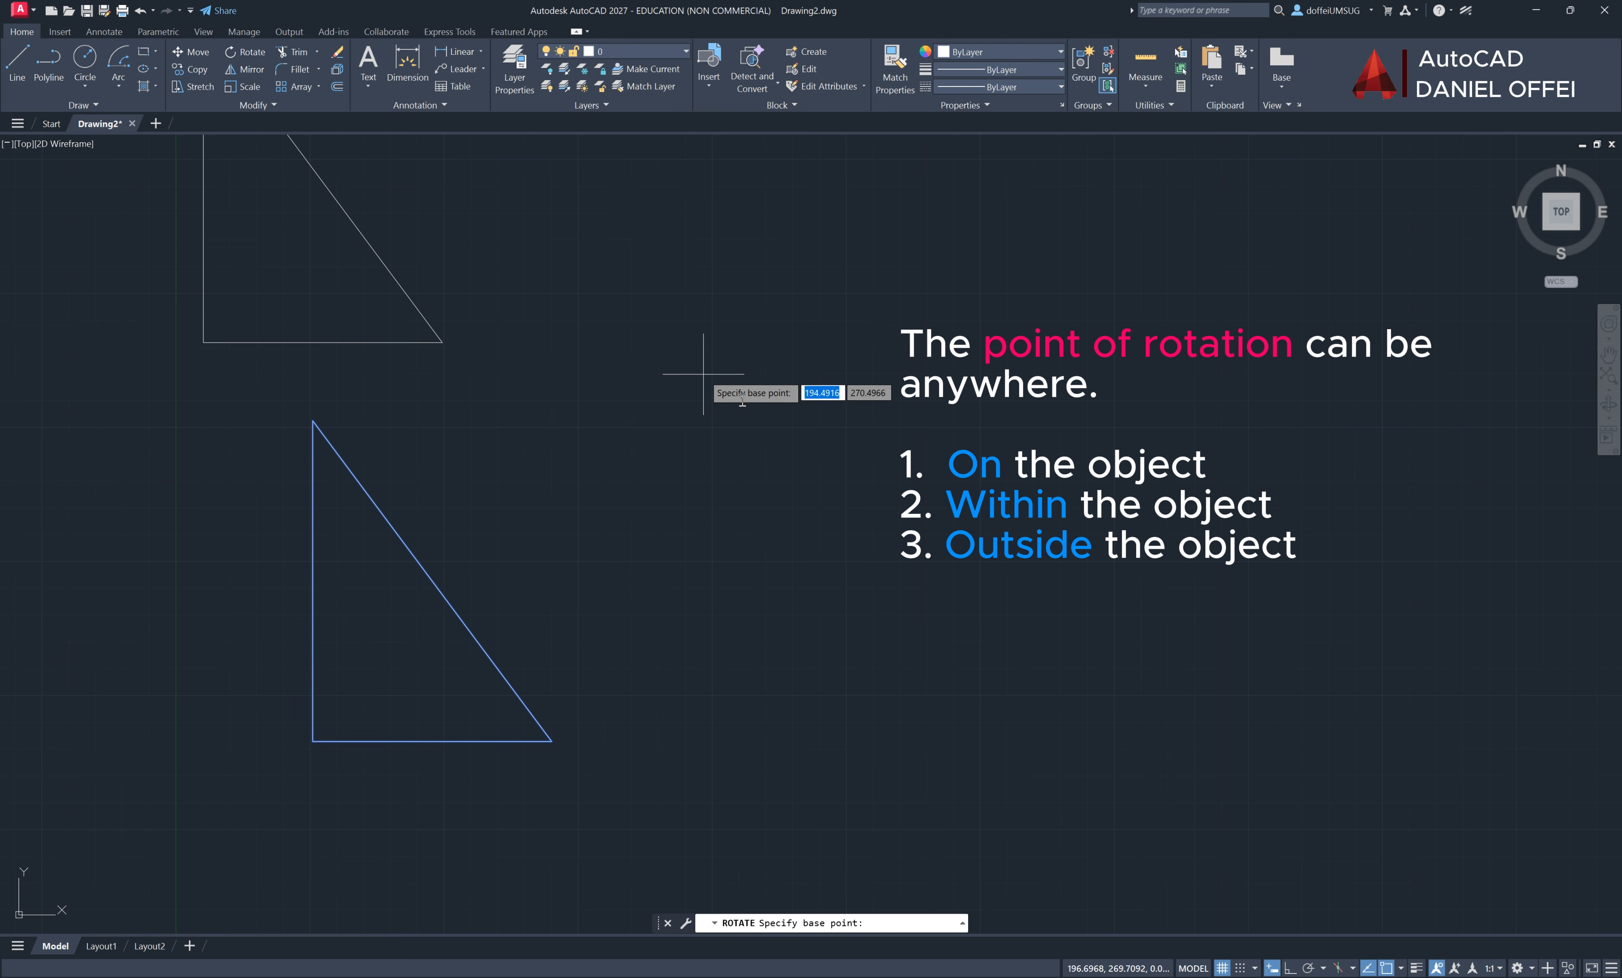
{"action": "left_click", "coordinate": [786, 408]}
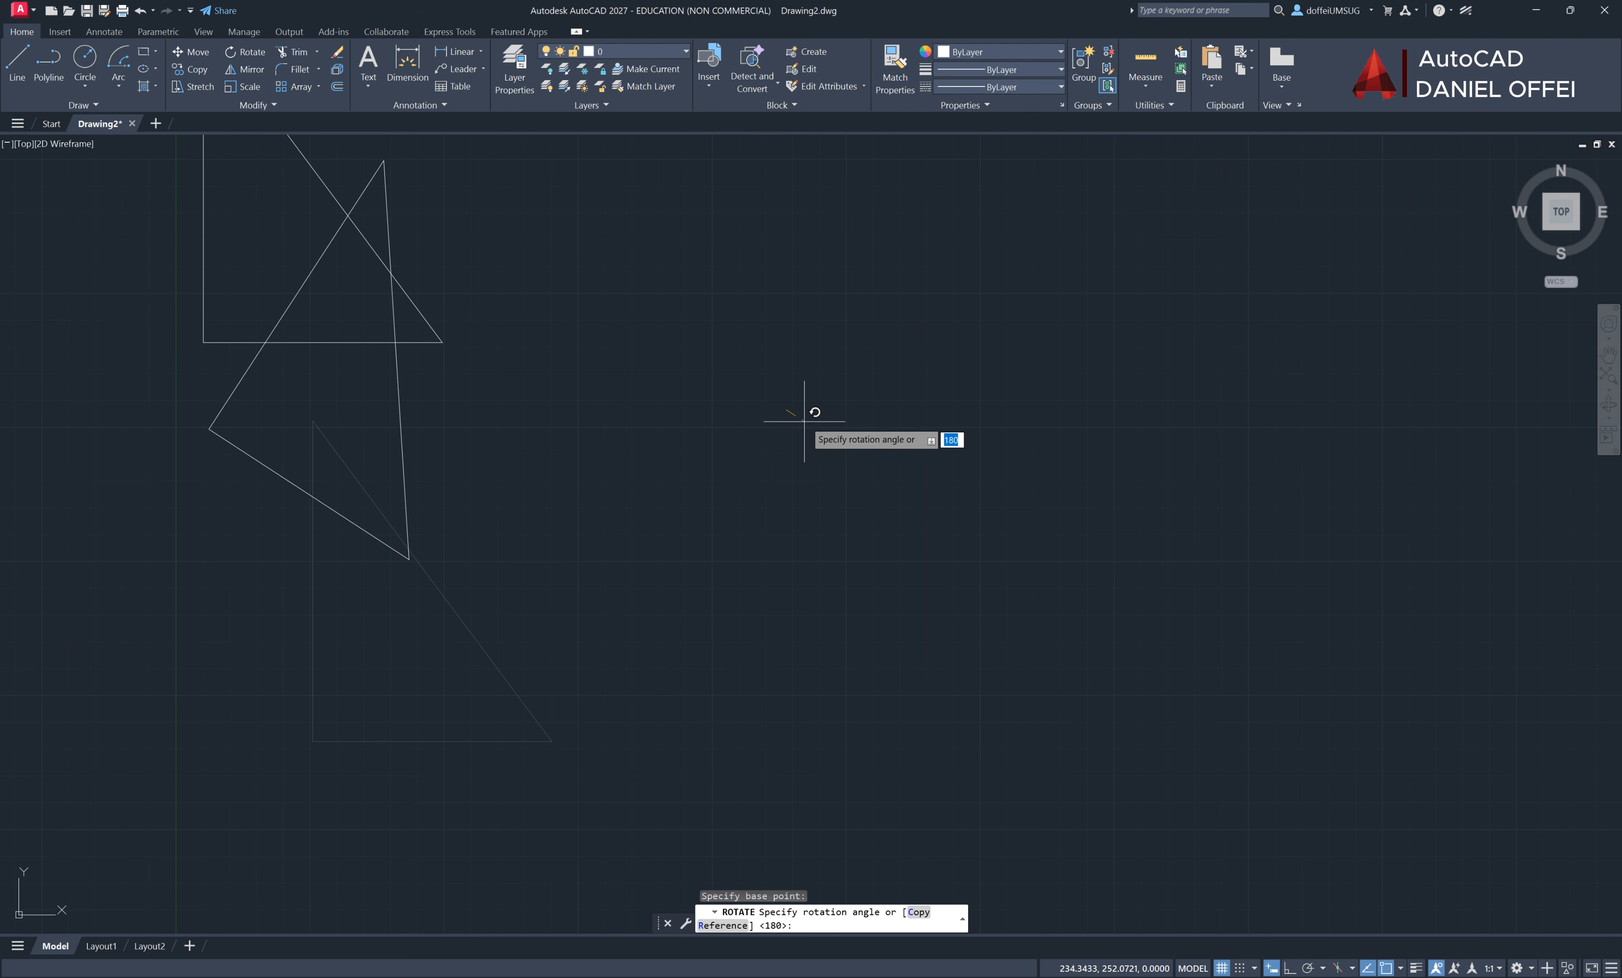
{"action": "scroll", "coordinate": [801, 419], "scroll_direction": "down", "scroll_amount": 4}
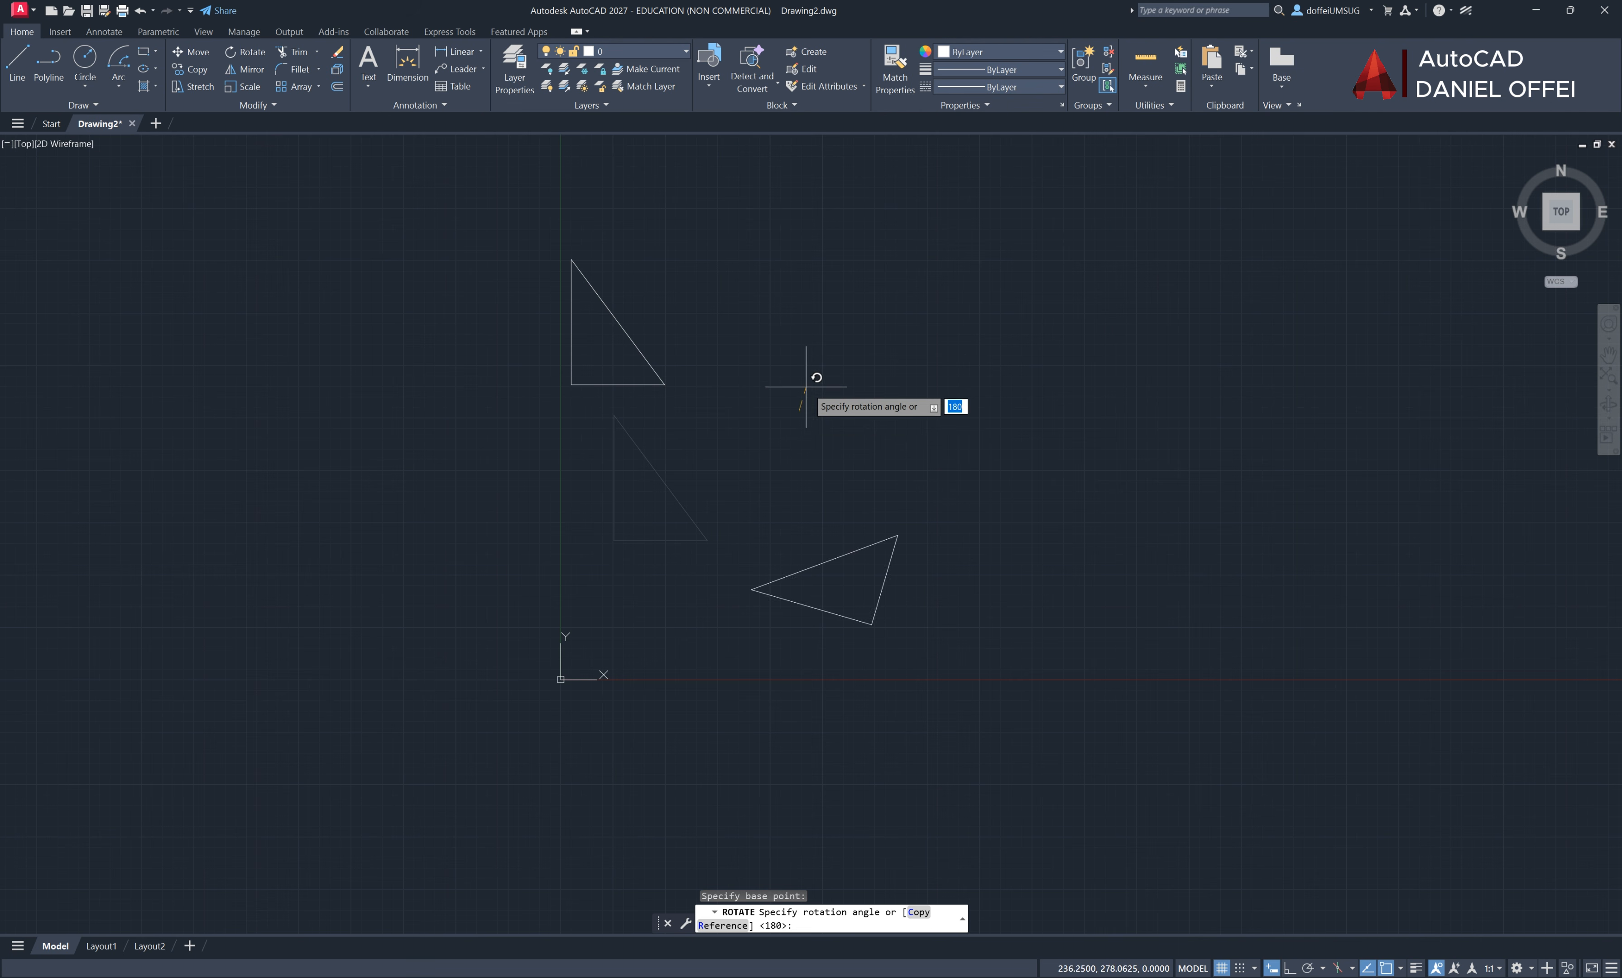
{"action": "left_click", "coordinate": [797, 409]}
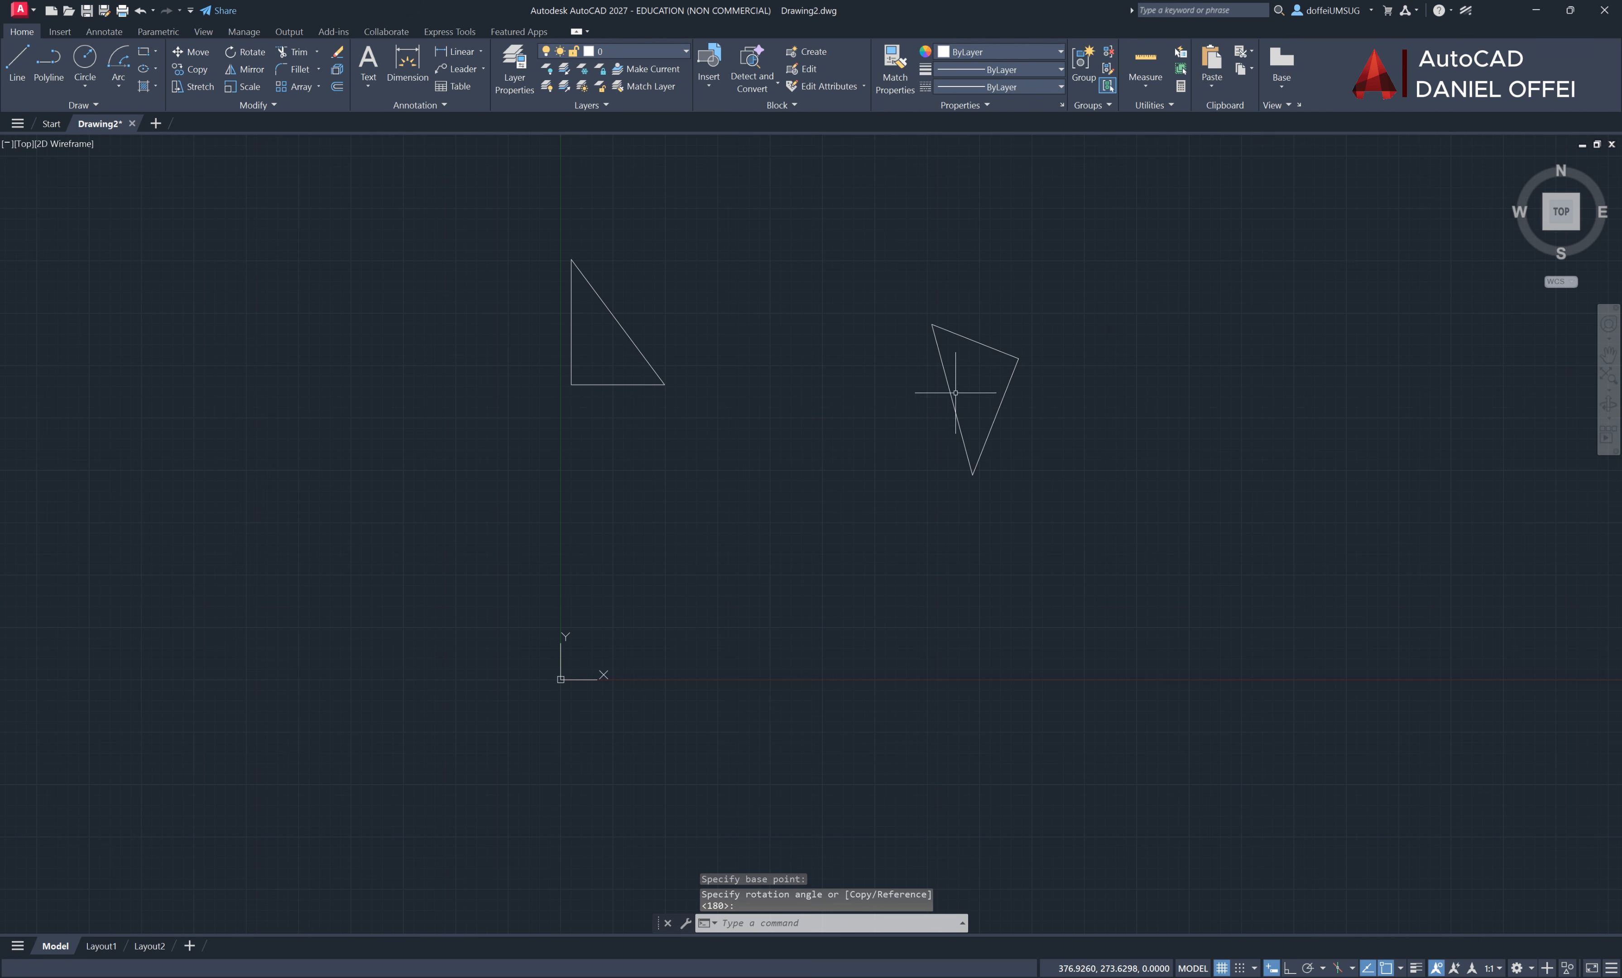
Rotate the right-hand triangle about its upper-left corner to a freehand angle, so that it hangs down and to the left of that corner
{"action": "left_click", "coordinate": [250, 52]}
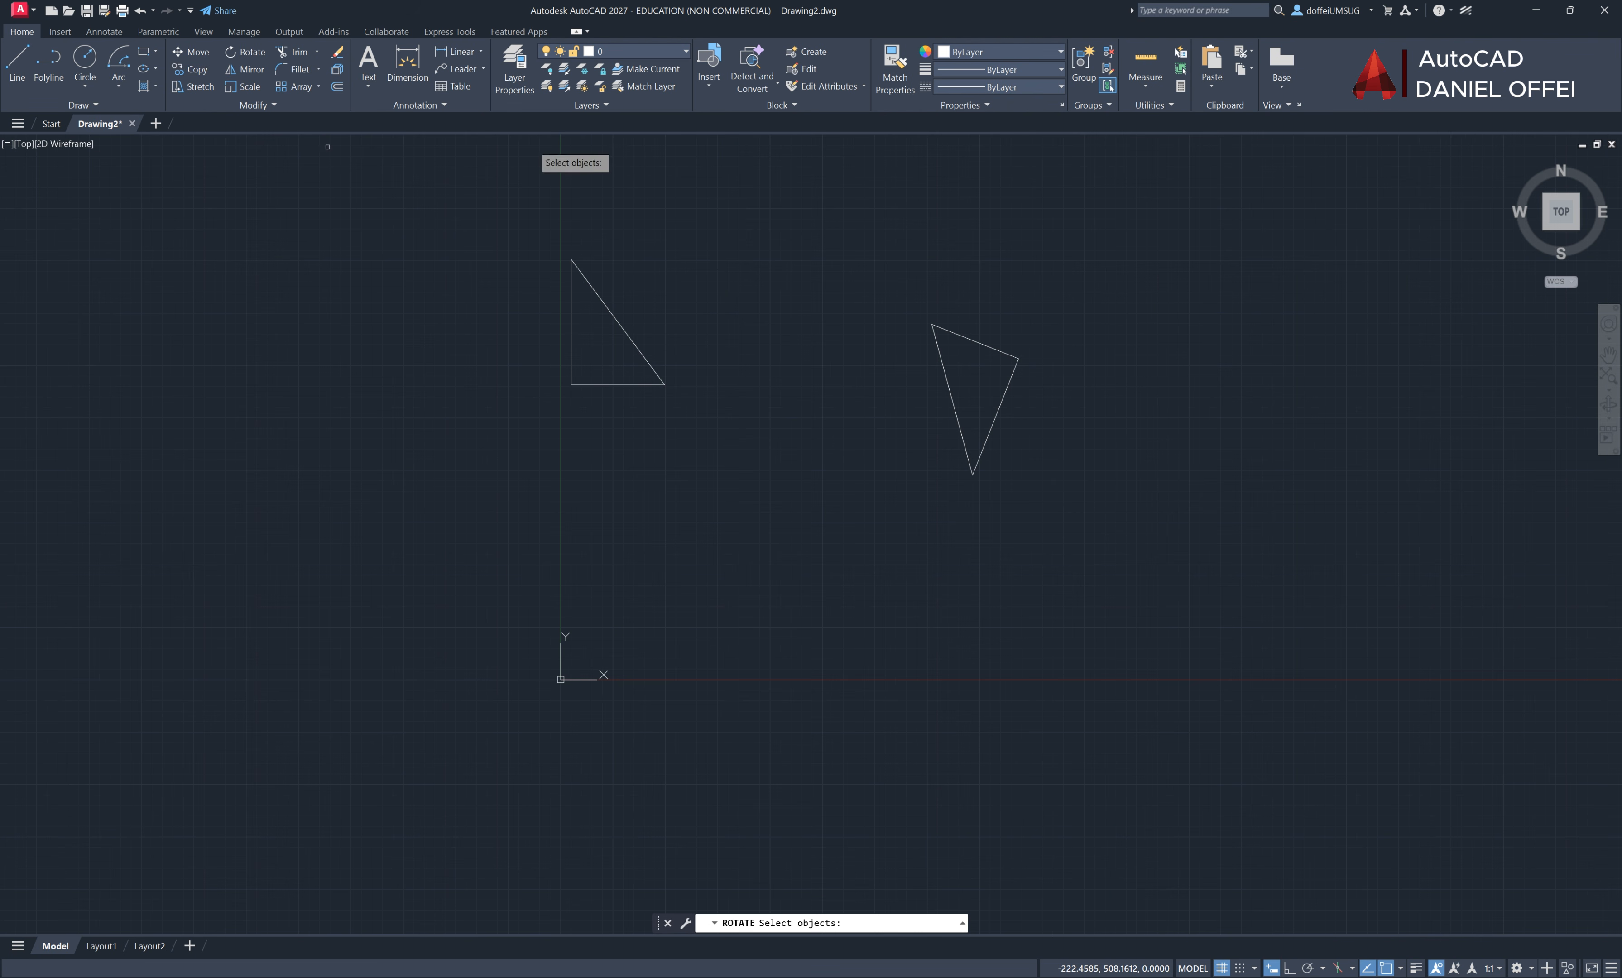
{"action": "left_click_drag", "start_coordinate": [1054, 323], "coordinate": [956, 422]}
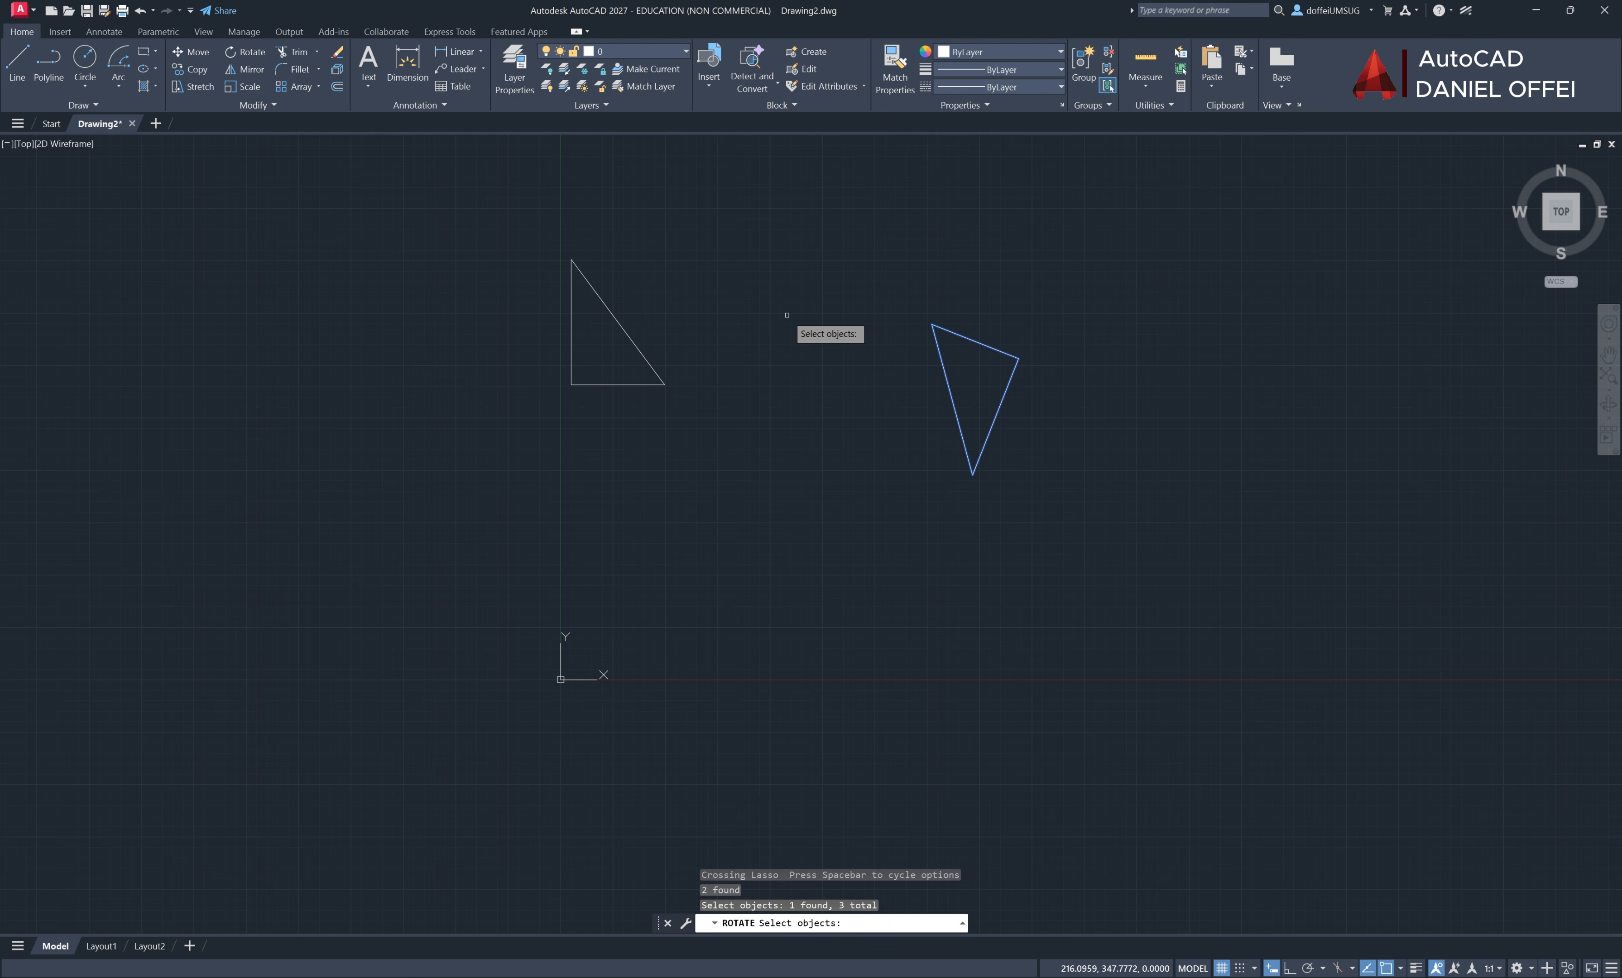
{"action": "key", "text": "Return"}
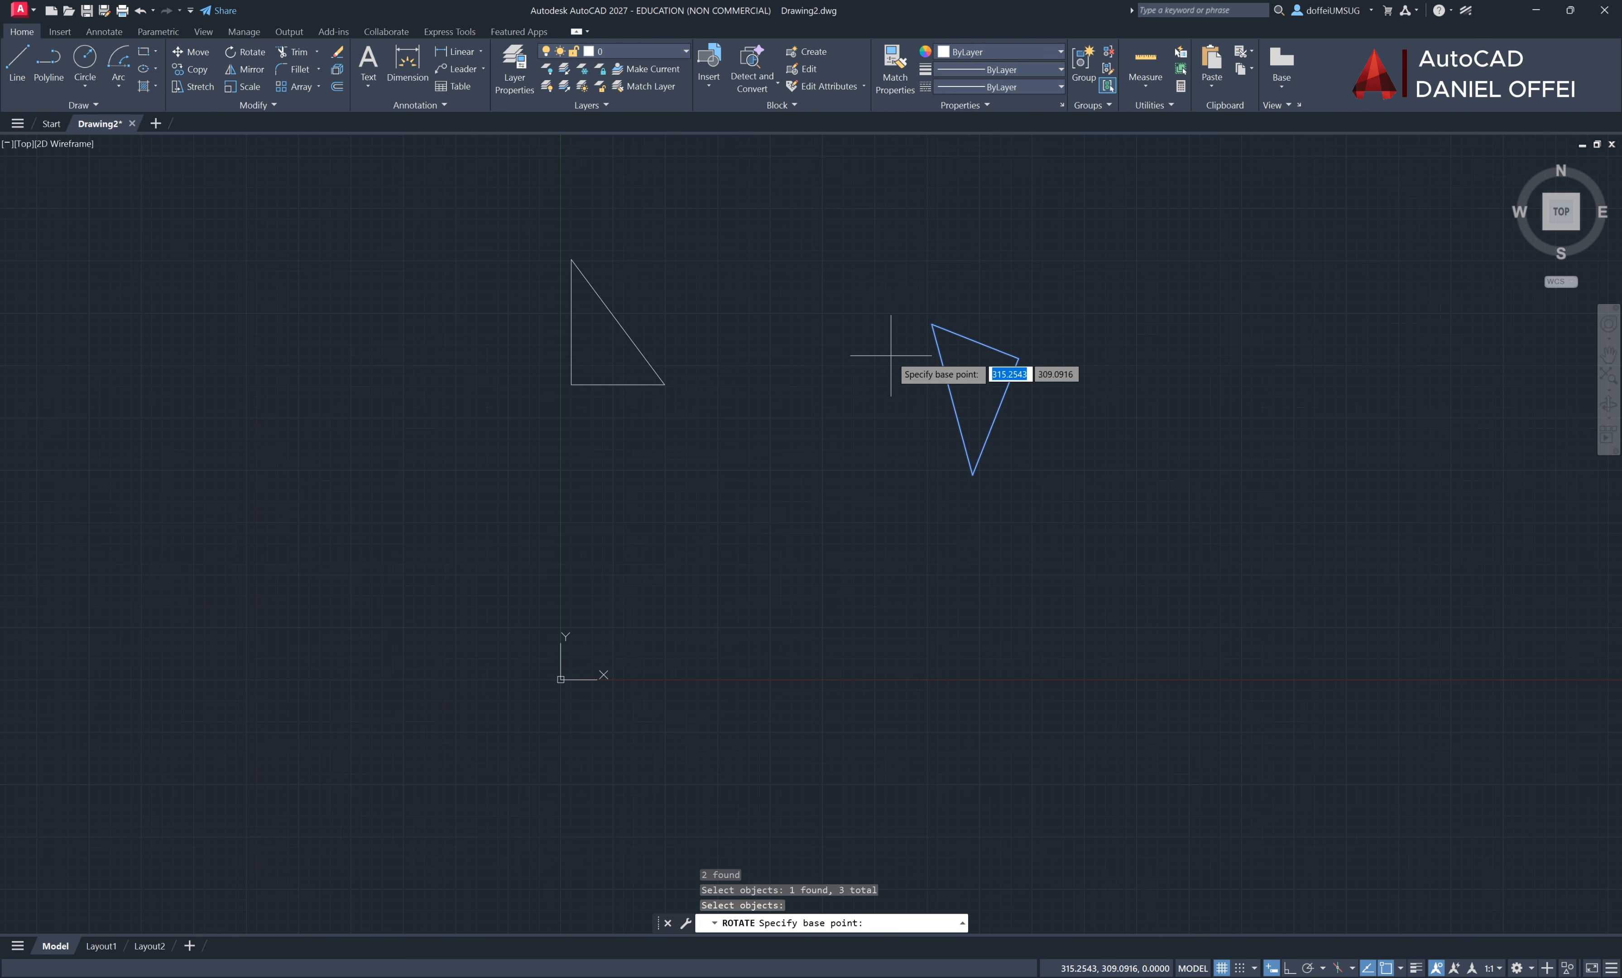
{"action": "left_click", "coordinate": [932, 323]}
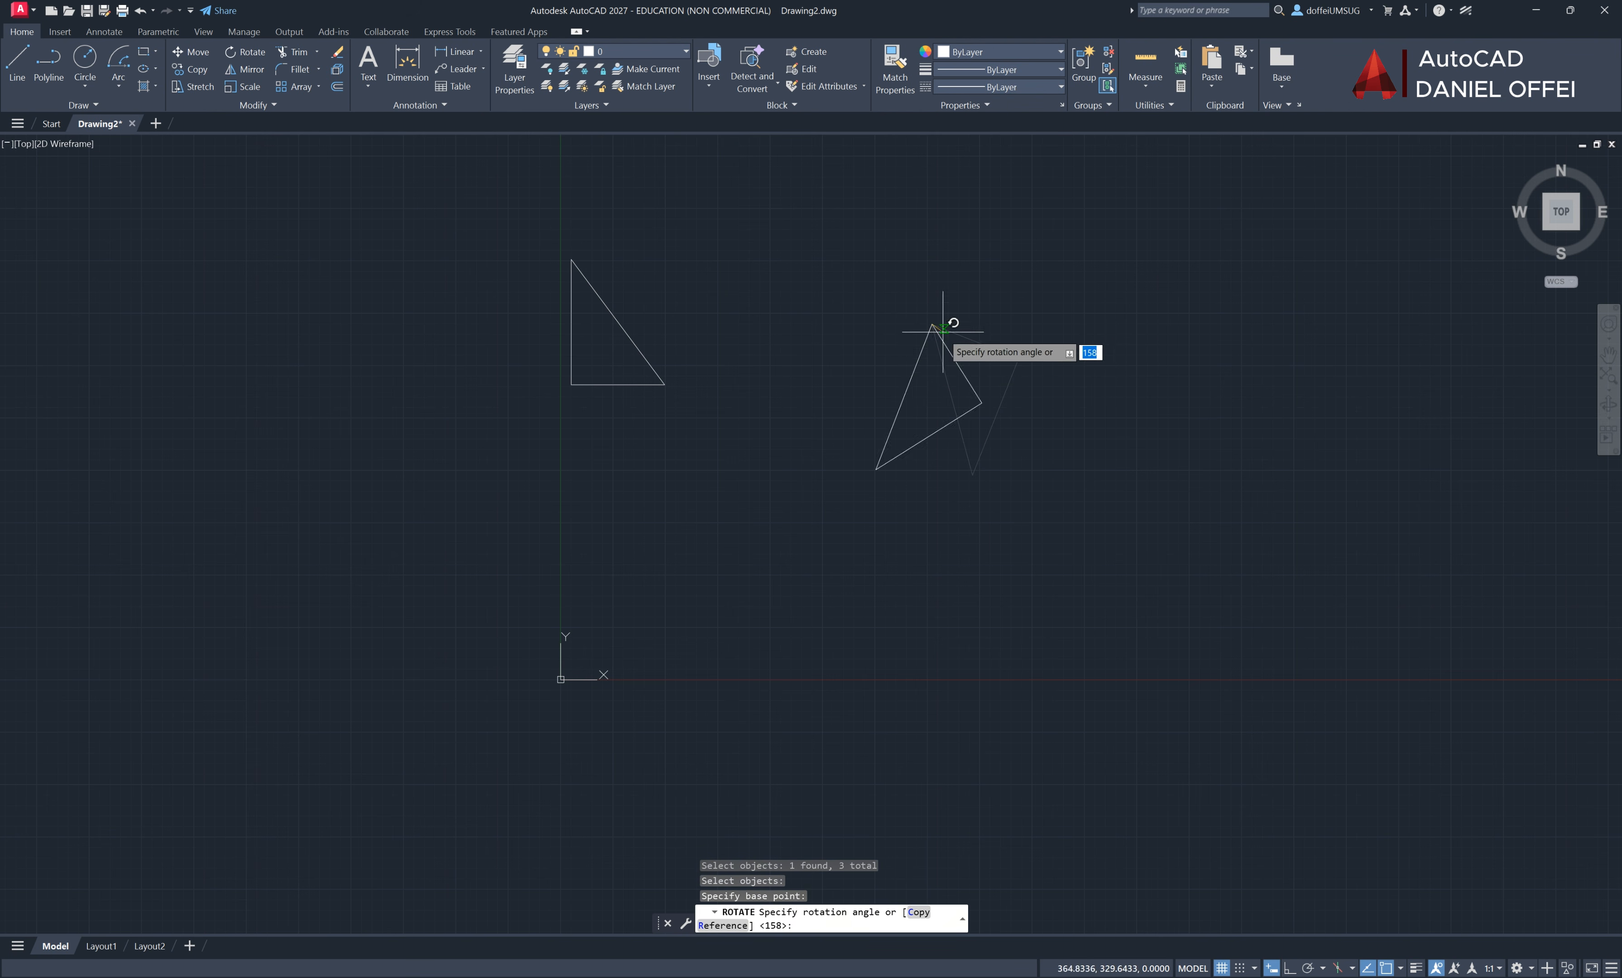
{"action": "left_click", "coordinate": [935, 320]}
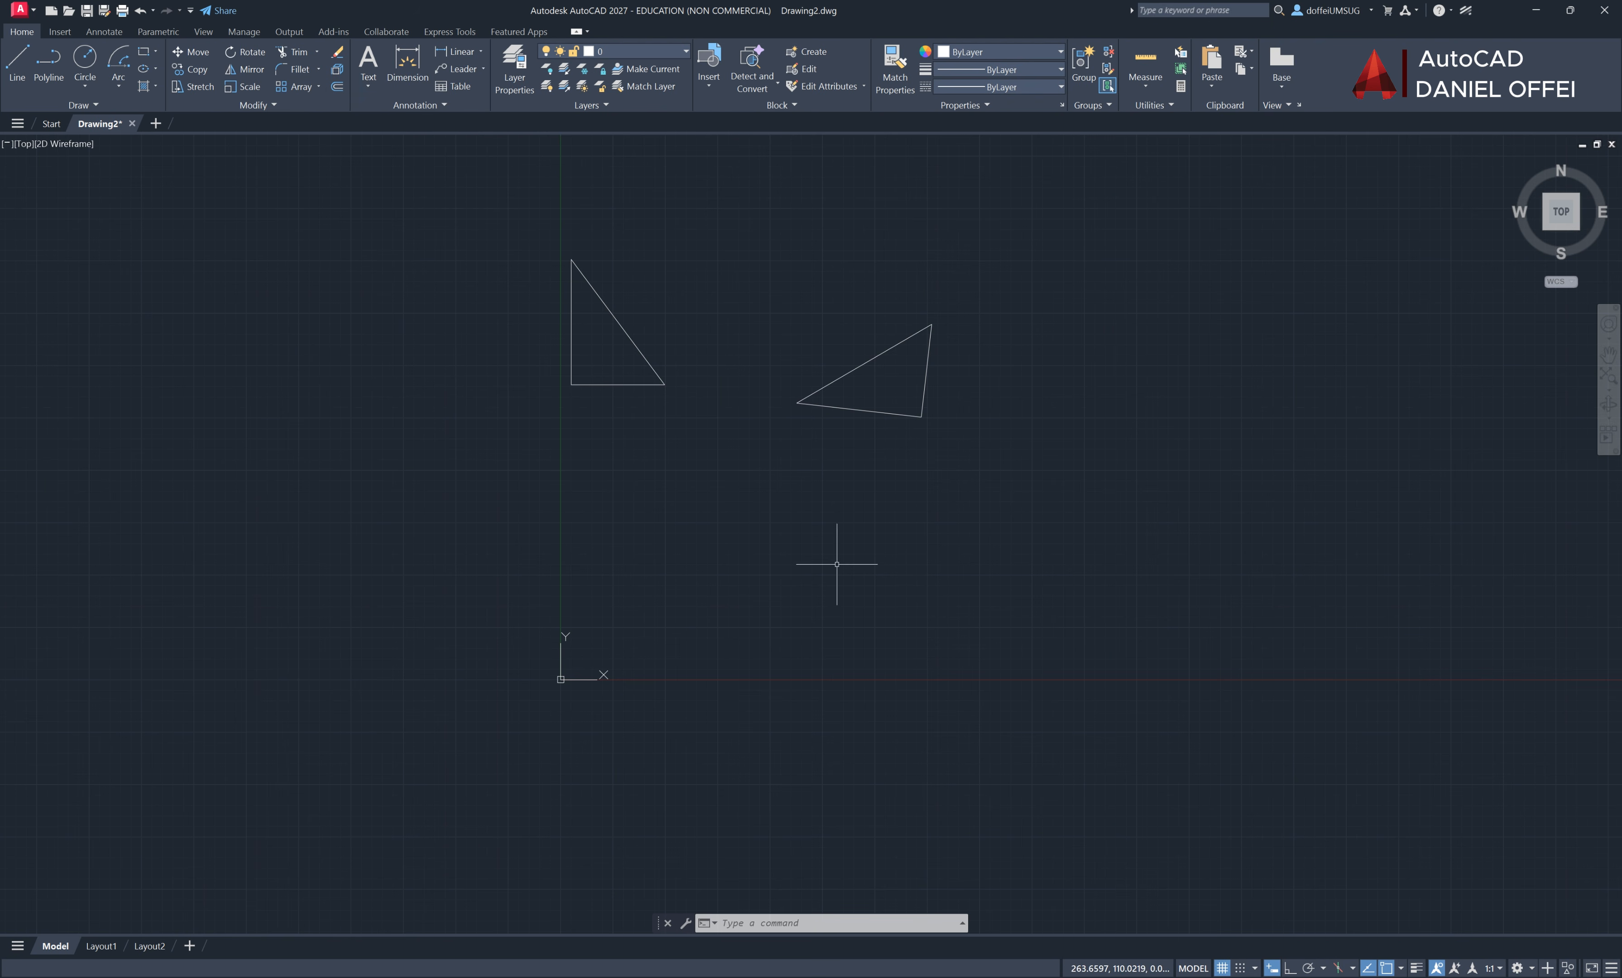
Draw a closed polyline of half an aircraft outline right of the triangles, with a straight base about 764 long and a wing and tail above
{"action": "middle_click_drag", "start_coordinate": [945, 557], "coordinate": [394, 550]}
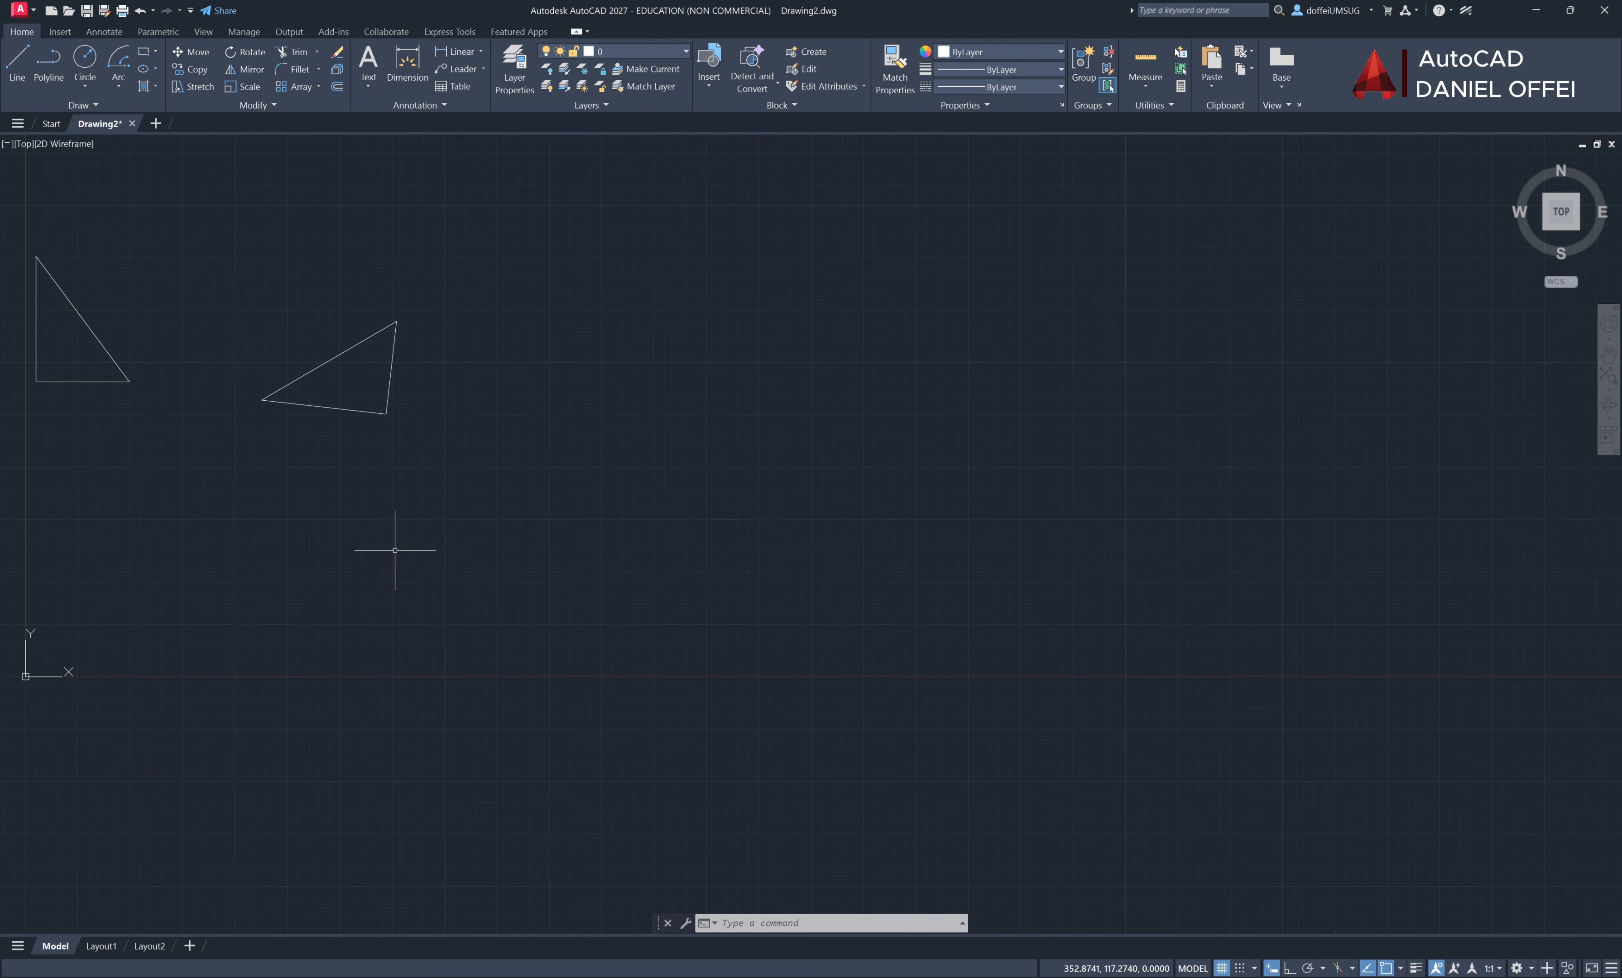
{"action": "type", "text": "l"}
{"action": "key", "text": "Return"}
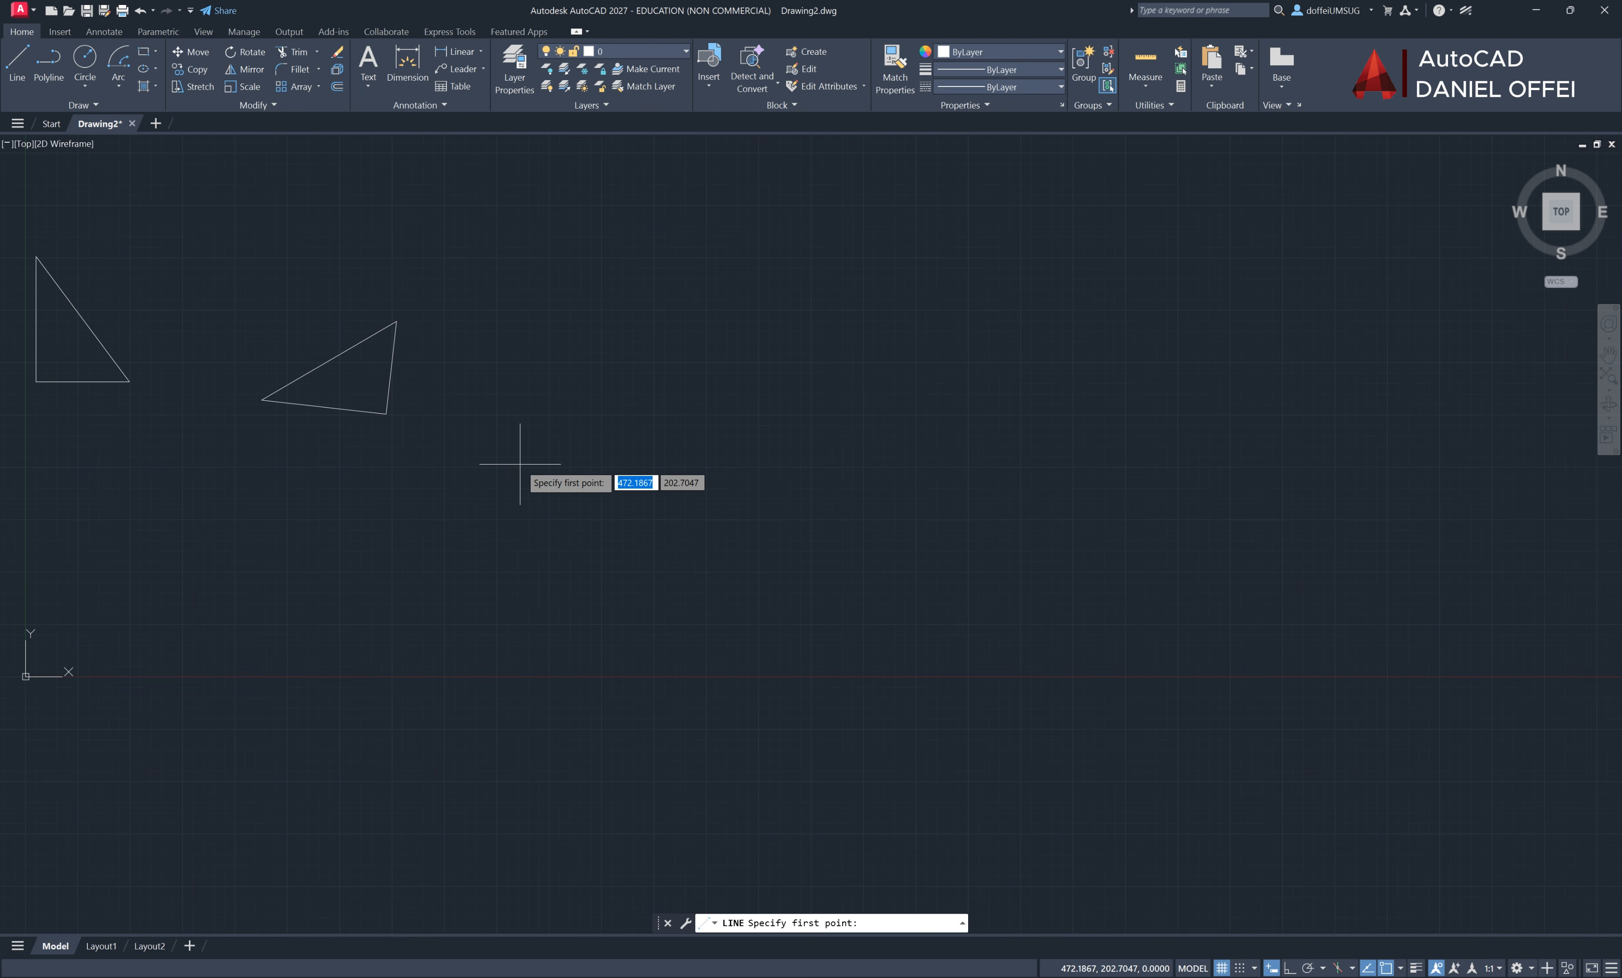
{"action": "left_click", "coordinate": [52, 64]}
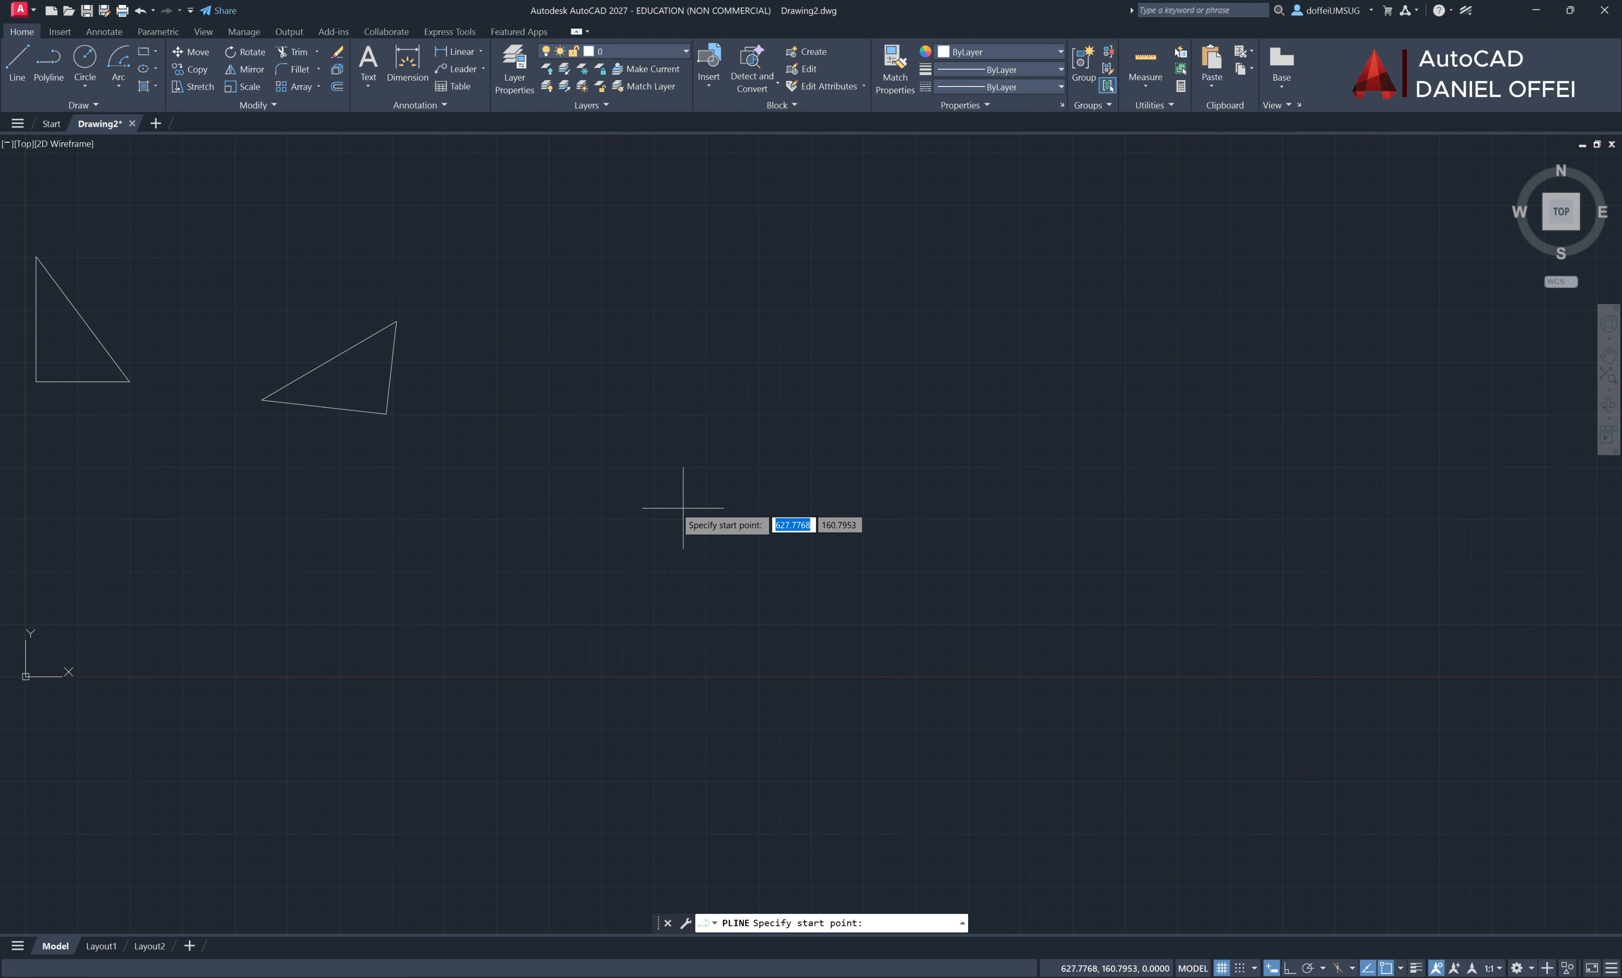
{"action": "left_click", "coordinate": [601, 465]}
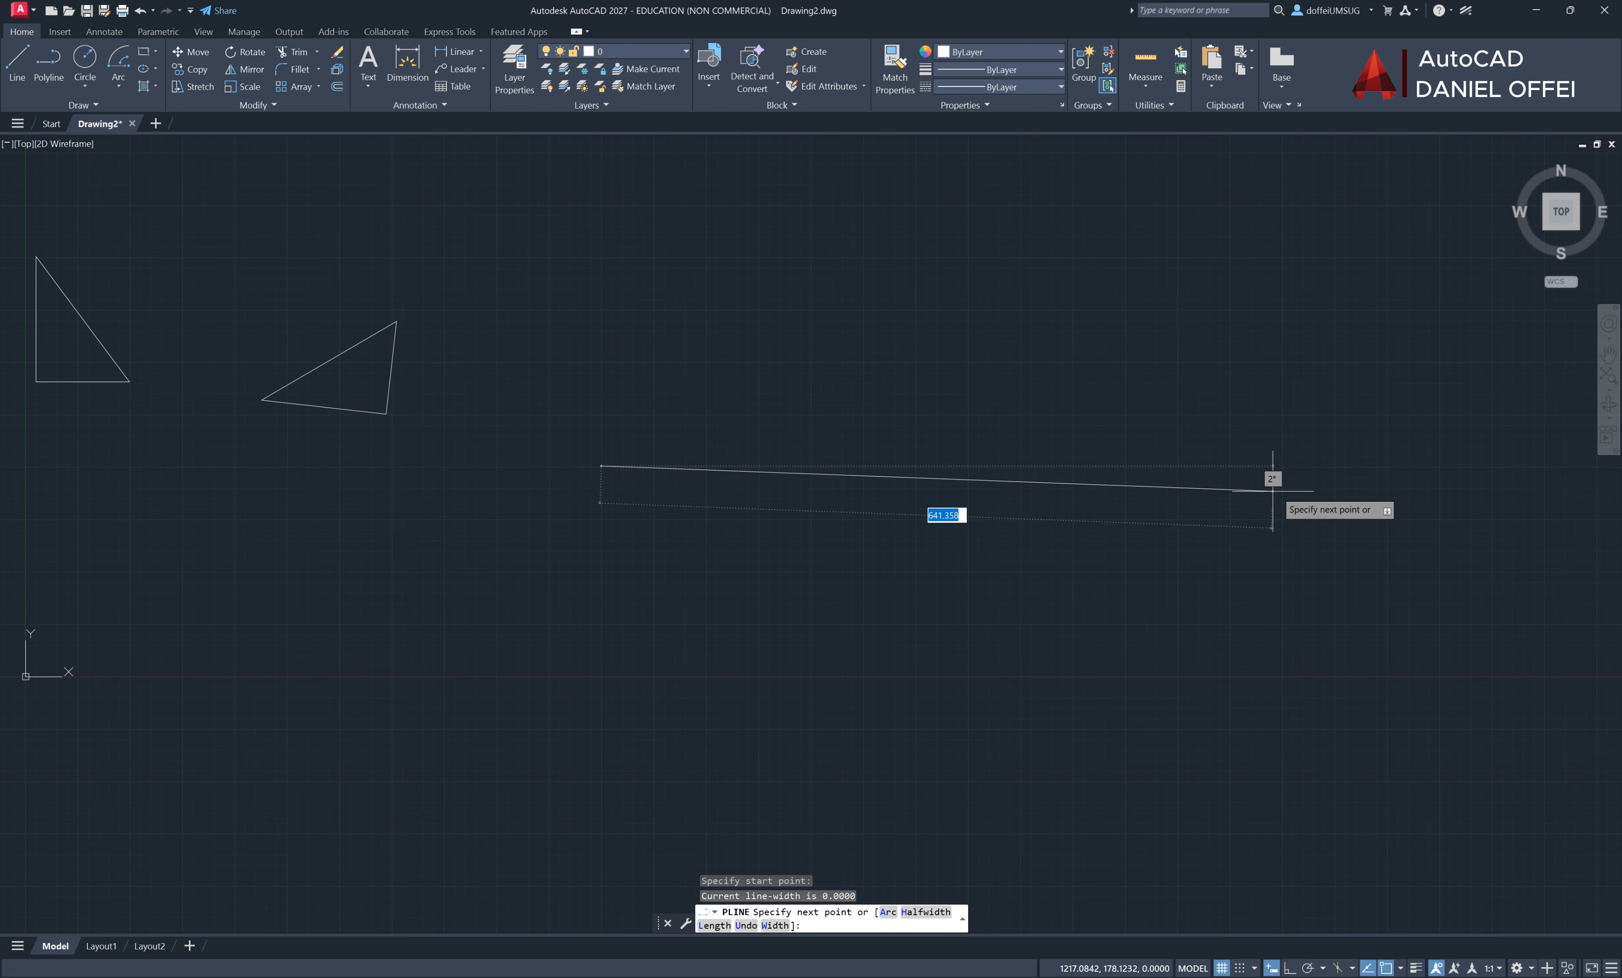
{"action": "left_click", "coordinate": [1400, 466]}
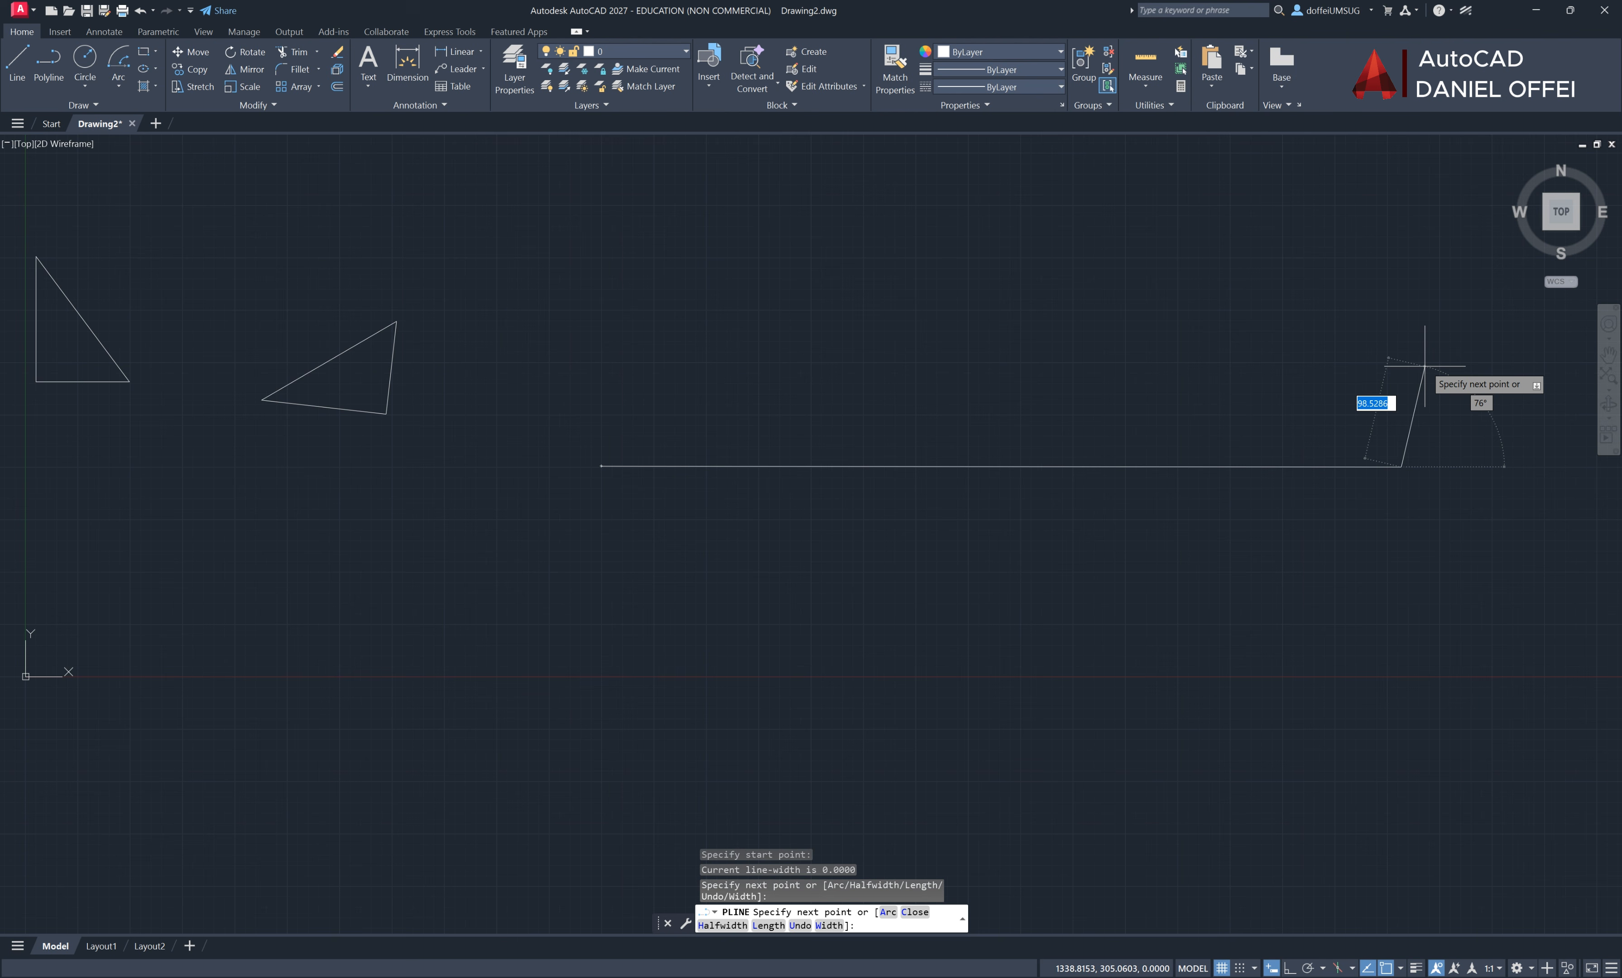
{"action": "left_click", "coordinate": [1456, 320]}
{"action": "left_click", "coordinate": [1292, 316]}
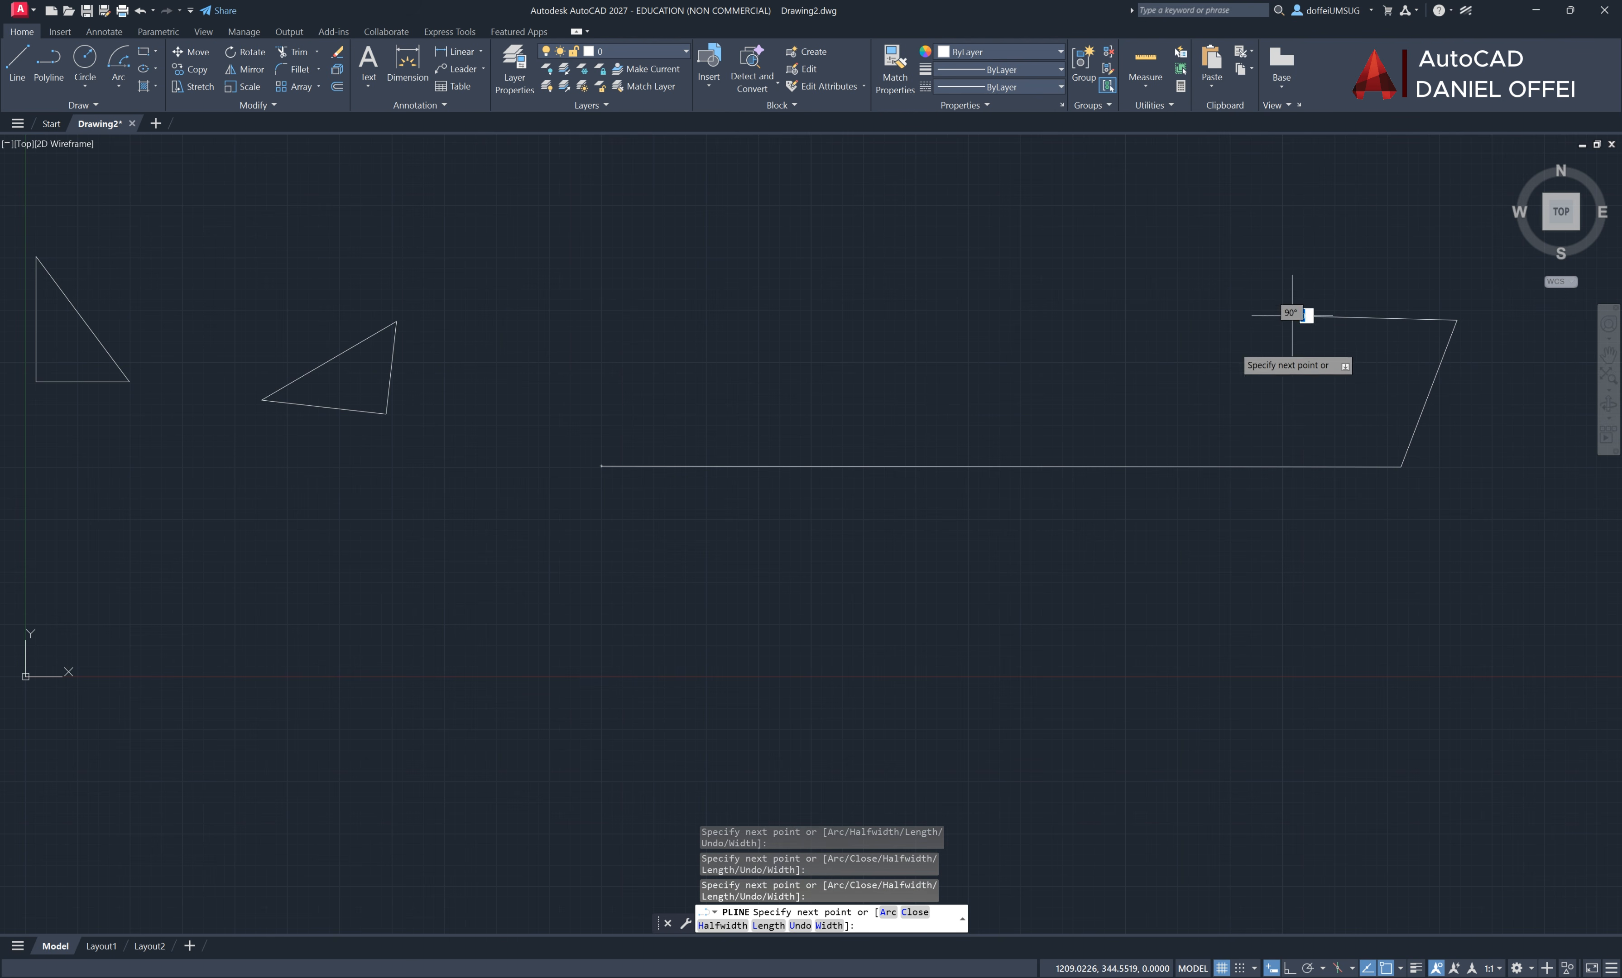
{"action": "left_click", "coordinate": [1171, 389]}
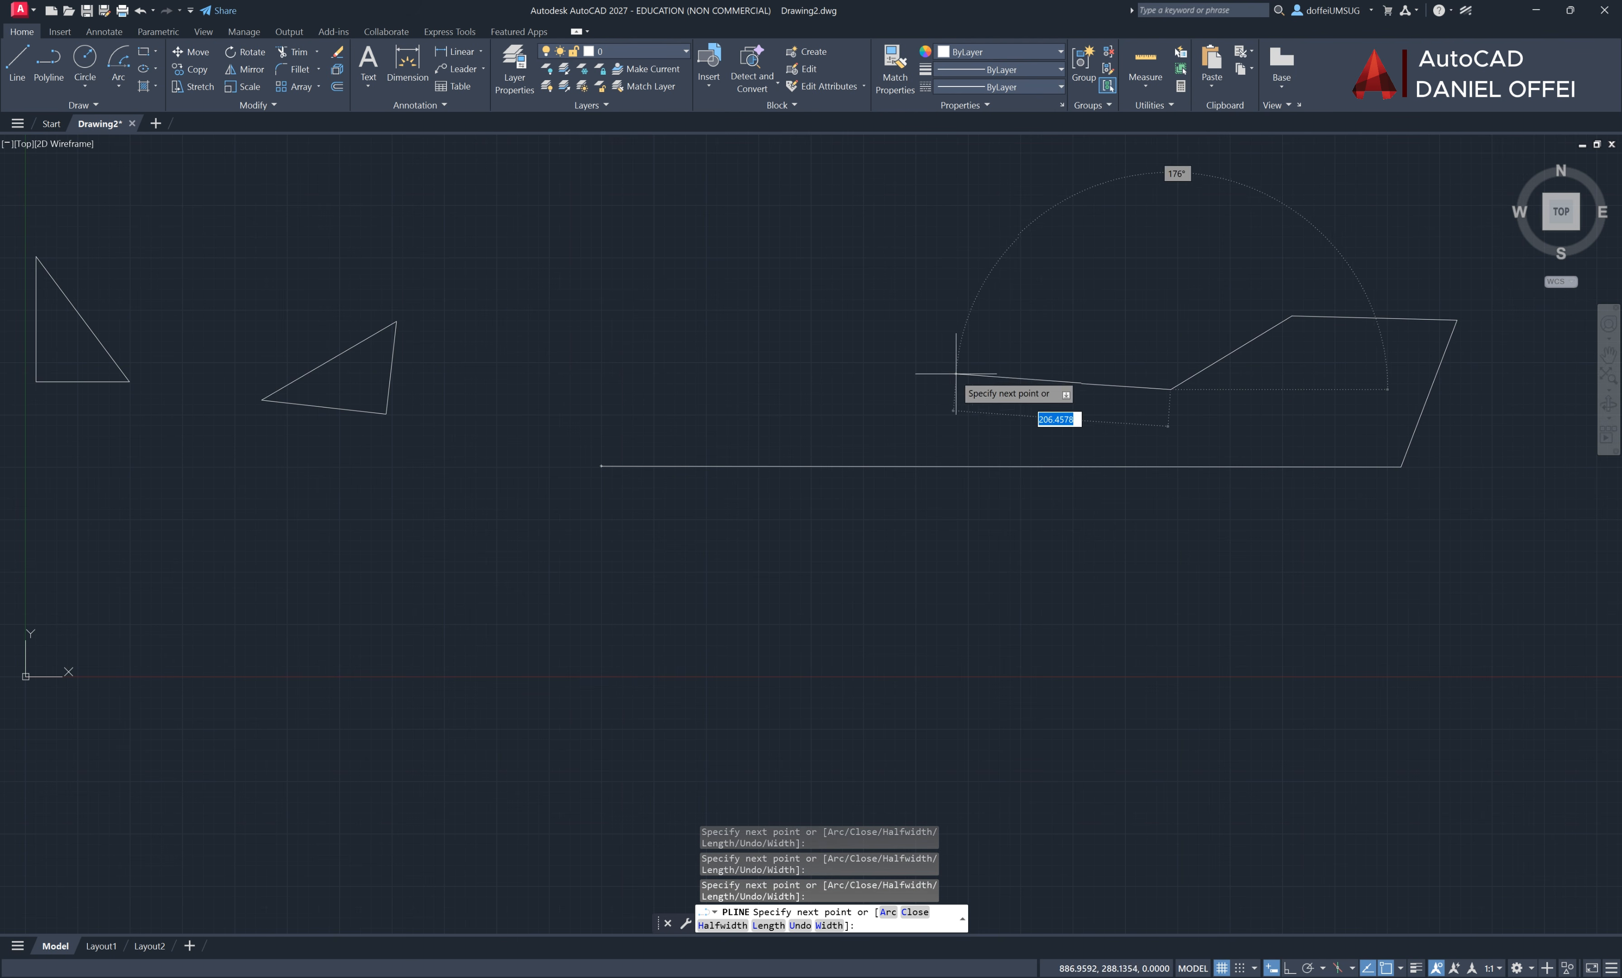
{"action": "left_click", "coordinate": [939, 393]}
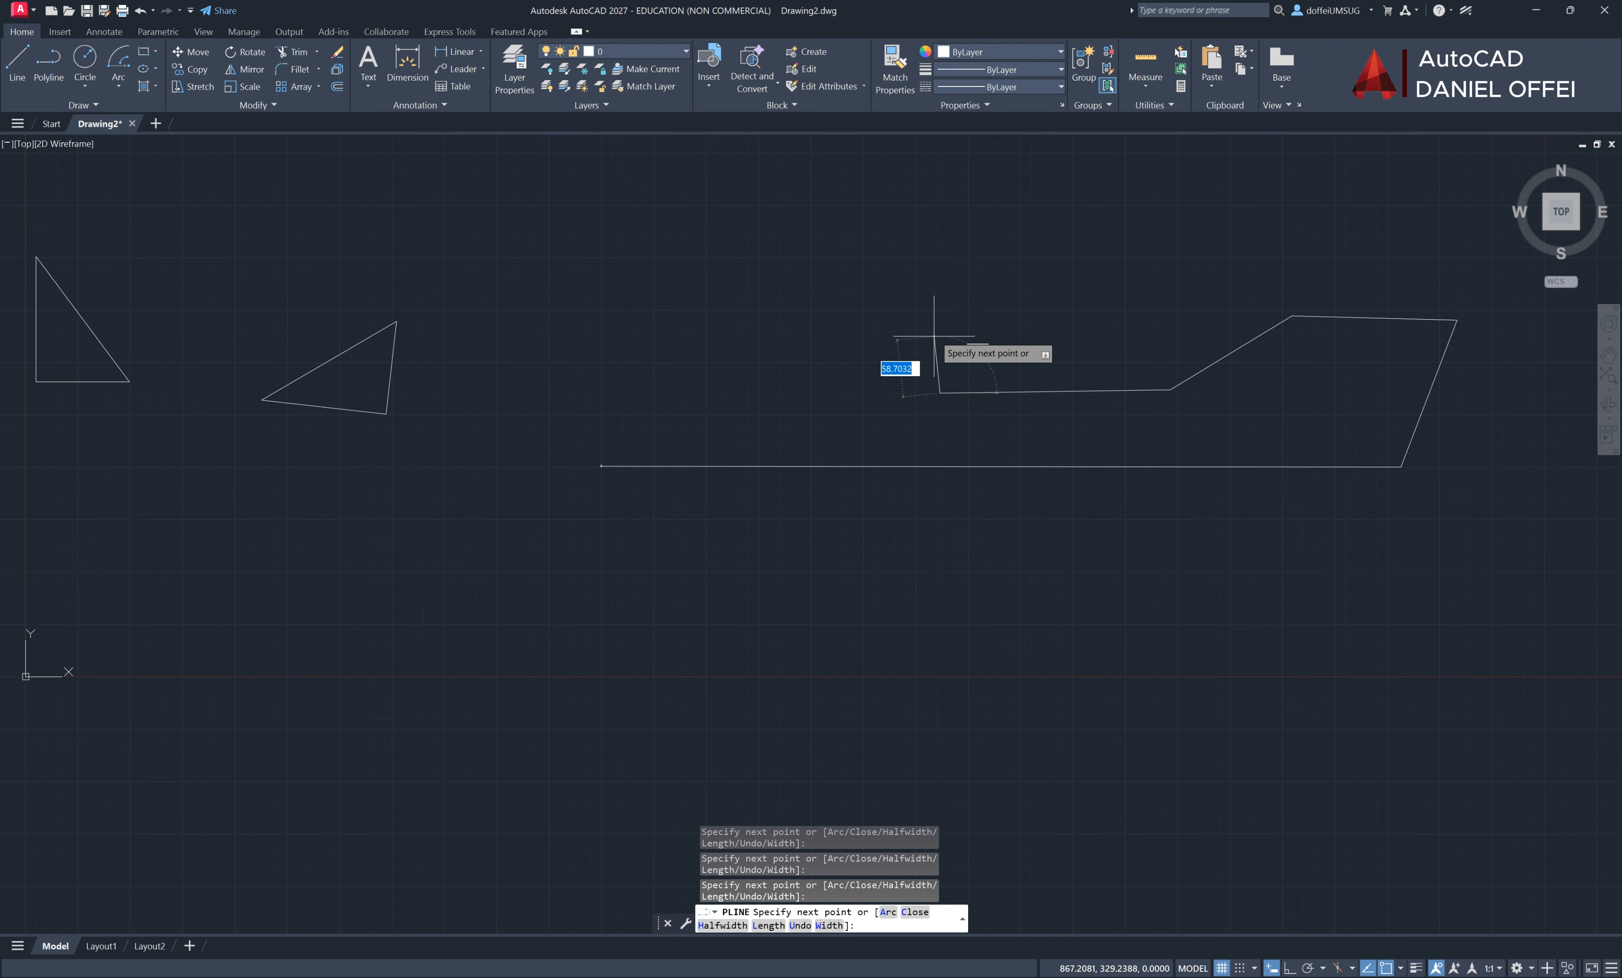
{"action": "left_click", "coordinate": [940, 279]}
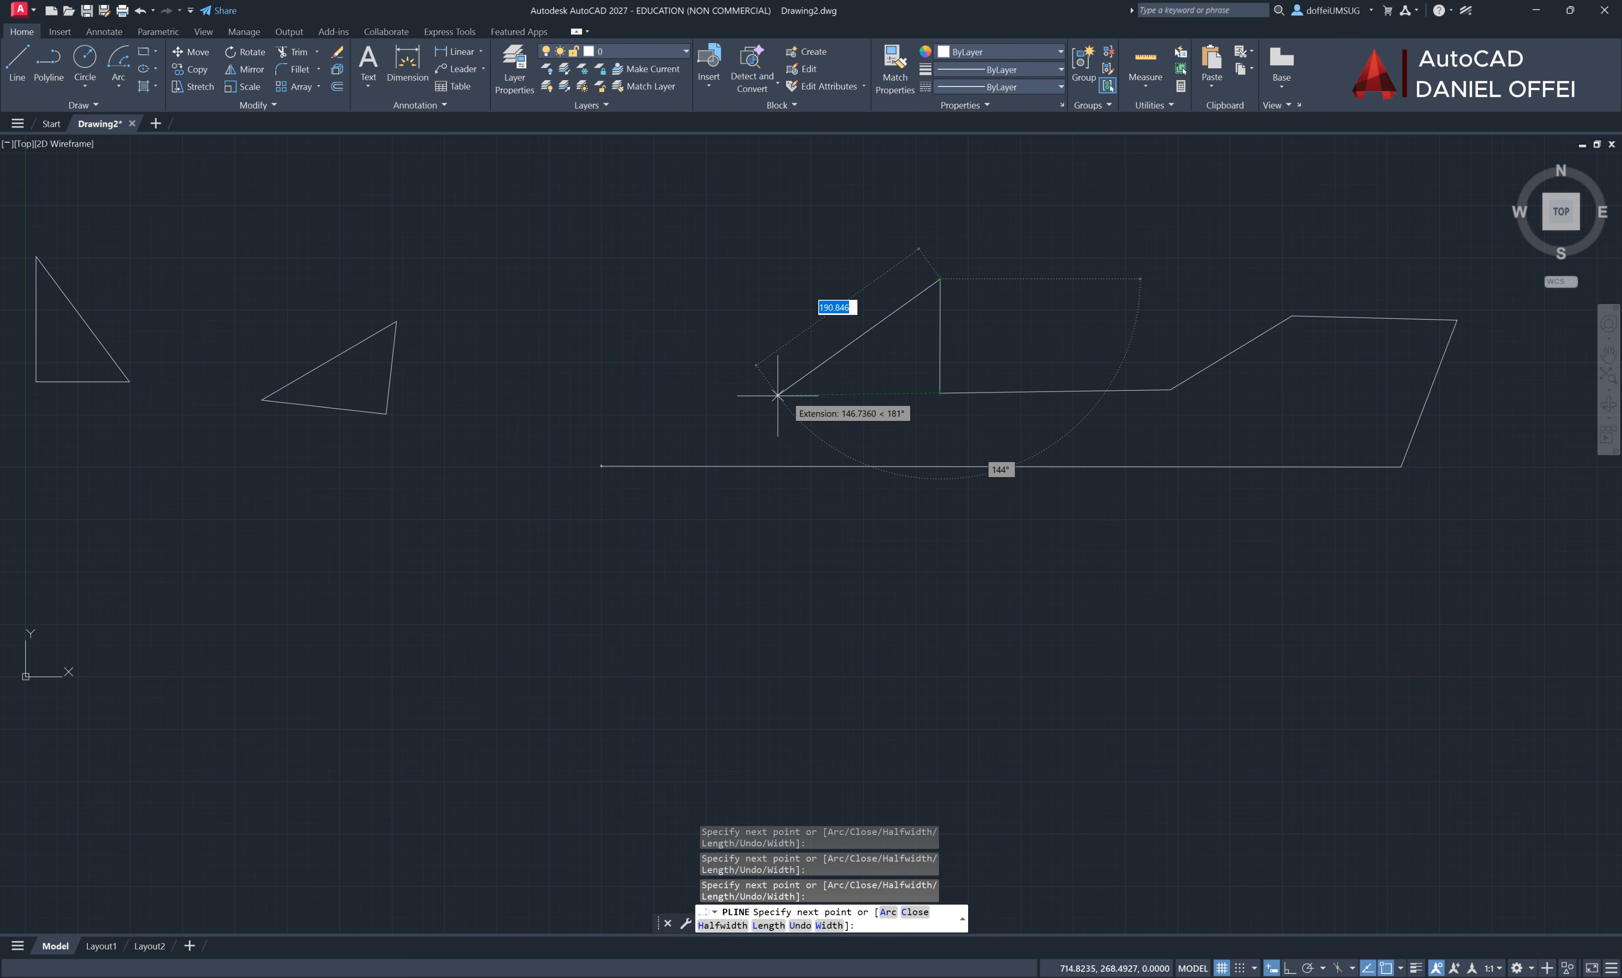
{"action": "left_click", "coordinate": [763, 397]}
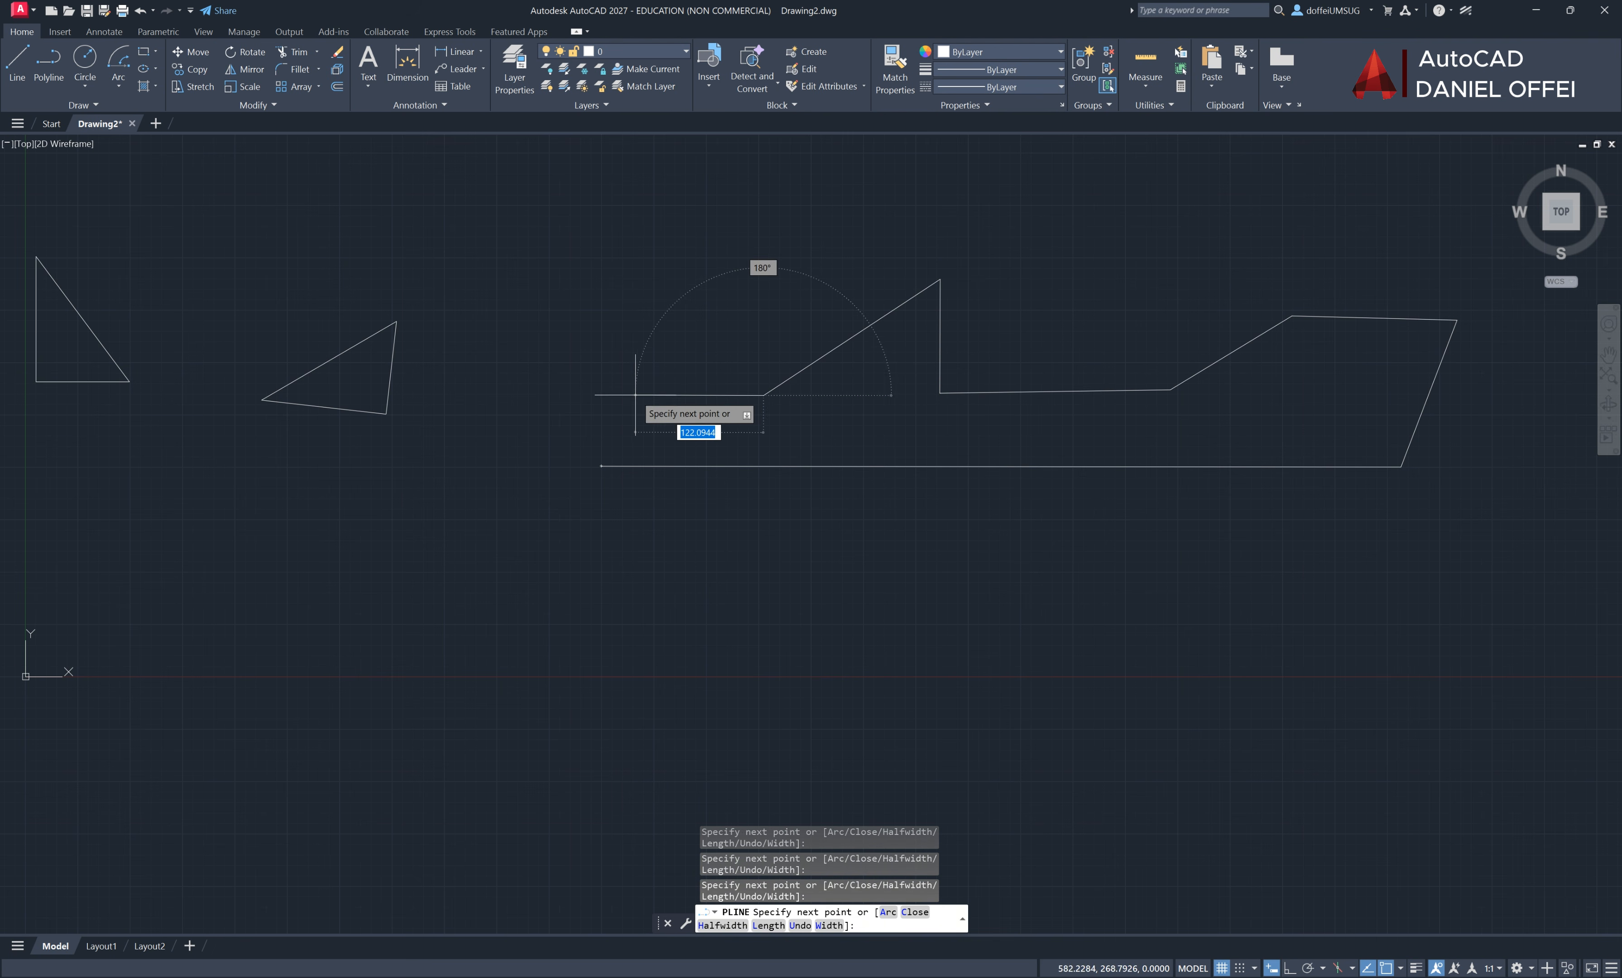
{"action": "left_click", "coordinate": [636, 395]}
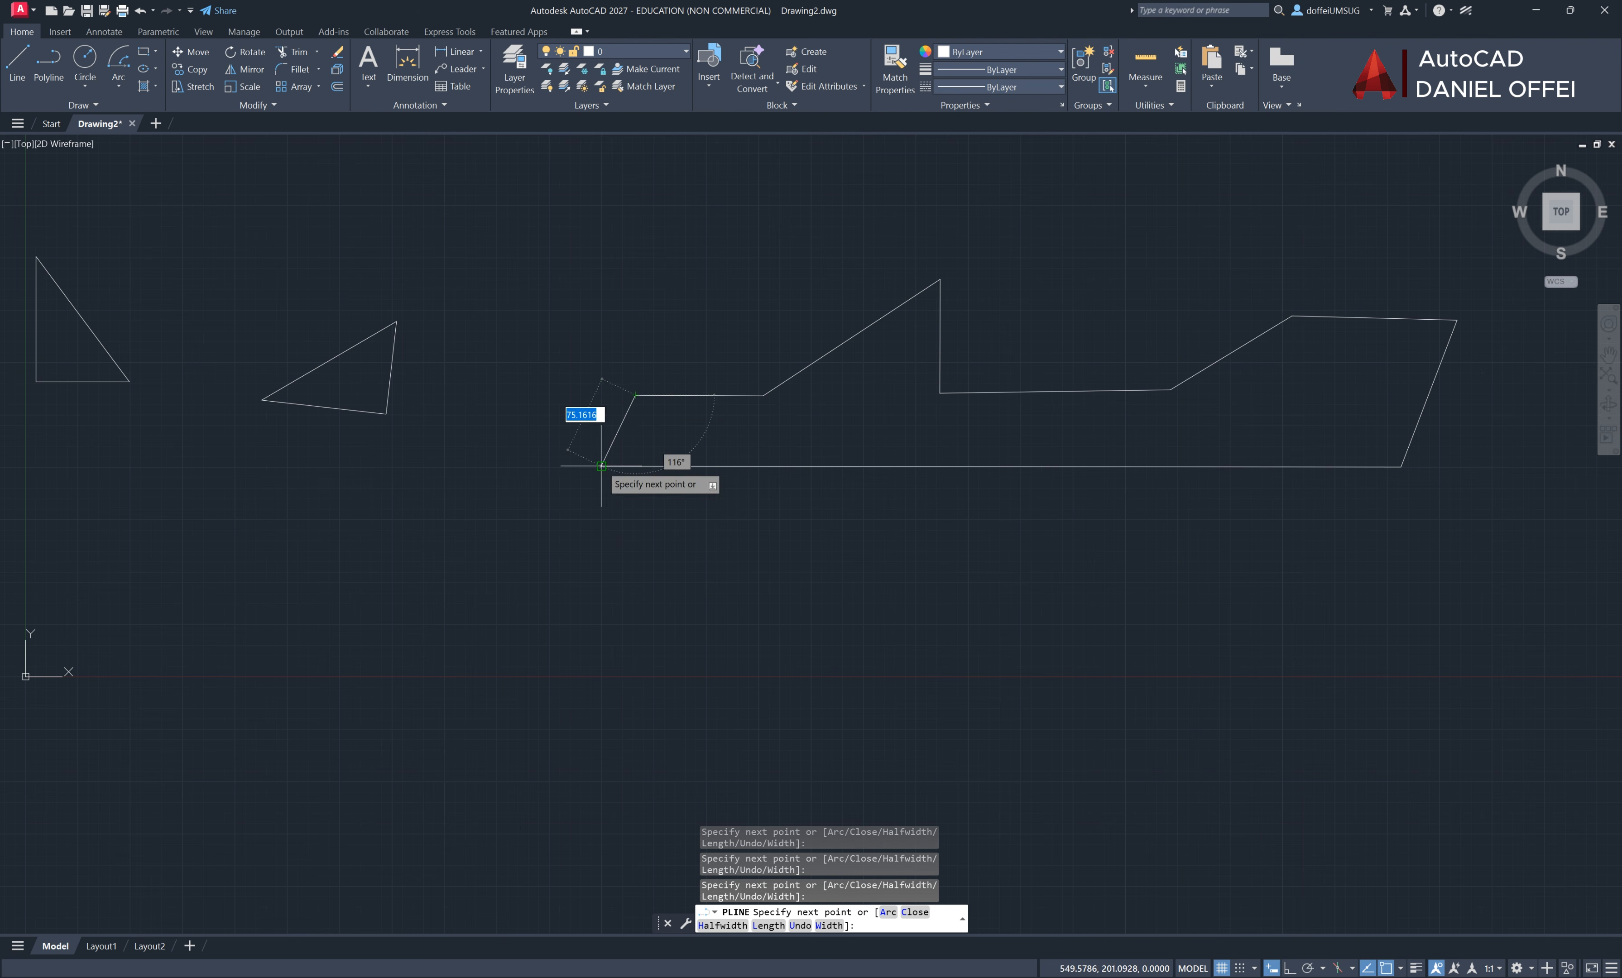
{"action": "left_click", "coordinate": [601, 397]}
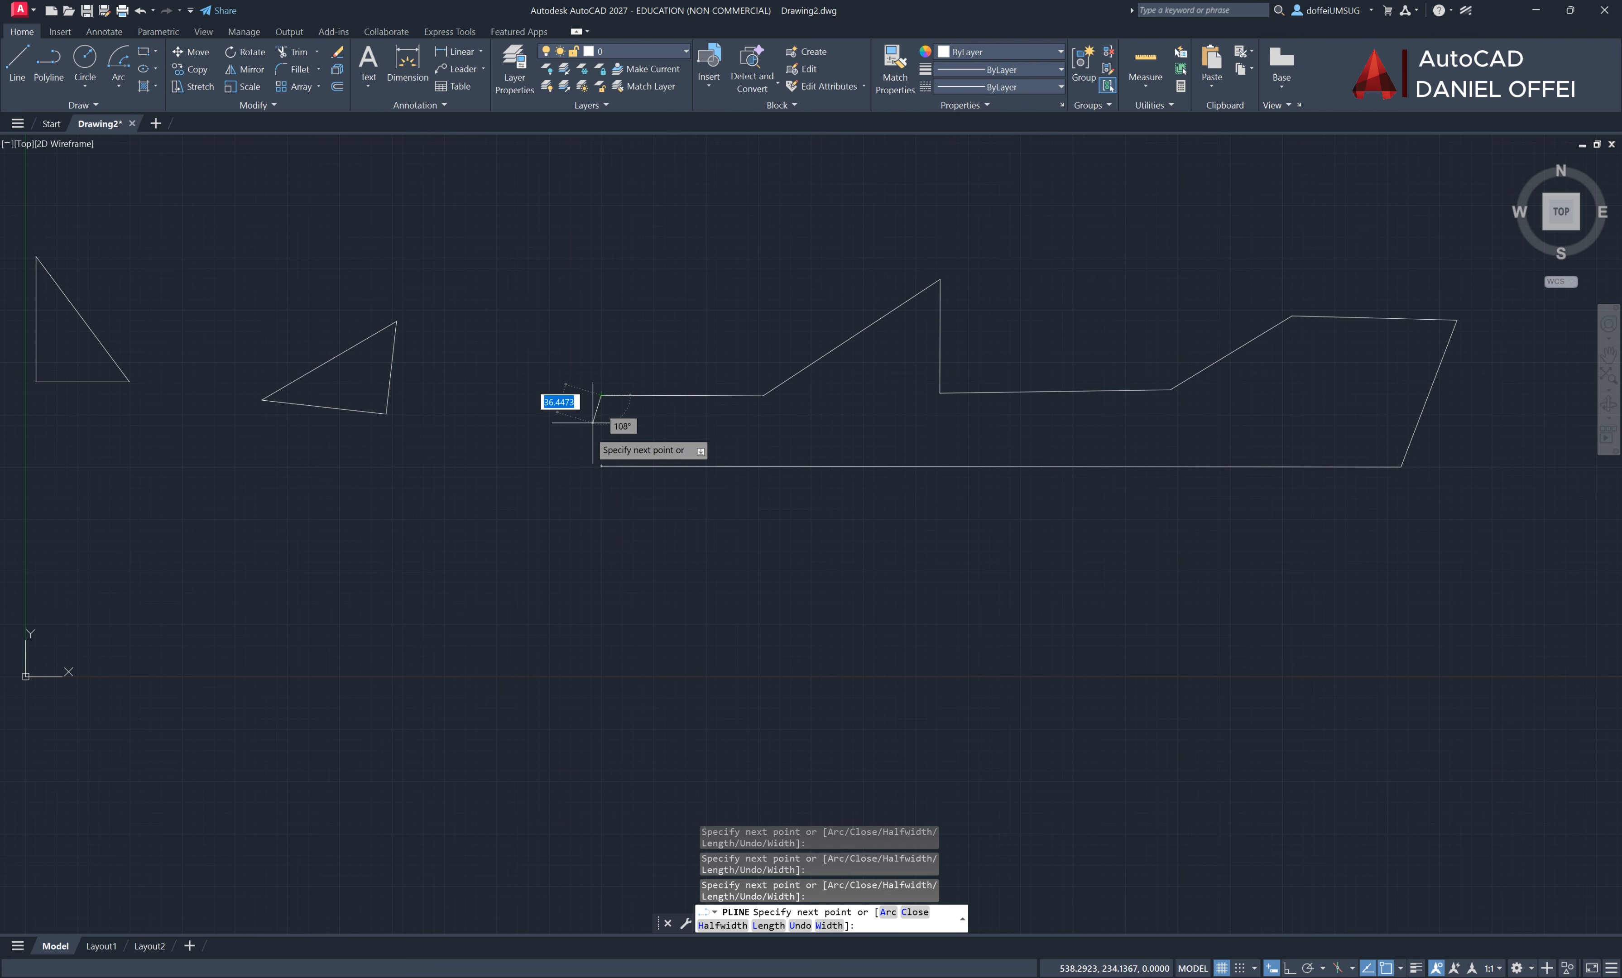
{"action": "left_click", "coordinate": [601, 466]}
{"action": "right_click", "coordinate": [768, 319]}
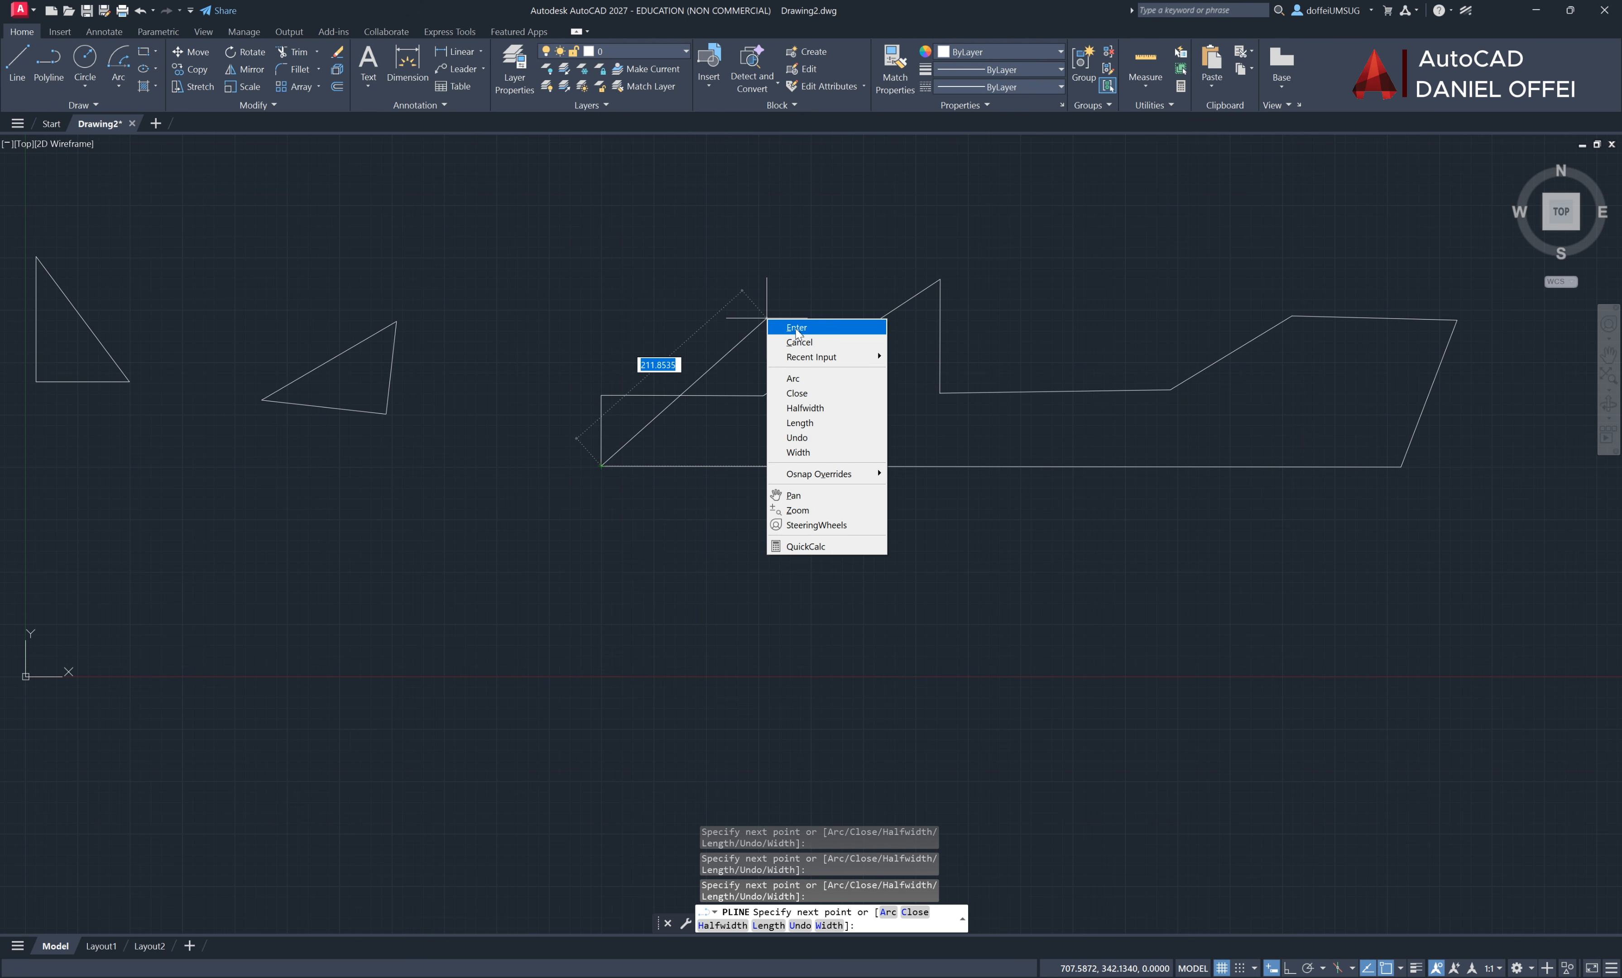
{"action": "left_click", "coordinate": [783, 327]}
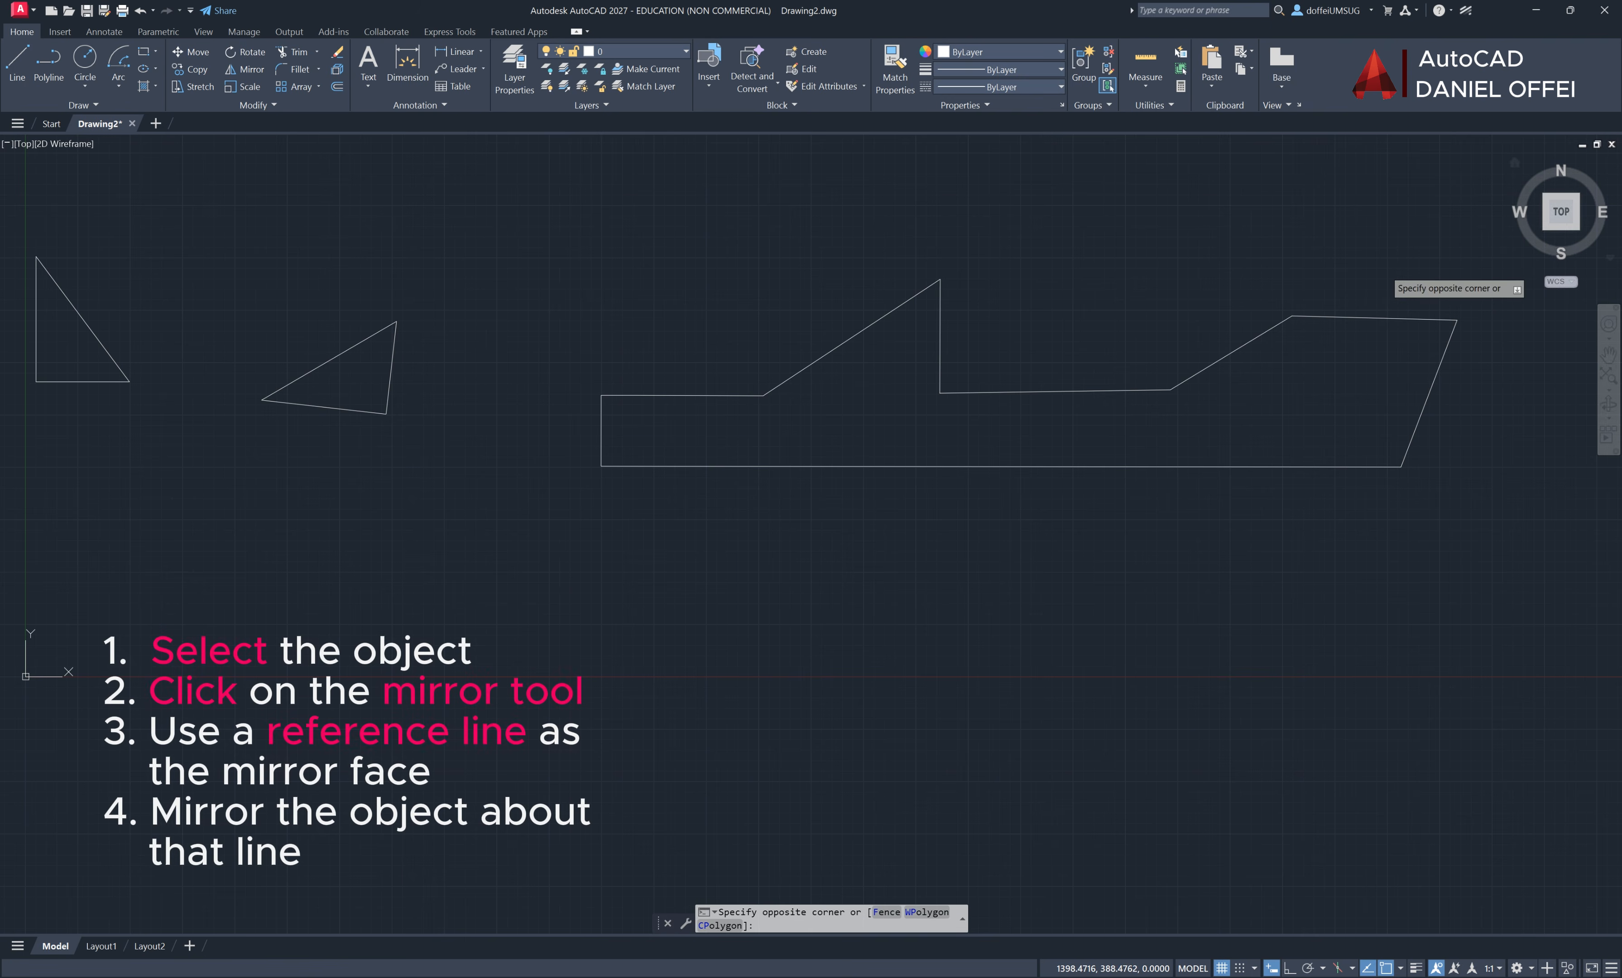
Mirror the half-aircraft polyline about its straight base line, keeping the source object, to complete the aircraft outline
{"action": "left_click", "coordinate": [1491, 270]}
{"action": "left_click", "coordinate": [514, 501]}
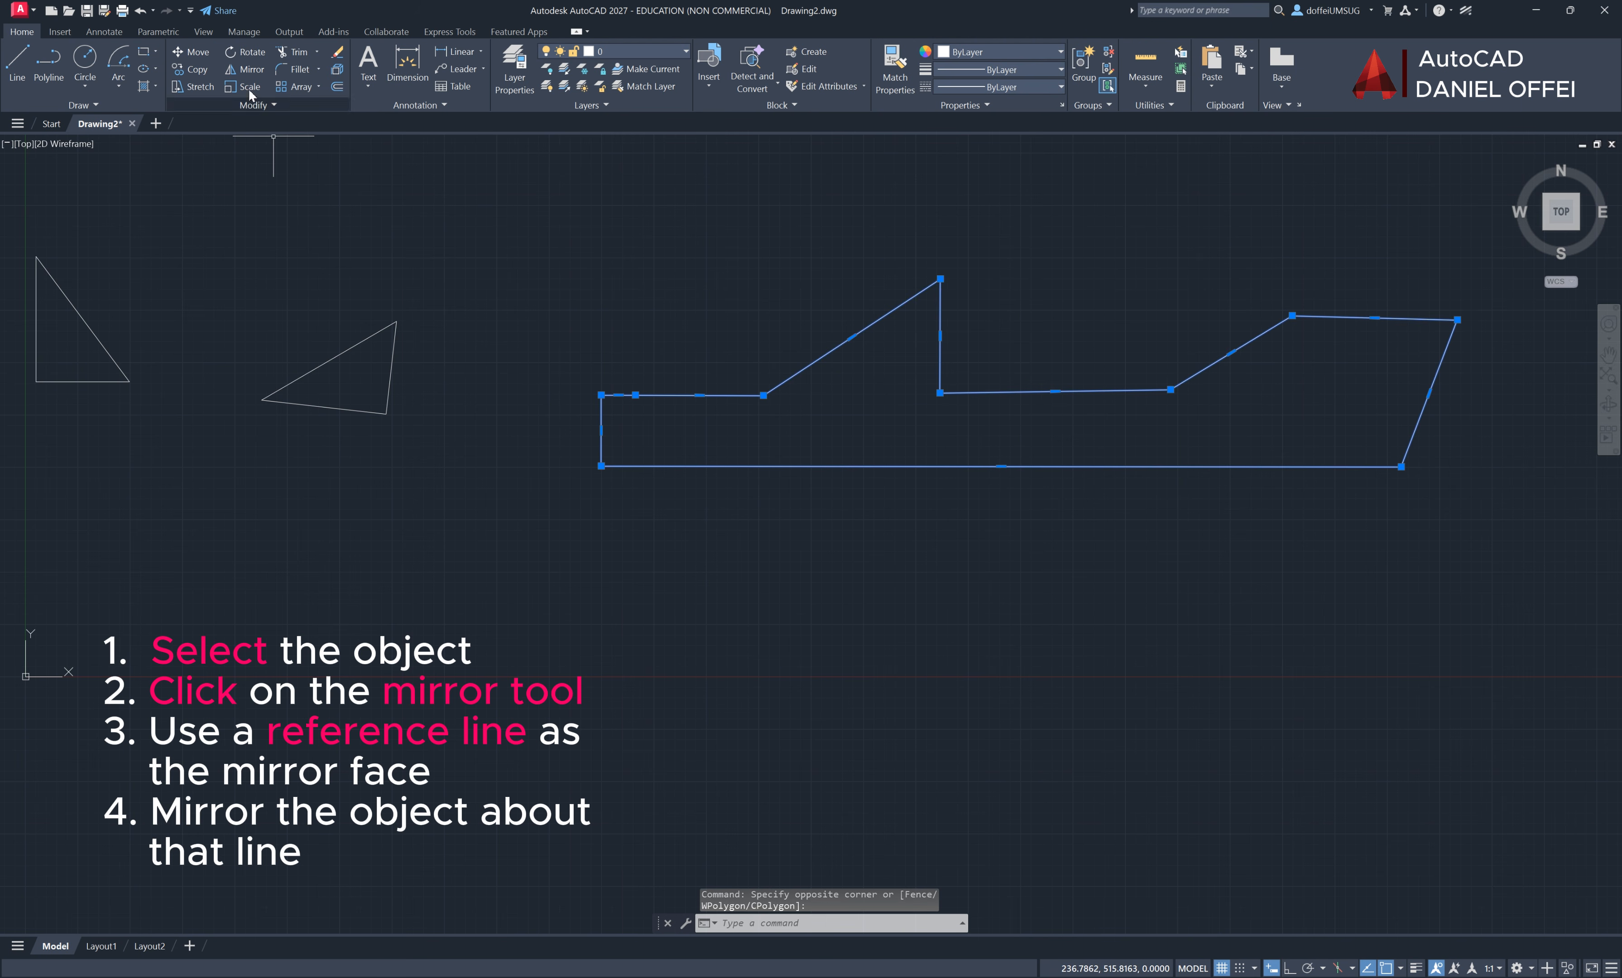
{"action": "left_click", "coordinate": [248, 71]}
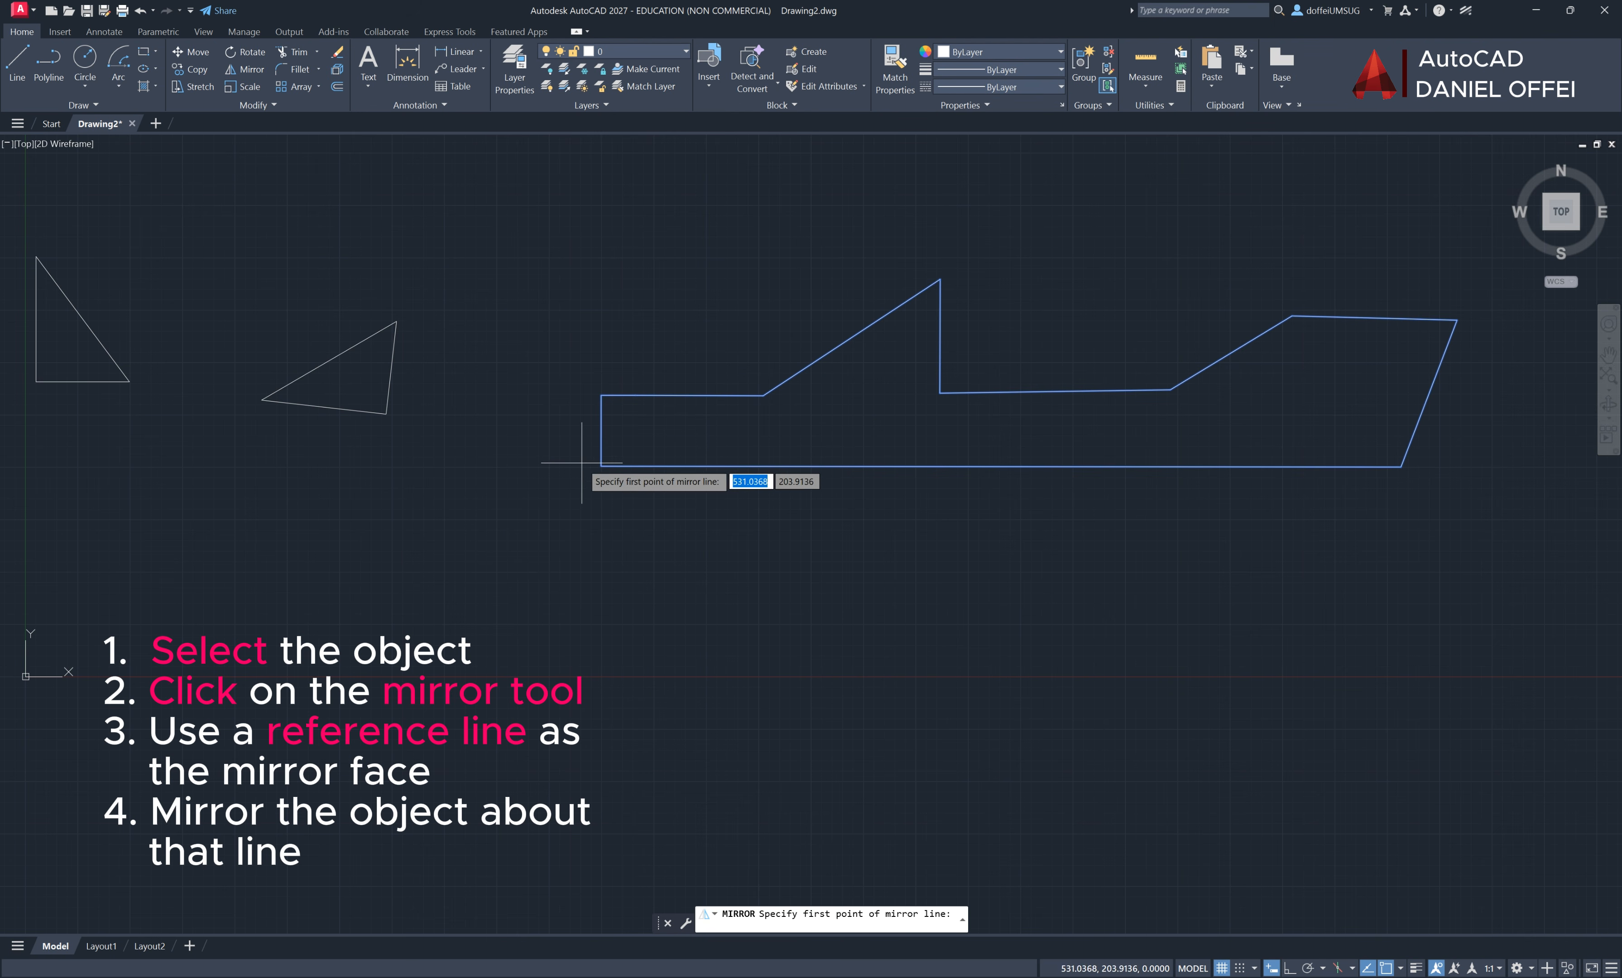
{"action": "left_click", "coordinate": [601, 466]}
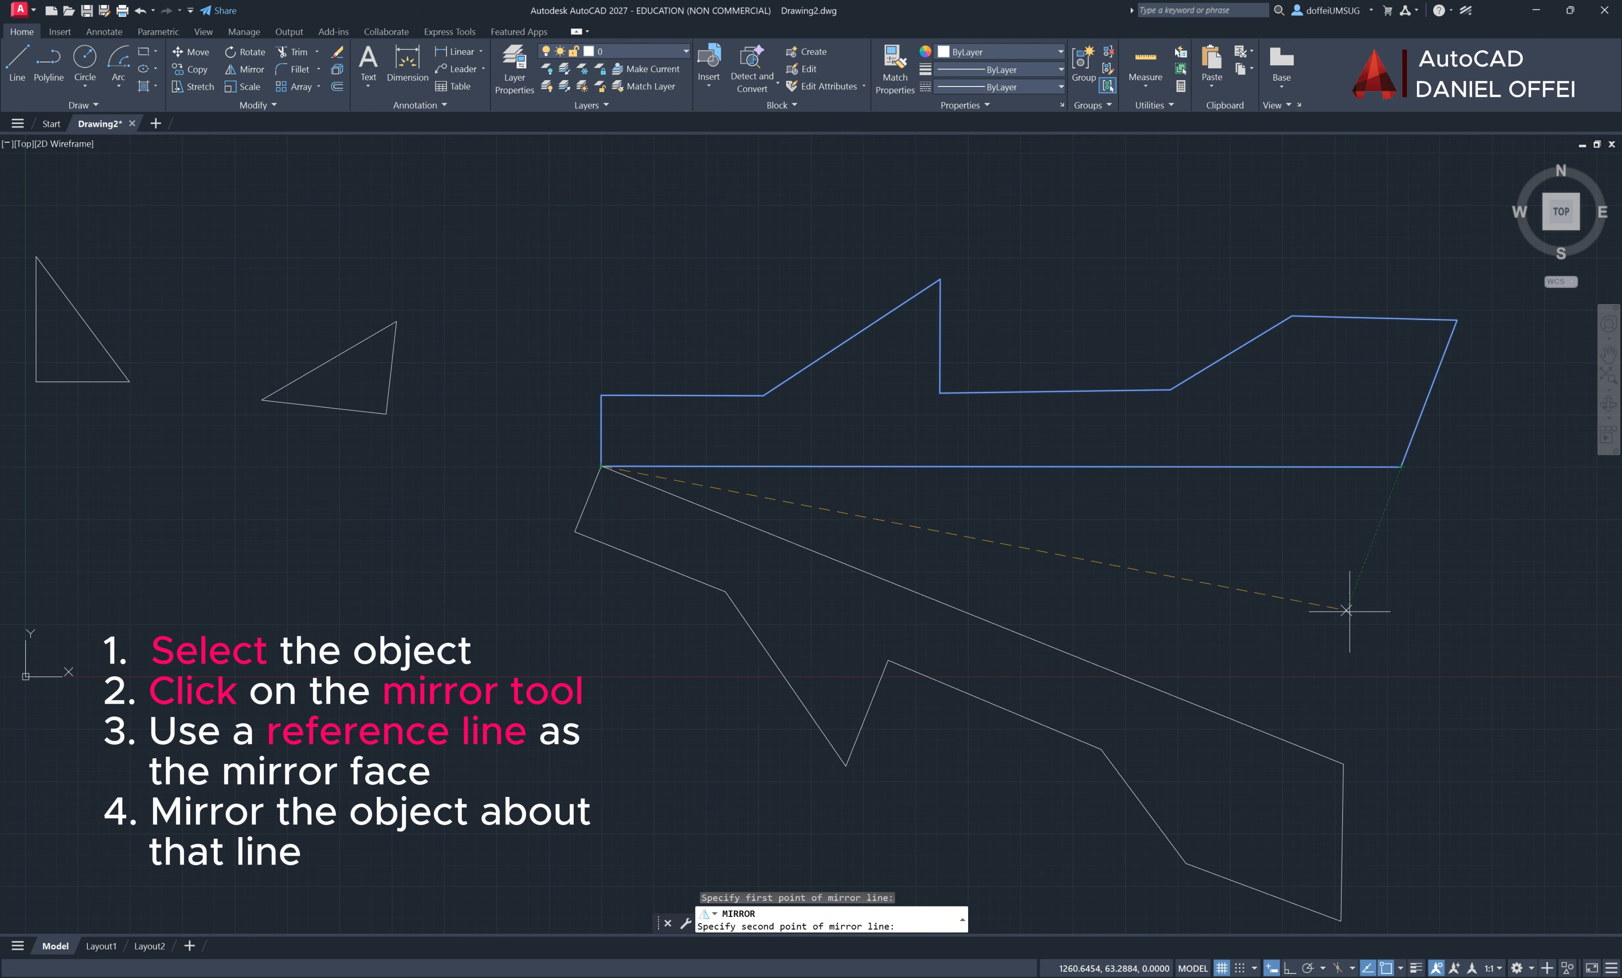
{"action": "left_click", "coordinate": [1401, 467]}
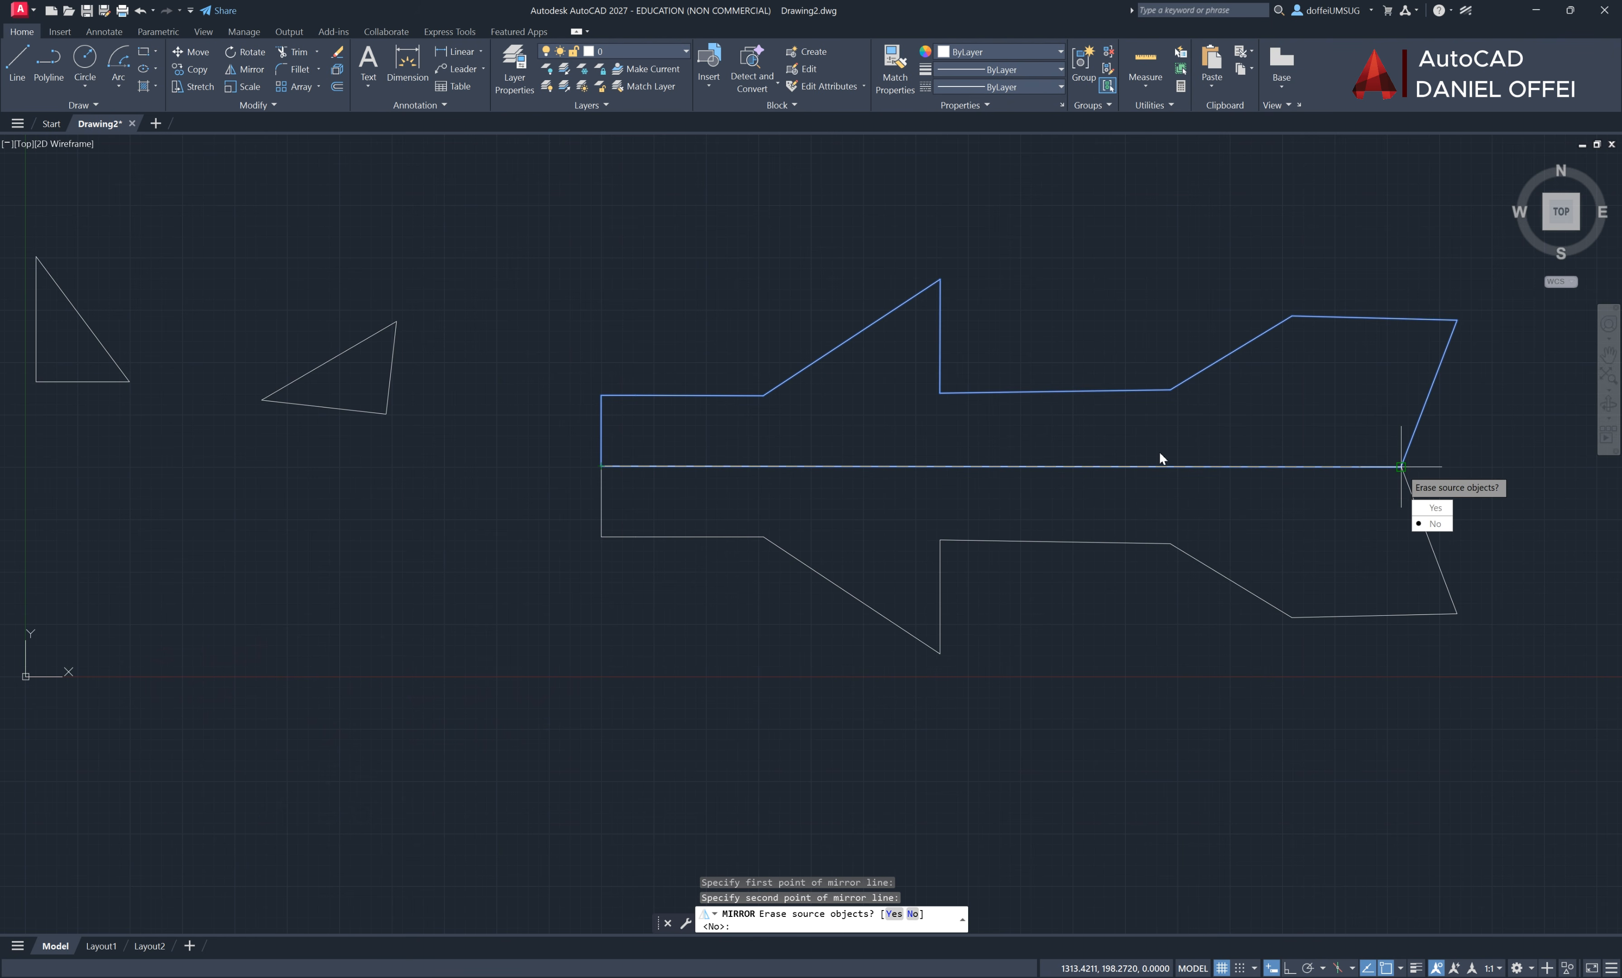
{"action": "left_click", "coordinate": [1432, 524]}
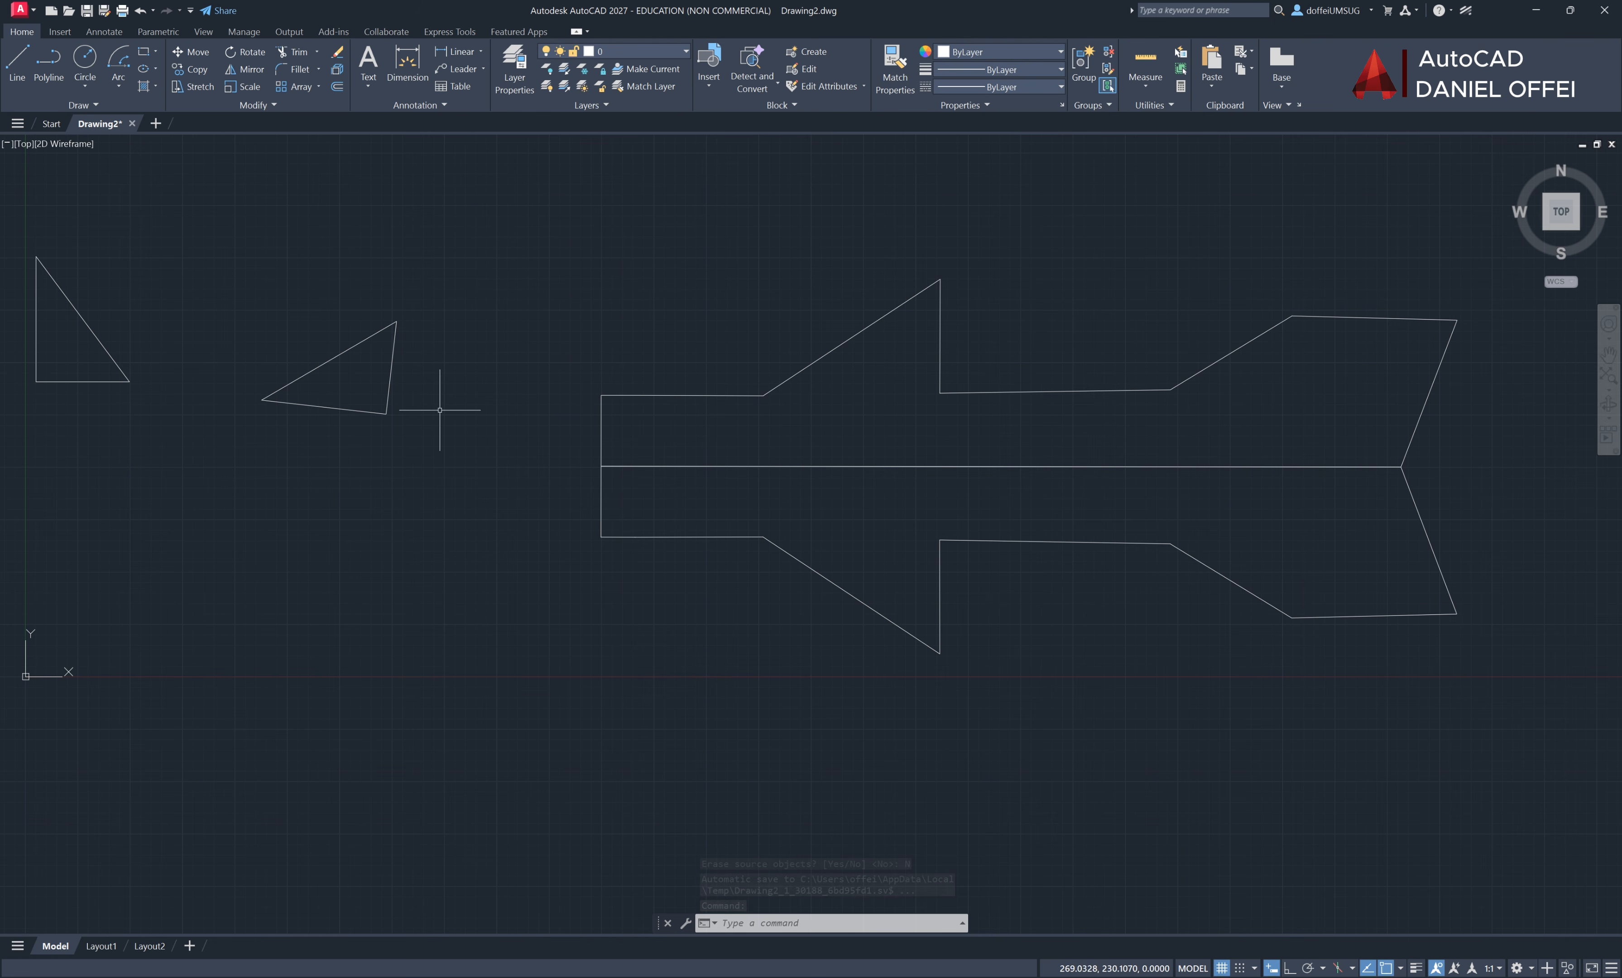
Mirror the tilted triangle beside the aircraft about its longest side, keeping the source triangle
{"action": "left_click", "coordinate": [455, 291]}
{"action": "left_click", "coordinate": [266, 444]}
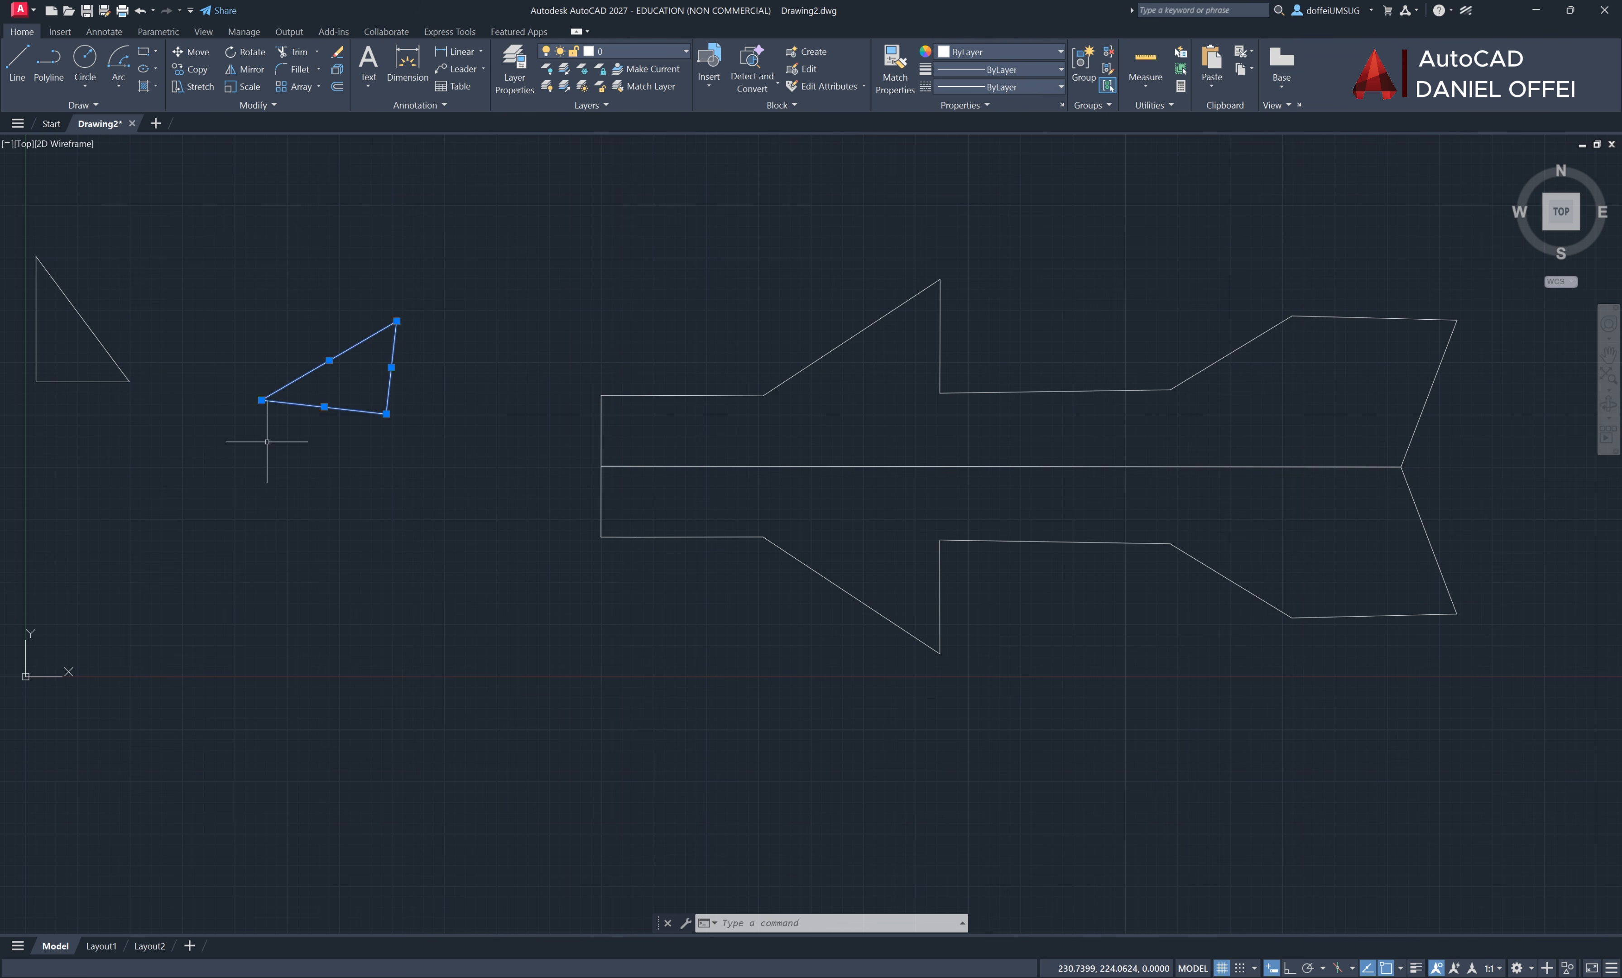
{"action": "left_click", "coordinate": [242, 69]}
{"action": "left_click", "coordinate": [396, 321]}
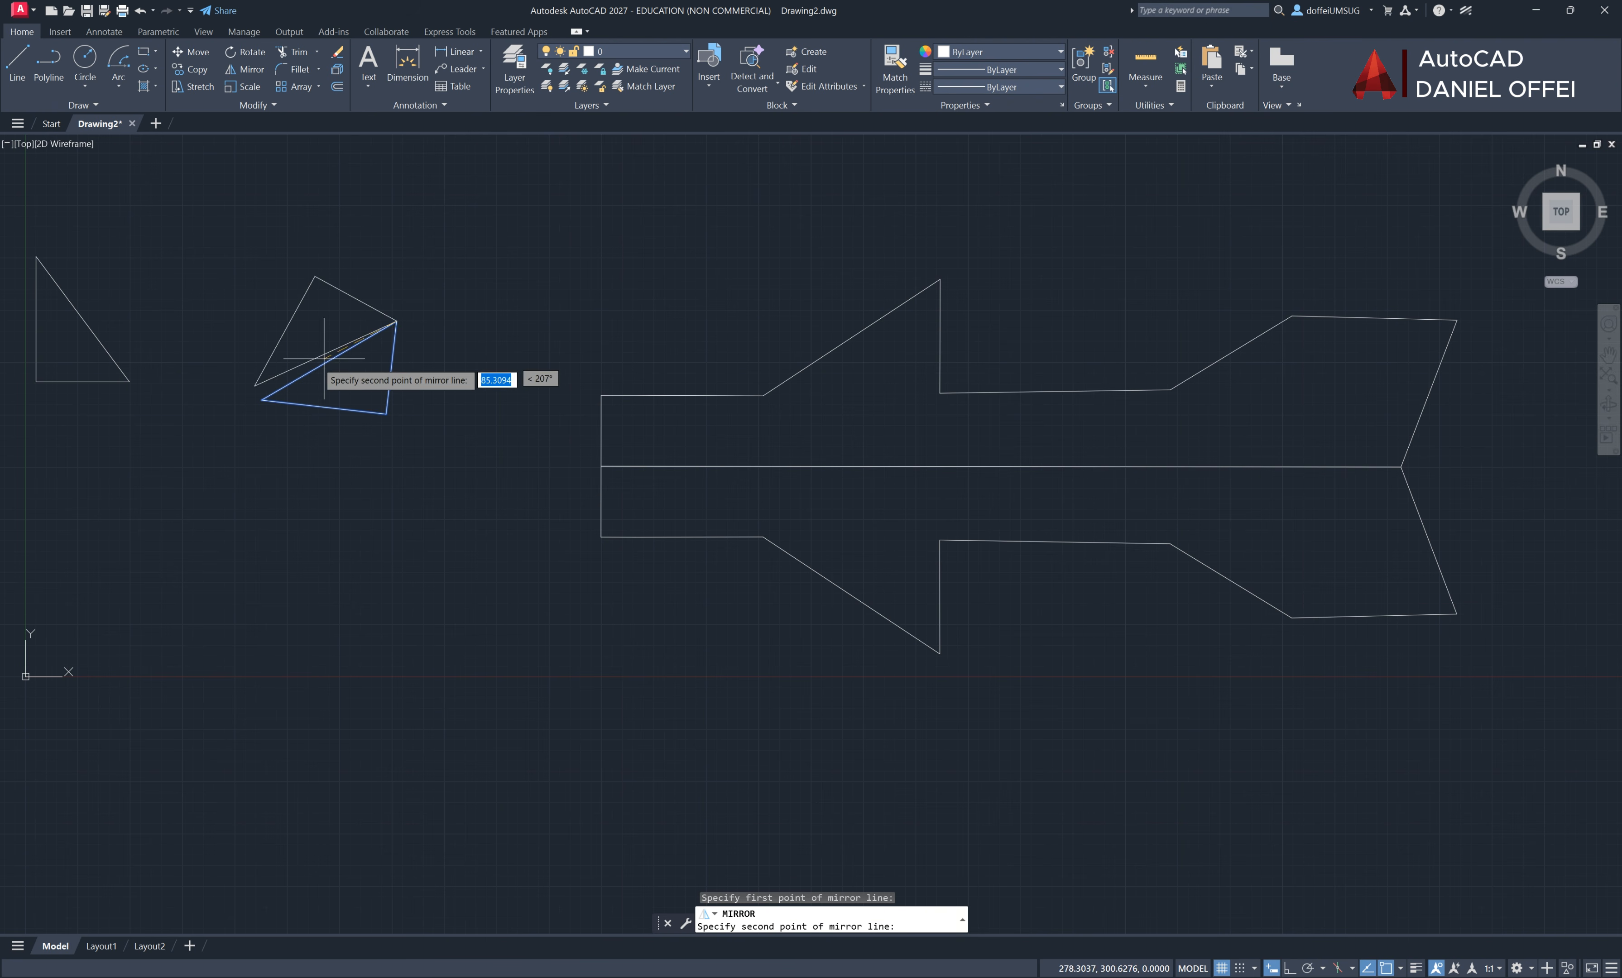
{"action": "left_click", "coordinate": [262, 401]}
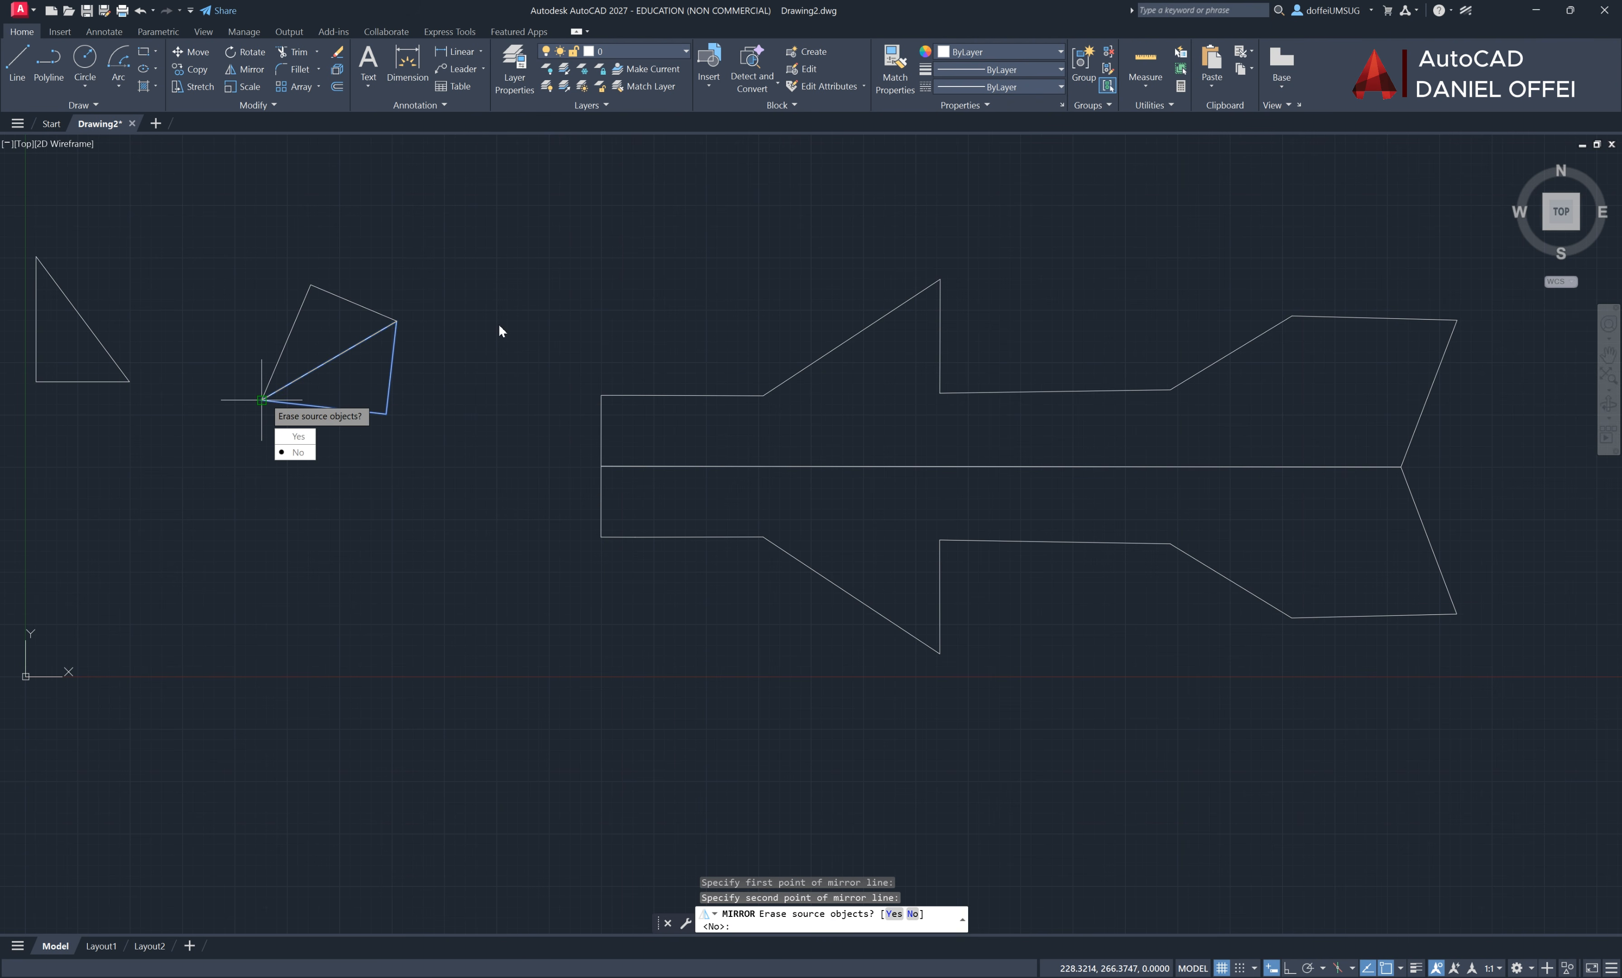
{"action": "left_click", "coordinate": [298, 452]}
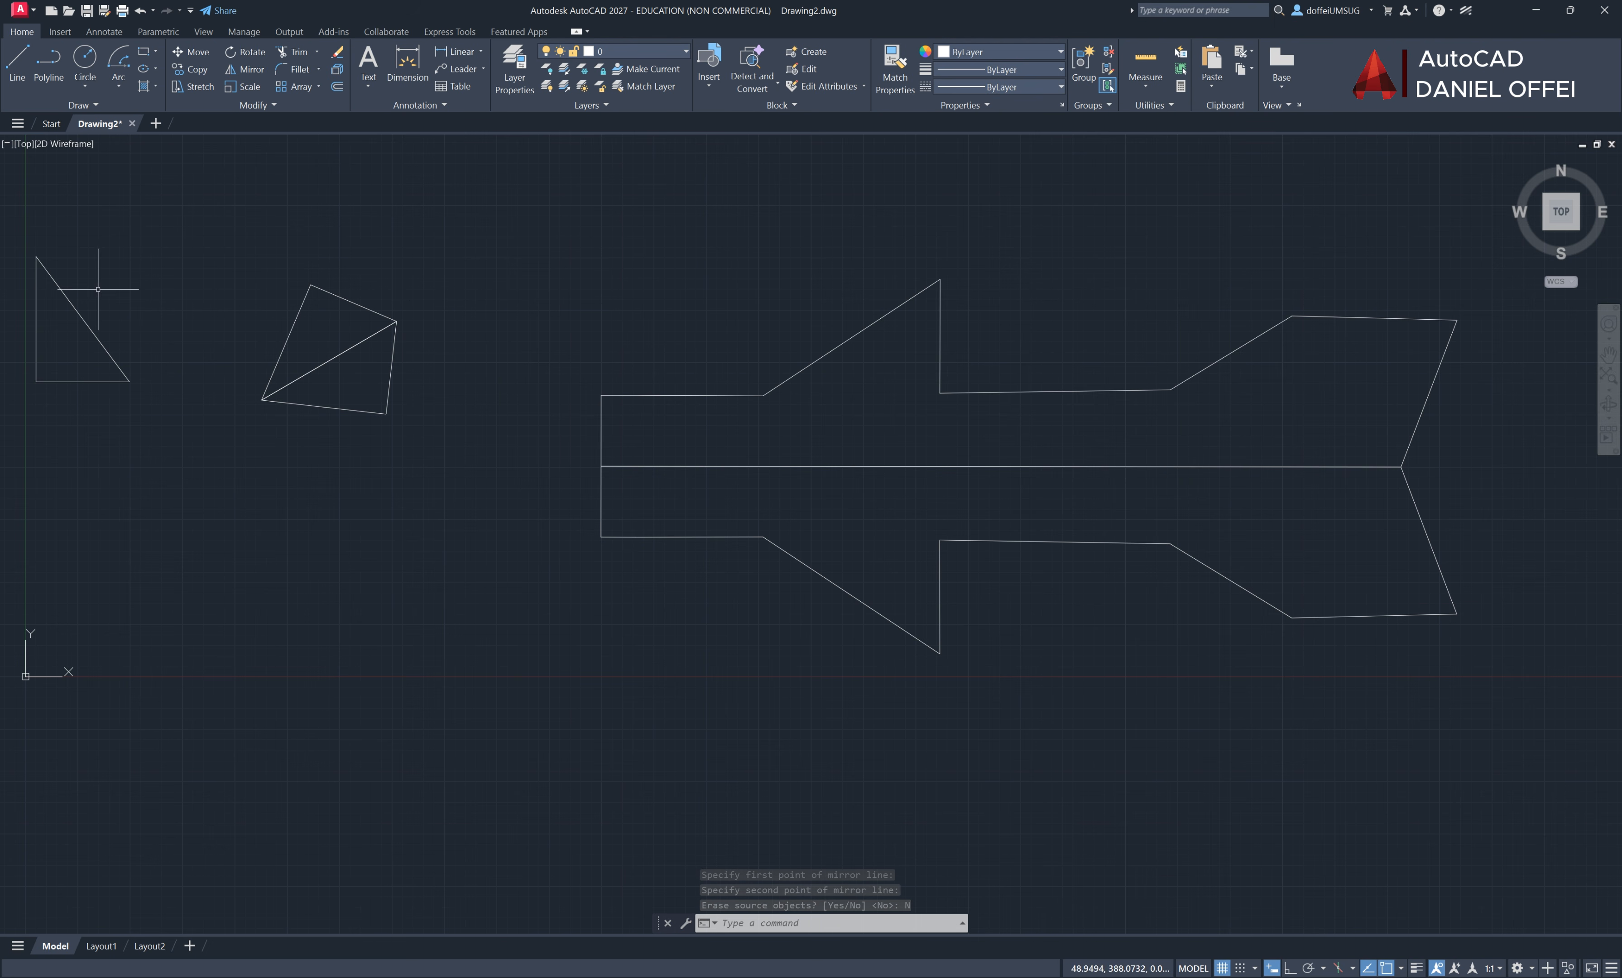
Mirror the upright right triangle downward about its horizontal base, keeping the source triangle
{"action": "middle_click_drag", "start_coordinate": [125, 295], "coordinate": [290, 301]}
{"action": "left_click", "coordinate": [283, 284]}
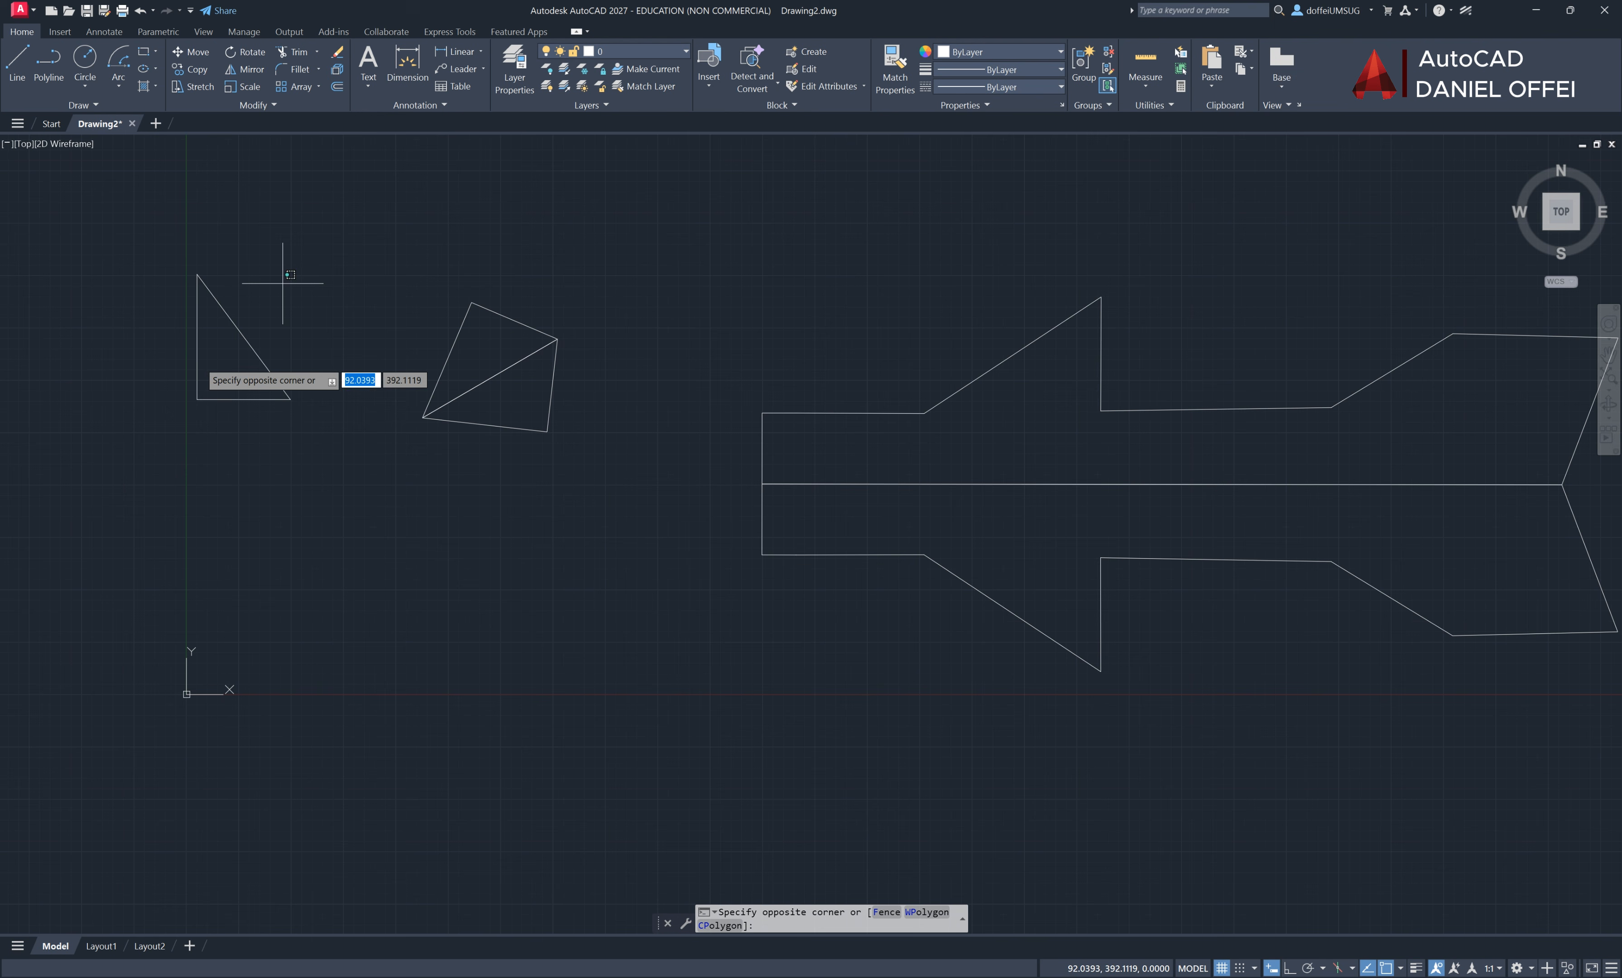
{"action": "left_click", "coordinate": [143, 443]}
{"action": "left_click", "coordinate": [252, 69]}
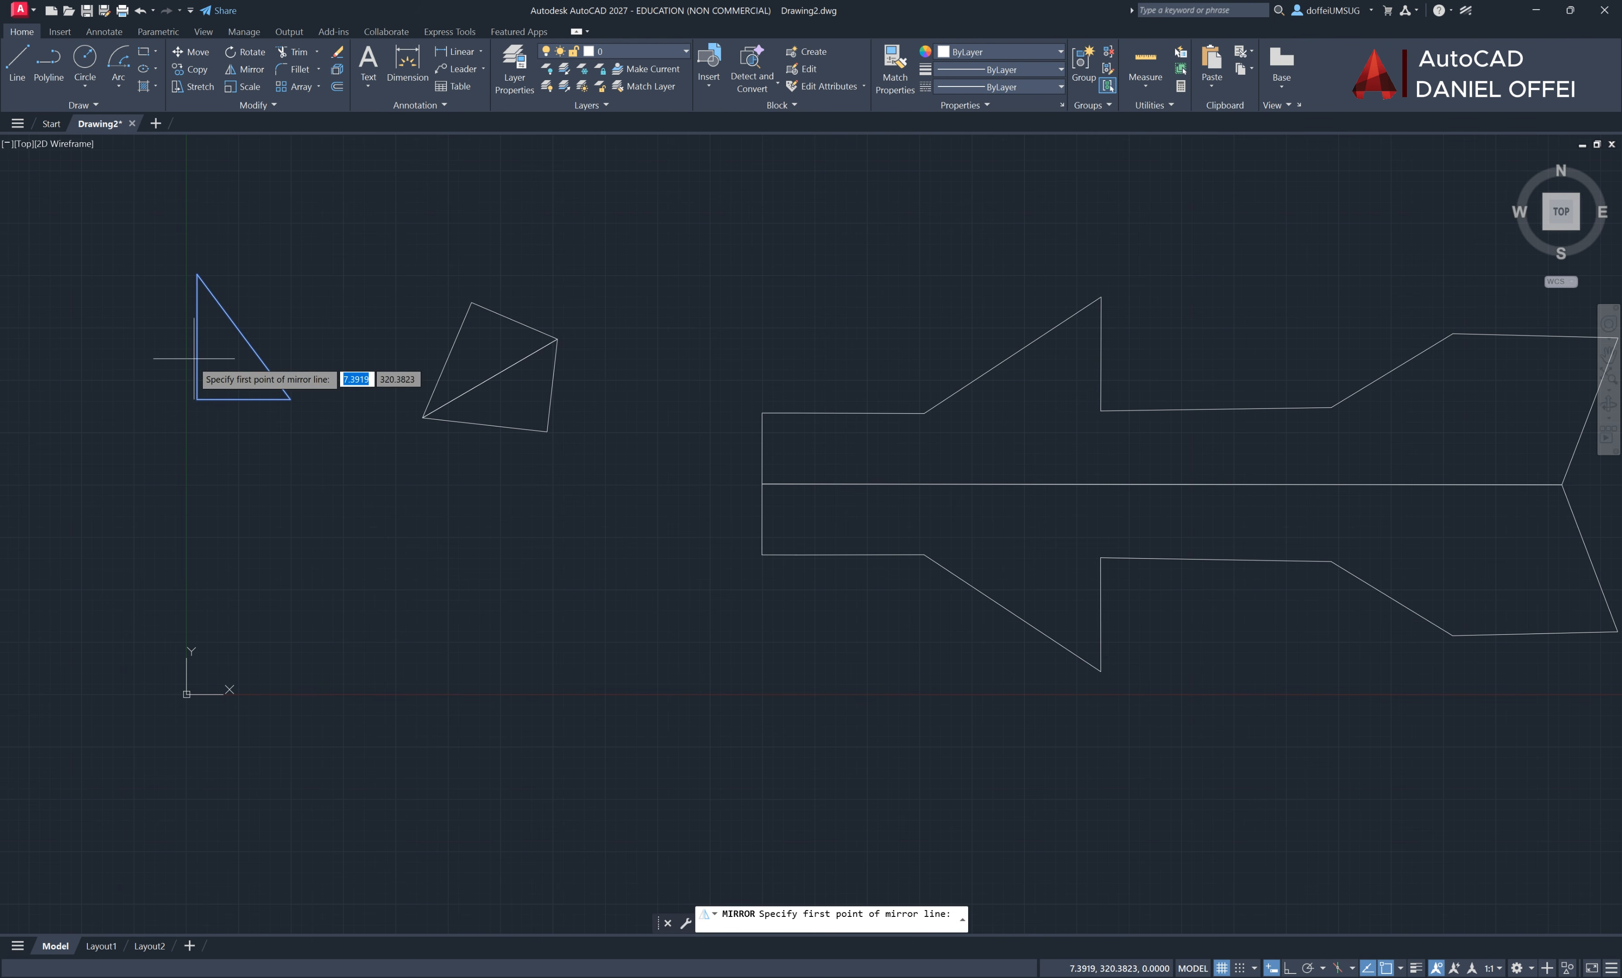
{"action": "left_click", "coordinate": [197, 399]}
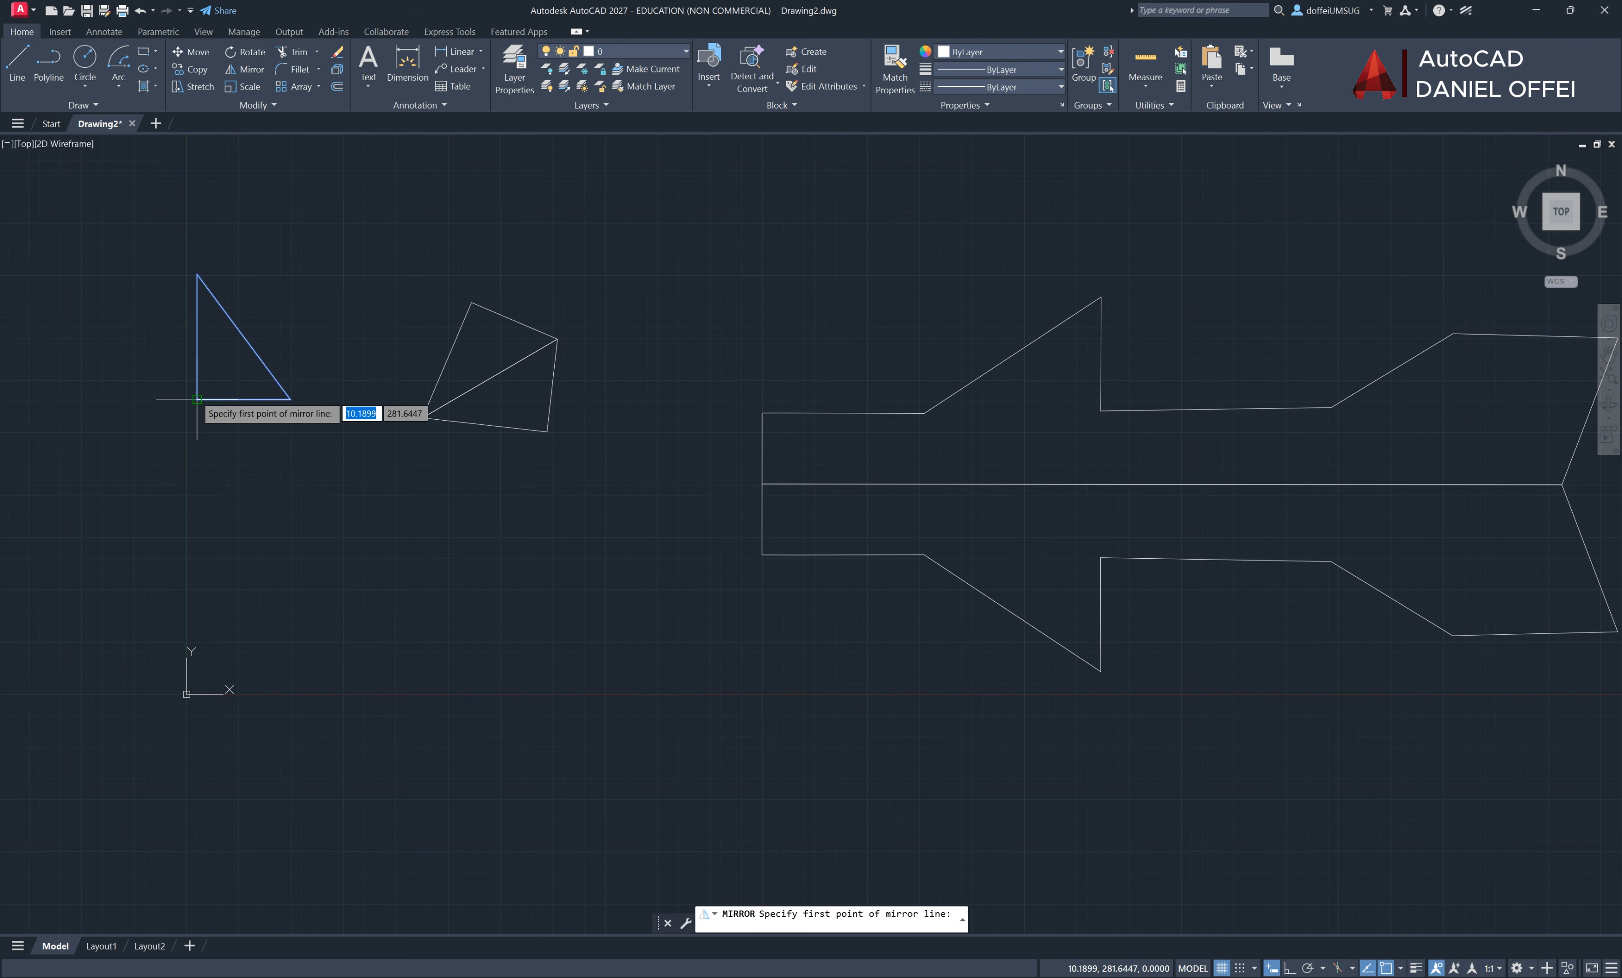
{"action": "left_click", "coordinate": [291, 399]}
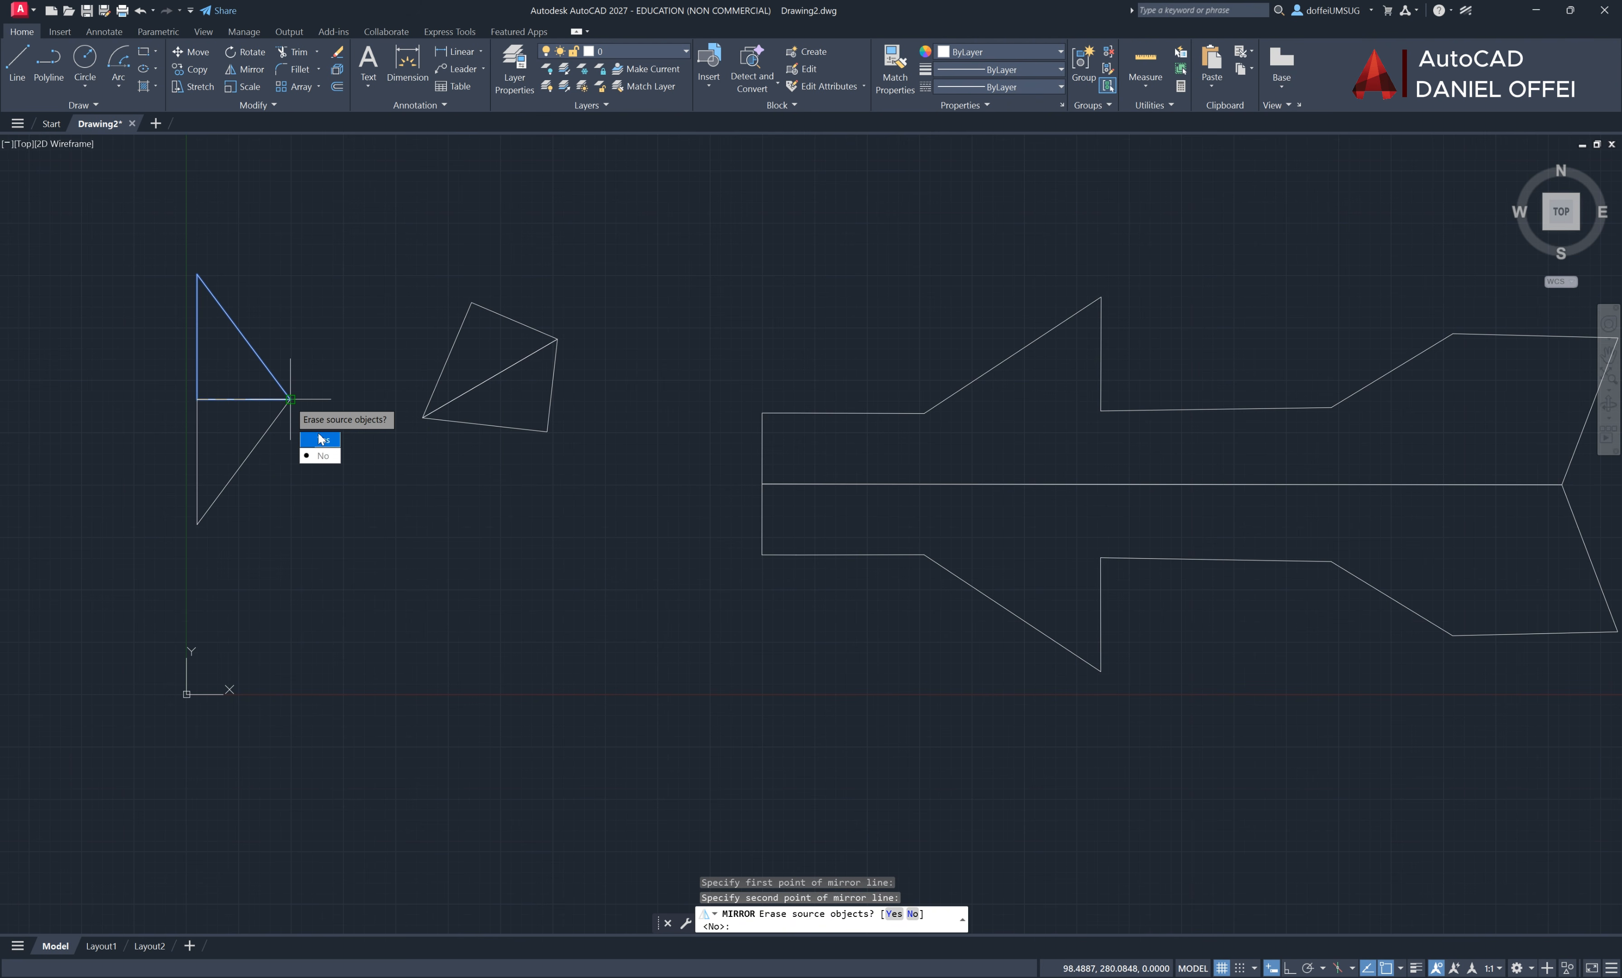
{"action": "left_click", "coordinate": [322, 456]}
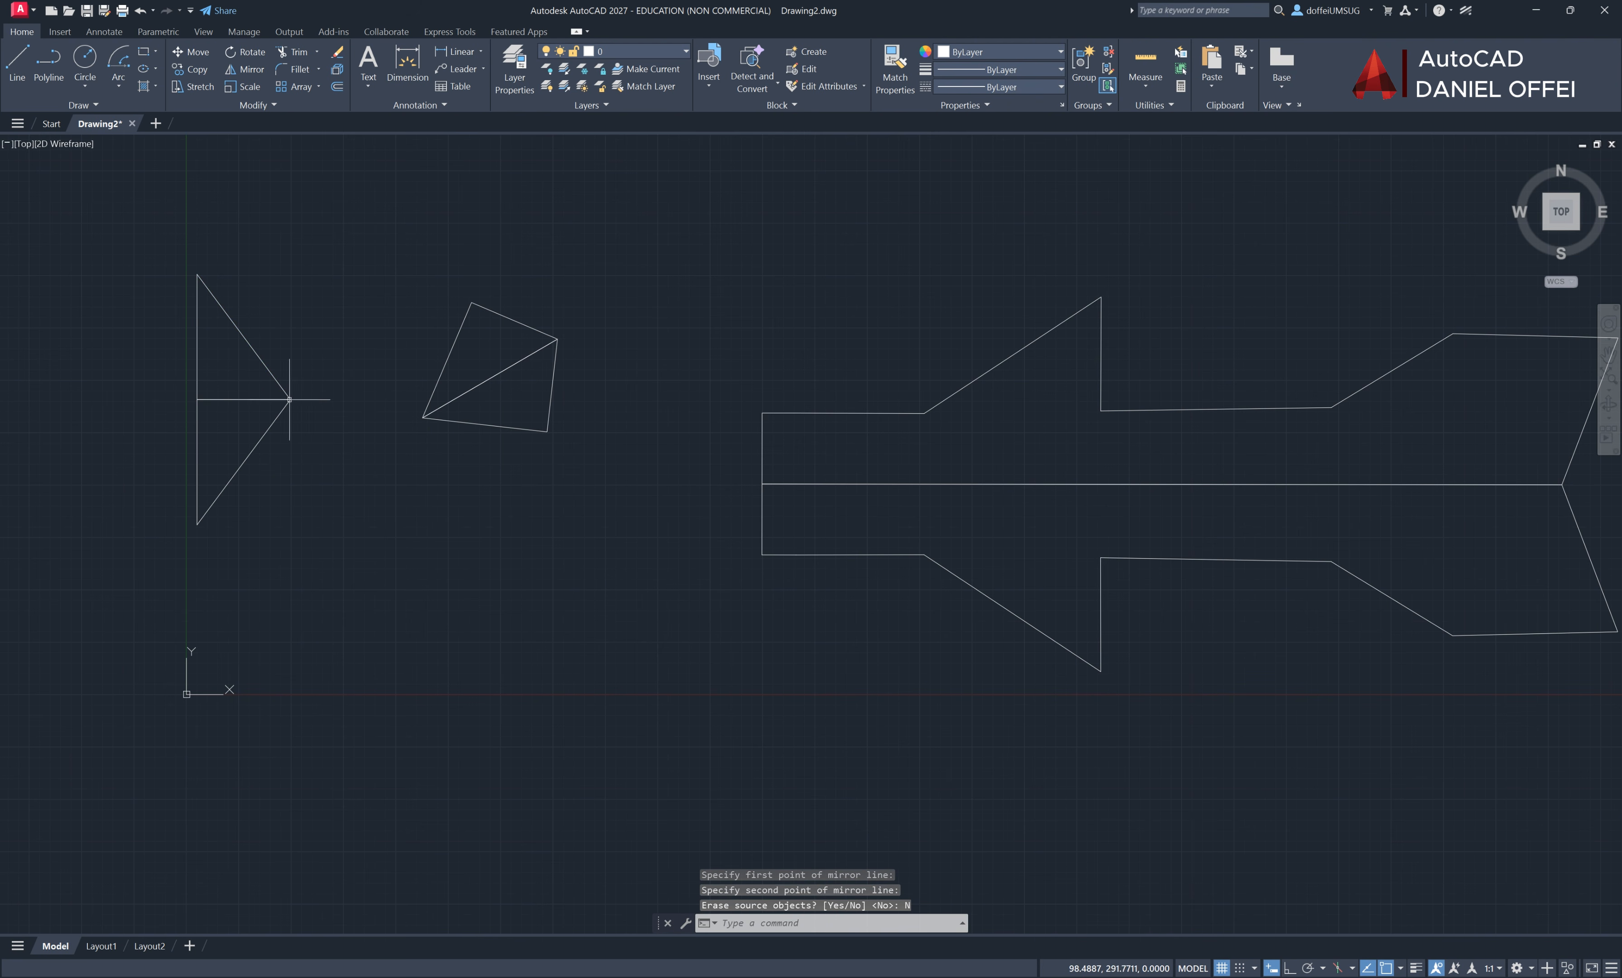
Mirror the two stacked right triangles about their shared vertical side, keeping the originals, to form a rhombus
{"action": "left_click", "coordinate": [302, 283]}
{"action": "left_click", "coordinate": [188, 435]}
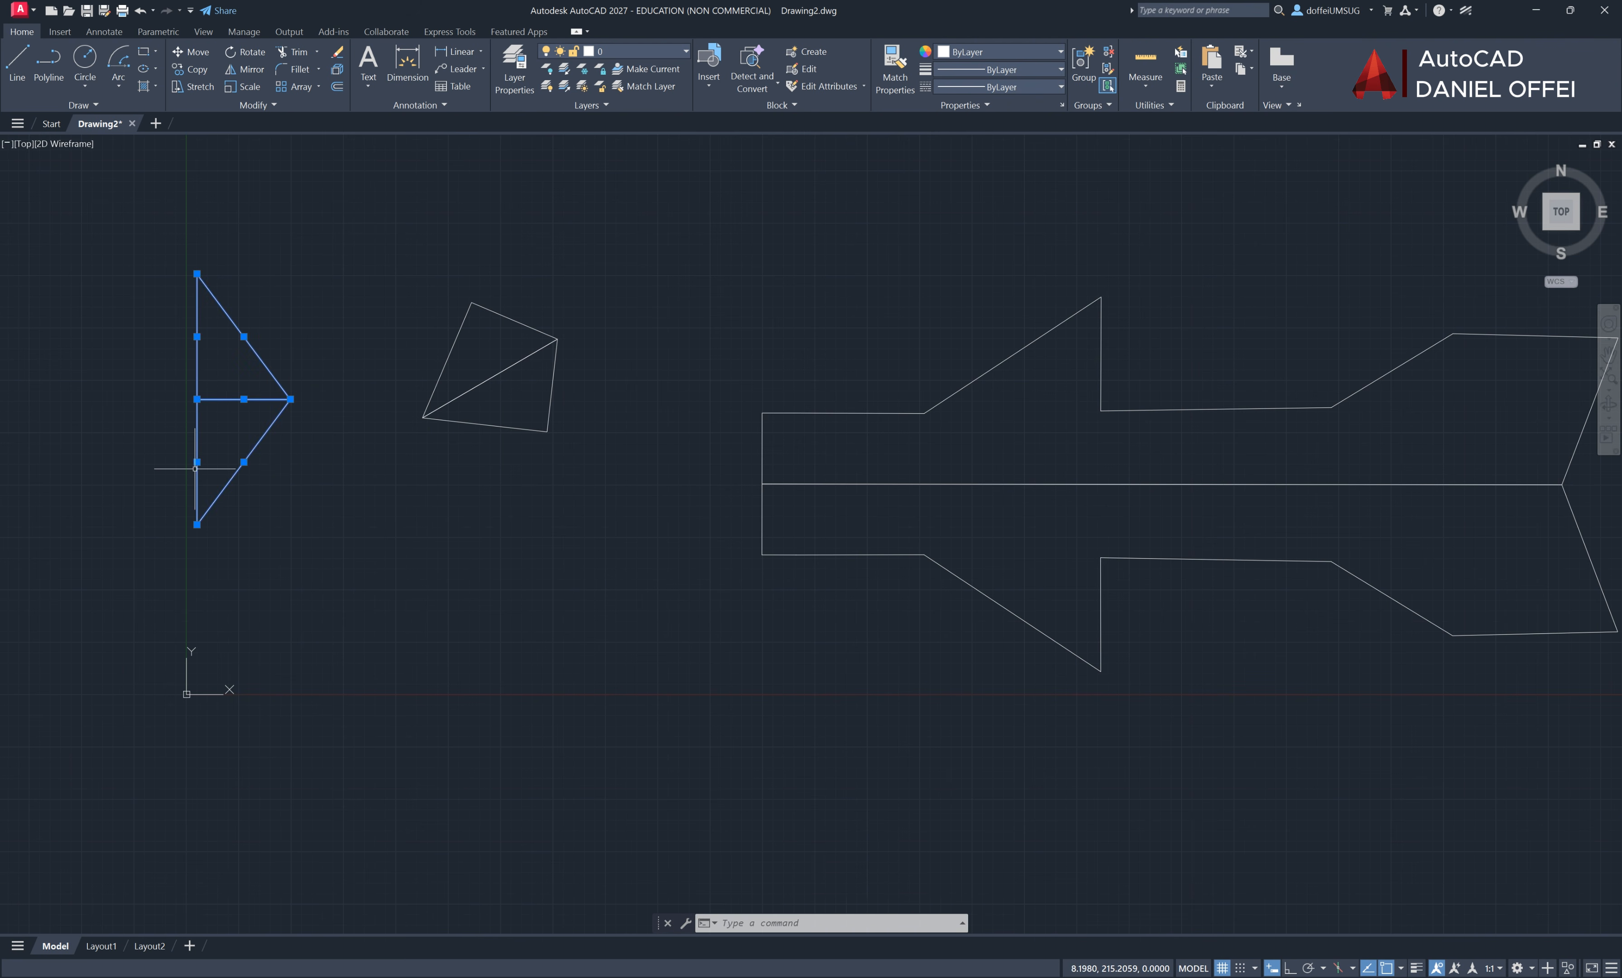
{"action": "left_click", "coordinate": [245, 69]}
{"action": "left_click", "coordinate": [196, 274]}
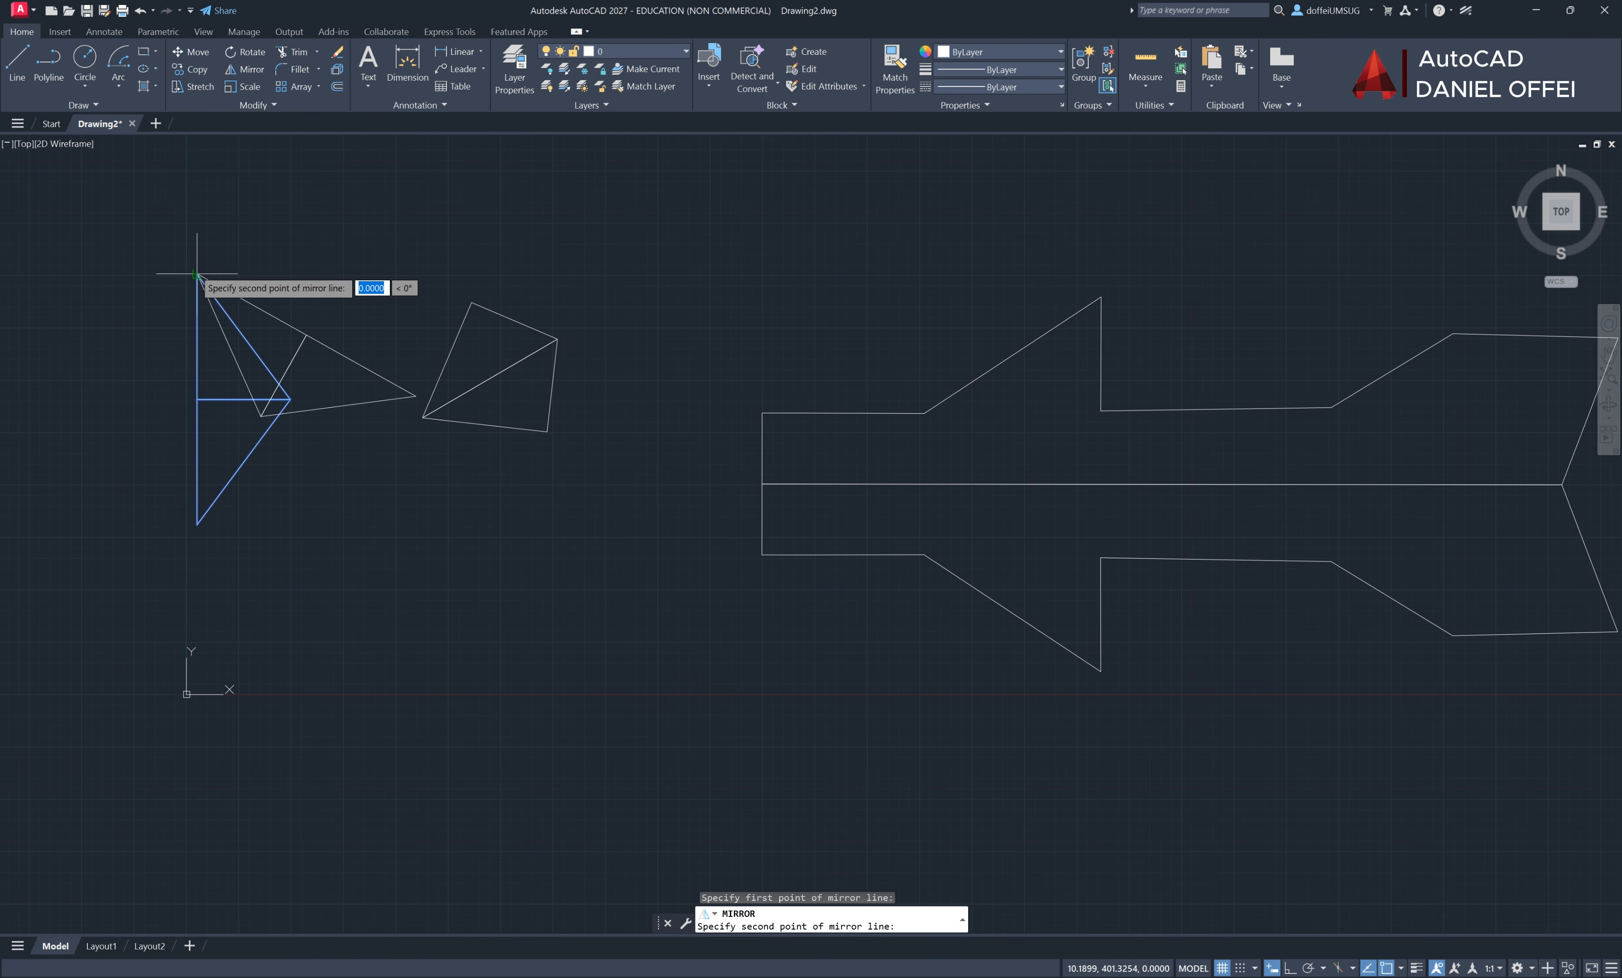
{"action": "left_click", "coordinate": [197, 524]}
{"action": "left_click", "coordinate": [228, 576]}
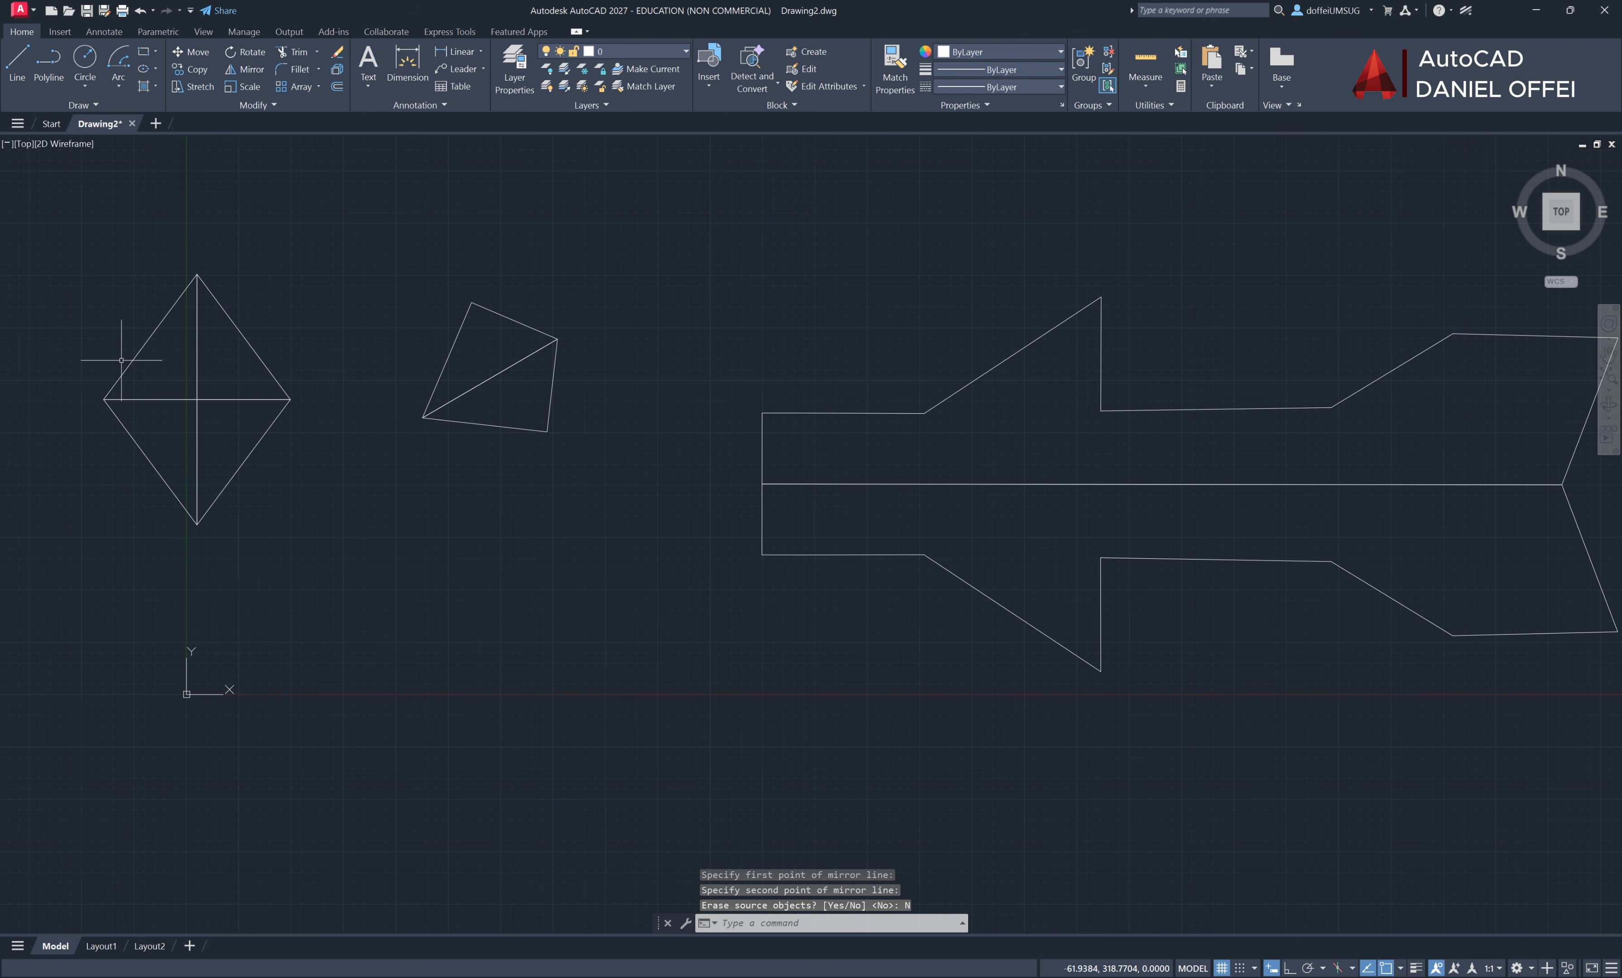
Mirror the whole rhombus with its inner lines about its upper-right edge, keeping the source objects
{"action": "left_click", "coordinate": [291, 271]}
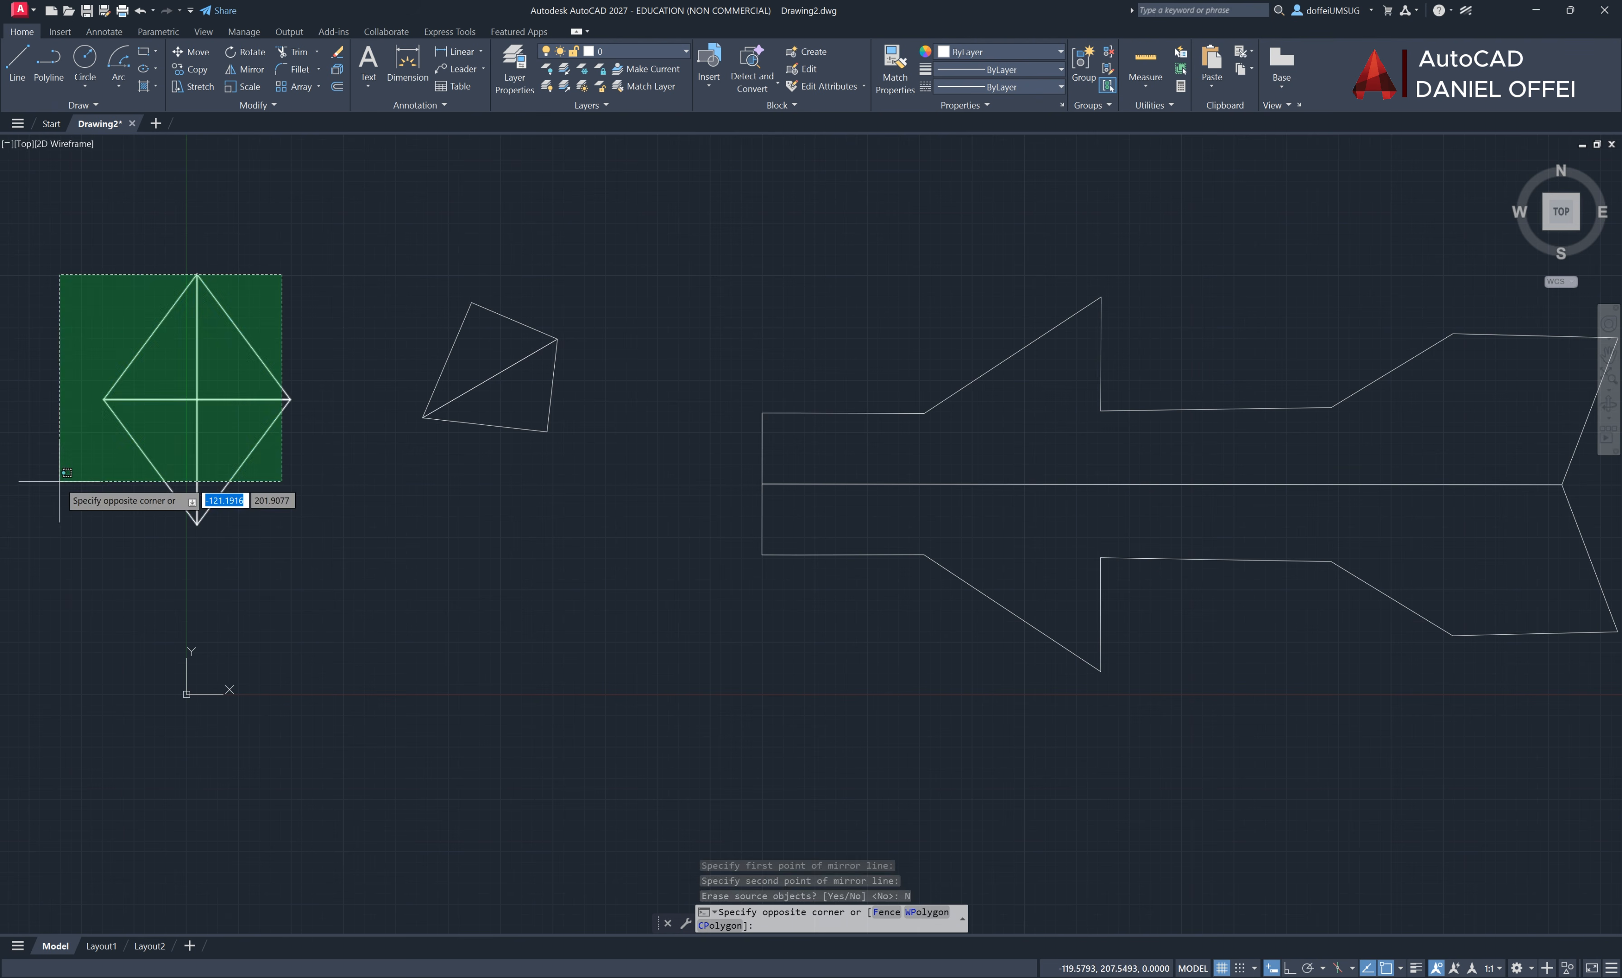
{"action": "left_click", "coordinate": [58, 491]}
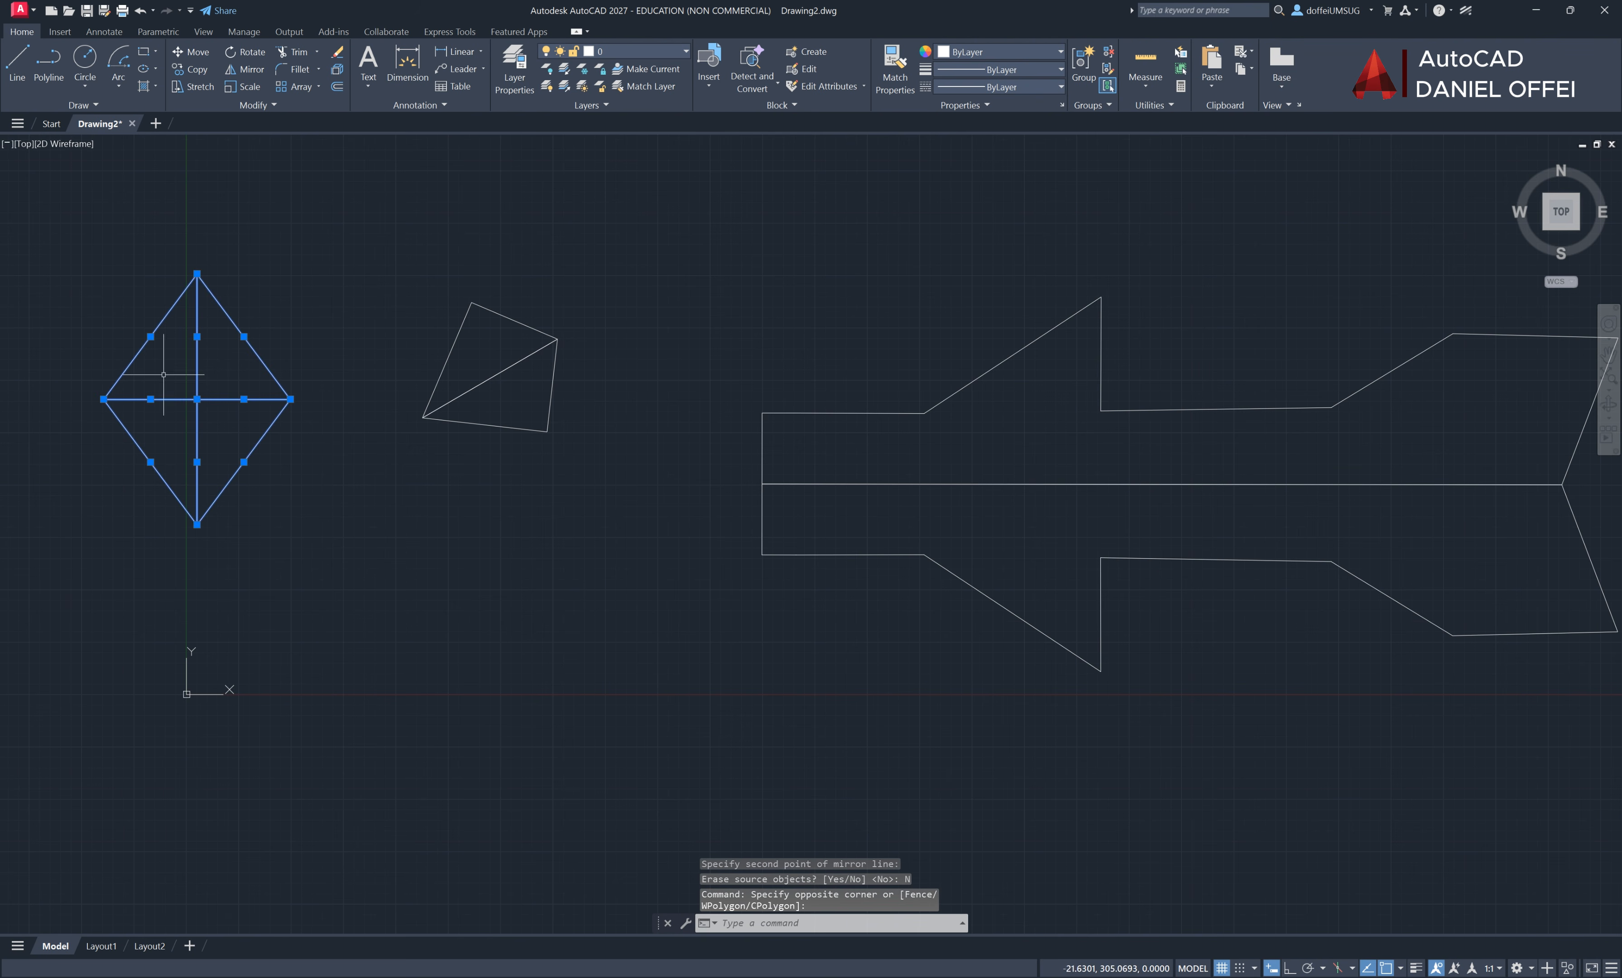
{"action": "left_click", "coordinate": [243, 69]}
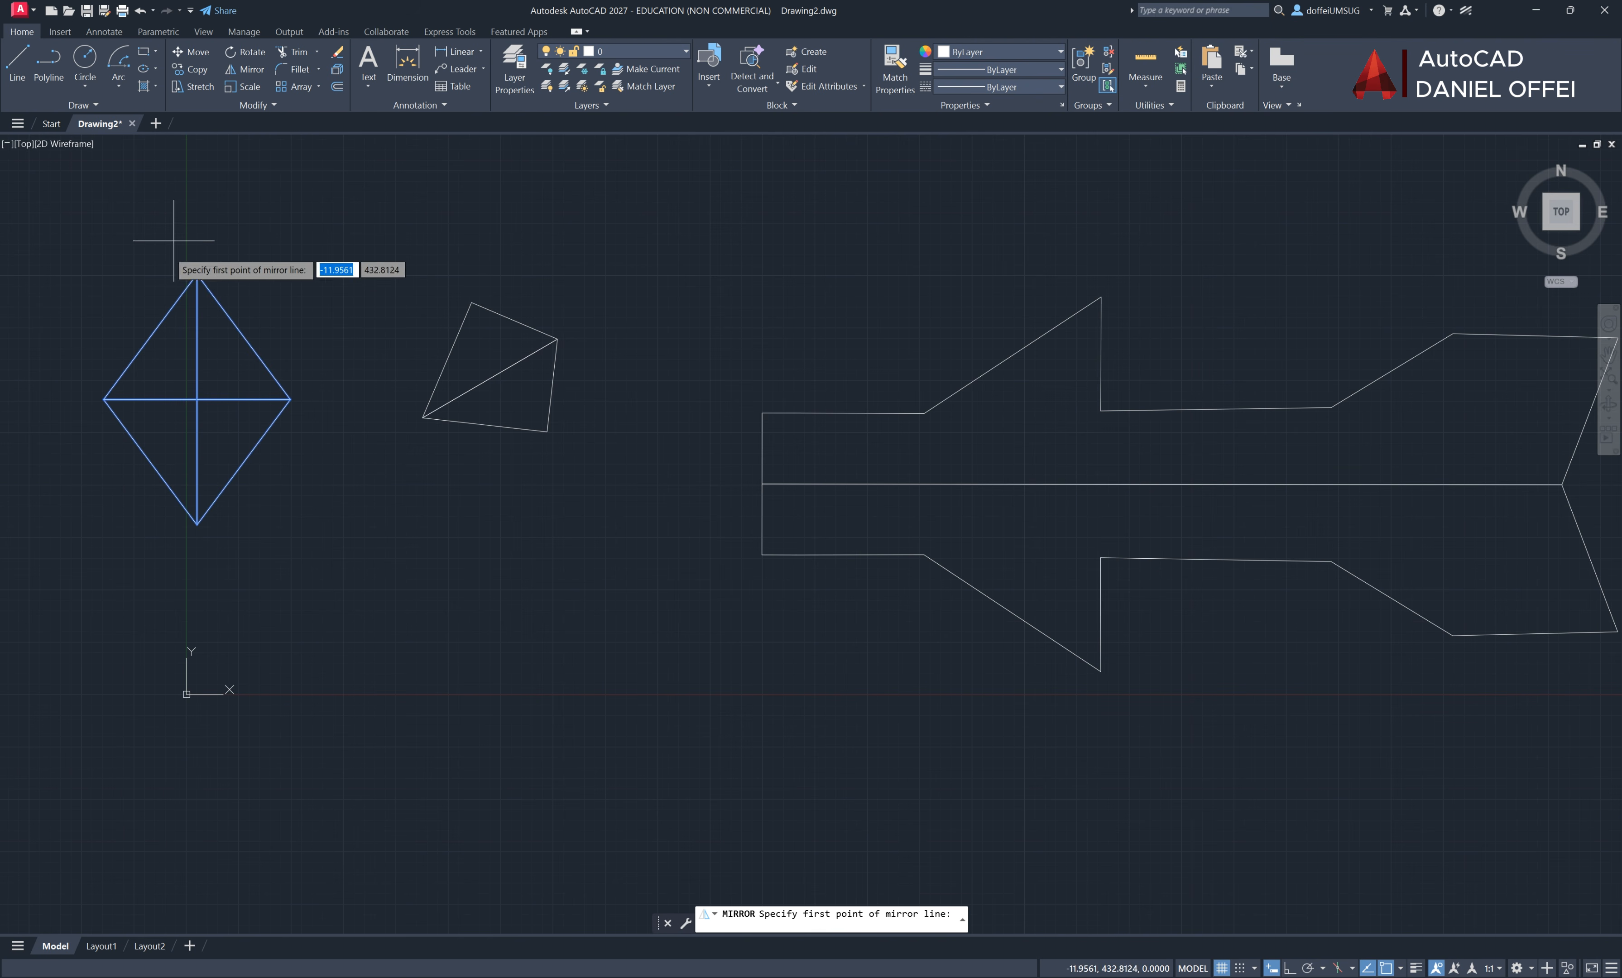
{"action": "left_click", "coordinate": [197, 273]}
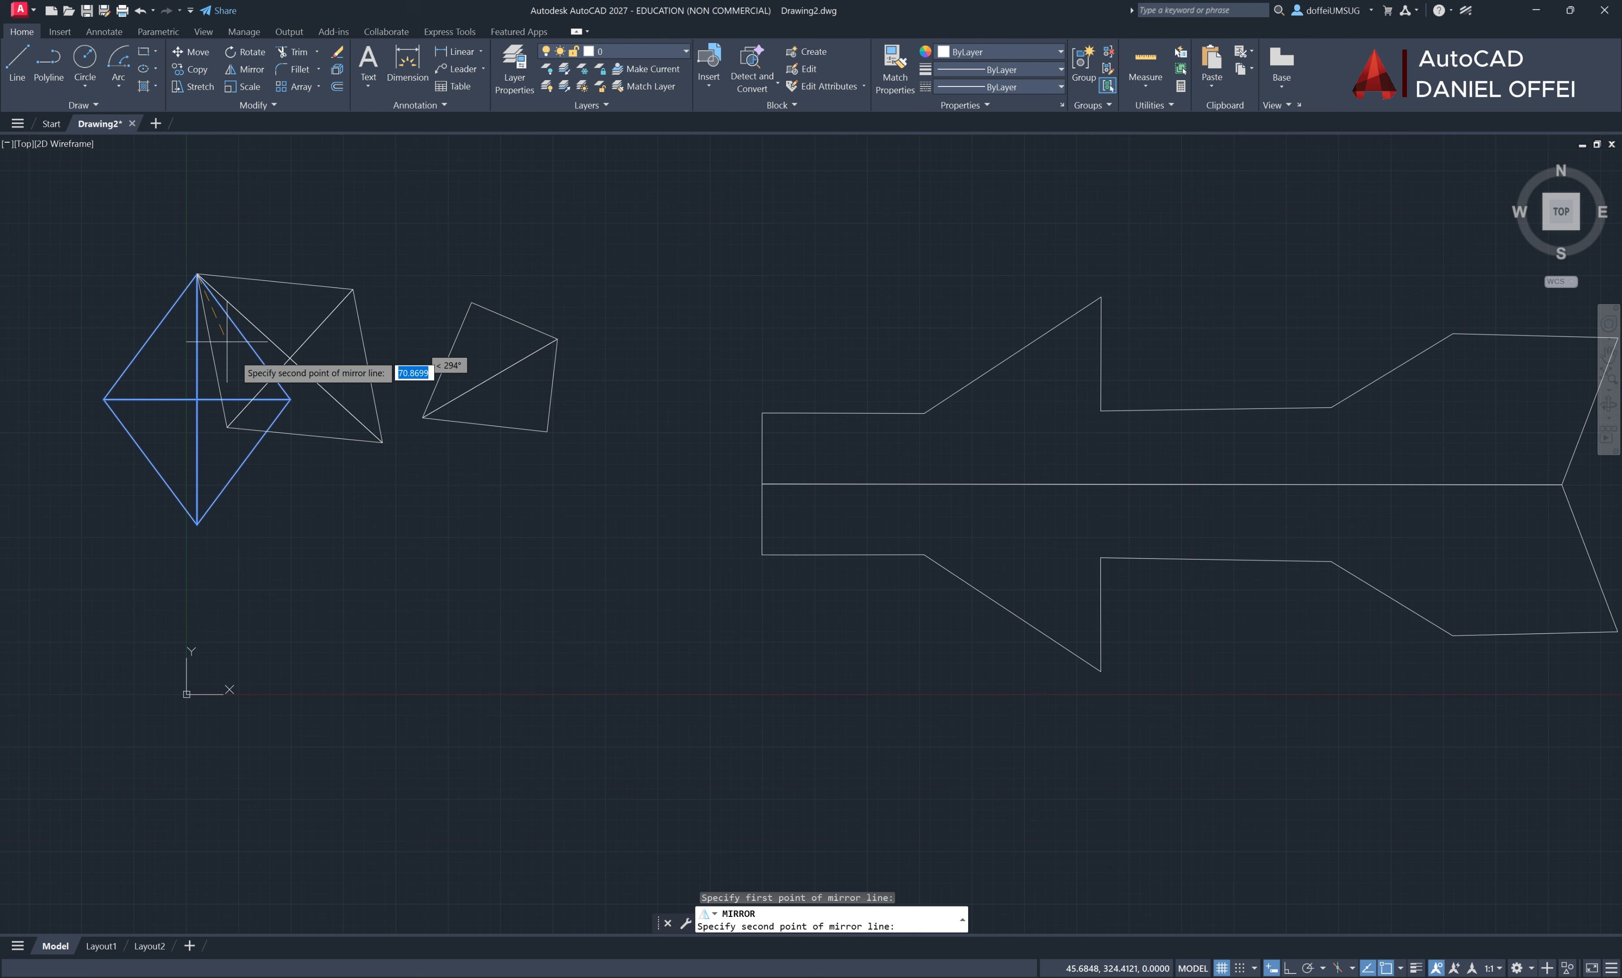
{"action": "left_click", "coordinate": [290, 399]}
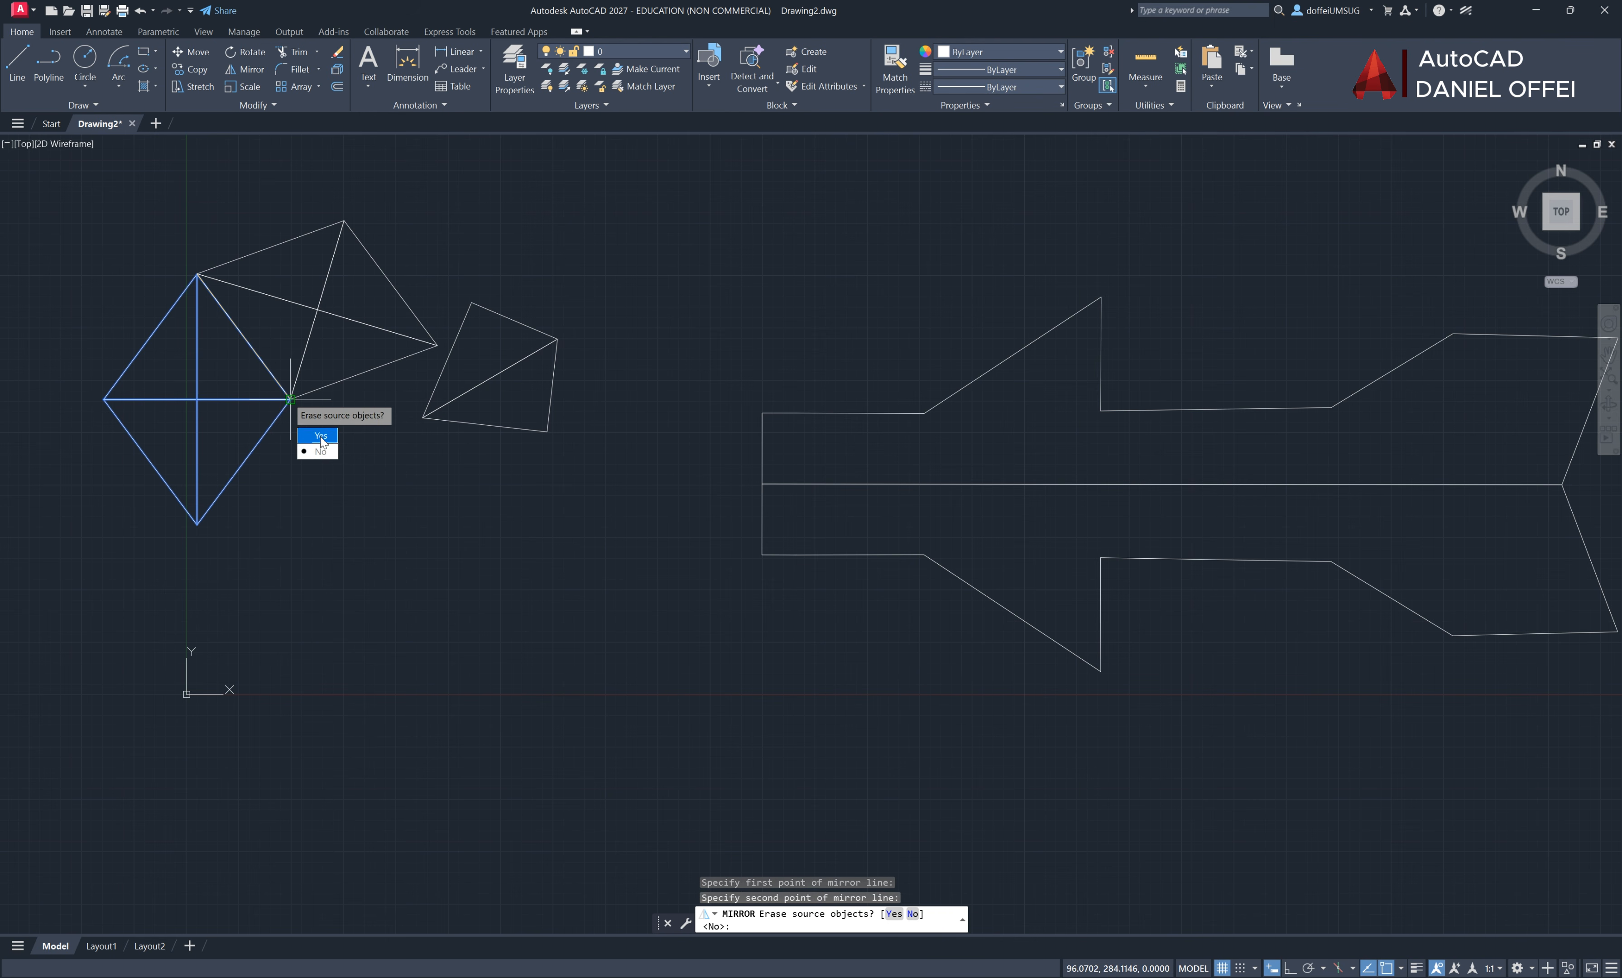
{"action": "left_click", "coordinate": [319, 452]}
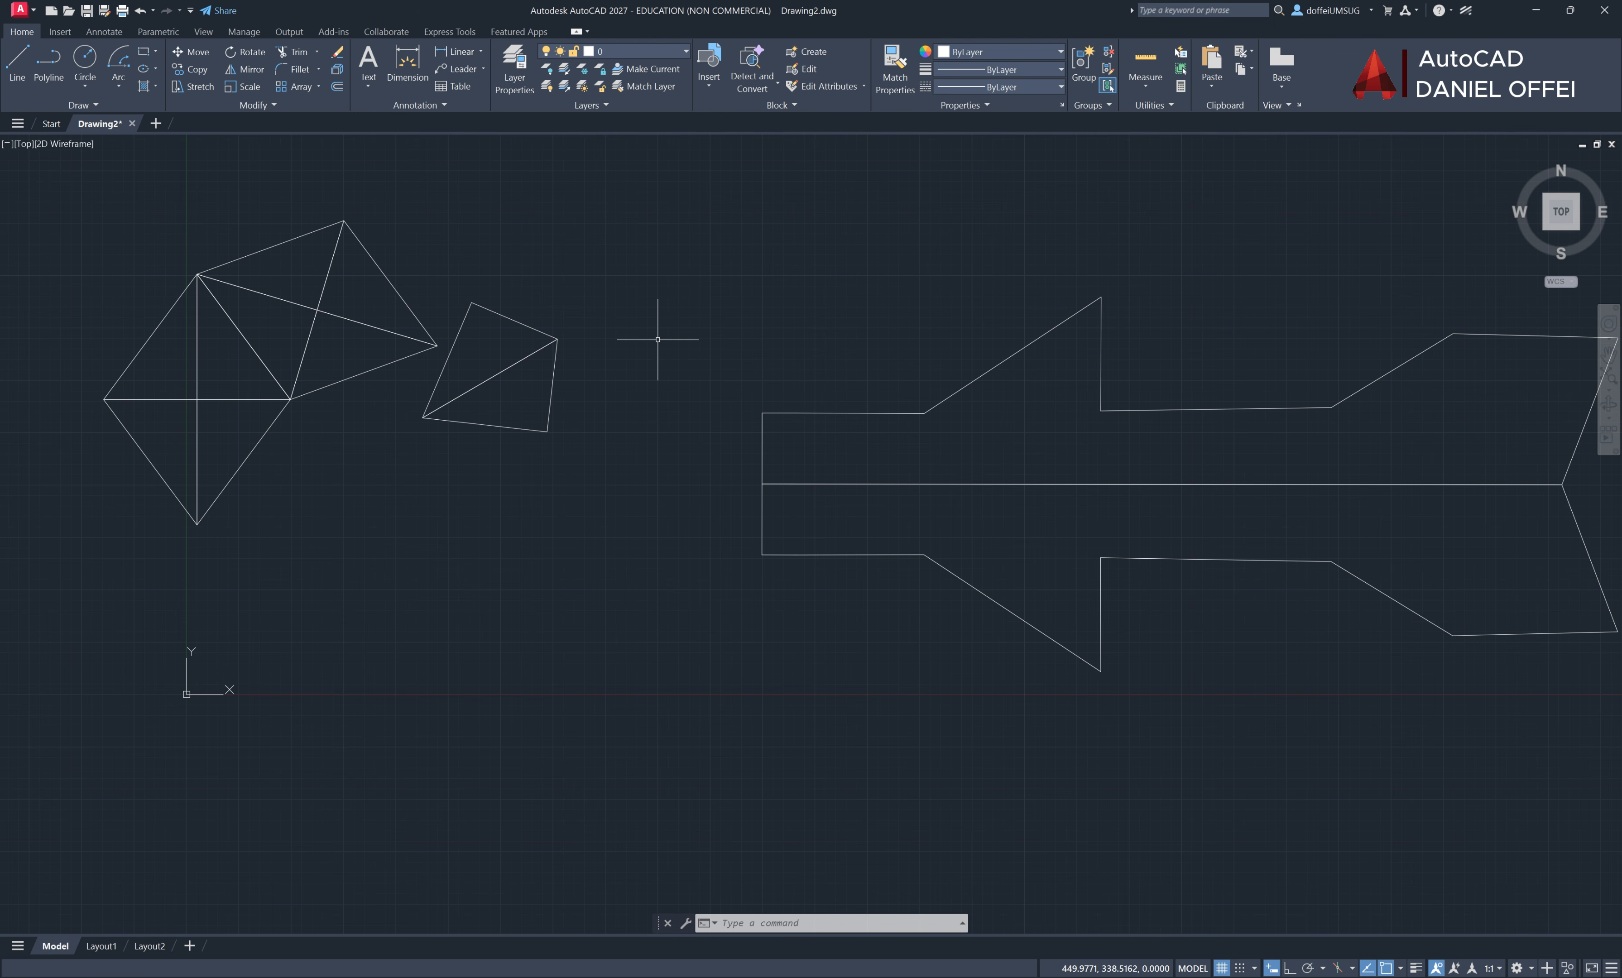
Erase every object in the drawing and run Zoom with the All option
{"action": "key", "text": "ctrl+a"}
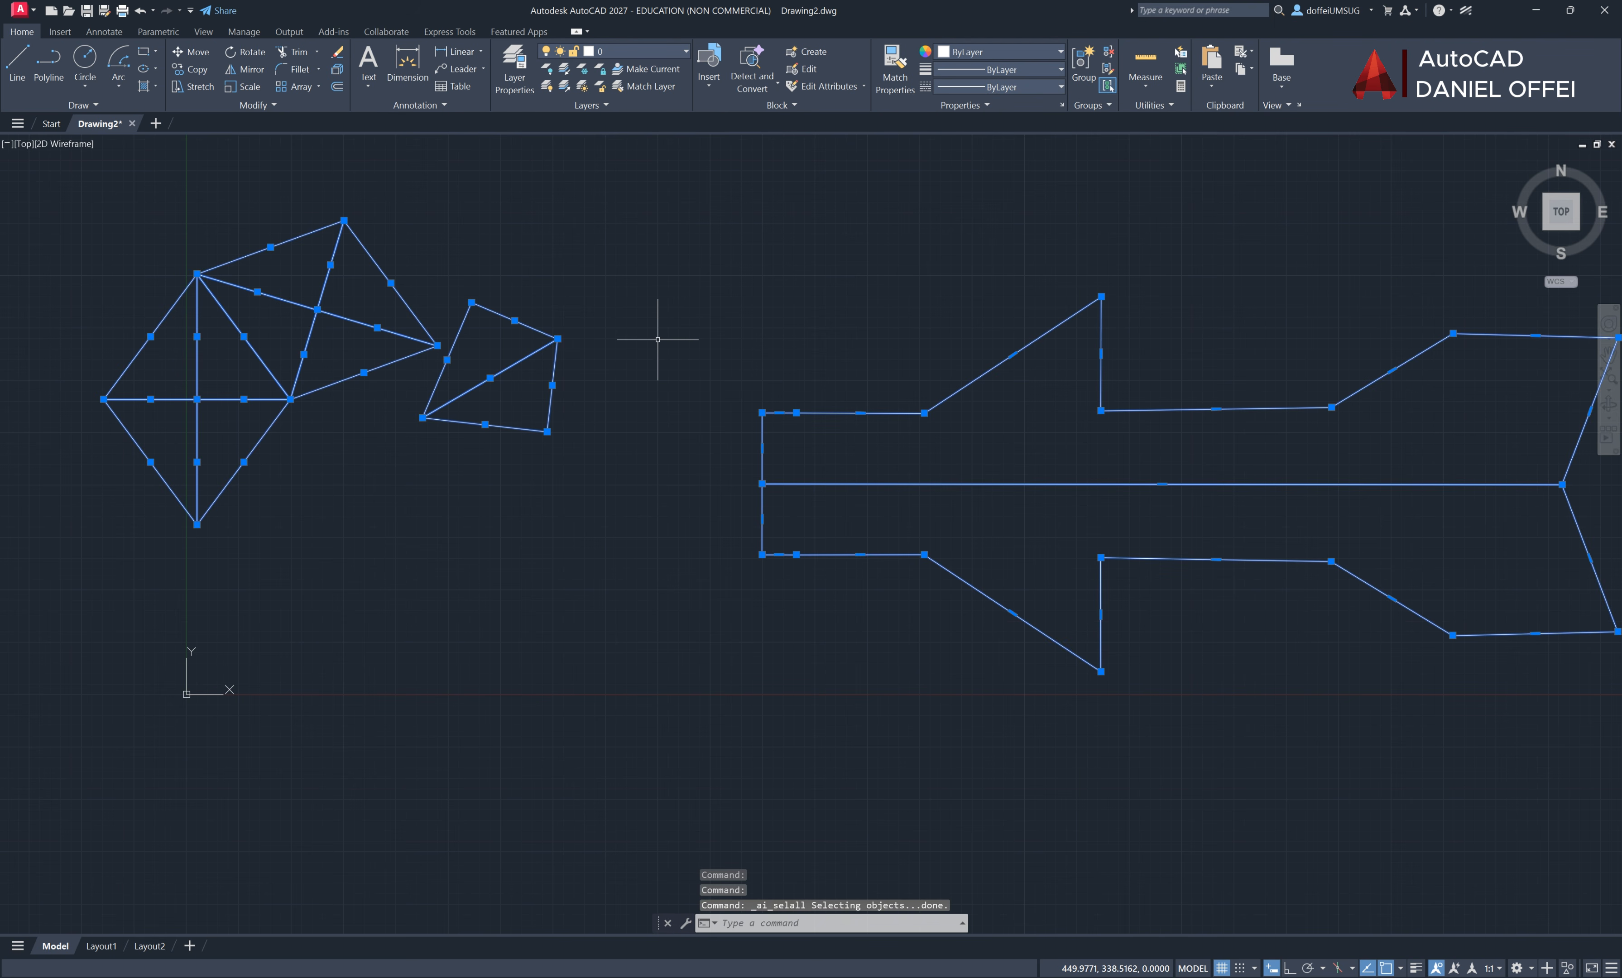
{"action": "key", "text": "Delete"}
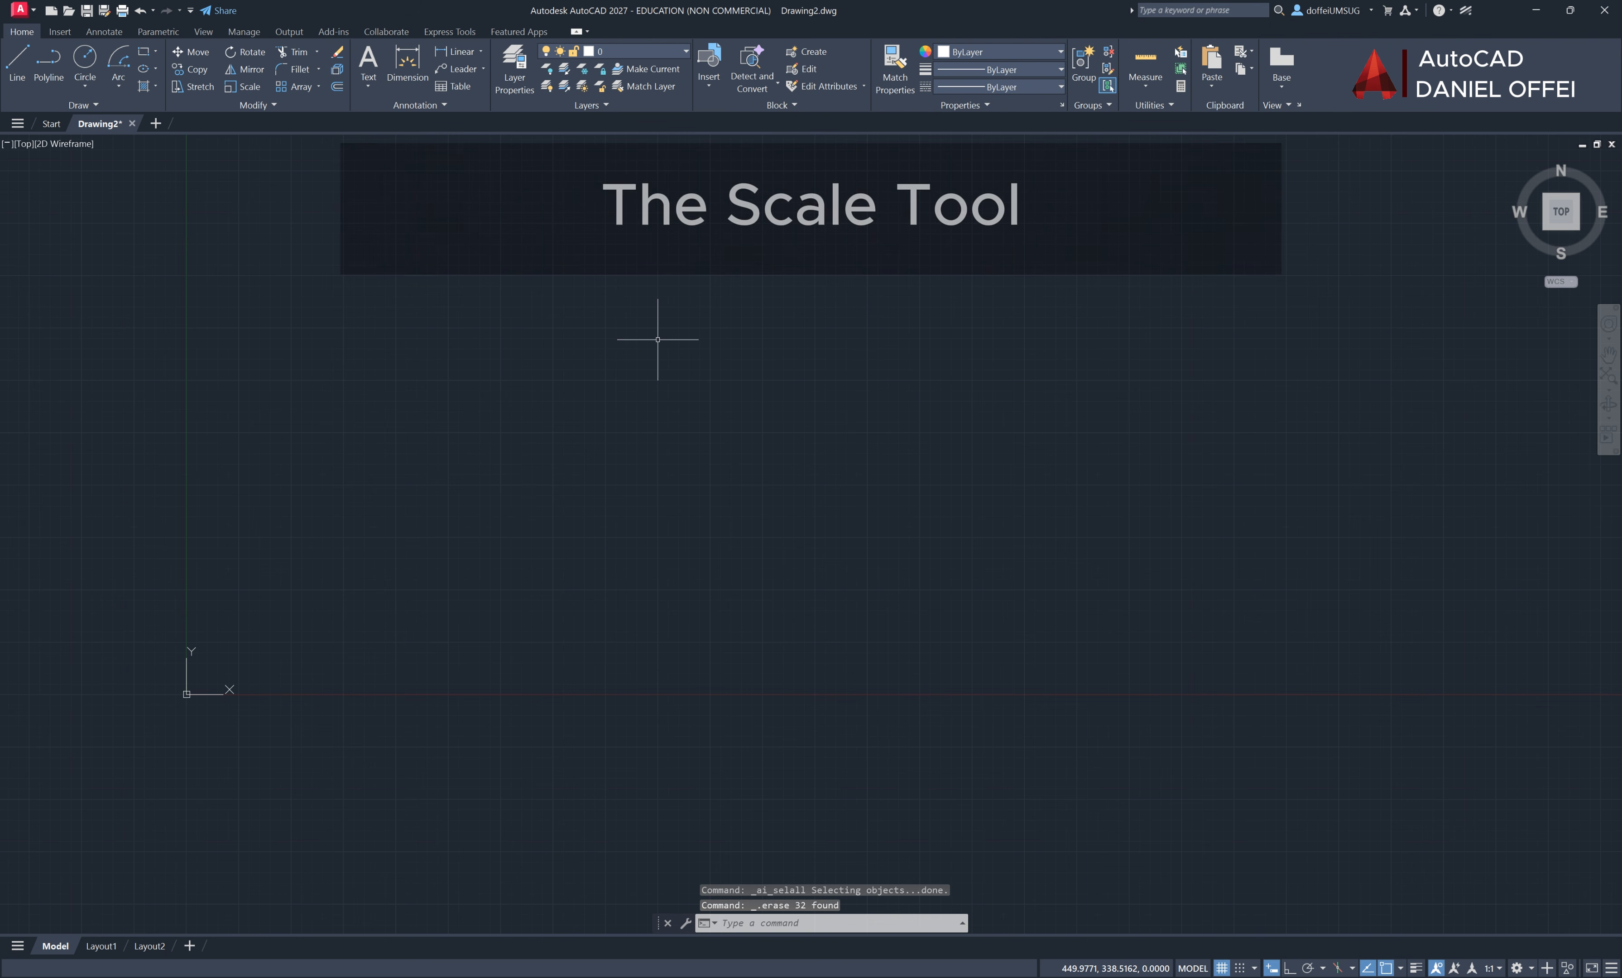
{"action": "type", "text": "z"}
{"action": "key", "text": "Return"}
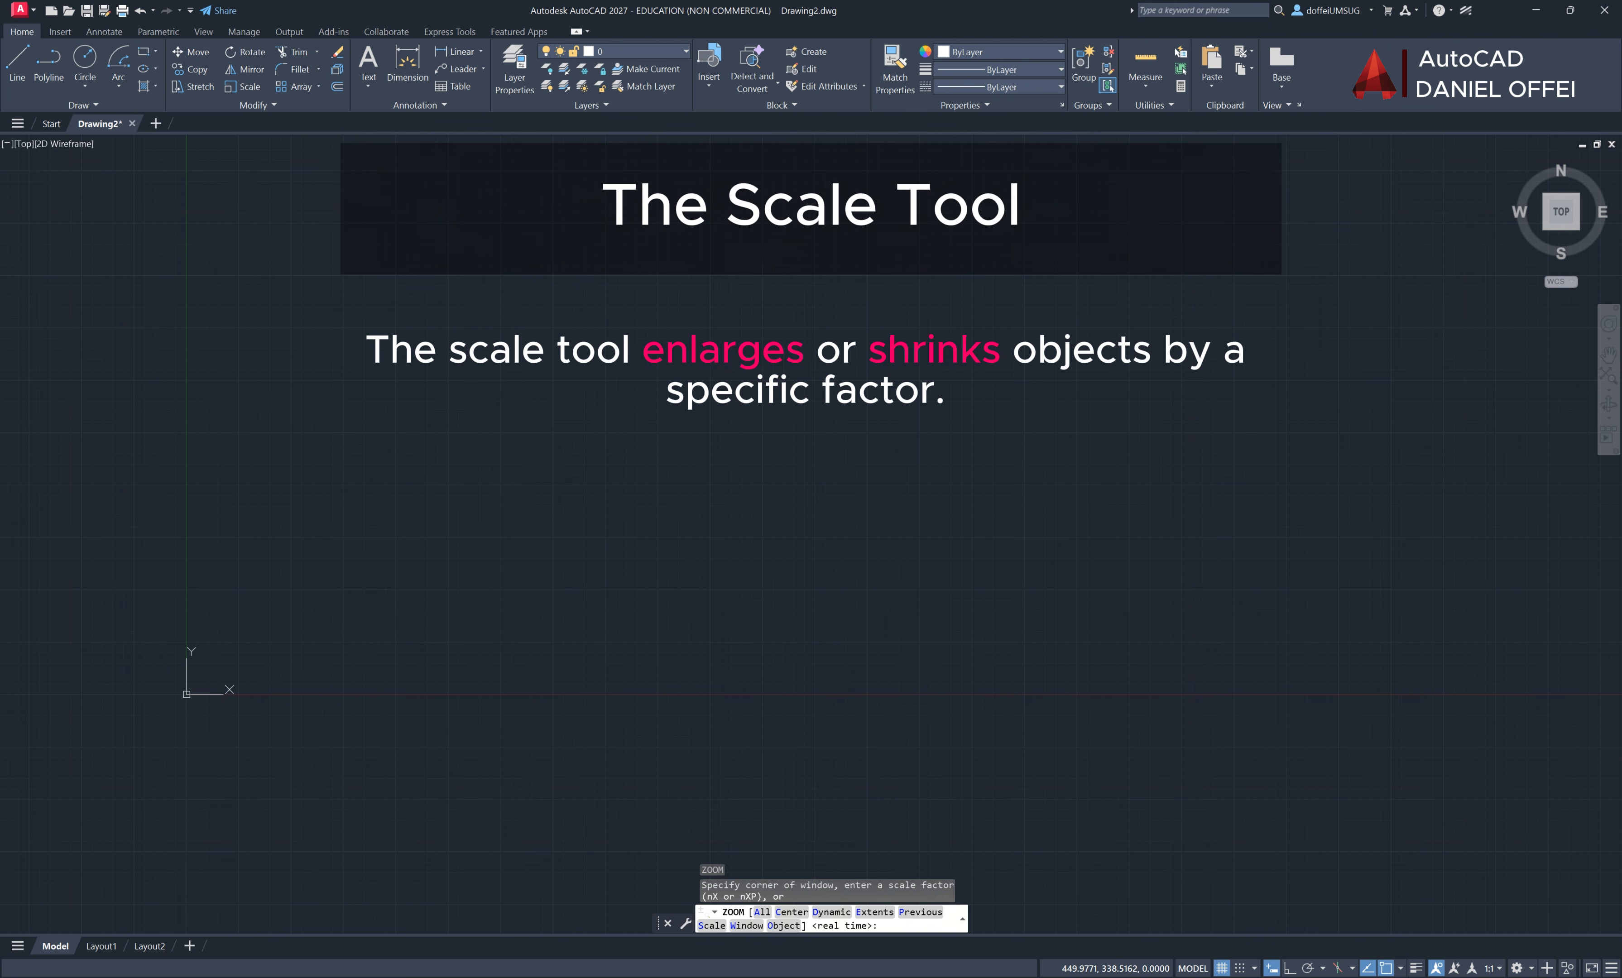
{"action": "type", "text": "A"}
{"action": "key", "text": "Return"}
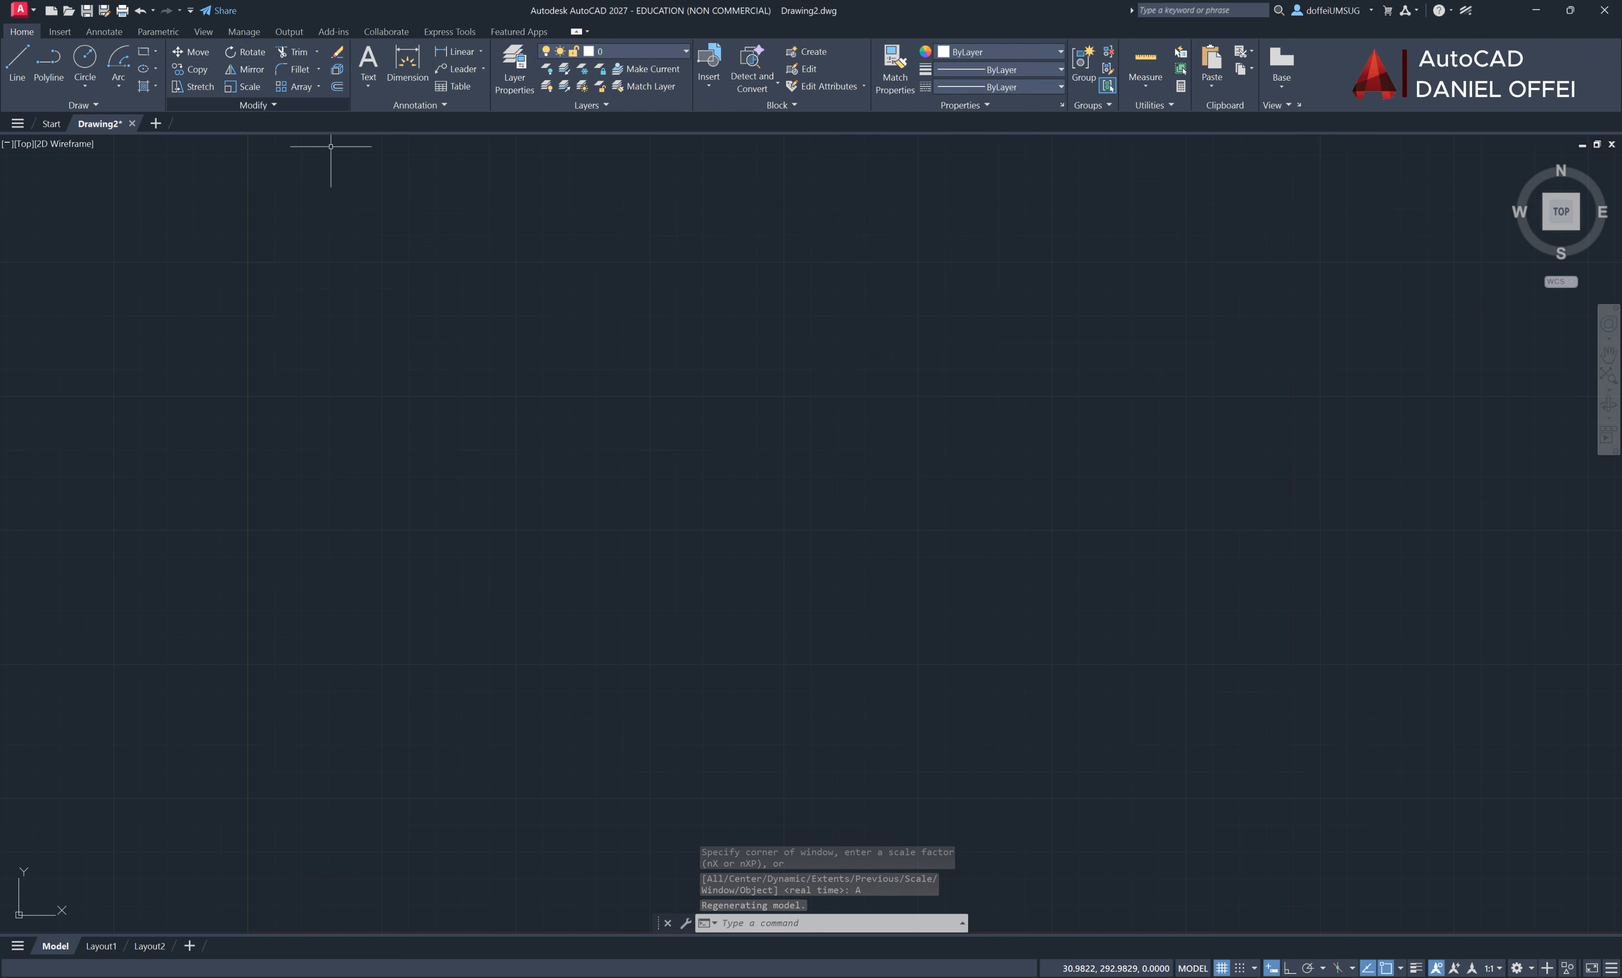
Draw a small freehand rectangle, wider than tall, in the lower middle of the empty drawing area
{"action": "type", "text": "rec"}
{"action": "key", "text": "Return"}
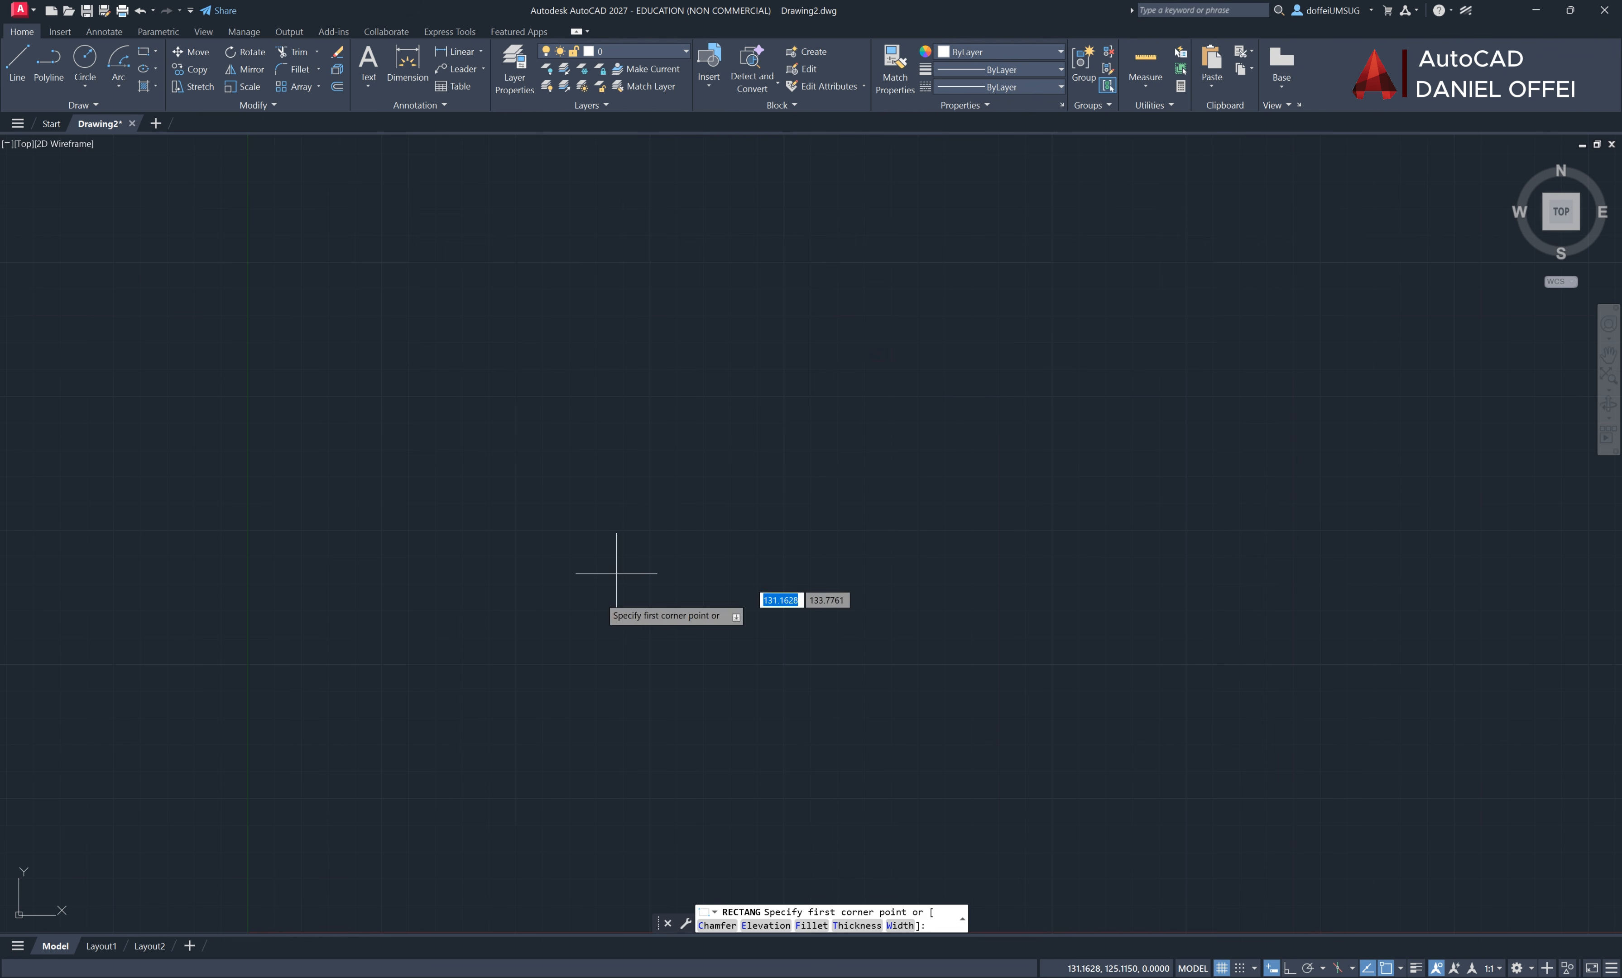
{"action": "left_click", "coordinate": [548, 644]}
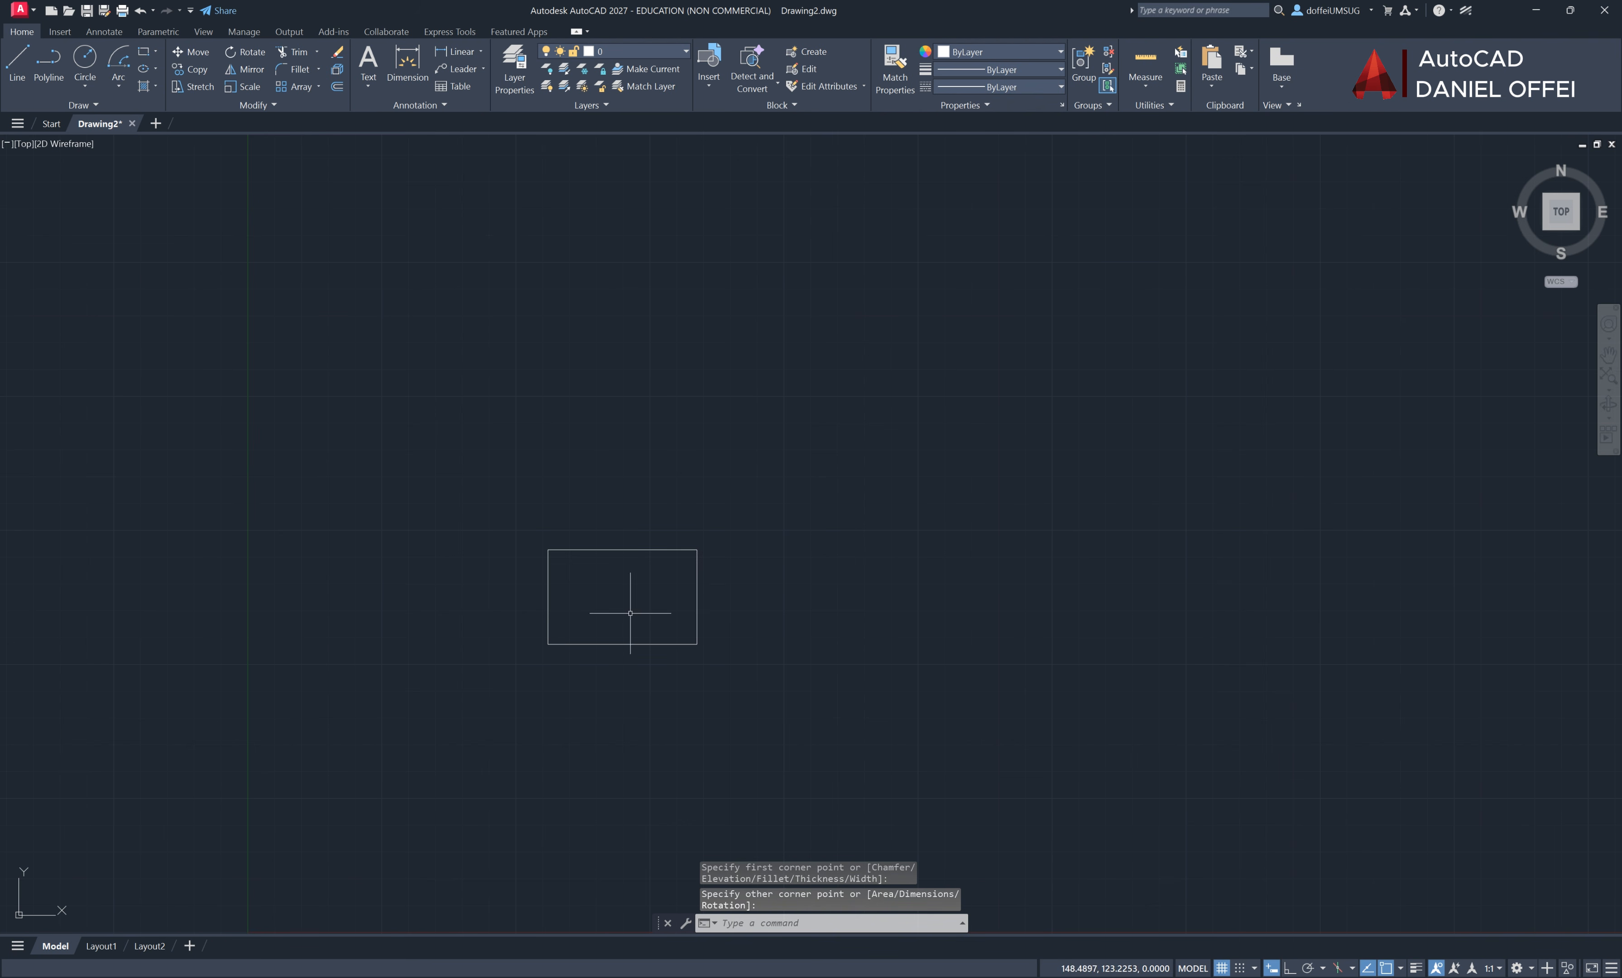
Scale the rectangle up freehand by a factor of about 4, using its upper-right corner as base point
{"action": "left_click", "coordinate": [805, 515]}
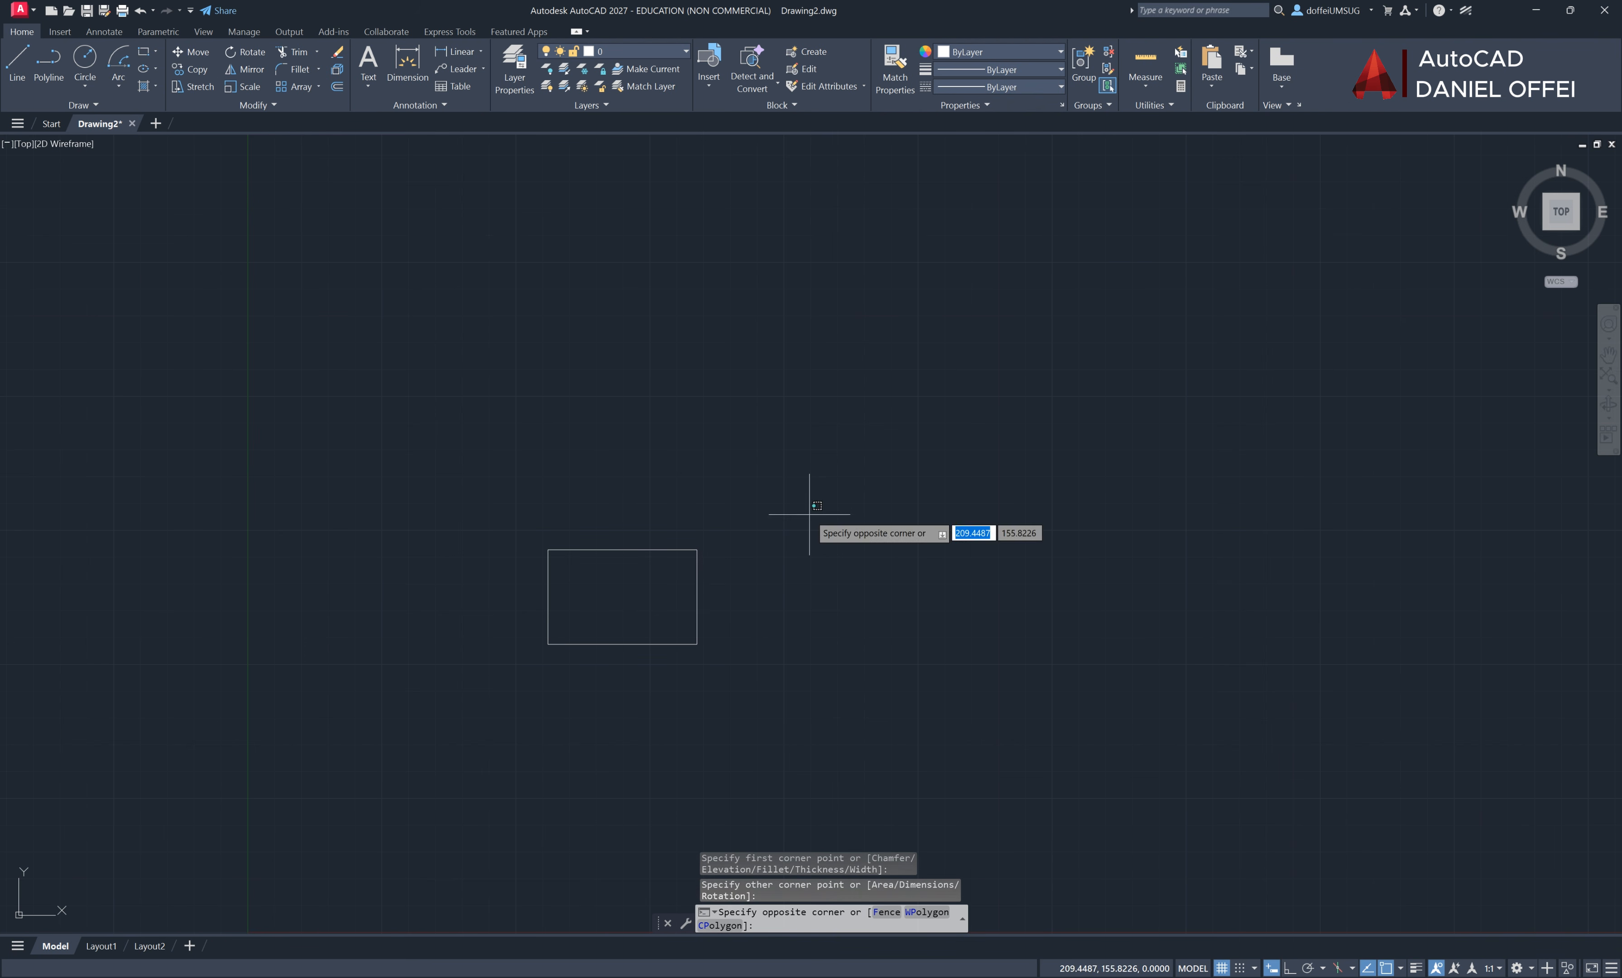
{"action": "left_click", "coordinate": [487, 672]}
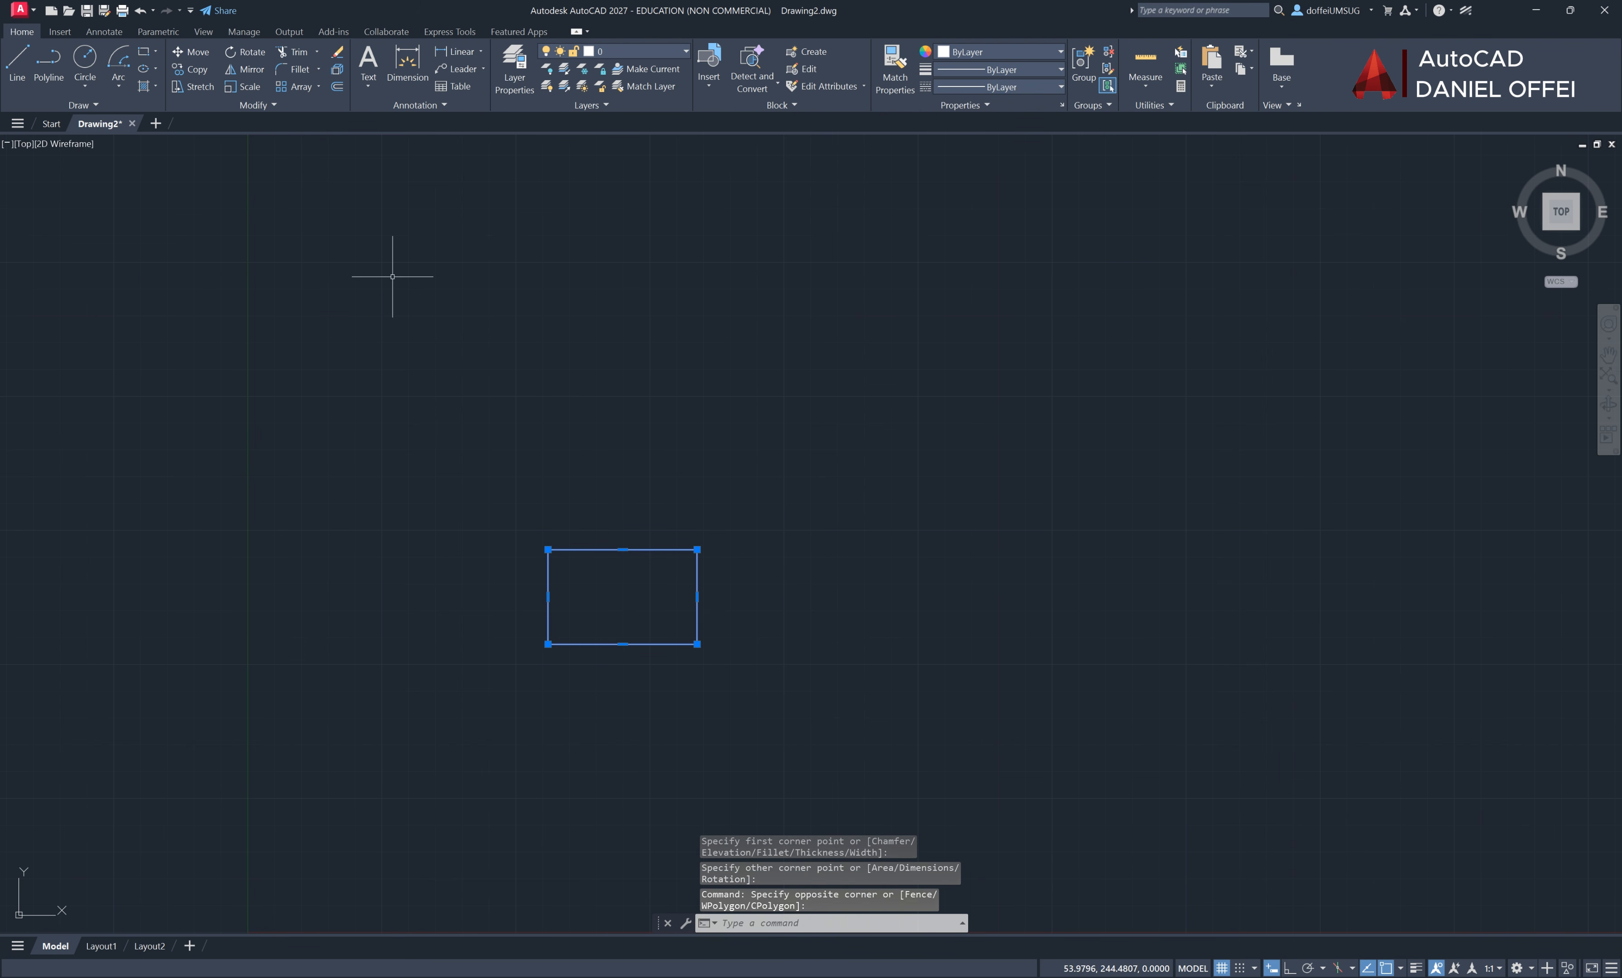
{"action": "left_click", "coordinate": [236, 89]}
{"action": "left_click", "coordinate": [622, 596]}
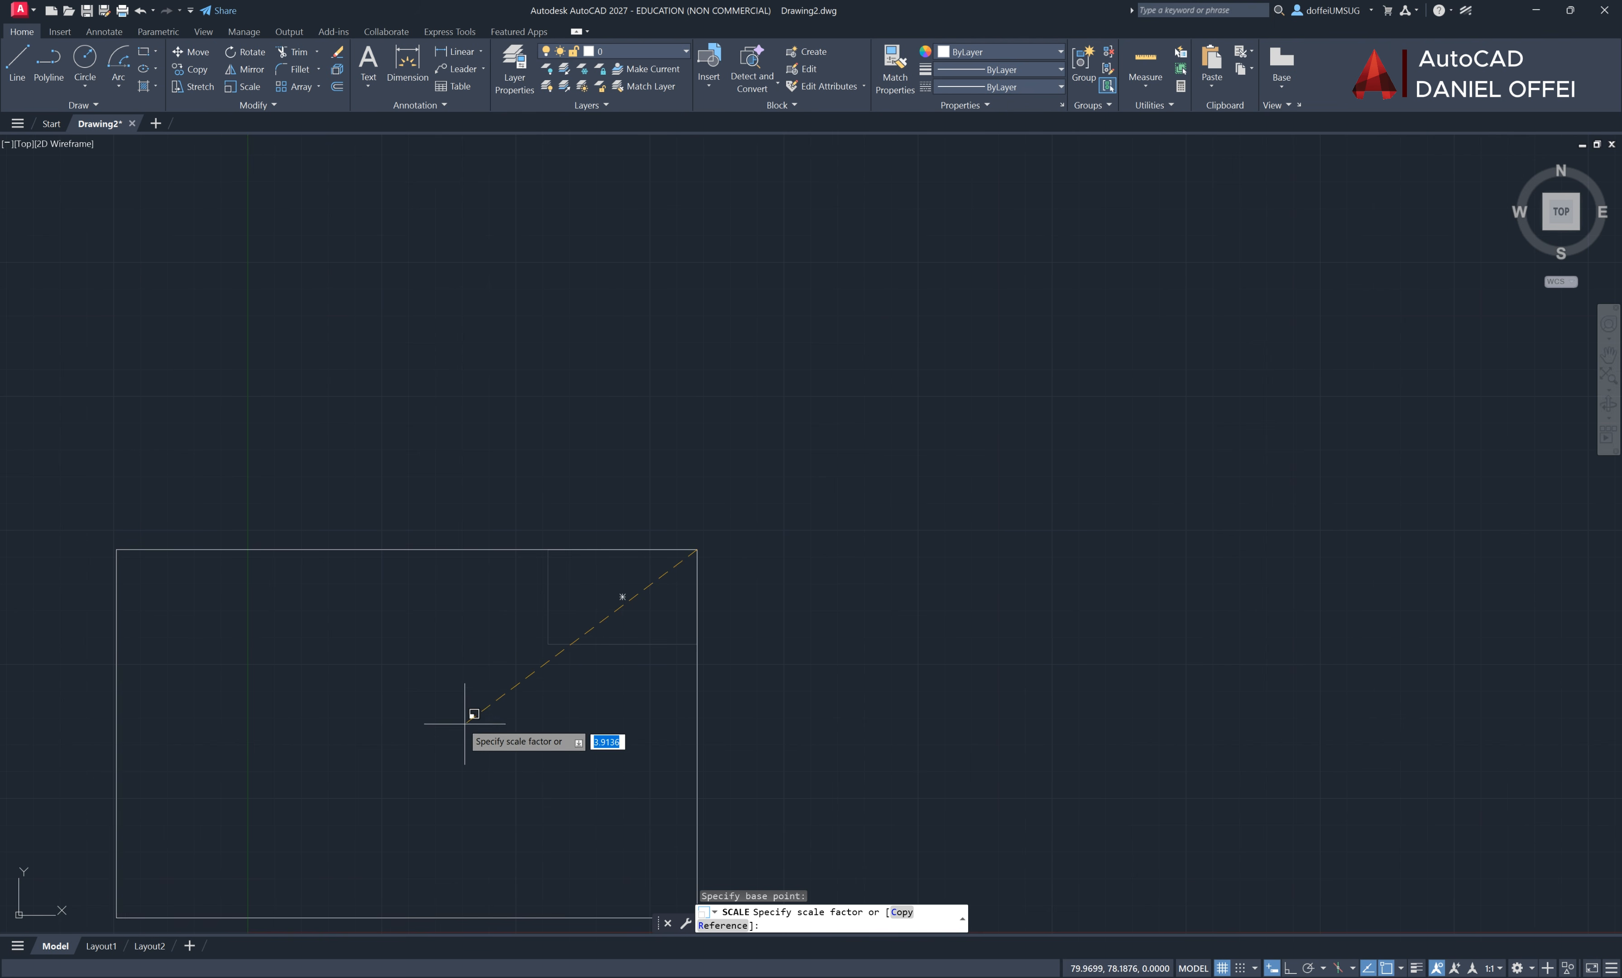
{"action": "left_click", "coordinate": [450, 713]}
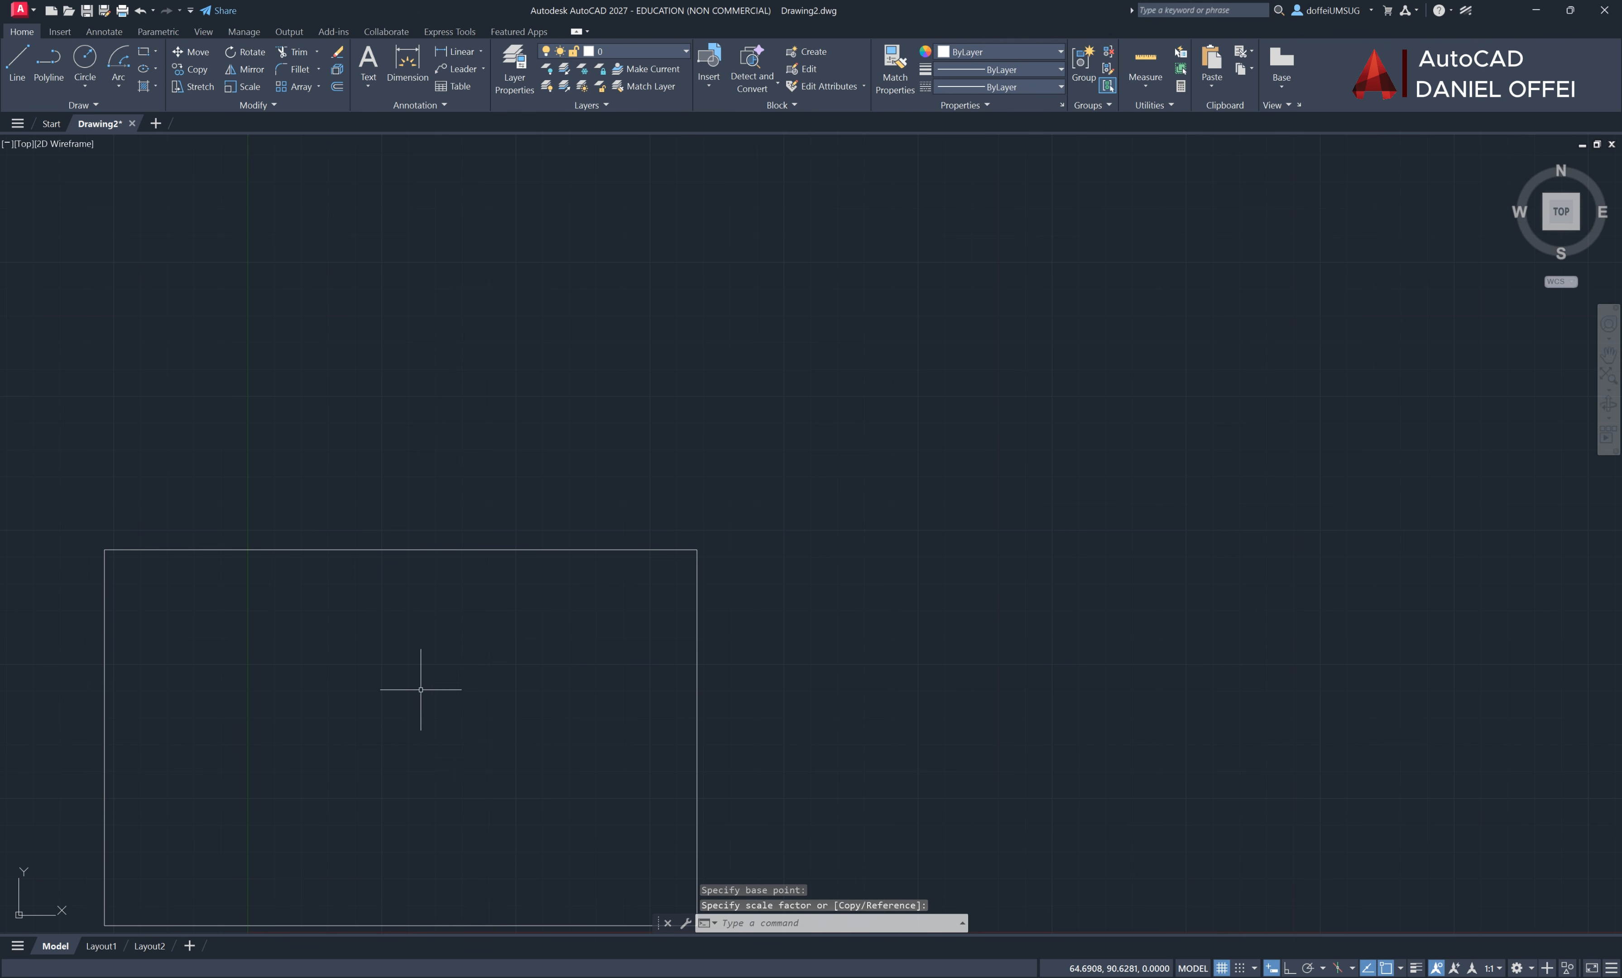
Erase the scaled rectangle from the drawing
{"action": "middle_click_drag", "start_coordinate": [420, 690], "coordinate": [524, 620]}
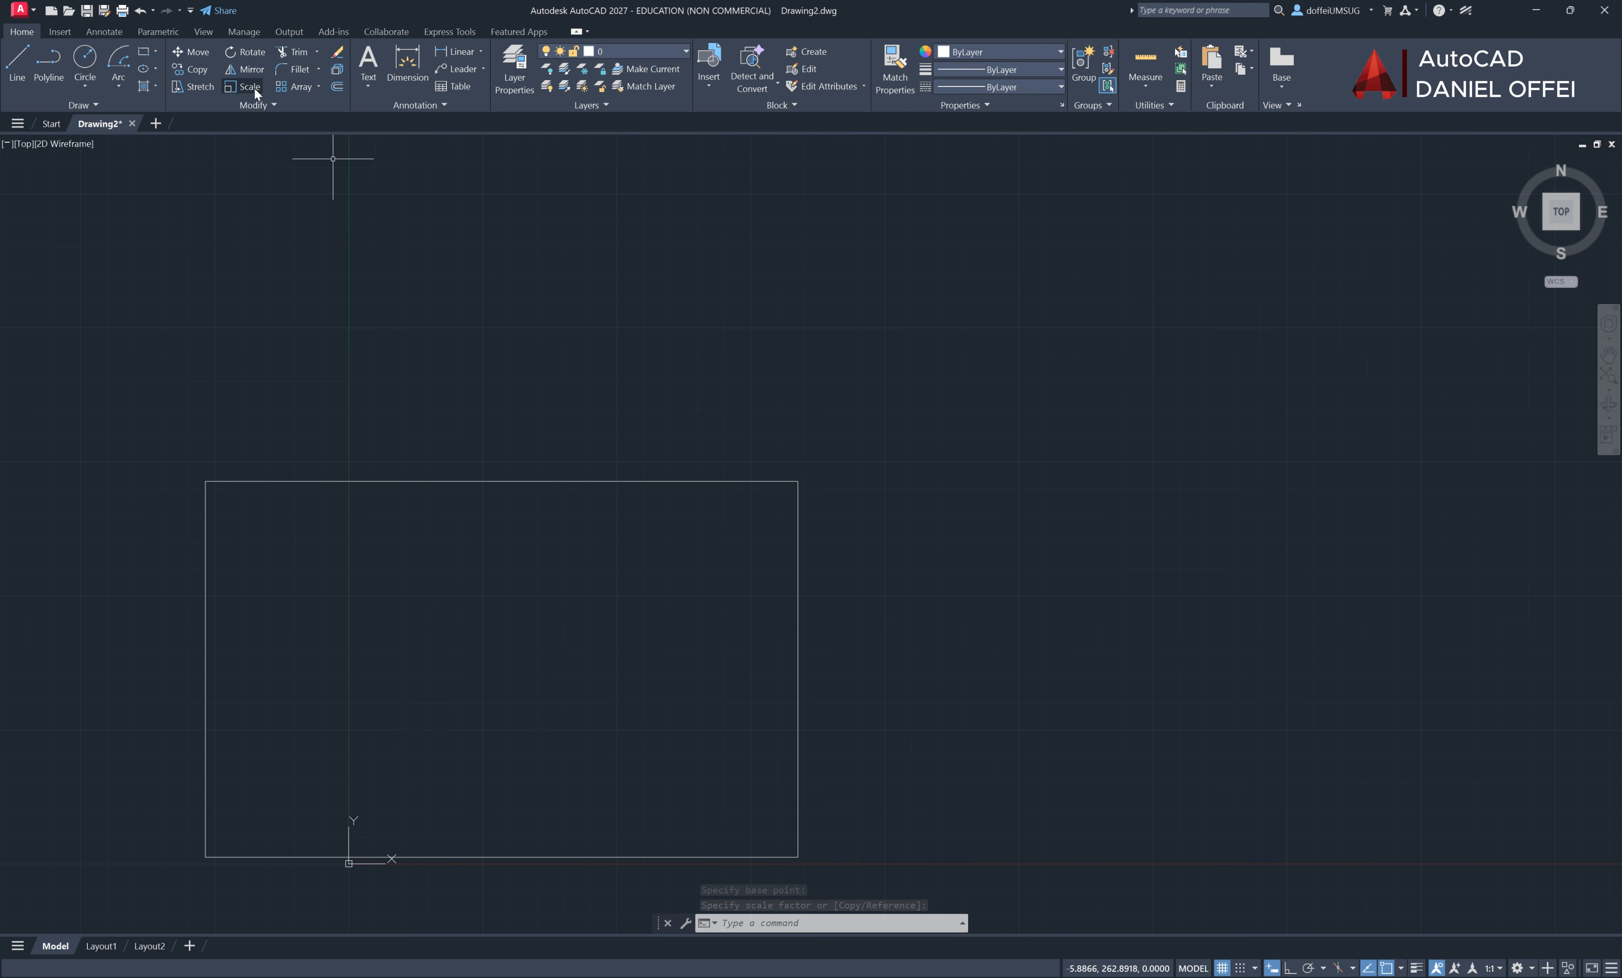
{"action": "left_click", "coordinate": [911, 442]}
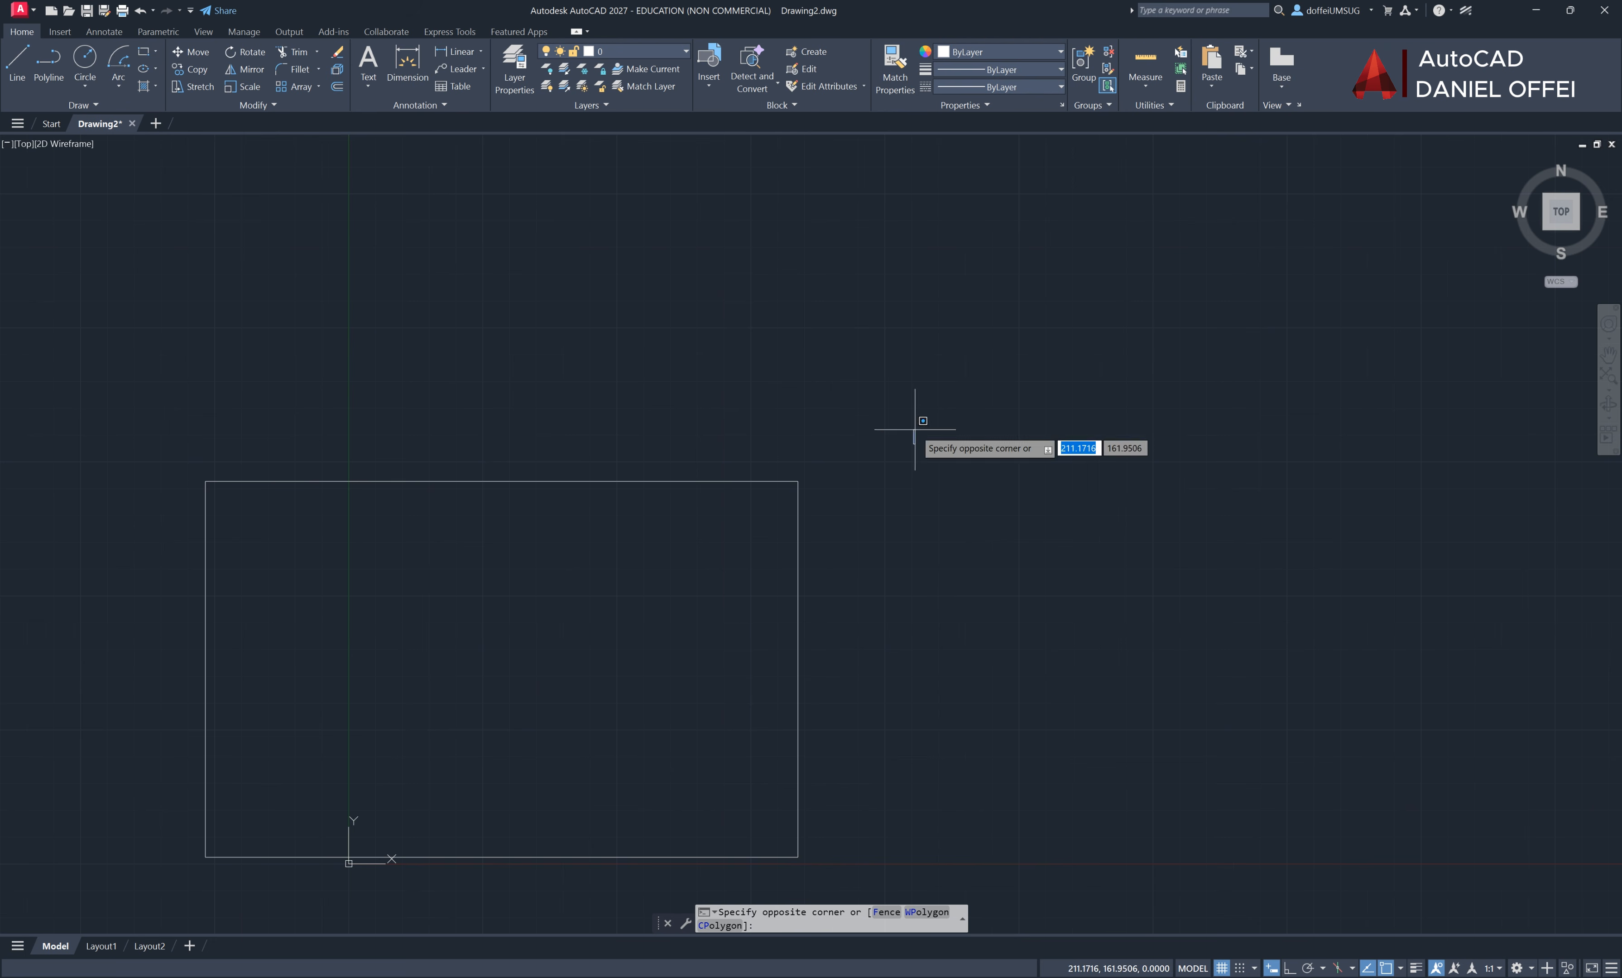
{"action": "left_click", "coordinate": [608, 572]}
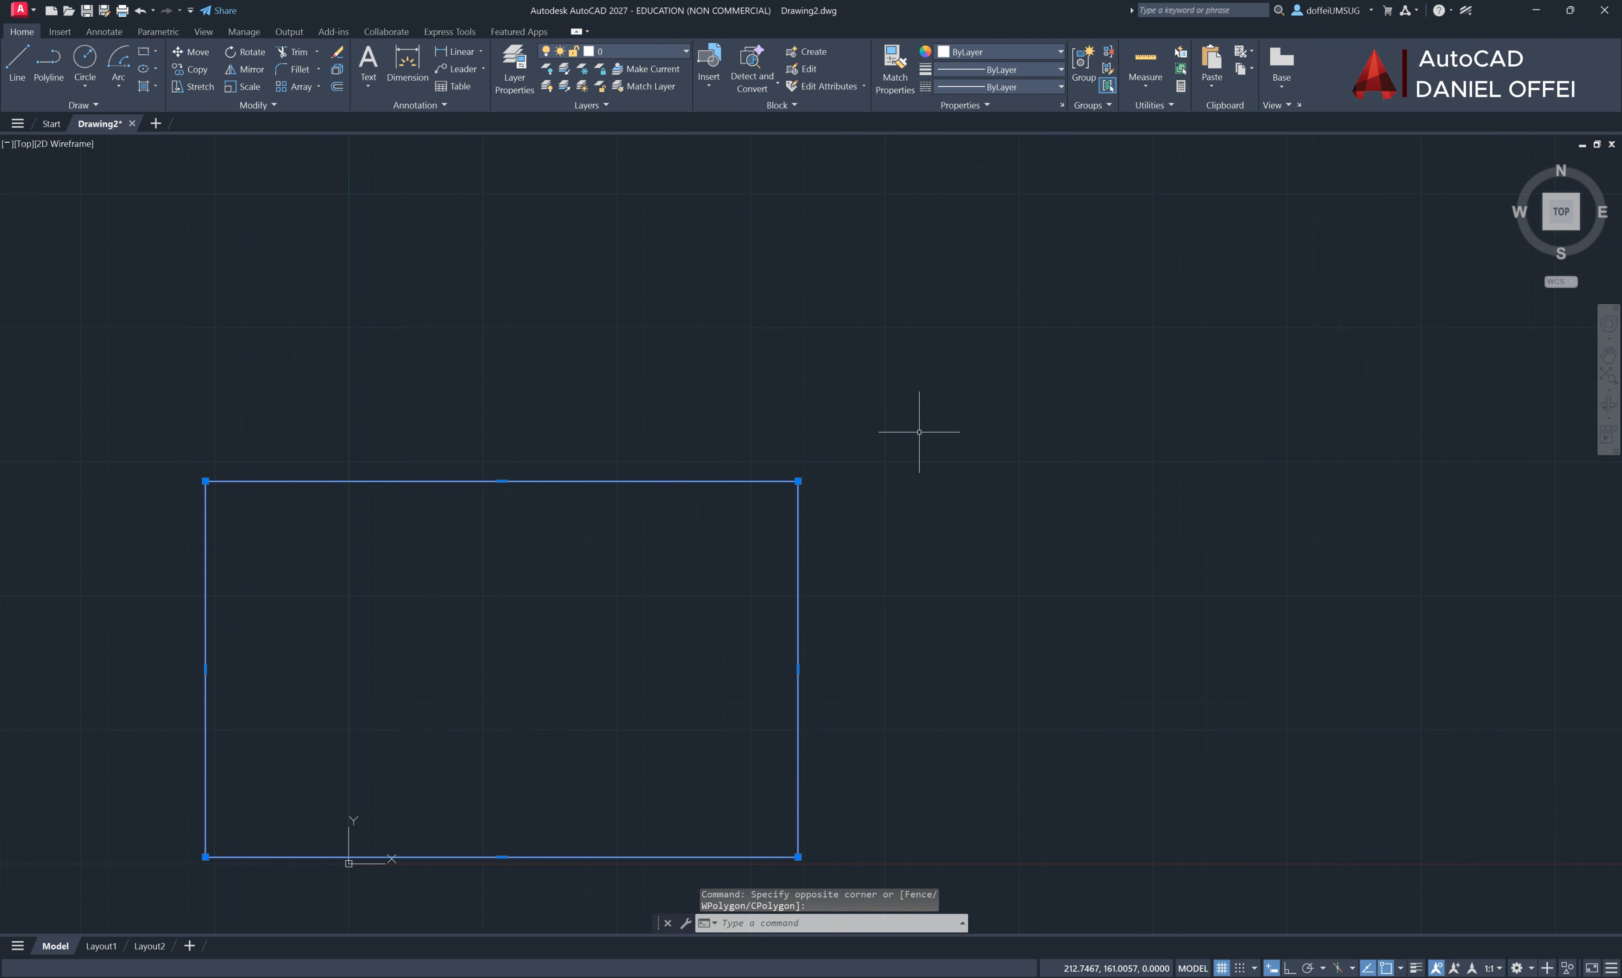
{"action": "key", "text": "Delete"}
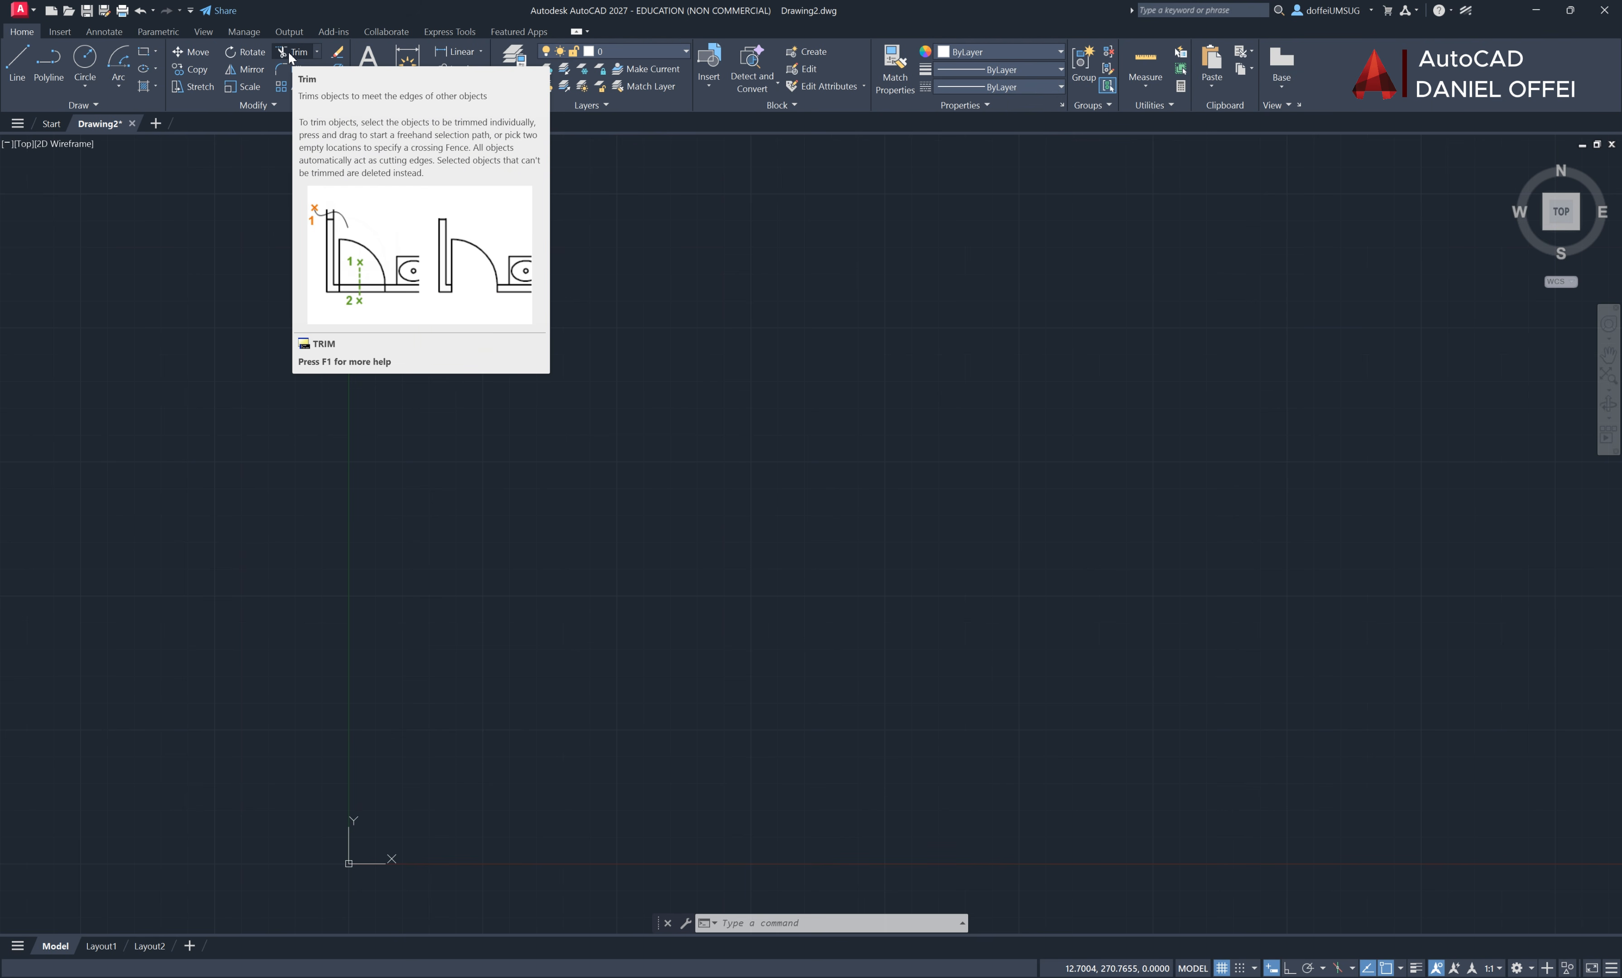
Draw a wide freehand rectangle and a second, taller one overlapping its lower-right part
{"action": "left_click", "coordinate": [316, 52]}
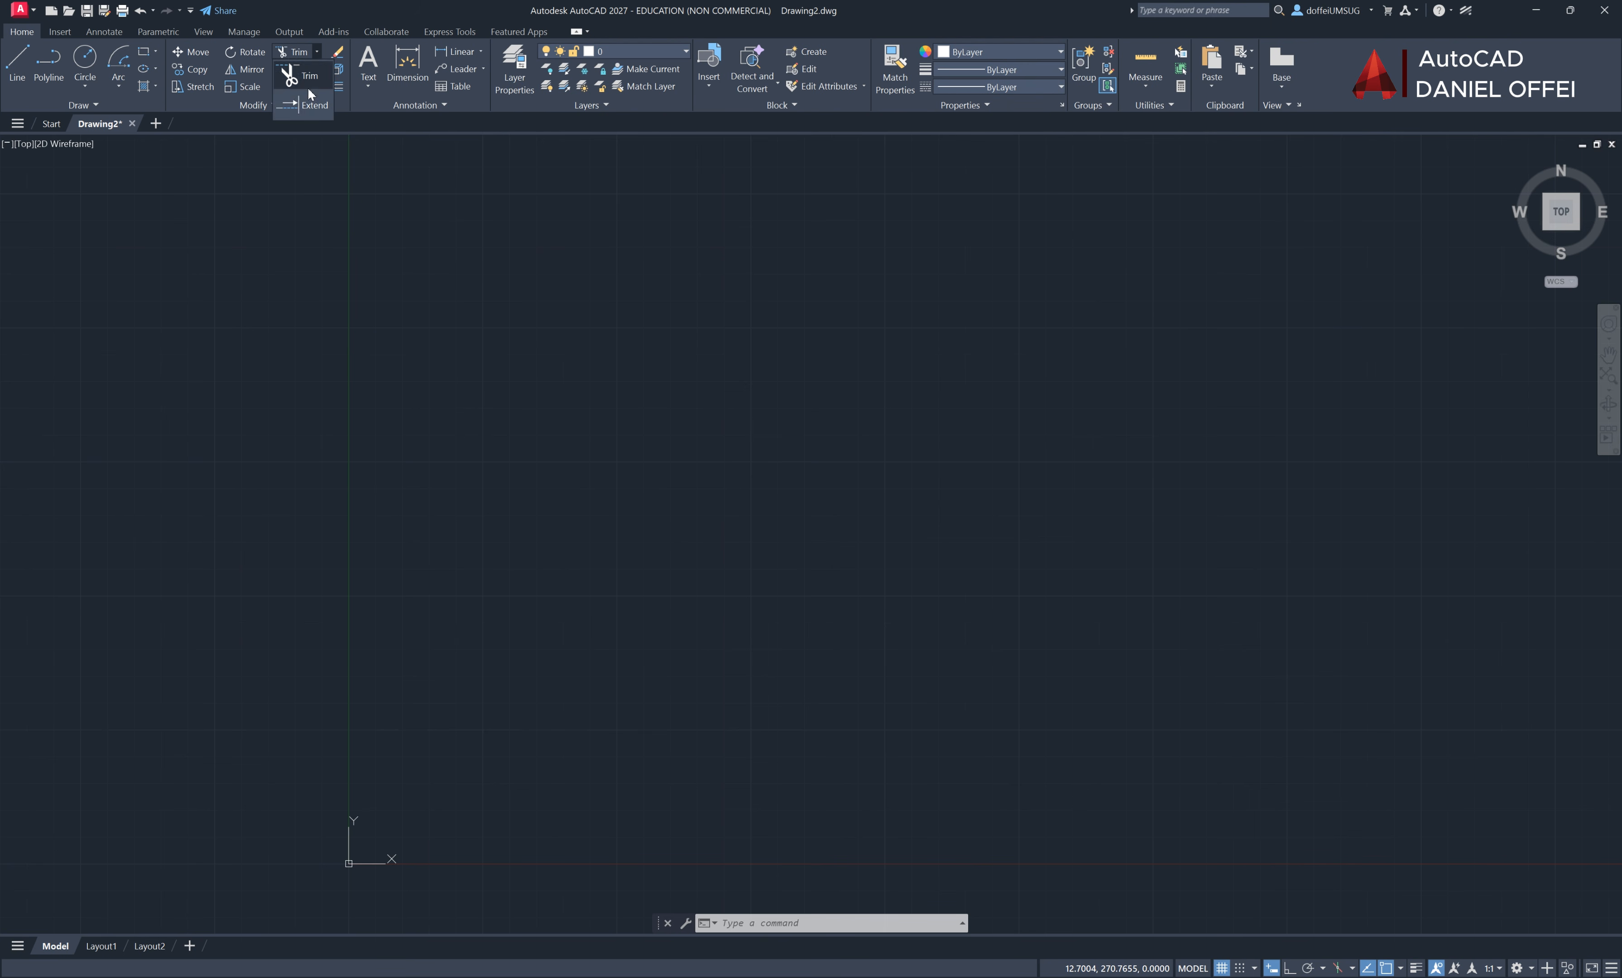
{"action": "left_click", "coordinate": [143, 52]}
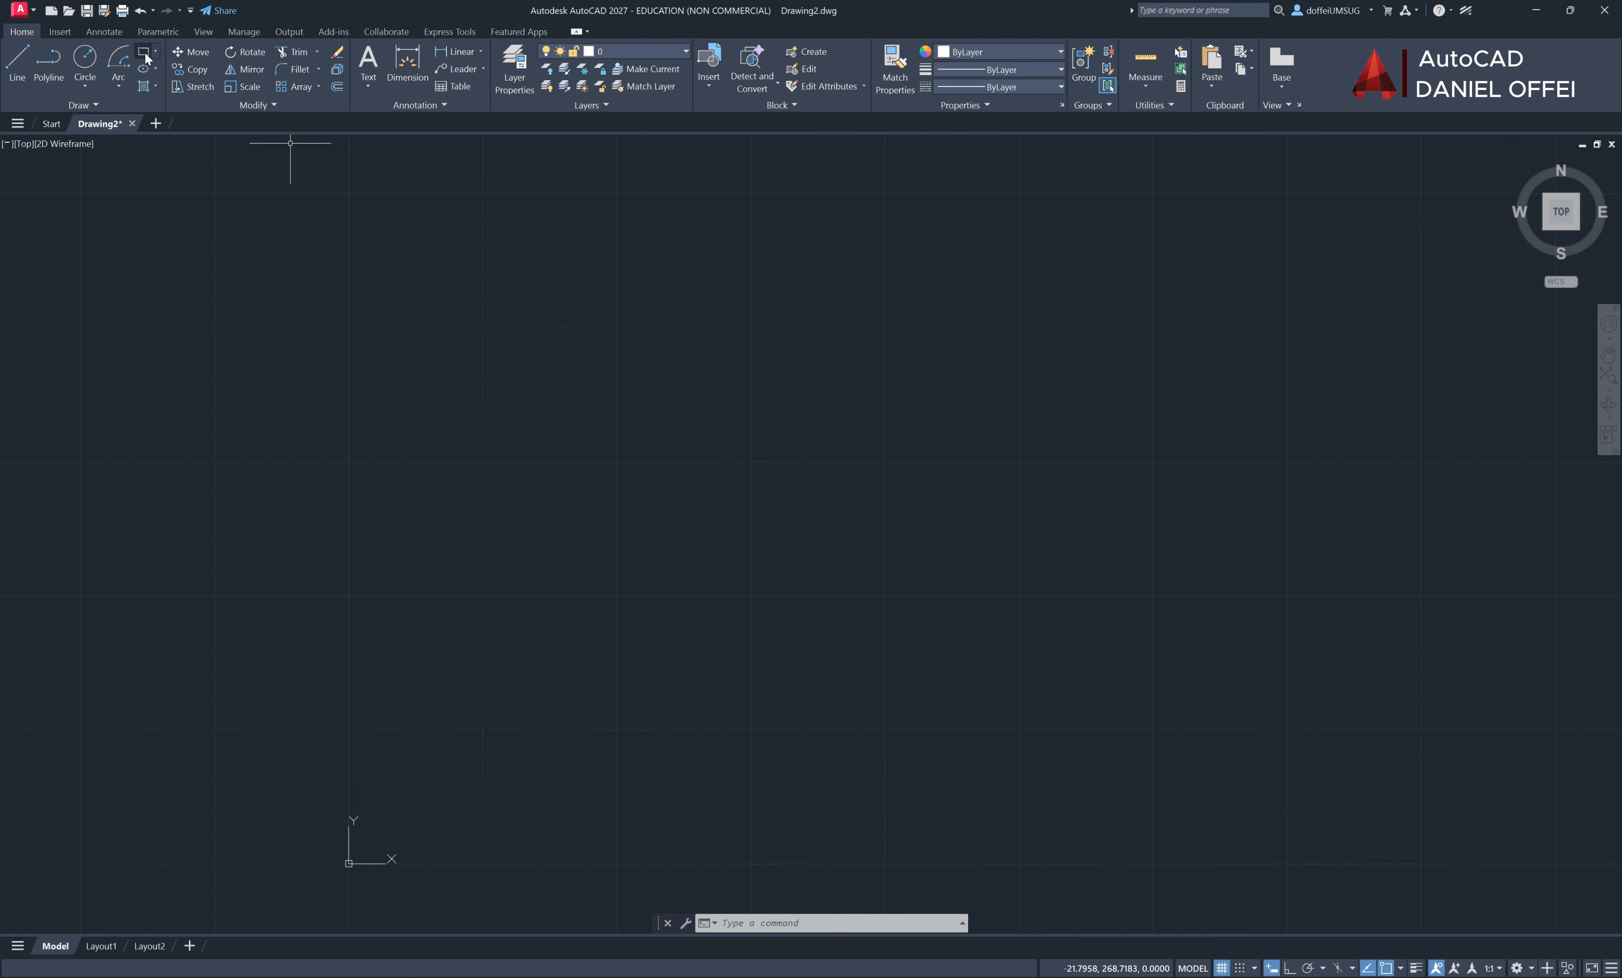
{"action": "left_click", "coordinate": [537, 319]}
{"action": "left_click", "coordinate": [1090, 530]}
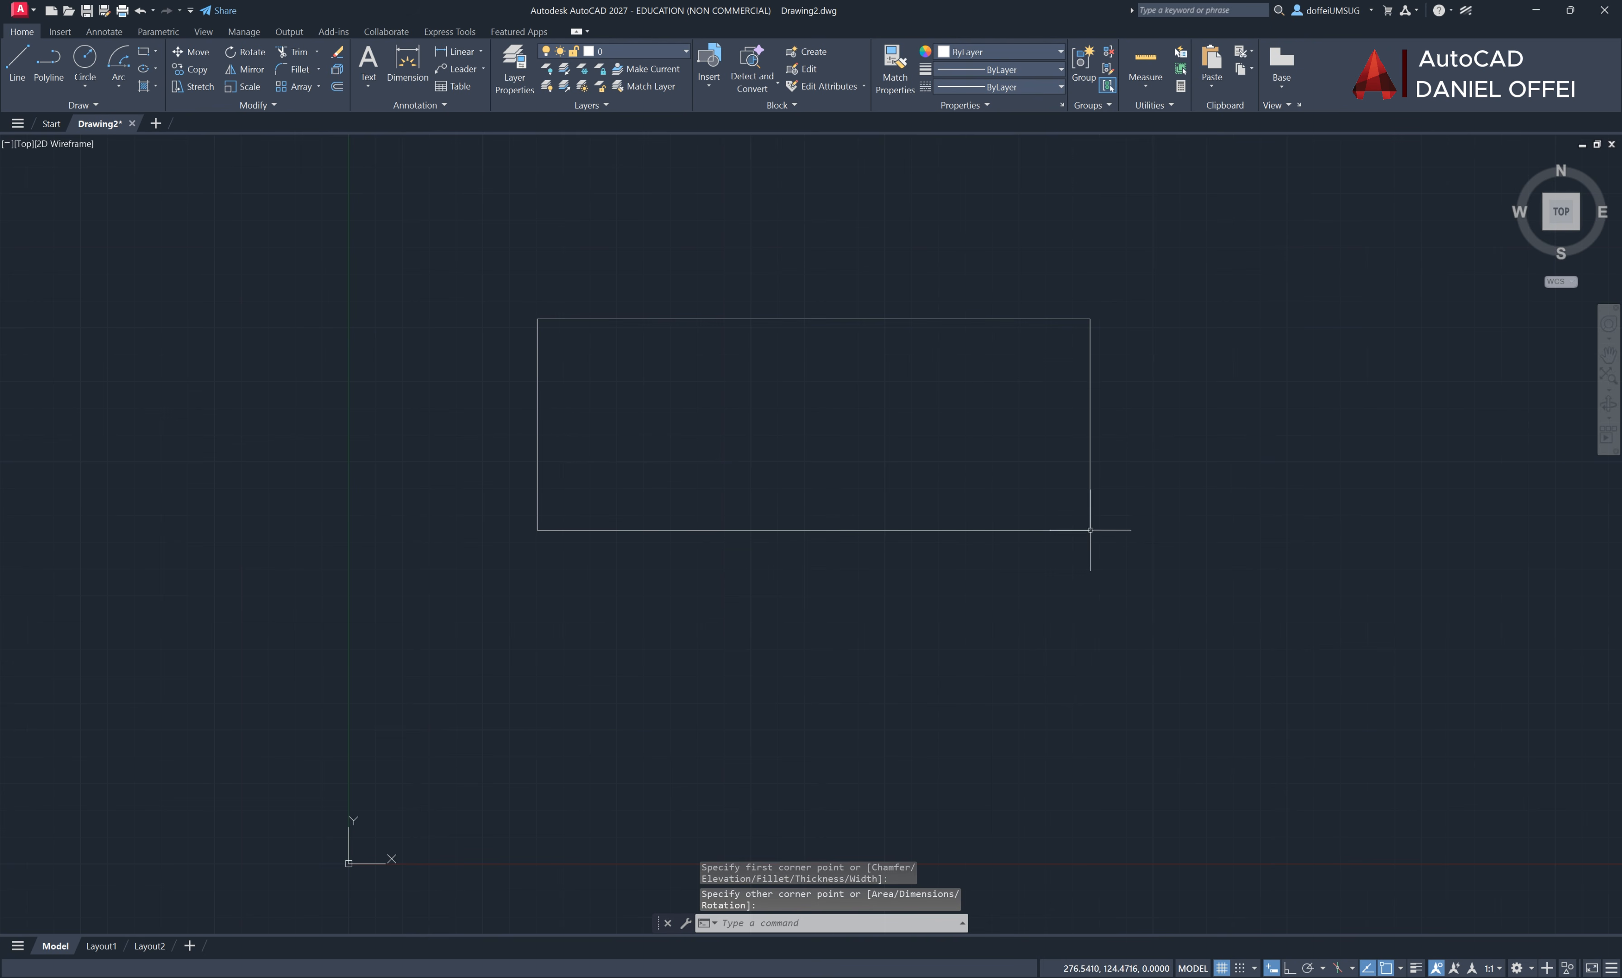
{"action": "type", "text": "rec"}
{"action": "key", "text": "Return"}
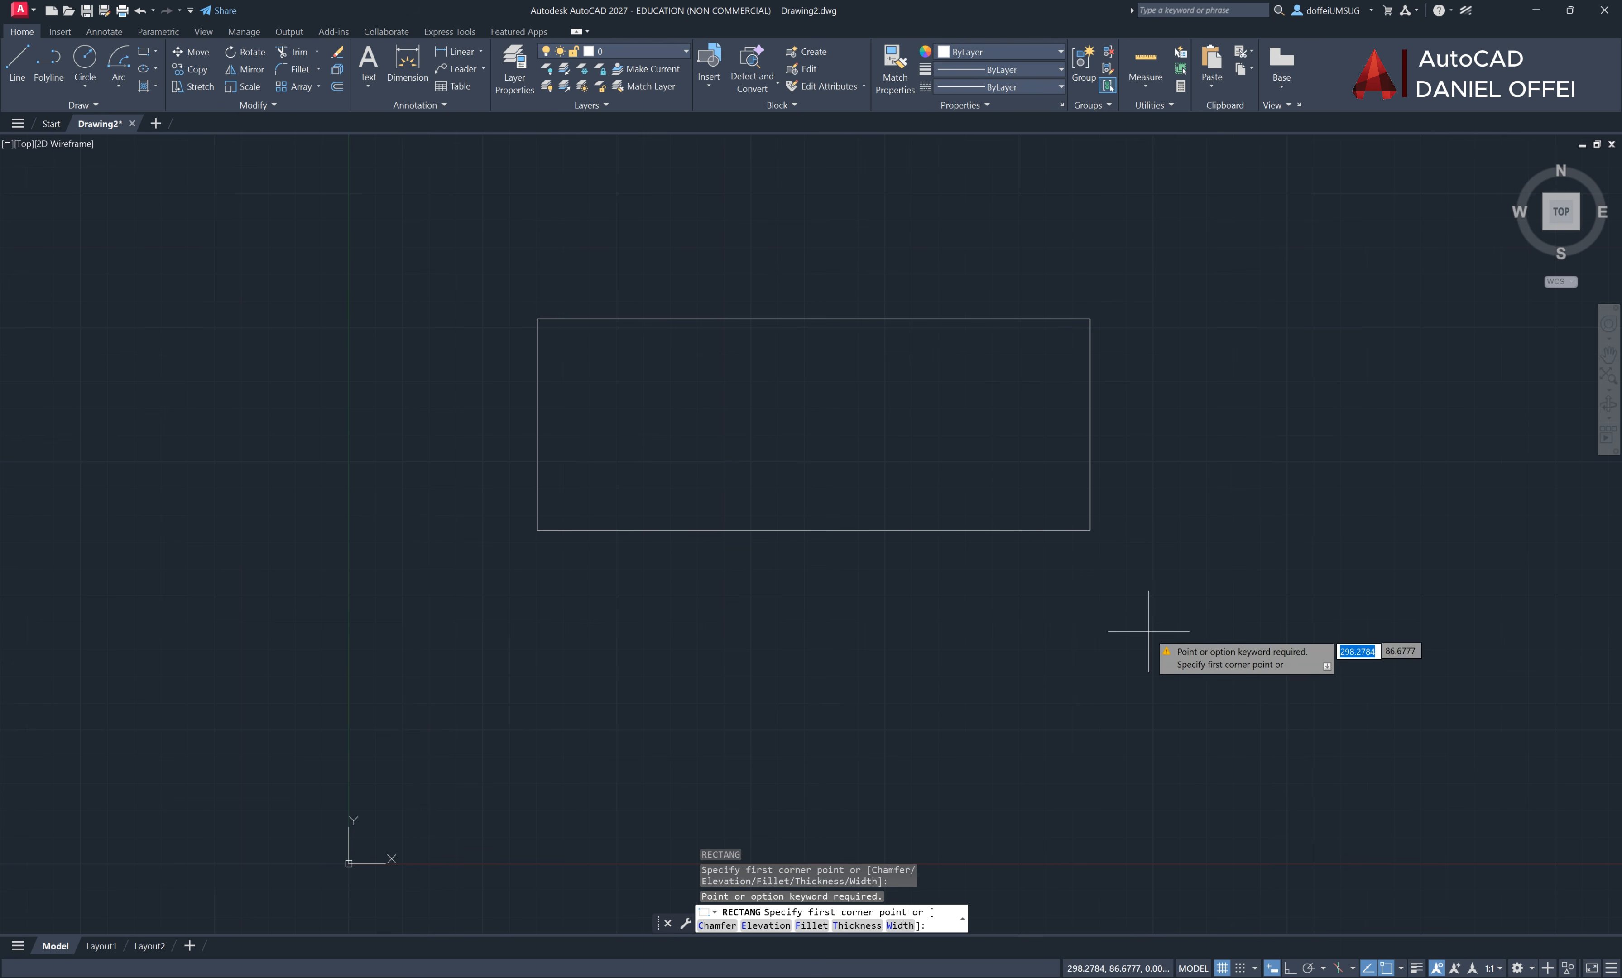
{"action": "left_click", "coordinate": [1192, 653]}
{"action": "left_click", "coordinate": [687, 390]}
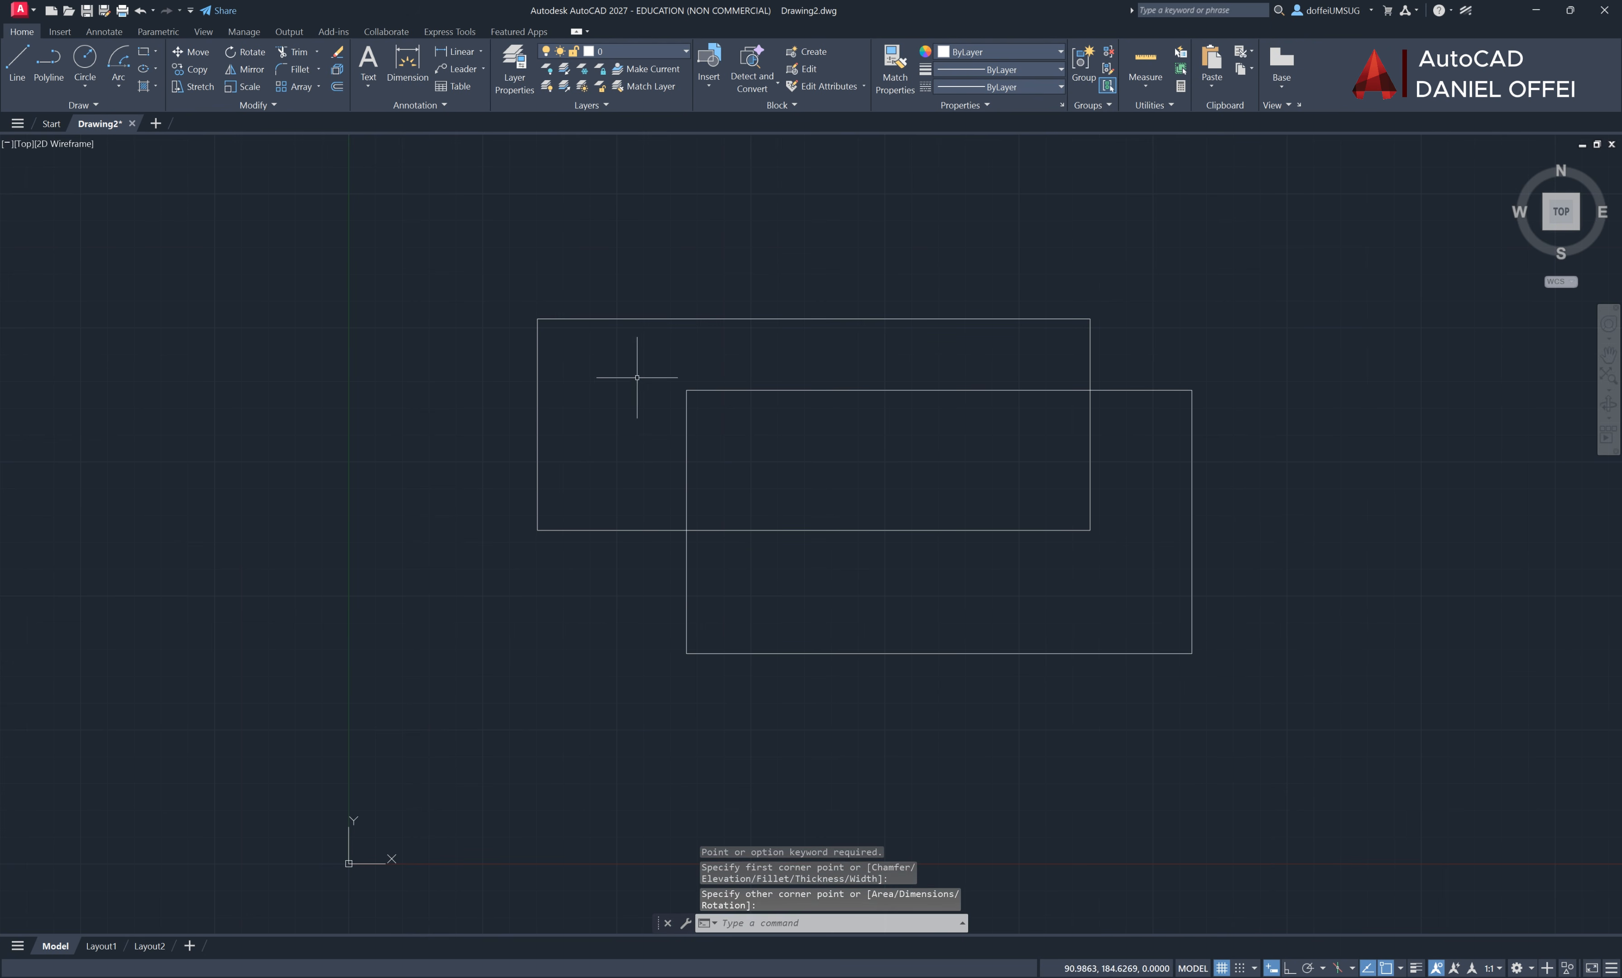
Draw a large rectangle overlapping both existing ones from the upper left, and a tall narrow one across their left ends
{"action": "key", "text": "Return"}
{"action": "left_click", "coordinate": [413, 248]}
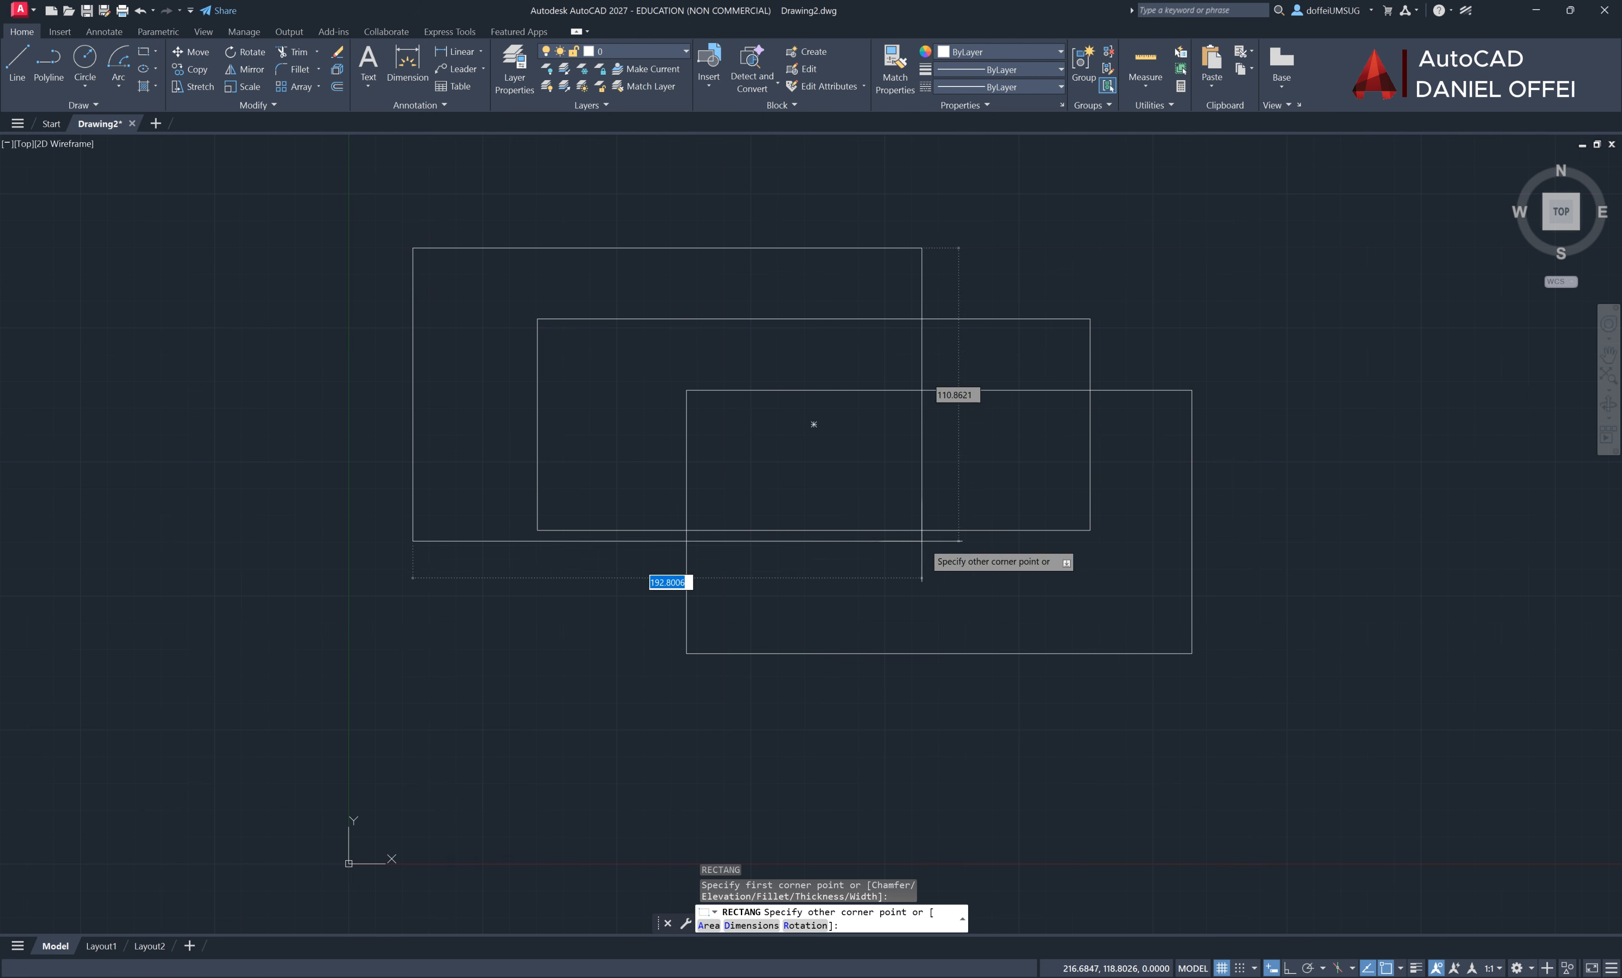
{"action": "left_click", "coordinate": [1003, 598]}
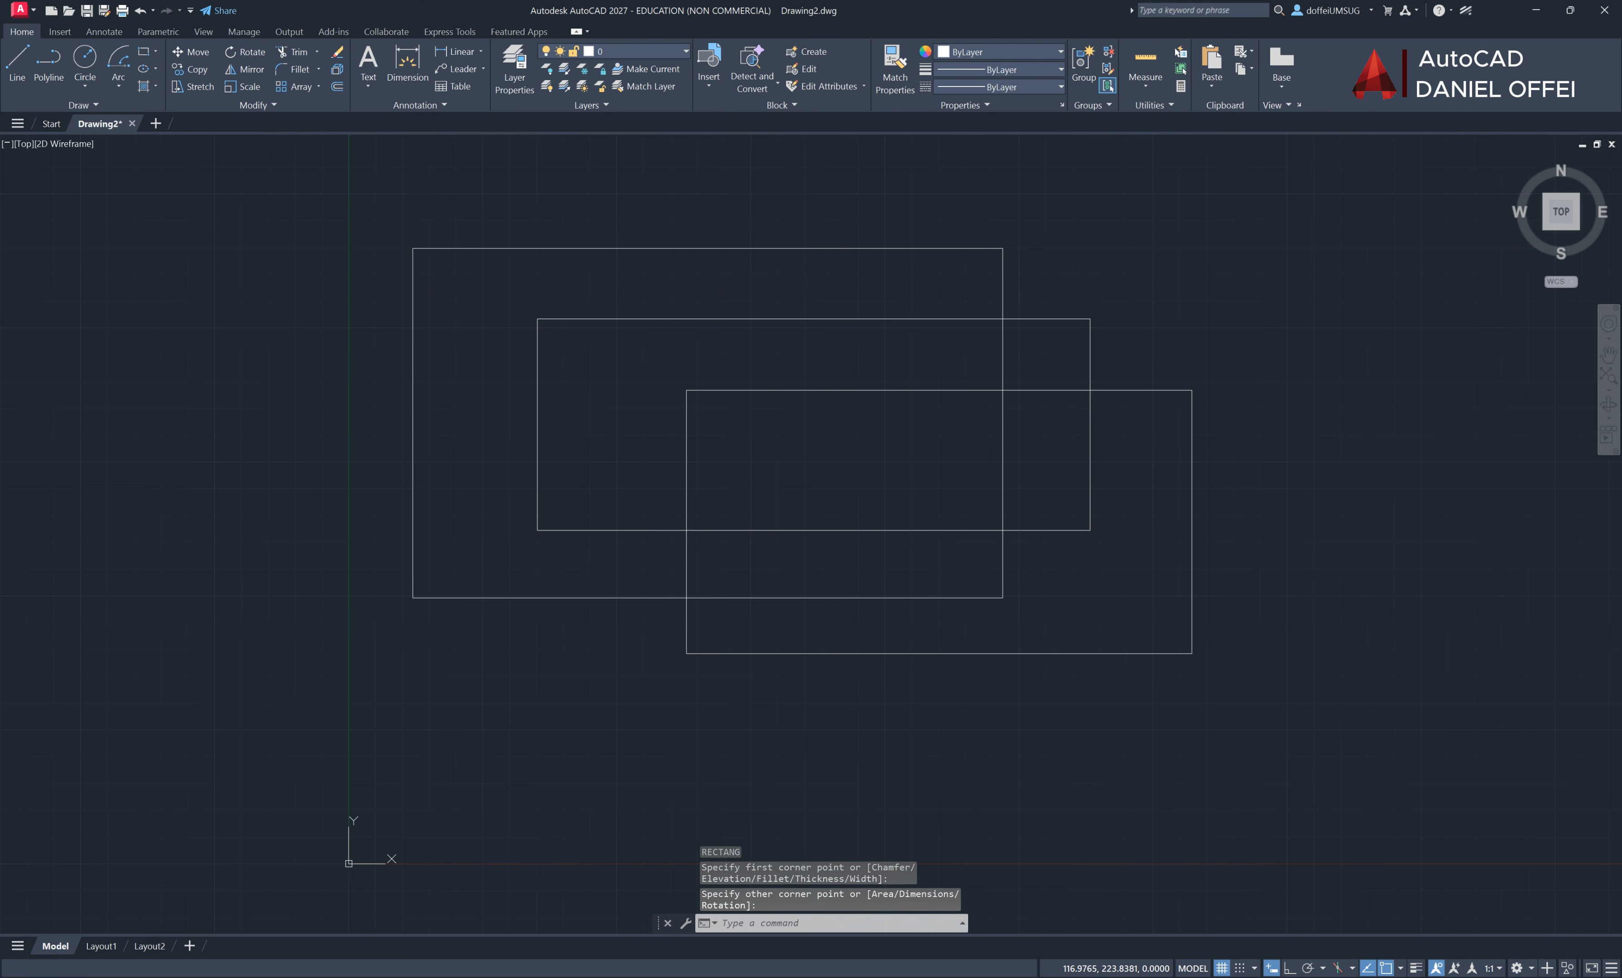
{"action": "key", "text": "Return"}
{"action": "left_click", "coordinate": [596, 192]}
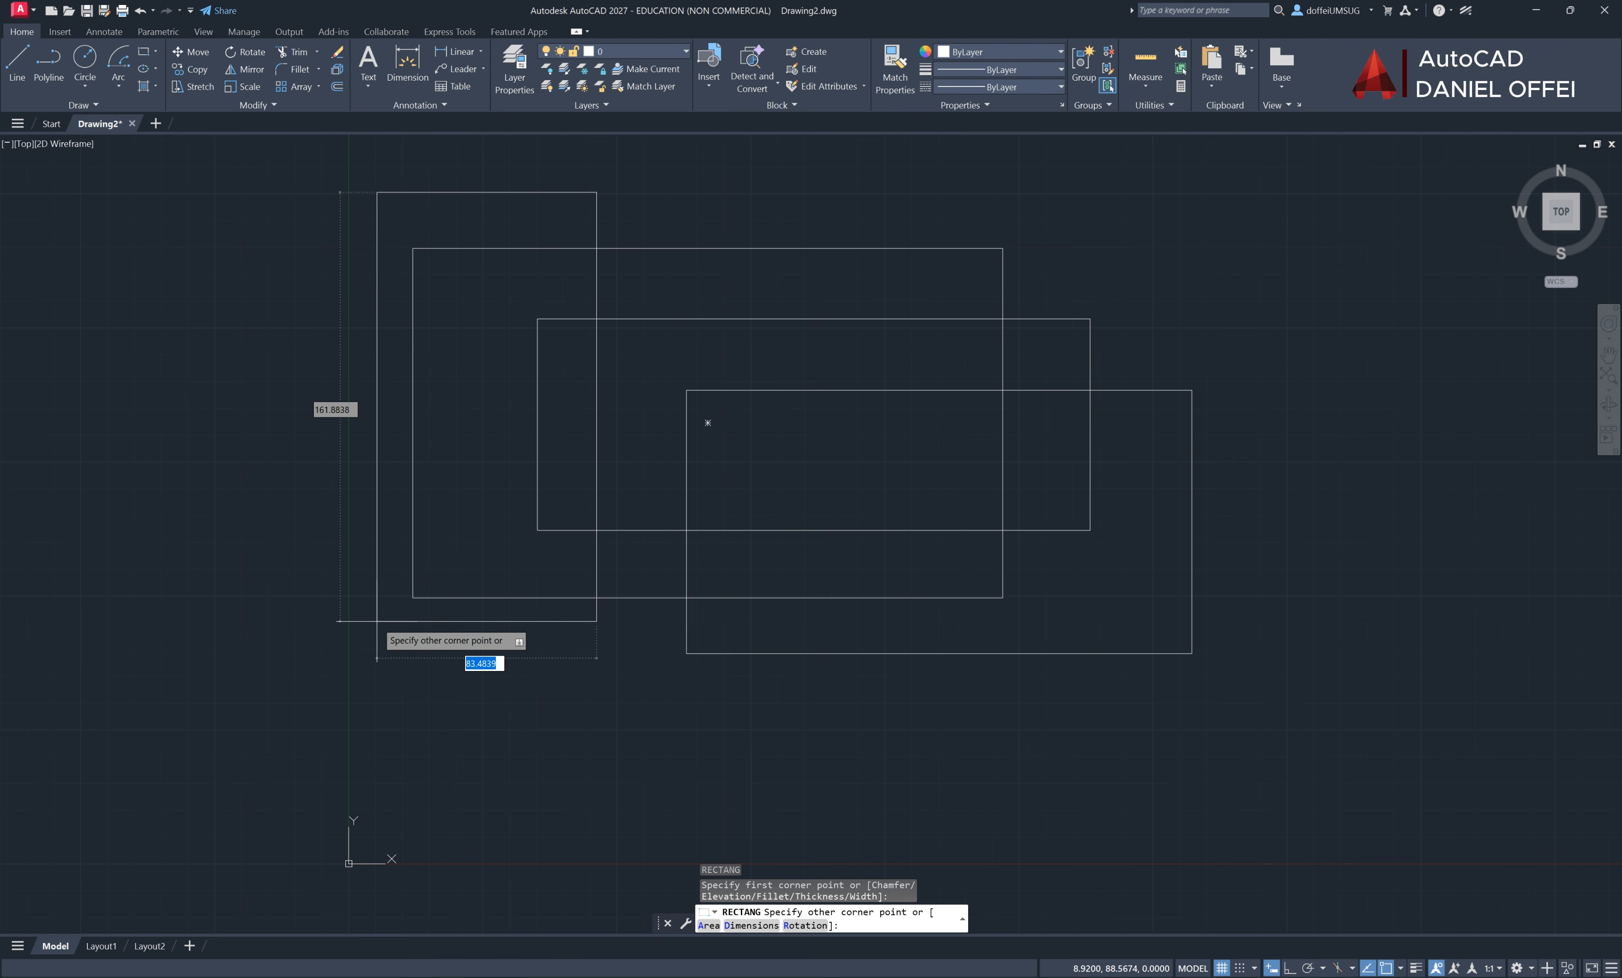
{"action": "left_click", "coordinate": [365, 672]}
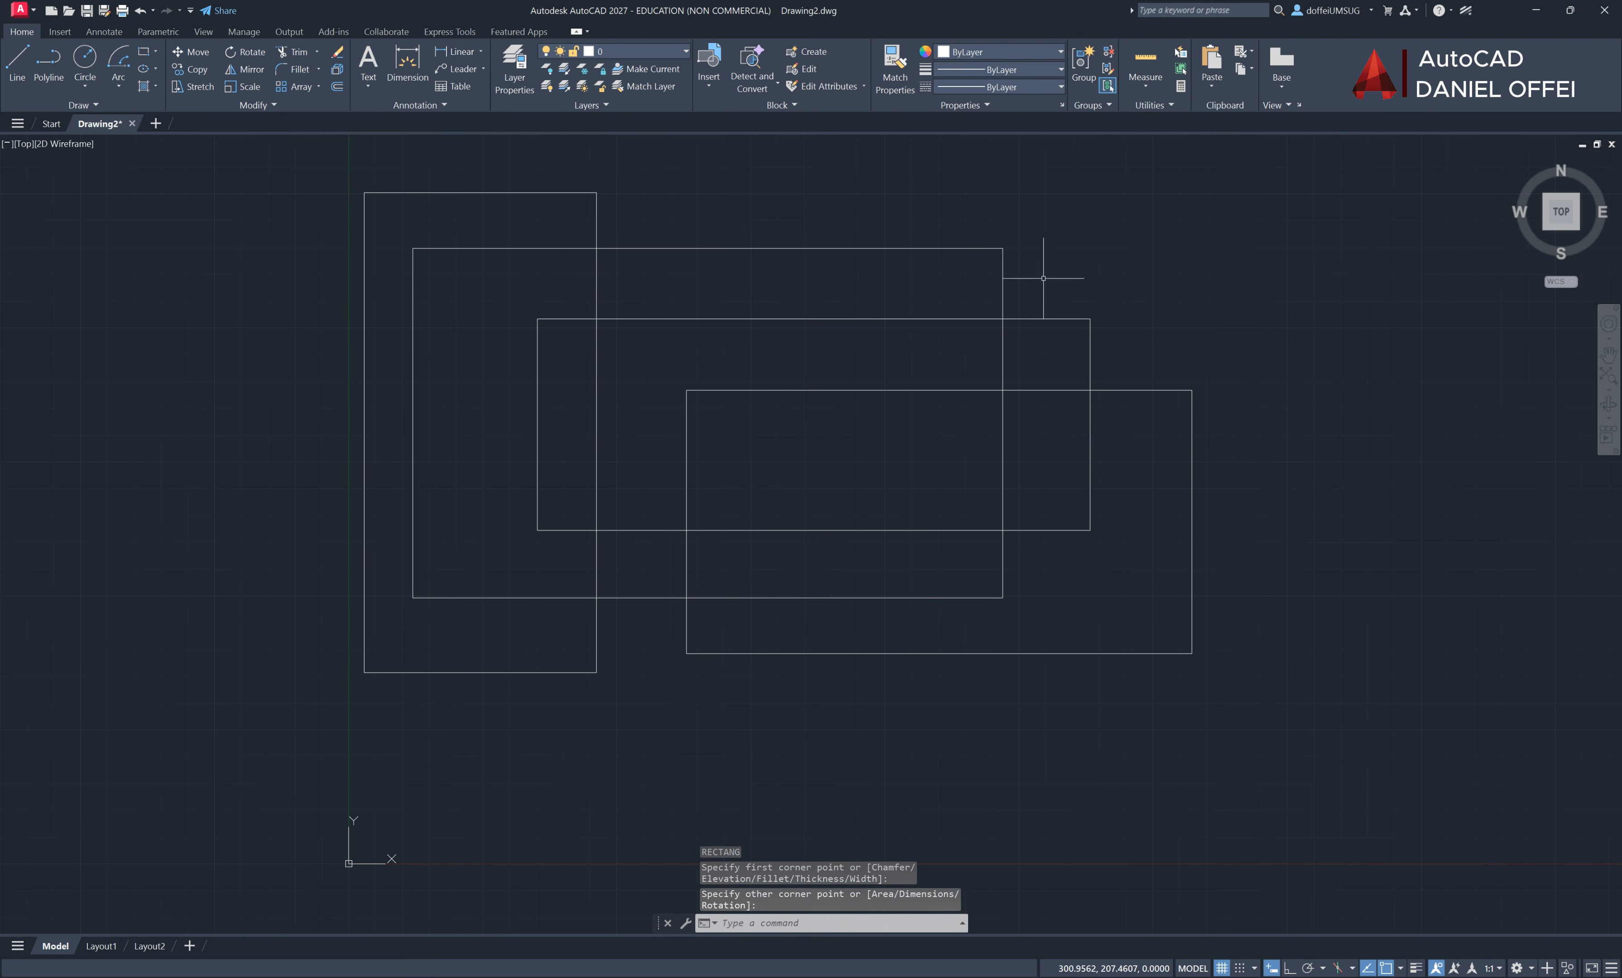
Trim the large rectangle's top edge inside the tall one, and the overlapping segments around the middle and lower-right rectangles' left parts
{"action": "left_click", "coordinate": [296, 53]}
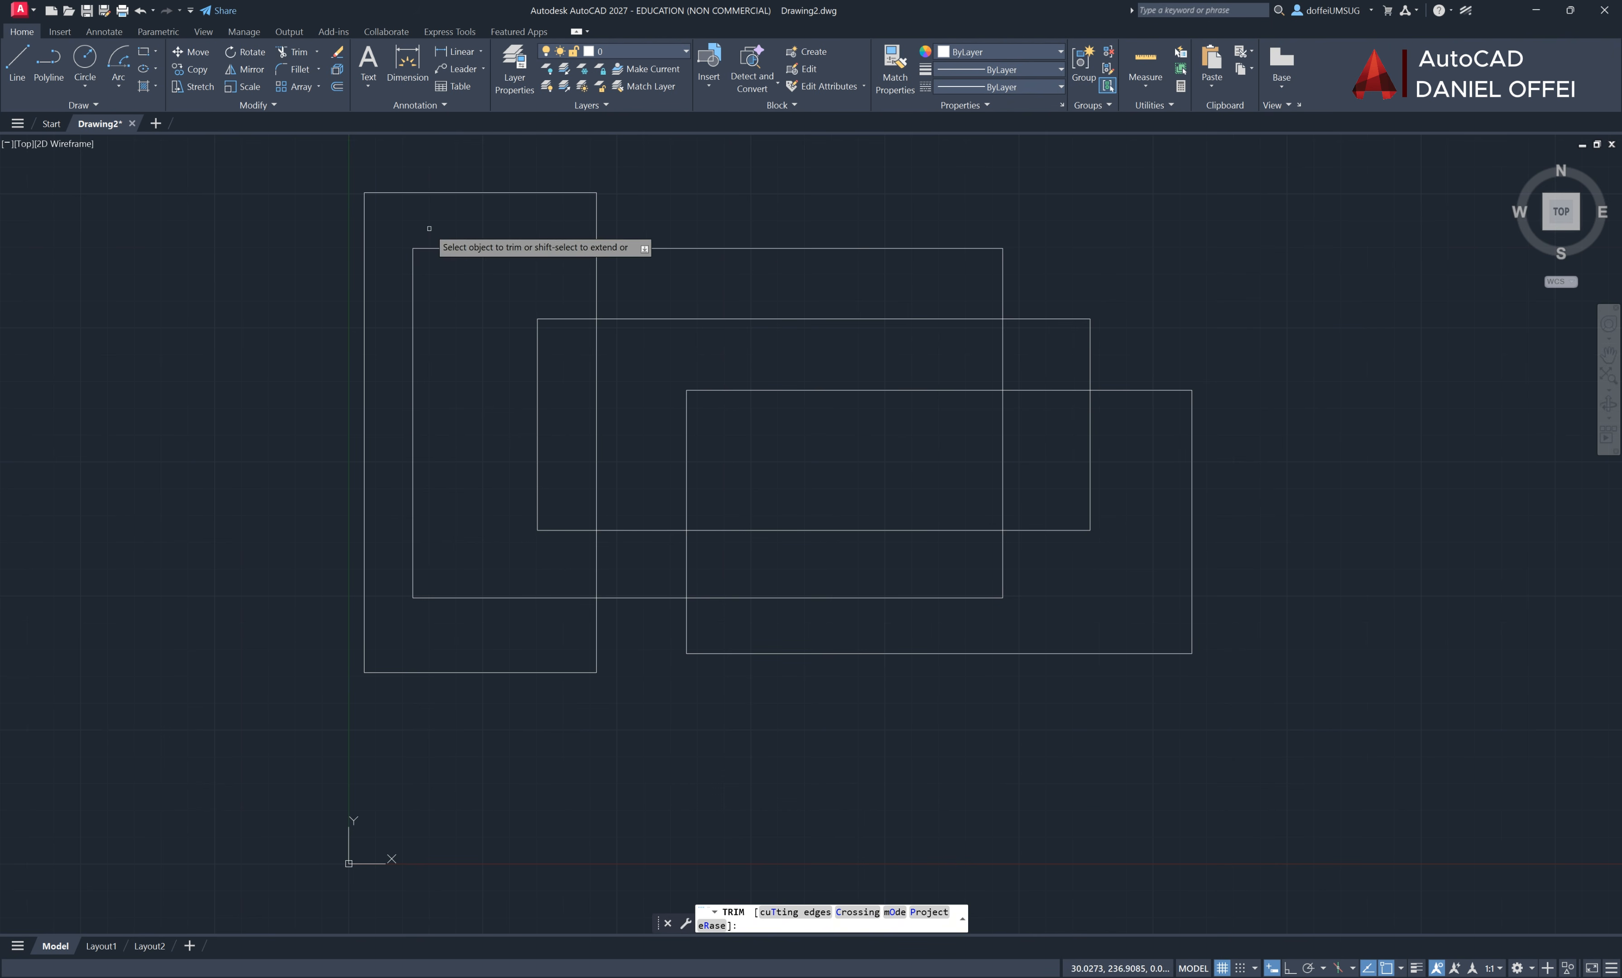
{"action": "left_click", "coordinate": [450, 248]}
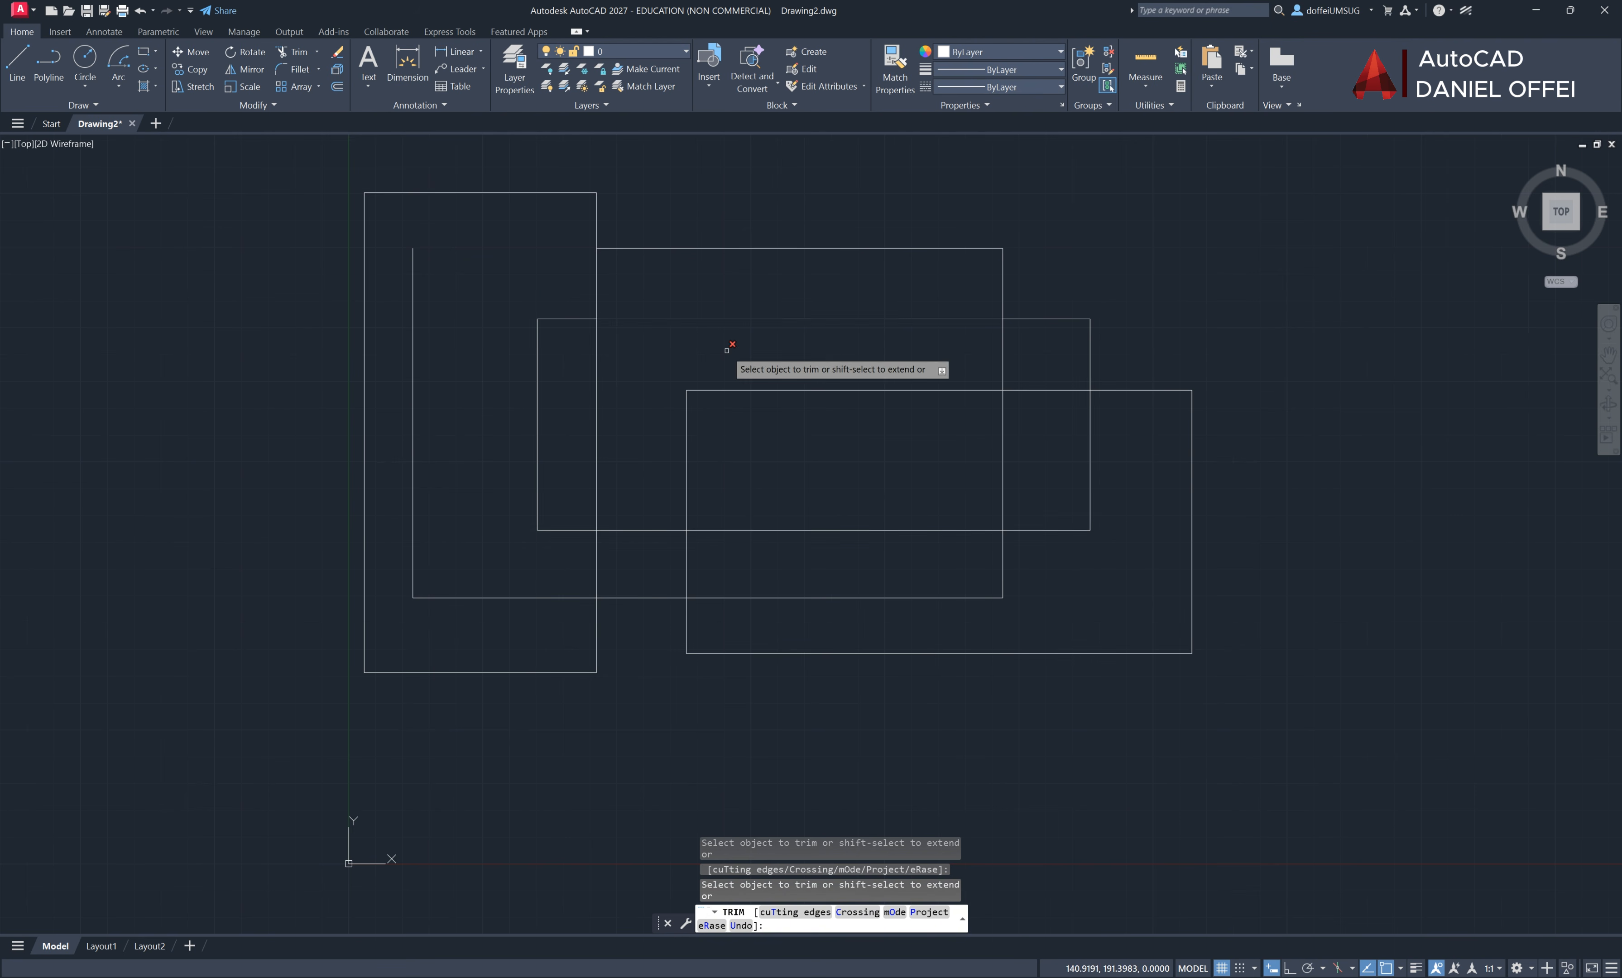
{"action": "left_click", "coordinate": [595, 366]}
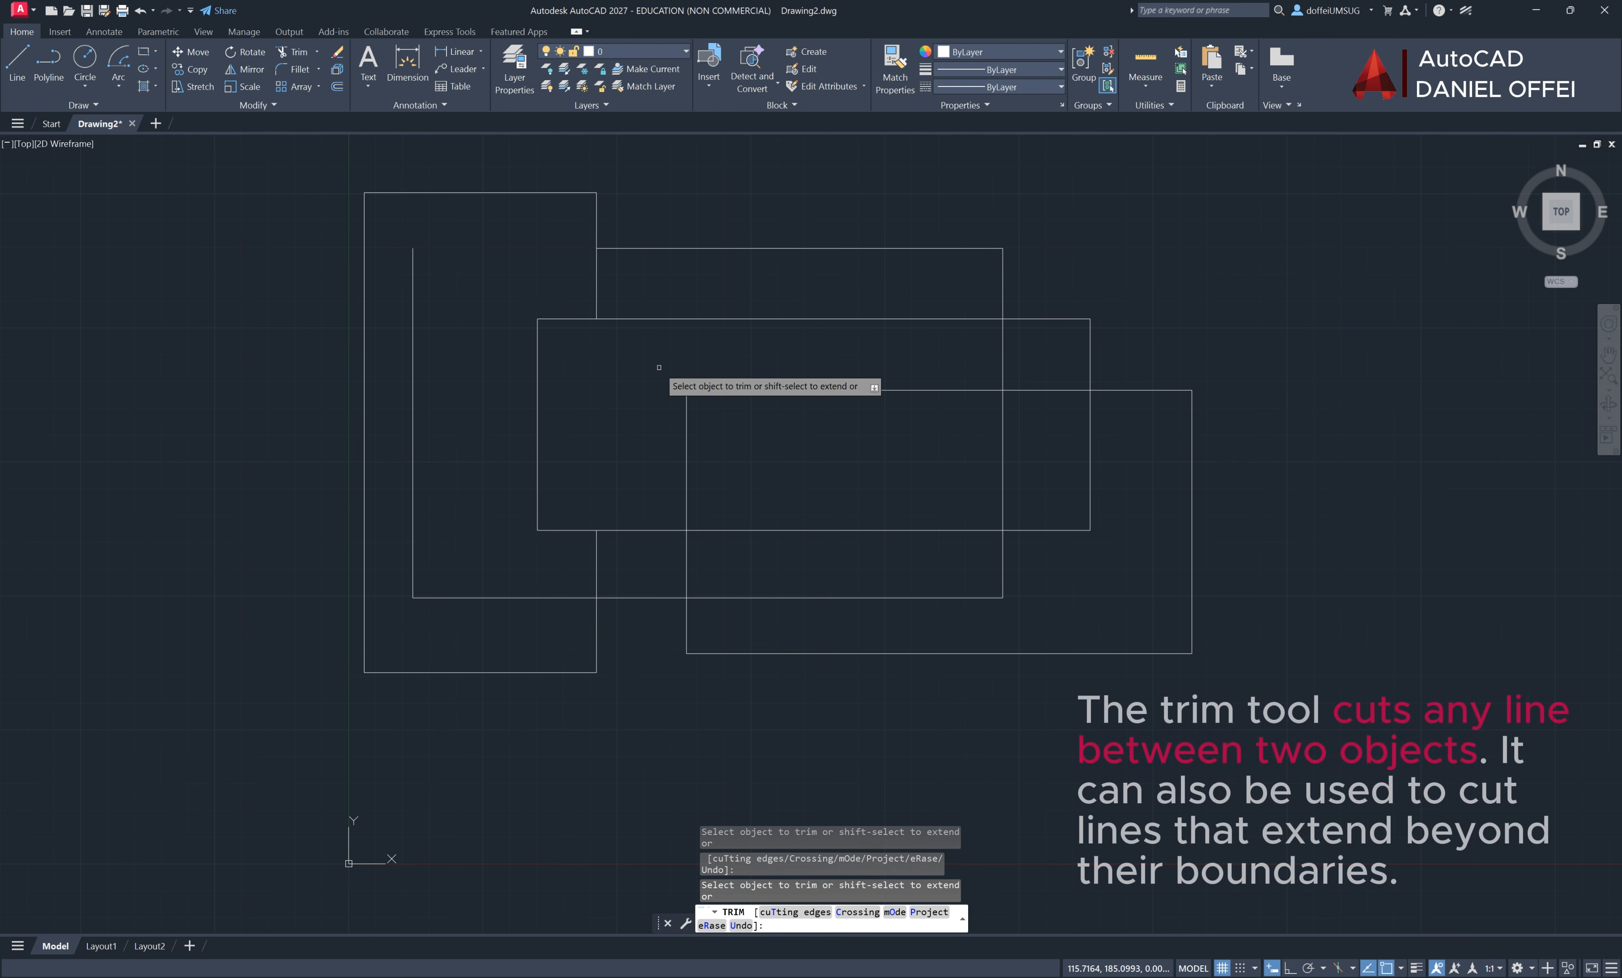
{"action": "left_click", "coordinate": [678, 529]}
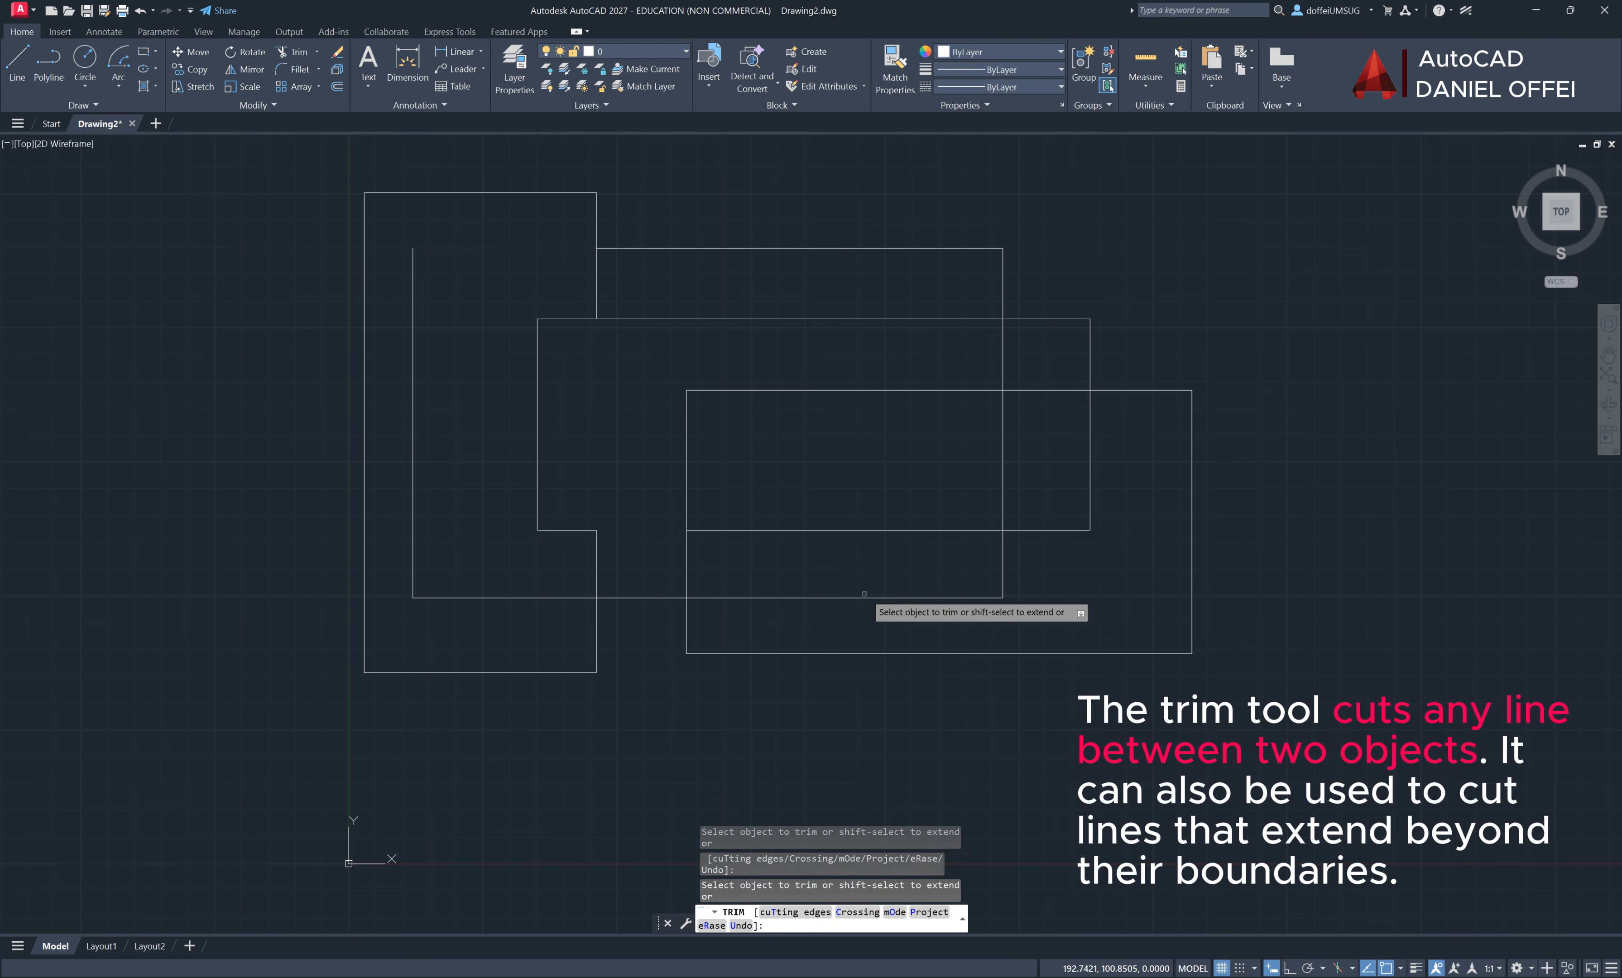
{"action": "left_click", "coordinate": [688, 564]}
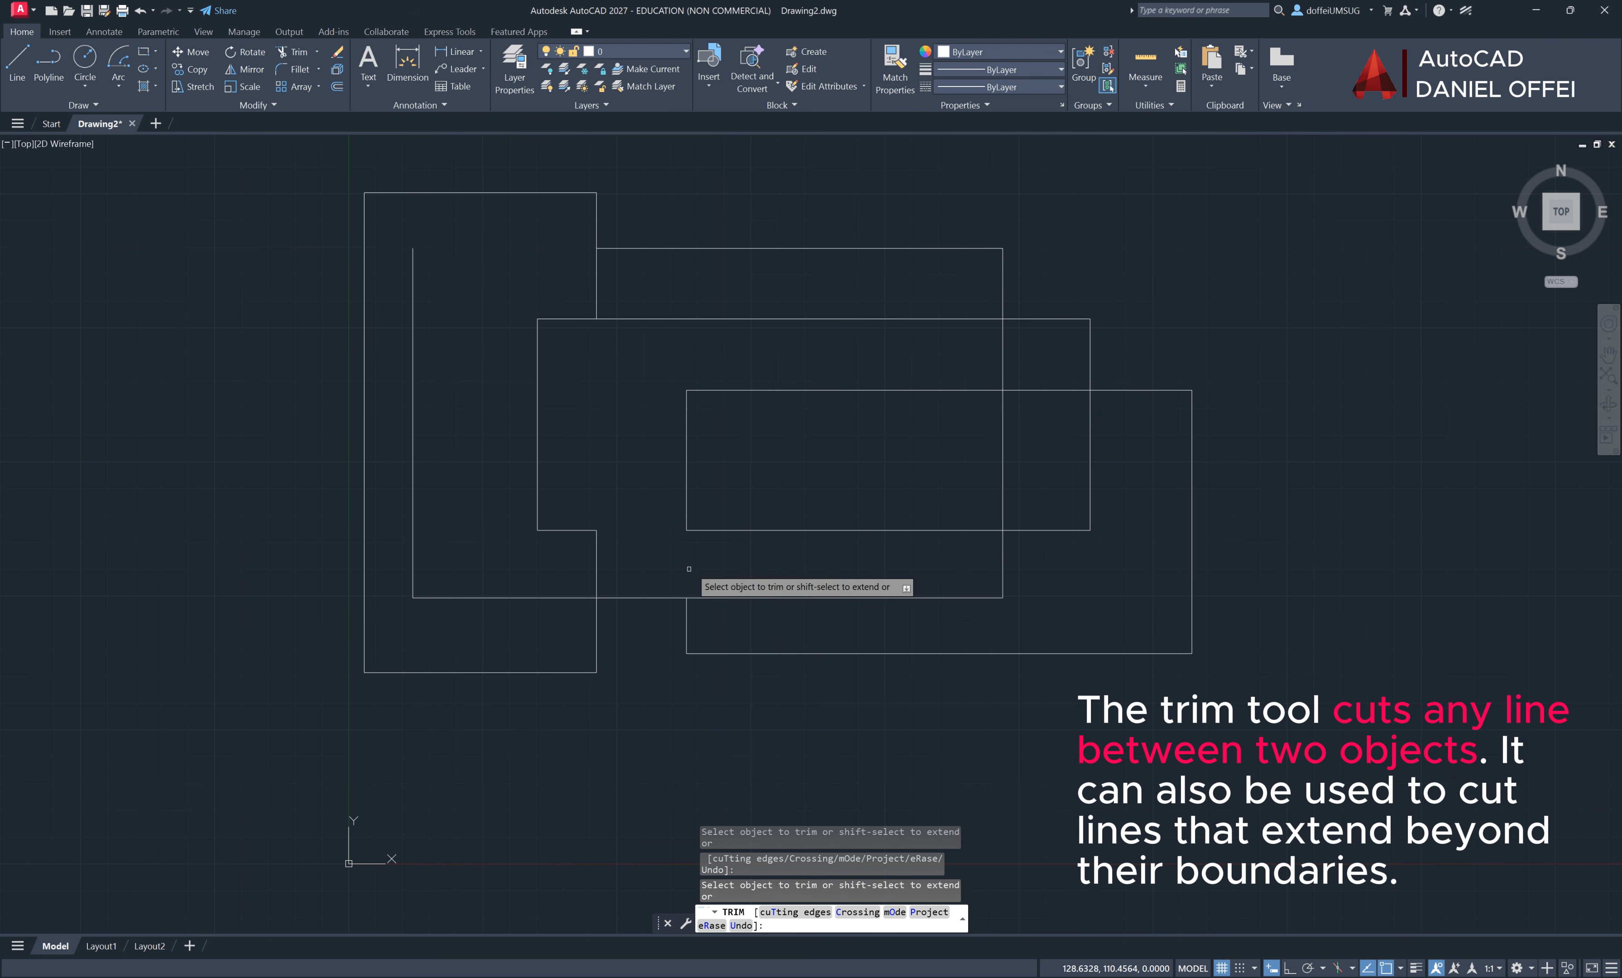
Trim the large rectangle's right edge inside the middle rectangle and its bottom edge inside the tall one, and end Trim
{"action": "left_click", "coordinate": [994, 475]}
{"action": "left_click", "coordinate": [1018, 476]}
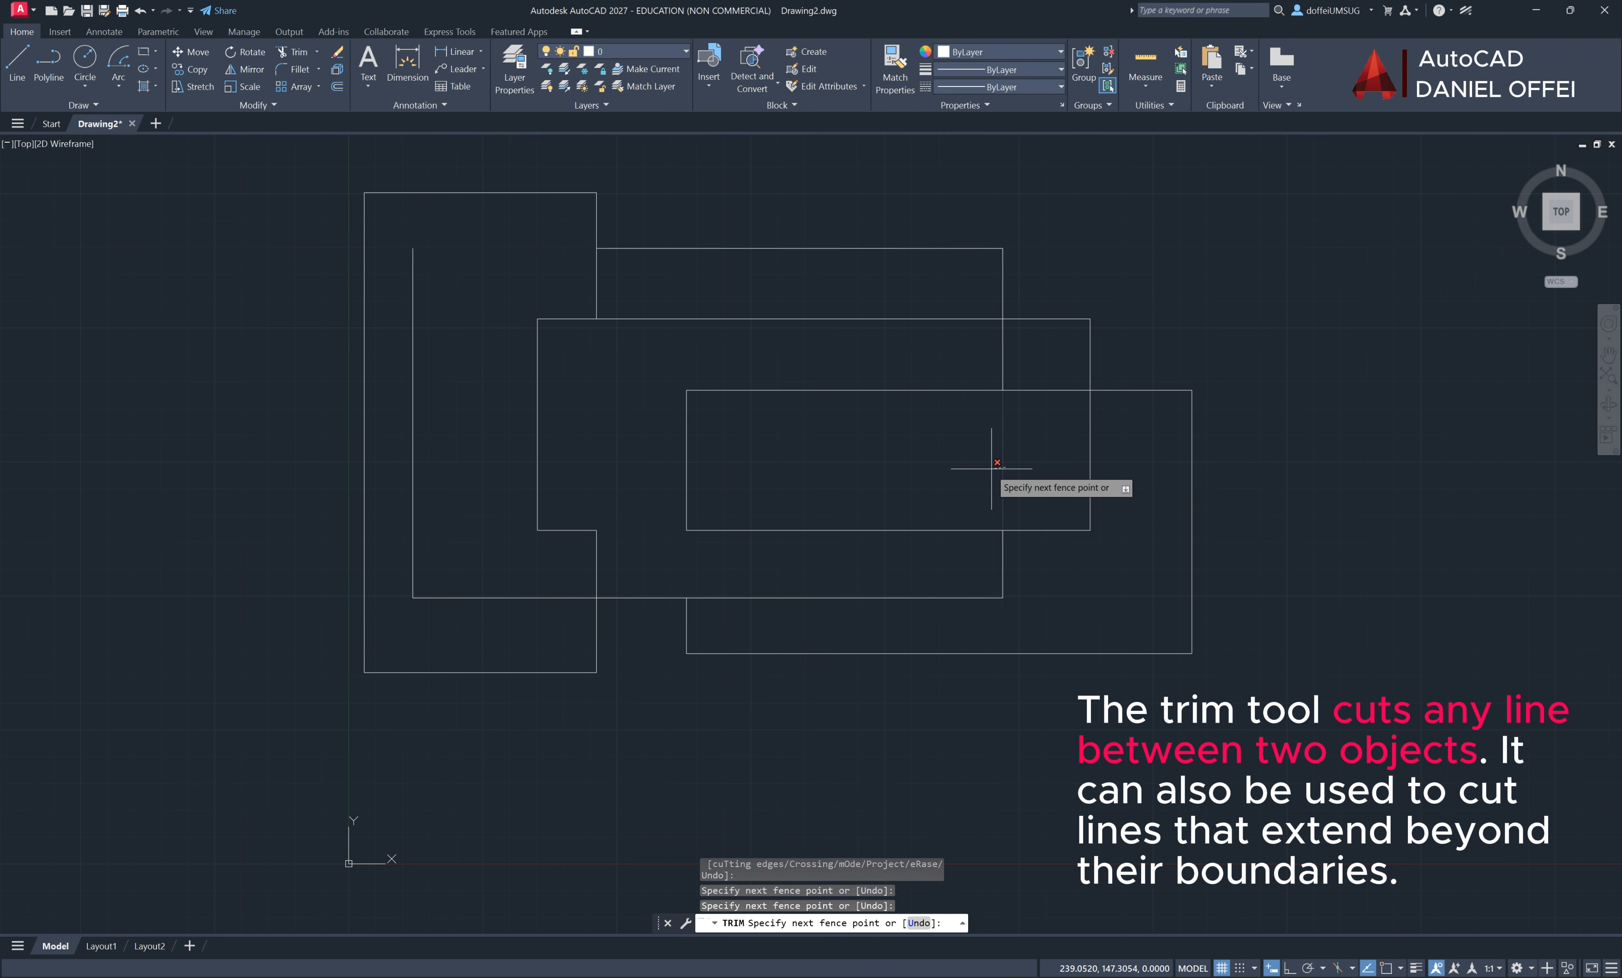
{"action": "key", "text": "Return"}
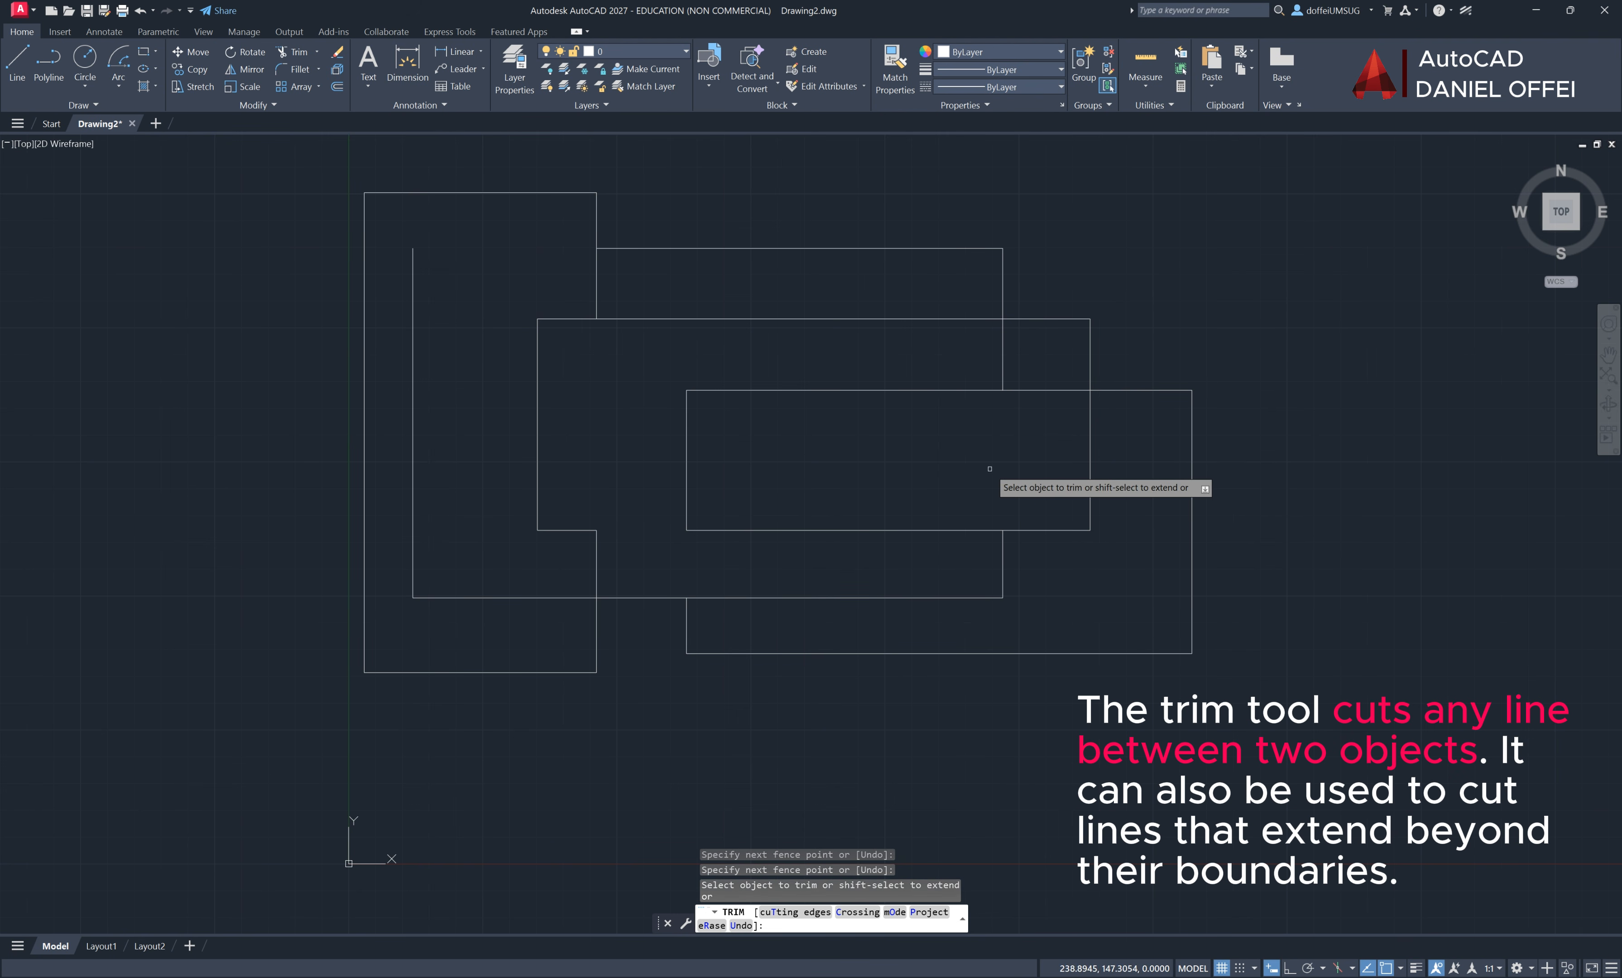
{"action": "left_click", "coordinate": [986, 349]}
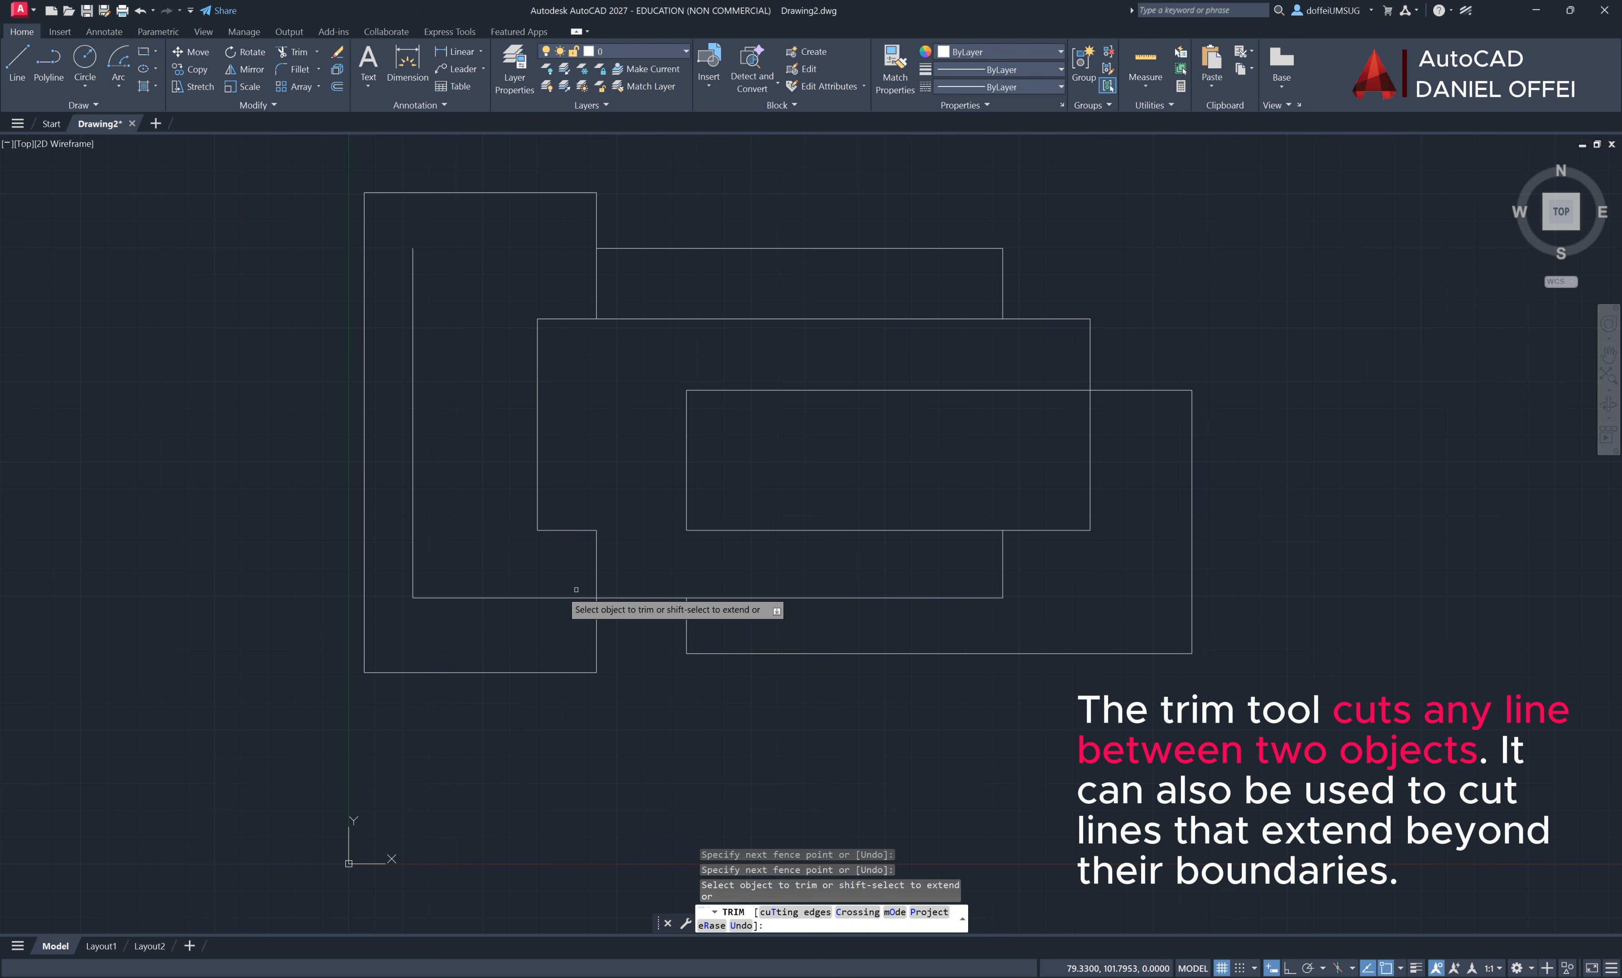
{"action": "left_click", "coordinate": [508, 572]}
{"action": "left_click", "coordinate": [503, 627]}
{"action": "key", "text": "Return"}
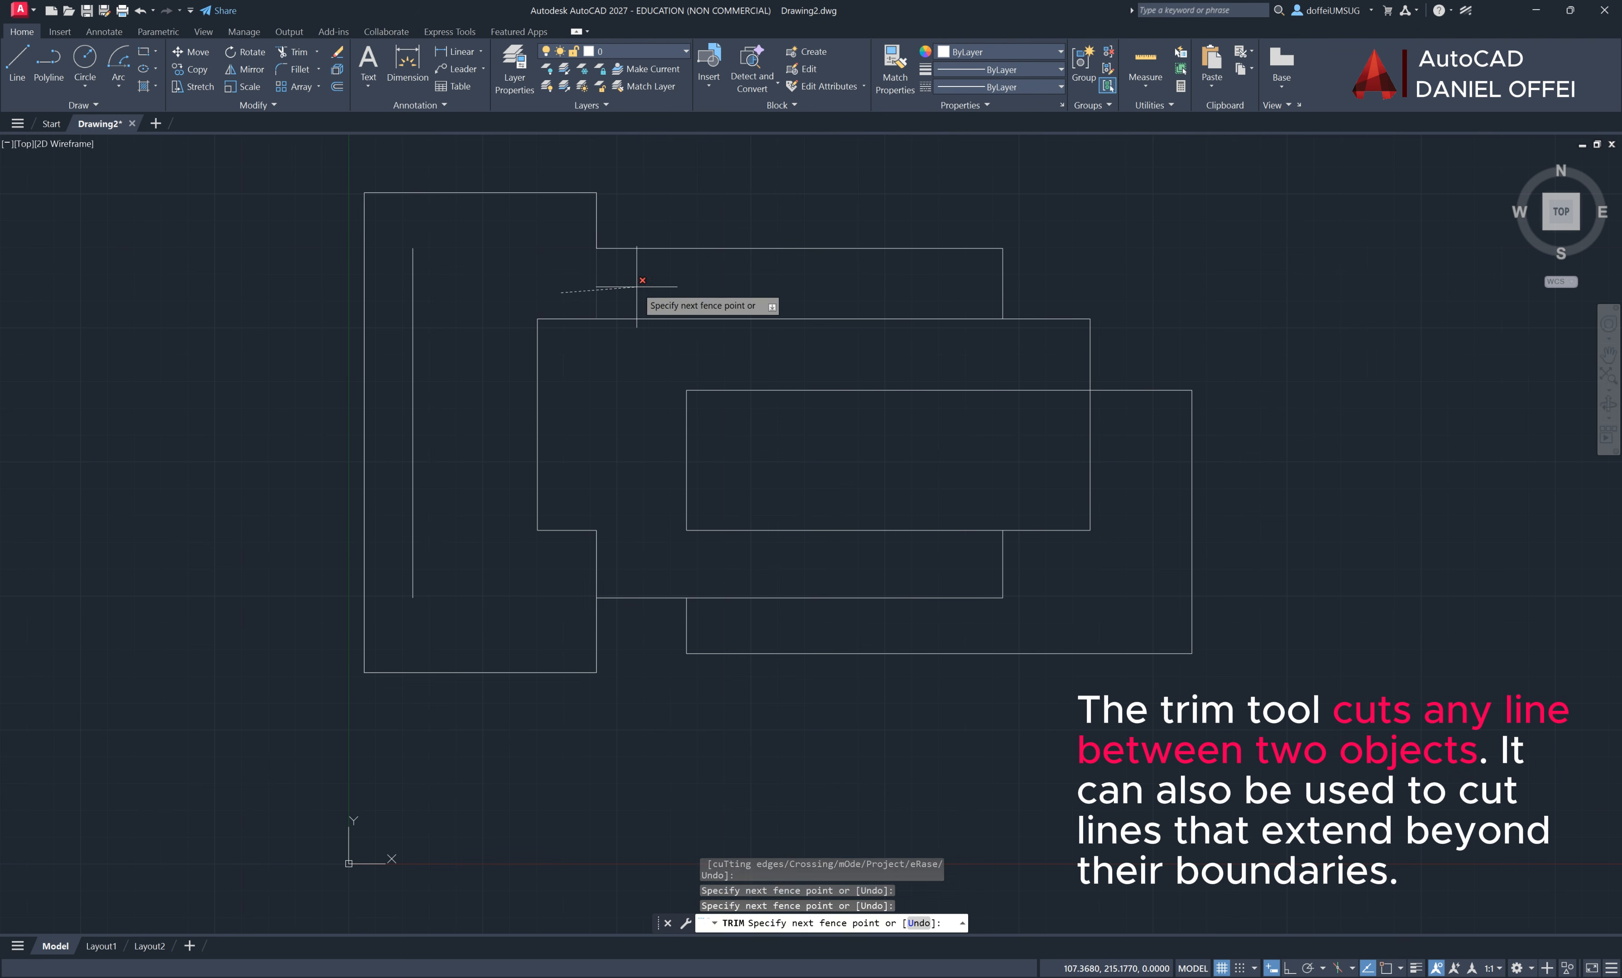
{"action": "right_click", "coordinate": [1178, 313]}
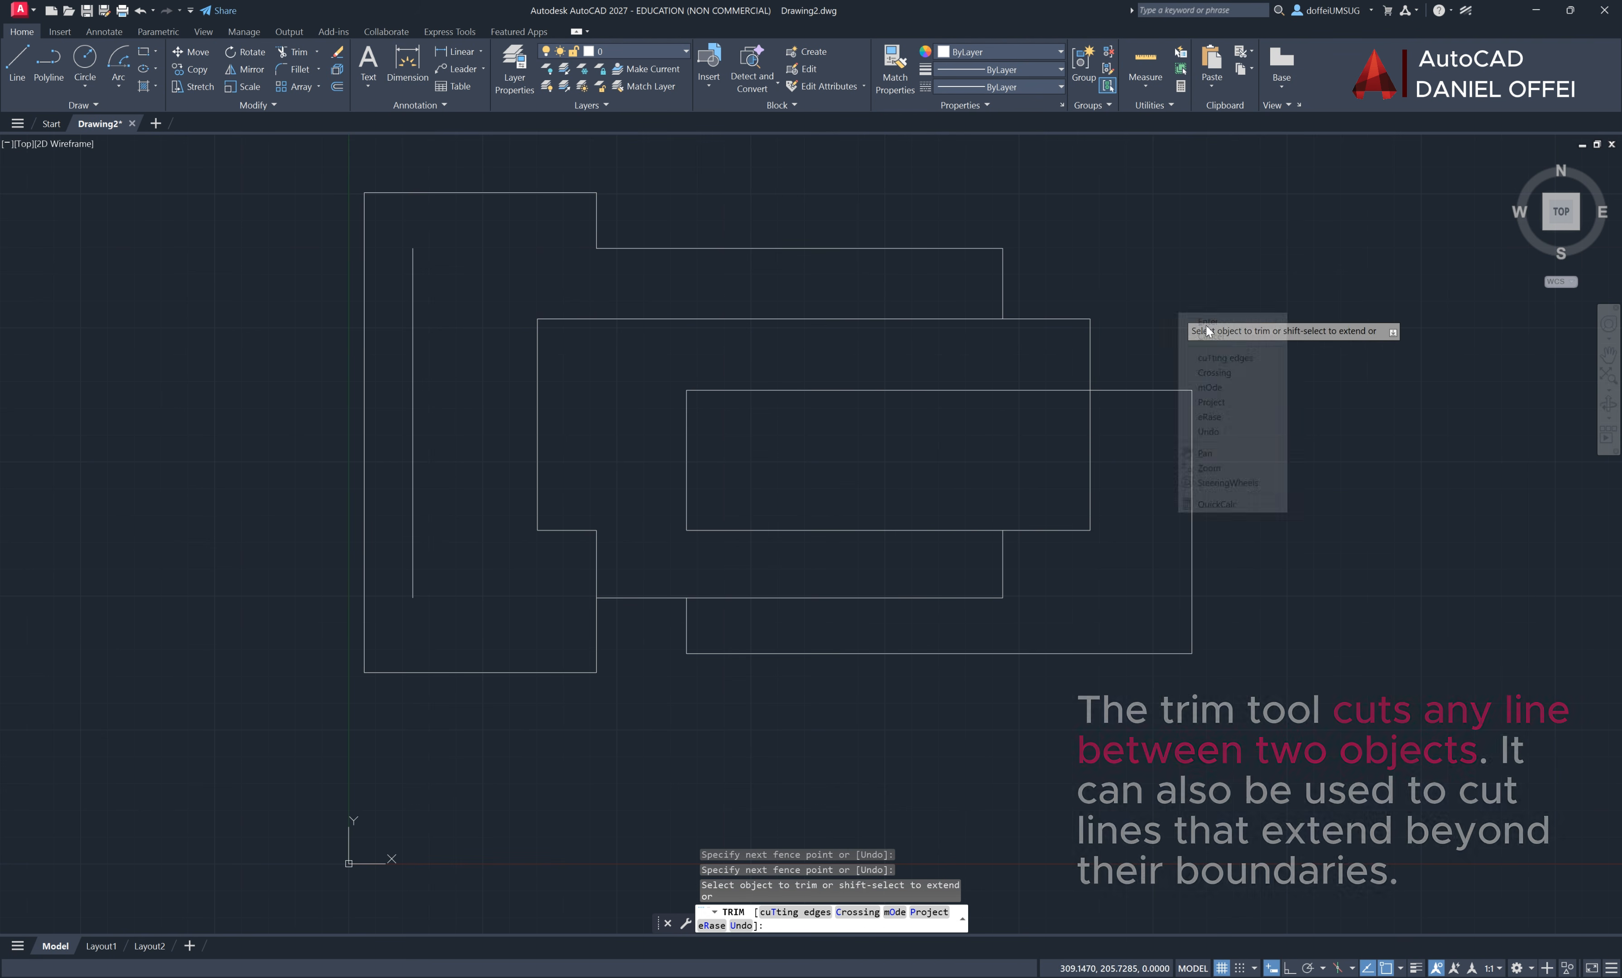
{"action": "left_click", "coordinate": [1202, 321]}
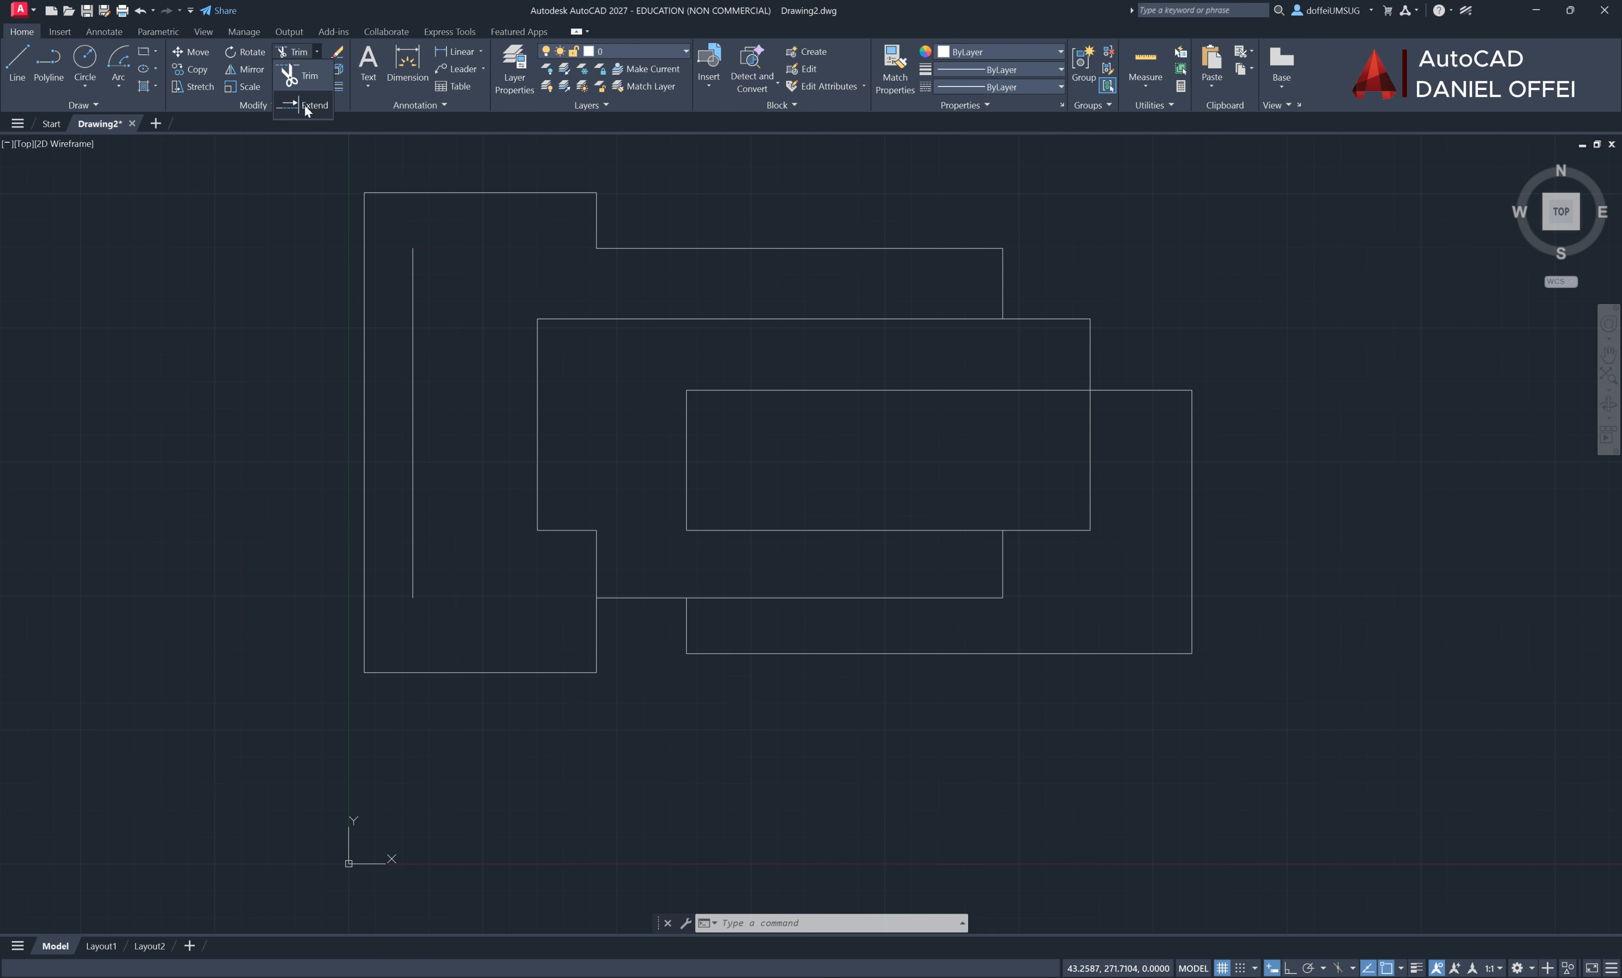
Extend both ends of the loose vertical line to the tall rectangle's top and bottom edges
{"action": "left_click", "coordinate": [309, 107]}
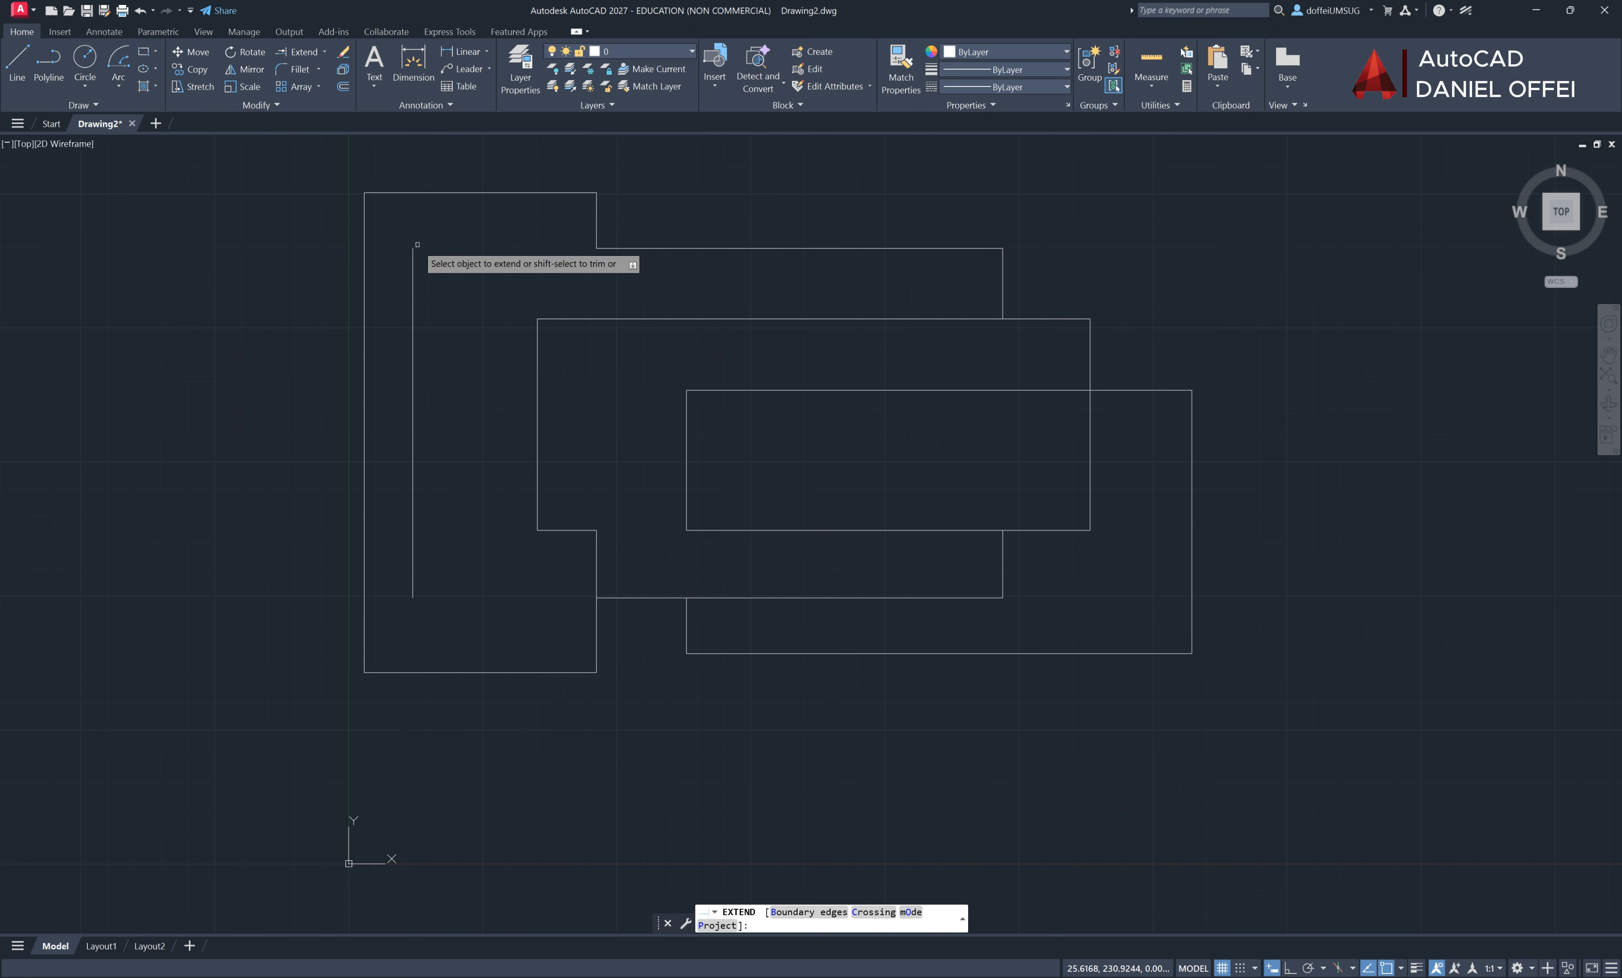
{"action": "left_click", "coordinate": [413, 263]}
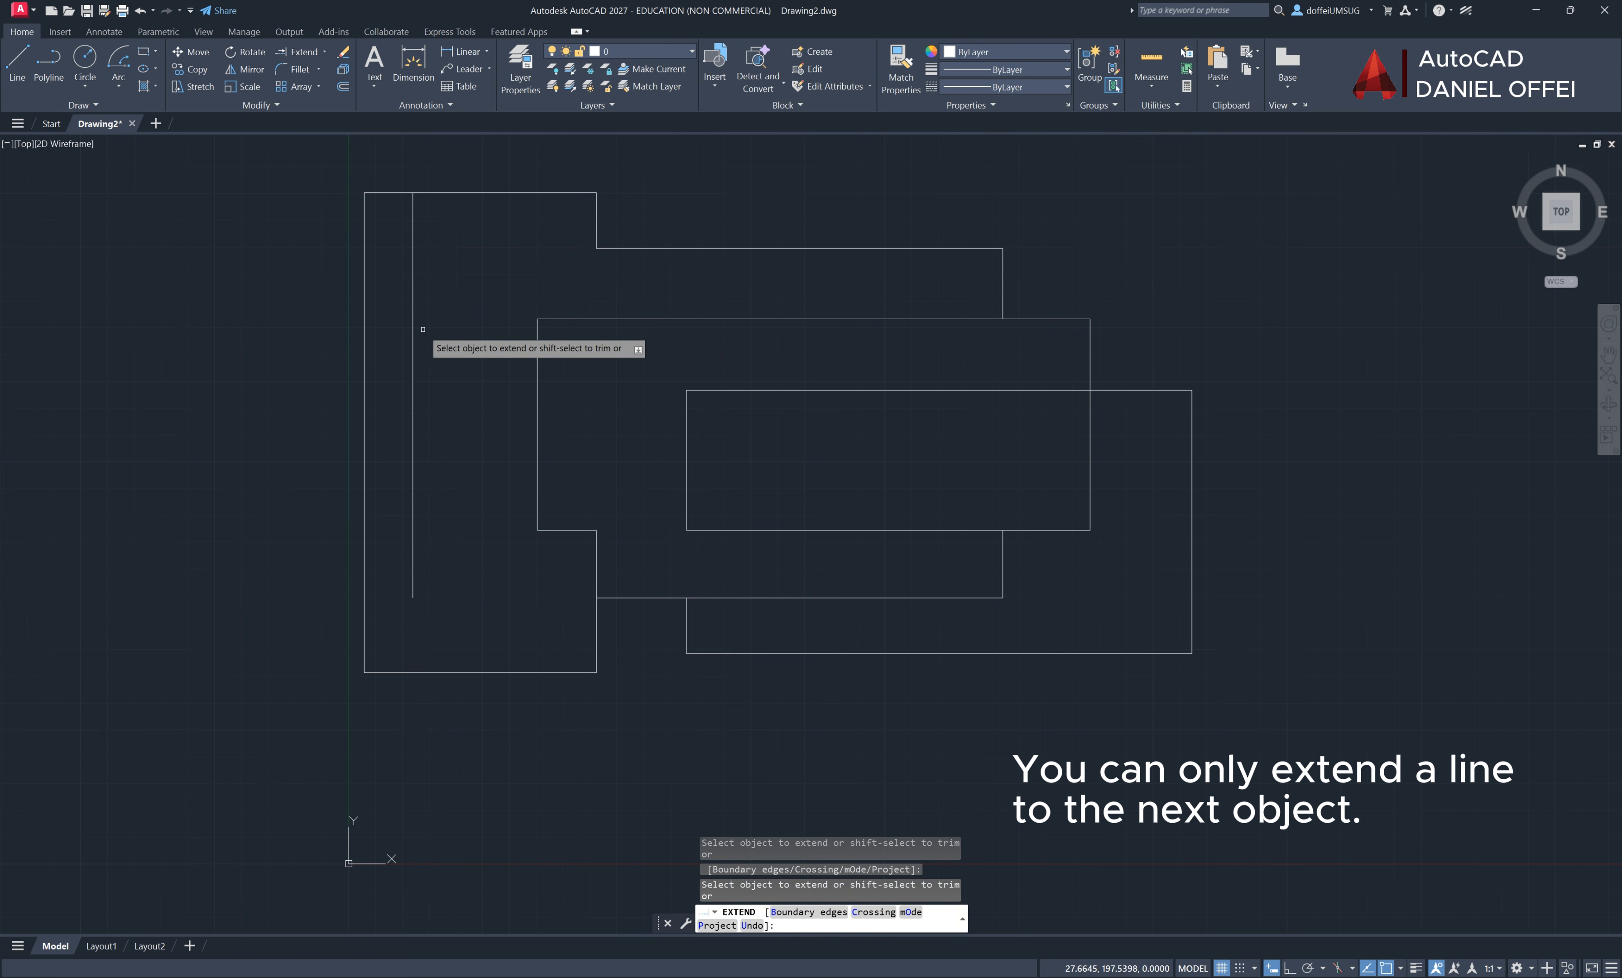
{"action": "left_click", "coordinate": [412, 587]}
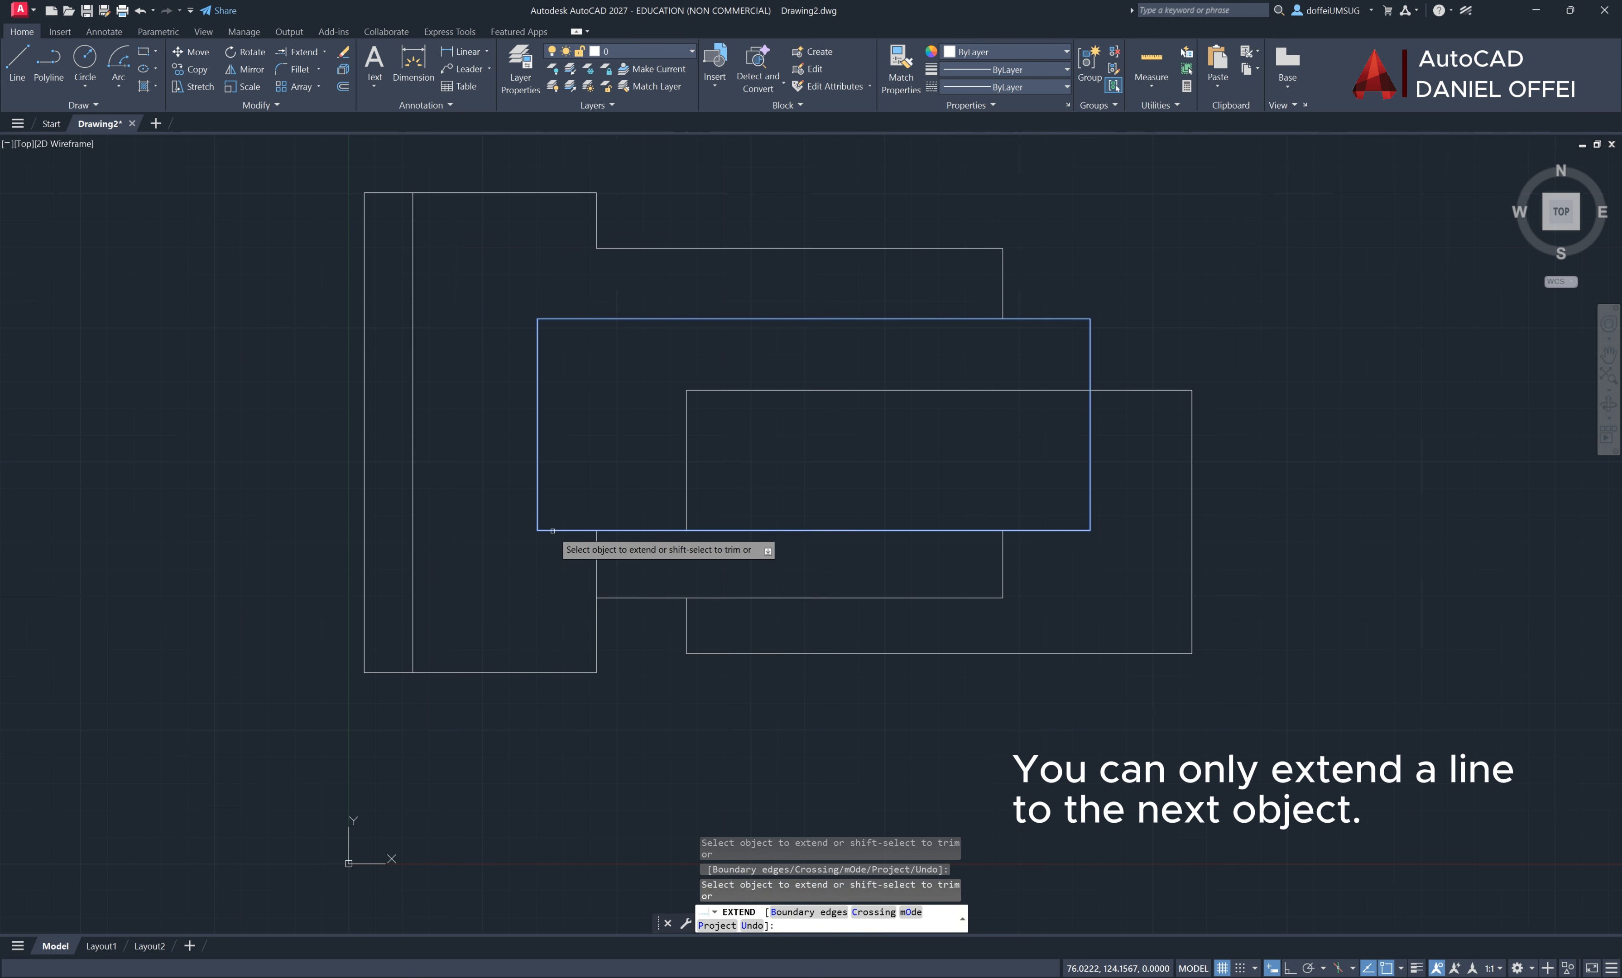
Extend the cut edges of the overlapping rectangles back across the middle rectangle's gaps, and end Extend
{"action": "left_click", "coordinate": [591, 533]}
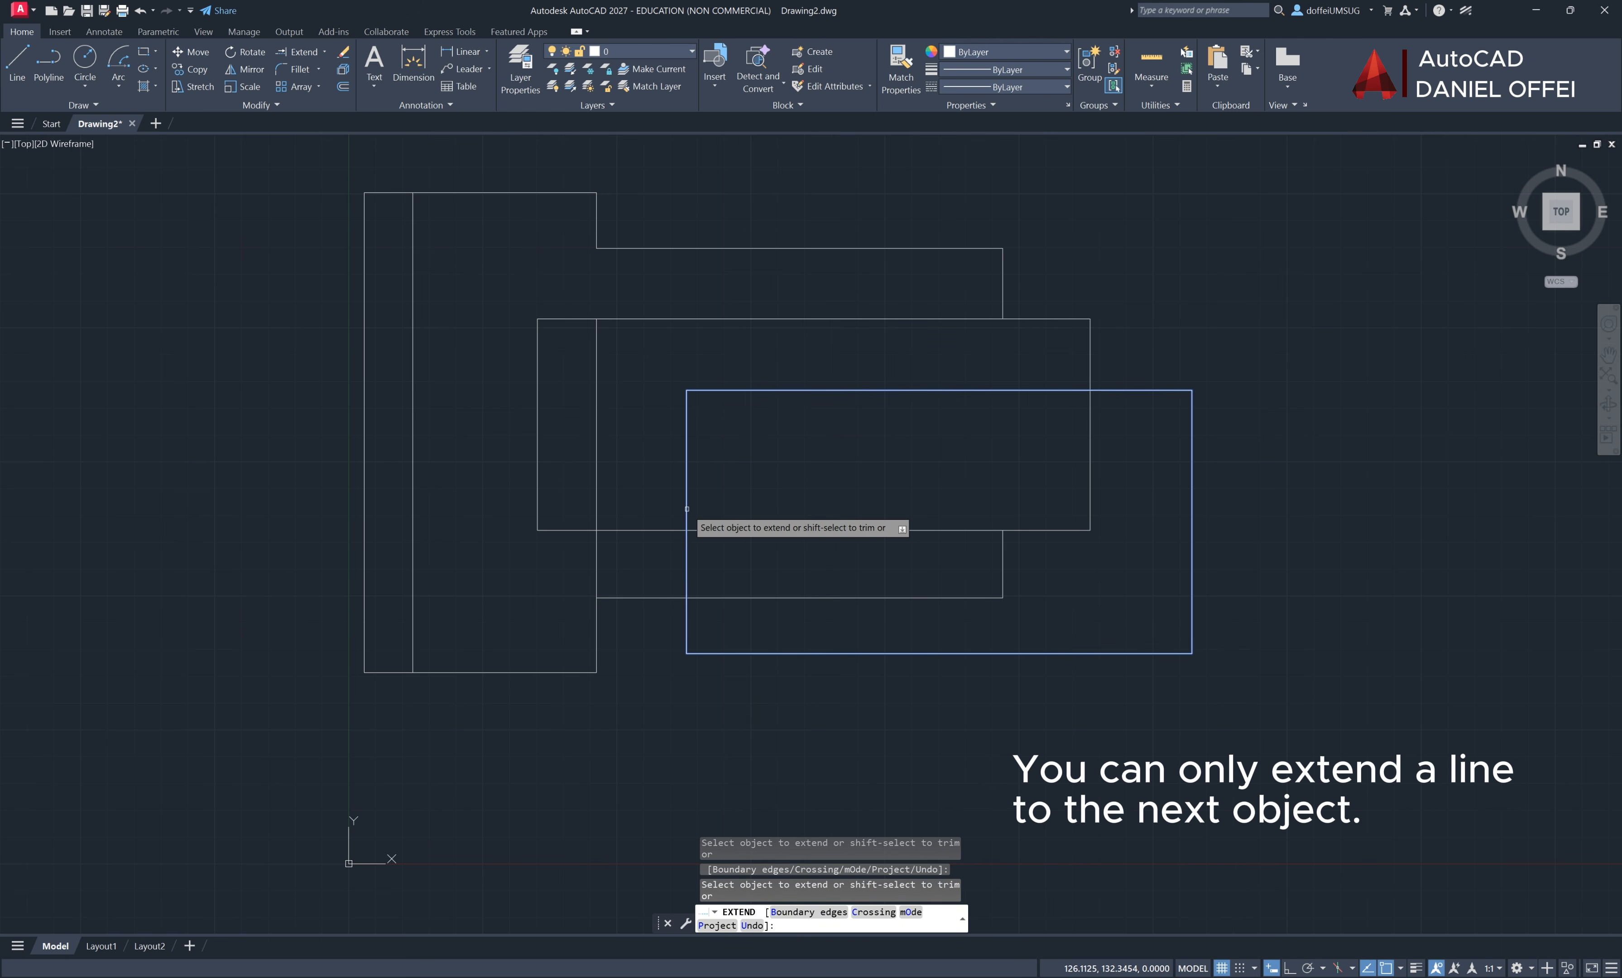
{"action": "left_click", "coordinate": [1002, 547]}
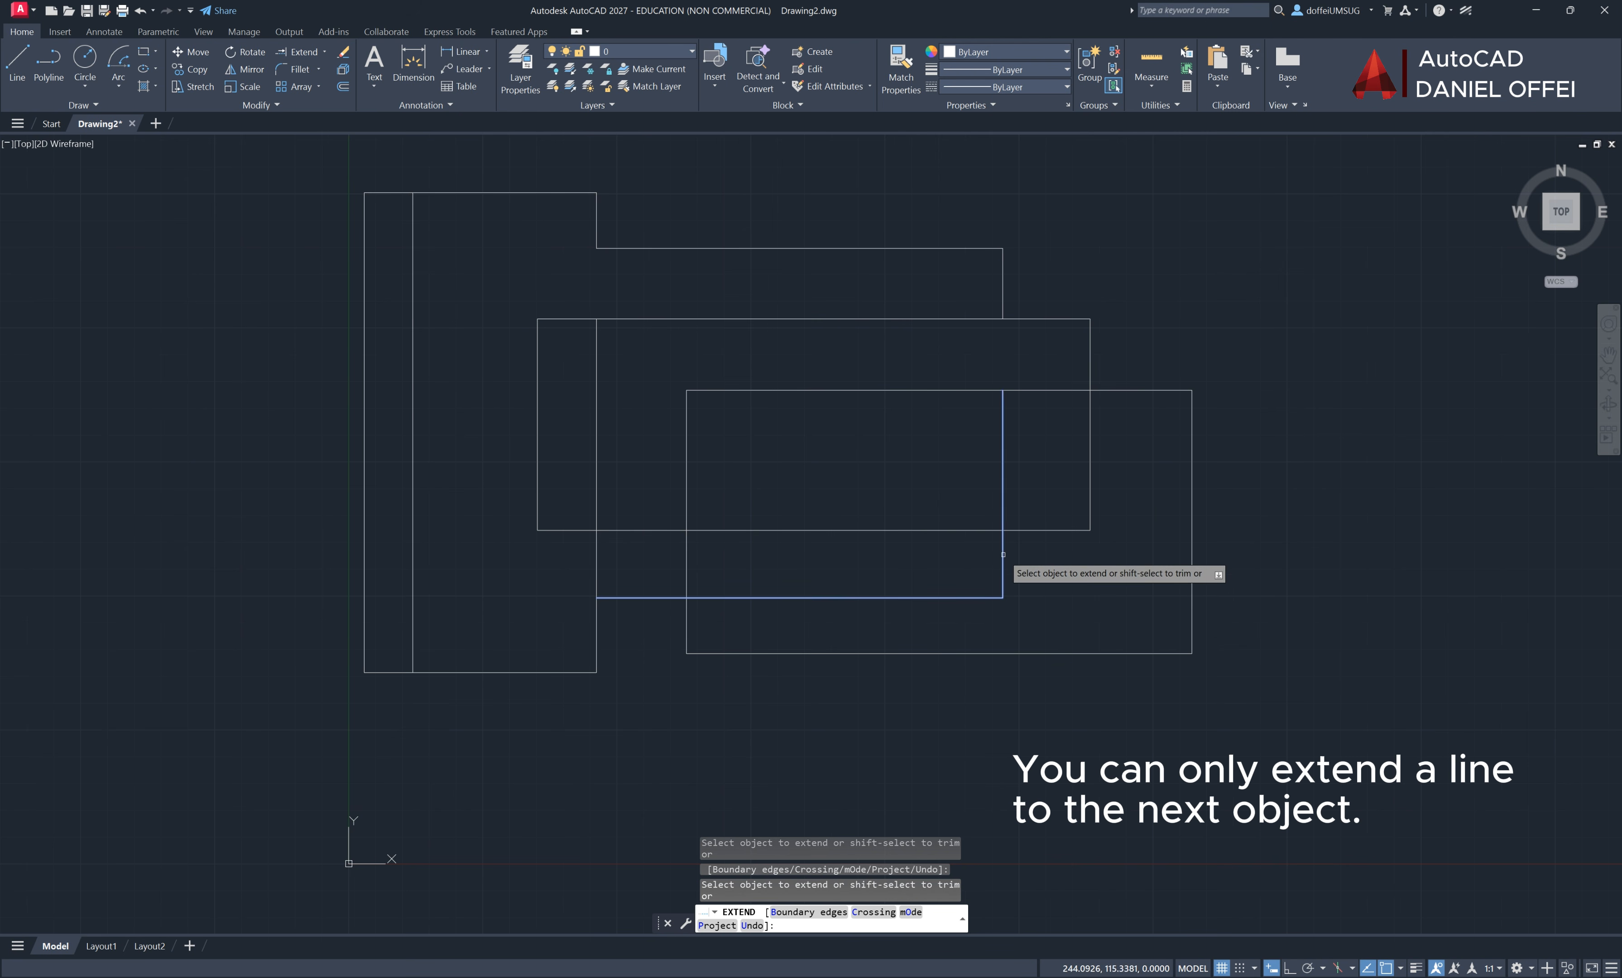
{"action": "left_click", "coordinate": [1003, 441]}
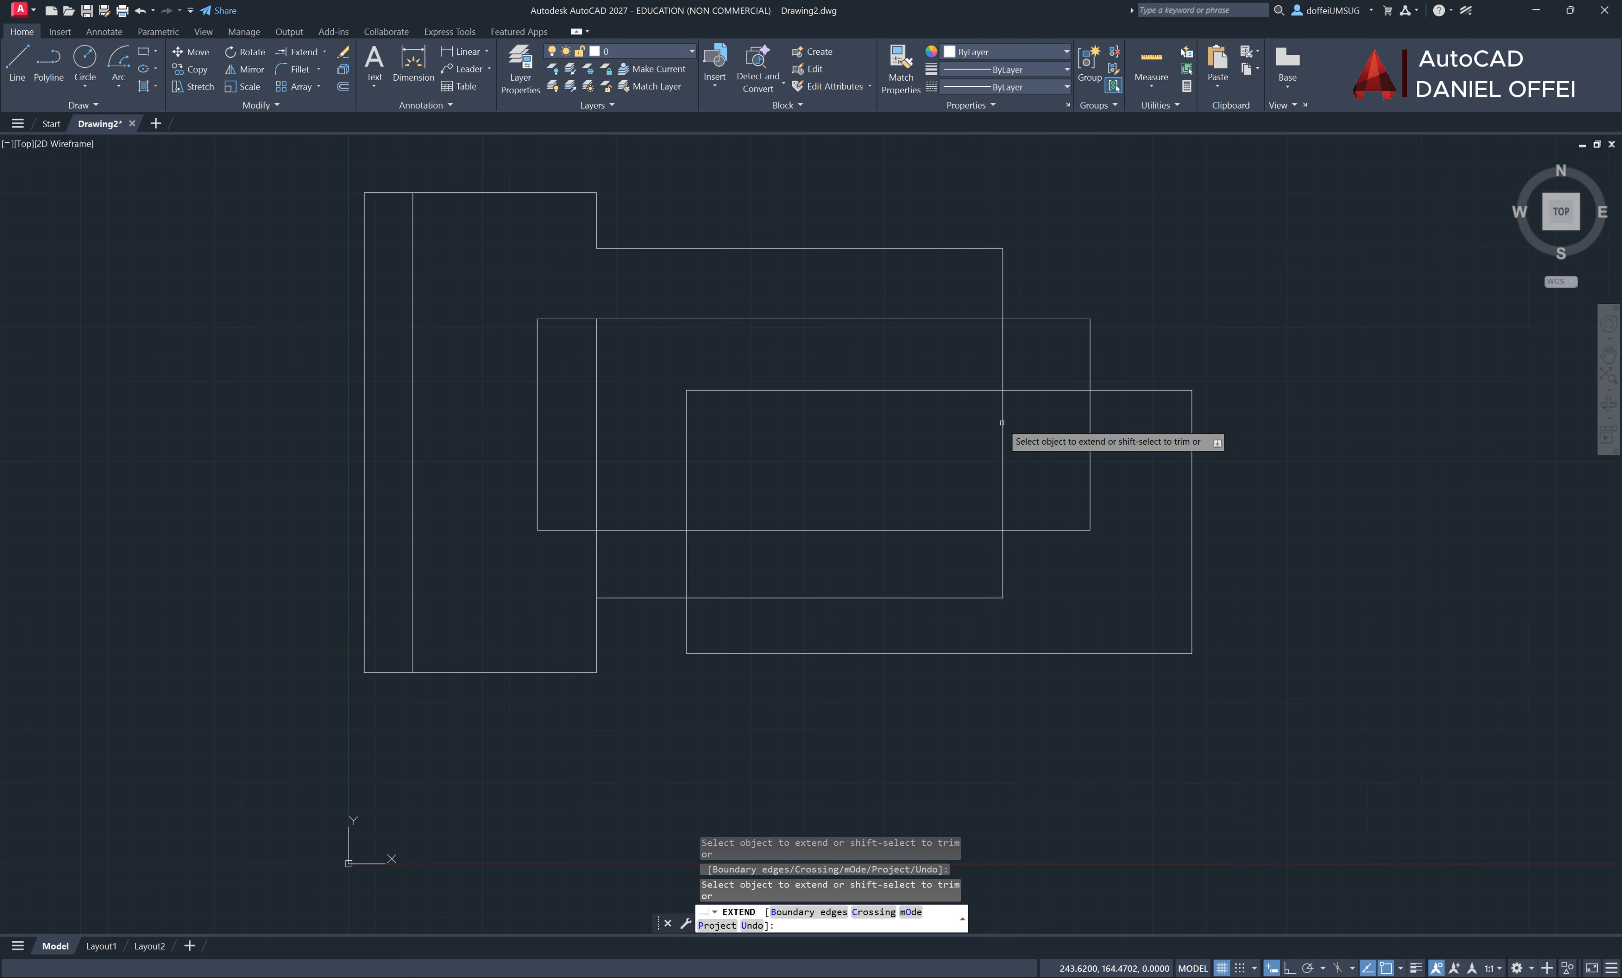
{"action": "right_click", "coordinate": [724, 361]}
{"action": "left_click", "coordinate": [755, 370]}
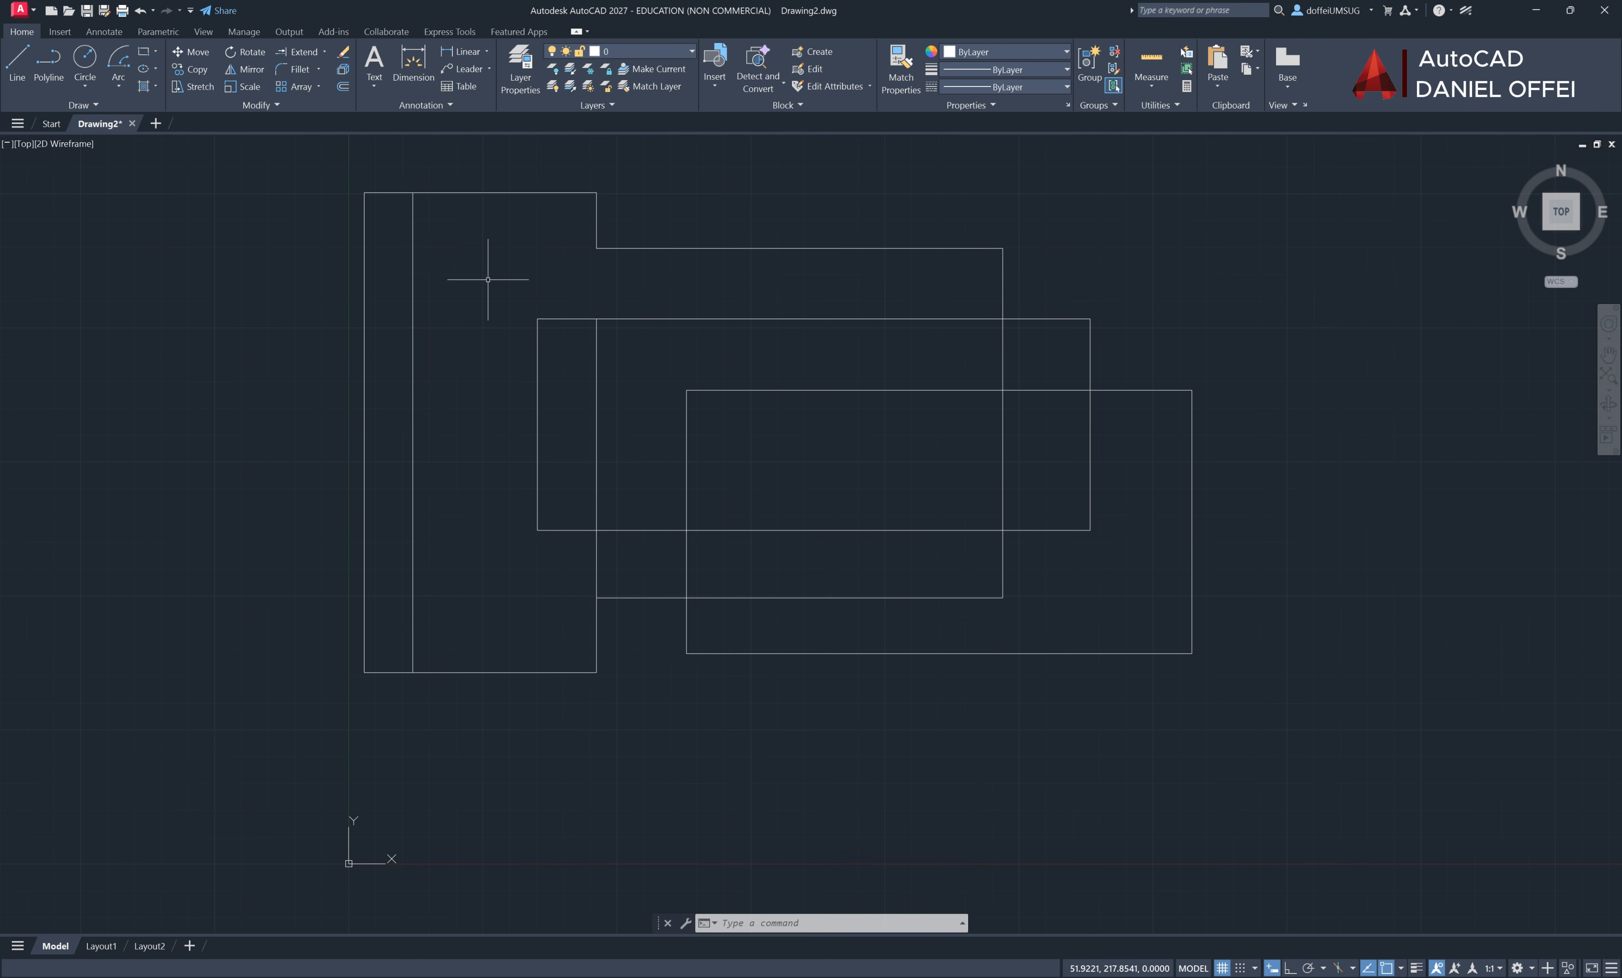
{"action": "key", "text": "Escape"}
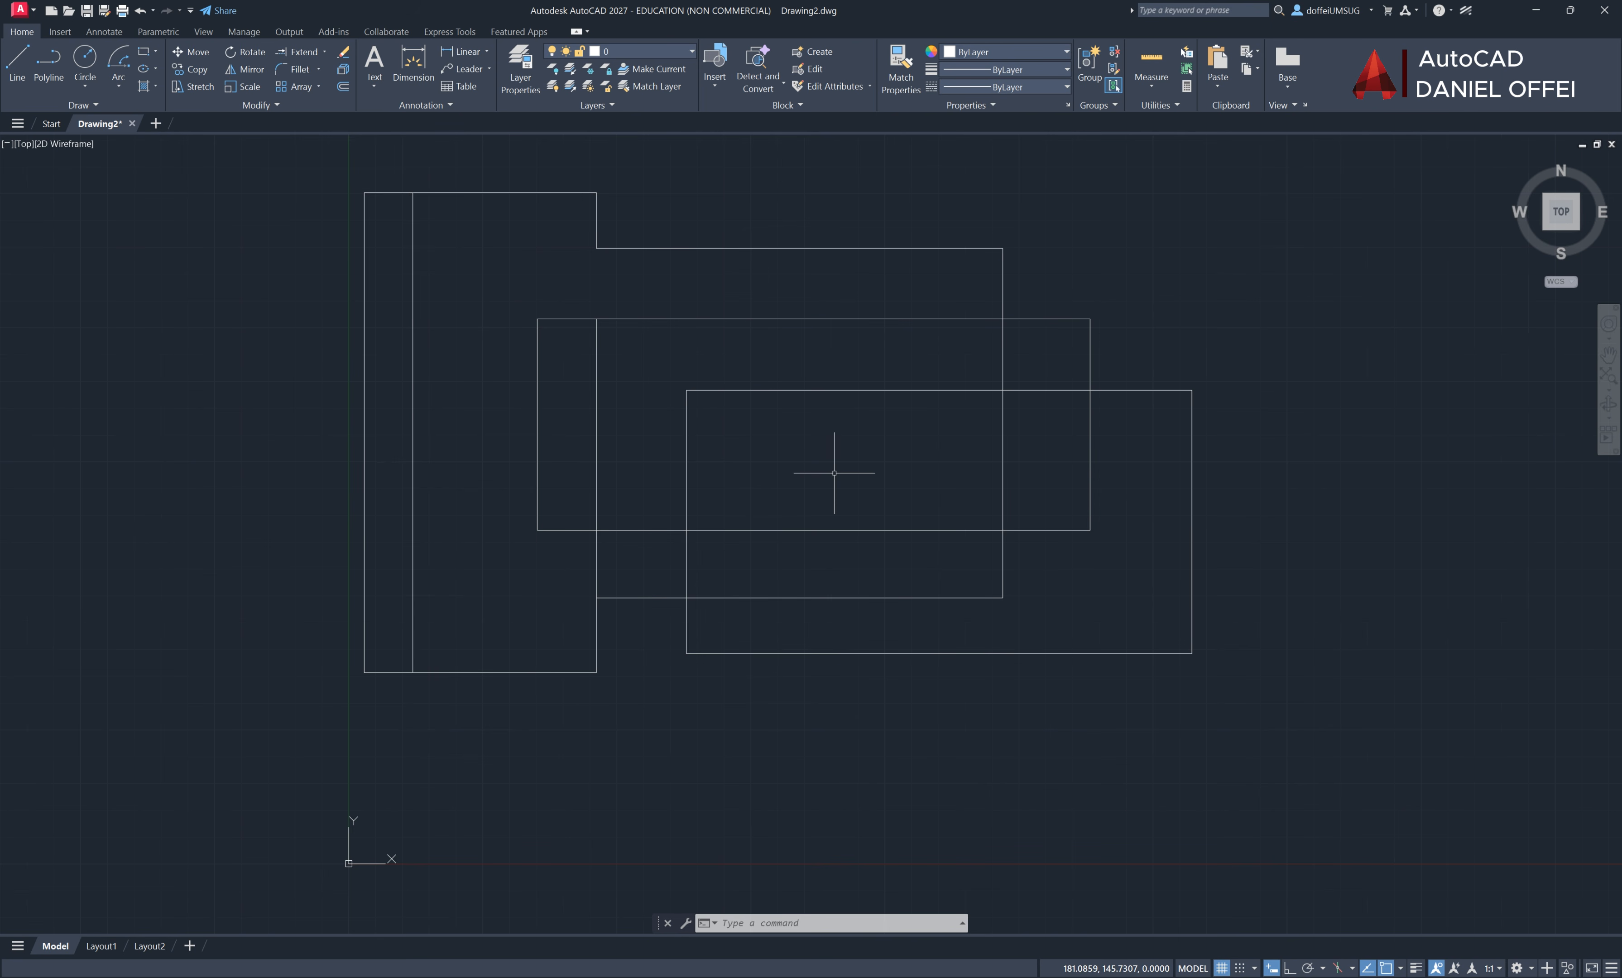
{"action": "left_click", "coordinate": [697, 395]}
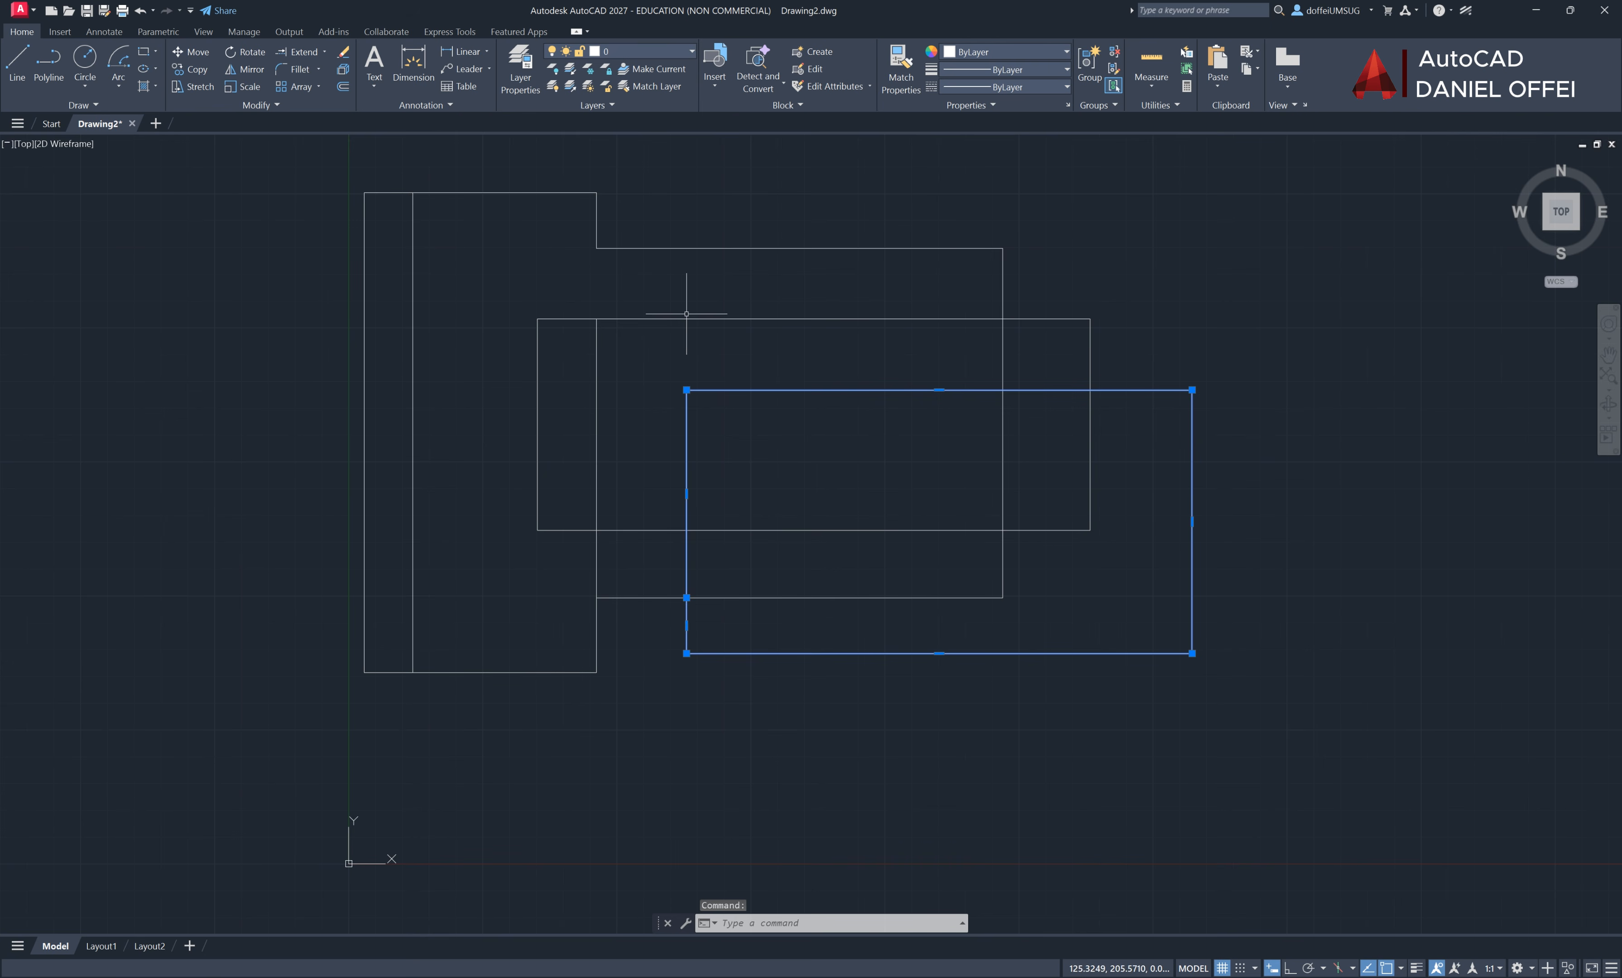
{"action": "left_click", "coordinate": [749, 321]}
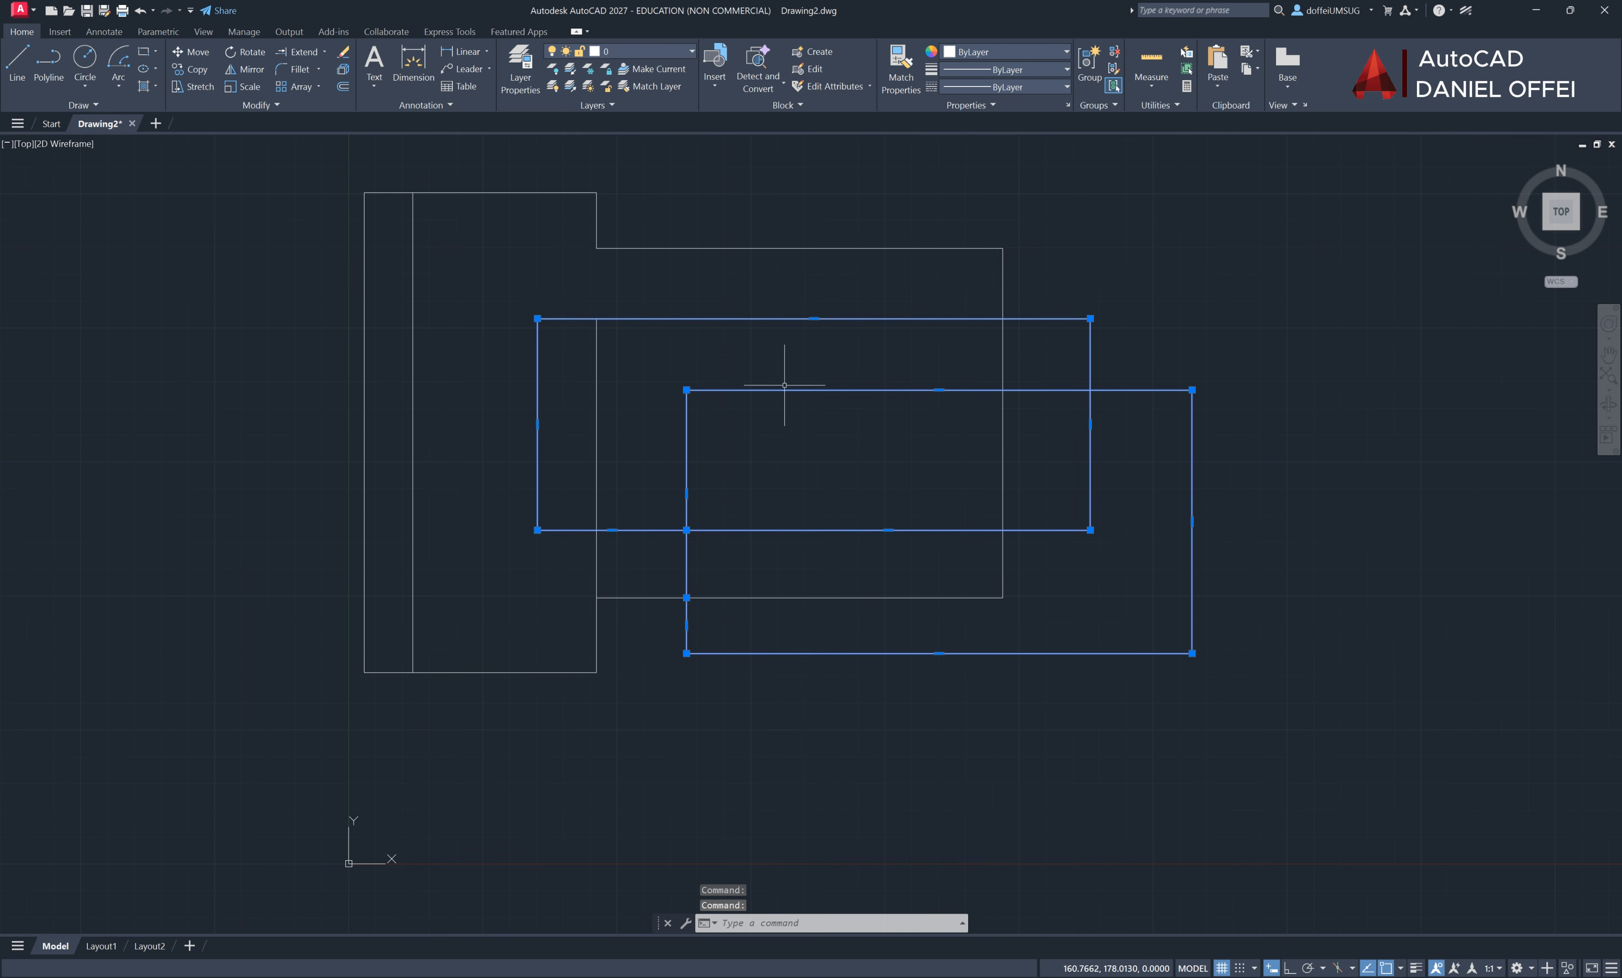
{"action": "key", "text": "Escape"}
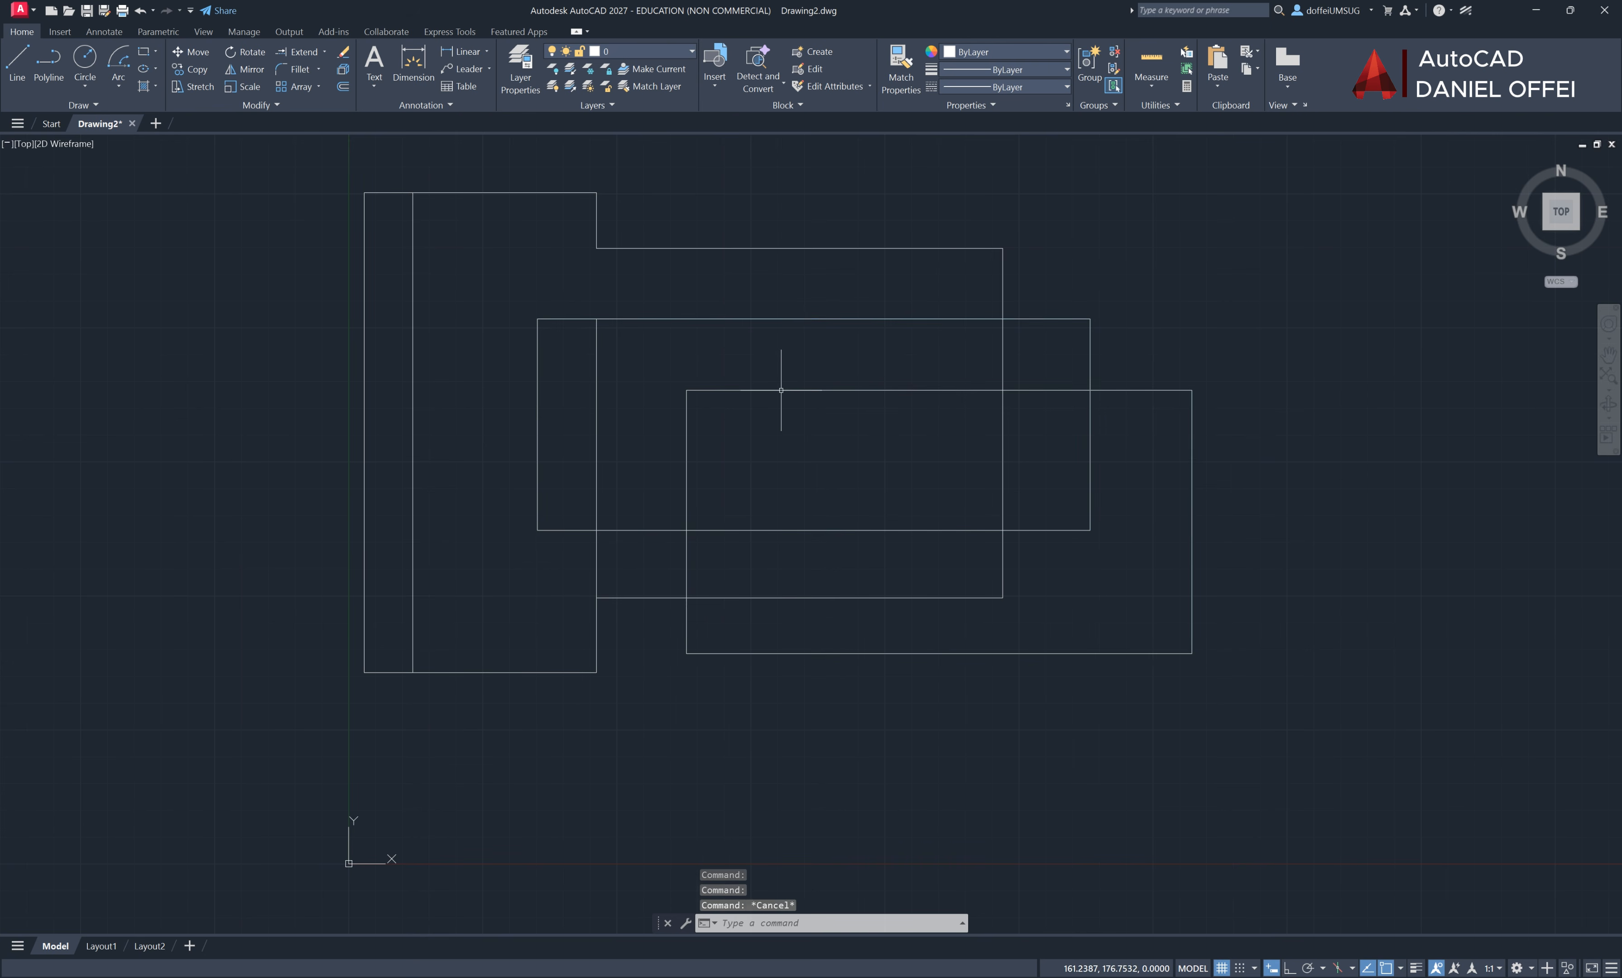
{"action": "left_click", "coordinate": [291, 52]}
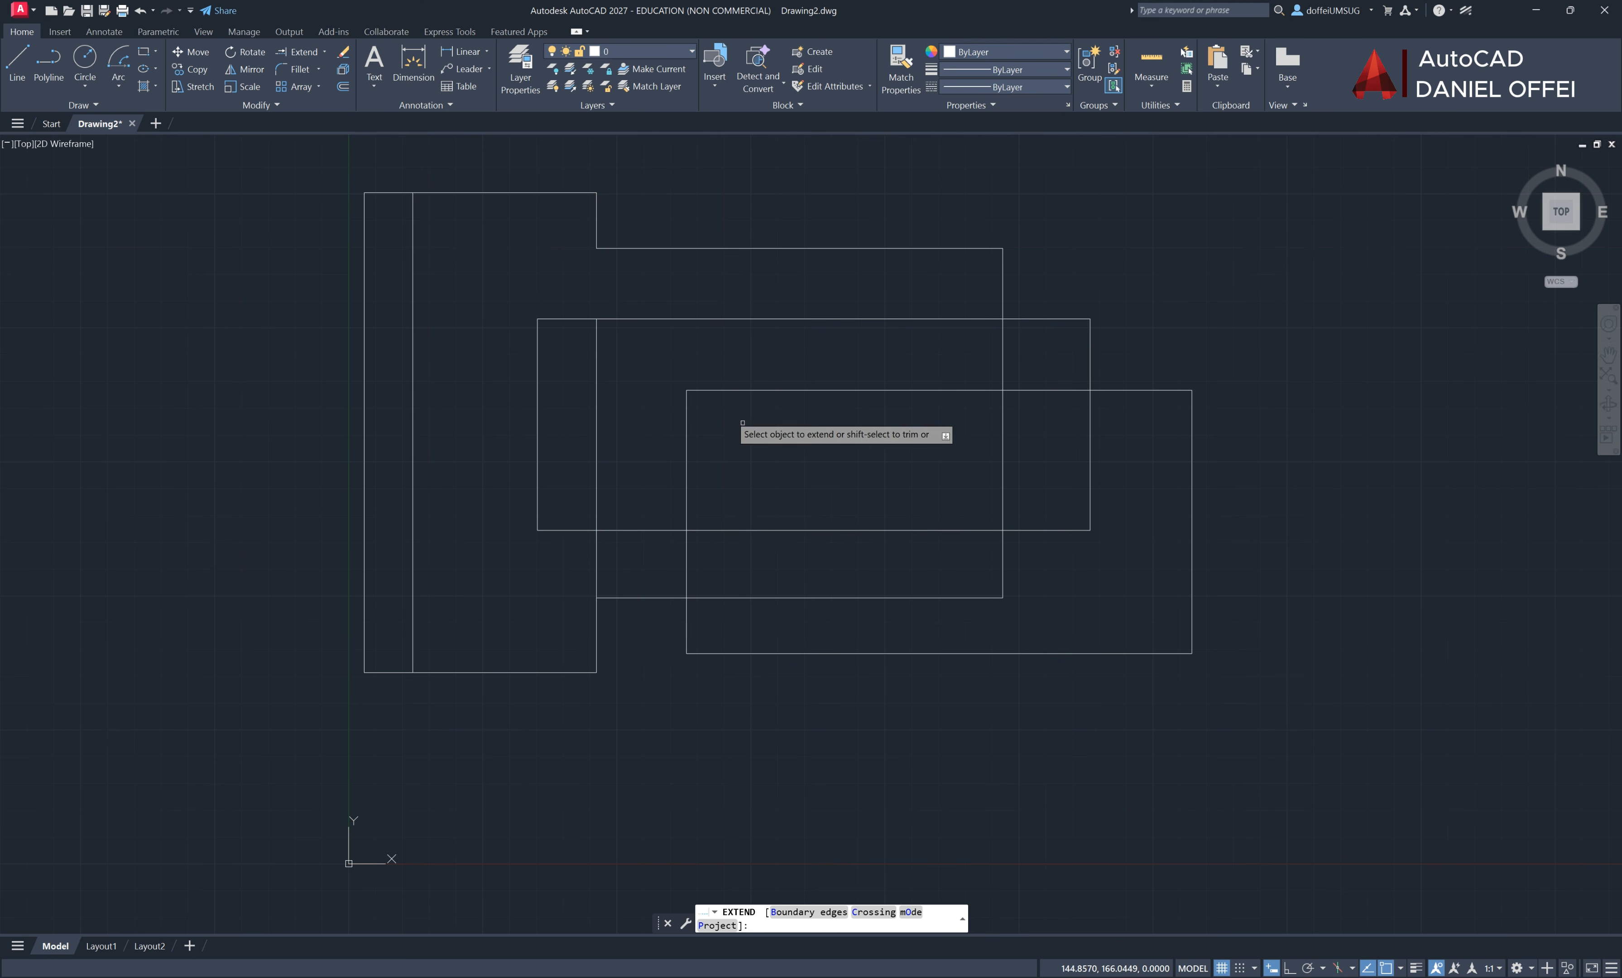
{"action": "key", "text": "Escape"}
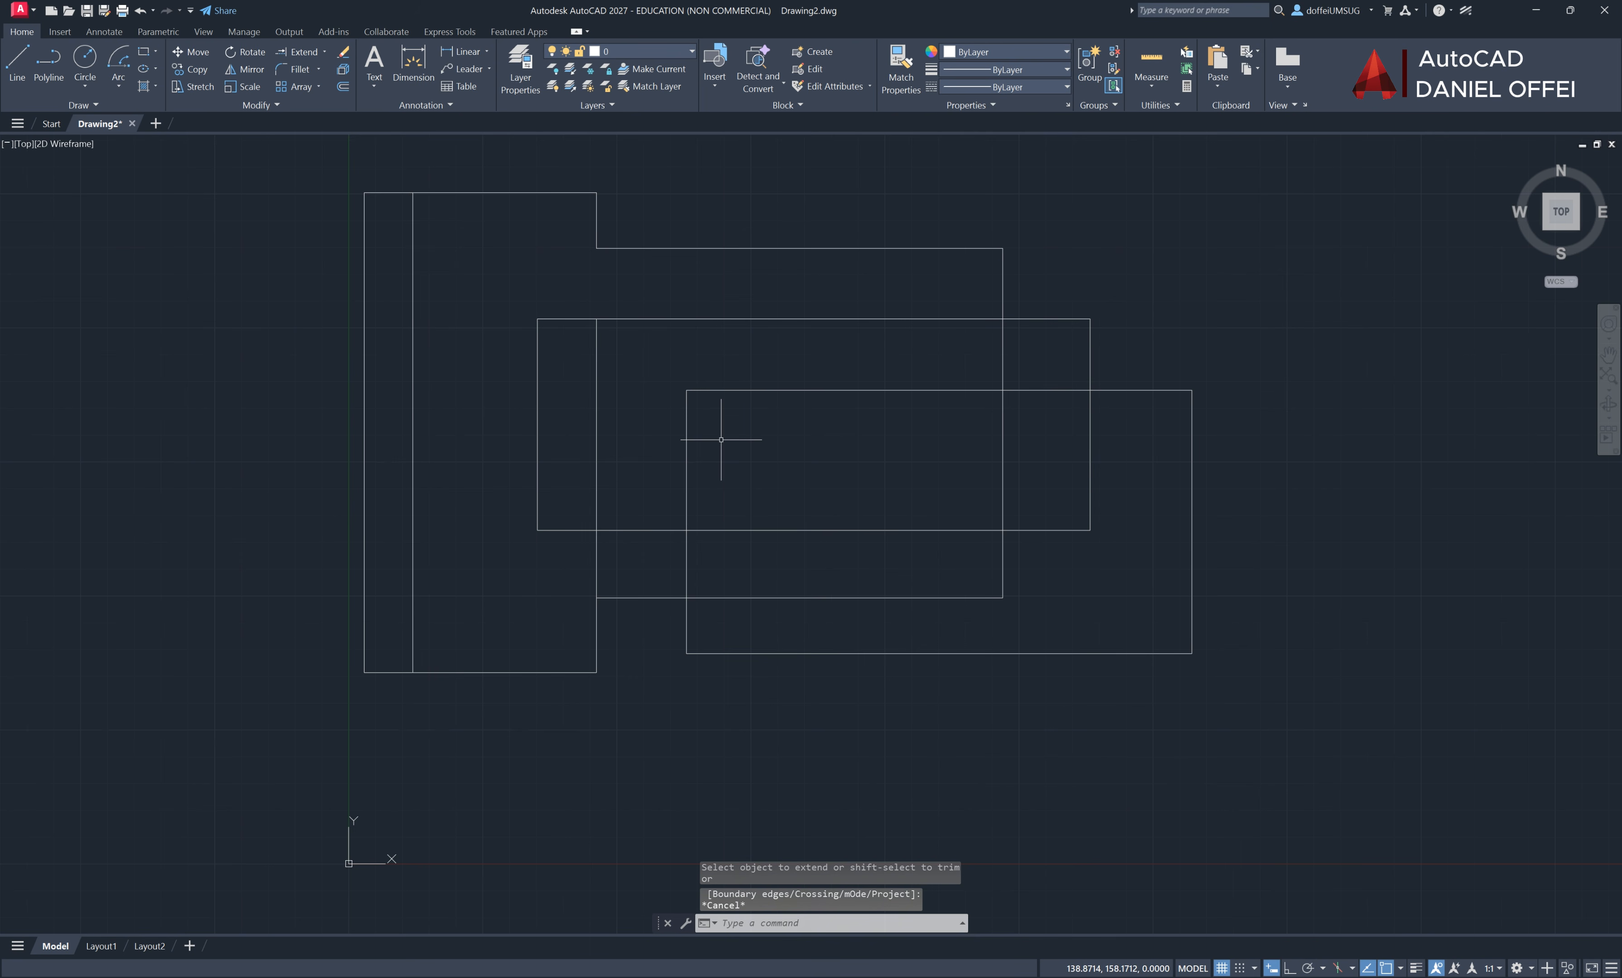
{"action": "left_click", "coordinate": [325, 55]}
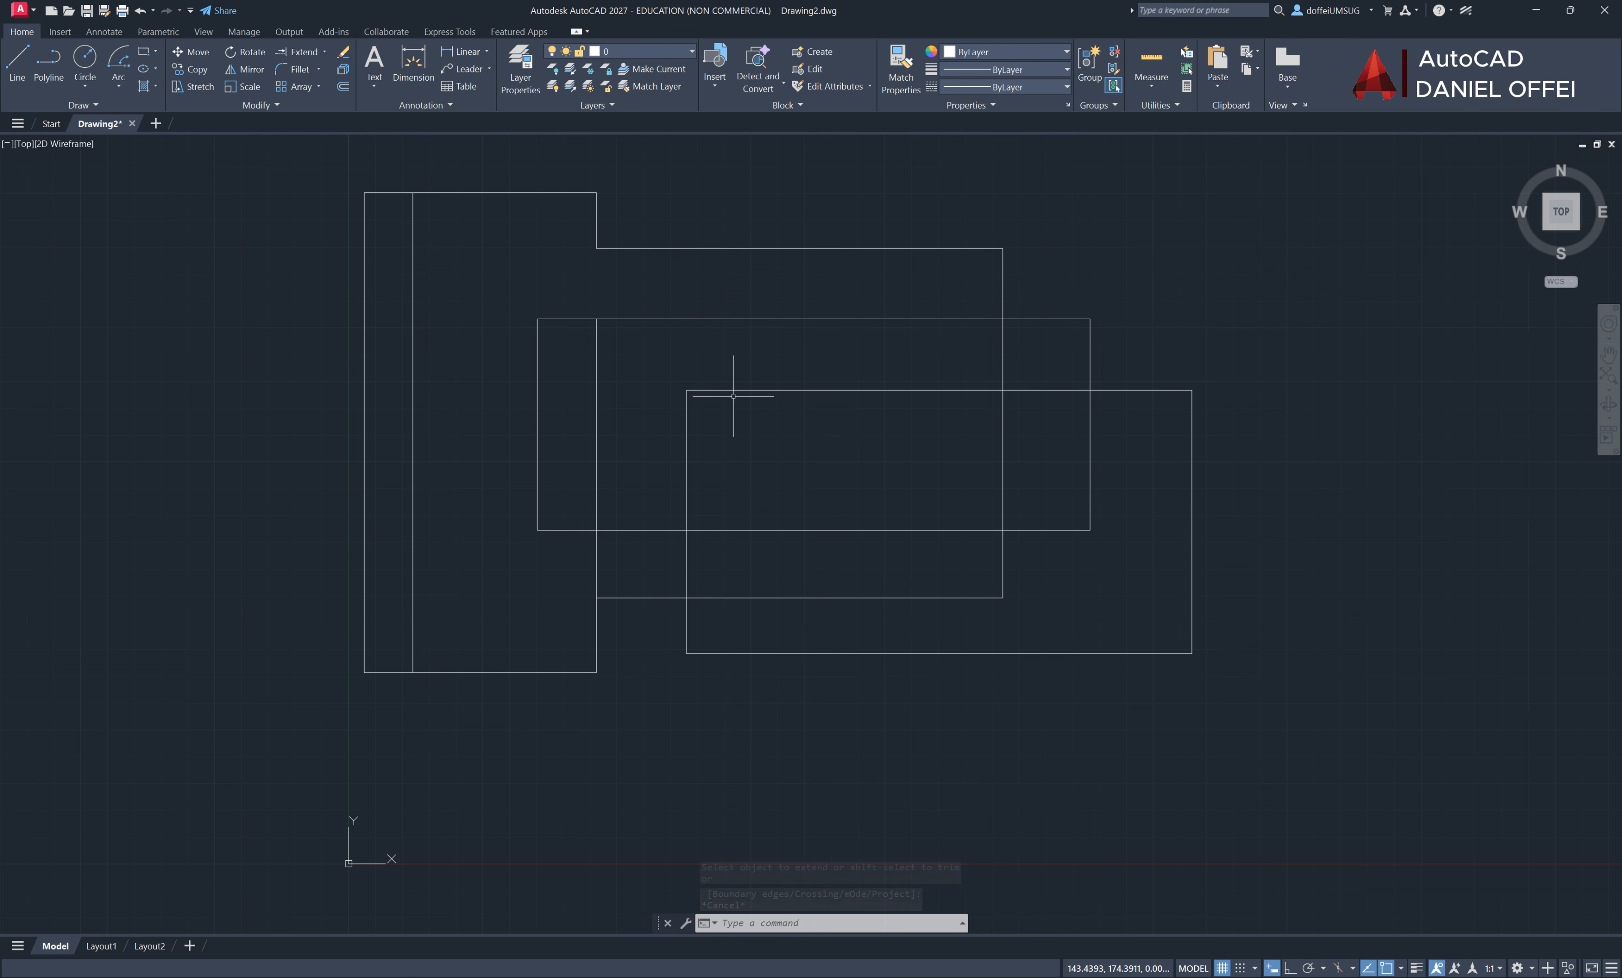
{"action": "type", "text": "TR"}
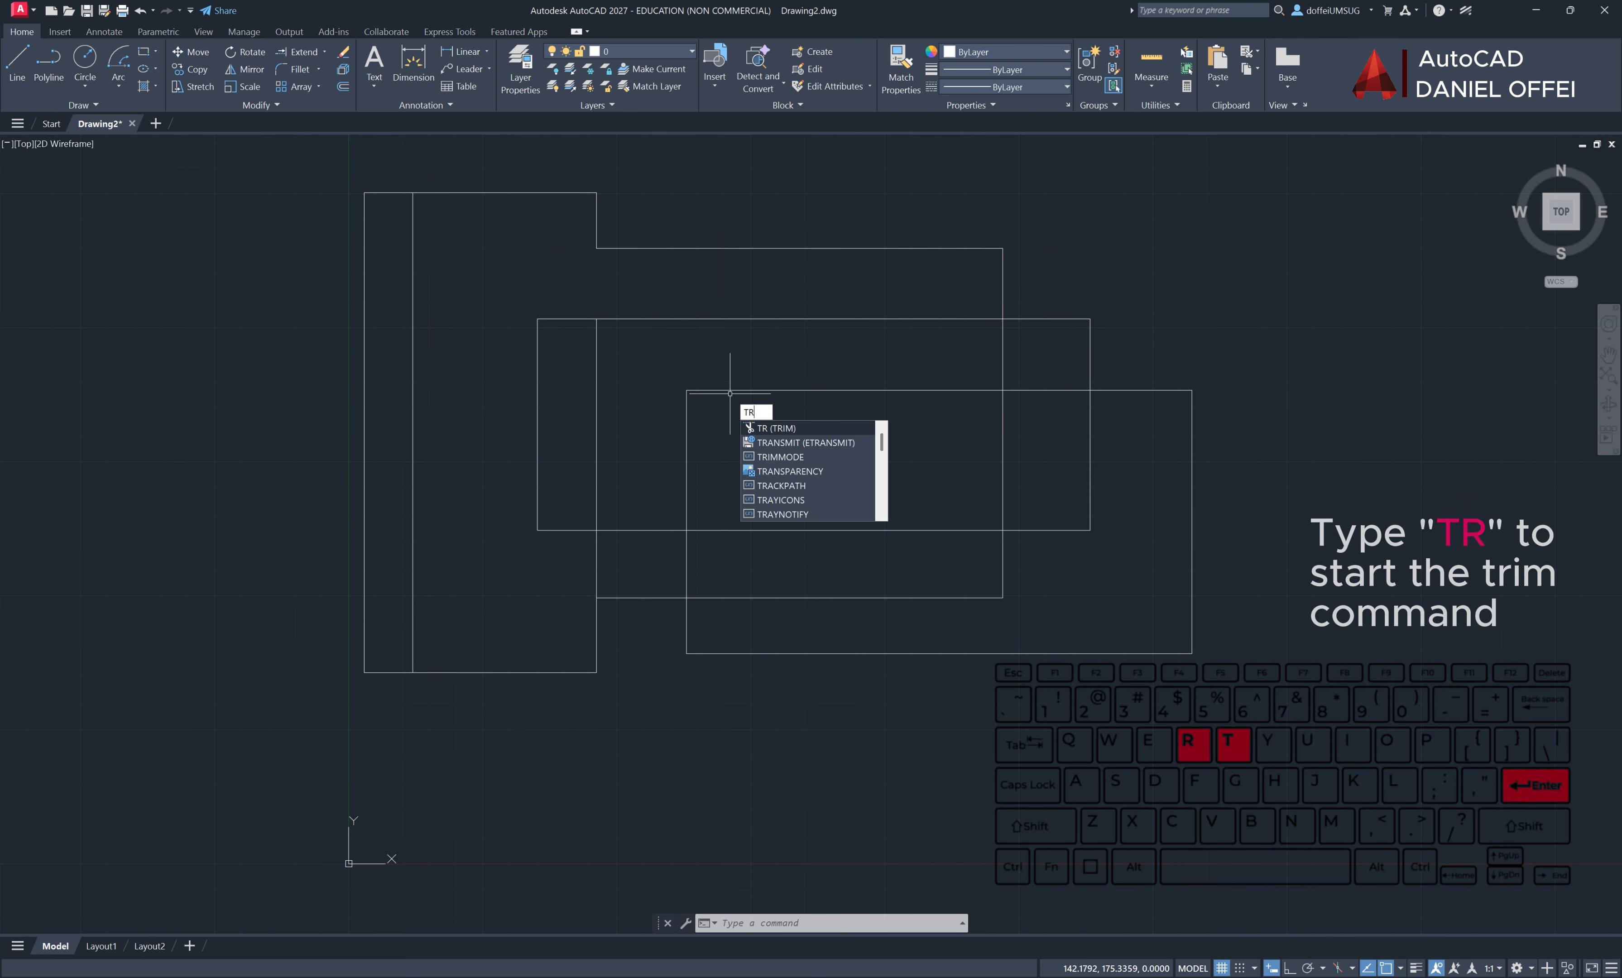
{"action": "key", "text": "Return"}
{"action": "key", "text": "Escape"}
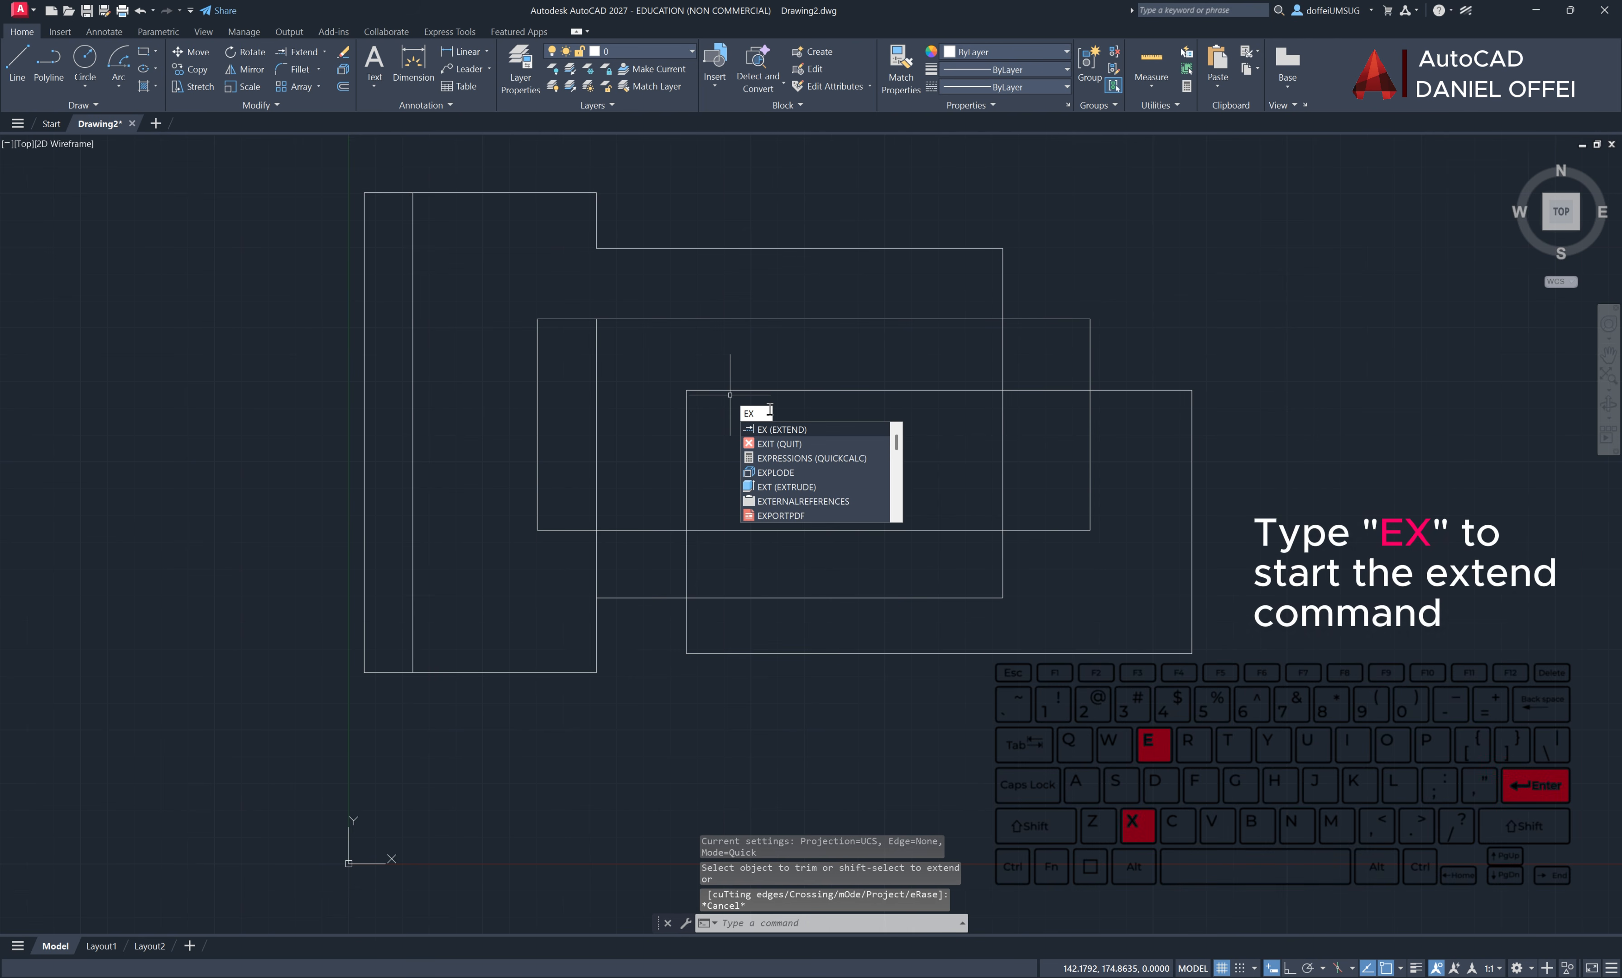
{"action": "key", "text": "Return"}
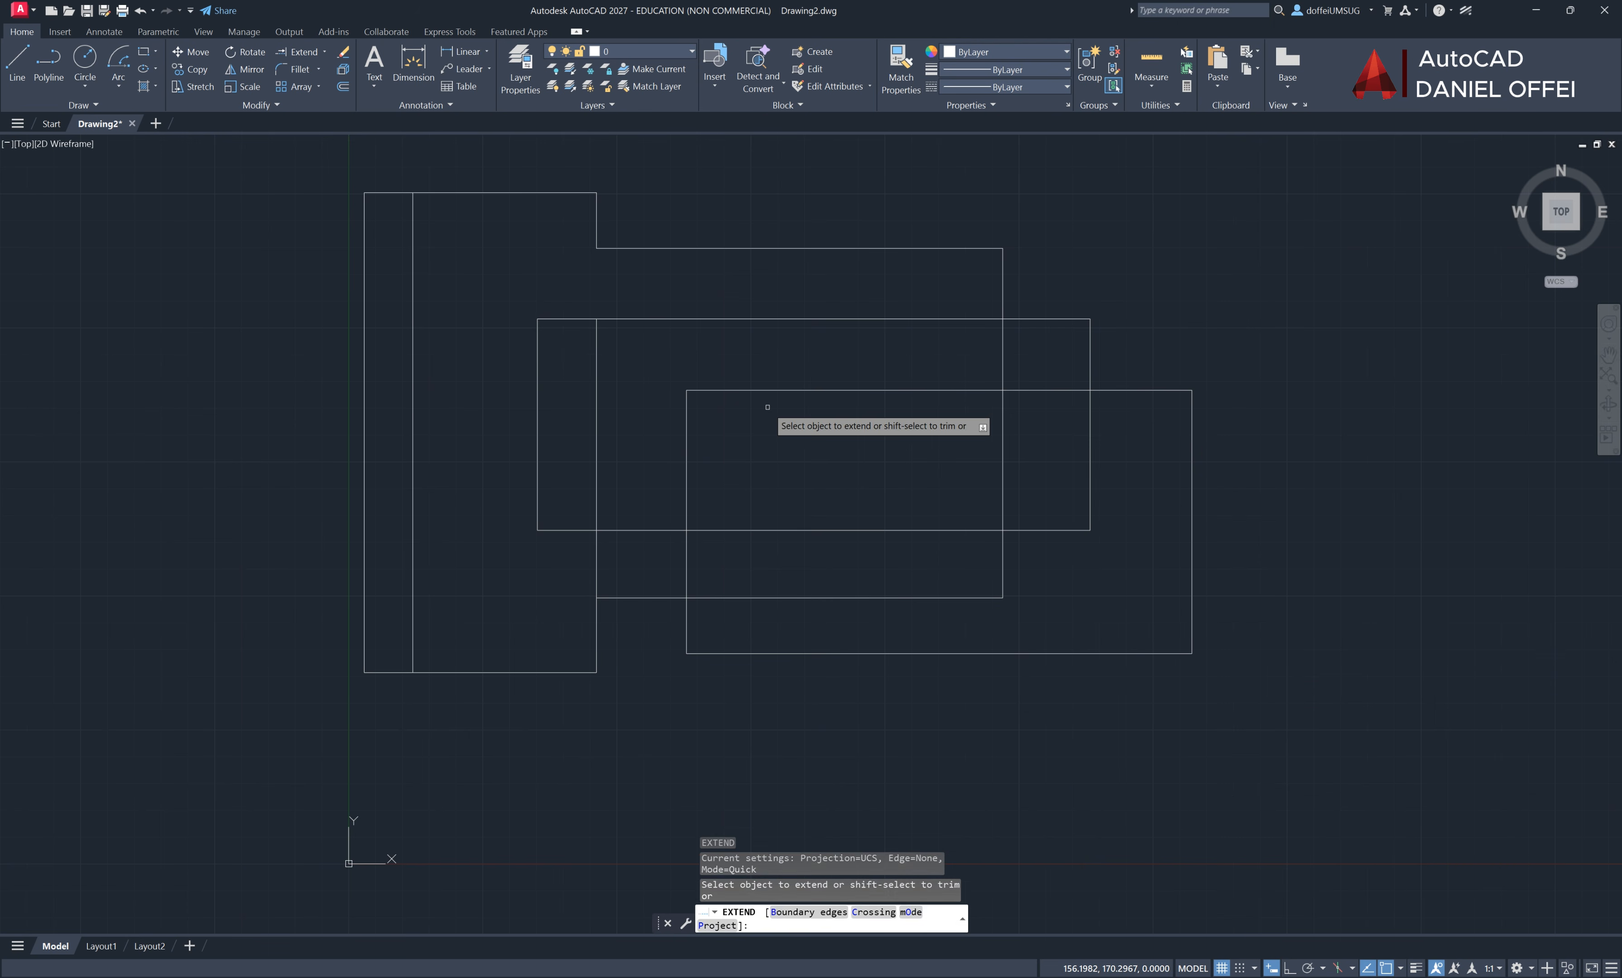
{"action": "key", "text": "Escape"}
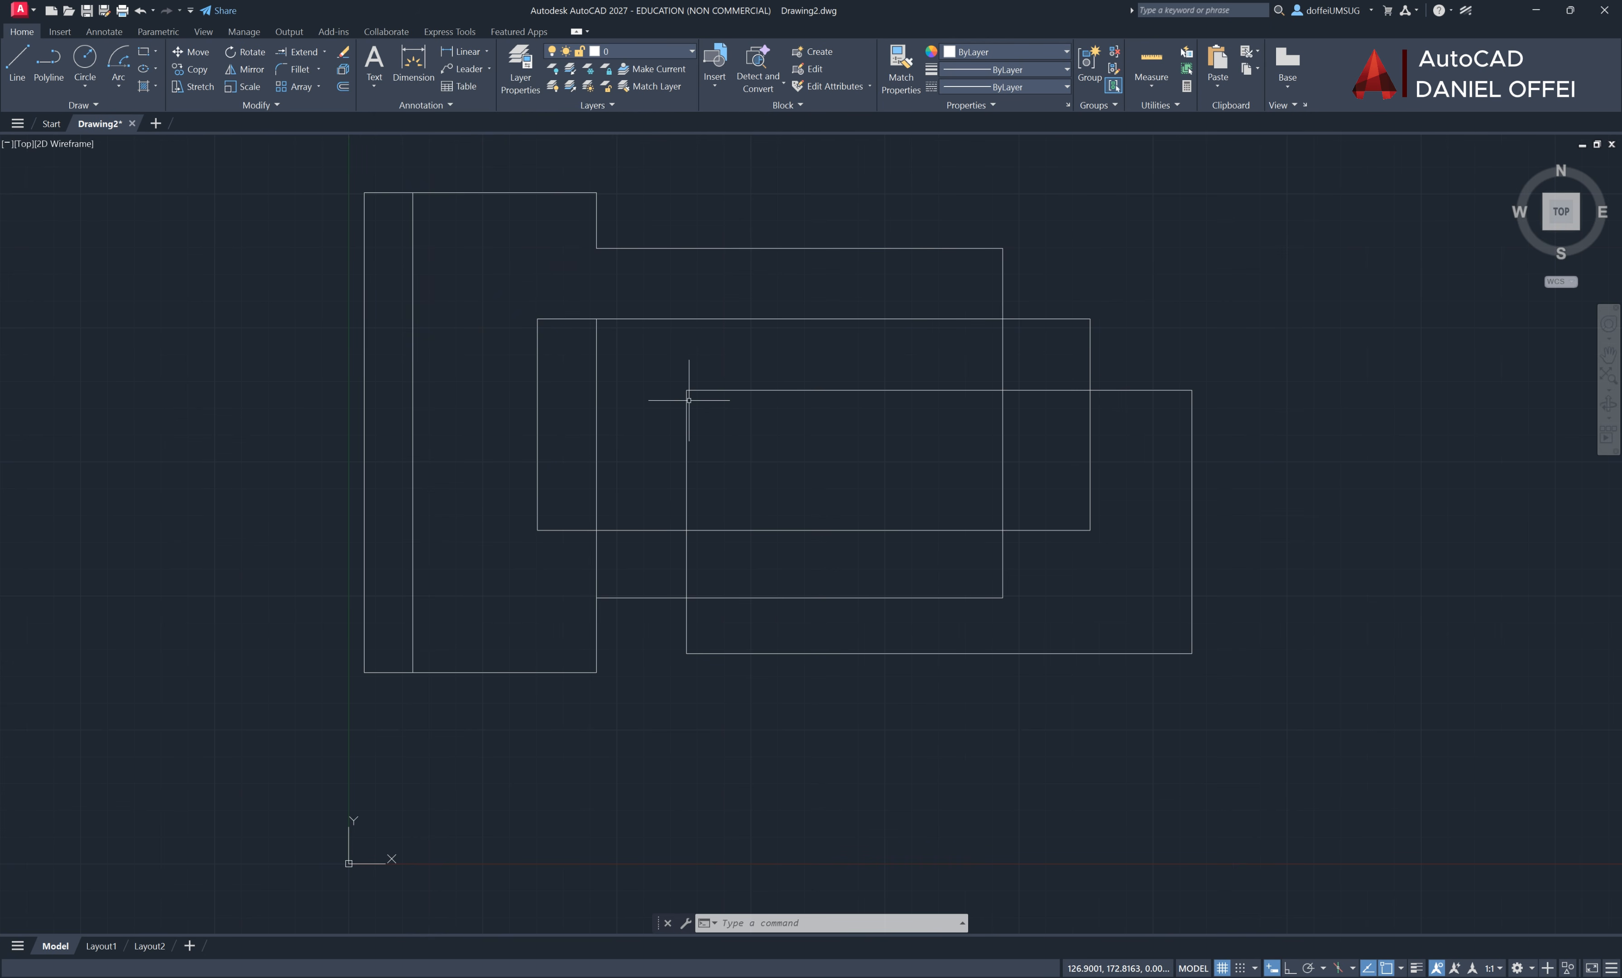
Explode the lower-right rectangle into separate lines, check its edges by selecting them individually, and clear the selection
{"action": "left_click", "coordinate": [863, 390]}
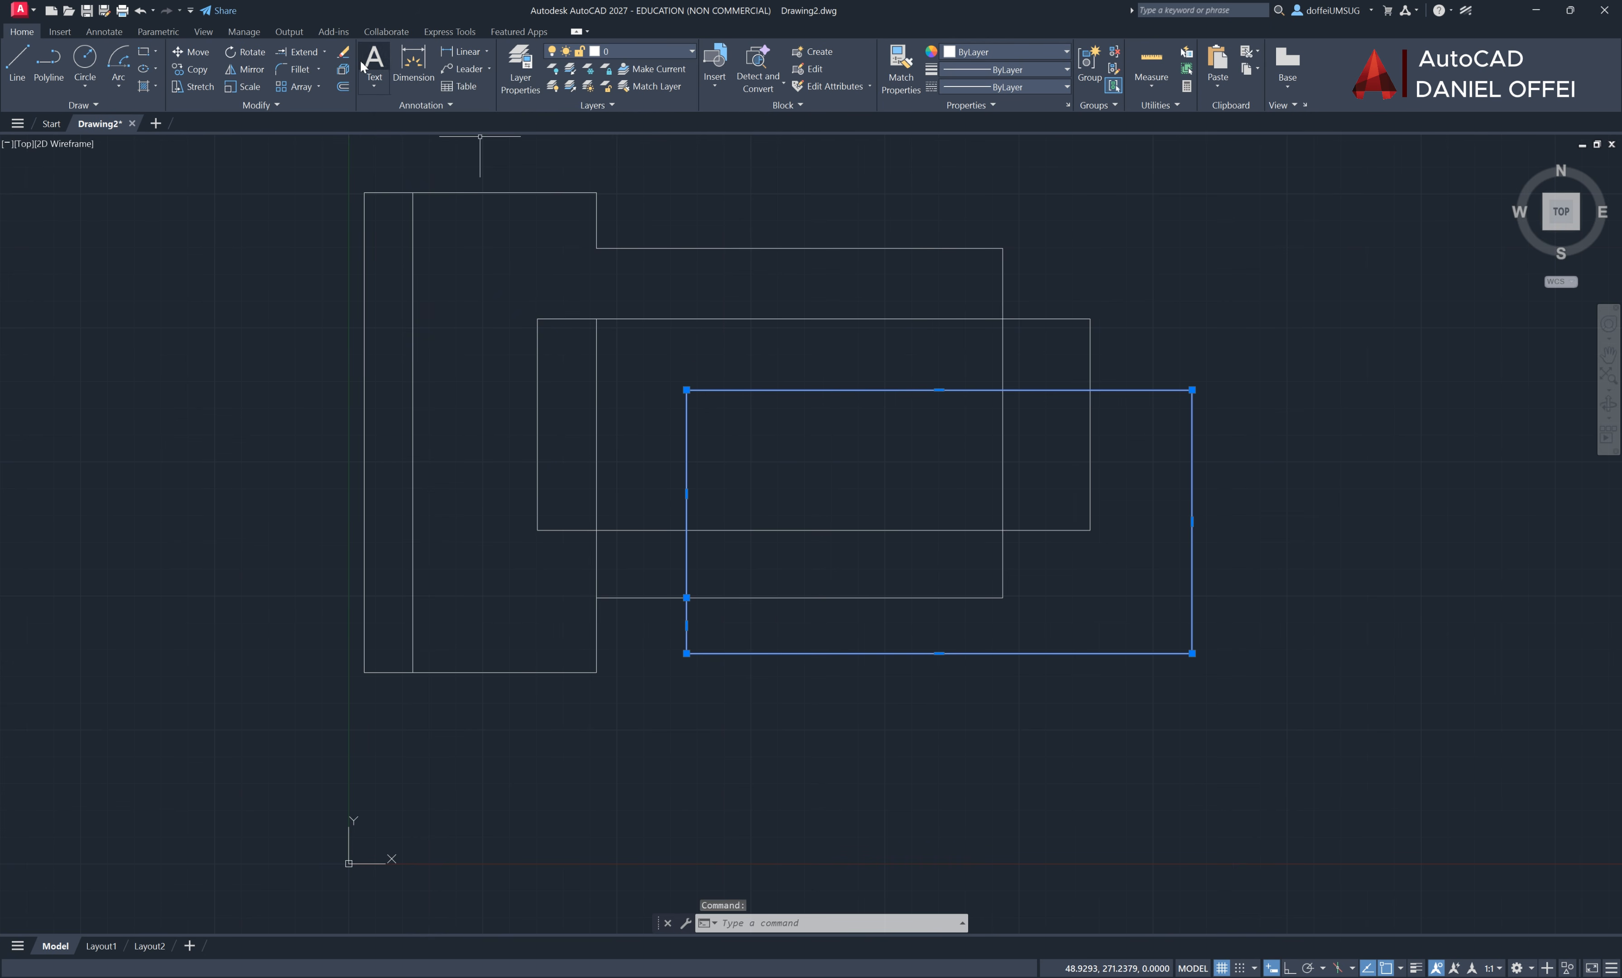
{"action": "left_click", "coordinate": [343, 70]}
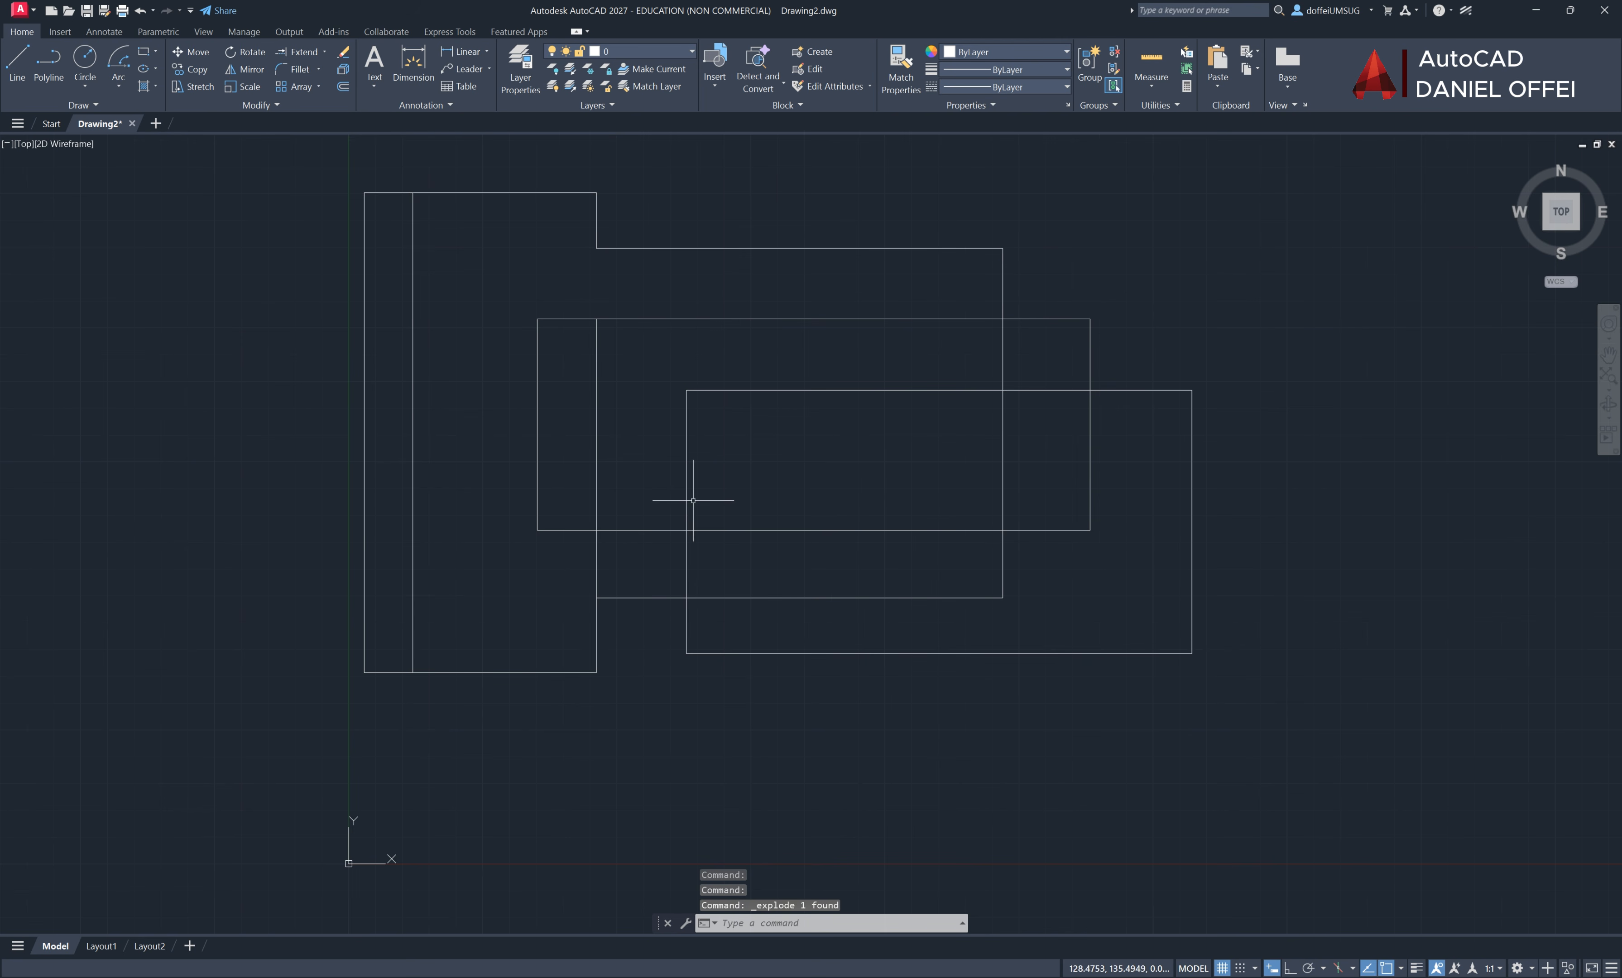
{"action": "left_click", "coordinate": [687, 468]}
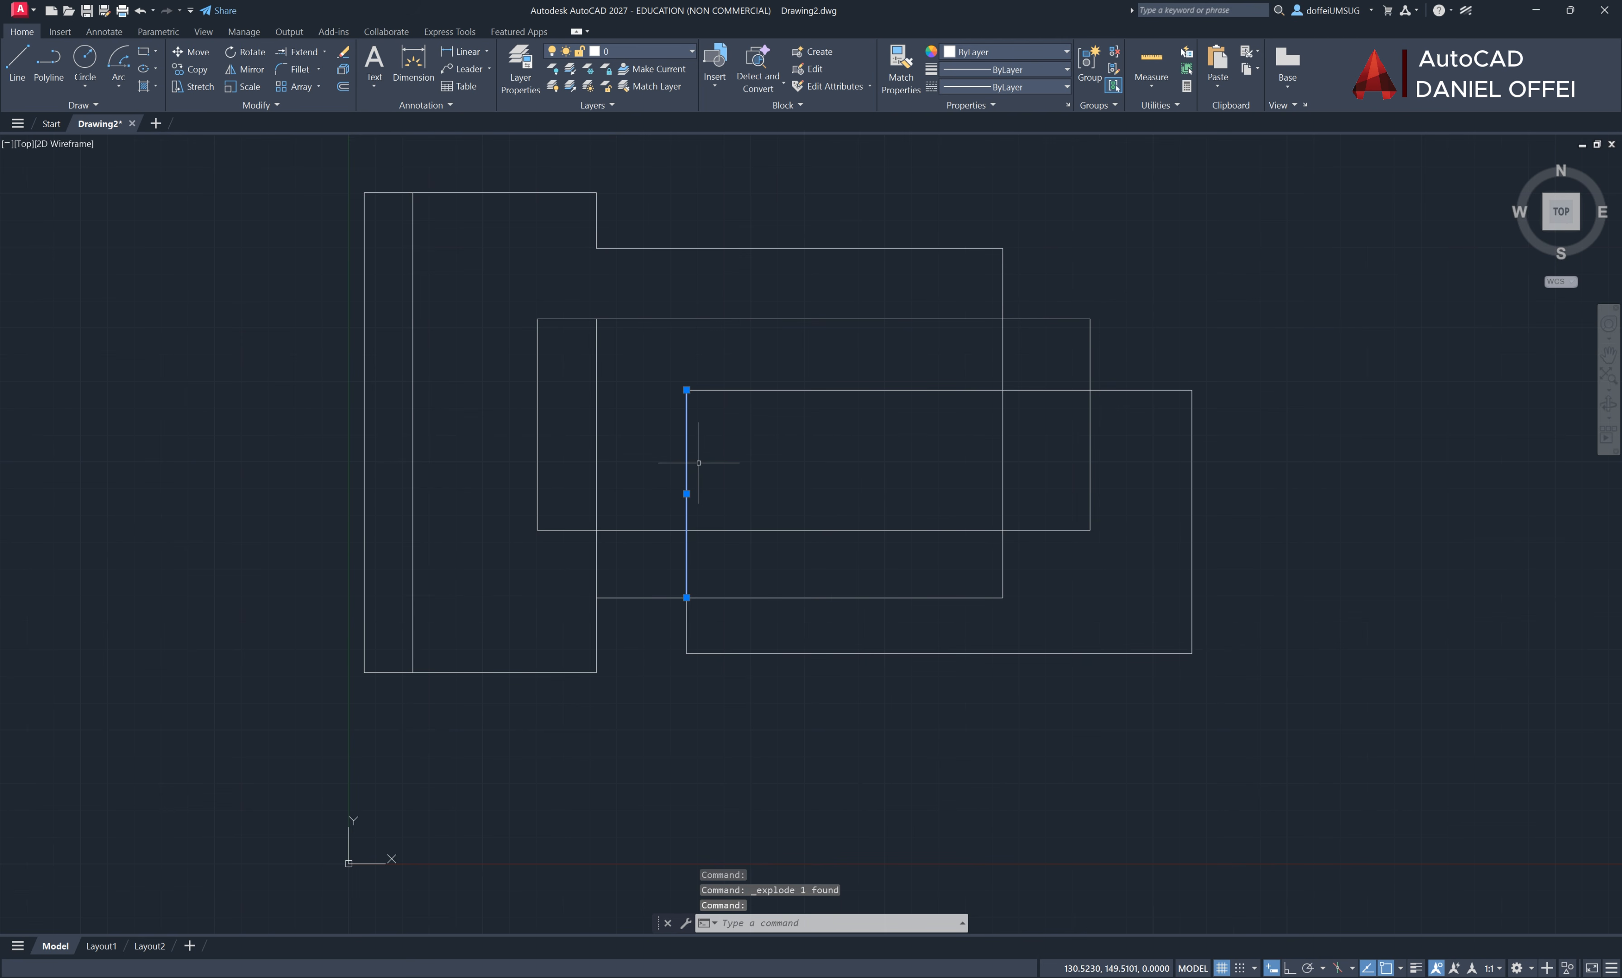
{"action": "left_click", "coordinate": [763, 391]}
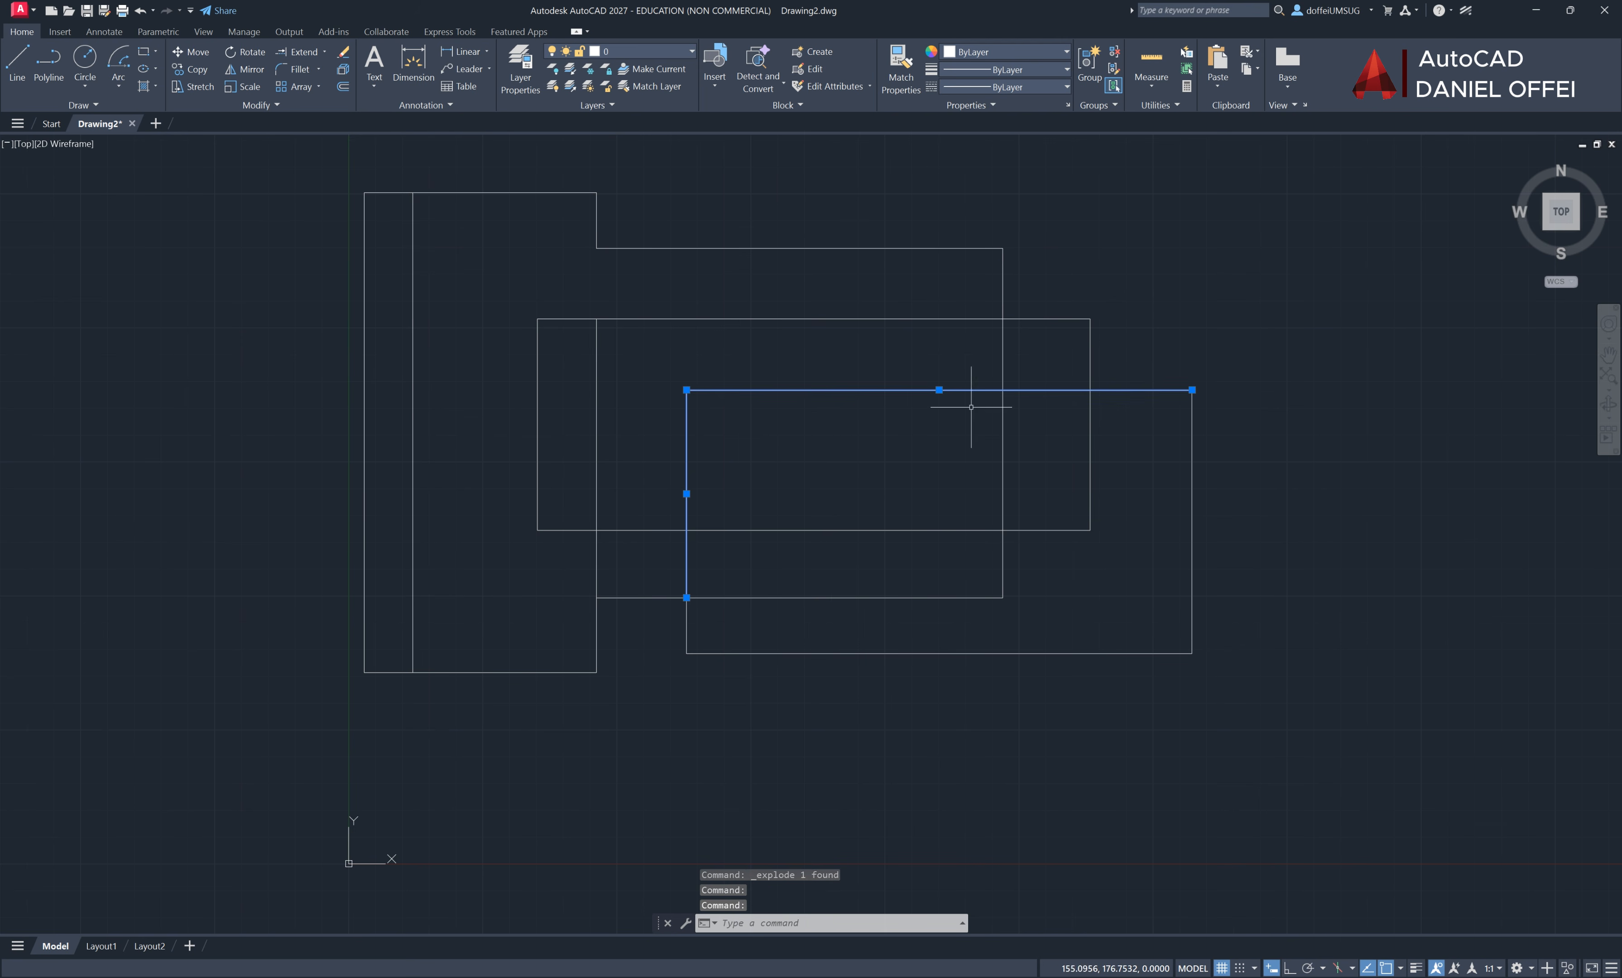
{"action": "left_click", "coordinate": [1192, 485]}
{"action": "left_click", "coordinate": [932, 652]}
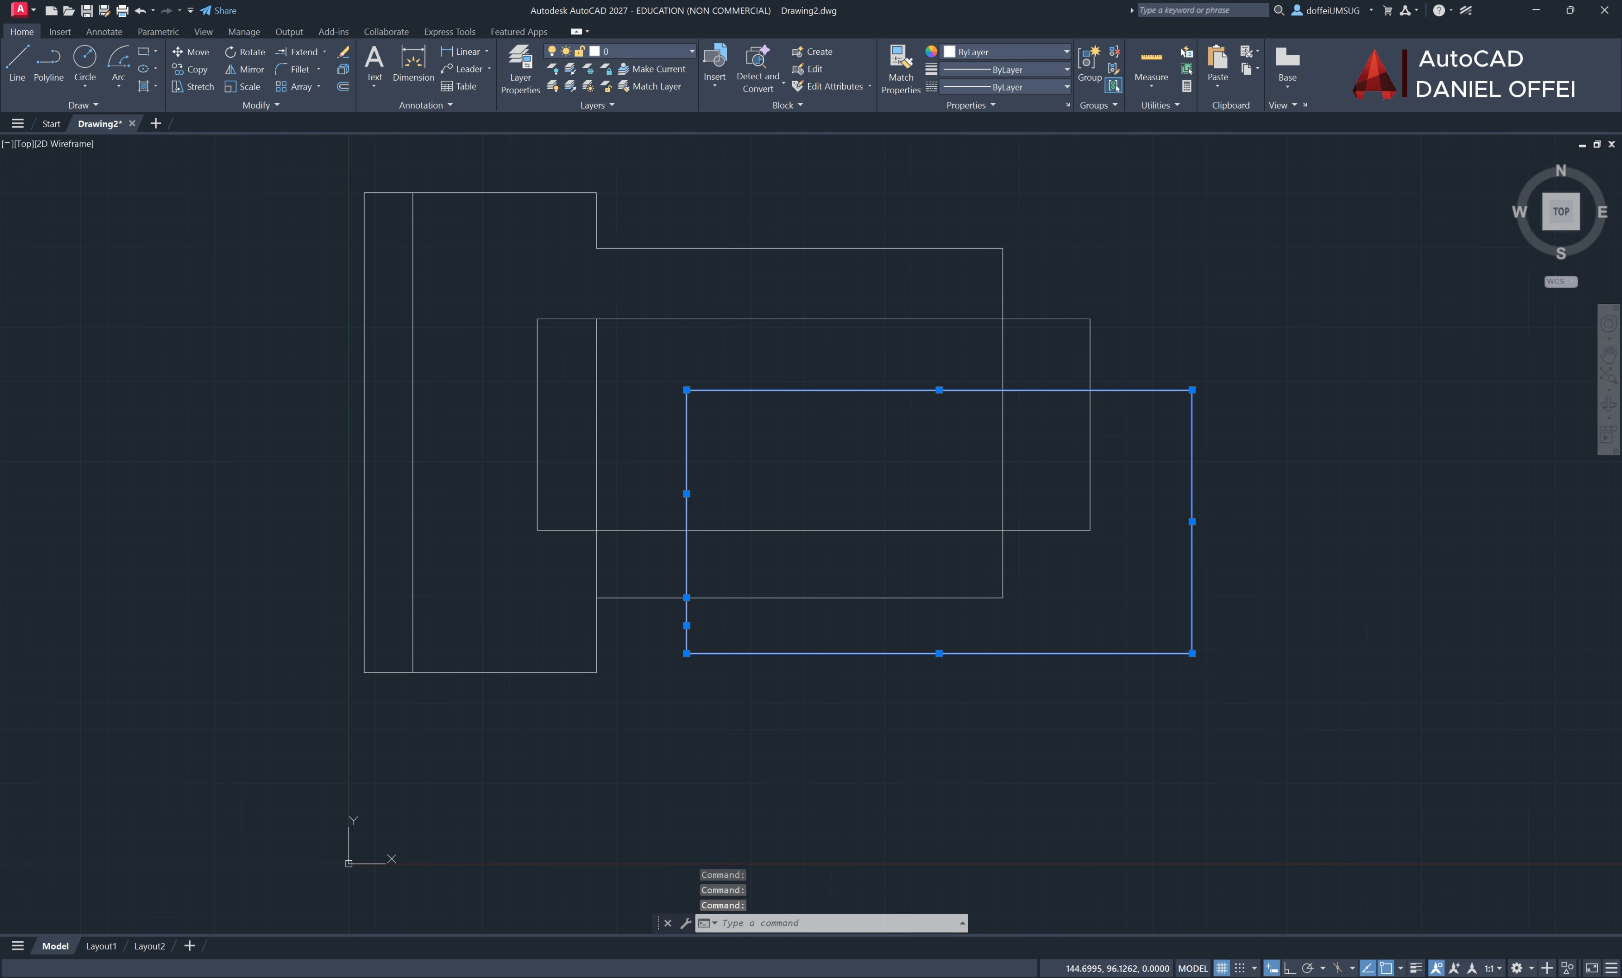
{"action": "key", "text": "Escape"}
Extend the exploded rectangle's left edge up to the large rectangle's top edge, and its top edge to the vertical line inside the tall rectangle
{"action": "left_click", "coordinate": [295, 54]}
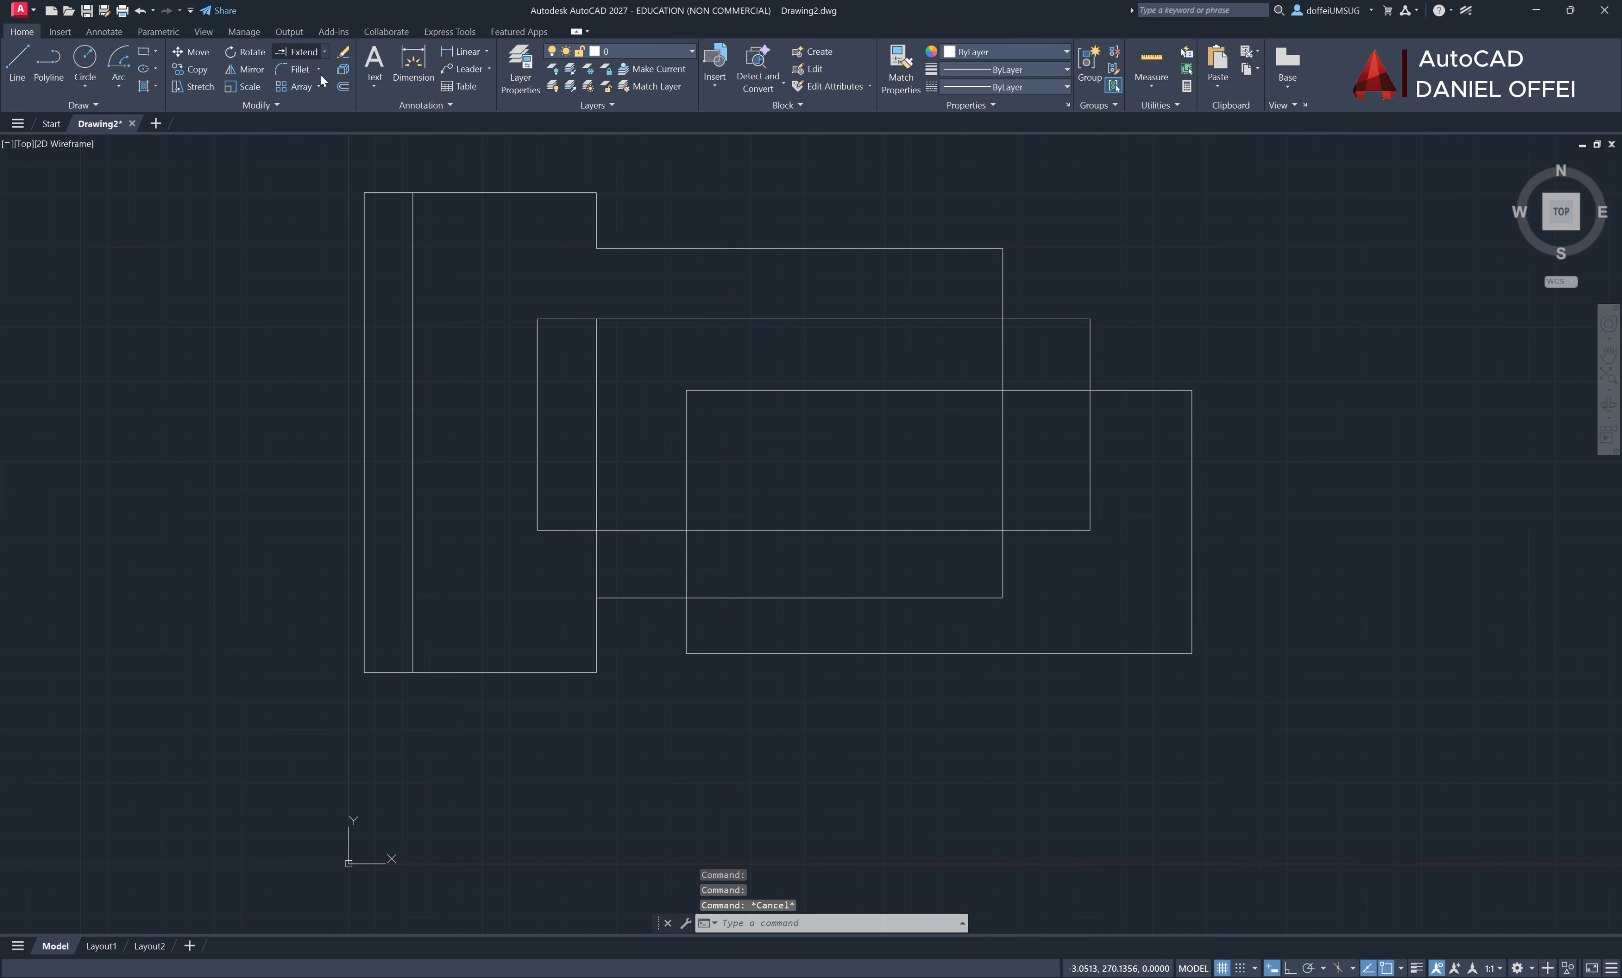
{"action": "left_click", "coordinate": [687, 421]}
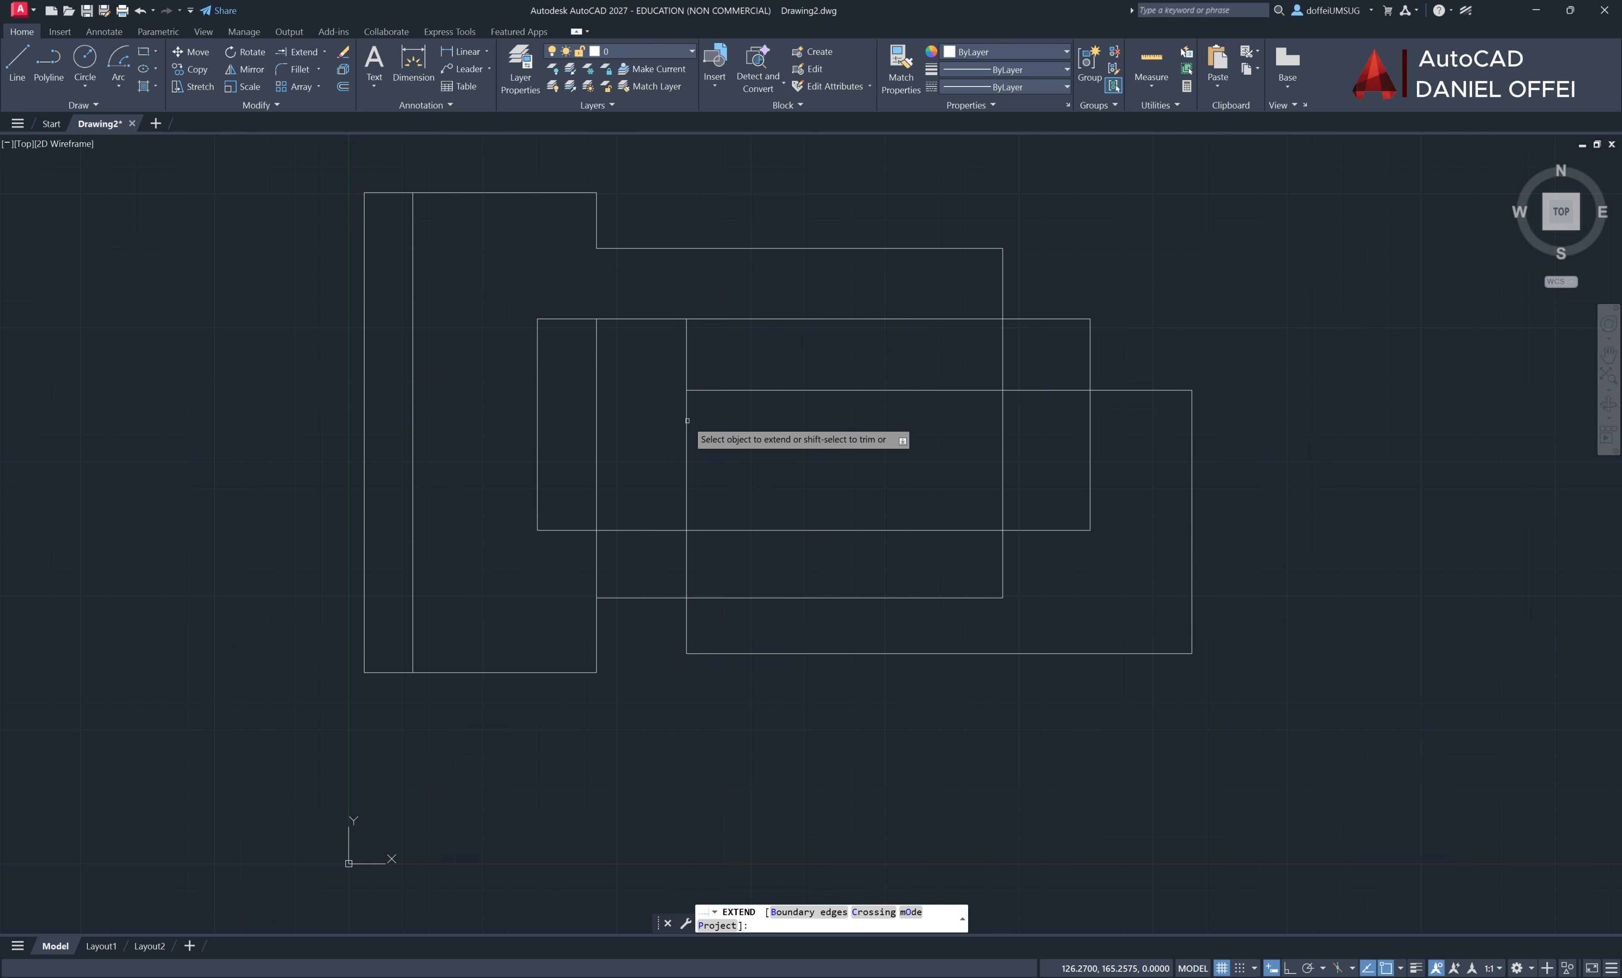
{"action": "left_click", "coordinate": [686, 366]}
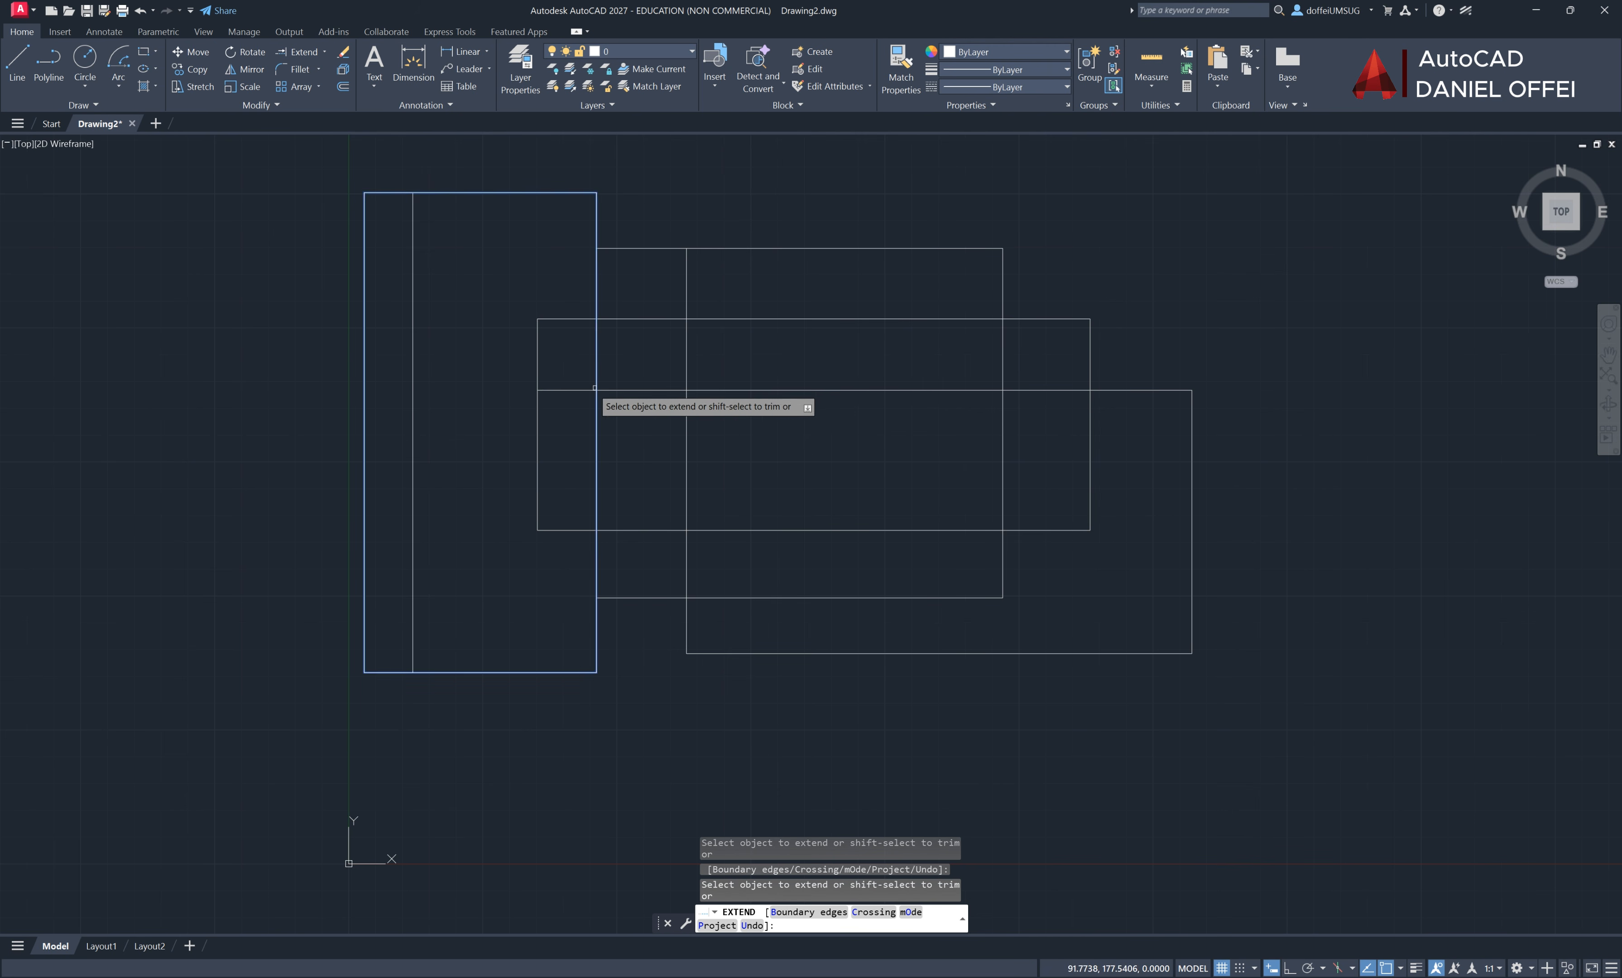
{"action": "left_click", "coordinate": [580, 391]}
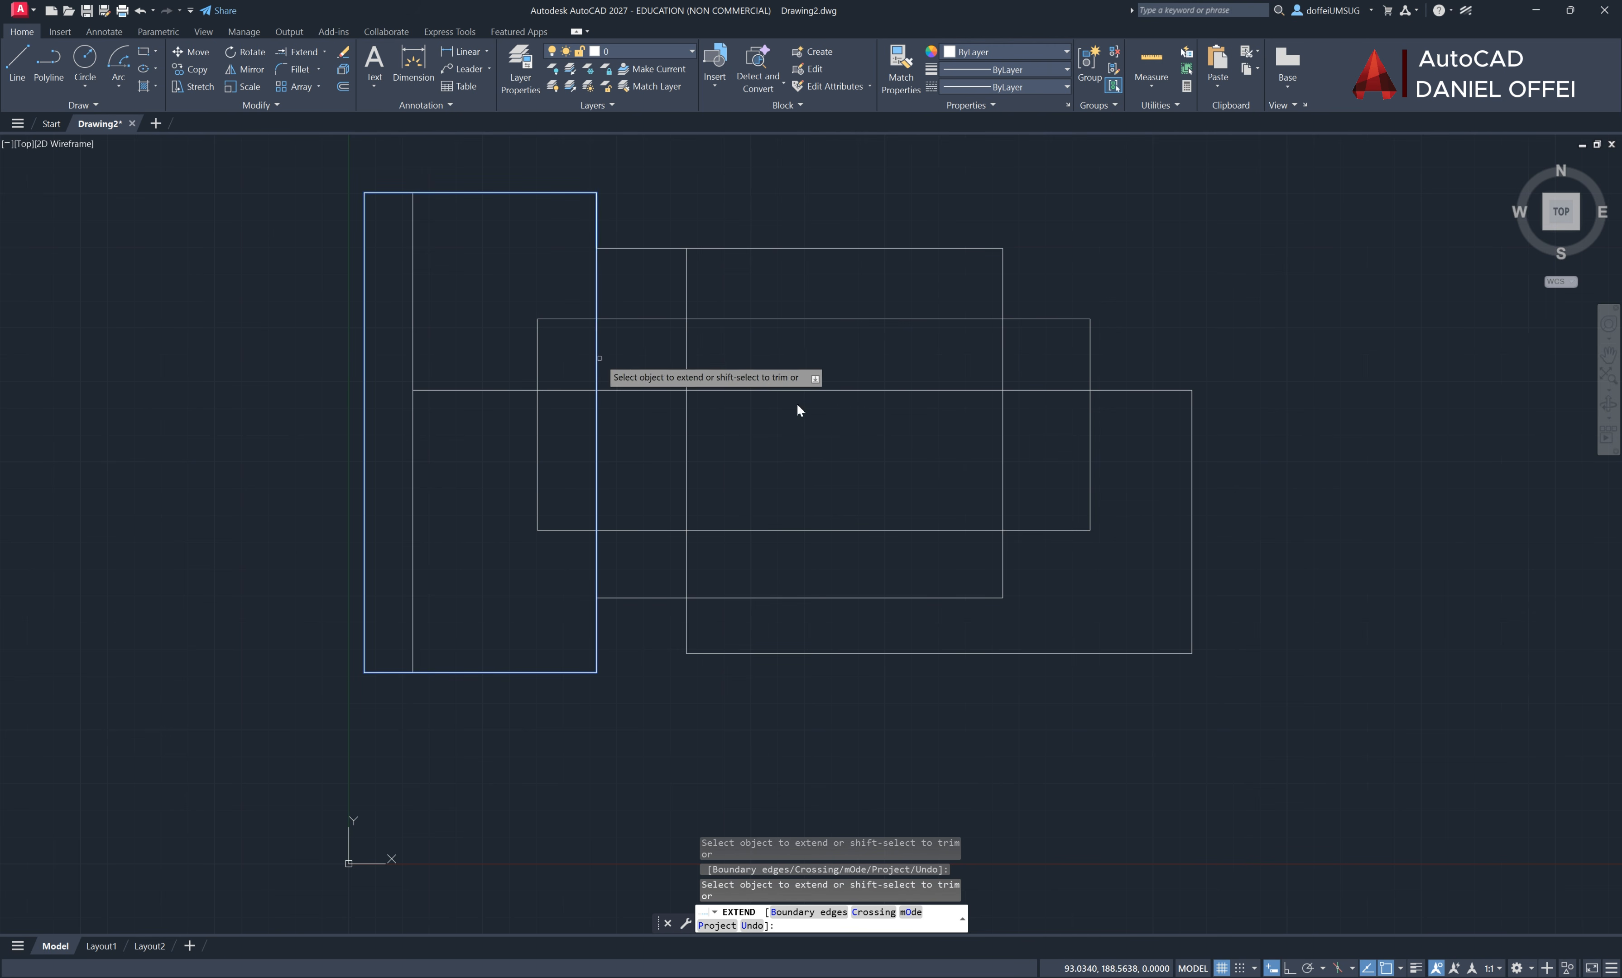
{"action": "key", "text": "Escape"}
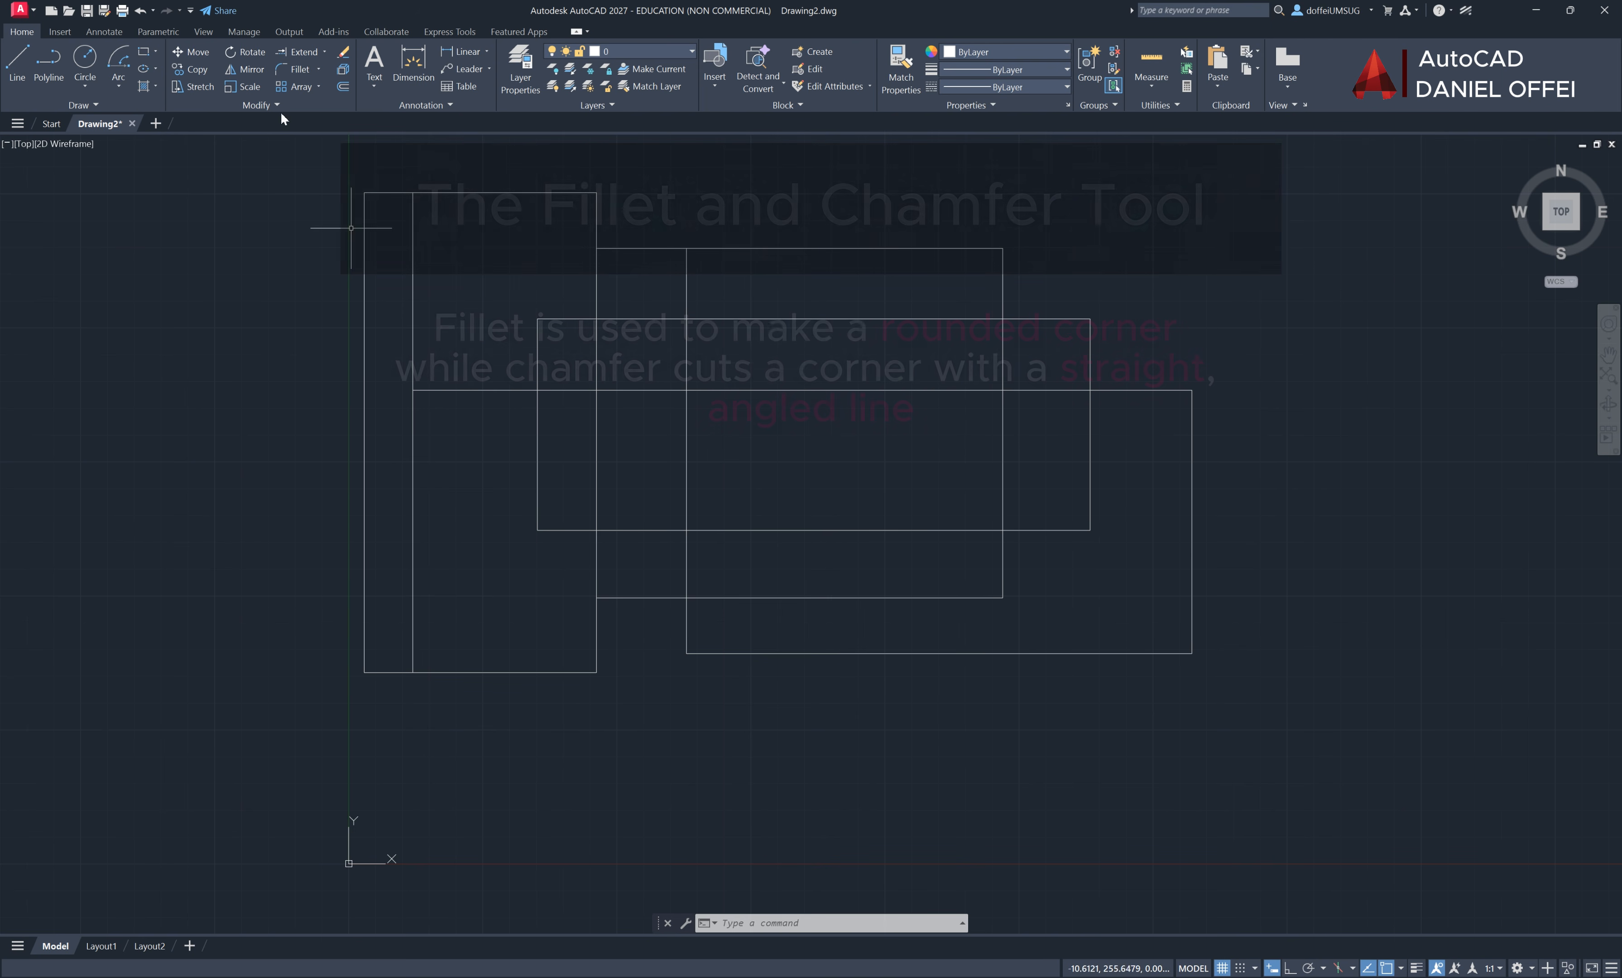
Draw a Tan, Tan, Radius circle of radius 10 touching the middle rectangle's top and right edges at their corner
{"action": "left_click", "coordinate": [319, 69]}
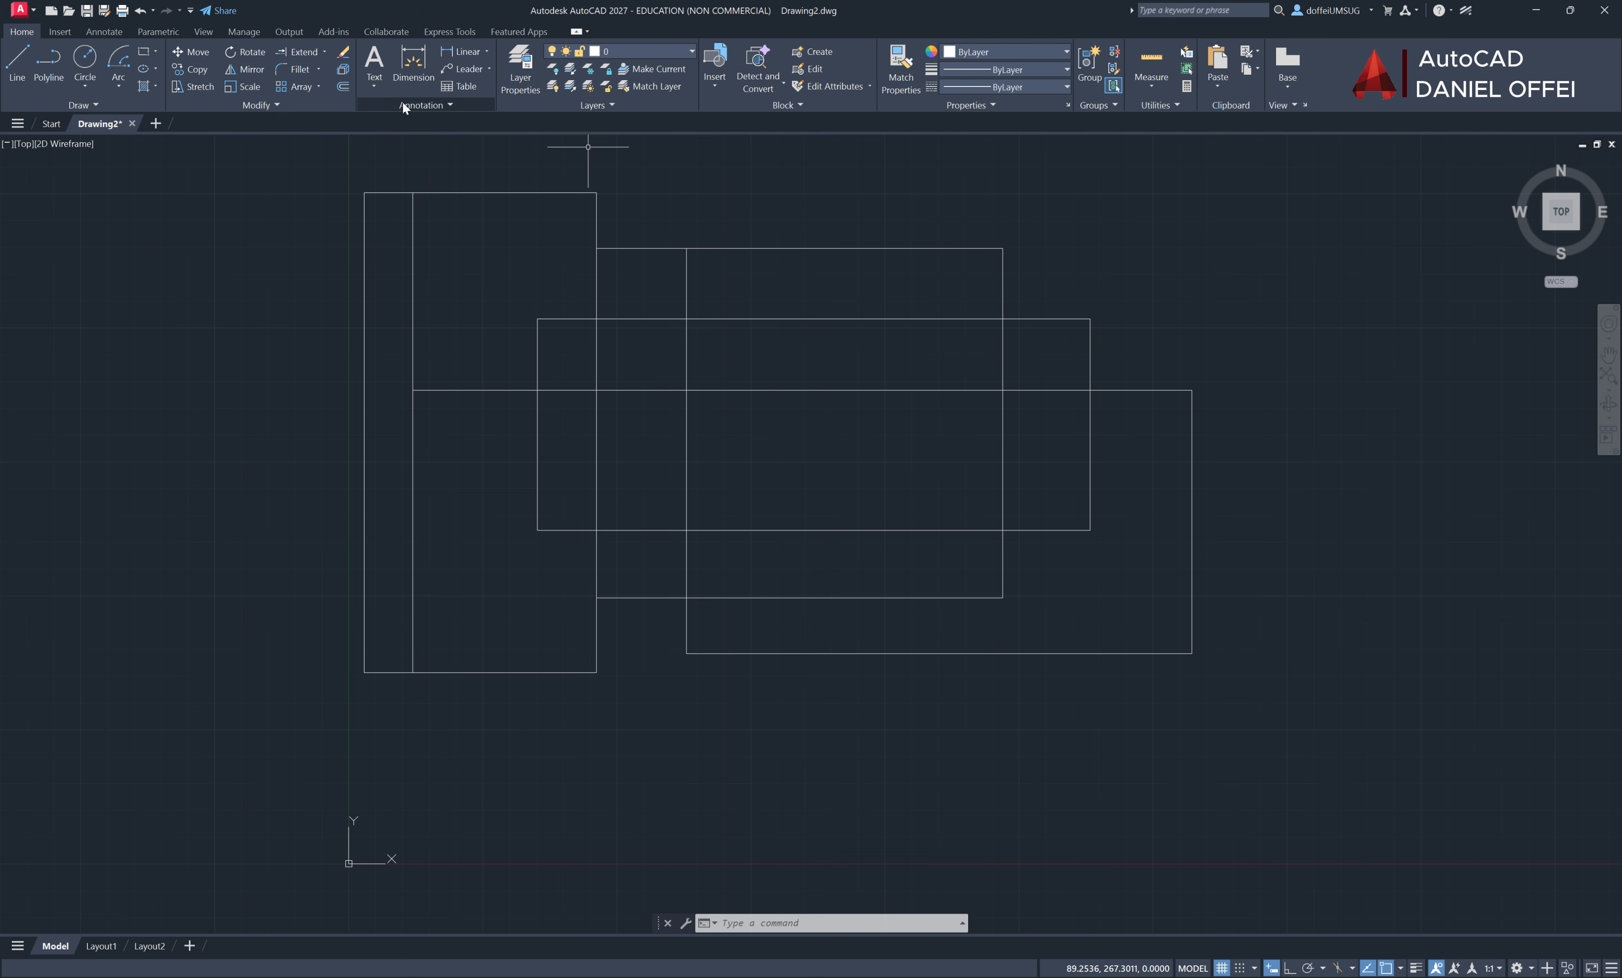
{"action": "left_click", "coordinate": [85, 86]}
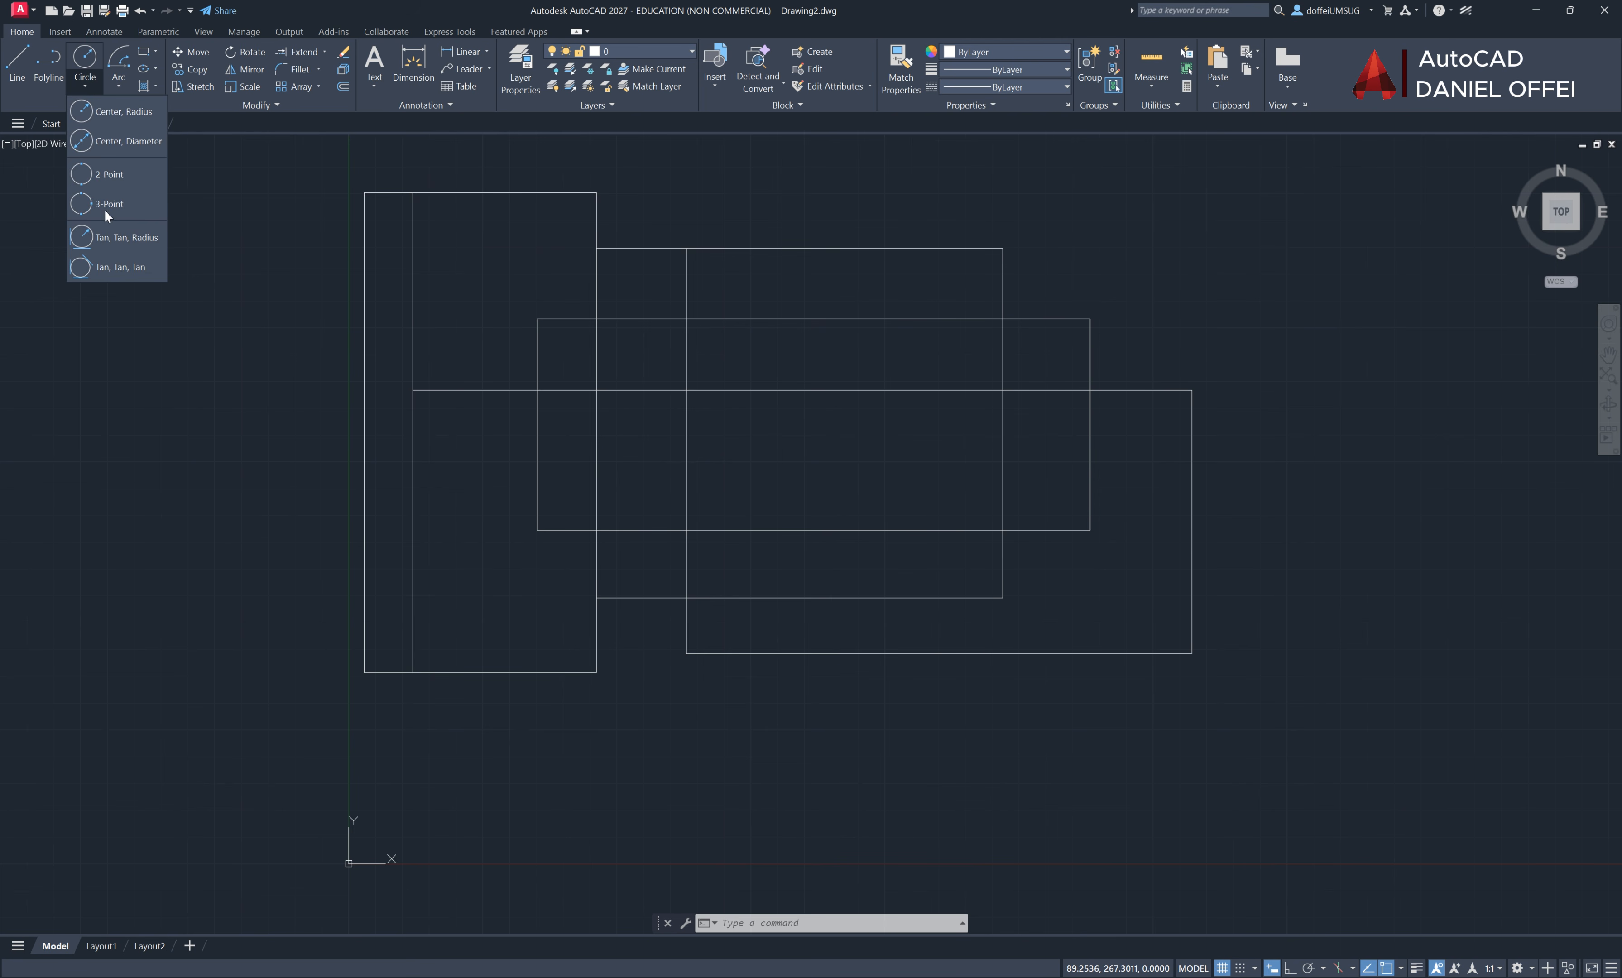
{"action": "left_click", "coordinate": [105, 237]}
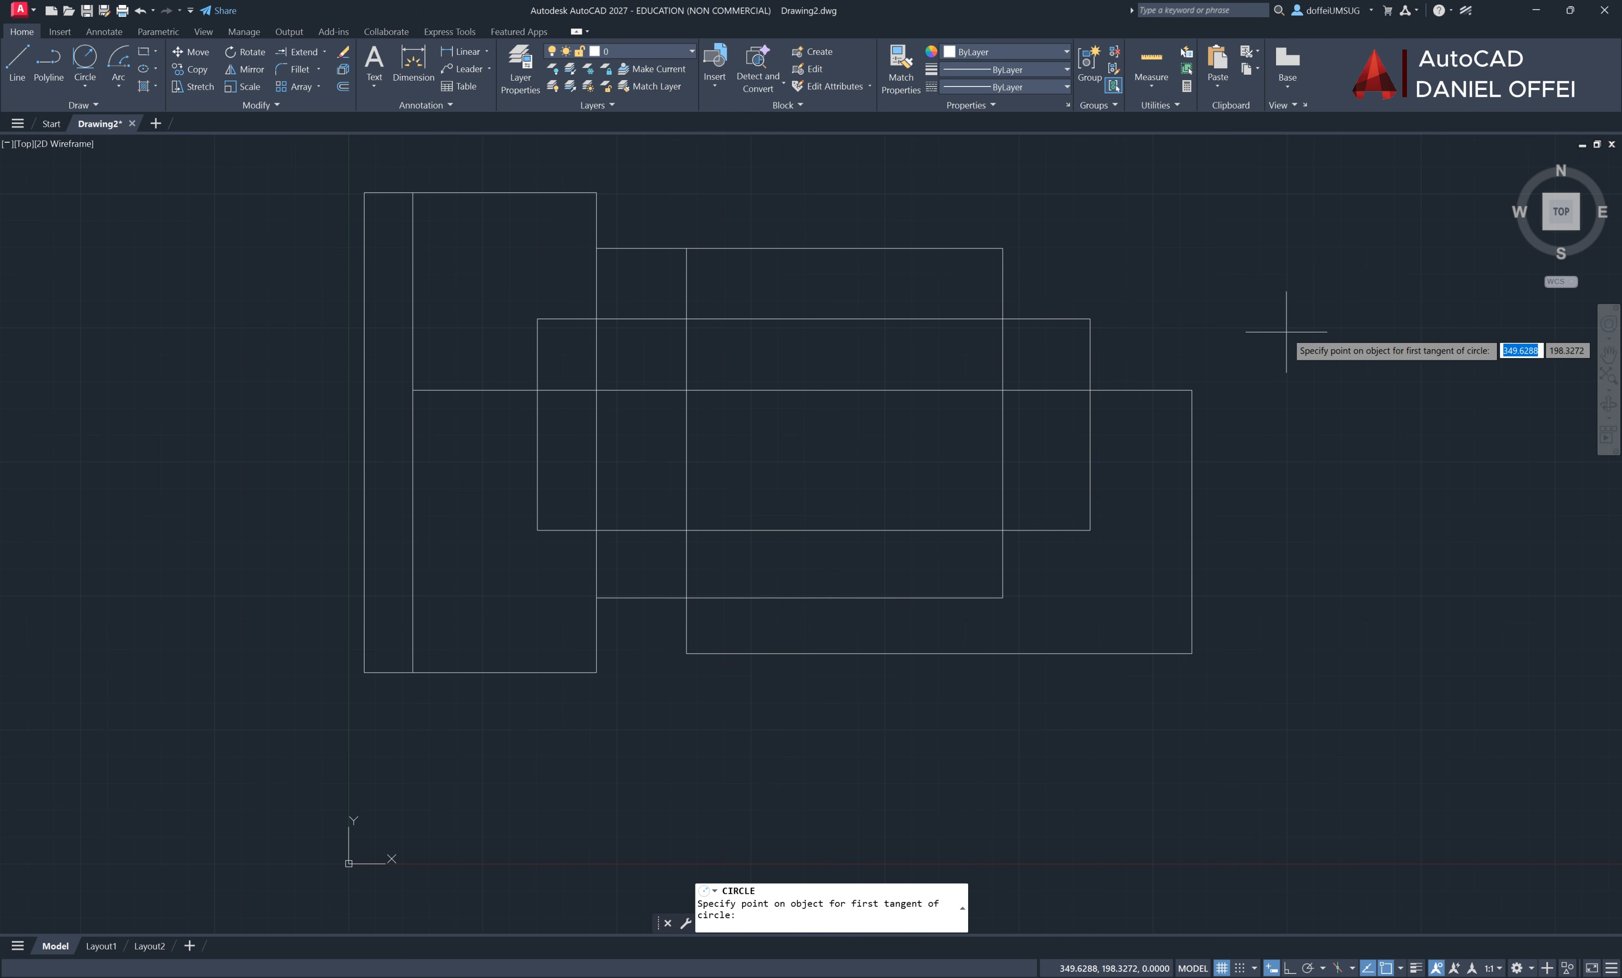
{"action": "left_click", "coordinate": [1052, 319]}
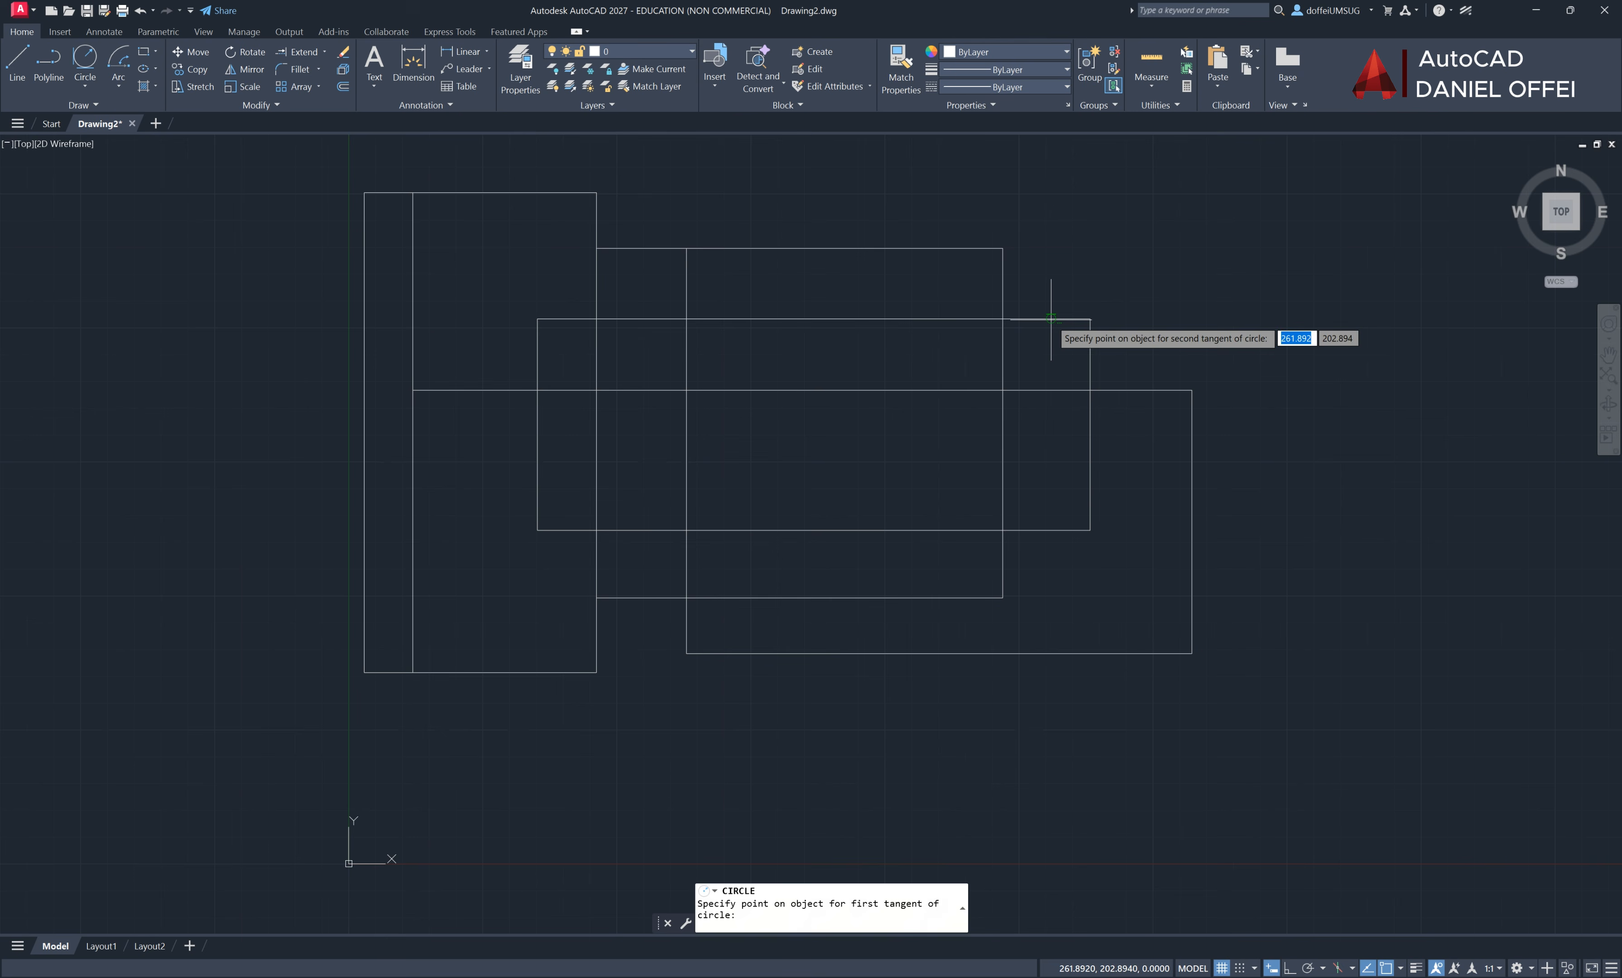
{"action": "left_click", "coordinate": [1088, 351]}
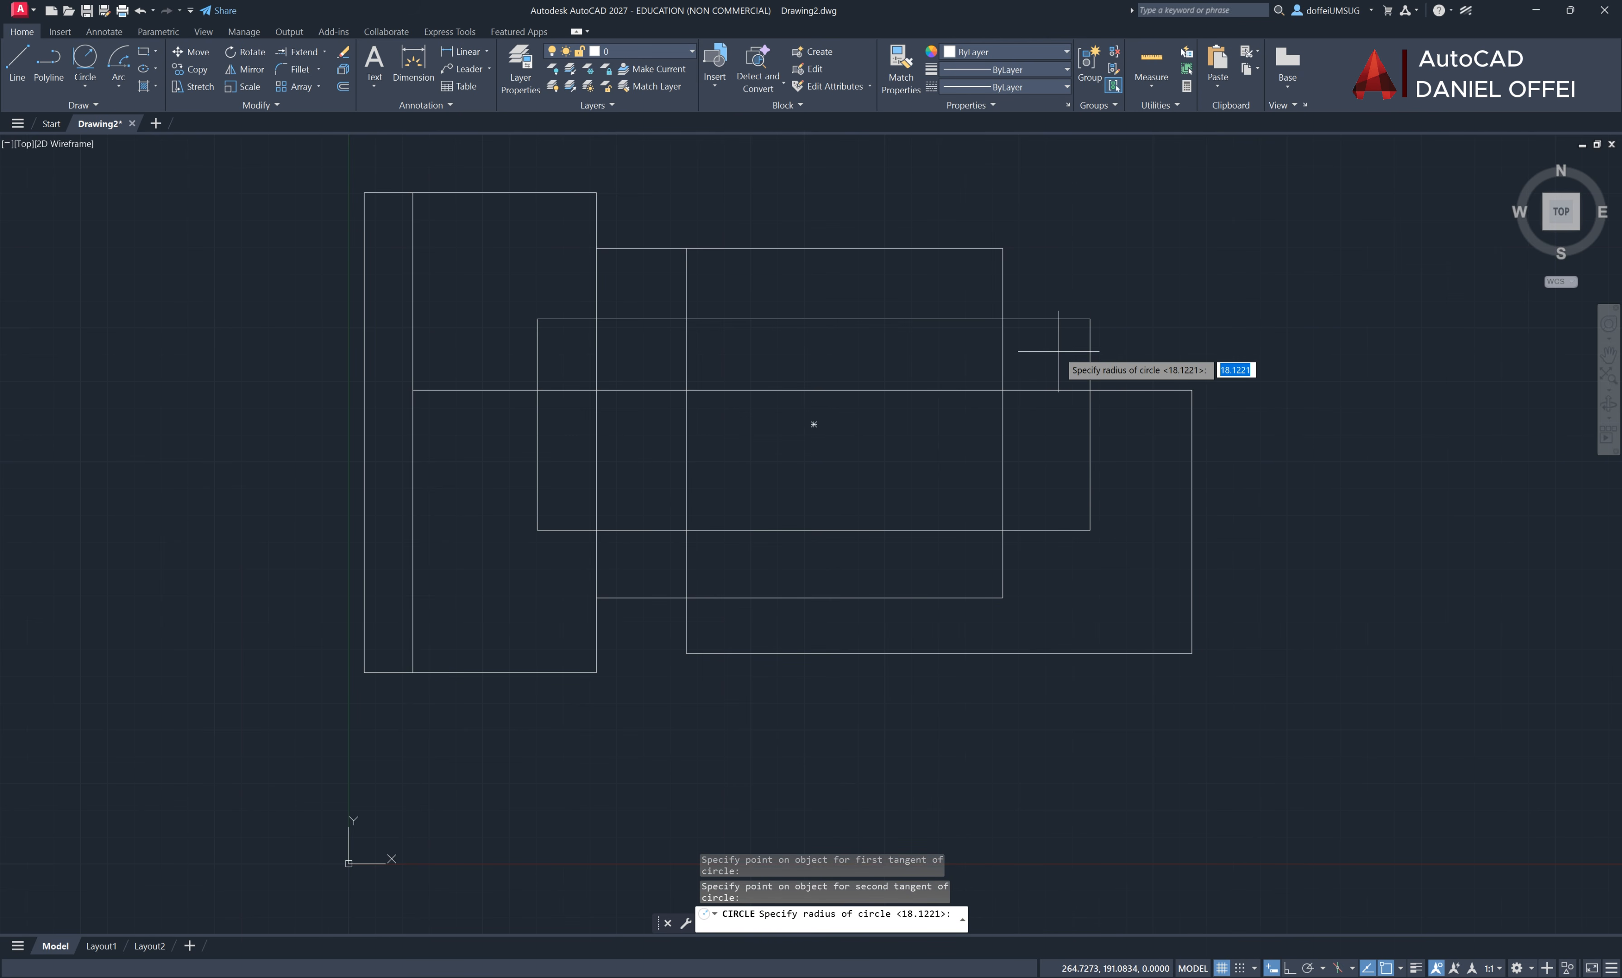
{"action": "type", "text": "10"}
{"action": "key", "text": "Return"}
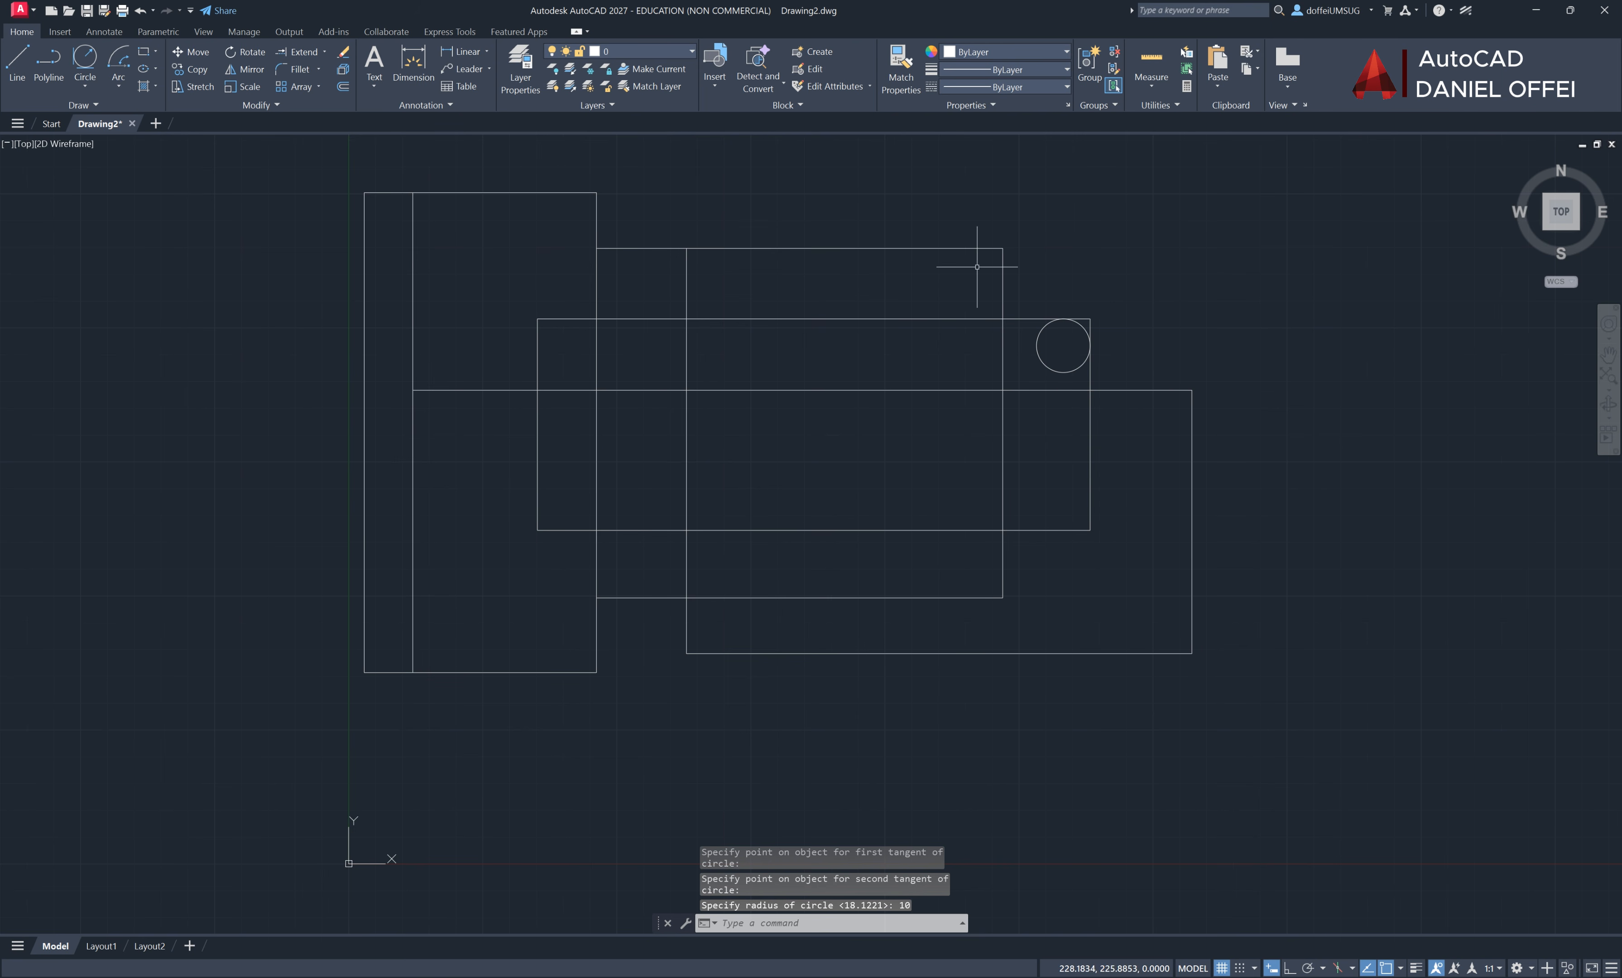
Trim the middle rectangle's upper-right corner and the circle's inner arc to leave a rounded corner, and end Trim
{"action": "left_click", "coordinate": [322, 57]}
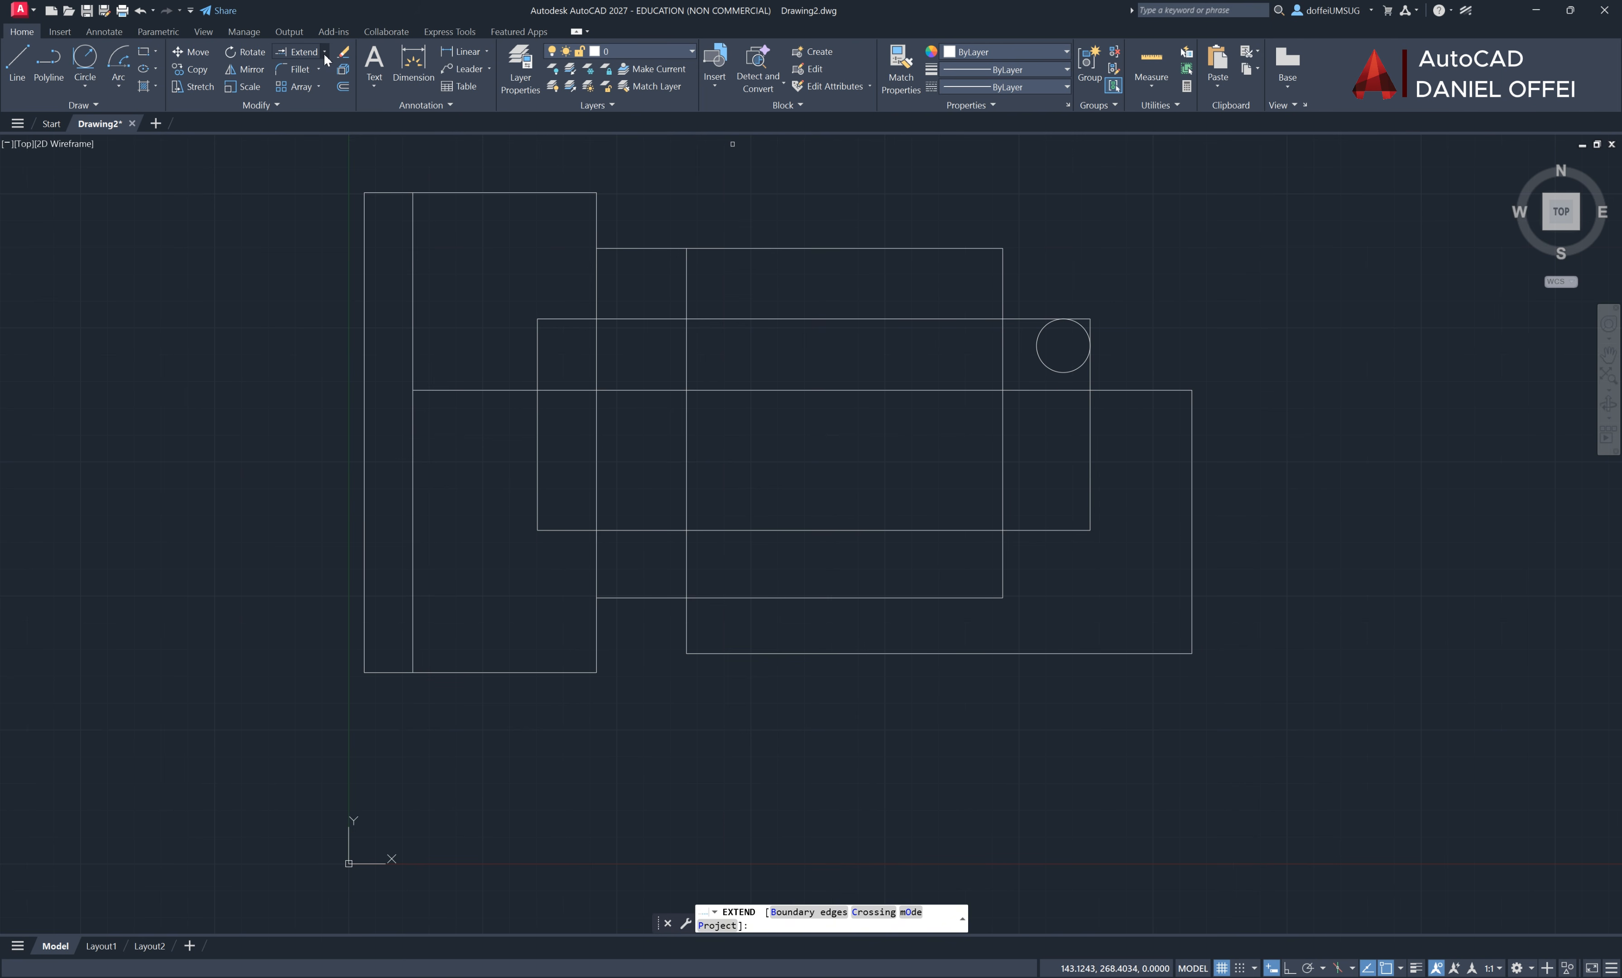
{"action": "left_click", "coordinate": [324, 53]}
{"action": "left_click", "coordinate": [303, 75]}
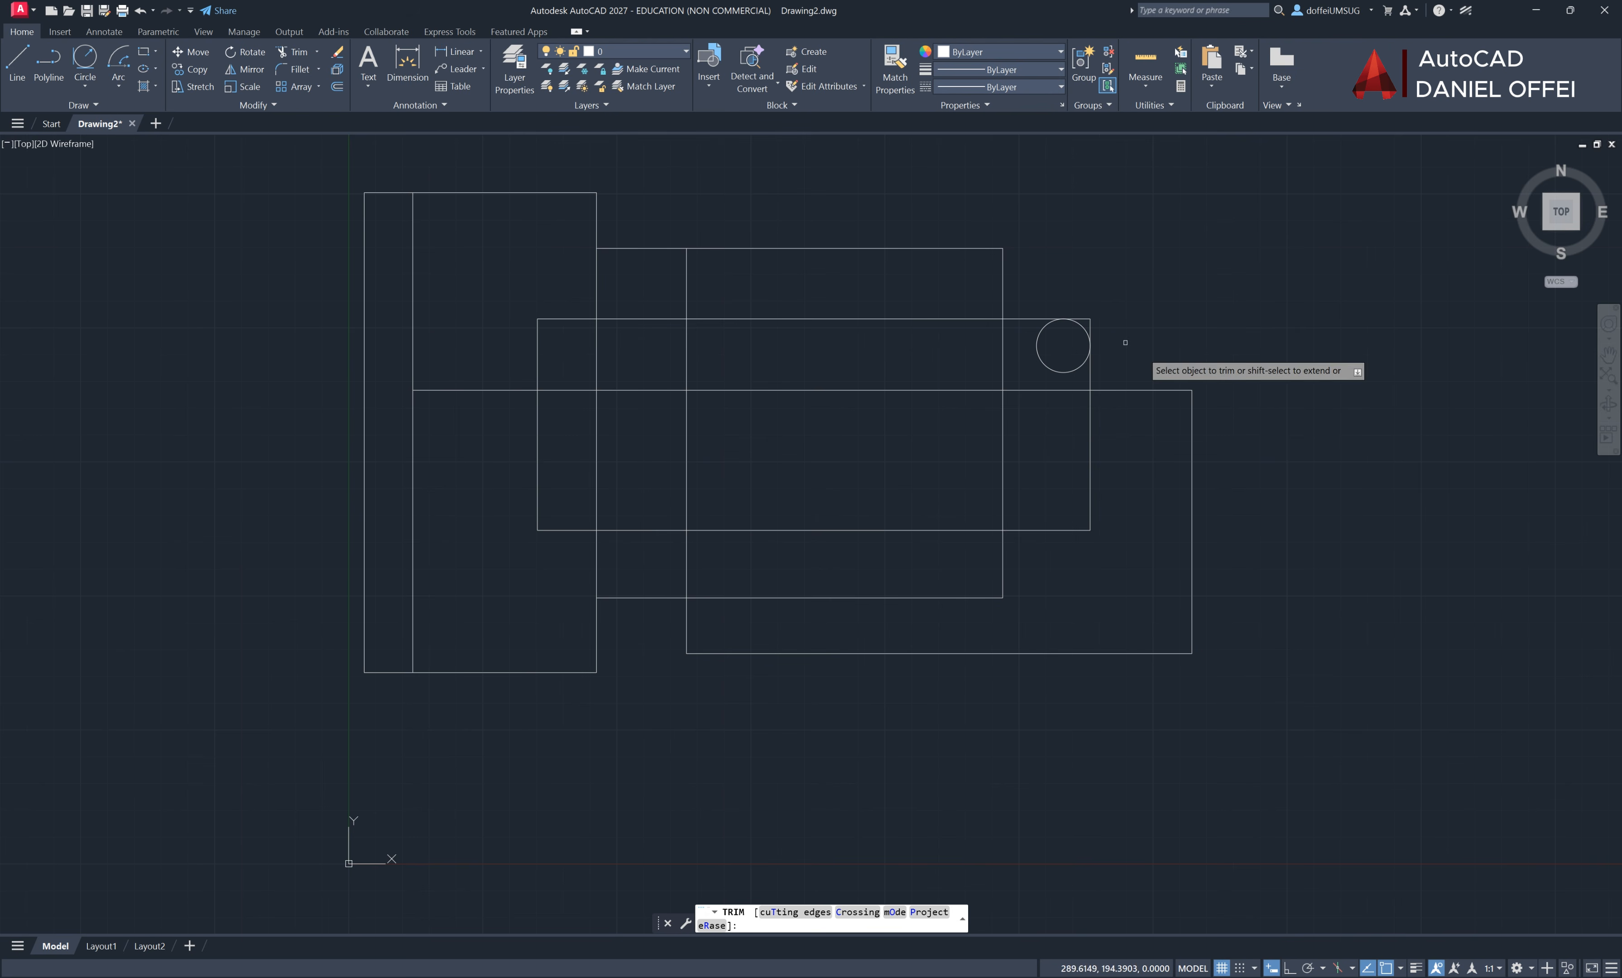
{"action": "left_click_drag", "start_coordinate": [1091, 320], "coordinate": [1075, 363]}
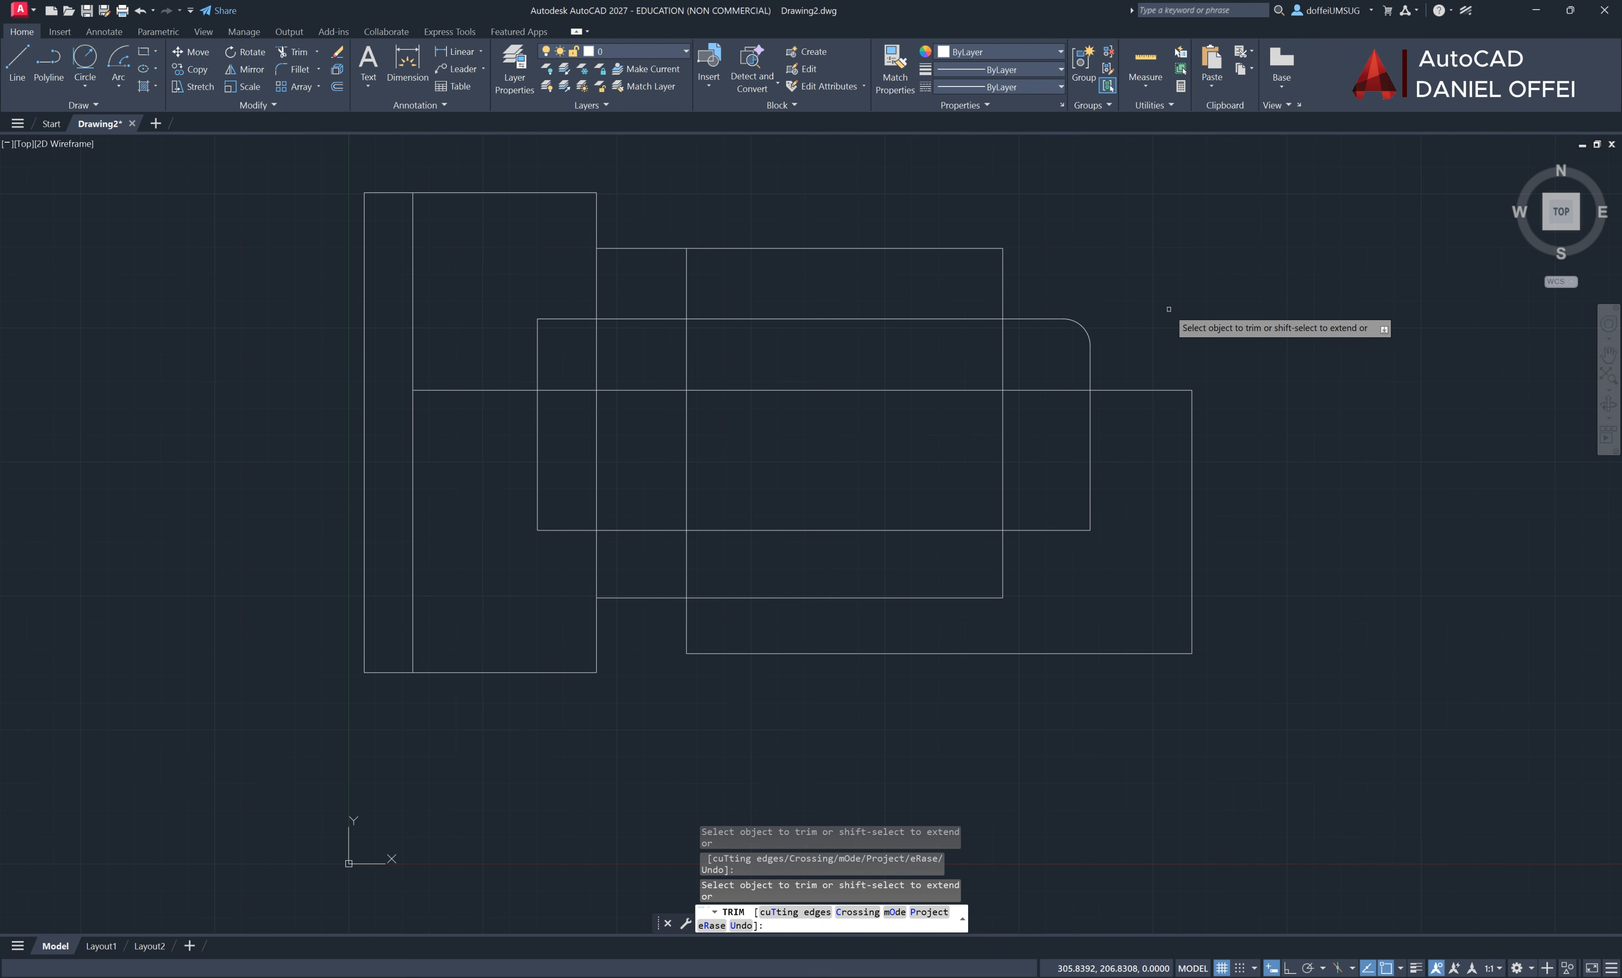
{"action": "key", "text": "Return"}
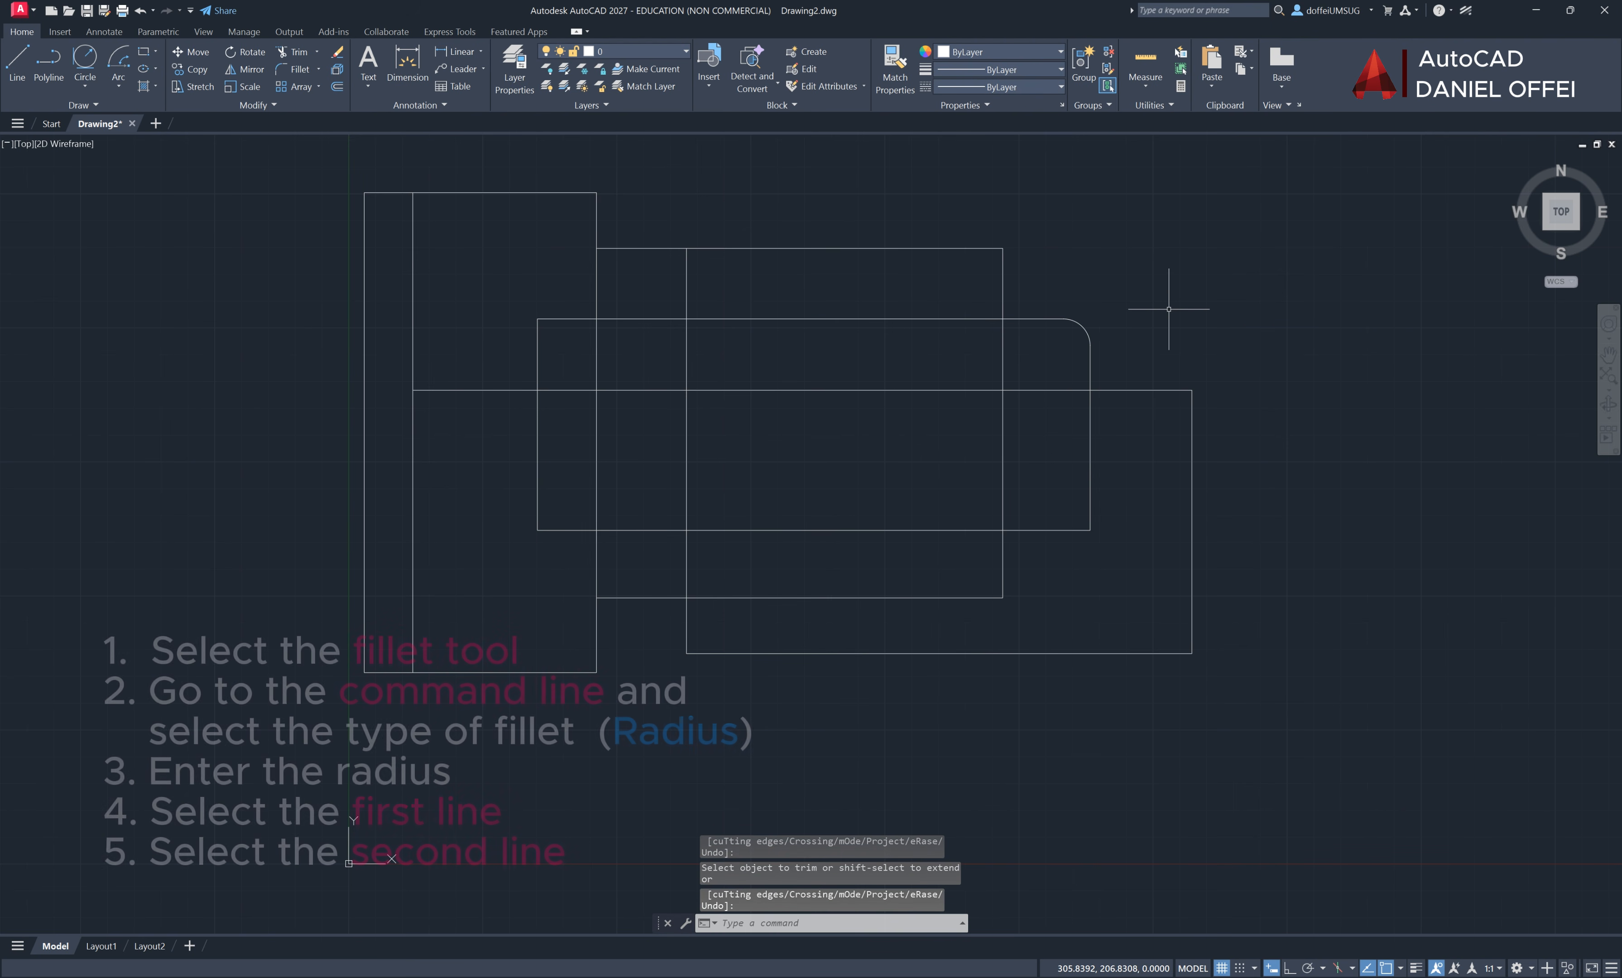
Fillet the upper-right corner of the exploded lower-right rectangle with a radius of 10
{"action": "left_click", "coordinate": [286, 68]}
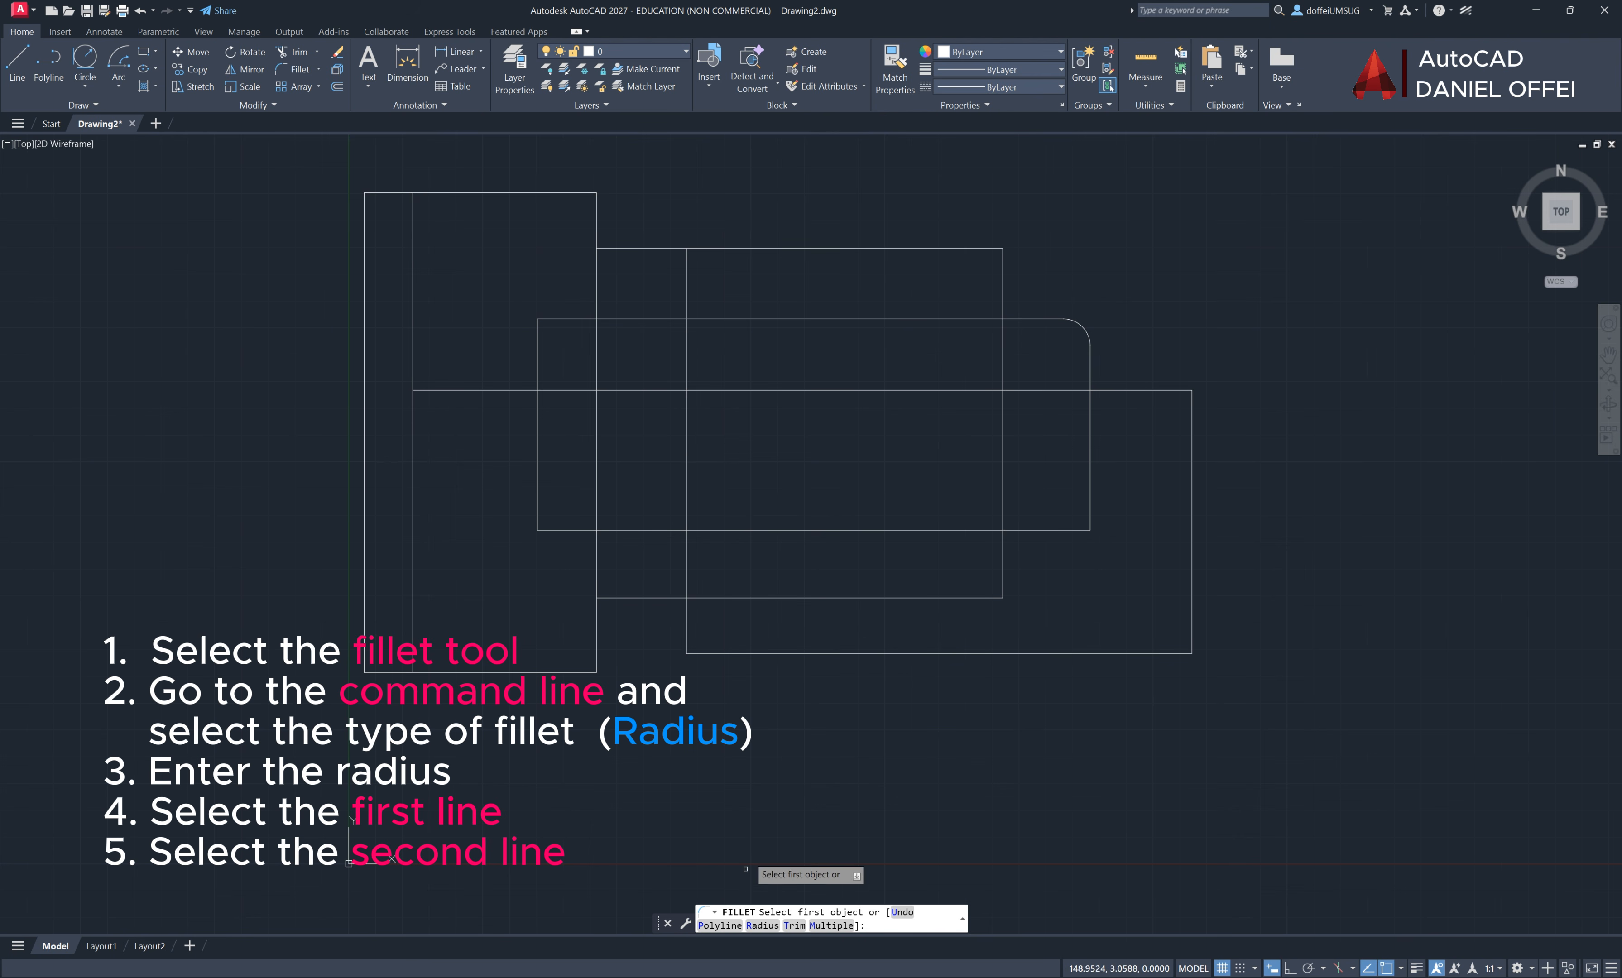
{"action": "left_click", "coordinate": [762, 926]}
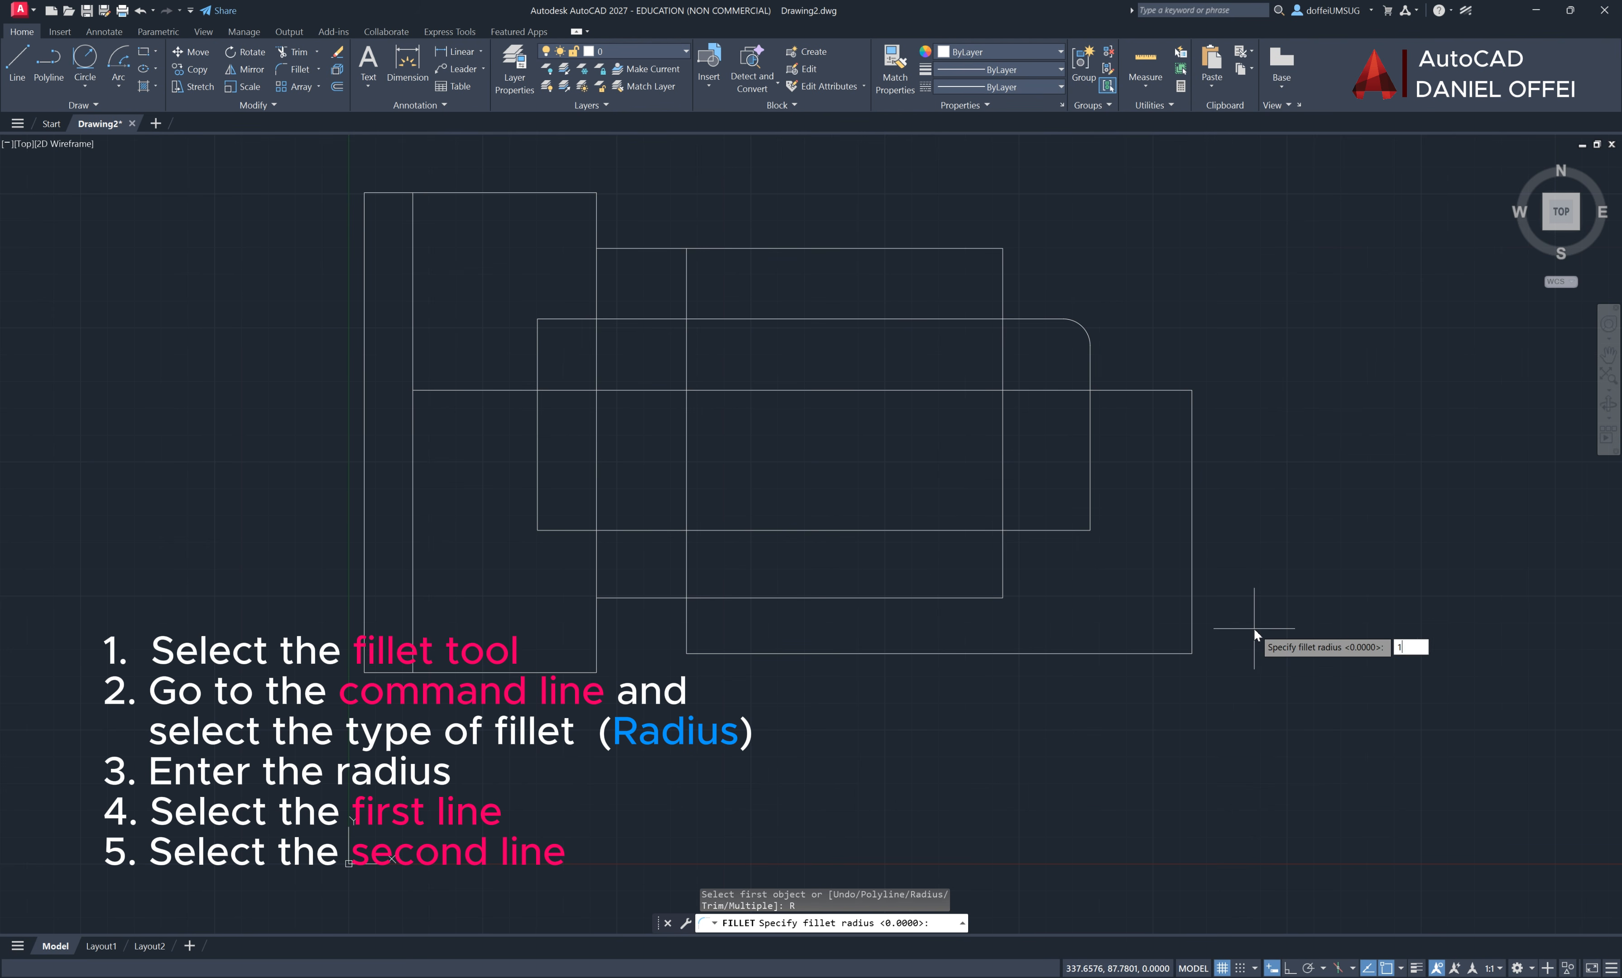
{"action": "key", "text": "Return"}
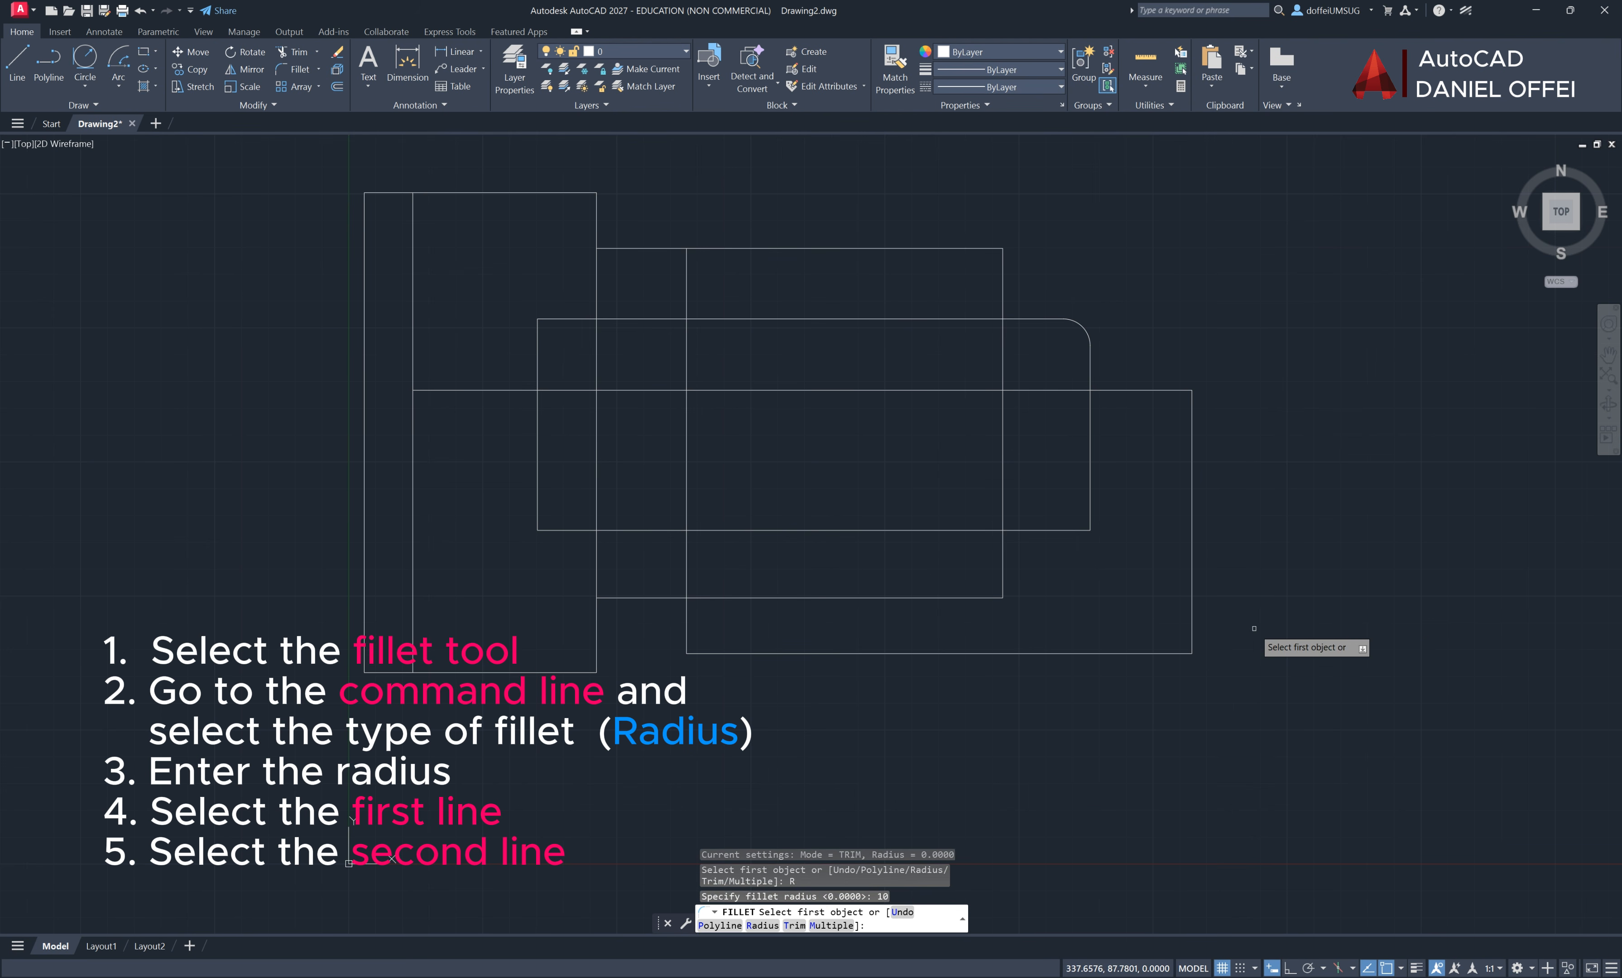
{"action": "left_click", "coordinate": [1173, 390]}
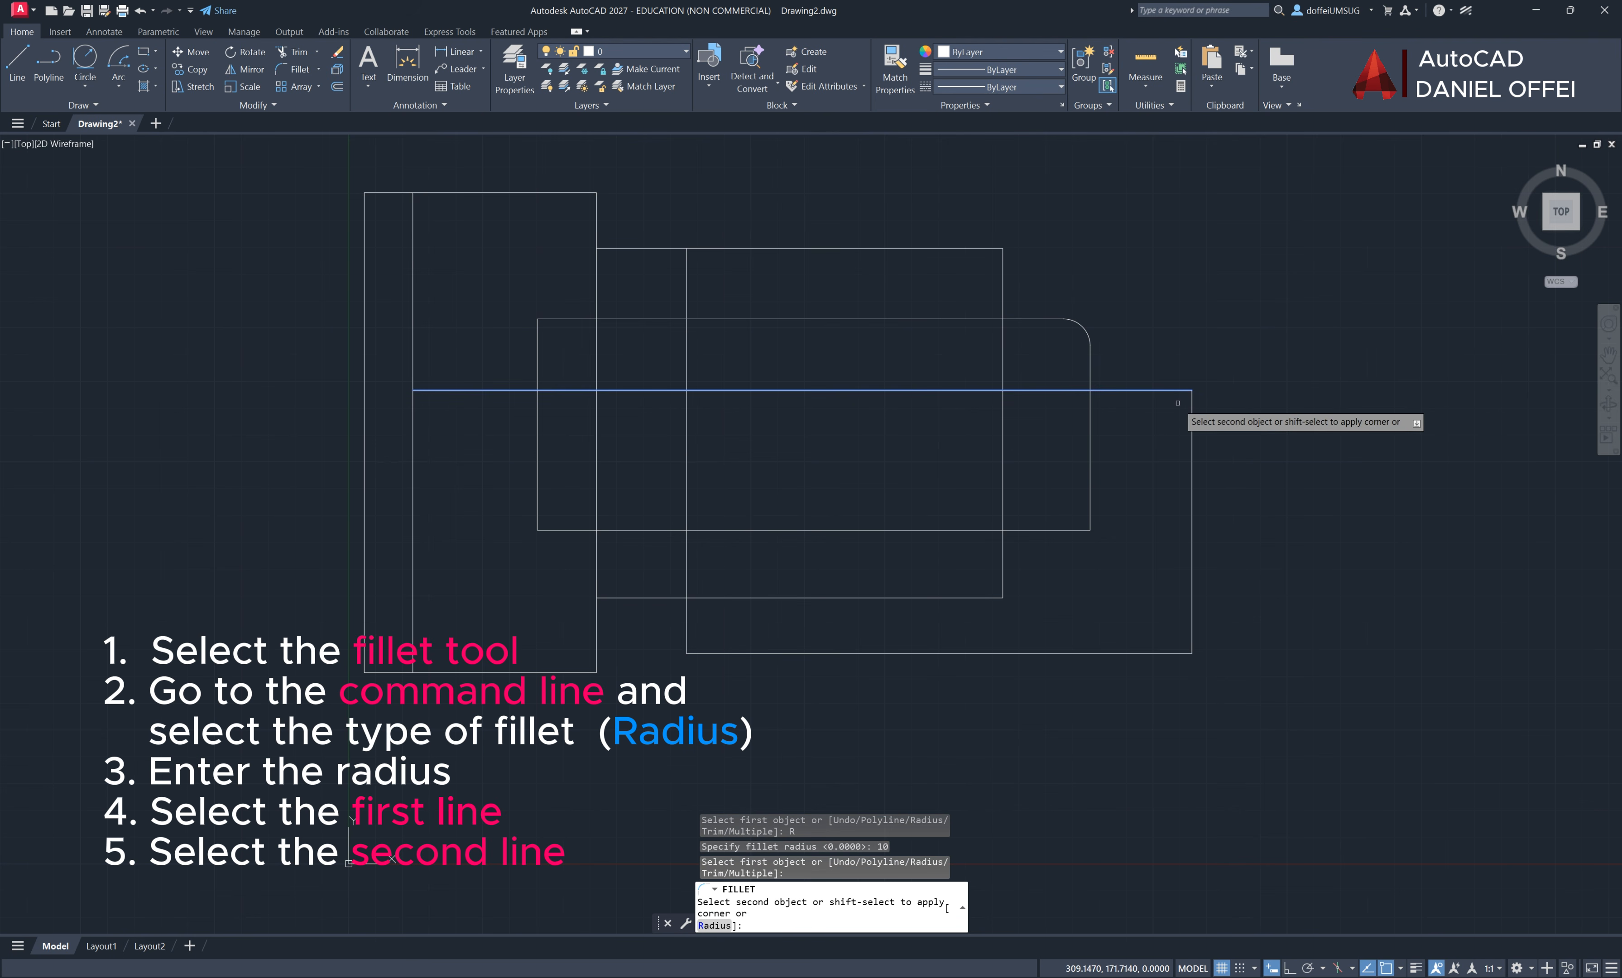
{"action": "left_click", "coordinate": [1191, 422]}
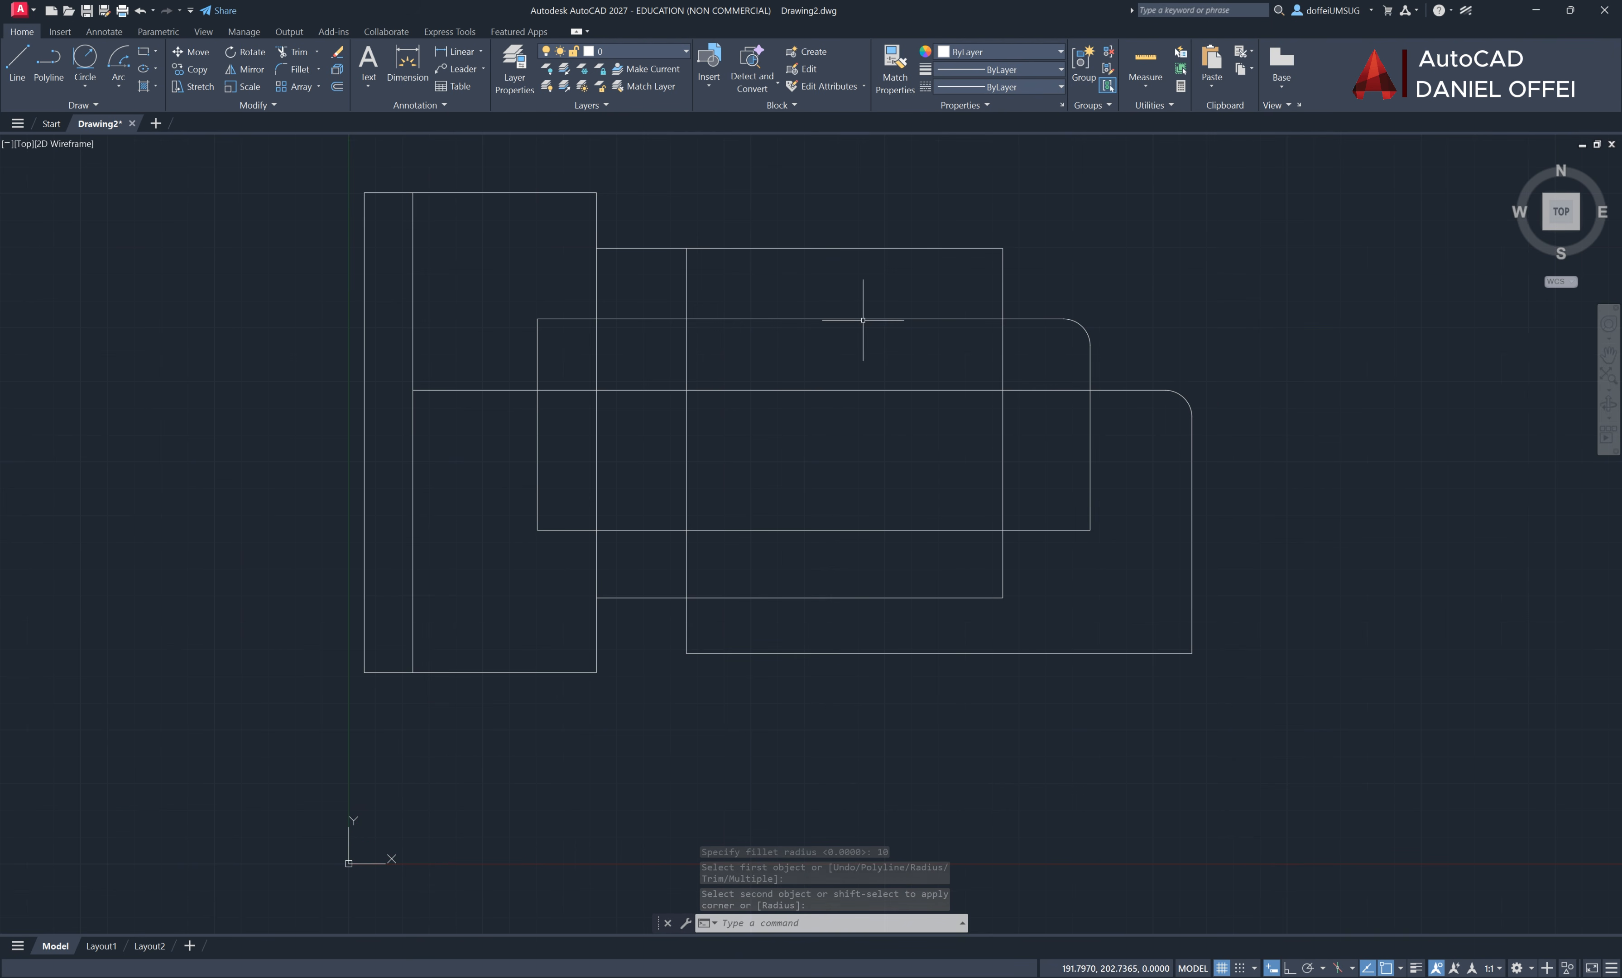
Fillet the lower-right corner of the exploded lower-right rectangle with a radius of 15
{"action": "left_click", "coordinate": [281, 69]}
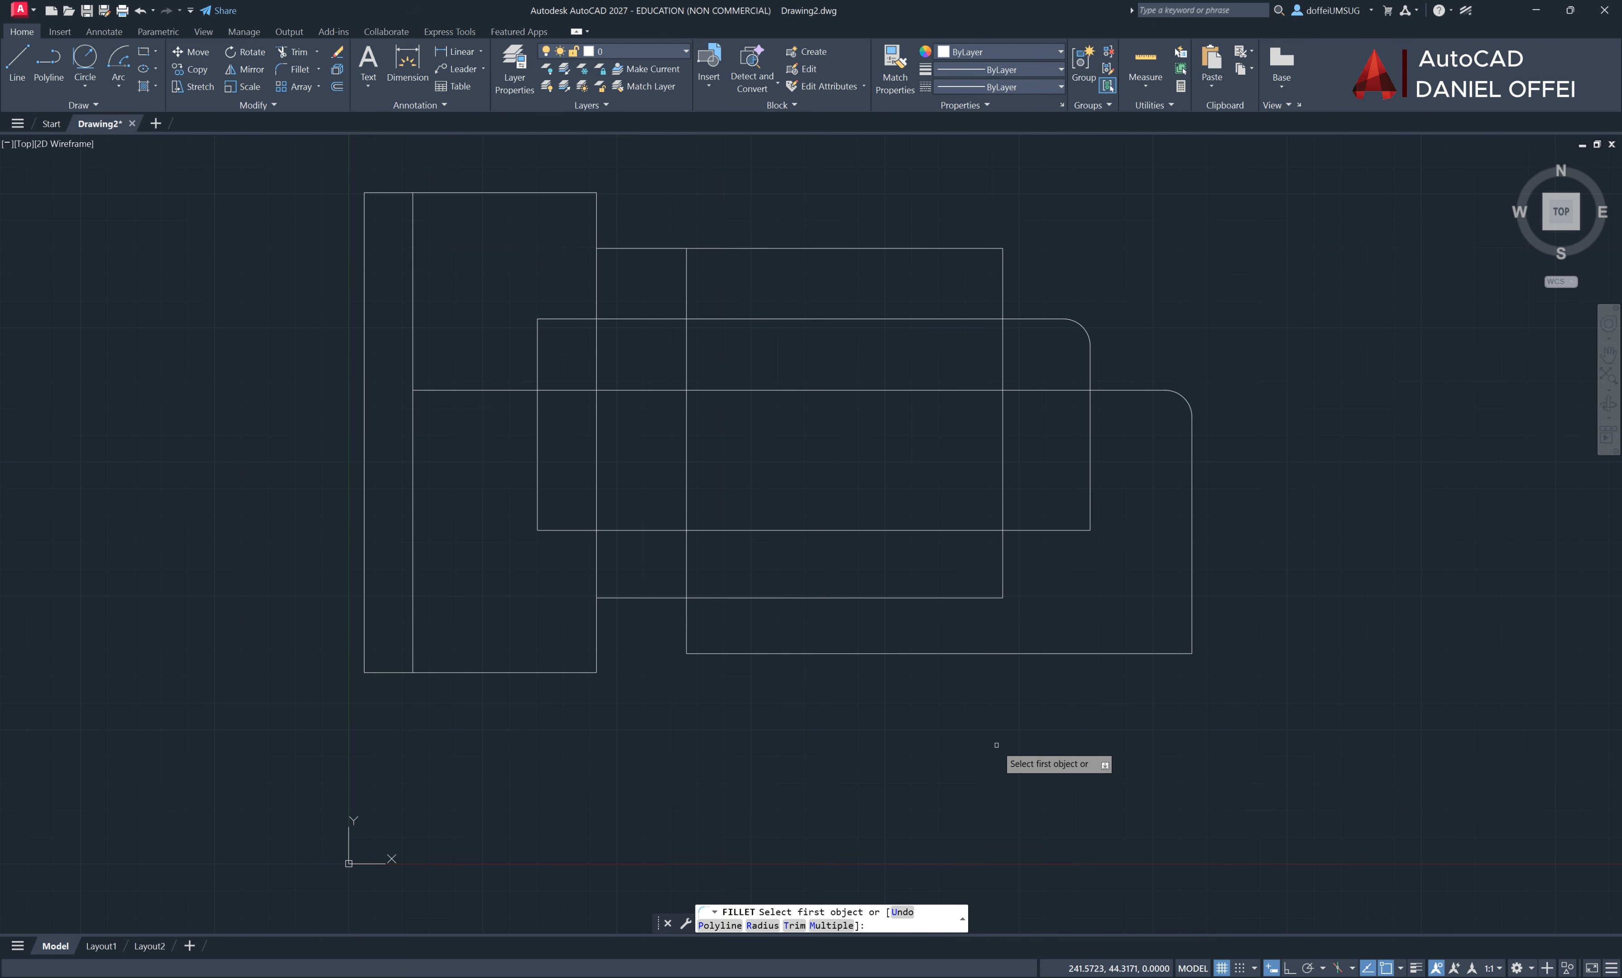
{"action": "key", "text": "Return"}
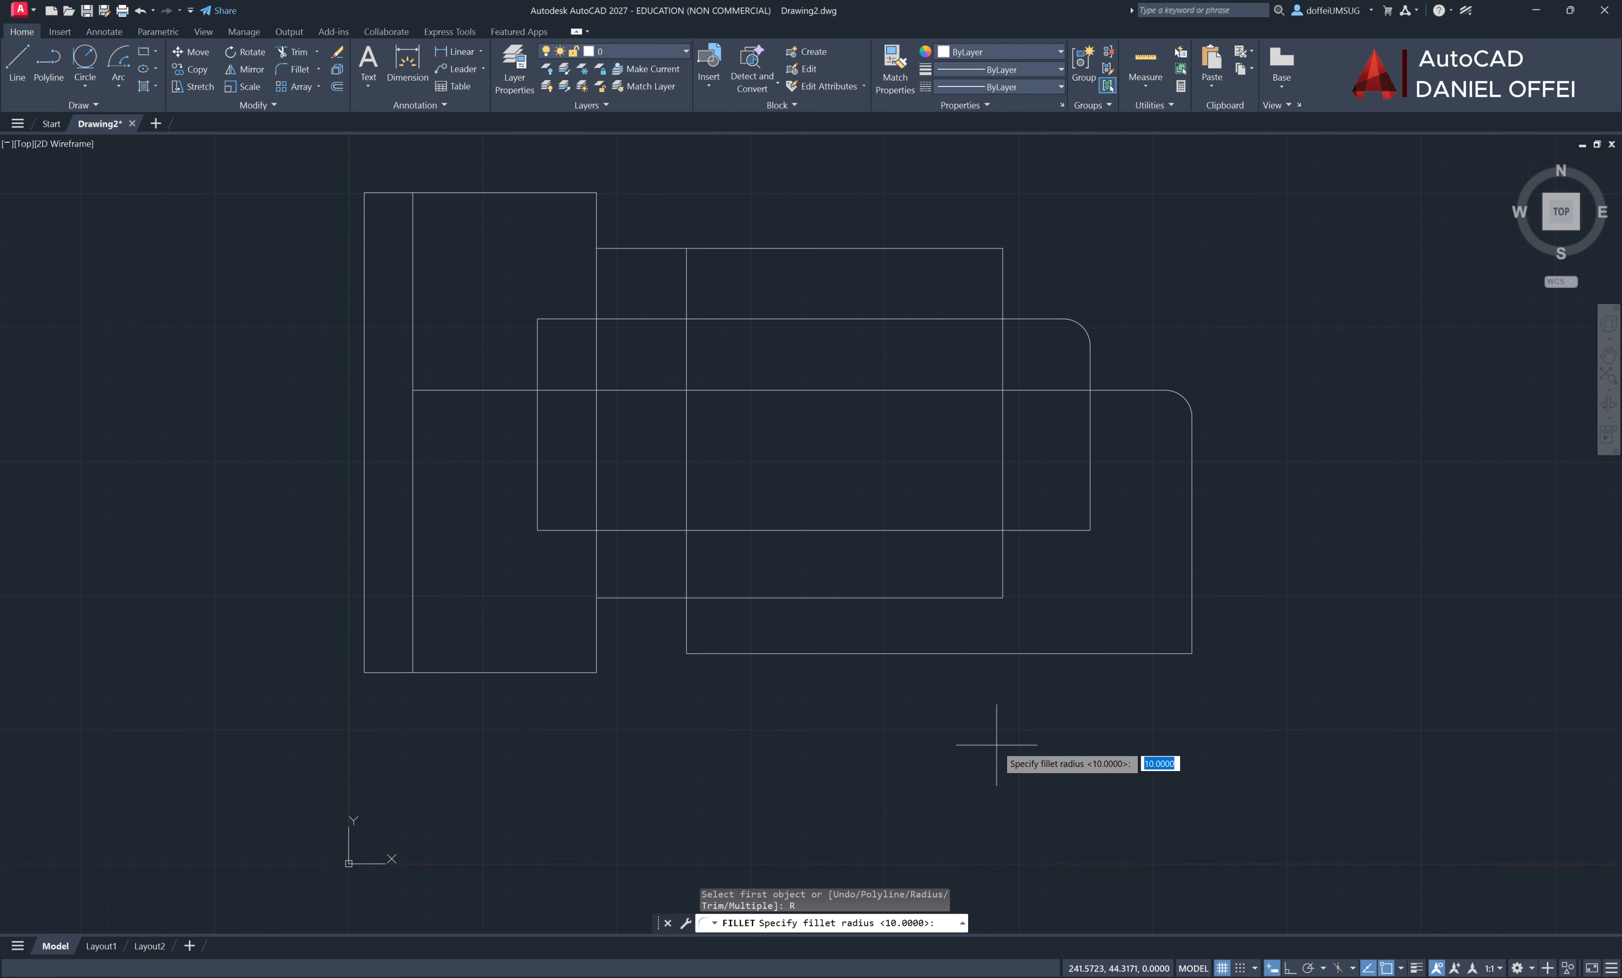
{"action": "type", "text": "15"}
{"action": "key", "text": "Return"}
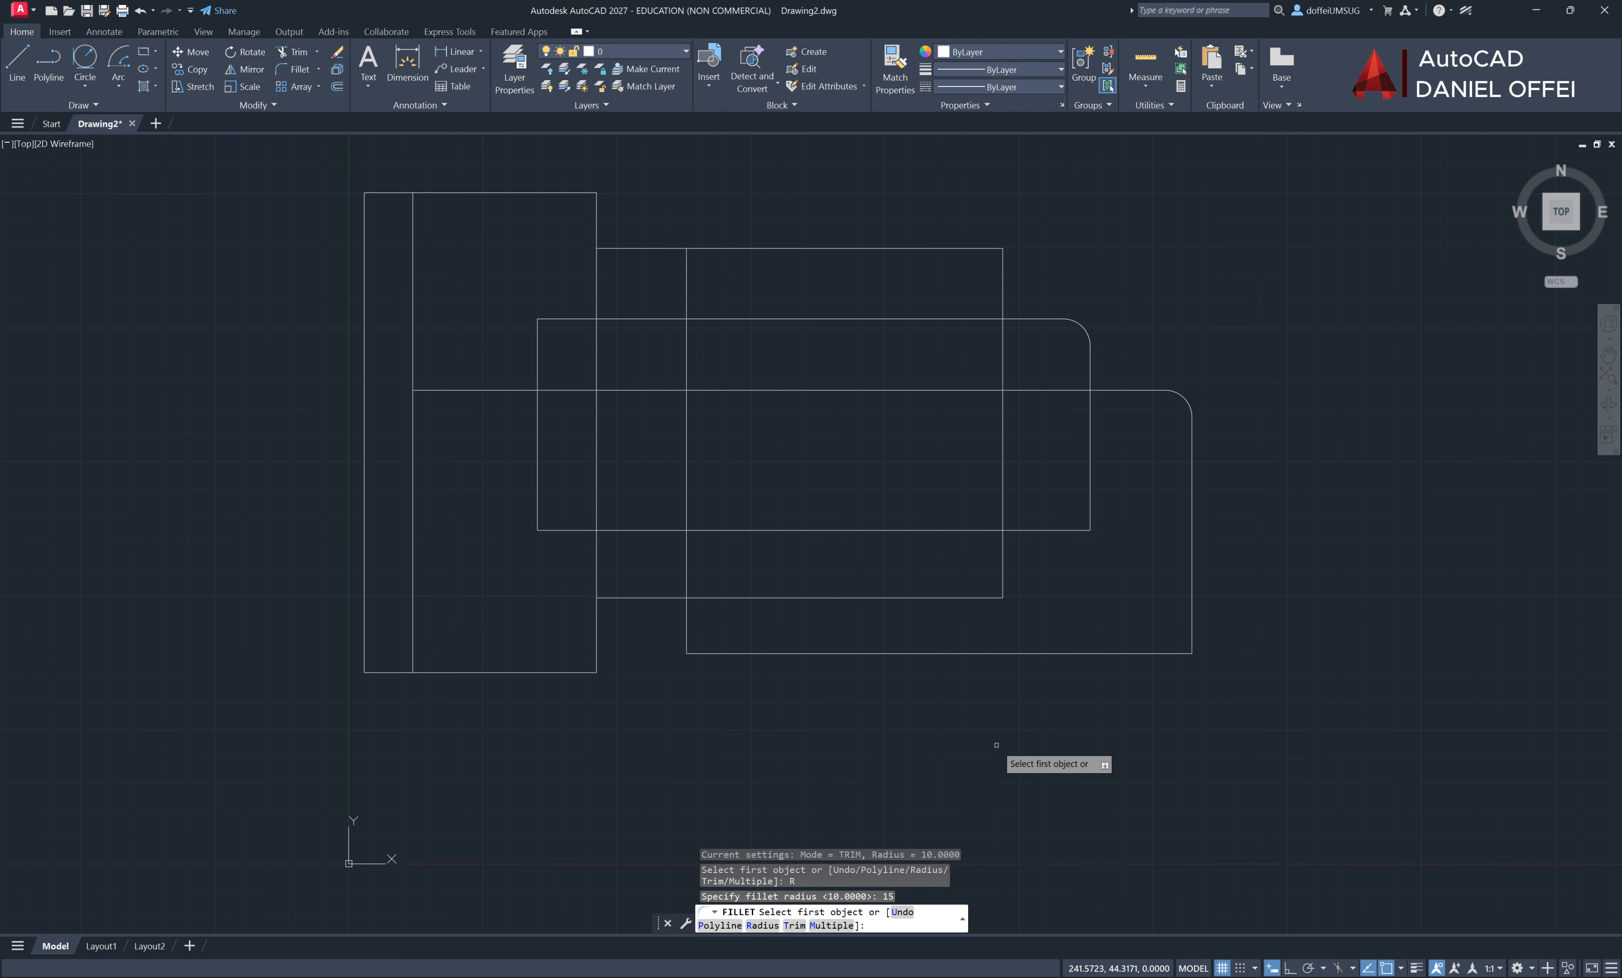
{"action": "left_click", "coordinate": [1192, 635]}
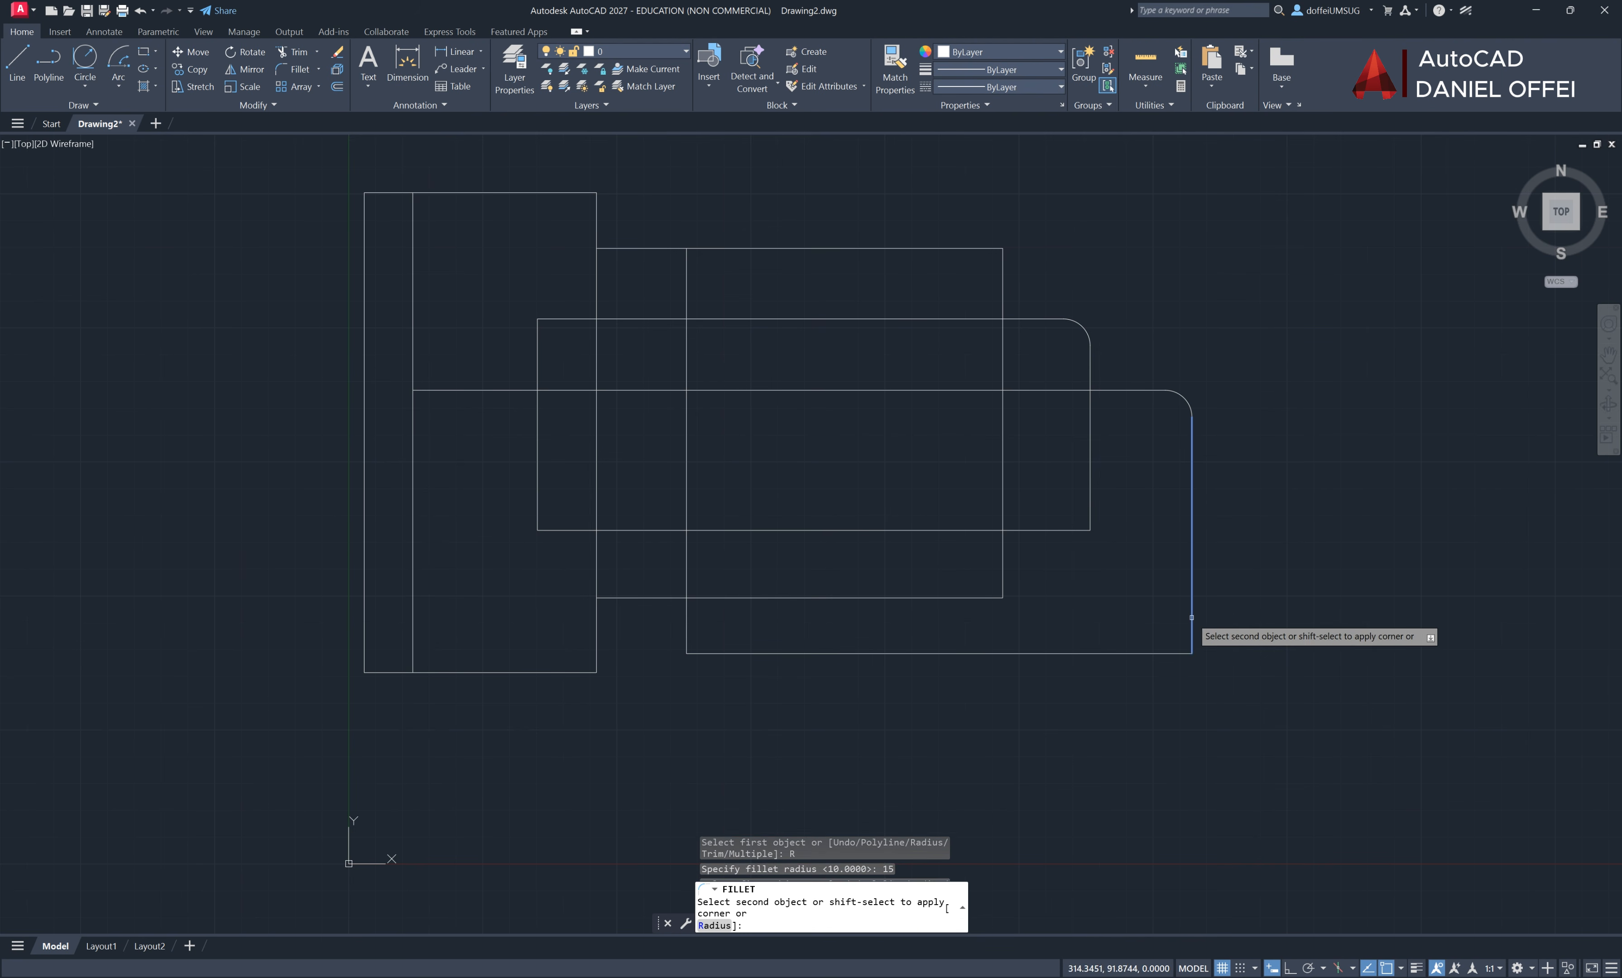
{"action": "left_click", "coordinate": [1150, 650]}
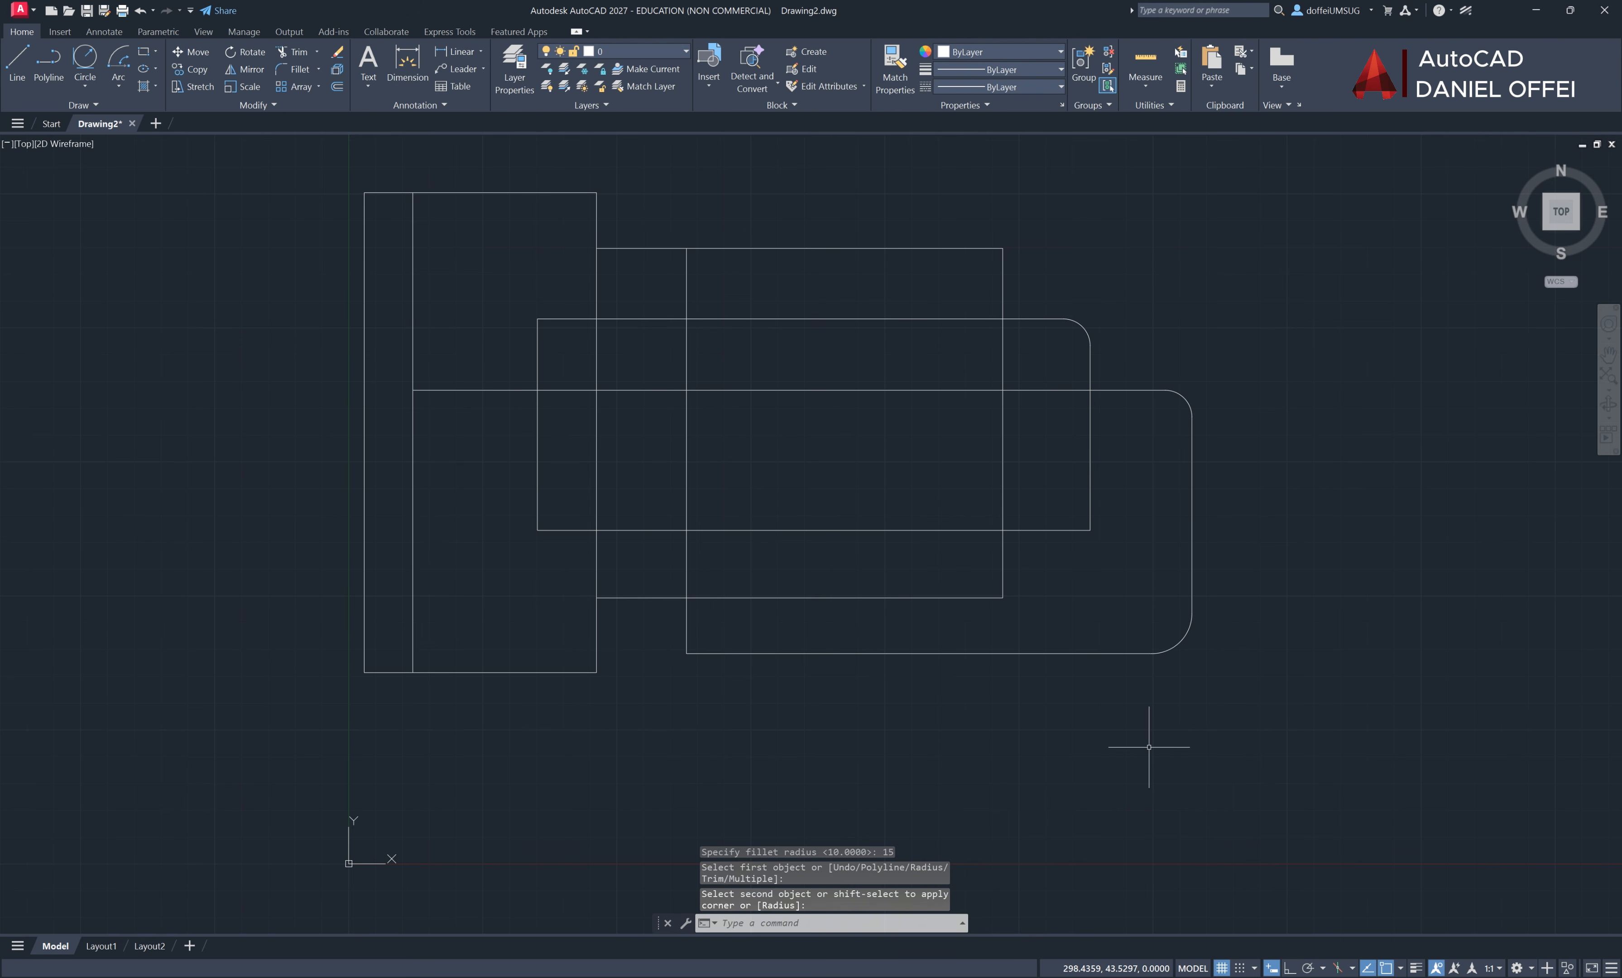
Chamfer the upper-right corner of the large rectangle adjoining the tall one, with both chamfer distances set to 4
{"action": "left_click", "coordinate": [317, 69]}
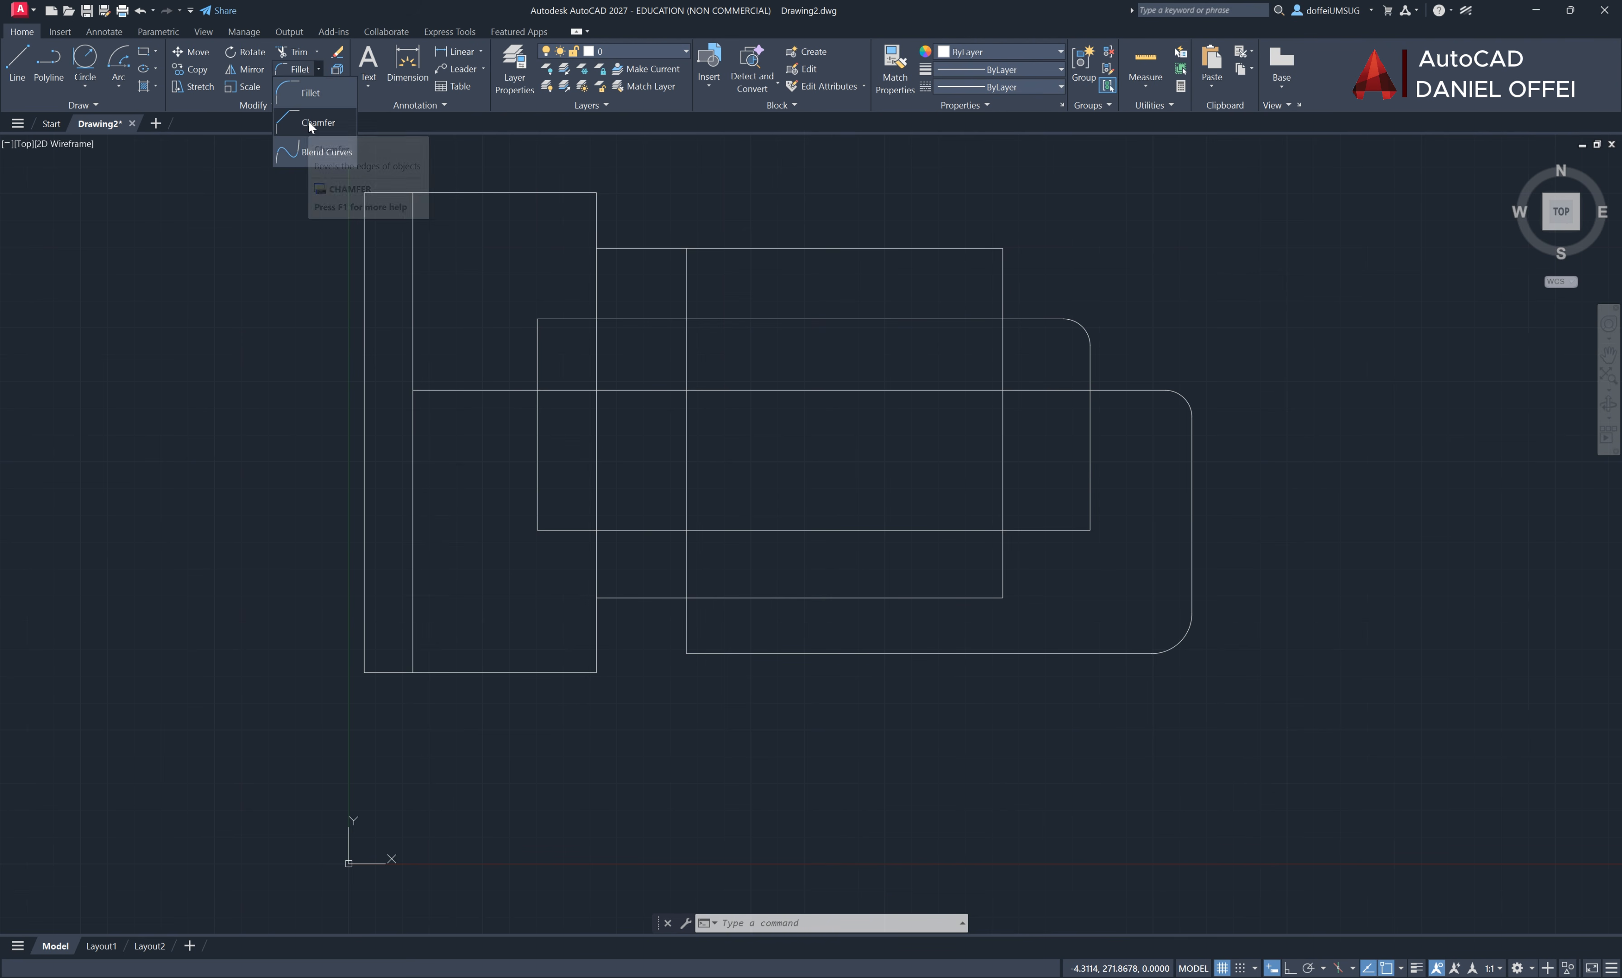
{"action": "left_click", "coordinate": [310, 123]}
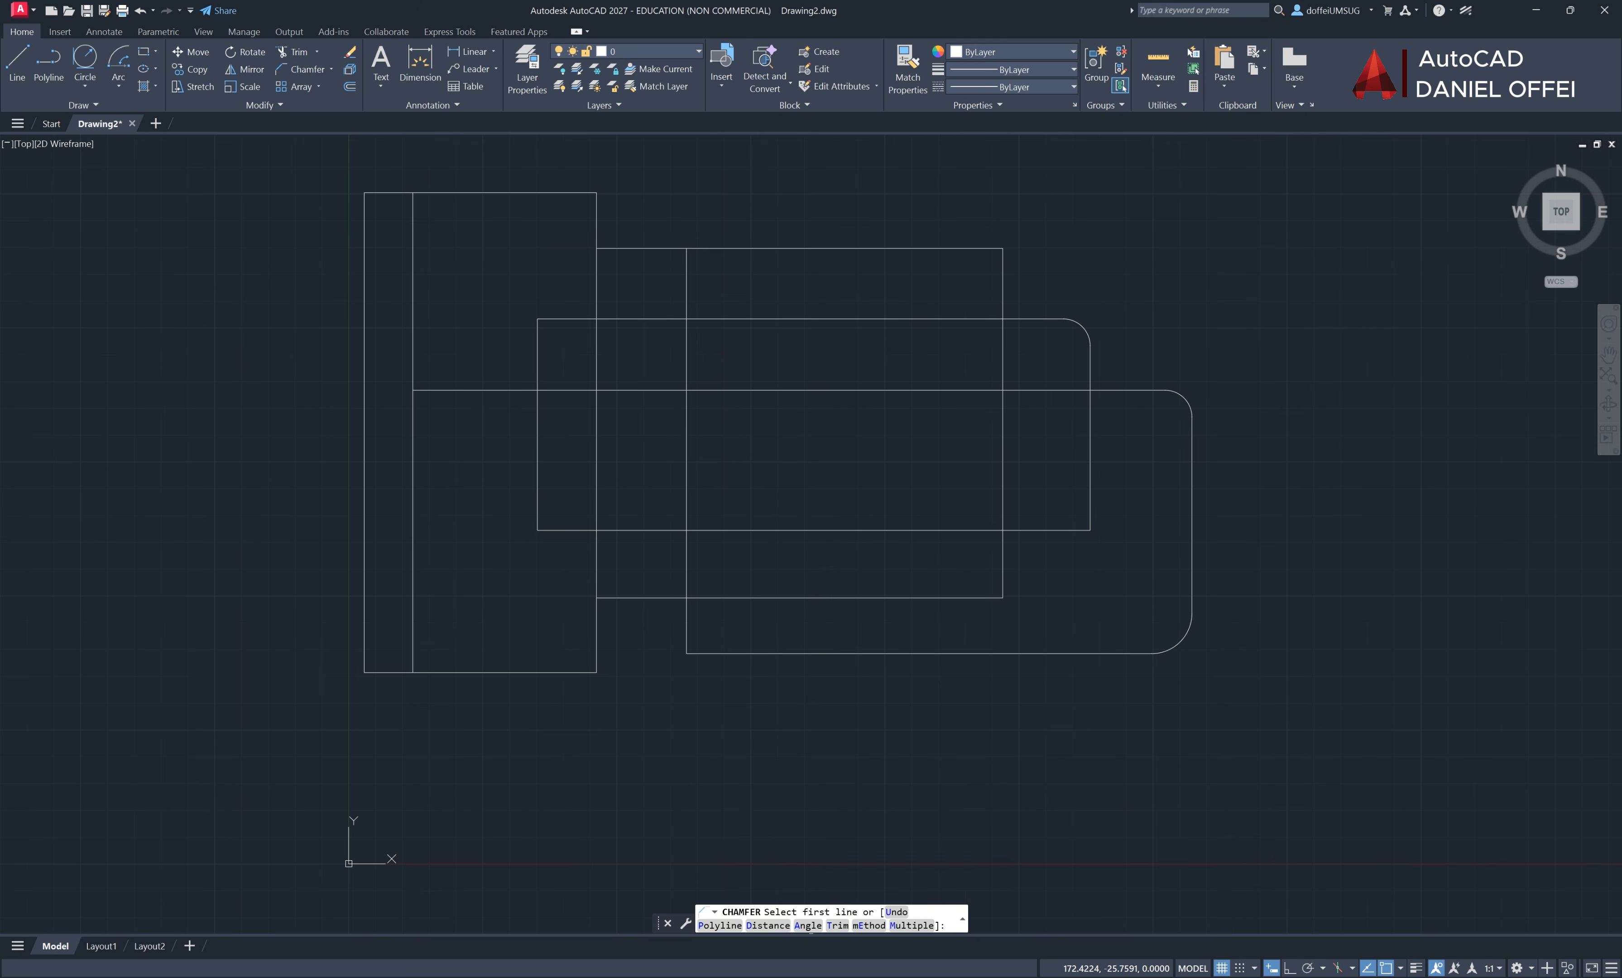
{"action": "left_click", "coordinate": [761, 926]}
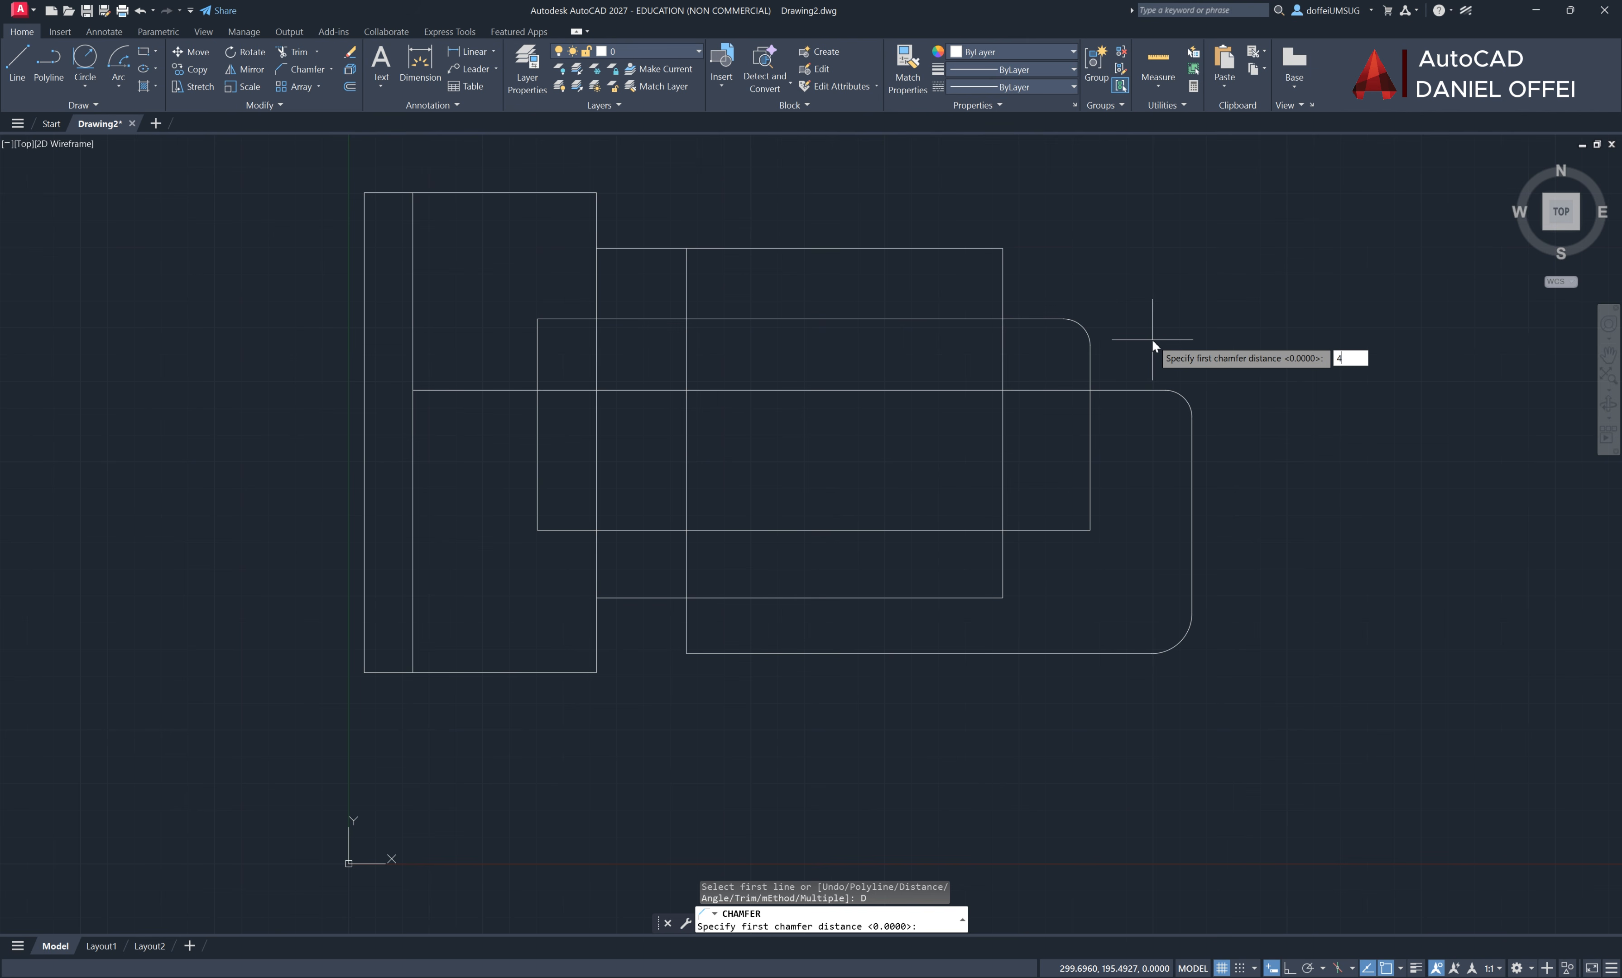
{"action": "key", "text": "Return"}
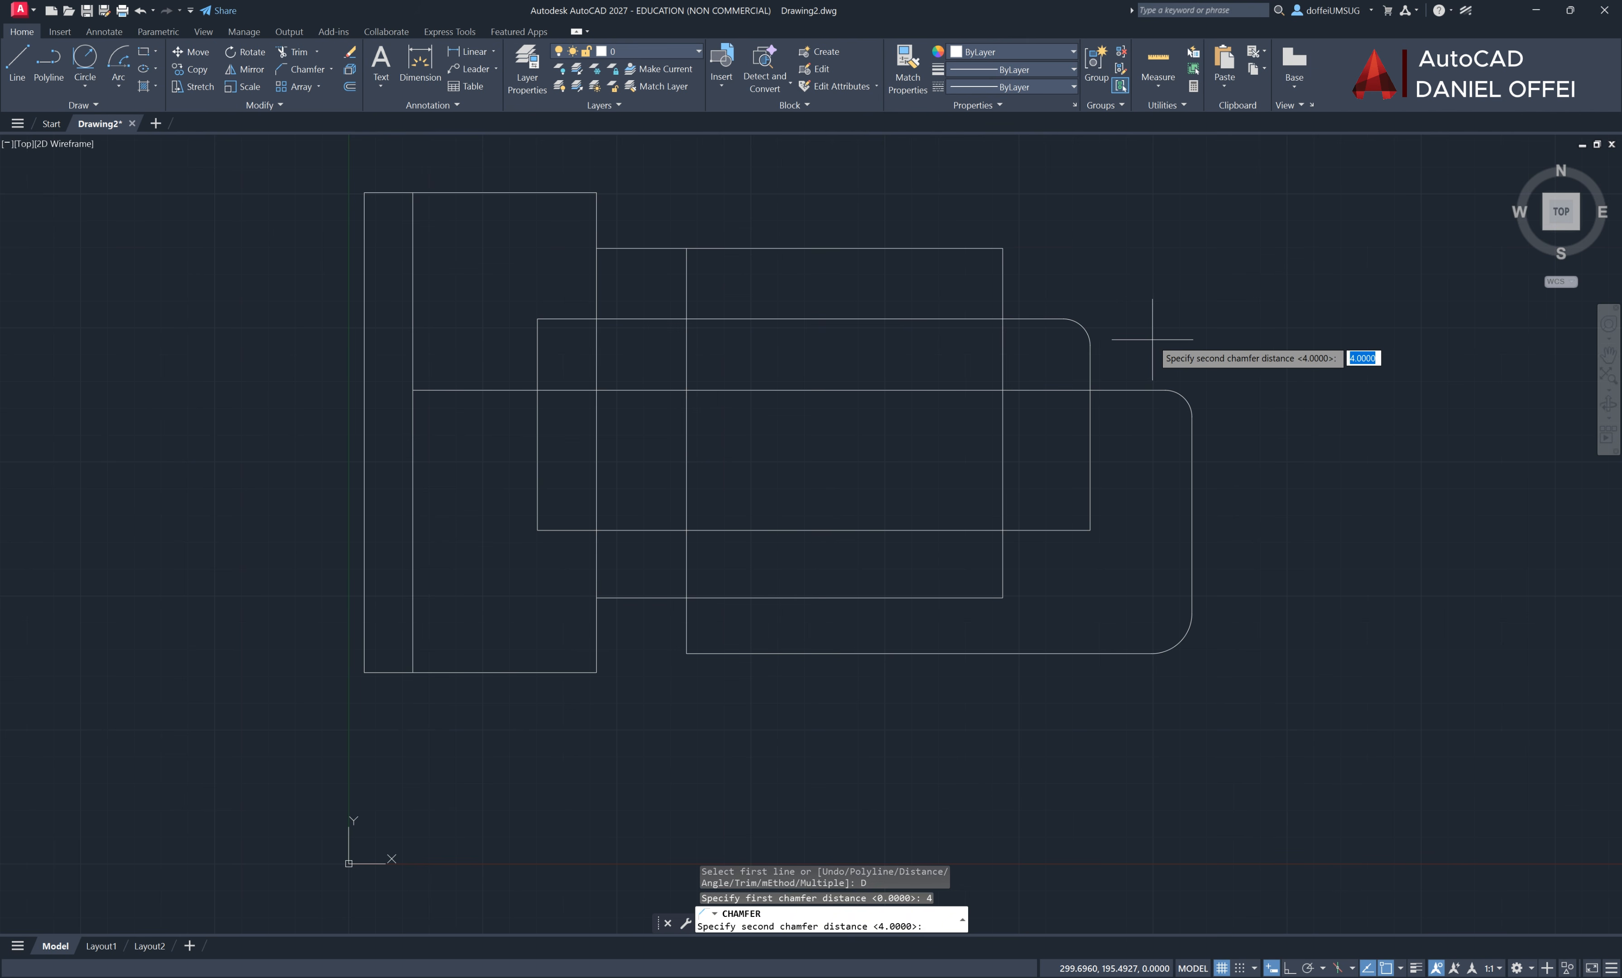
{"action": "key", "text": "Return"}
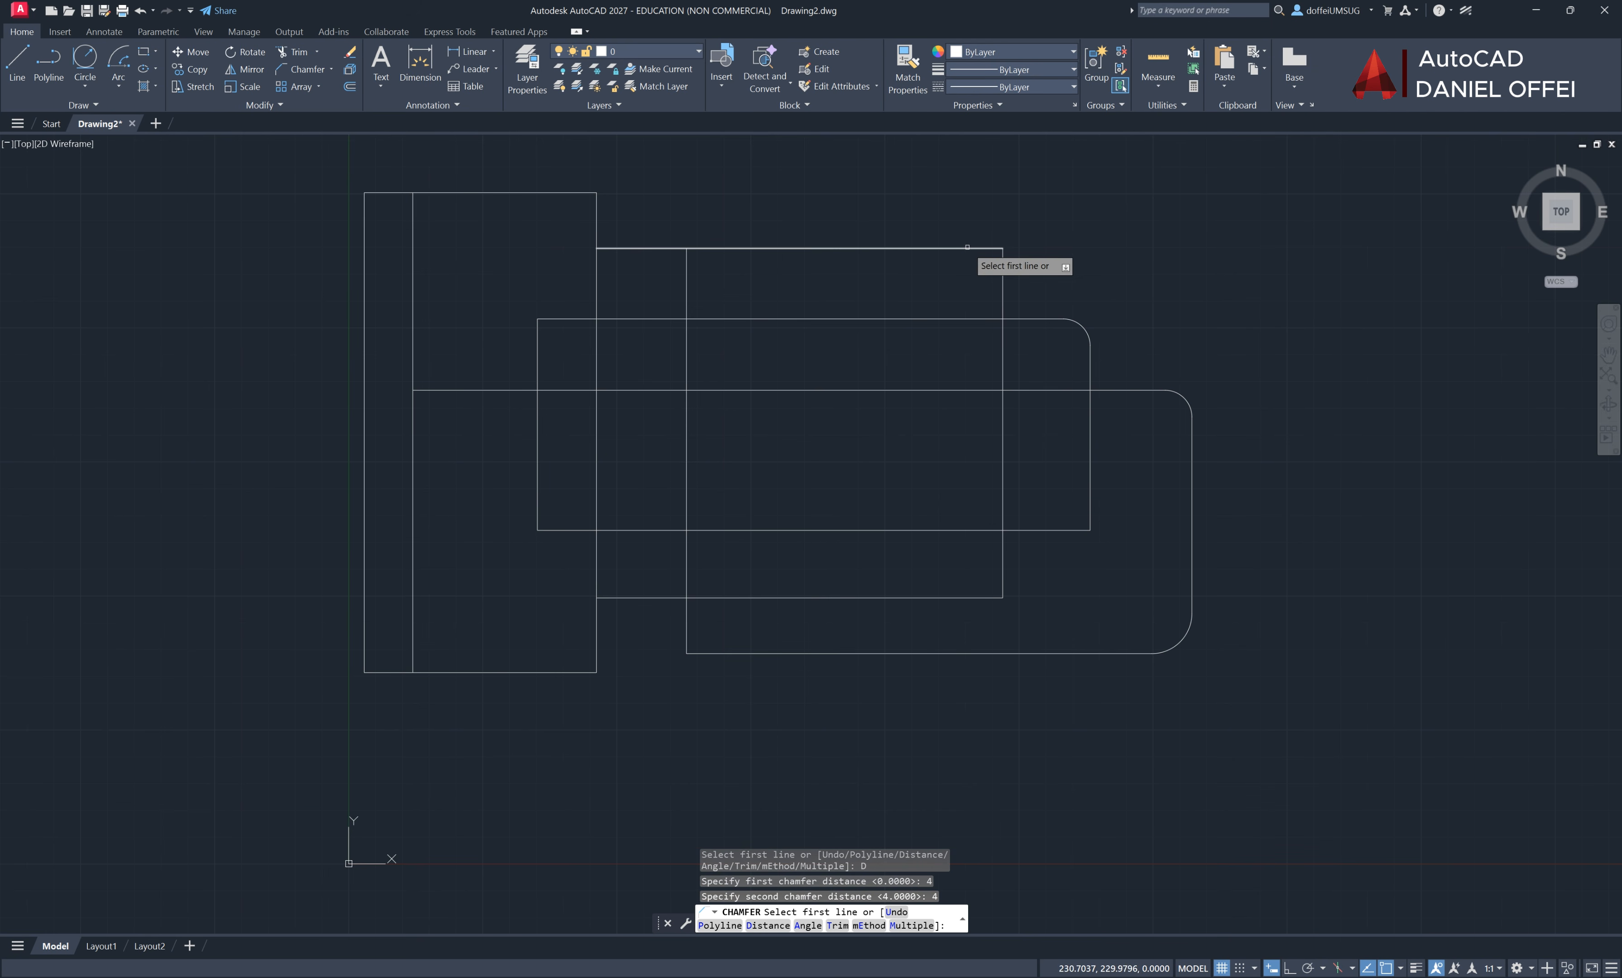
{"action": "left_click", "coordinate": [982, 250]}
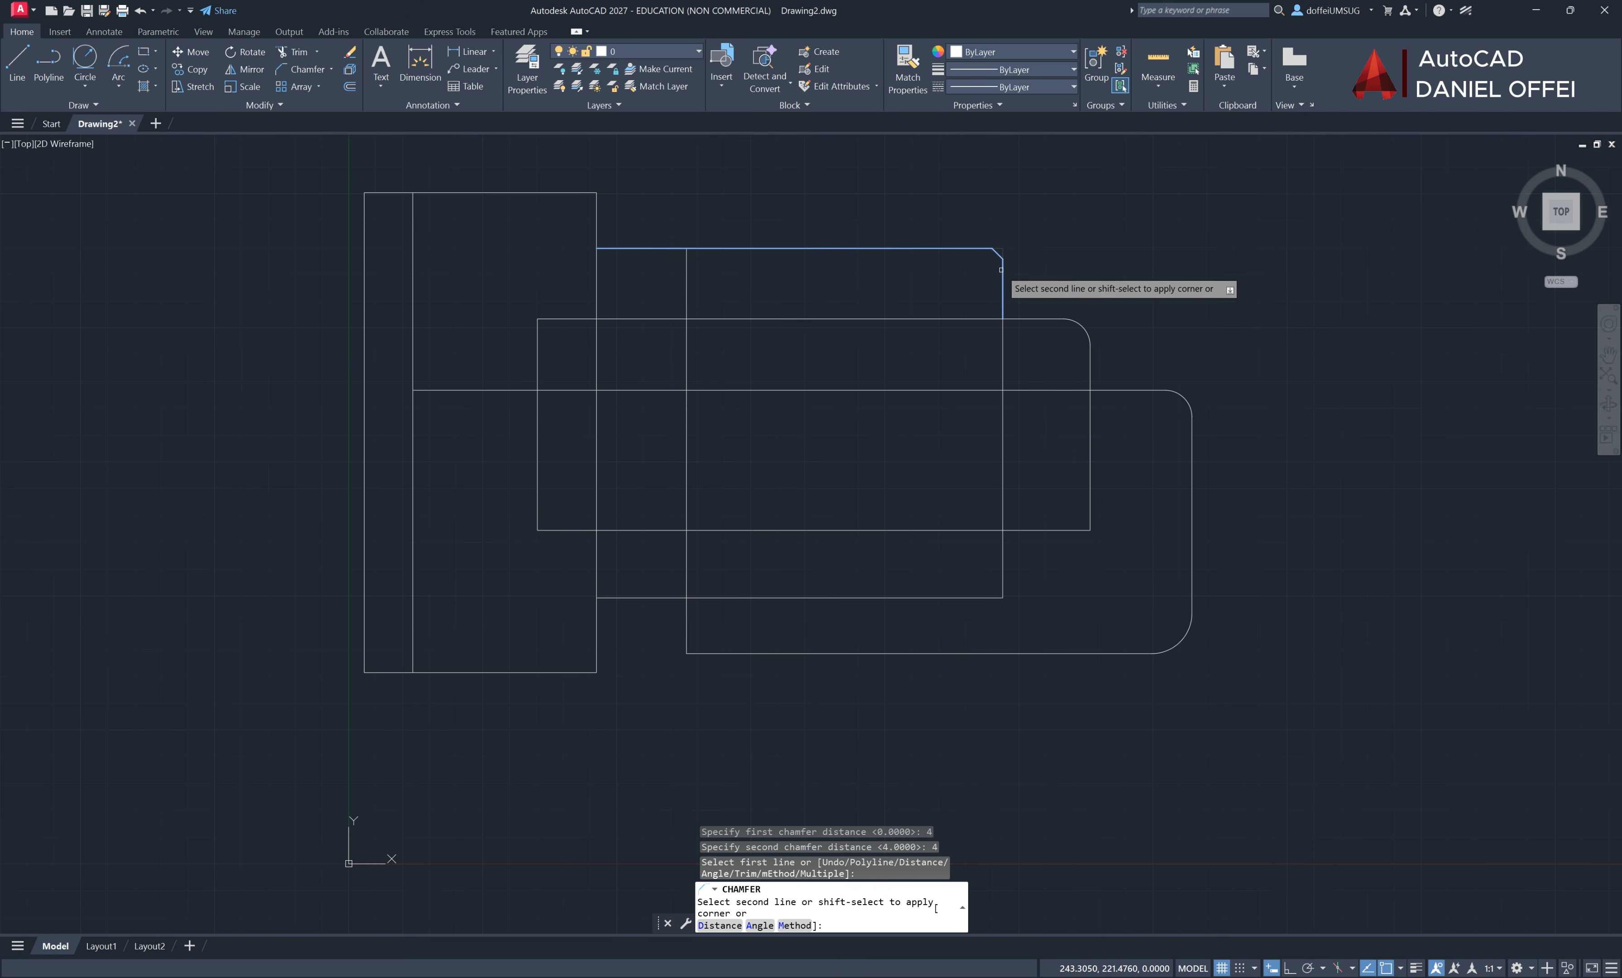
{"action": "left_click", "coordinate": [1002, 255]}
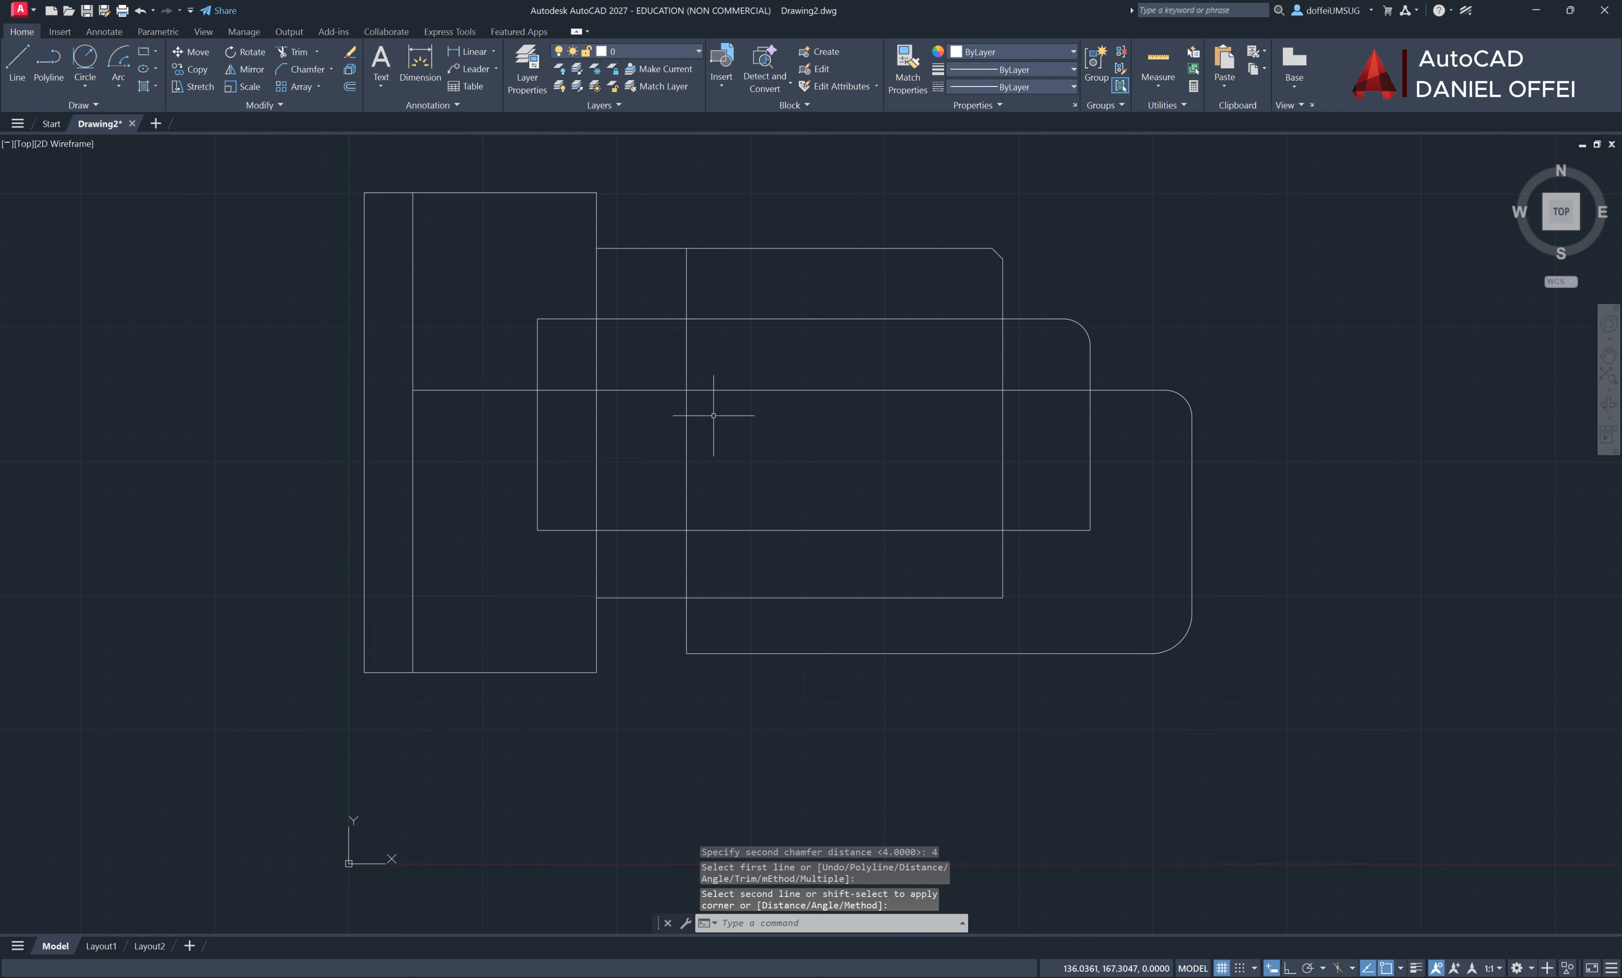
Draw a 4 by 4 rectangle inside the tall rectangle's upper-right corner, starting from that corner
{"action": "left_click", "coordinate": [143, 52]}
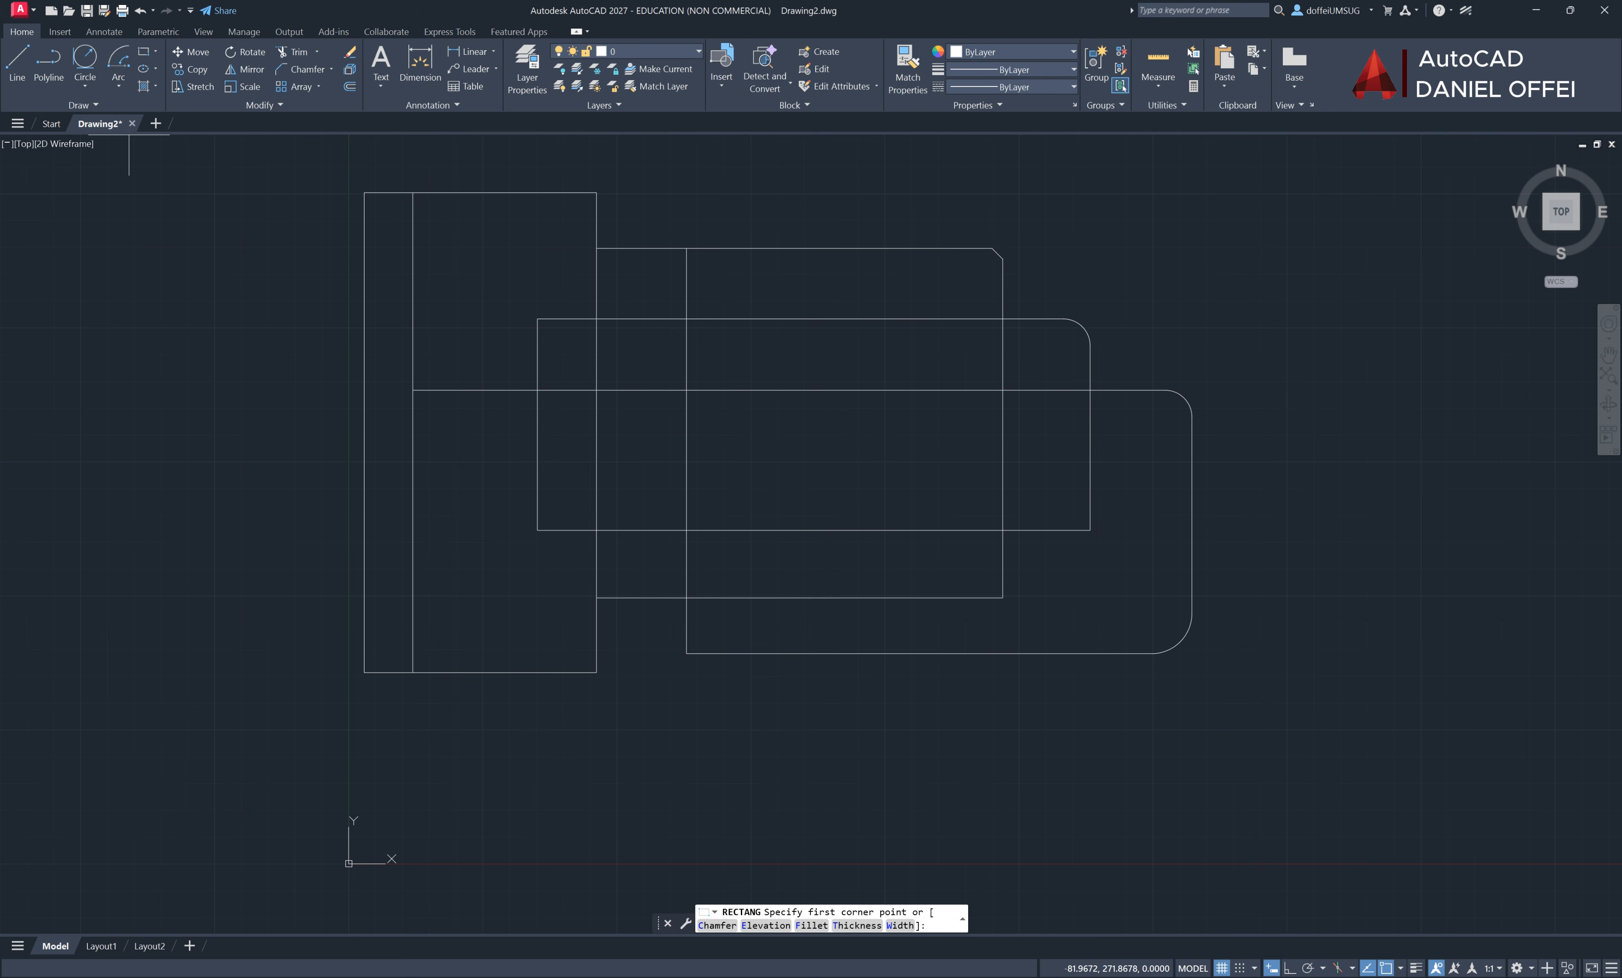
{"action": "left_click", "coordinate": [596, 192]}
{"action": "scroll", "coordinate": [595, 217], "scroll_direction": "up", "scroll_amount": 2}
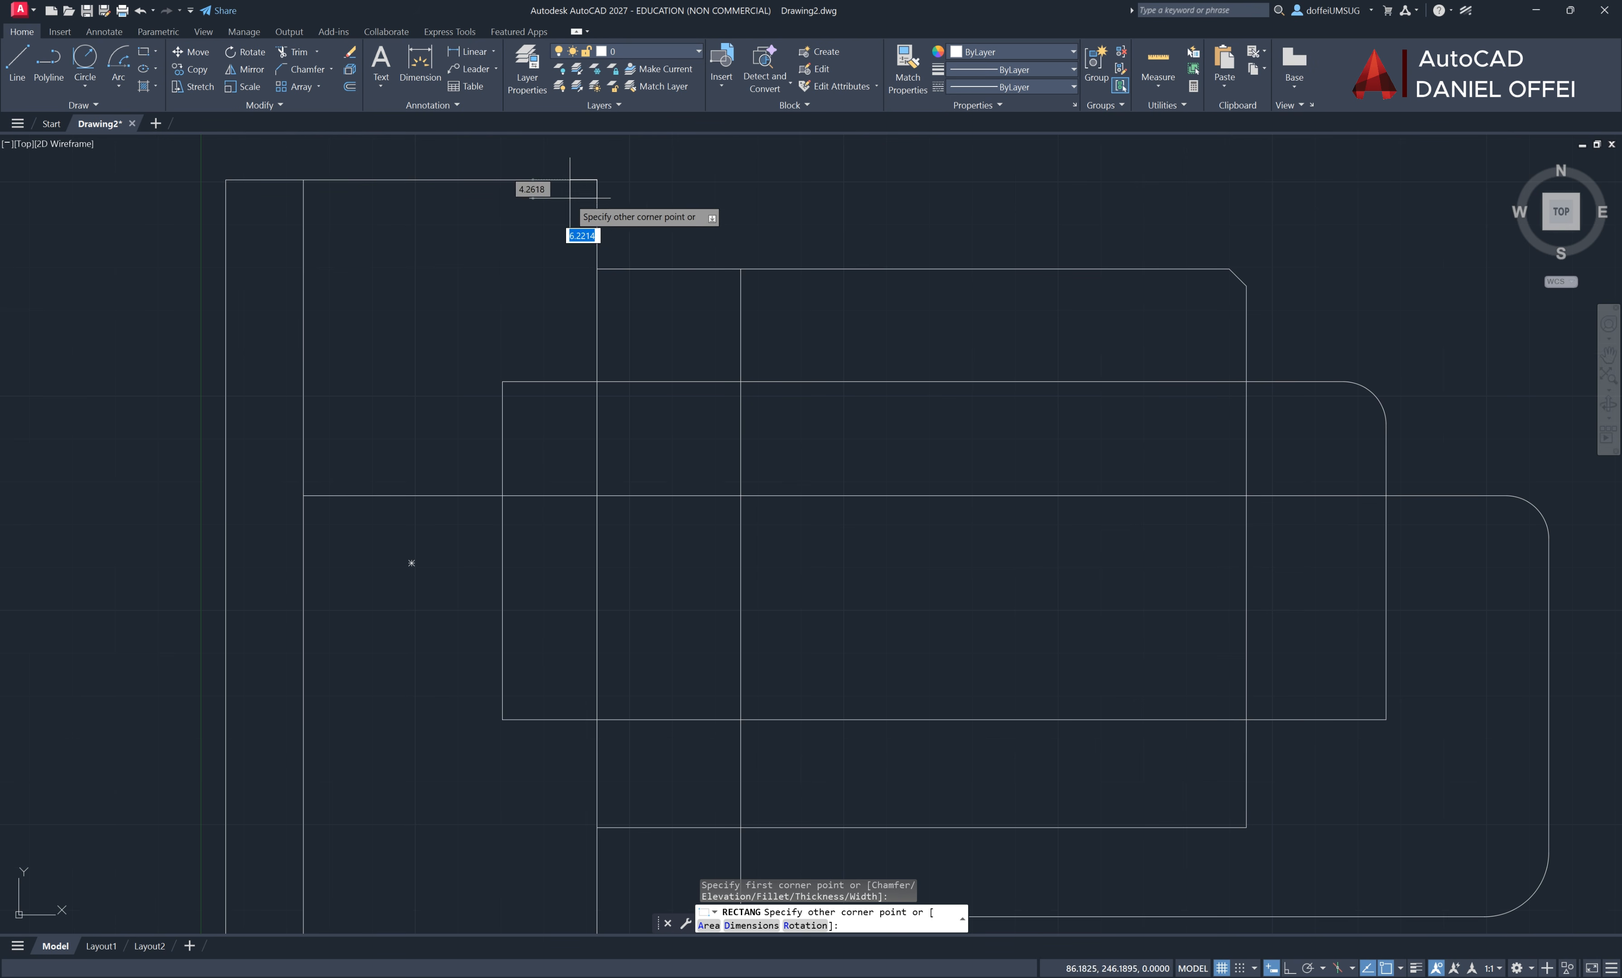
{"action": "type", "text": "4"}
{"action": "key", "text": "Tab"}
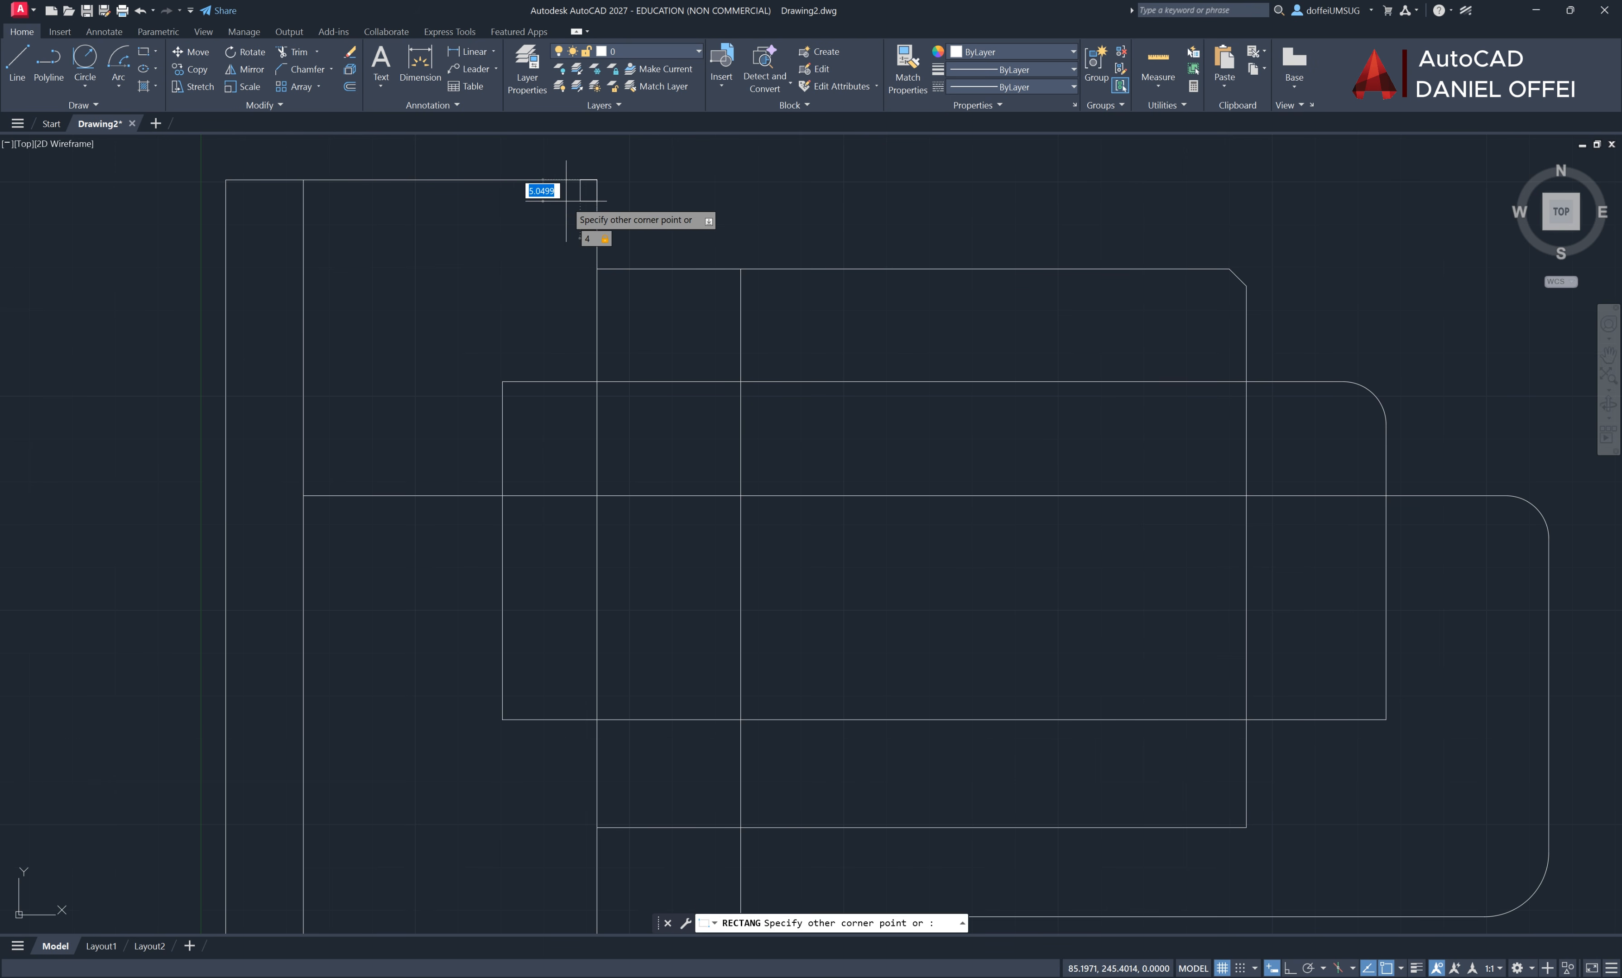
{"action": "type", "text": "4"}
{"action": "key", "text": "Return"}
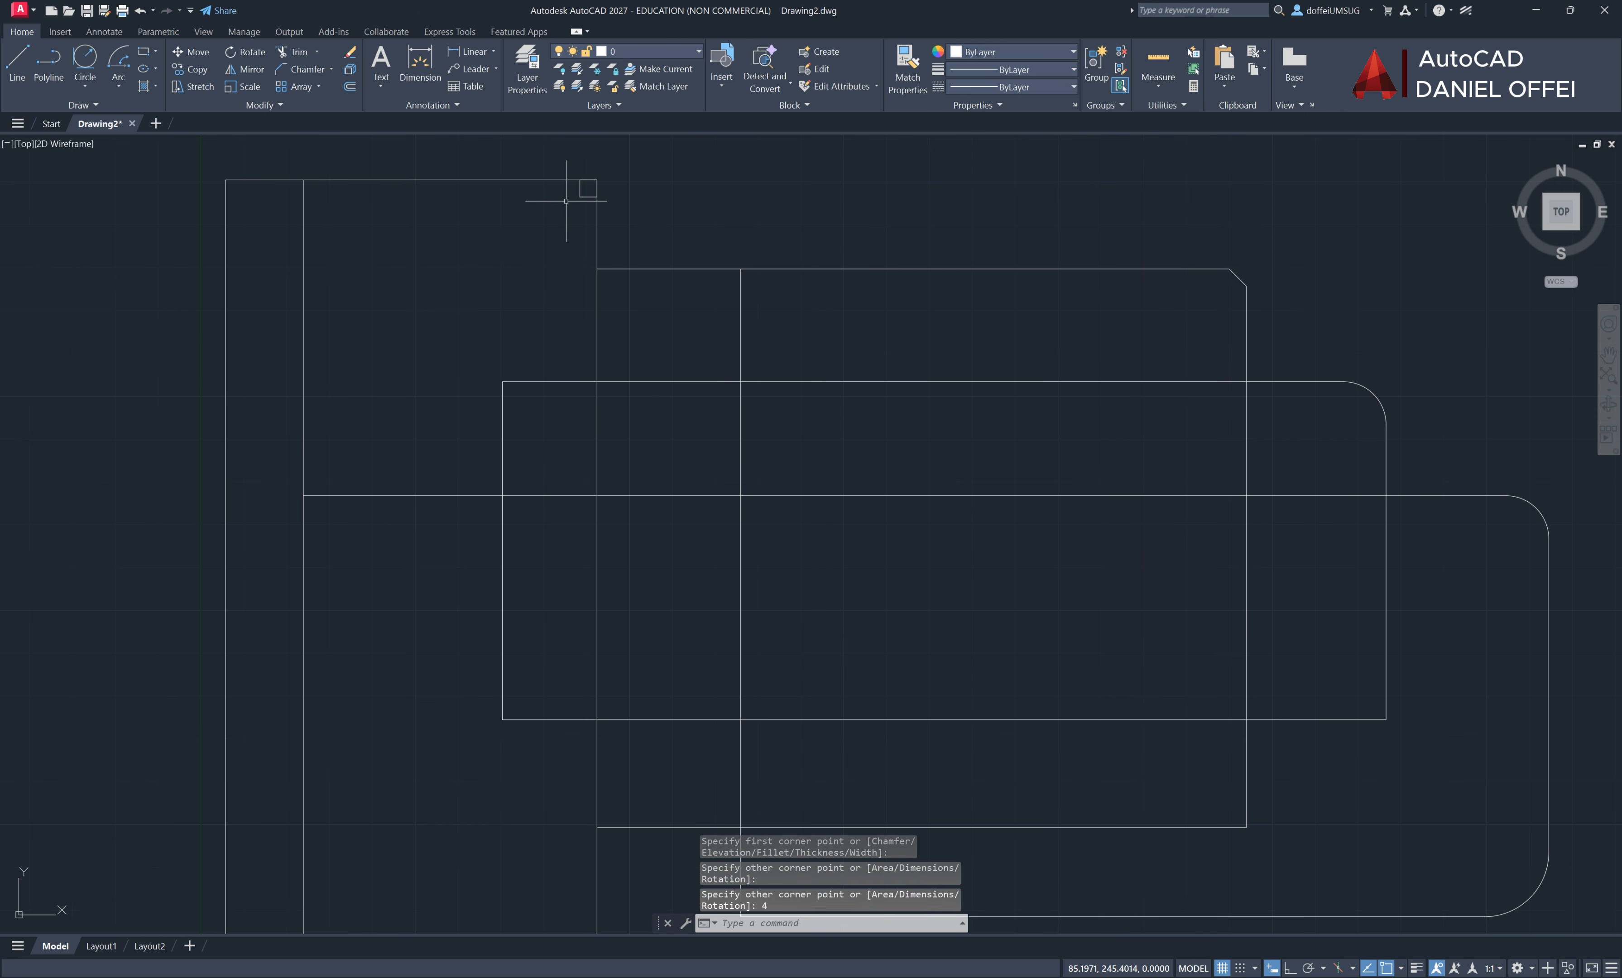
Draw a diagonal line across the small square from its upper-left to its lower-right corner
{"action": "left_click", "coordinate": [16, 62]}
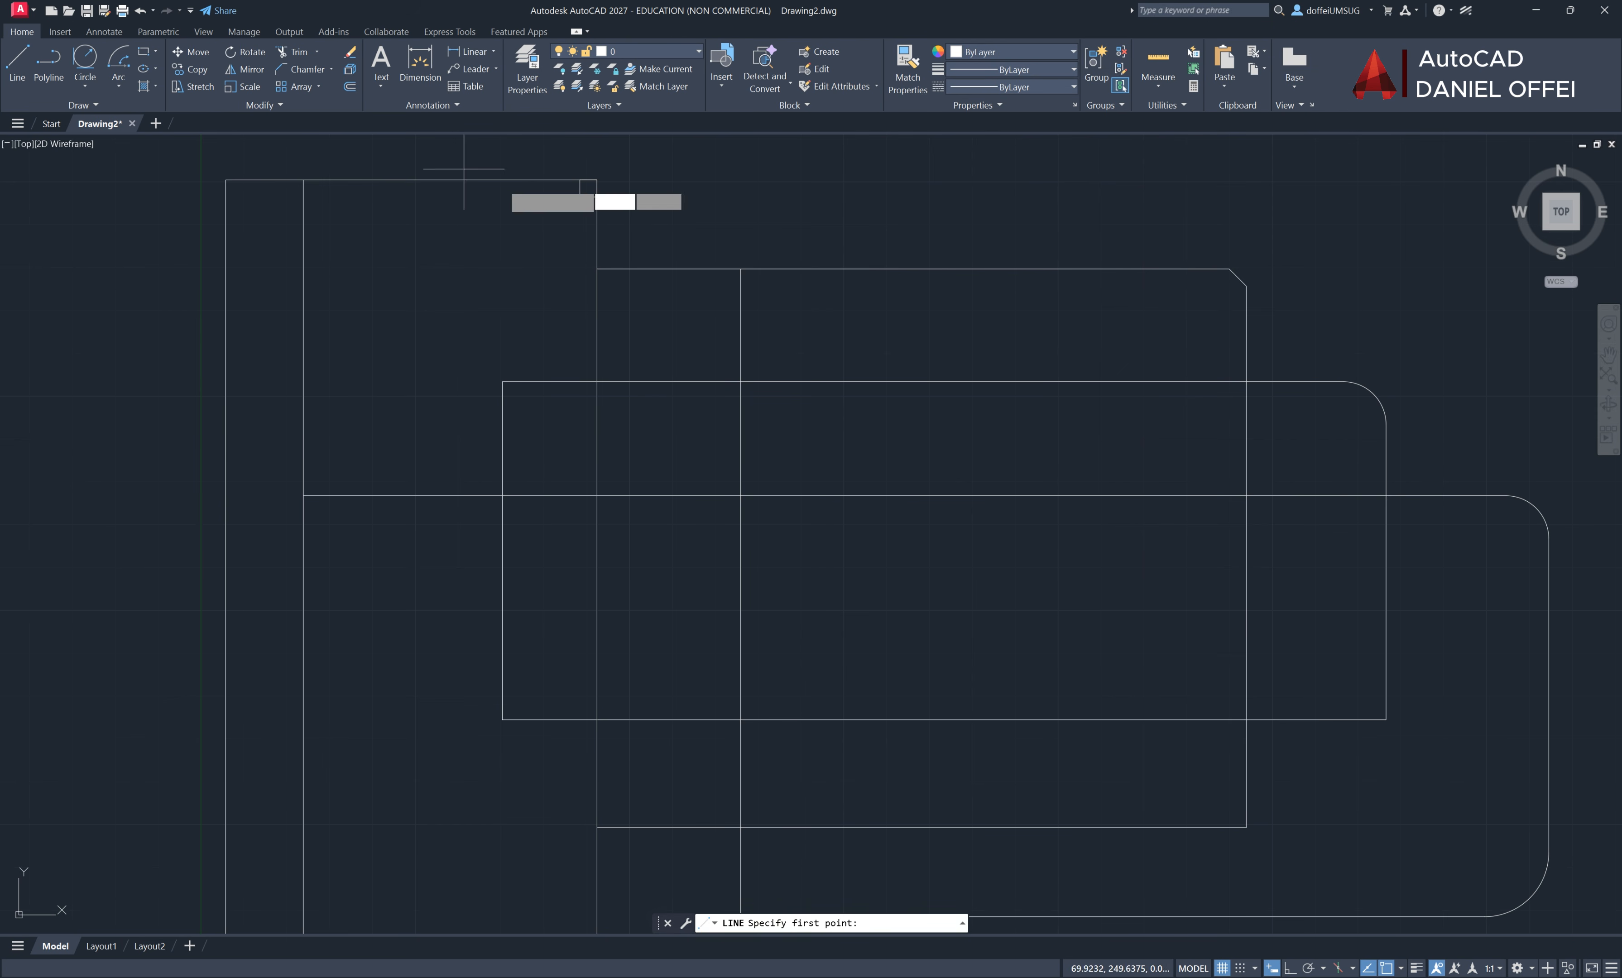
{"action": "left_click", "coordinate": [581, 180]}
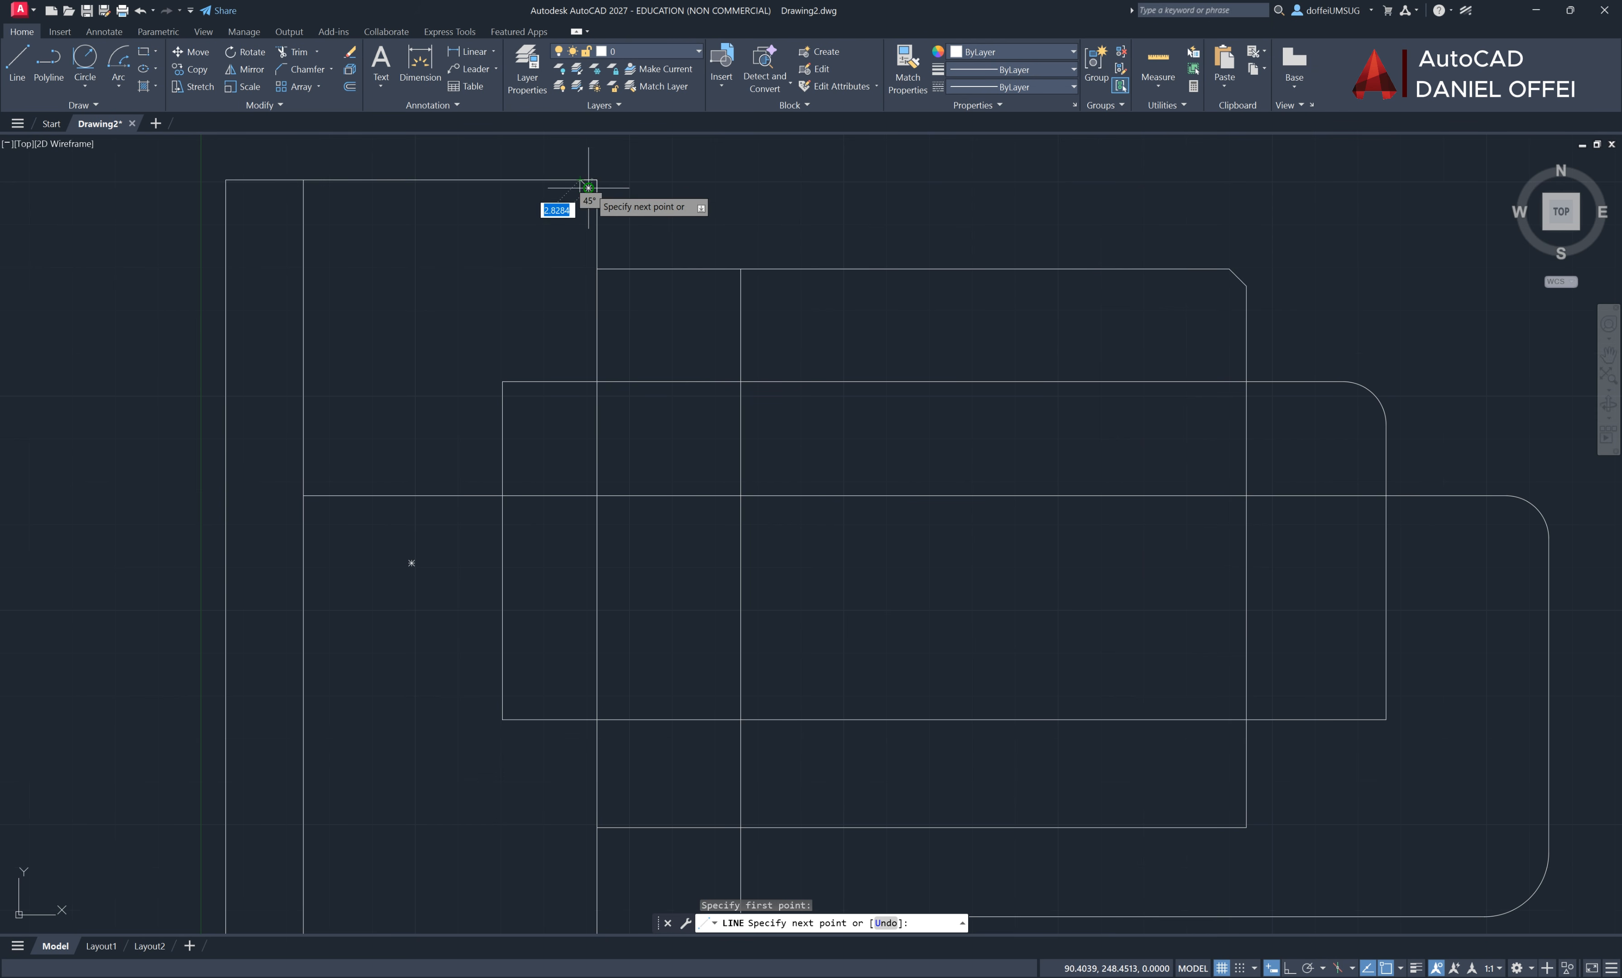
{"action": "left_click", "coordinate": [588, 188]}
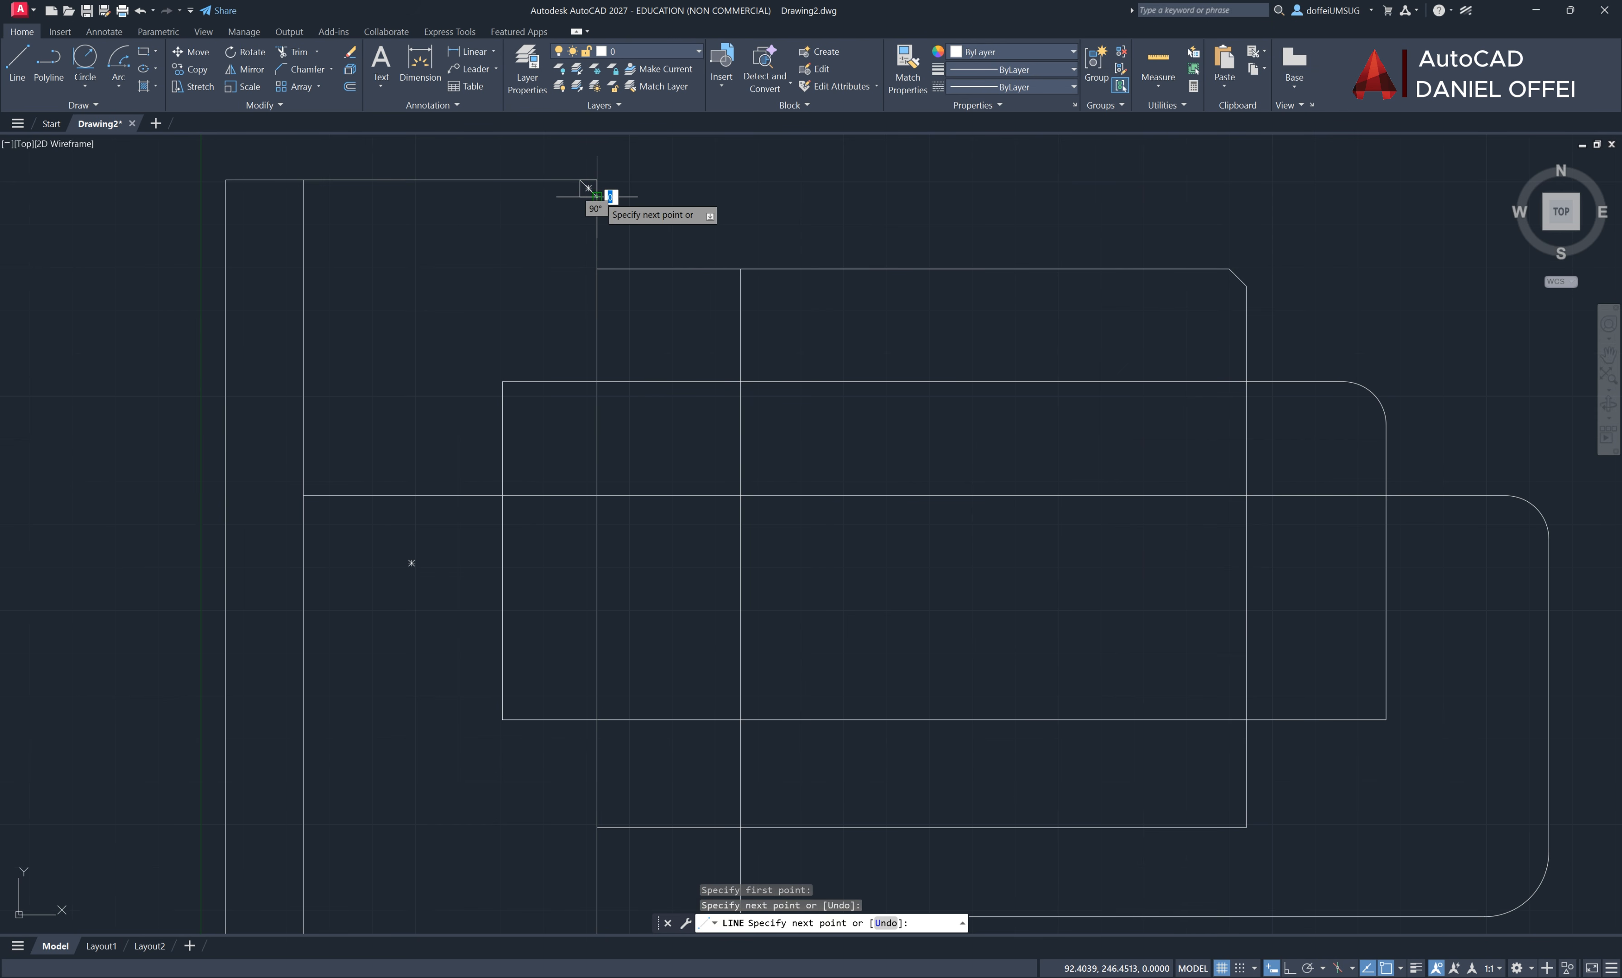
{"action": "key", "text": "Return"}
Trim the tall rectangle's upper-right corner and the small square's edges to leave only the diagonal as a chamfer
{"action": "left_click", "coordinate": [291, 52]}
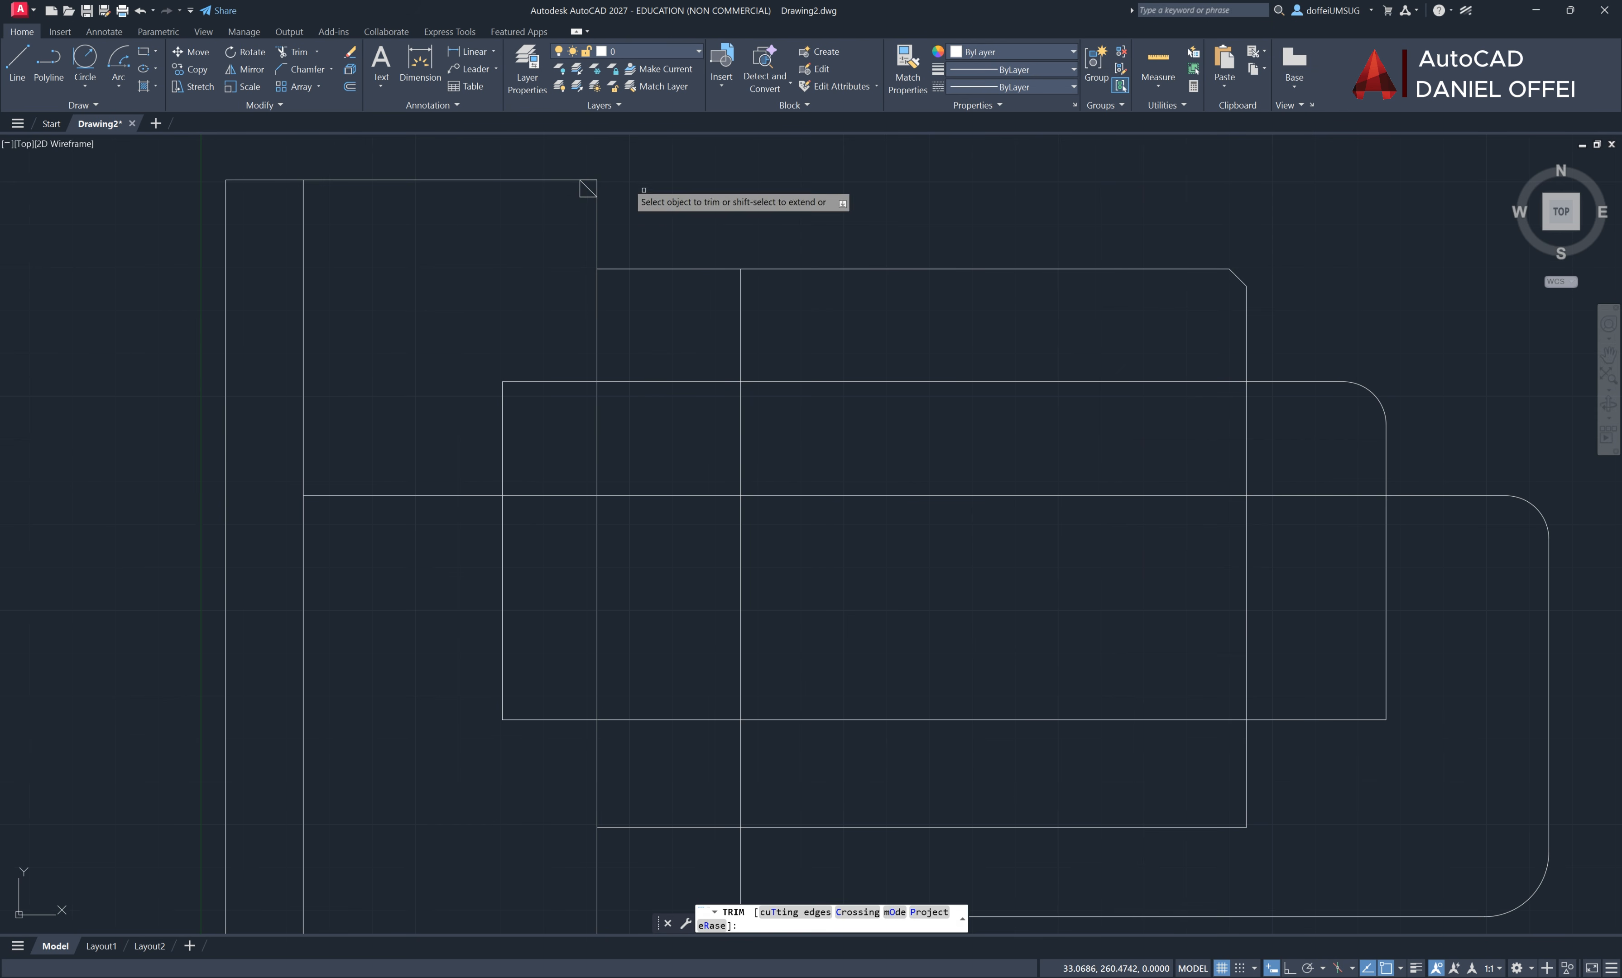
{"action": "left_click", "coordinate": [593, 171]}
{"action": "left_click", "coordinate": [601, 187]}
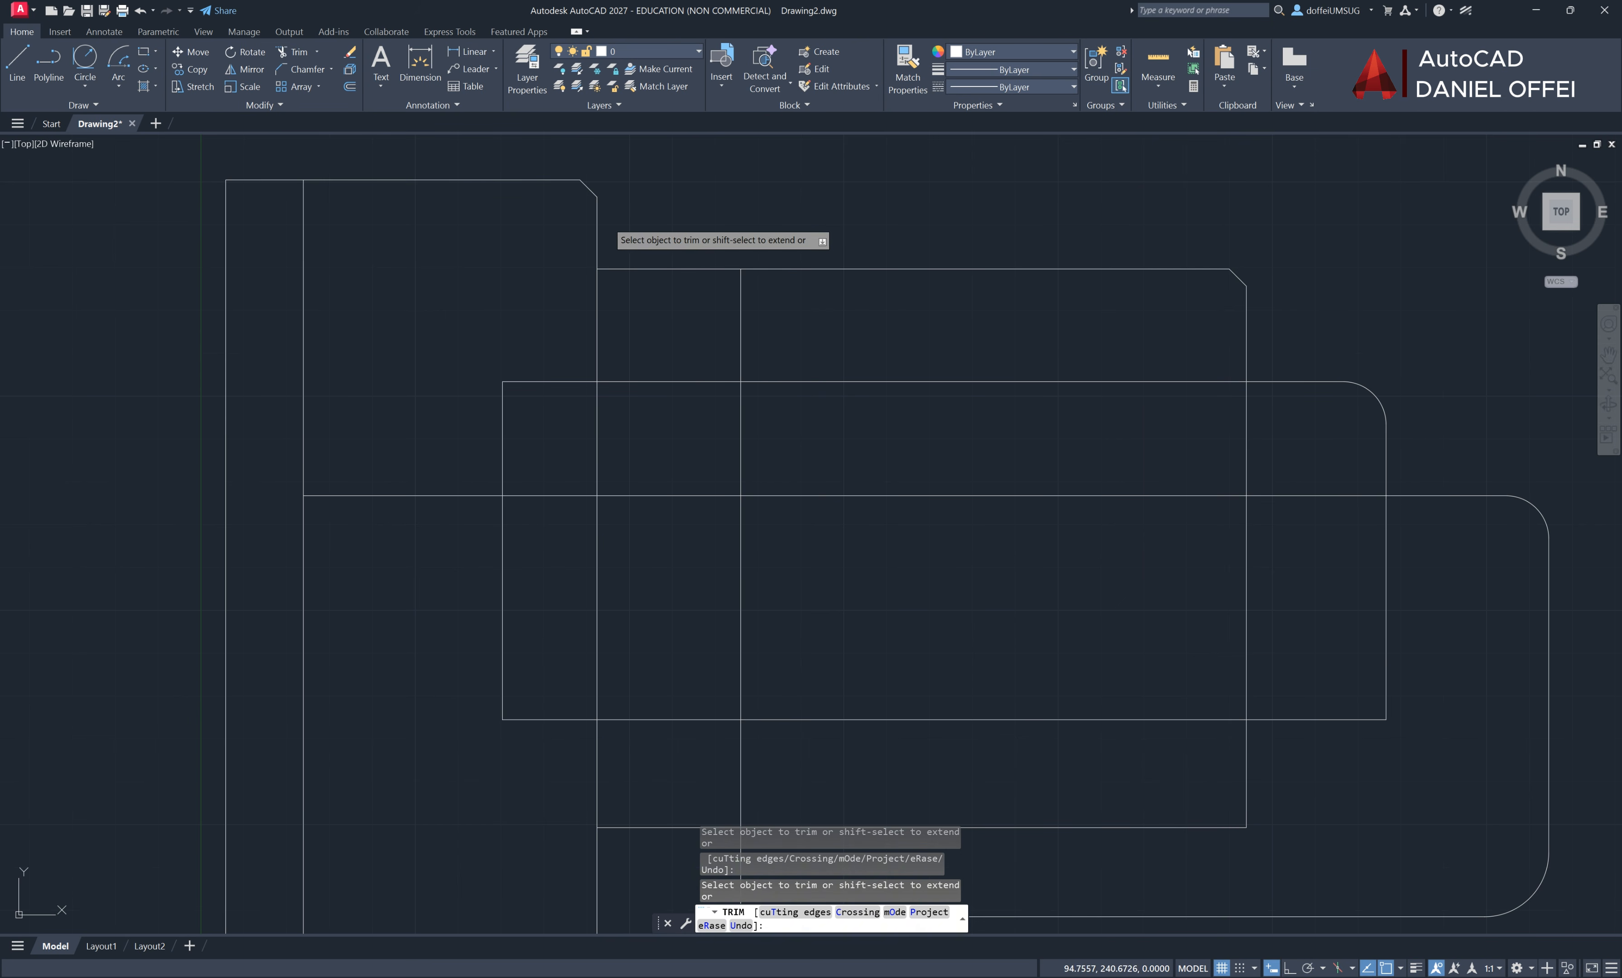
{"action": "key", "text": "Escape"}
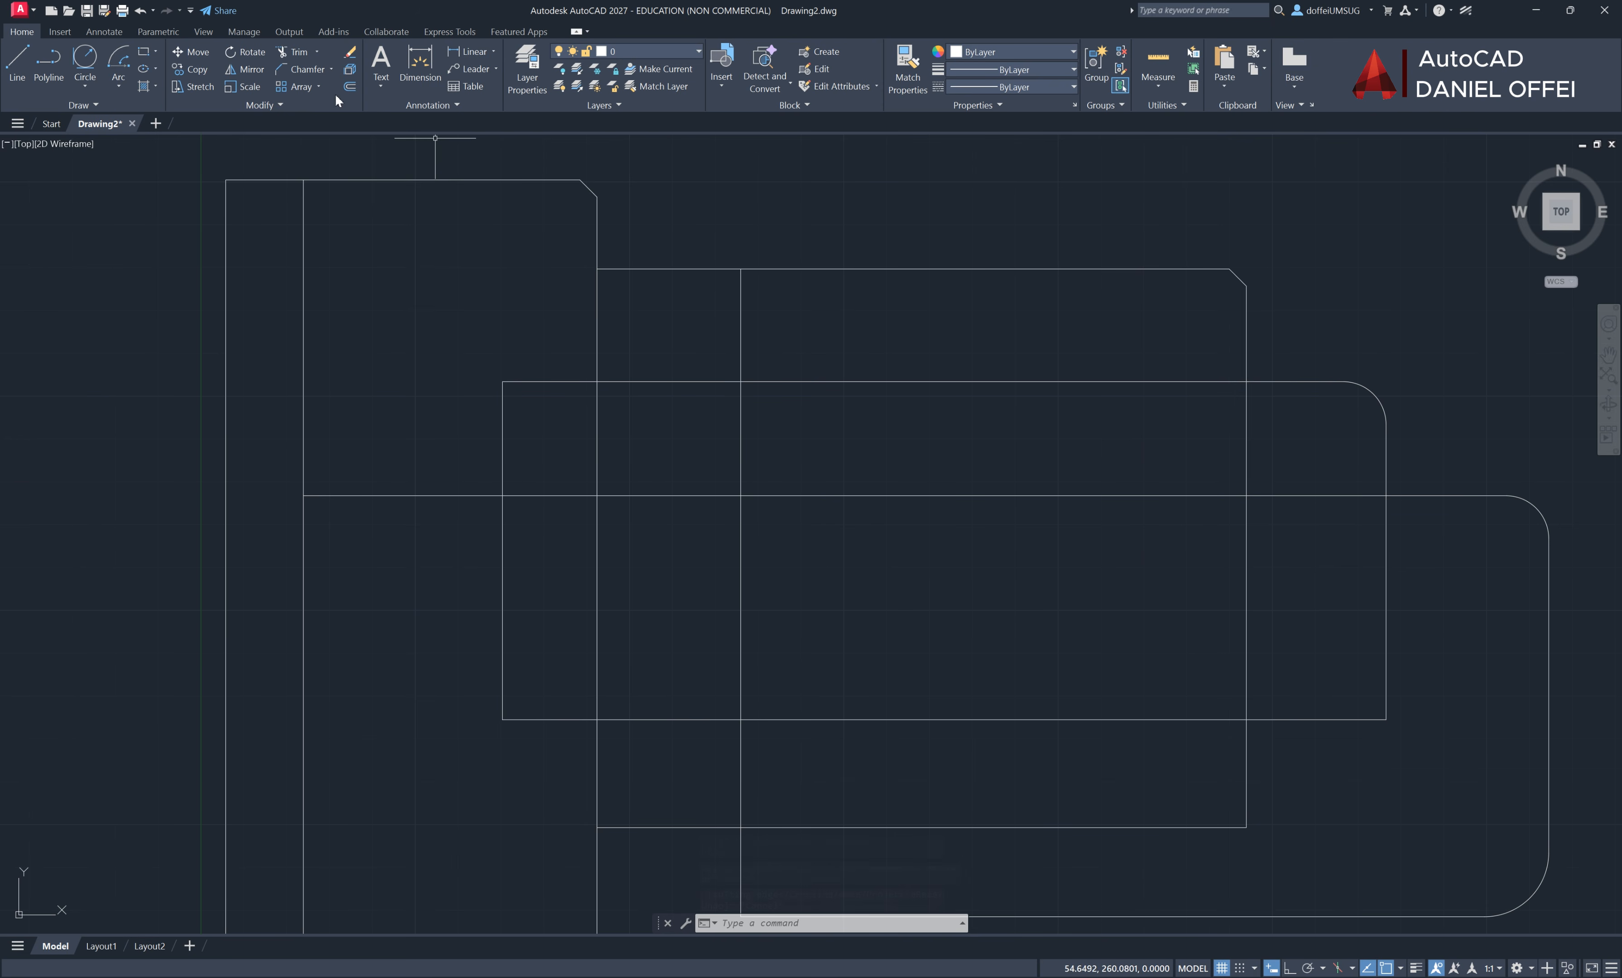
Erase all objects in the drawing
{"action": "left_click", "coordinate": [298, 69]}
{"action": "key", "text": "ctrl+a"}
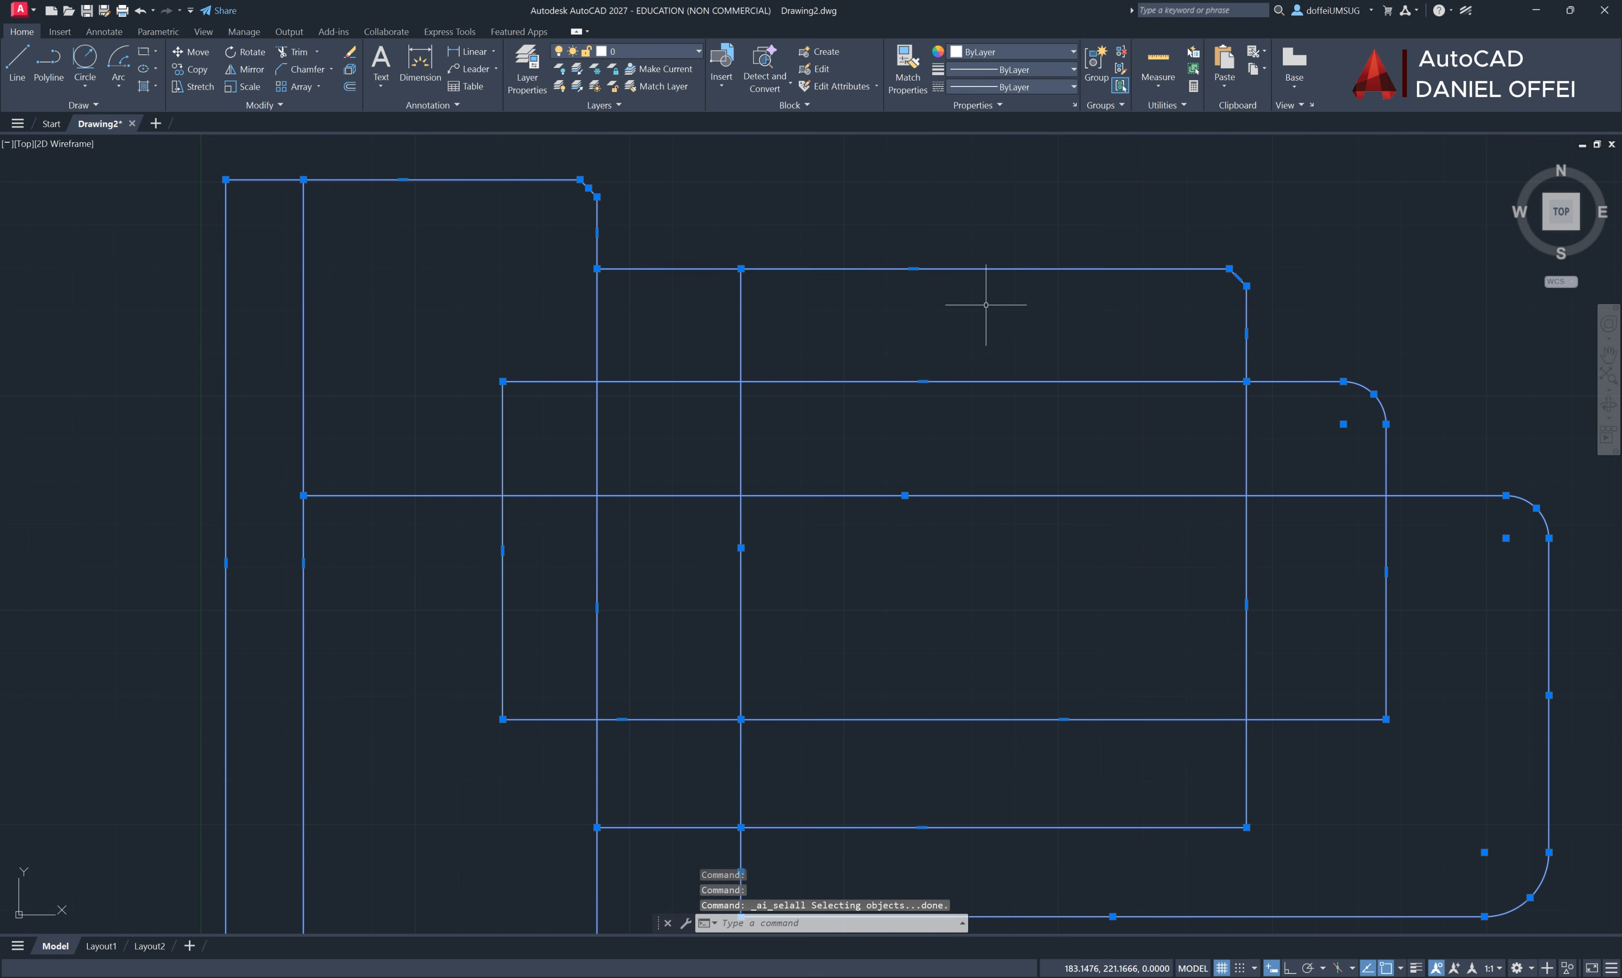
{"action": "key", "text": "Delete"}
Draw a Center, Radius circle with a radius of about 10 in the upper-left part of the empty drawing
{"action": "type", "text": "z"}
{"action": "key", "text": "Return"}
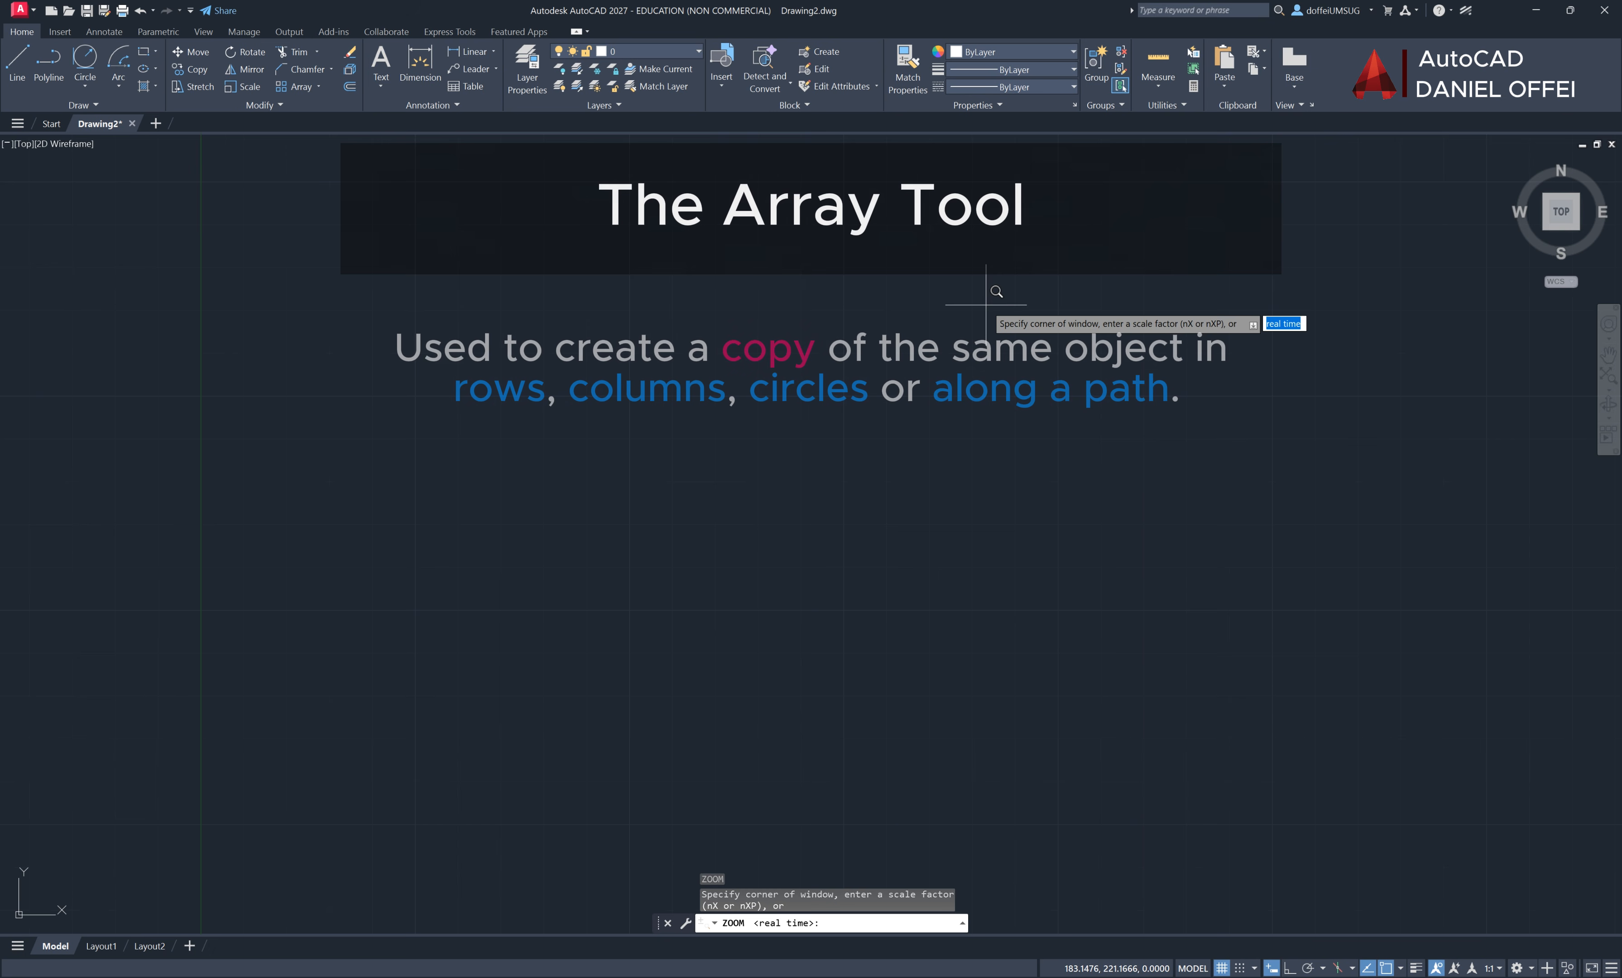
{"action": "type", "text": "a"}
{"action": "key", "text": "Return"}
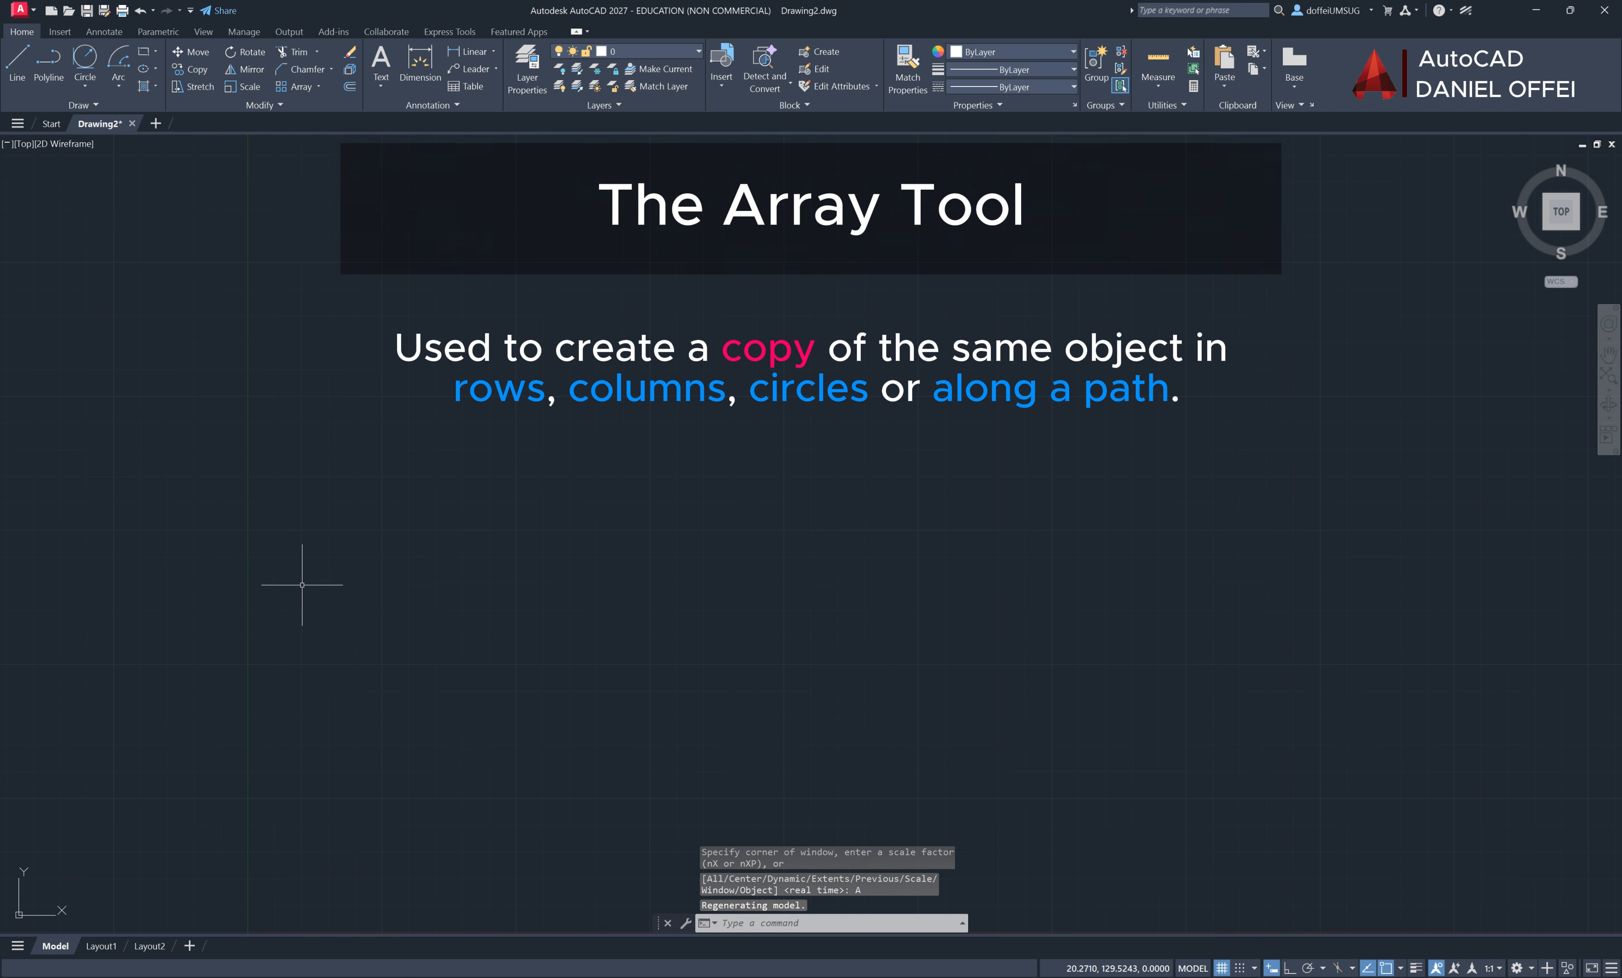
{"action": "left_click", "coordinate": [85, 85]}
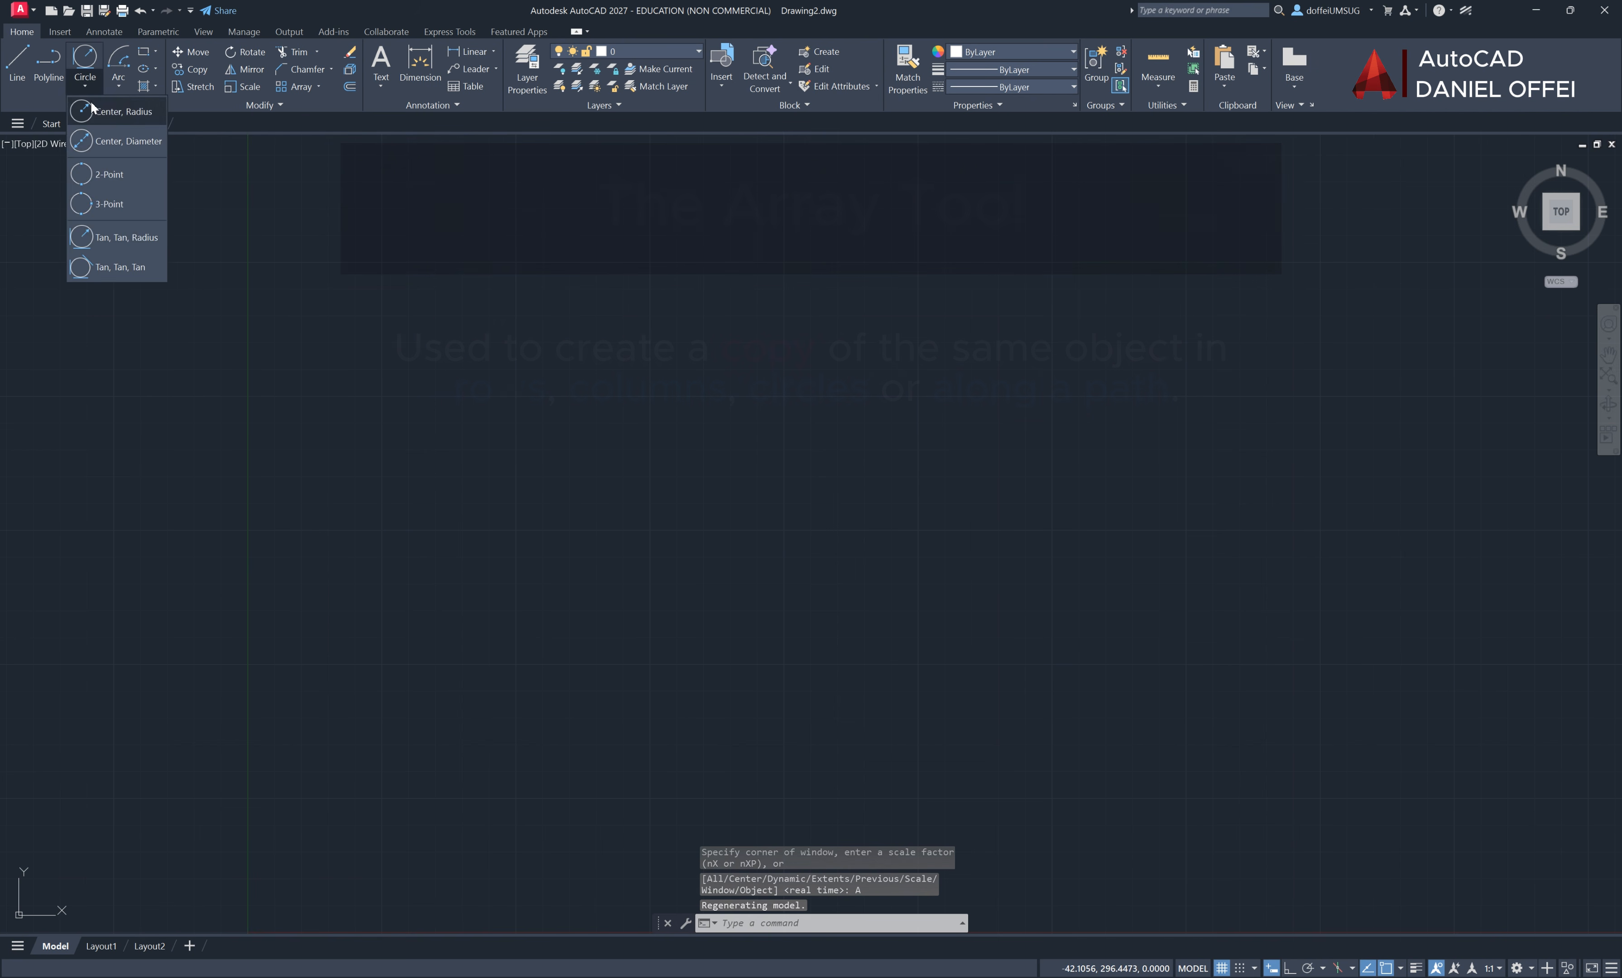
{"action": "left_click", "coordinate": [109, 111]}
{"action": "left_click", "coordinate": [305, 298]}
{"action": "left_click", "coordinate": [330, 309]}
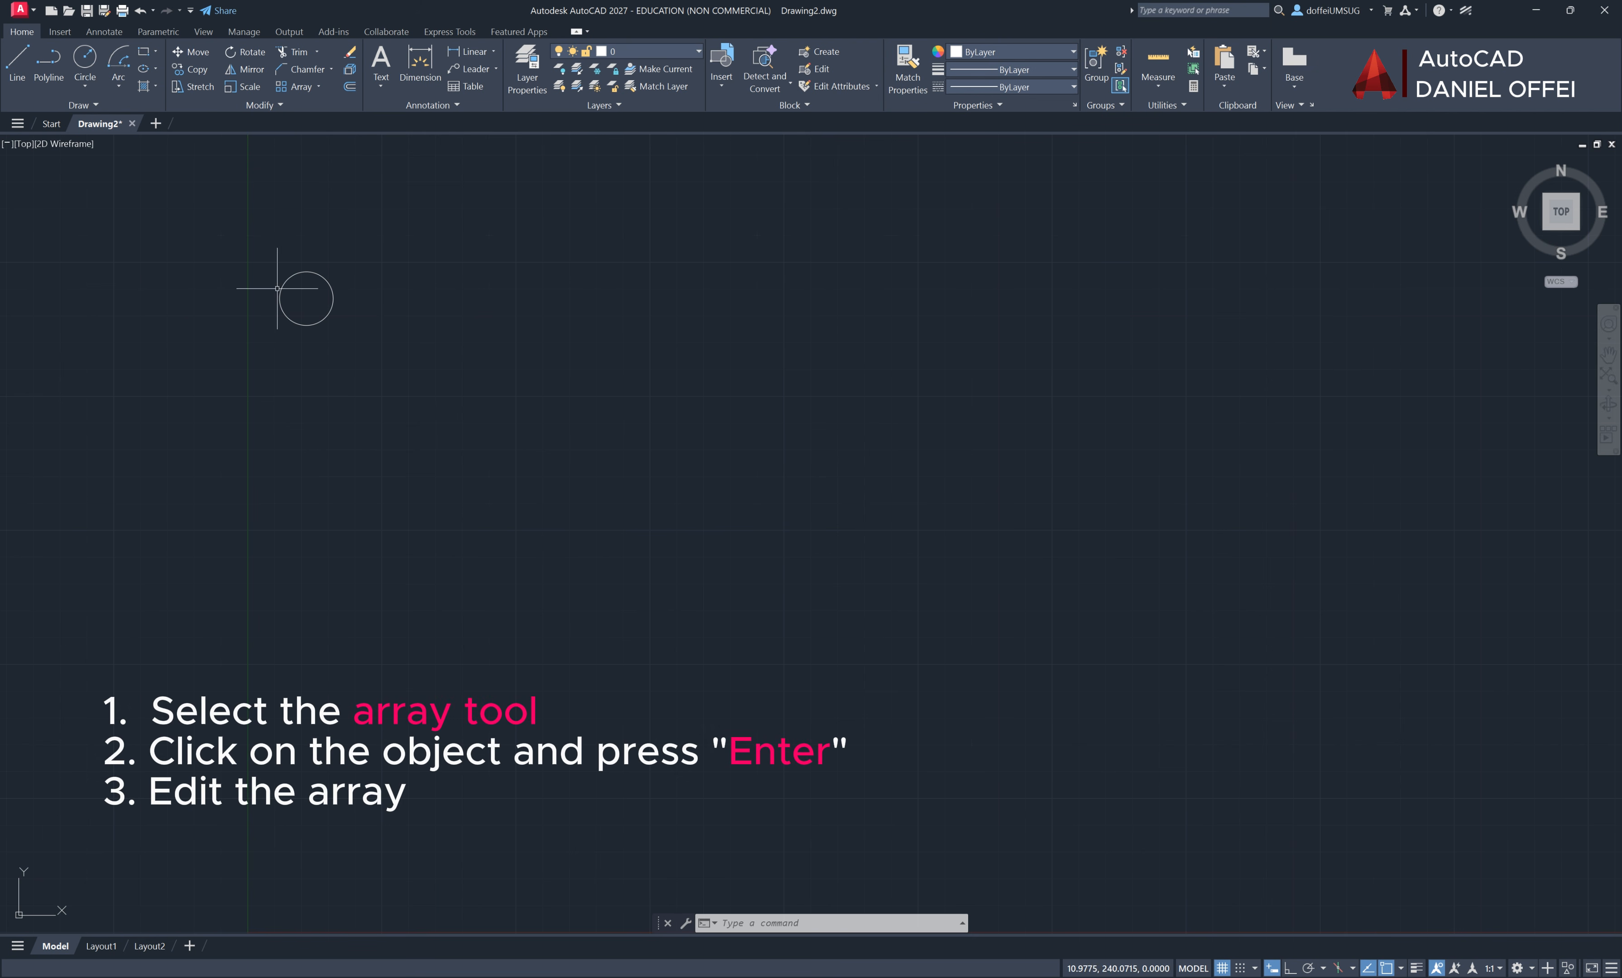
Create a rectangular array from the circle
{"action": "left_click", "coordinate": [317, 87]}
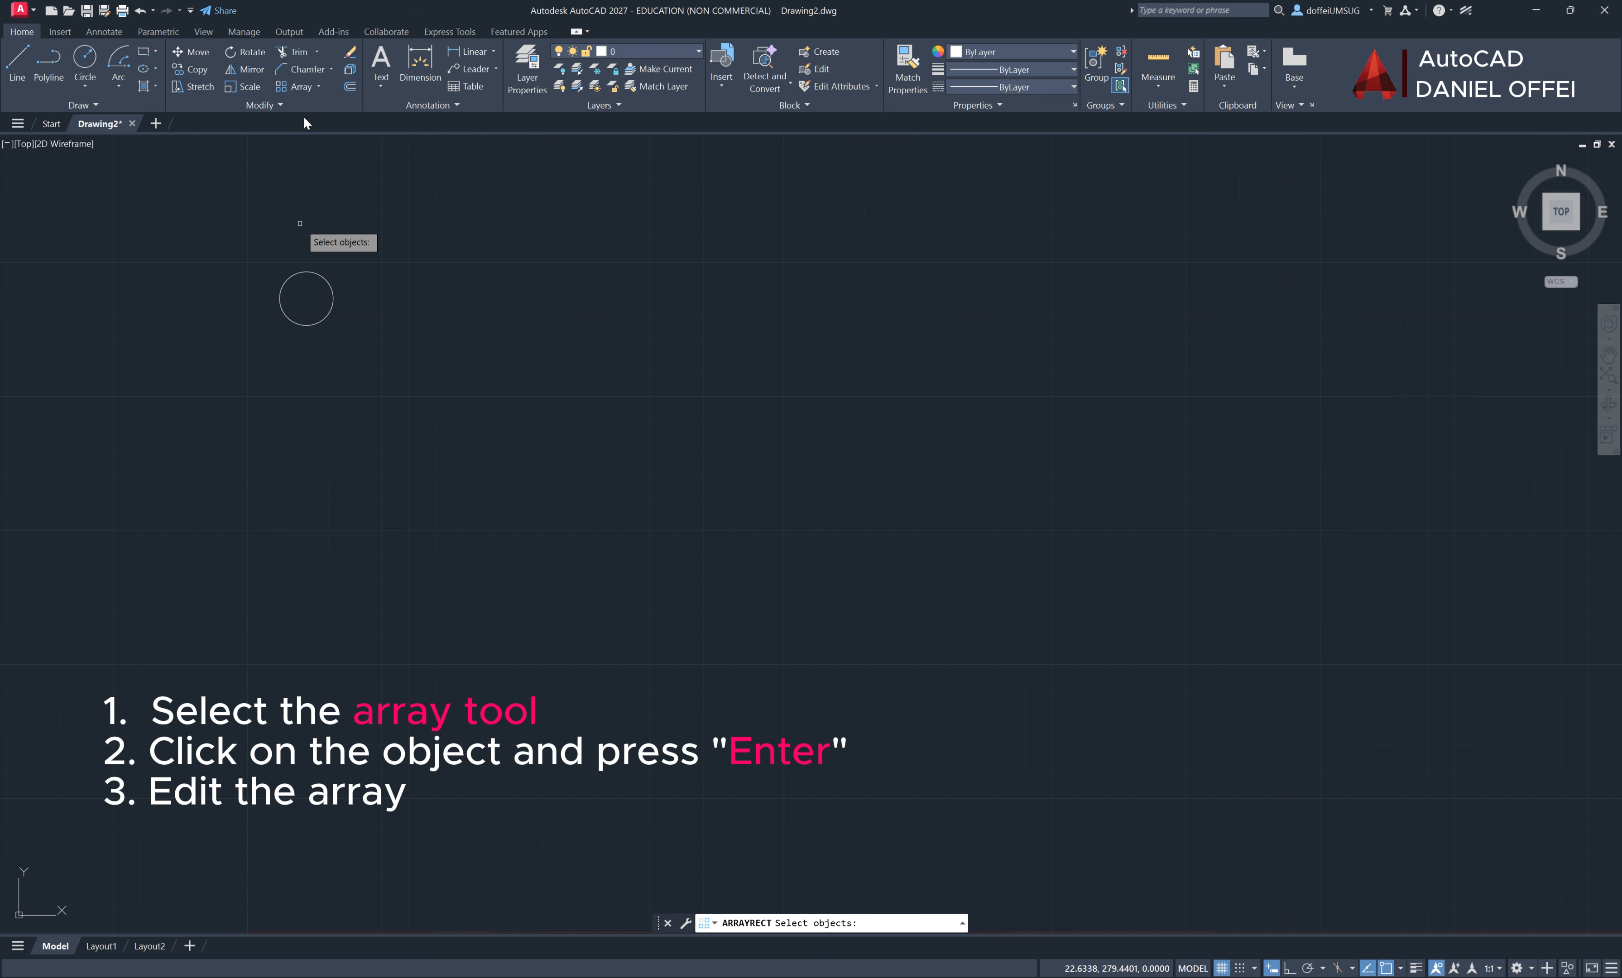
{"action": "left_click", "coordinate": [297, 88]}
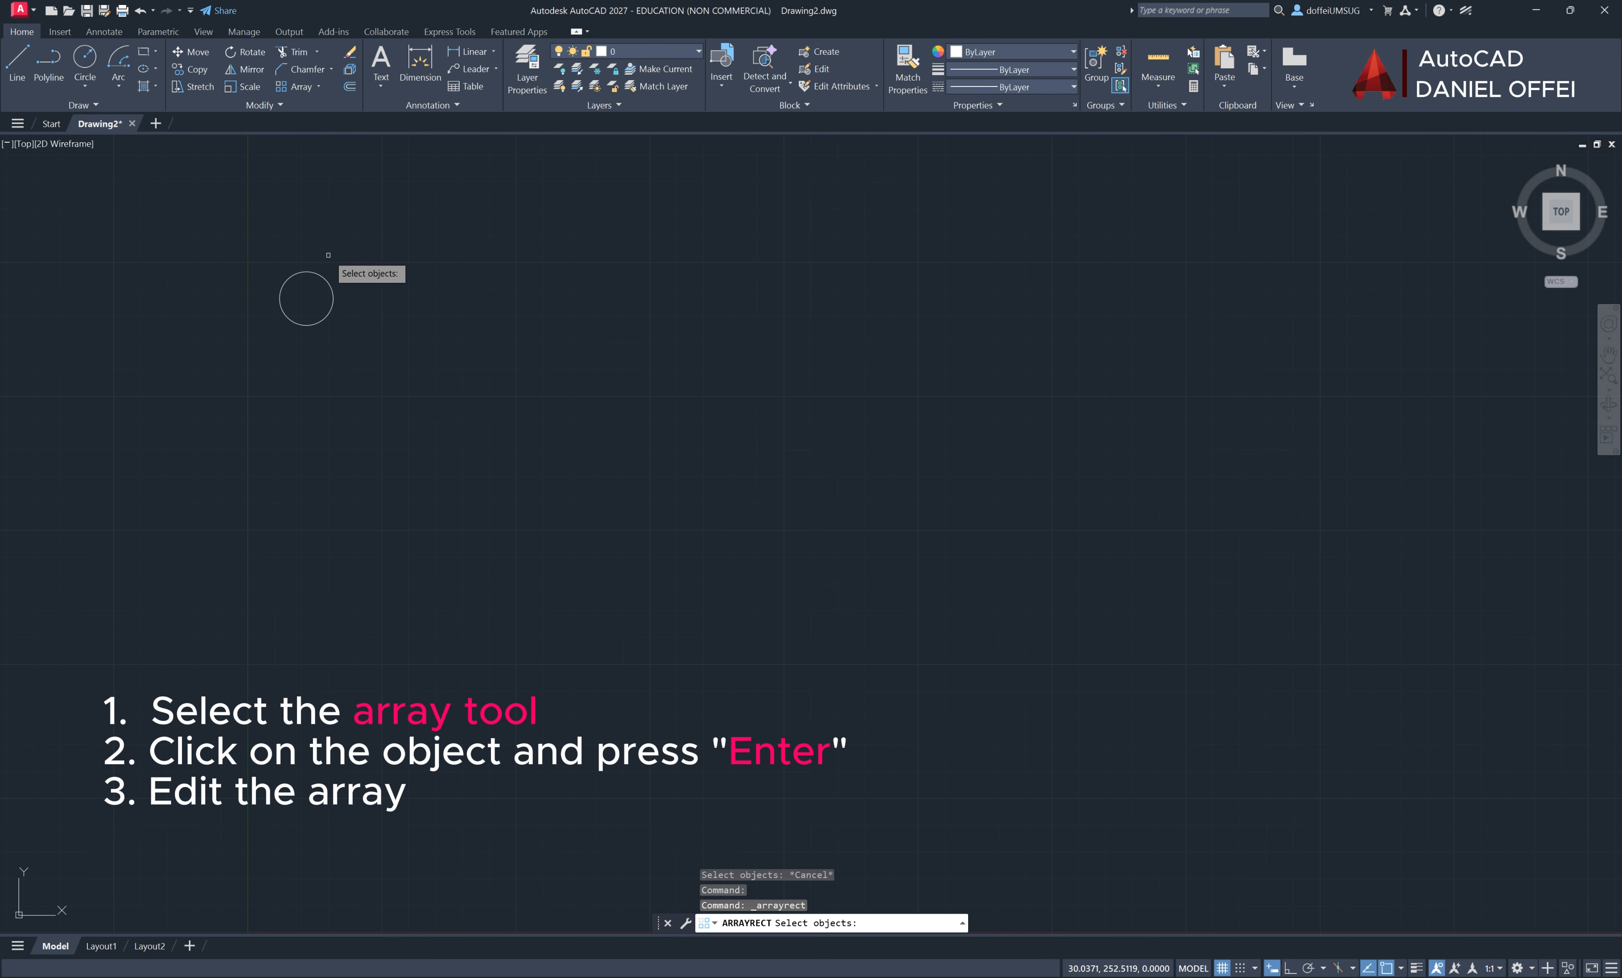
{"action": "left_click", "coordinate": [333, 295]}
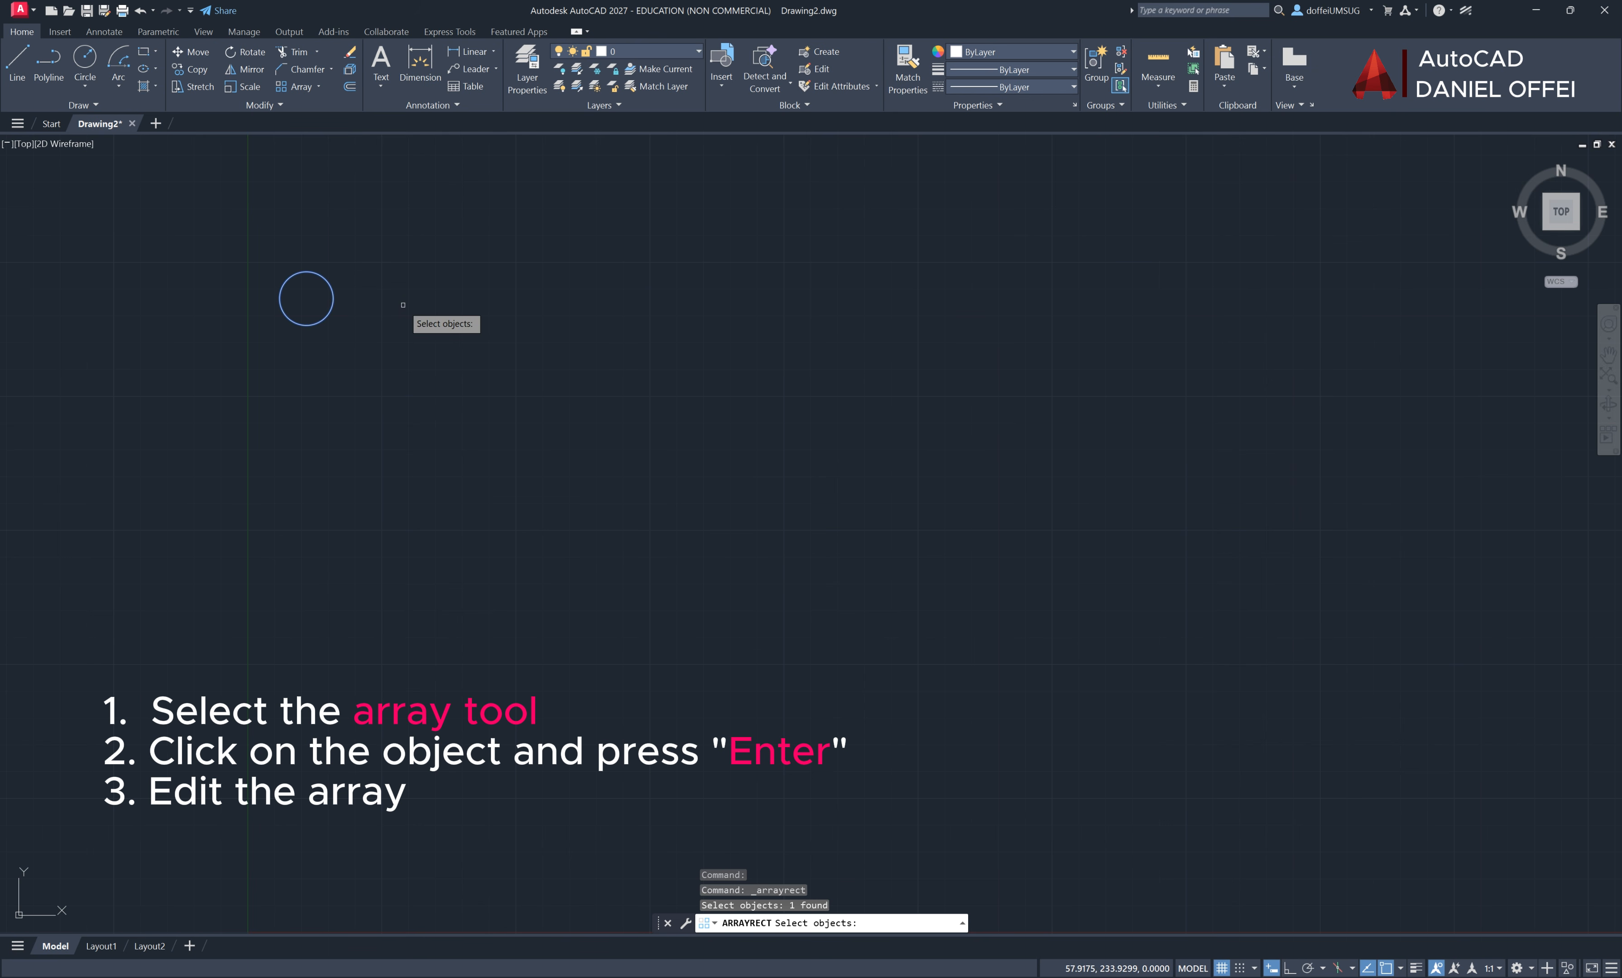
{"action": "key", "text": "Return"}
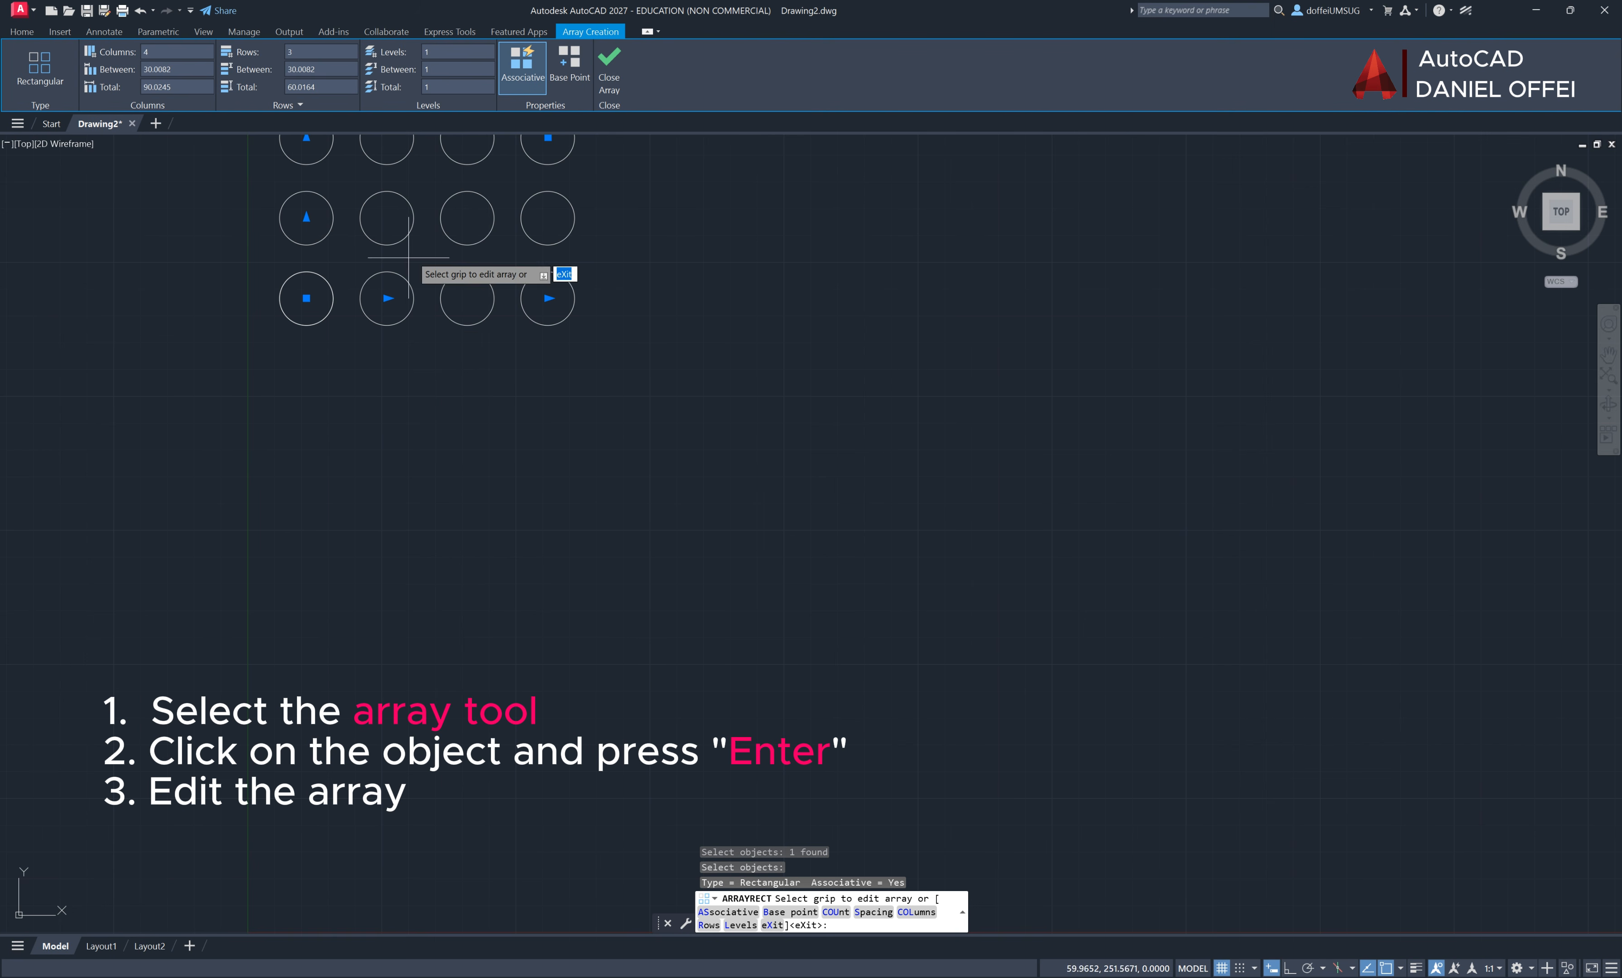
Set the array's spacing between columns to 50 and between rows to 20
{"action": "middle_click_drag", "start_coordinate": [424, 246], "coordinate": [436, 438]}
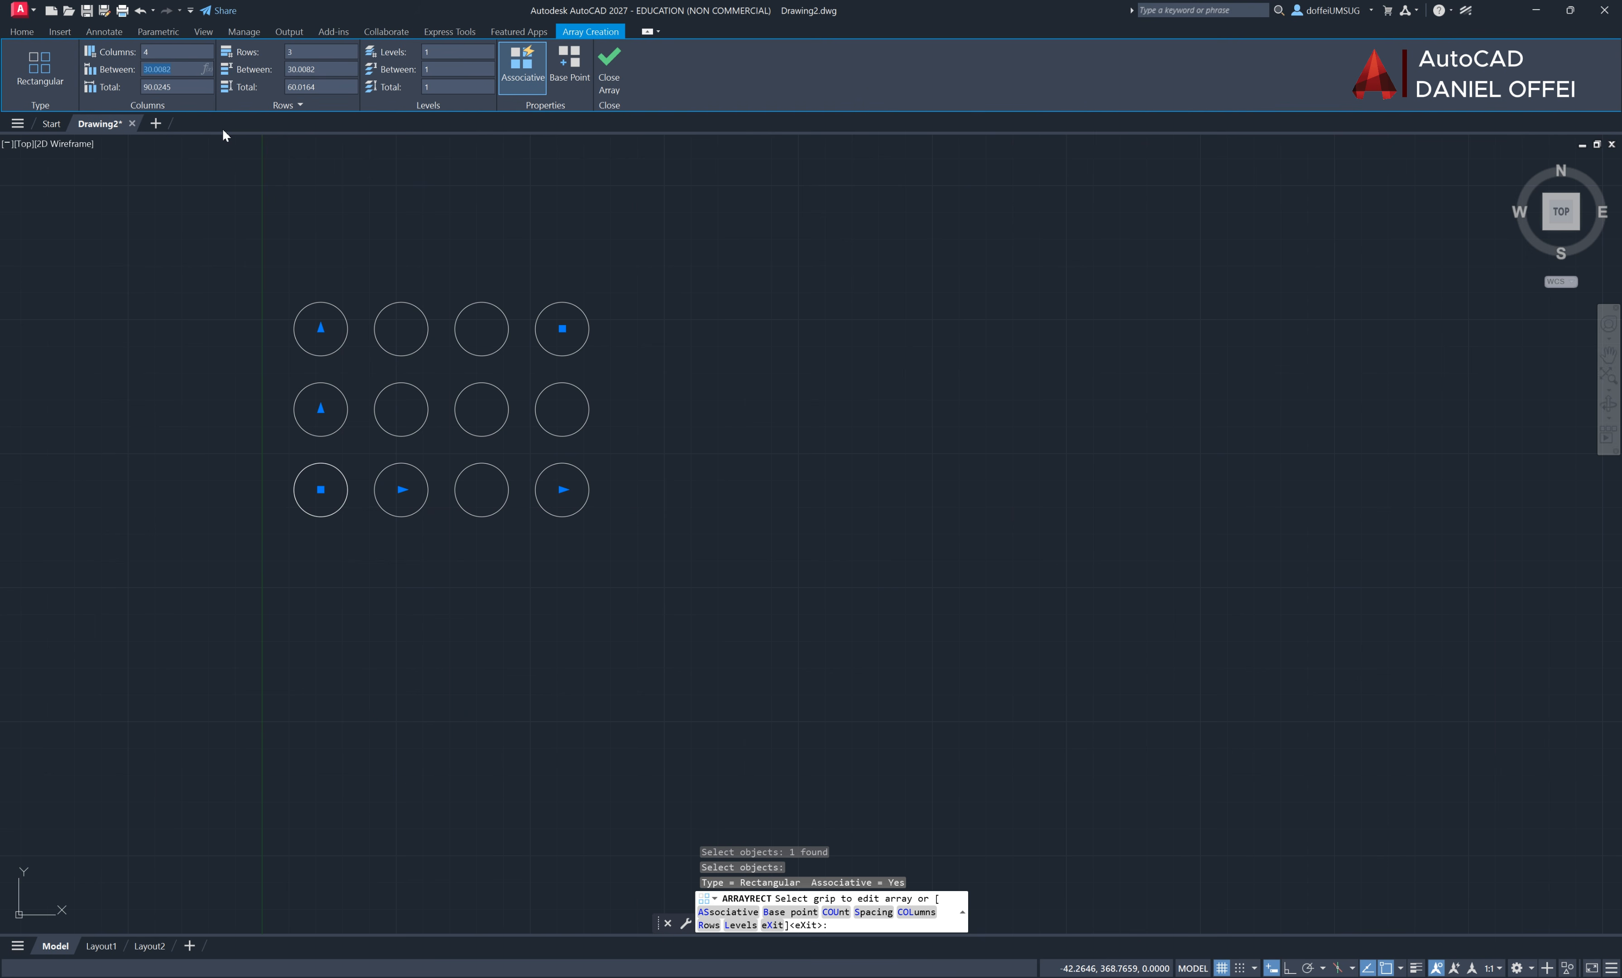
{"action": "type", "text": "50"}
{"action": "key", "text": "Return"}
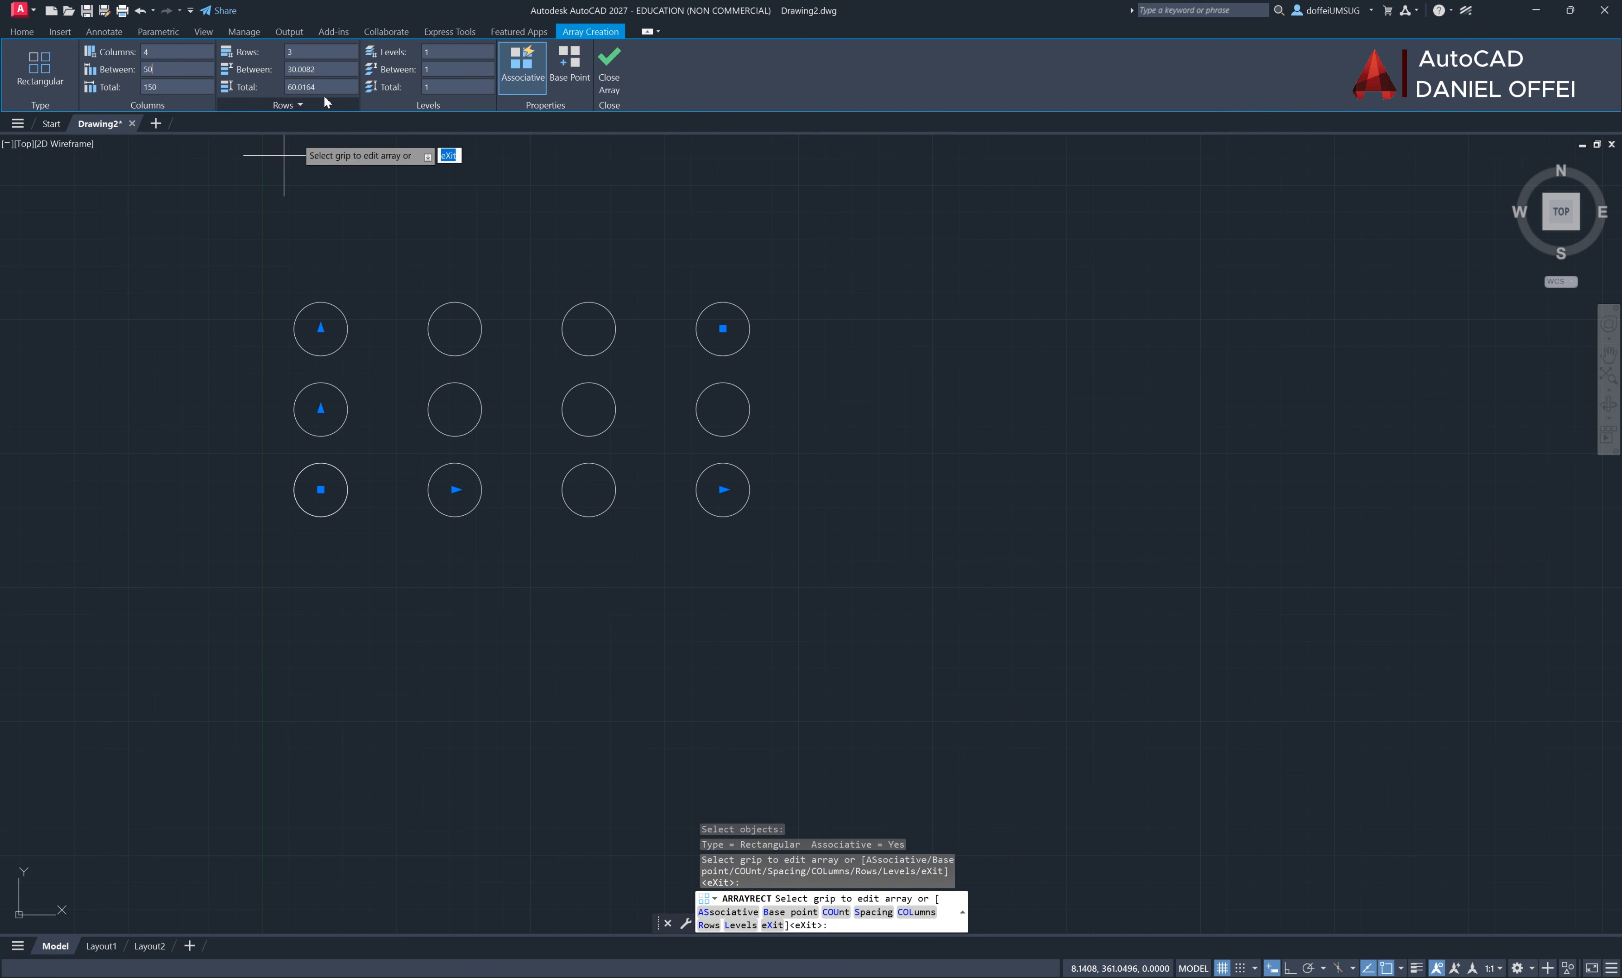
{"action": "left_click_drag", "start_coordinate": [279, 68], "coordinate": [280, 70]}
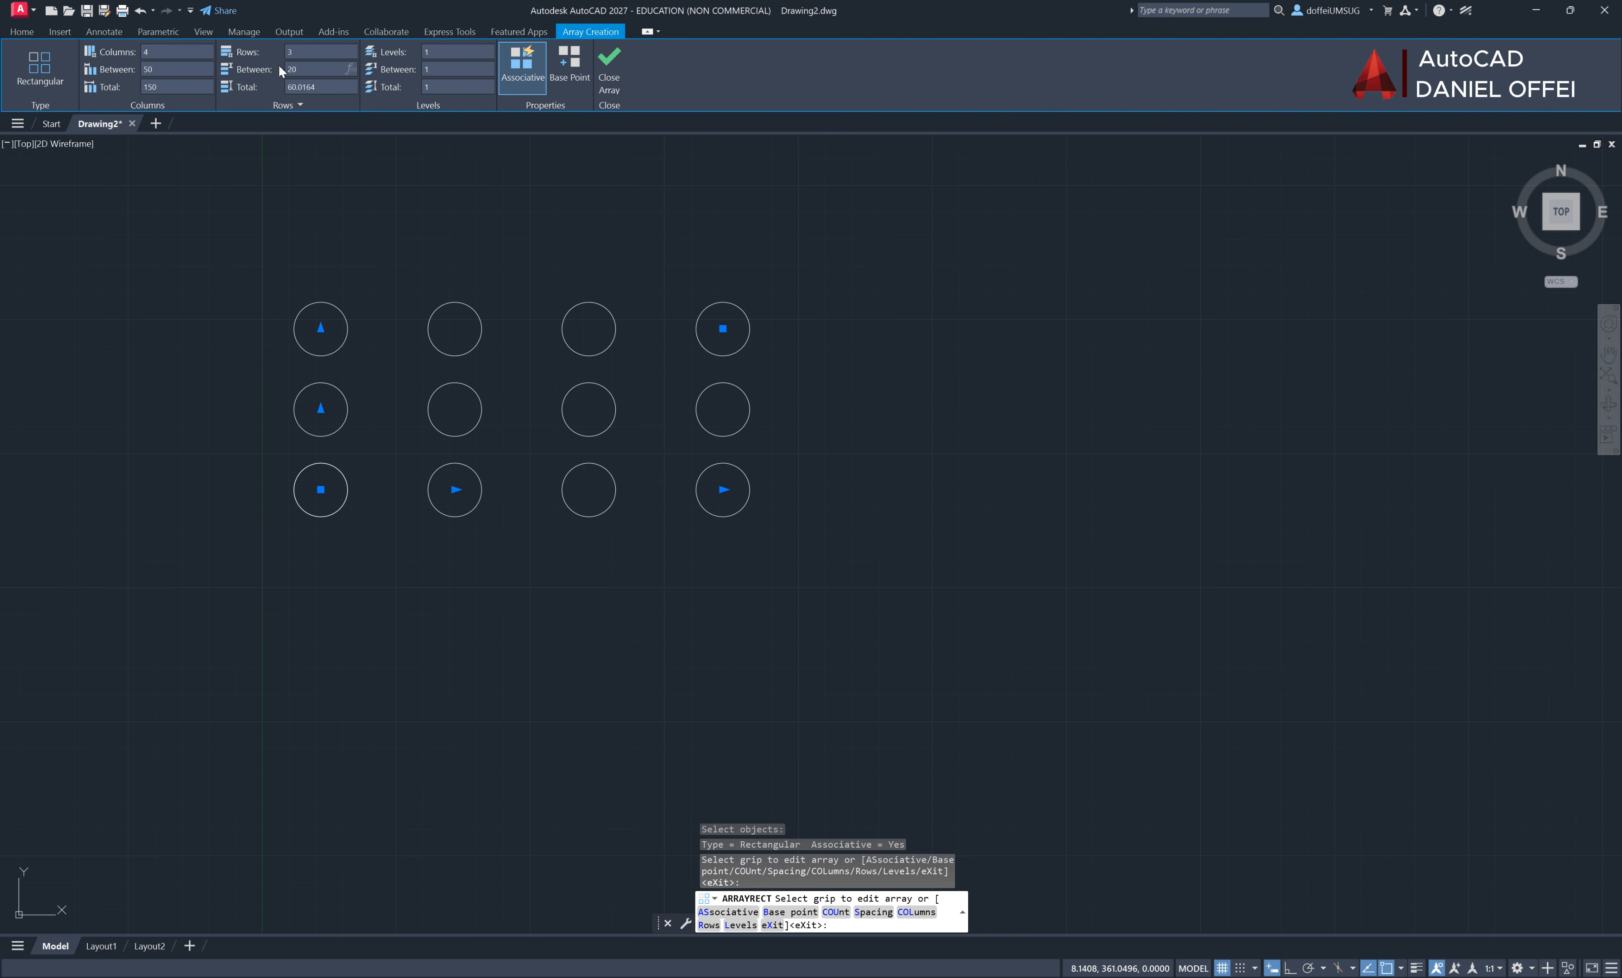
{"action": "key", "text": "Return"}
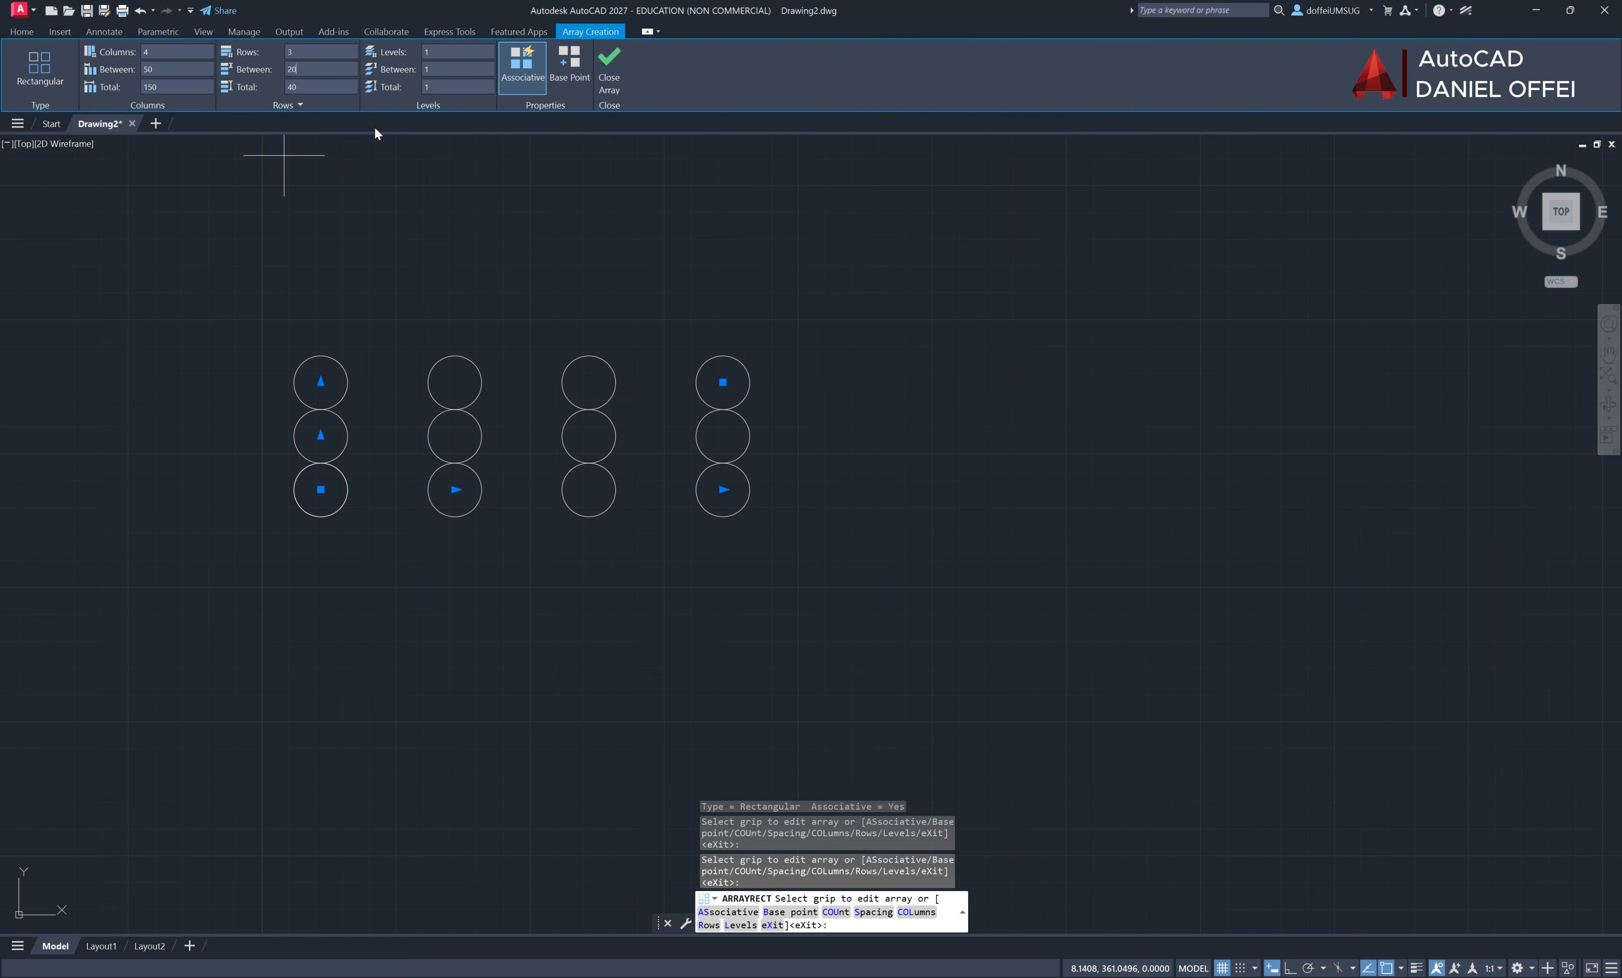
Widen the array's column spacing to about 54.8 by its column grip and finish the array
{"action": "left_click", "coordinate": [321, 435]}
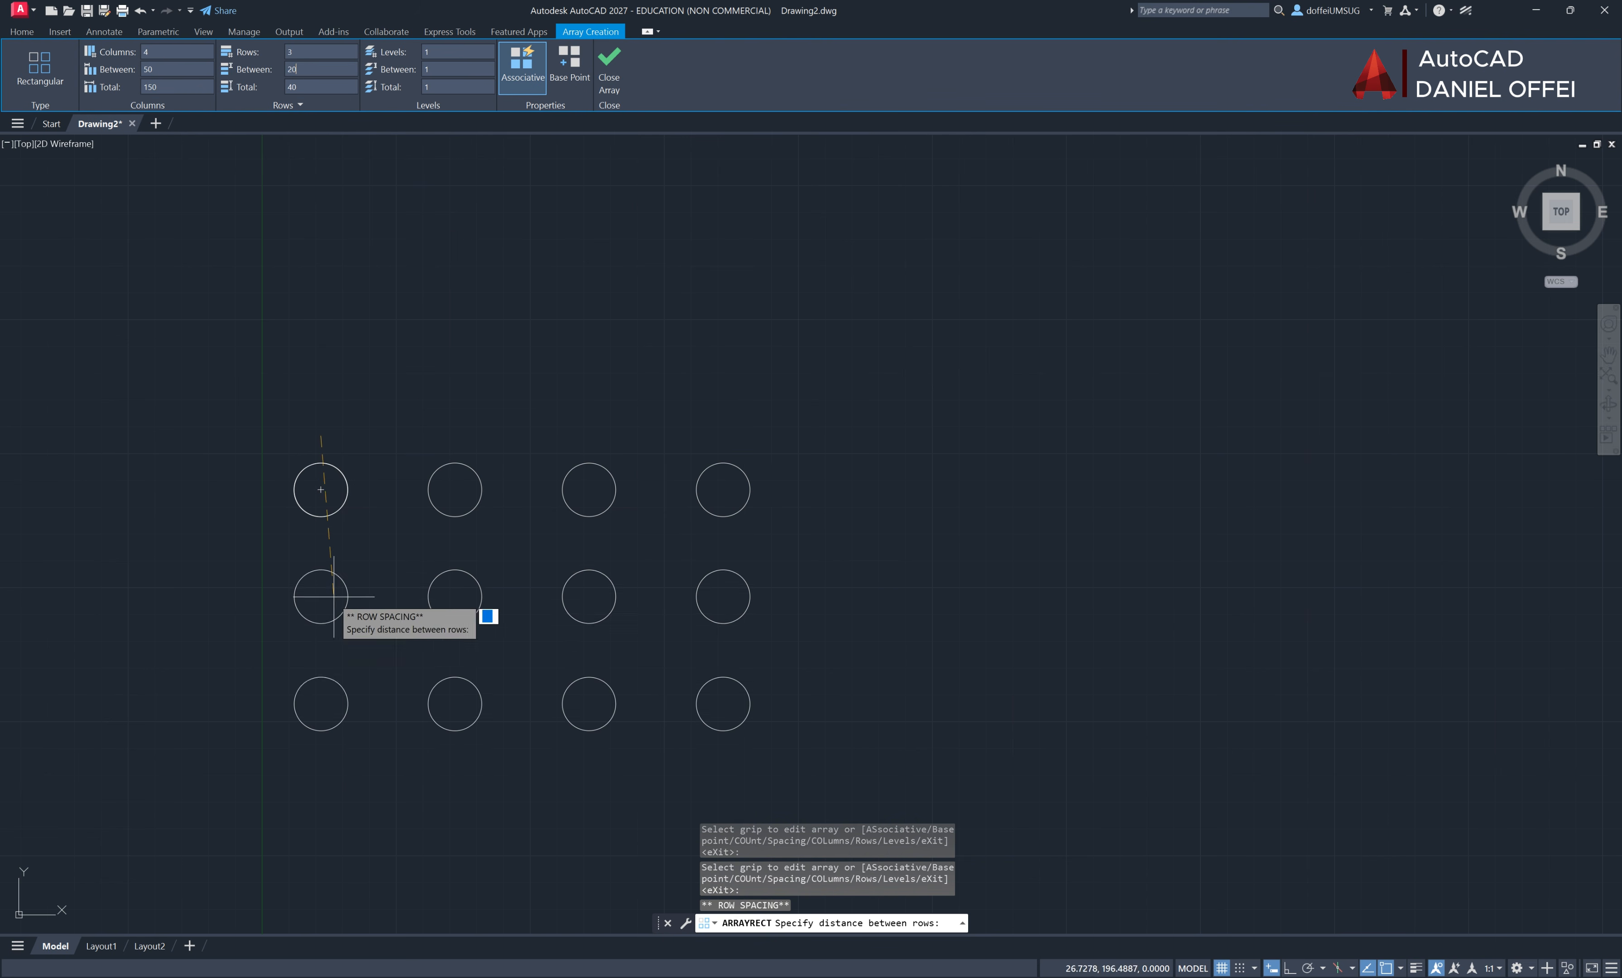
{"action": "key", "text": "Escape"}
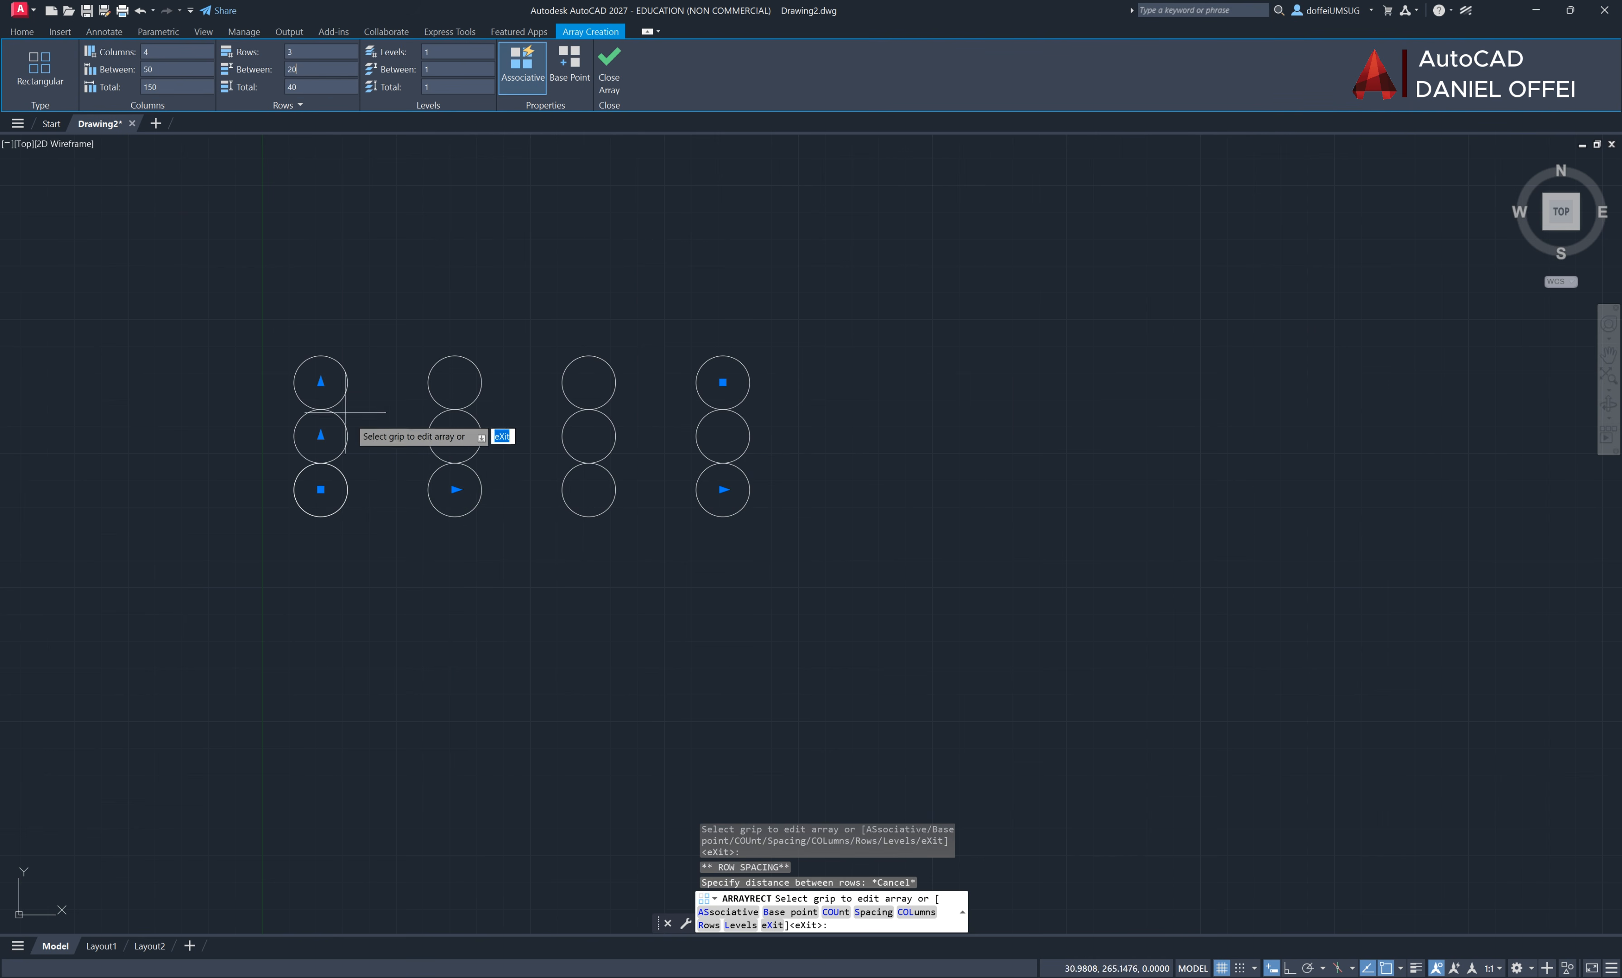
{"action": "left_click", "coordinate": [454, 490]}
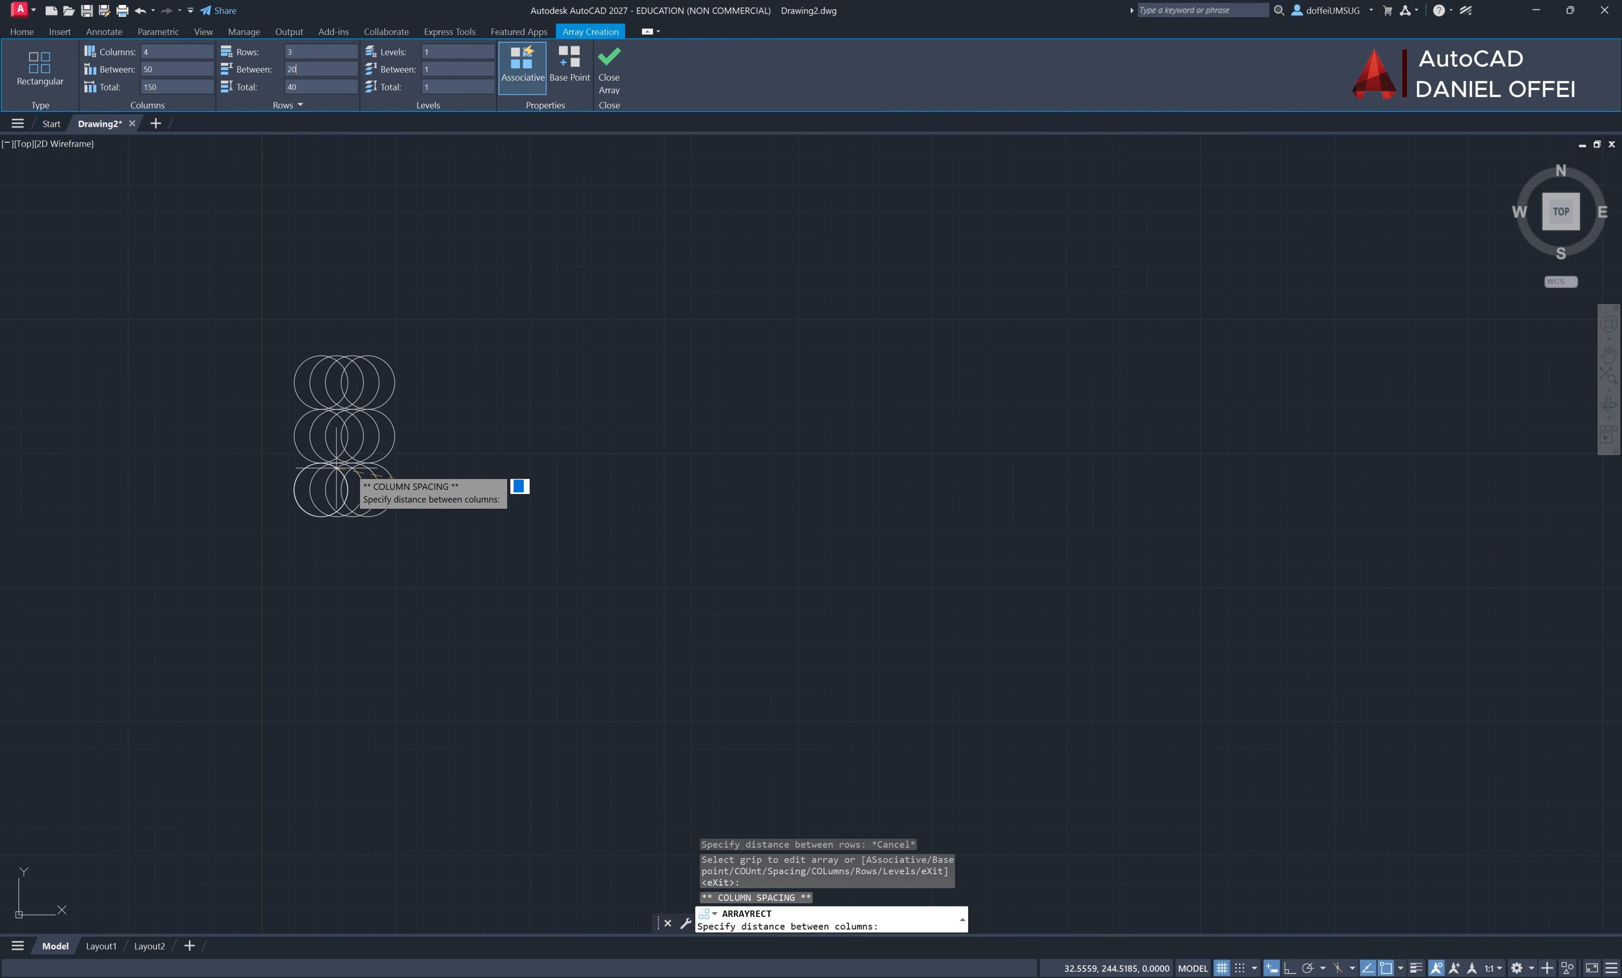
{"action": "left_click", "coordinate": [468, 471]}
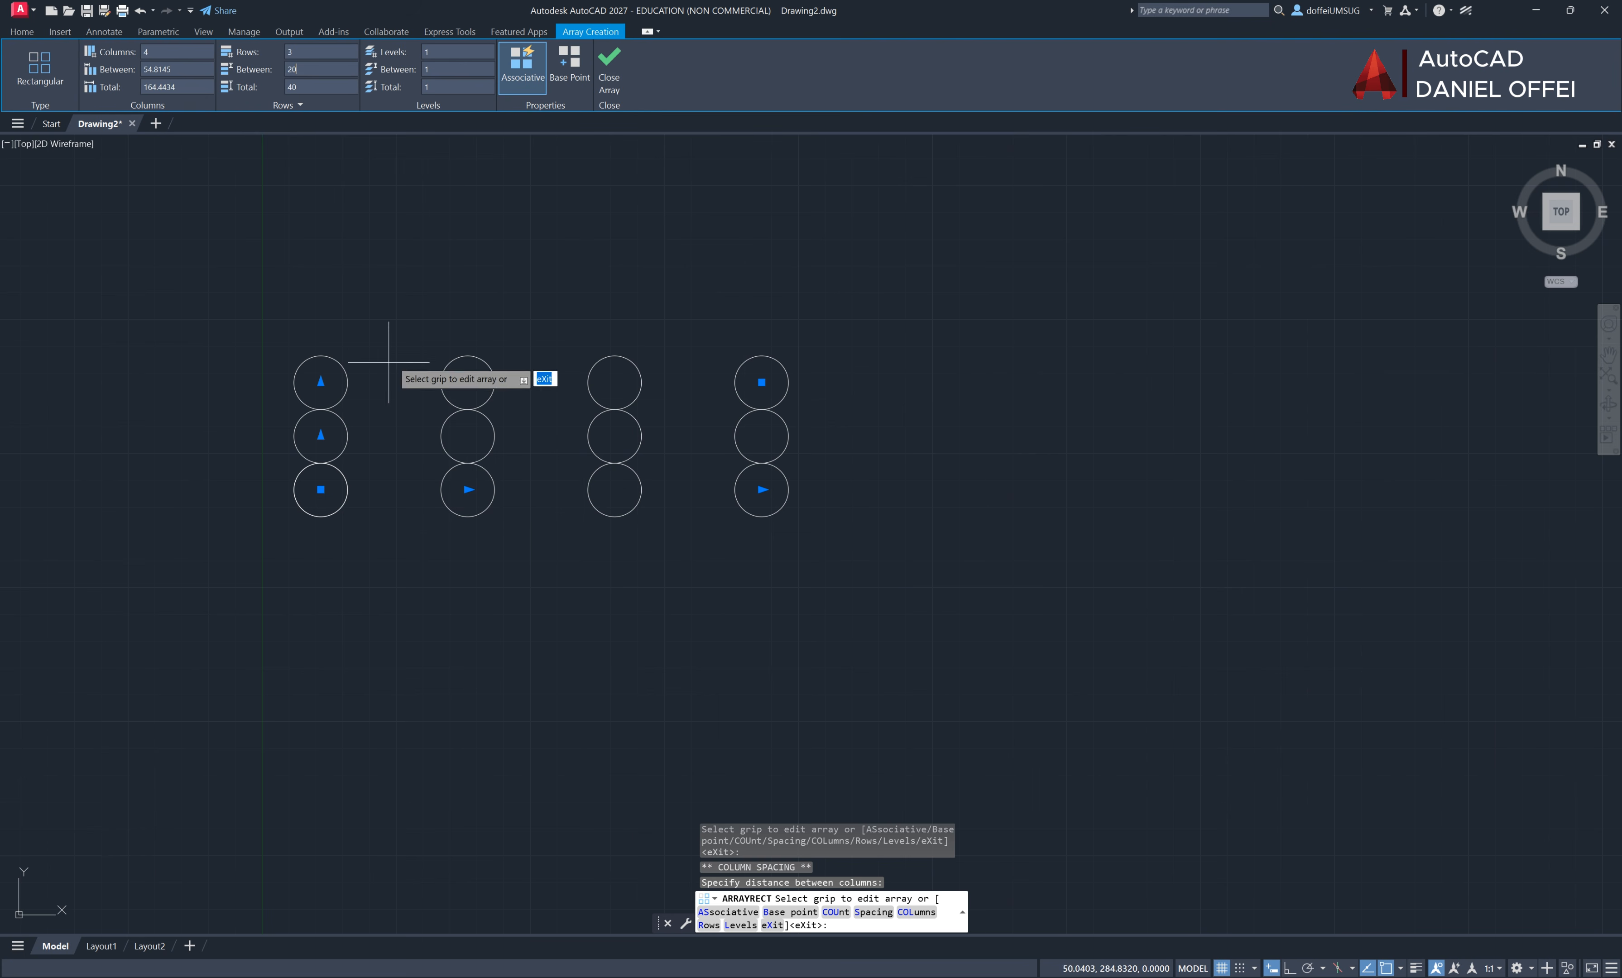
{"action": "left_click", "coordinate": [614, 87]}
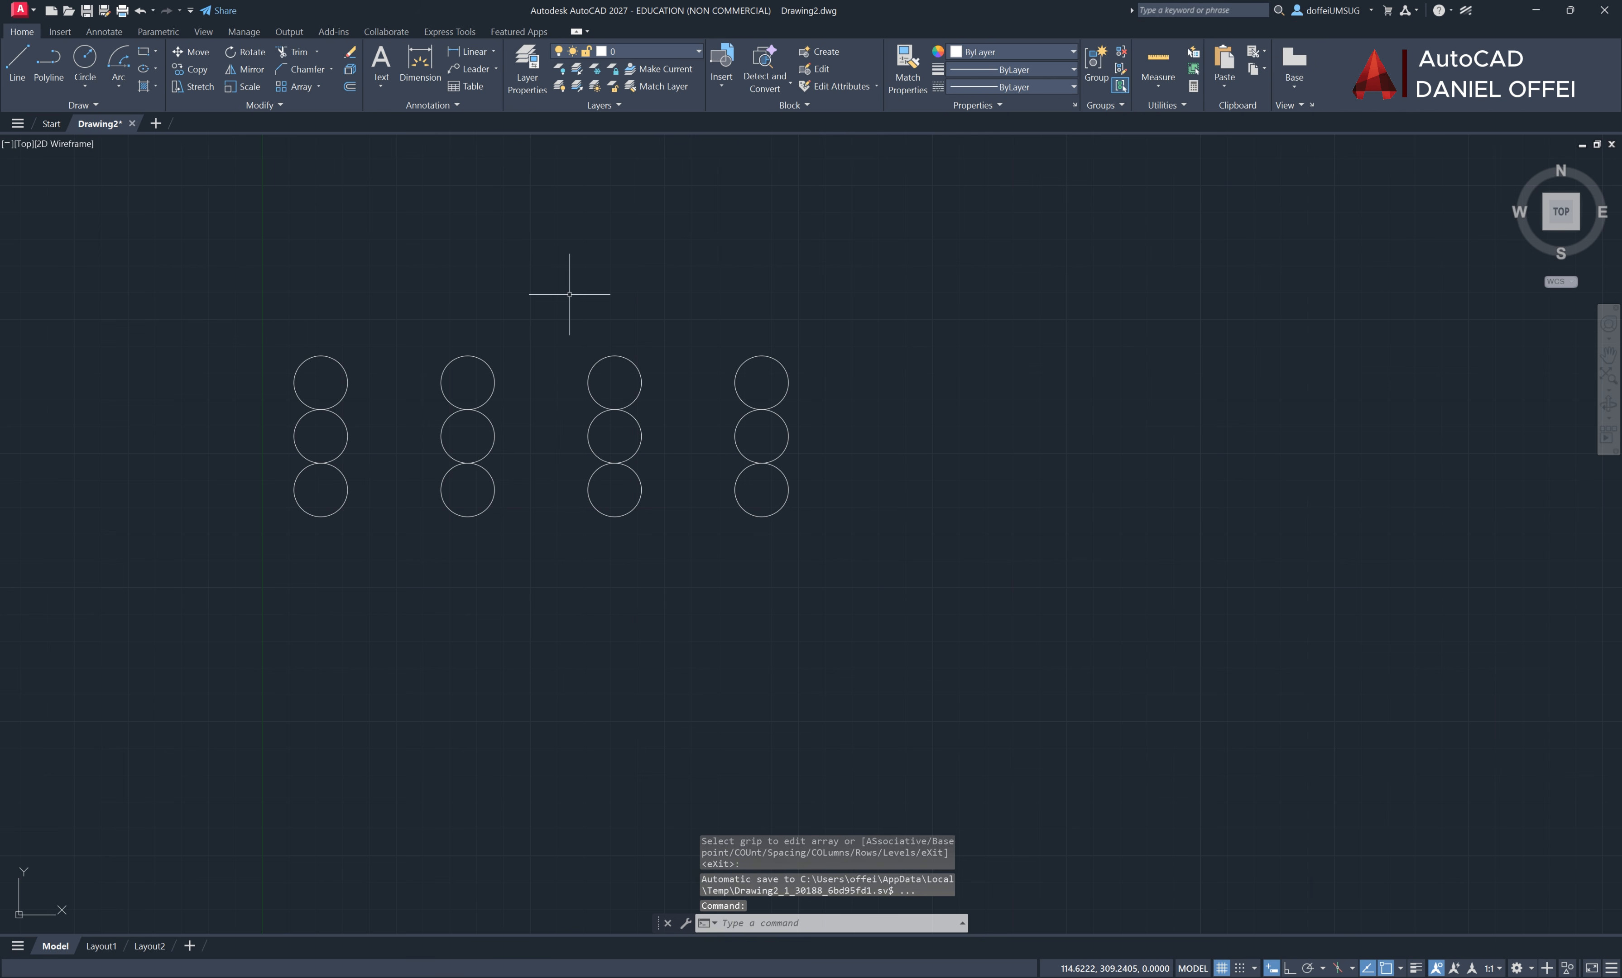
Erase the rectangular array of circles from the drawing
{"action": "left_click", "coordinate": [903, 274]}
{"action": "left_click", "coordinate": [301, 584]}
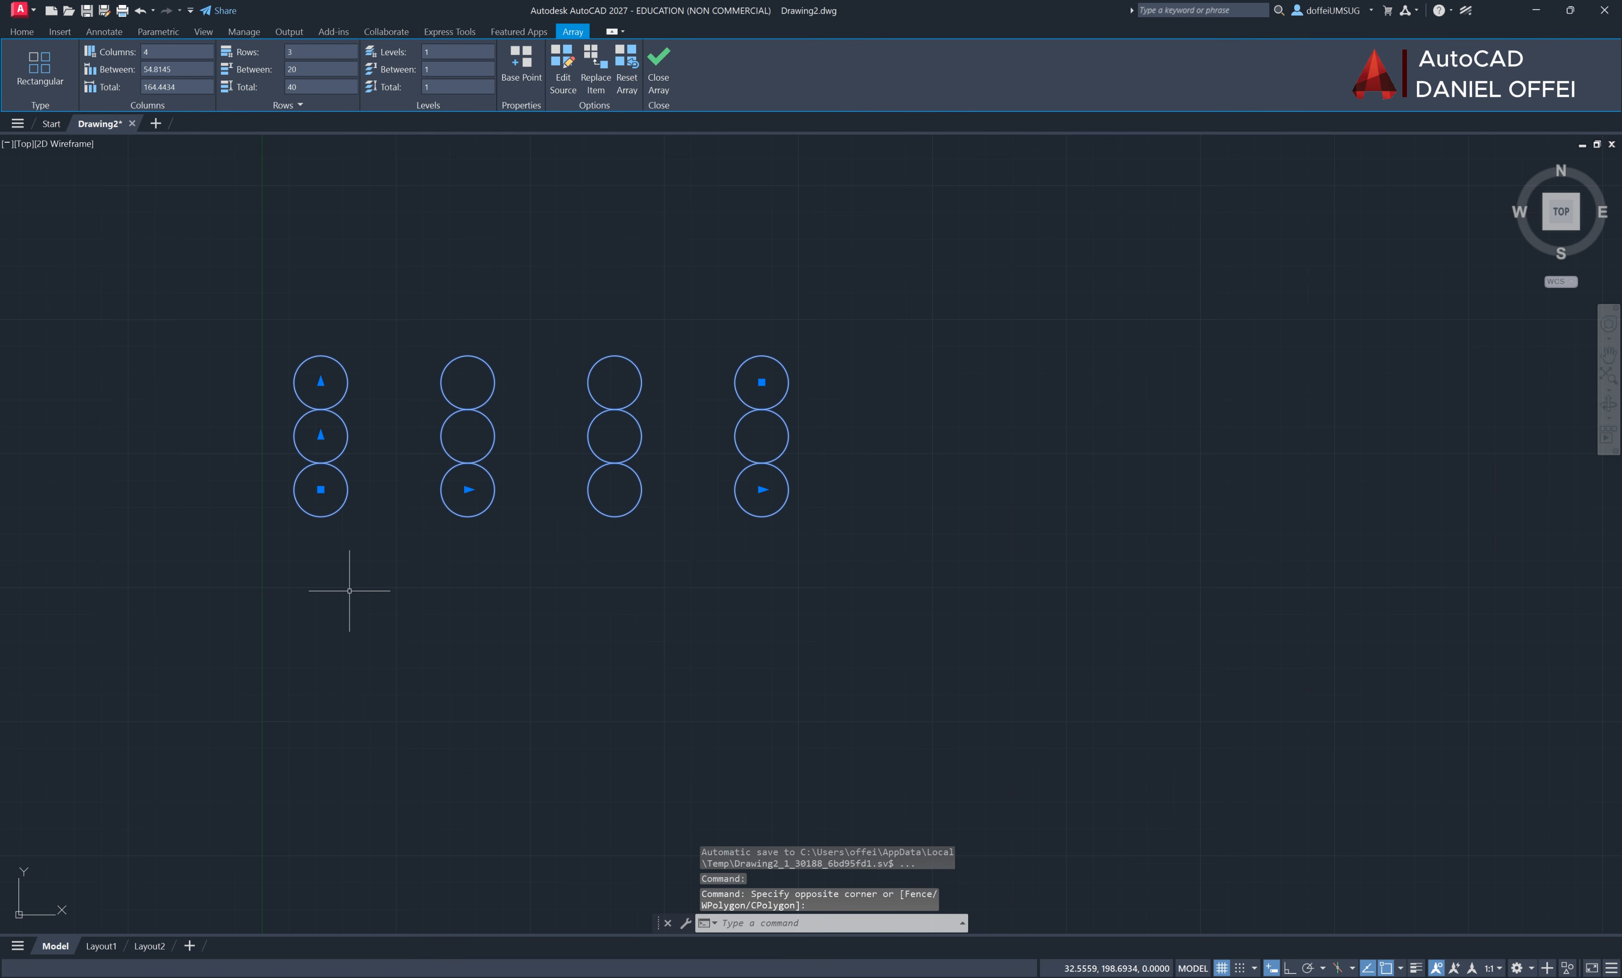
{"action": "key", "text": "Delete"}
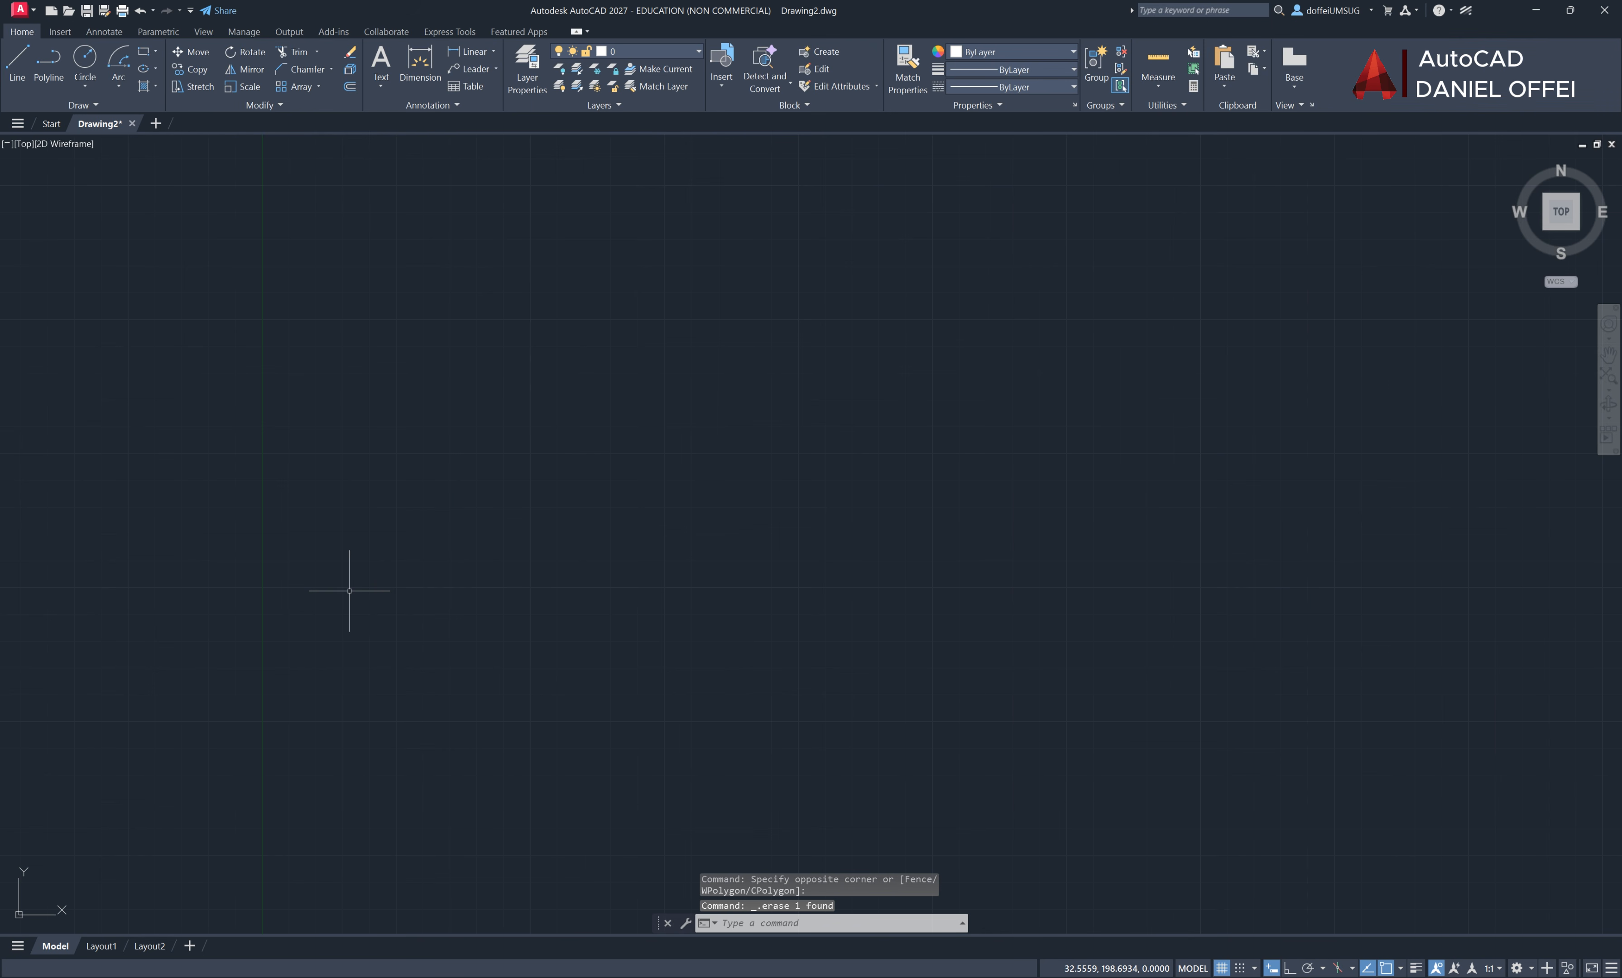
{"action": "type", "text": "z"}
{"action": "key", "text": "Return"}
{"action": "type", "text": "a"}
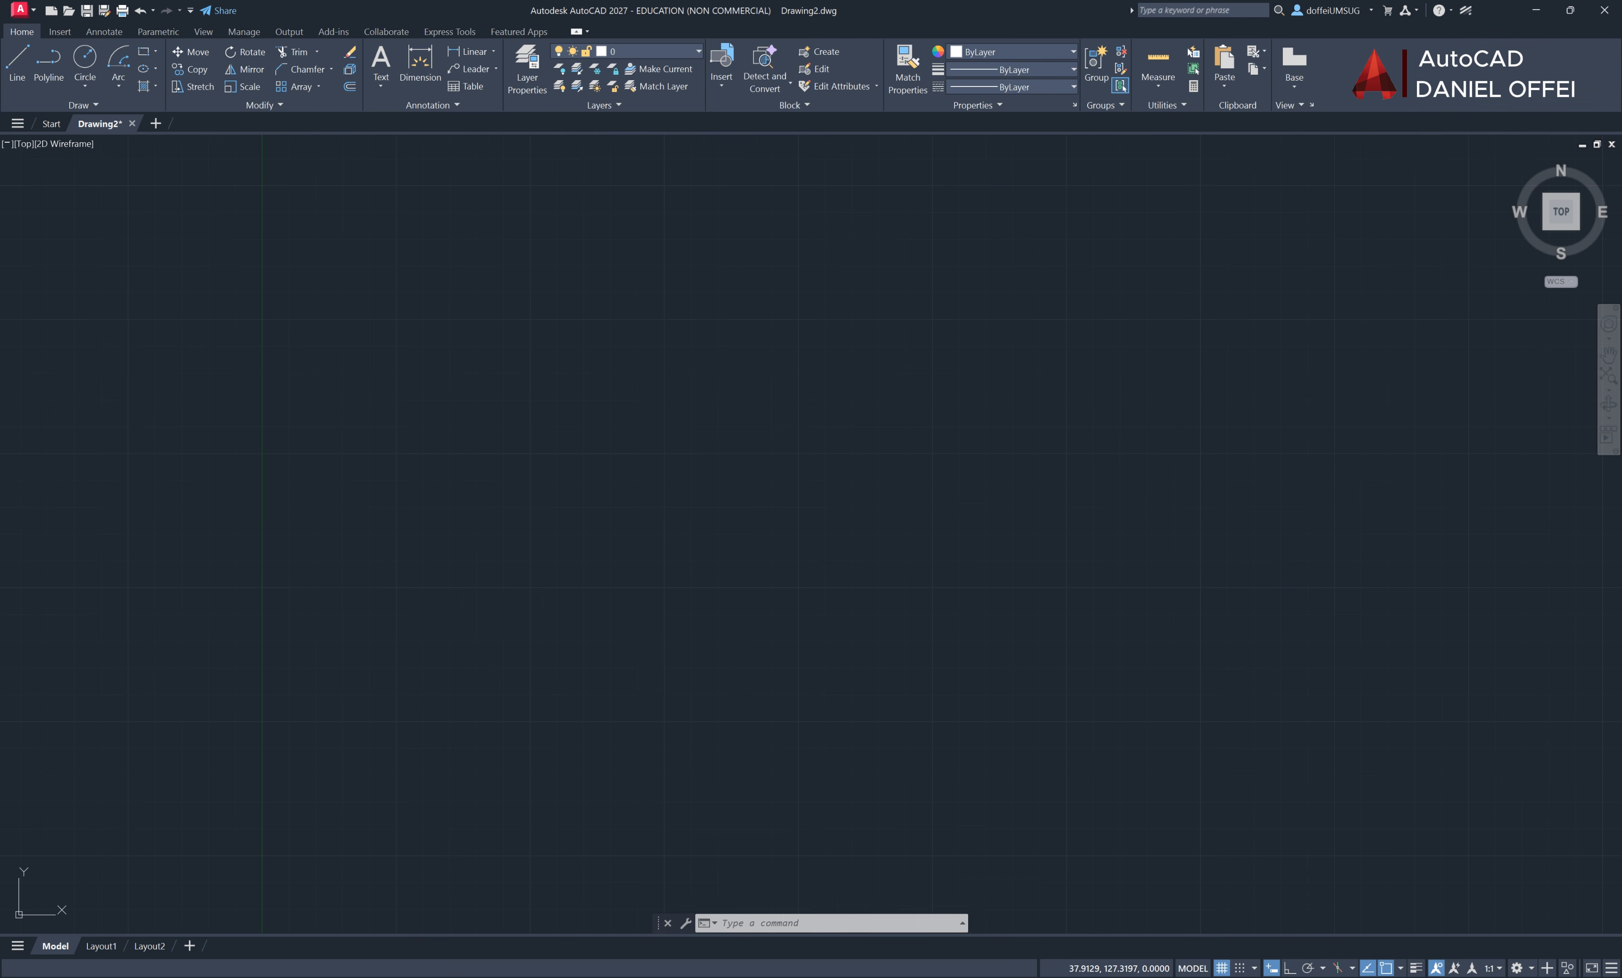
{"action": "key", "text": "Return"}
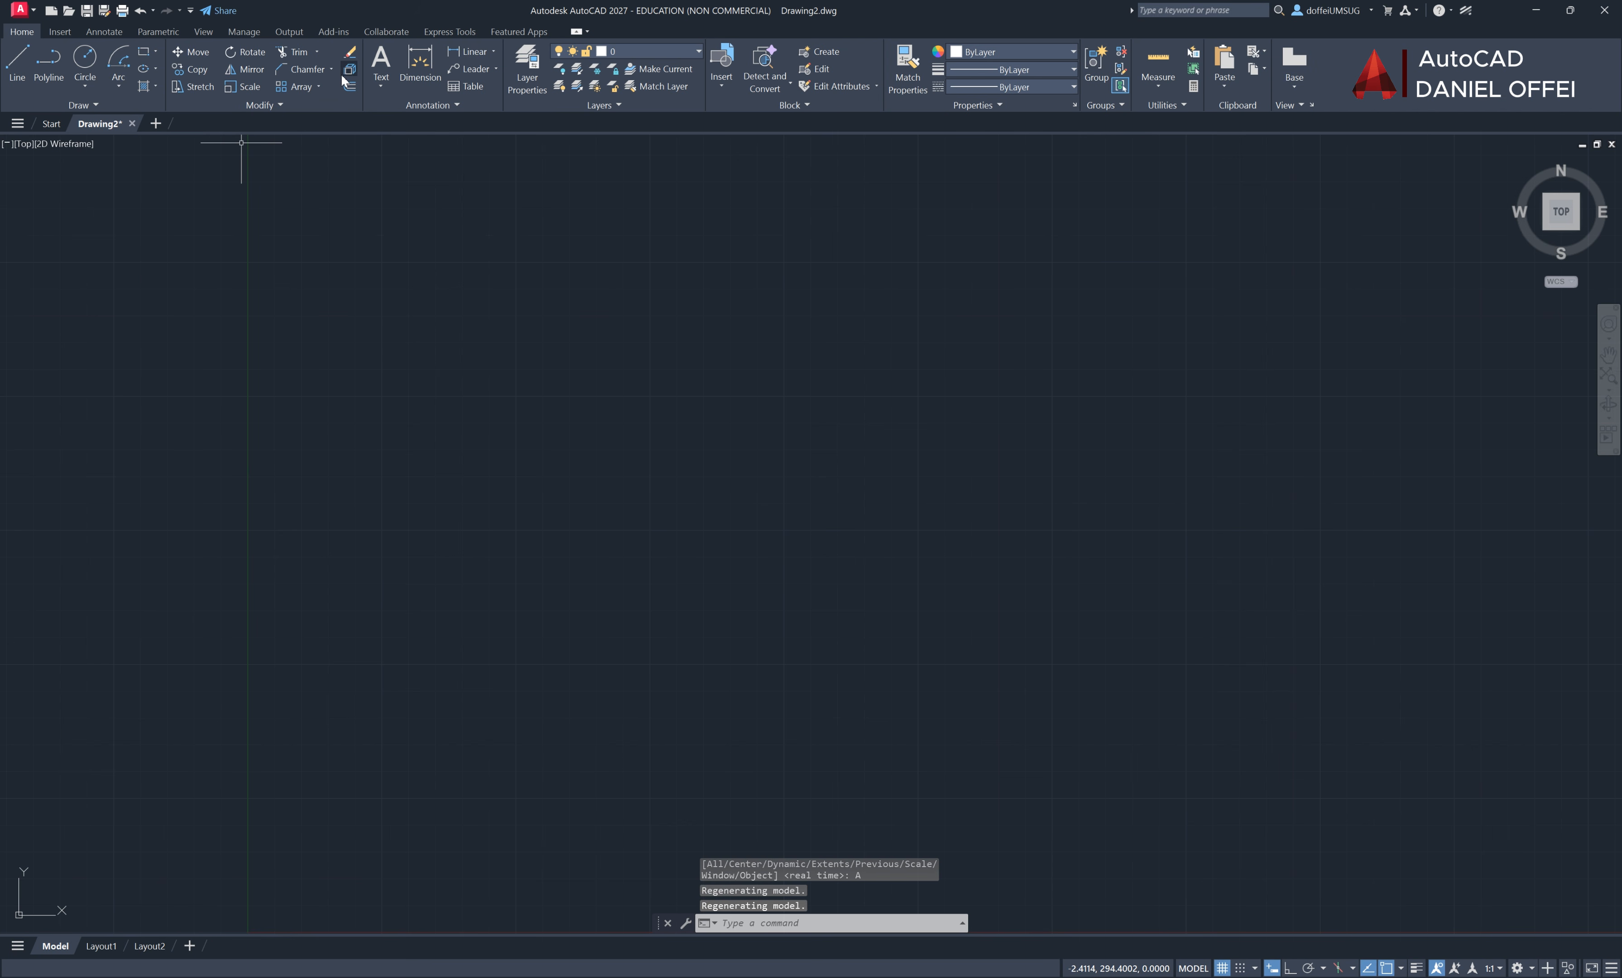
{"action": "left_click", "coordinate": [317, 85]}
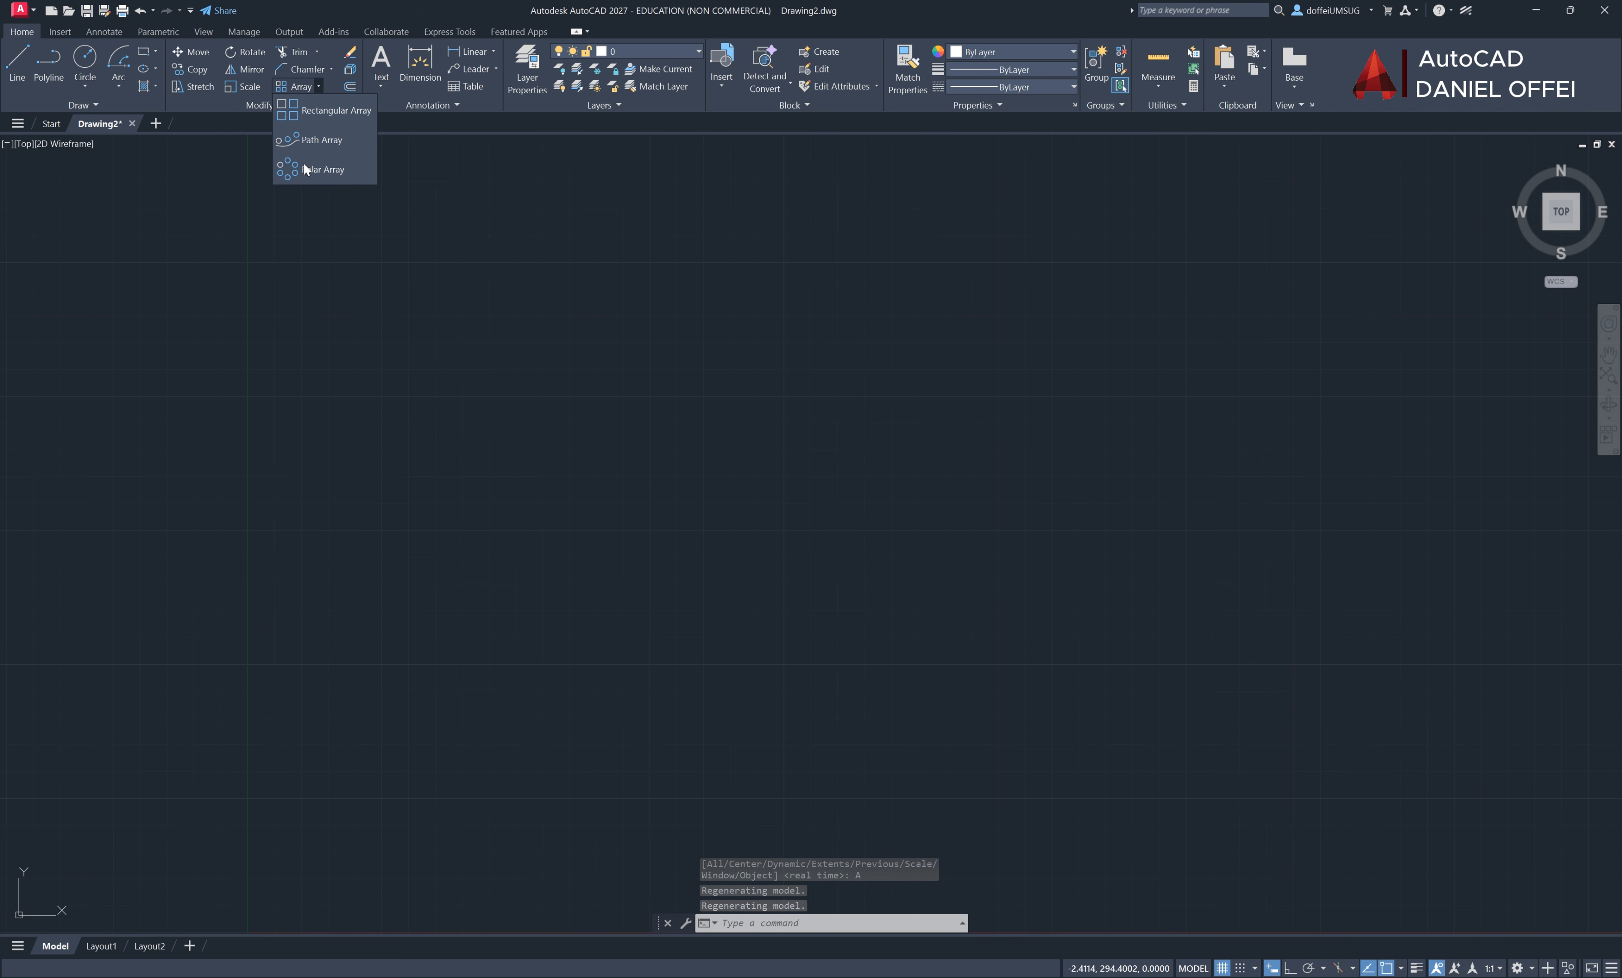
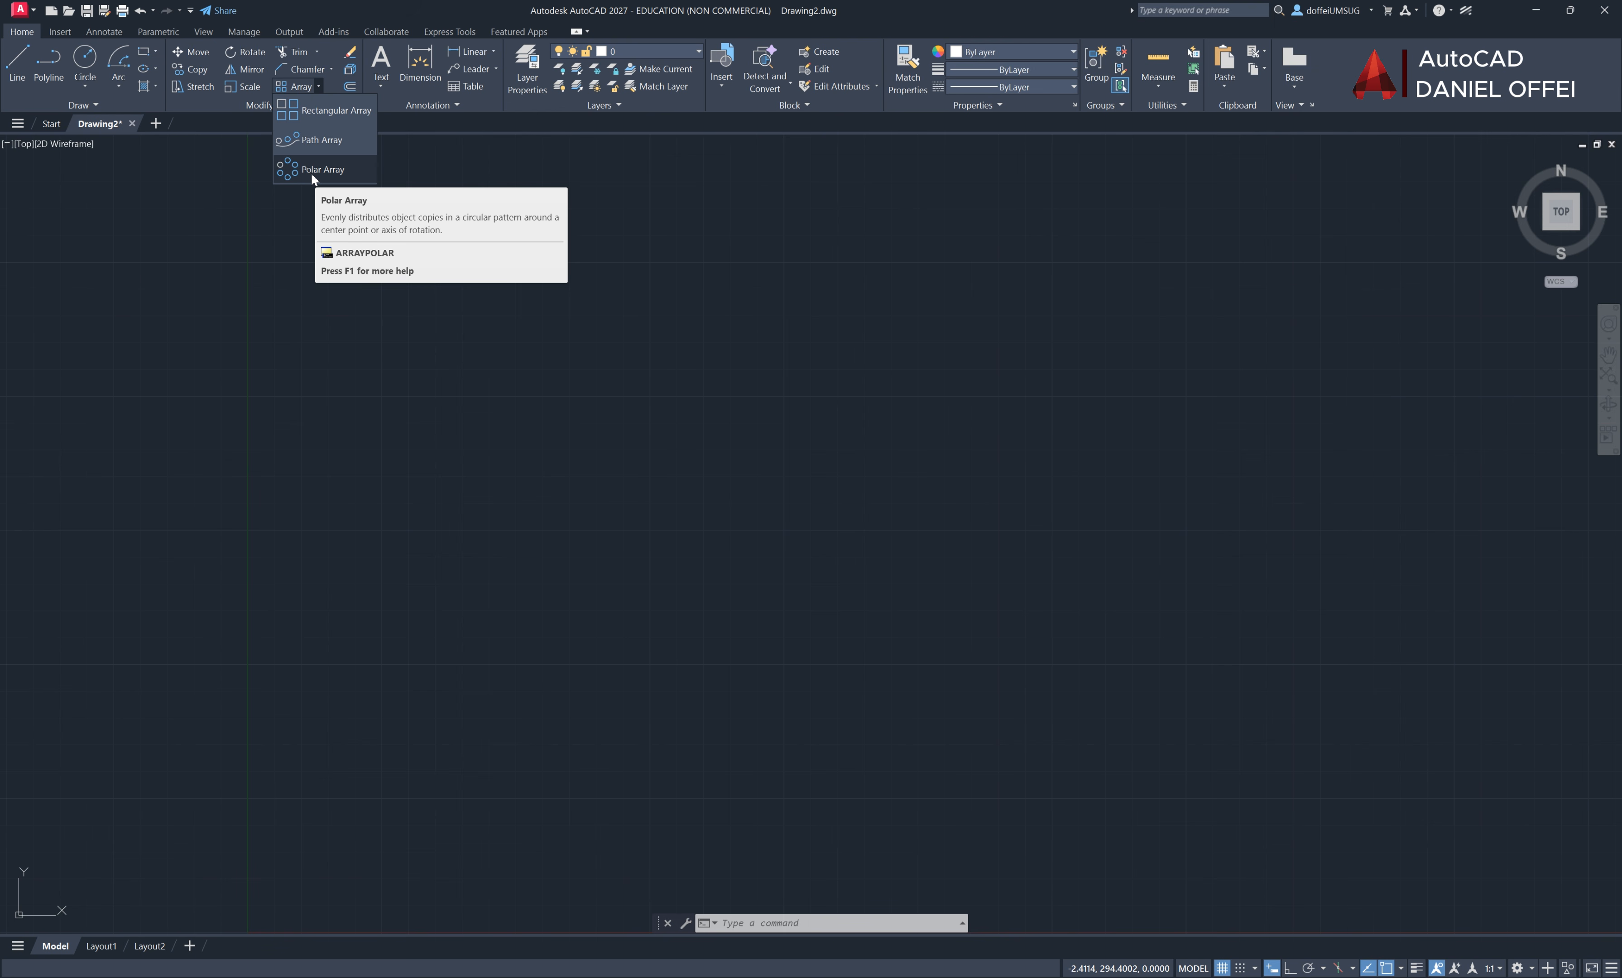
{"action": "left_click", "coordinate": [277, 207]}
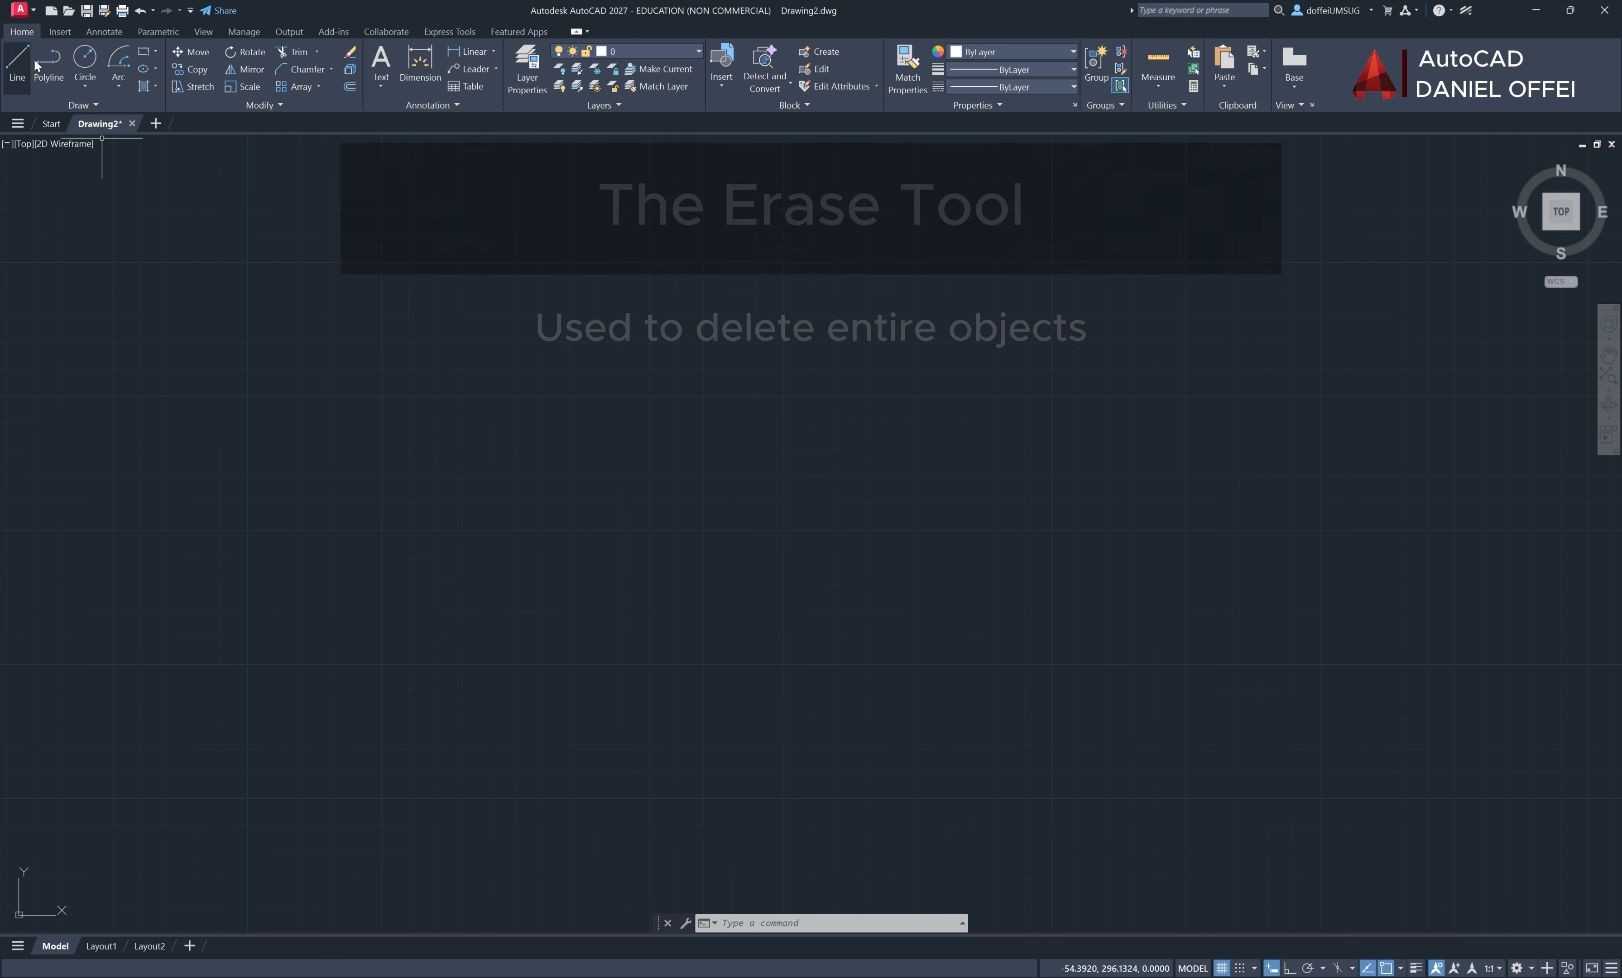
Draw a rectangle in the upper-left part of the empty drawing
{"action": "left_click", "coordinate": [137, 54]}
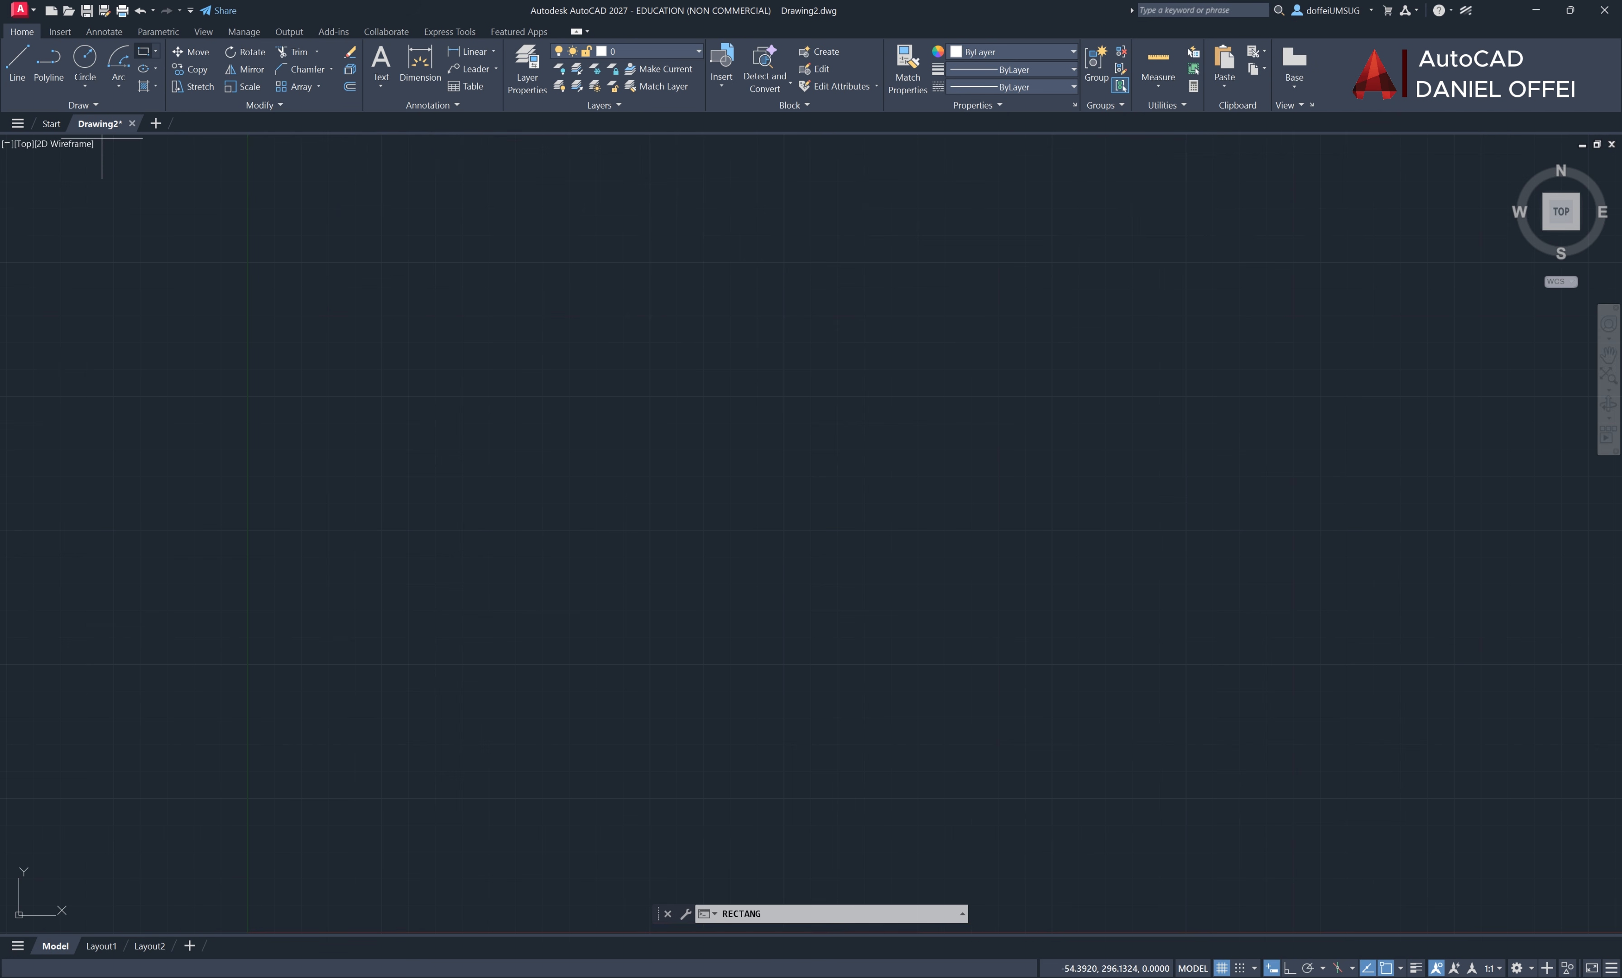
{"action": "left_click", "coordinate": [384, 308]}
{"action": "left_click", "coordinate": [750, 538]}
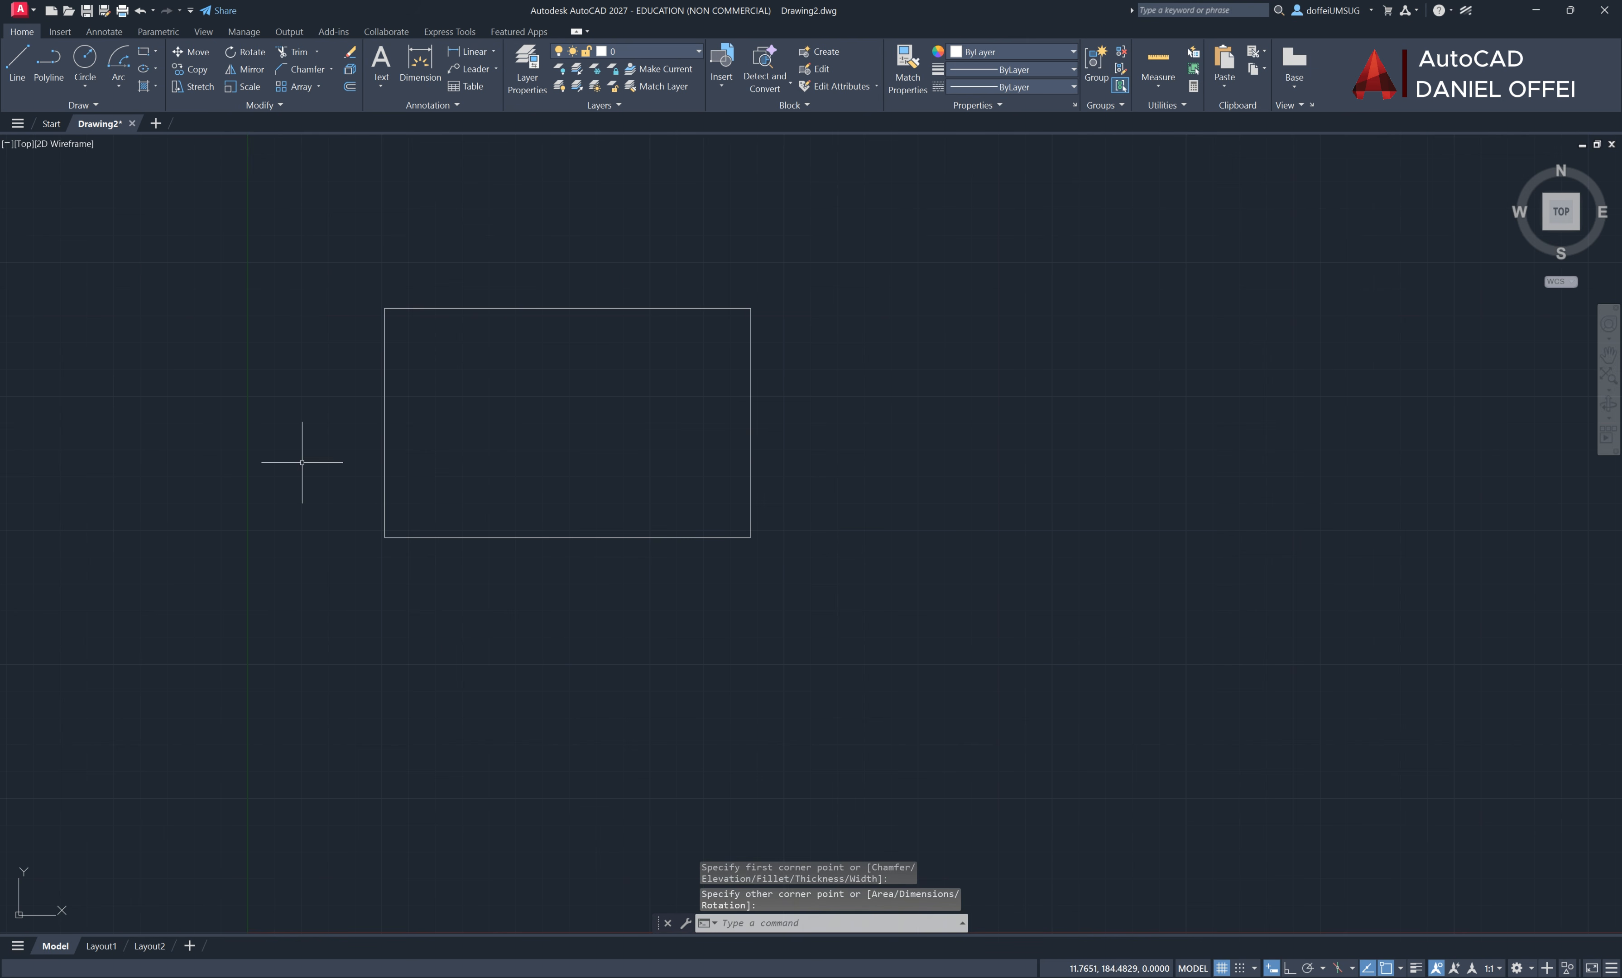
{"action": "left_click", "coordinate": [446, 306]}
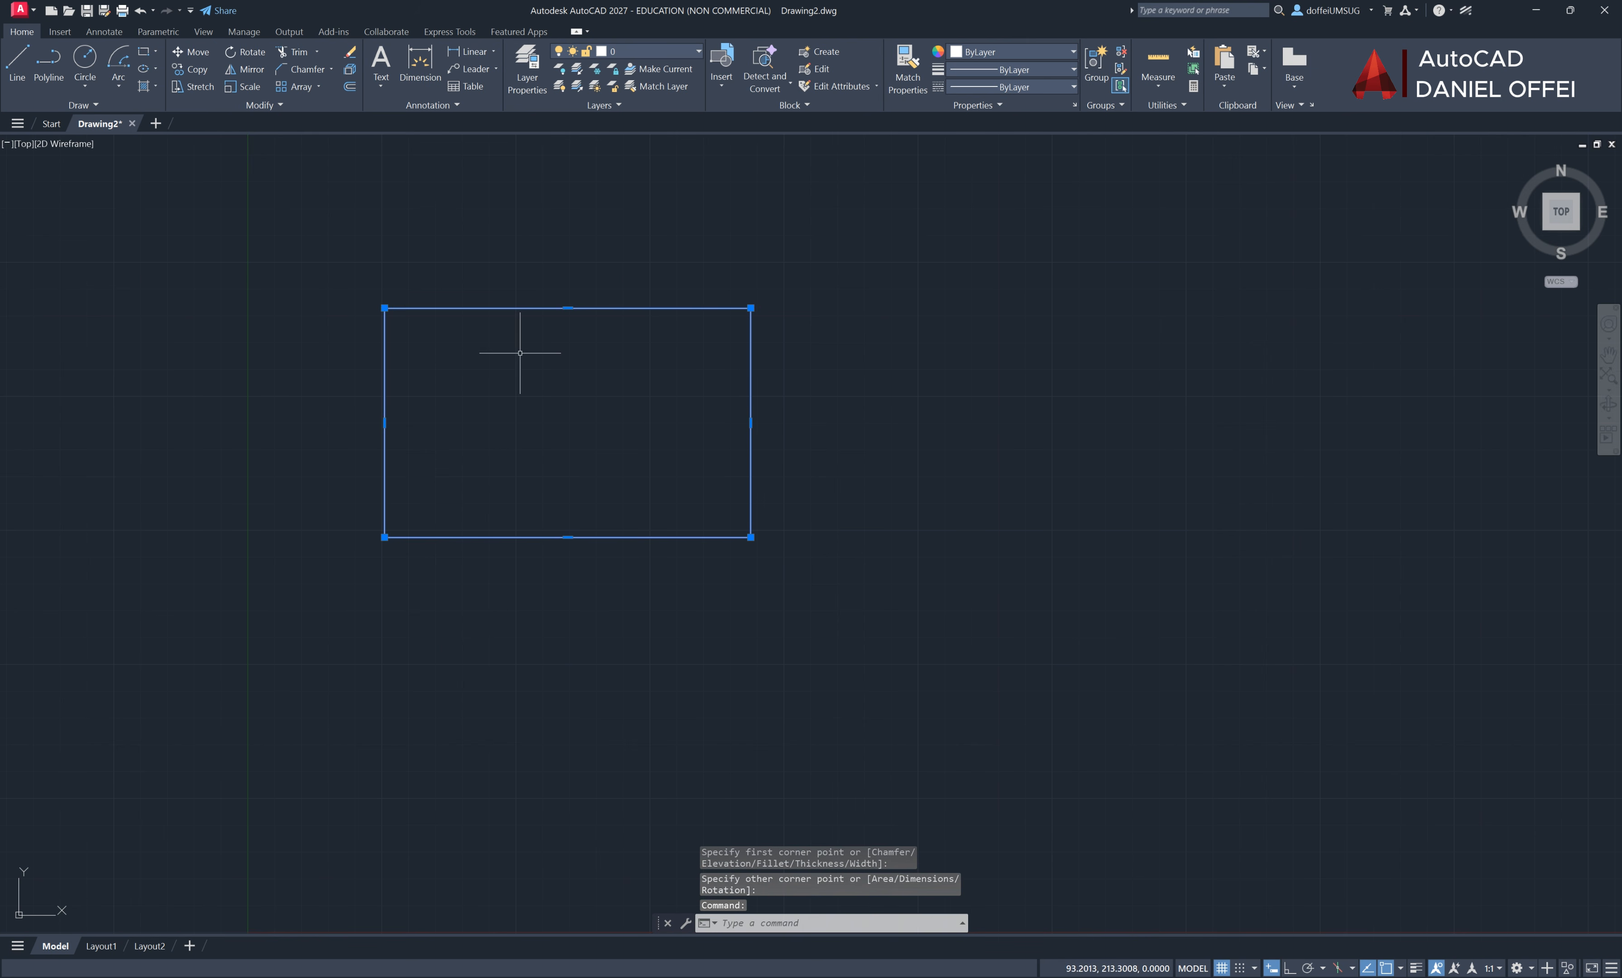
{"action": "key", "text": "Escape"}
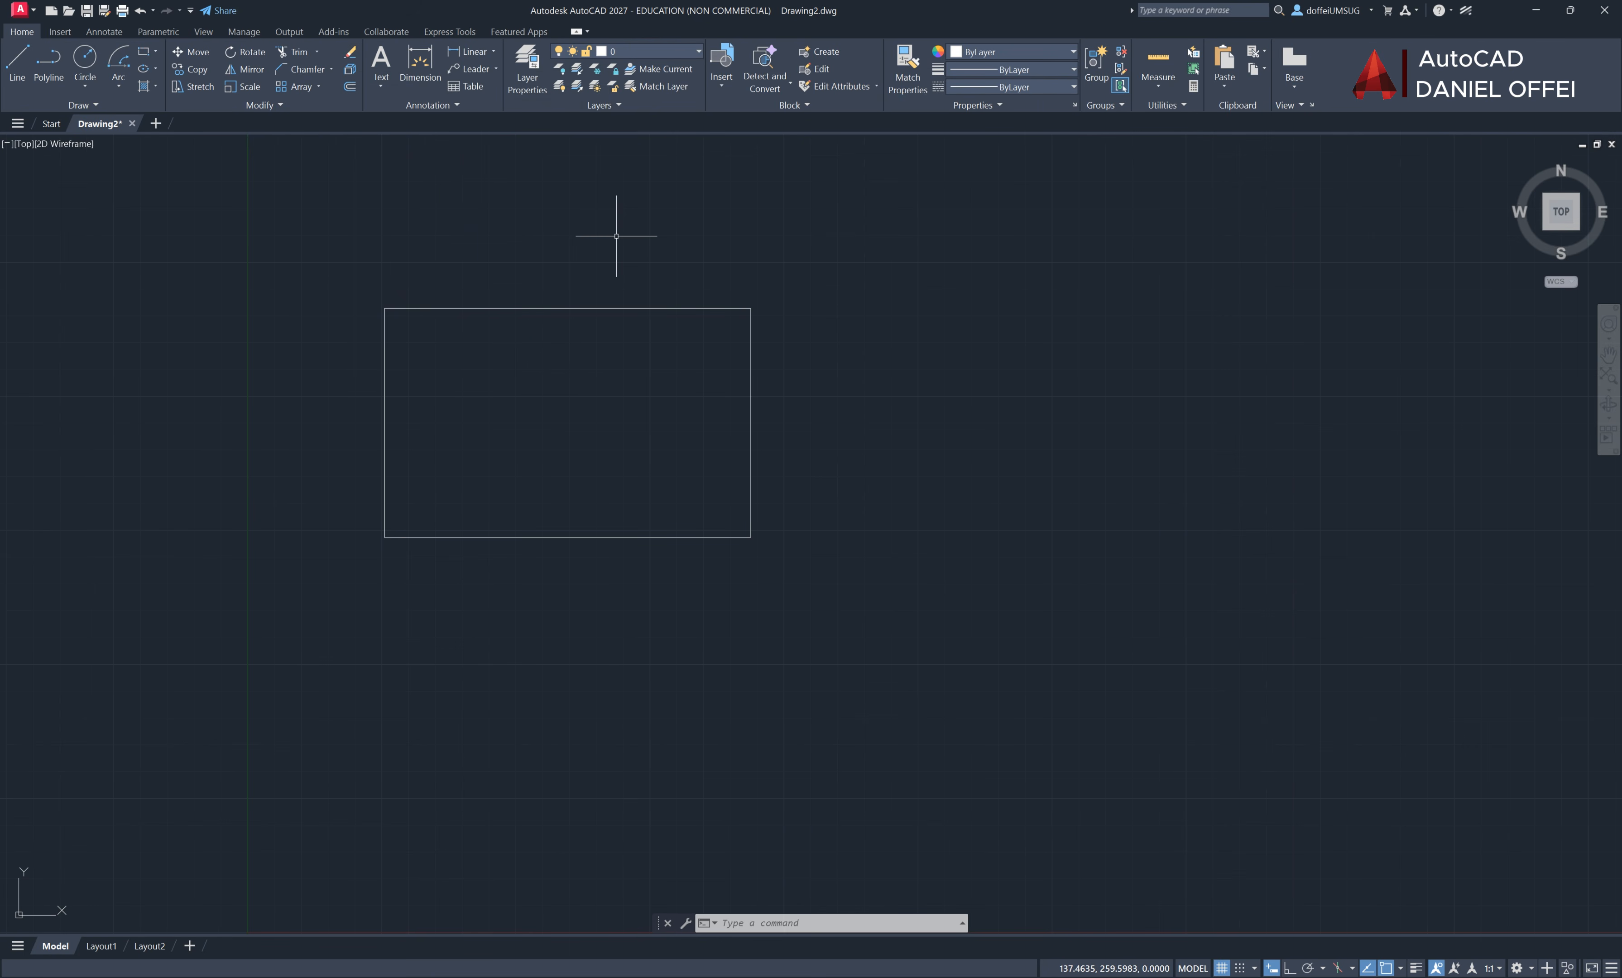
Remove the whole rectangle with the Erase tool and undo the erasure
{"action": "left_click", "coordinate": [350, 51]}
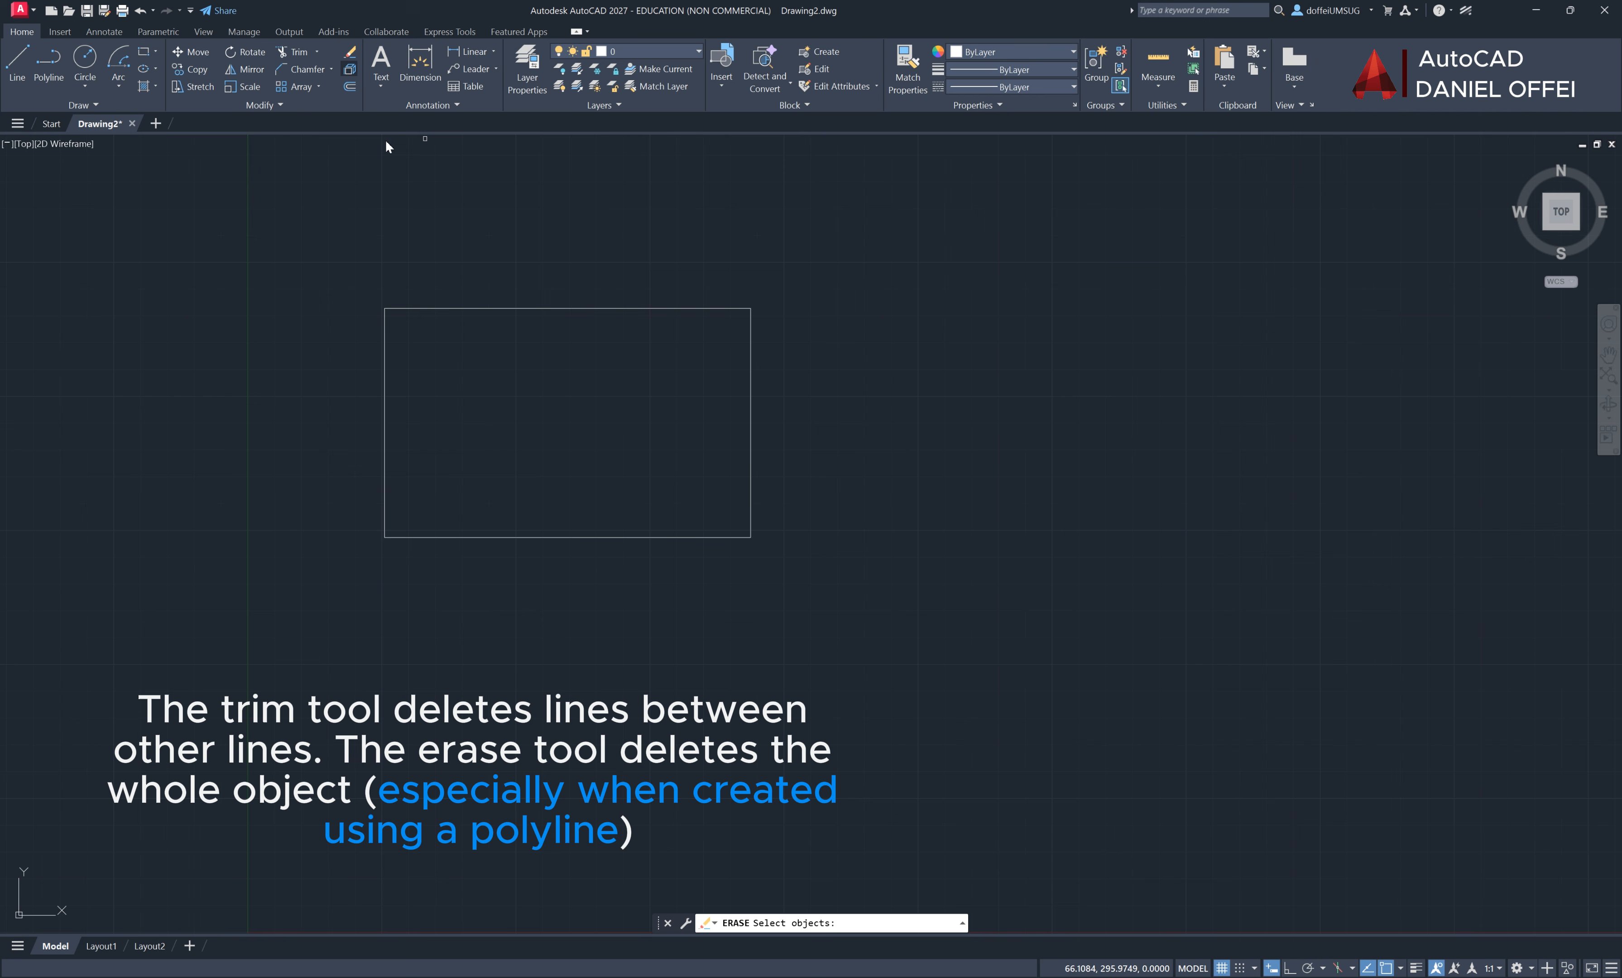
{"action": "left_click", "coordinate": [457, 307]}
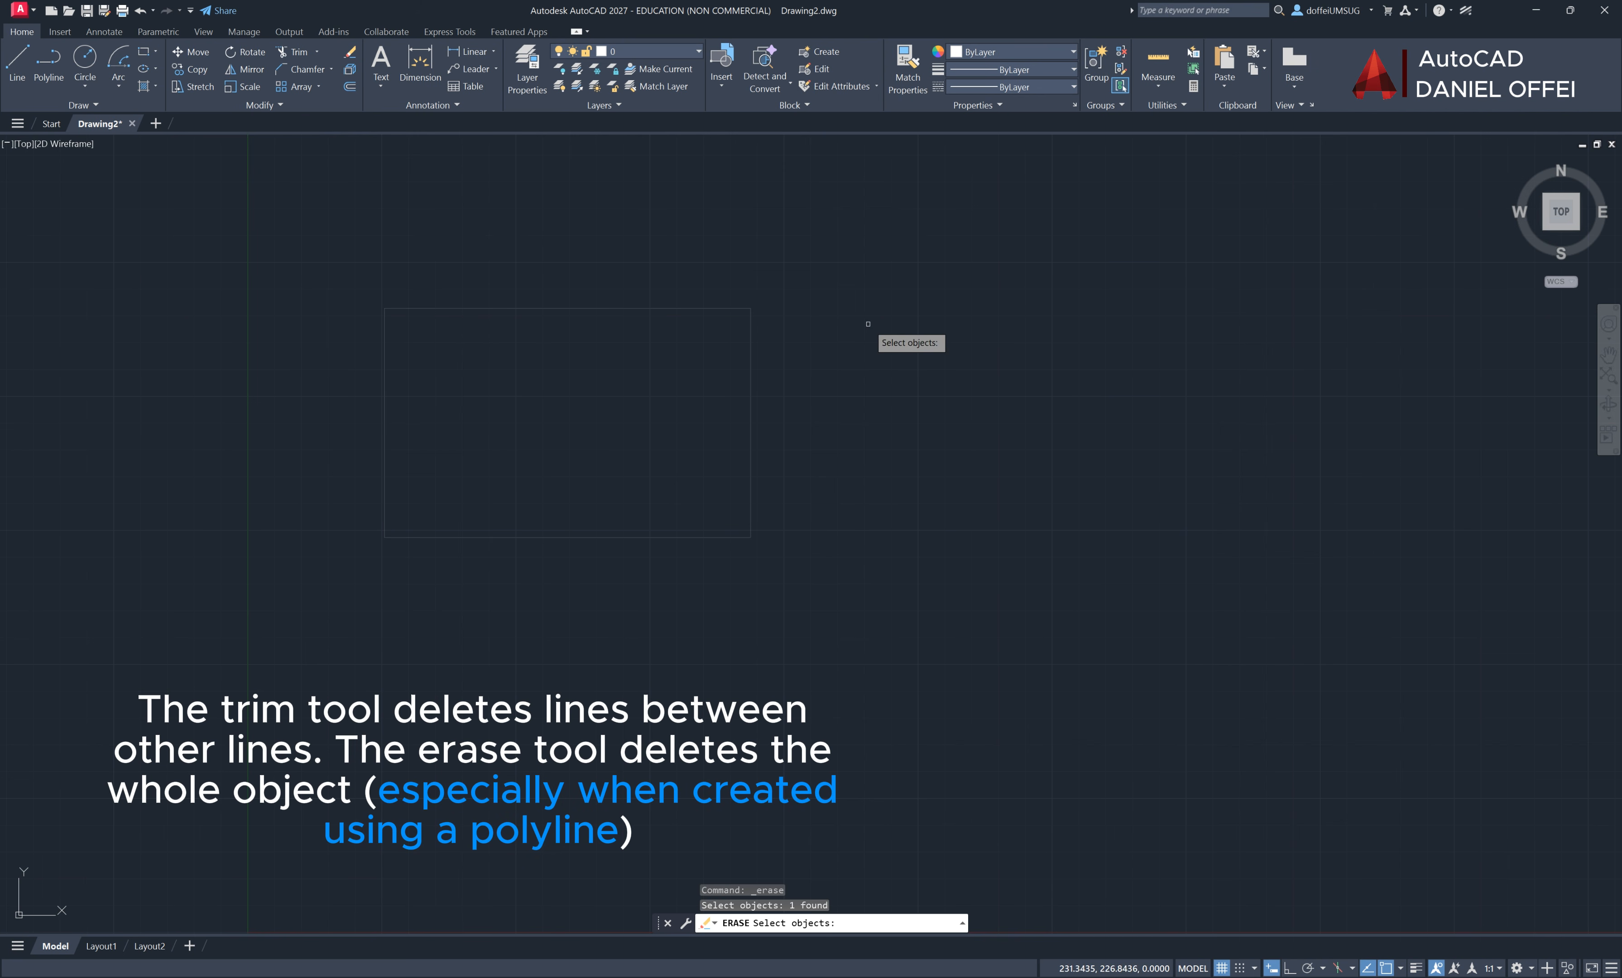
{"action": "key", "text": "Return"}
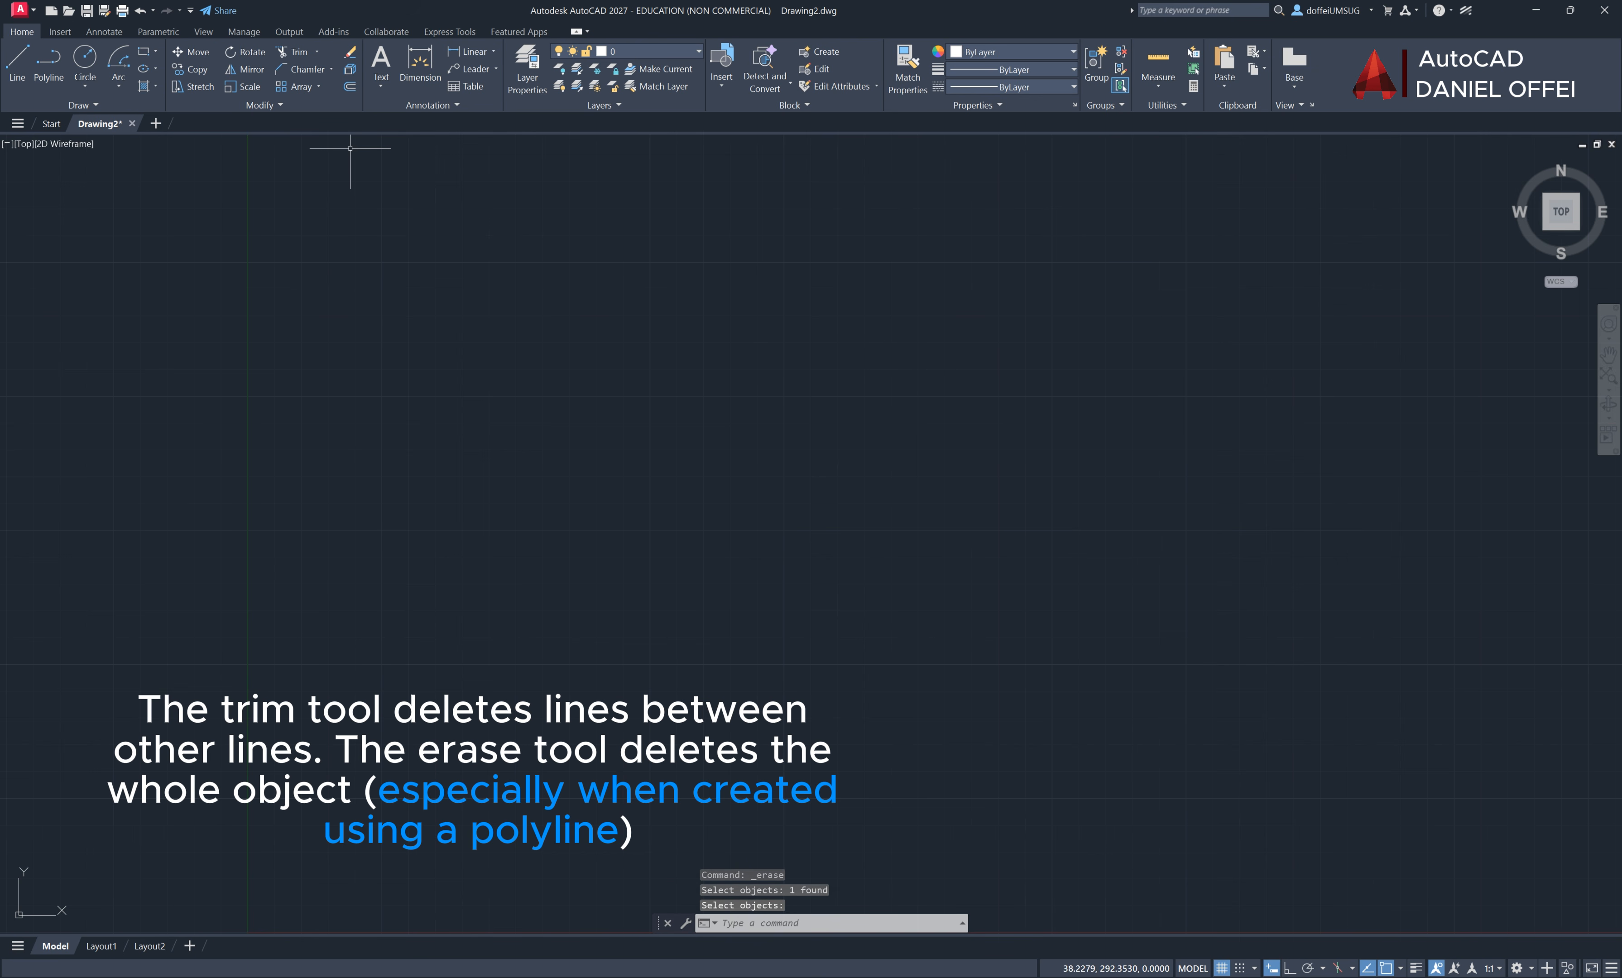
{"action": "key", "text": "ctrl+z"}
Trim away the top and bottom sides of the rectangle, keeping its two vertical sides
{"action": "left_click", "coordinate": [295, 52]}
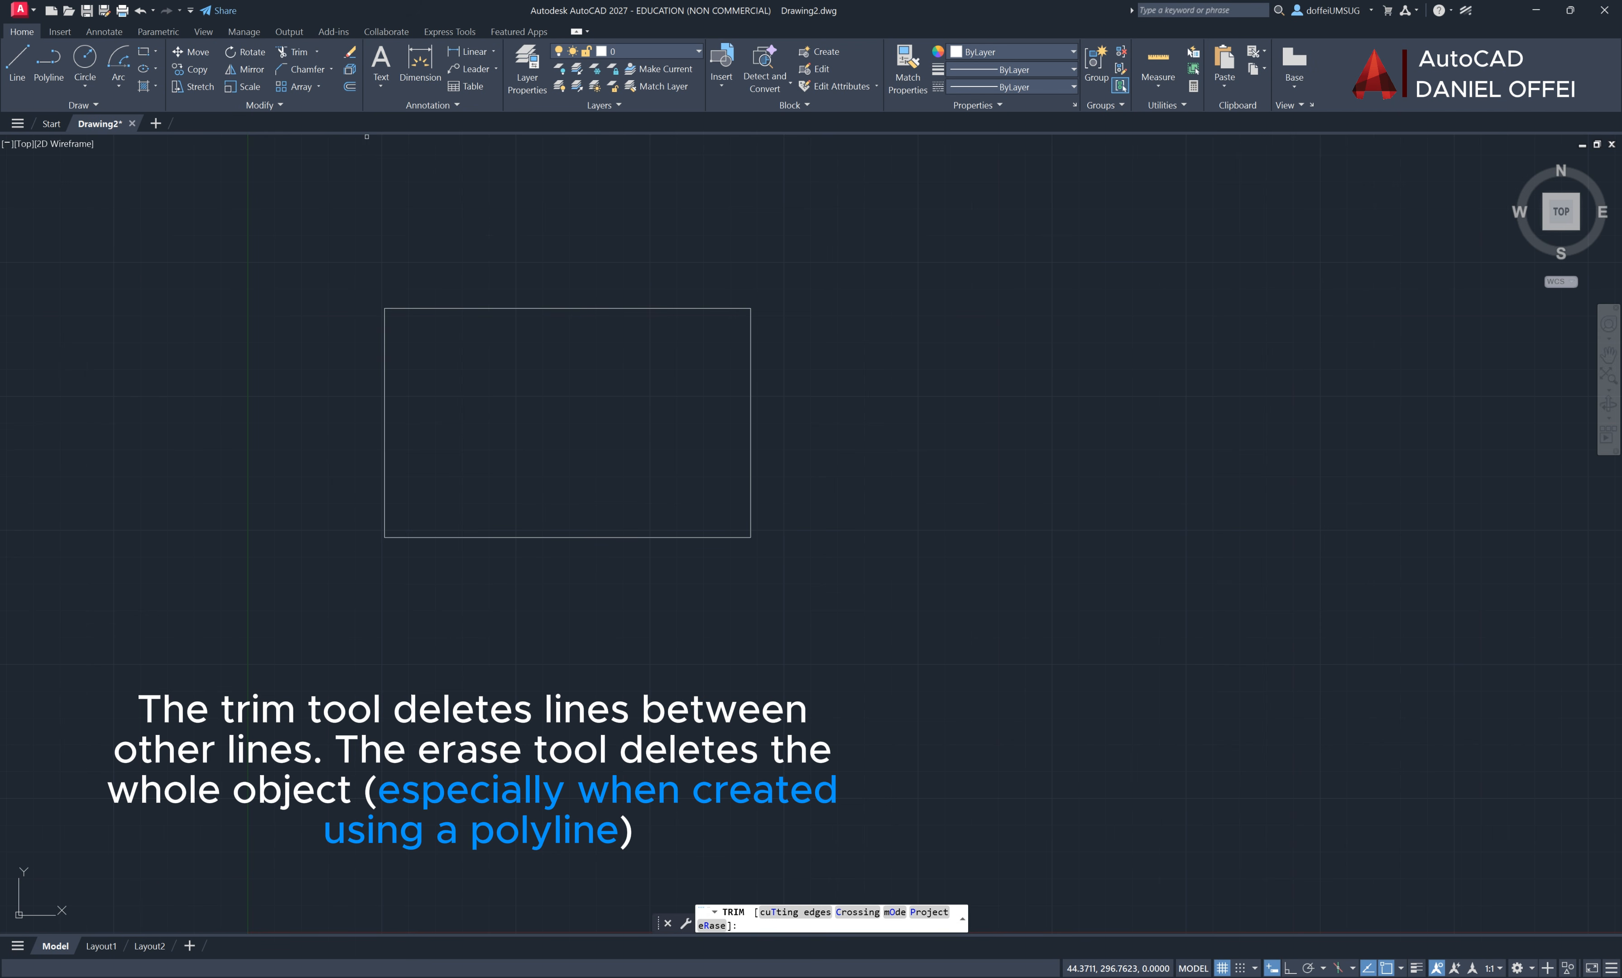
{"action": "left_click", "coordinate": [476, 308]}
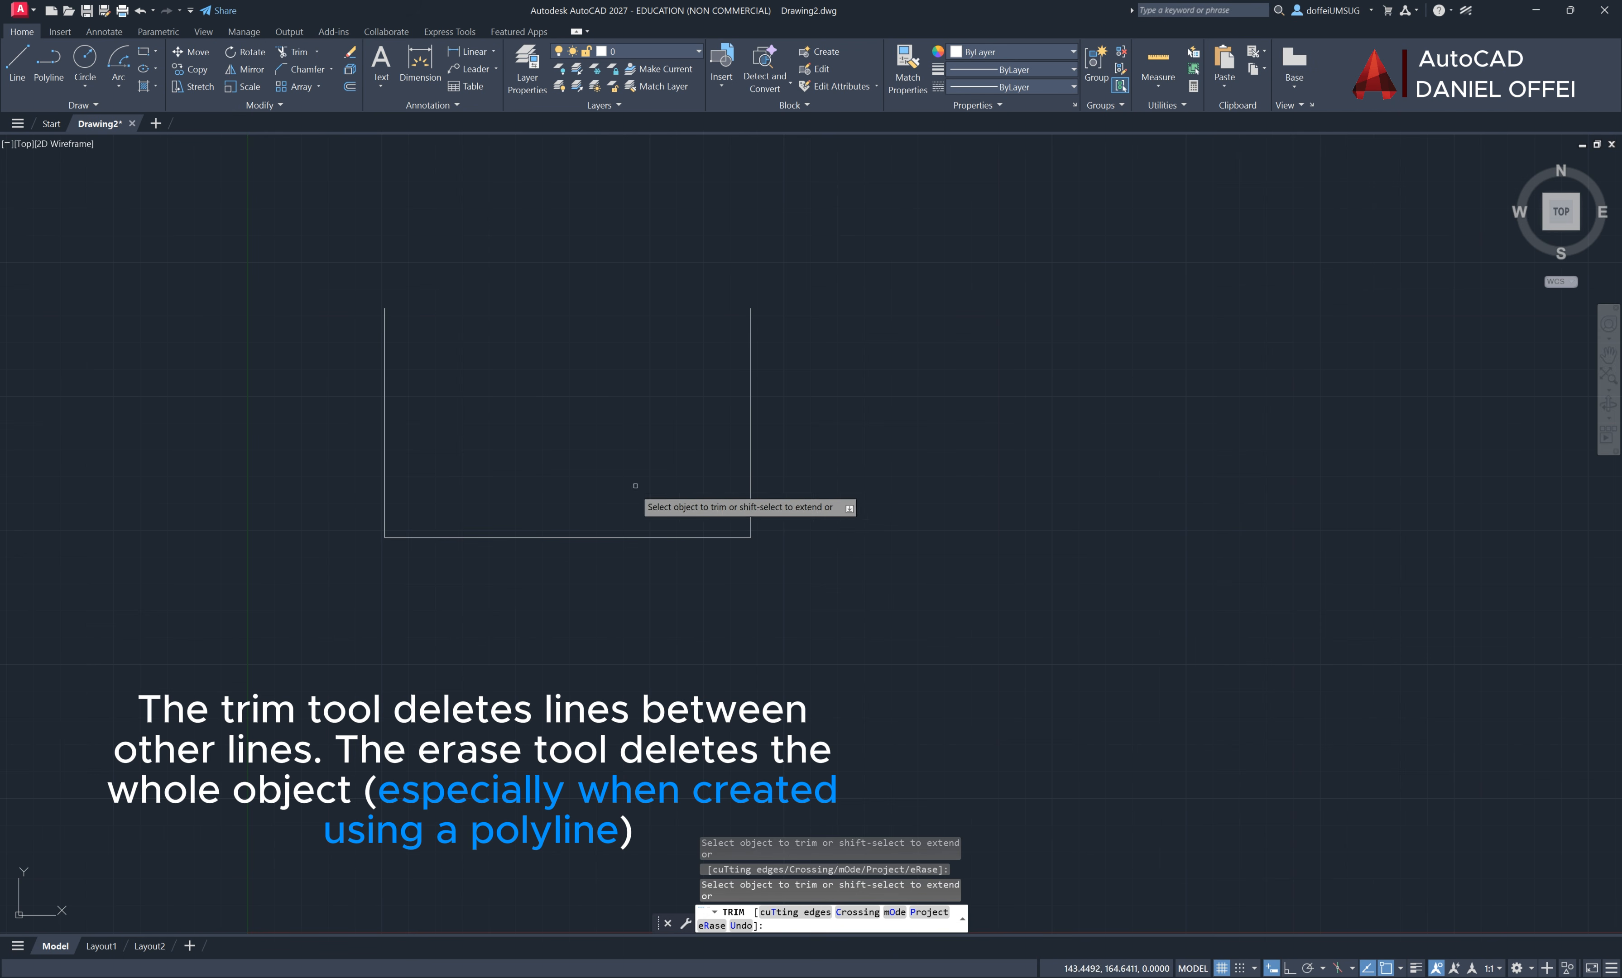
{"action": "left_click", "coordinate": [591, 538]}
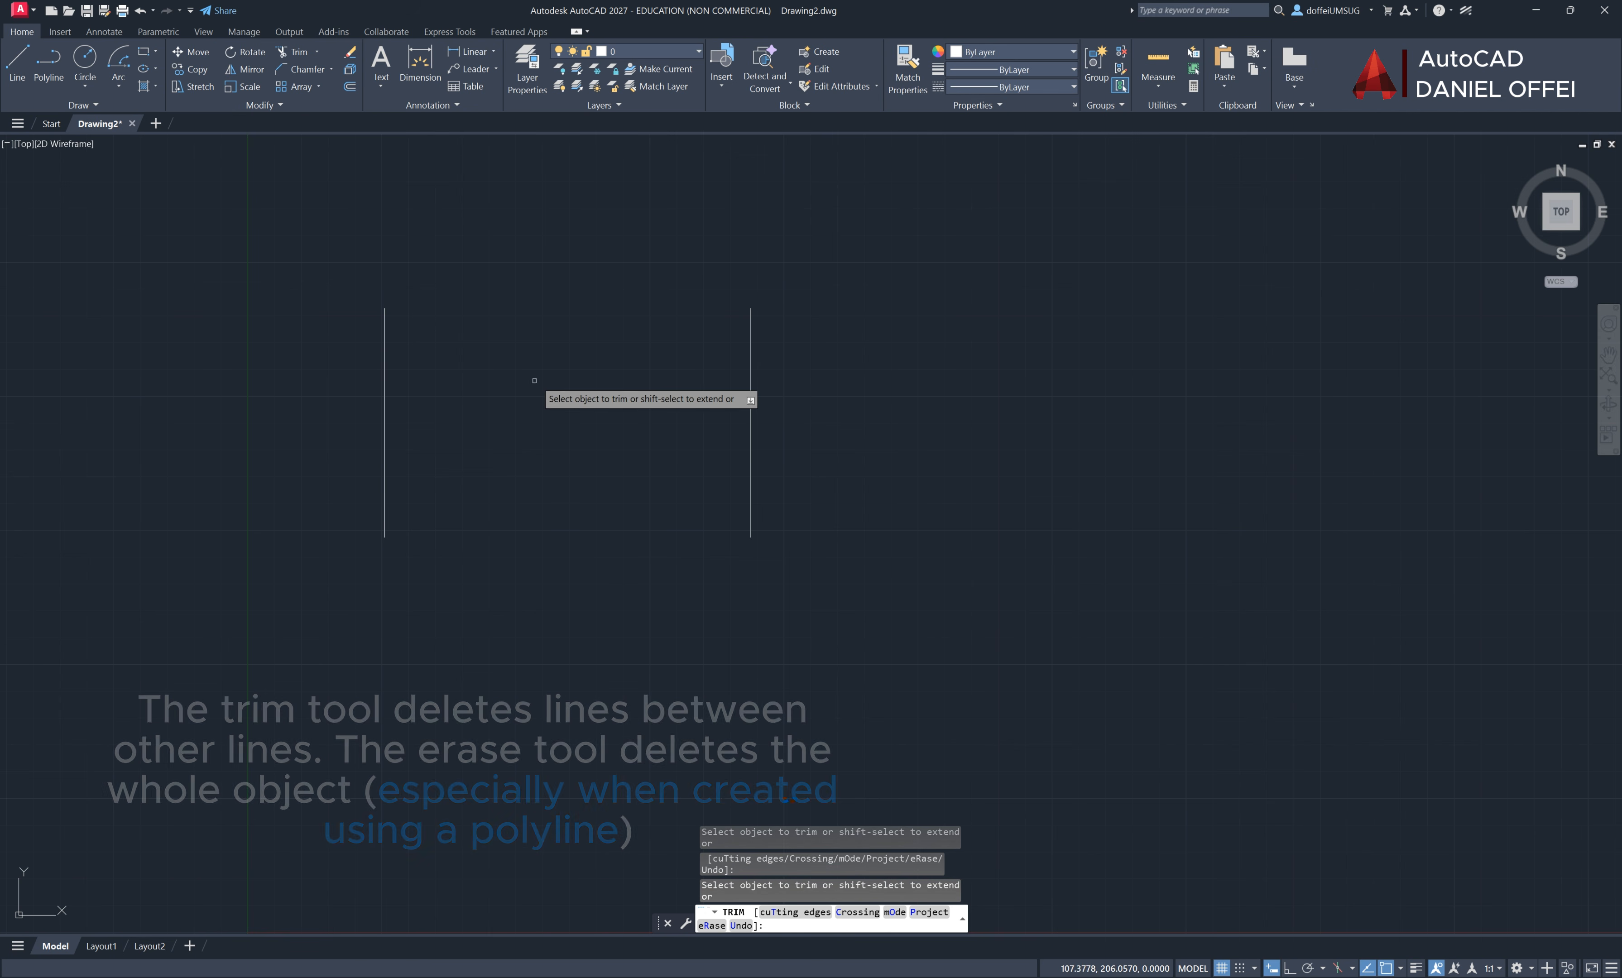
{"action": "key", "text": "Return"}
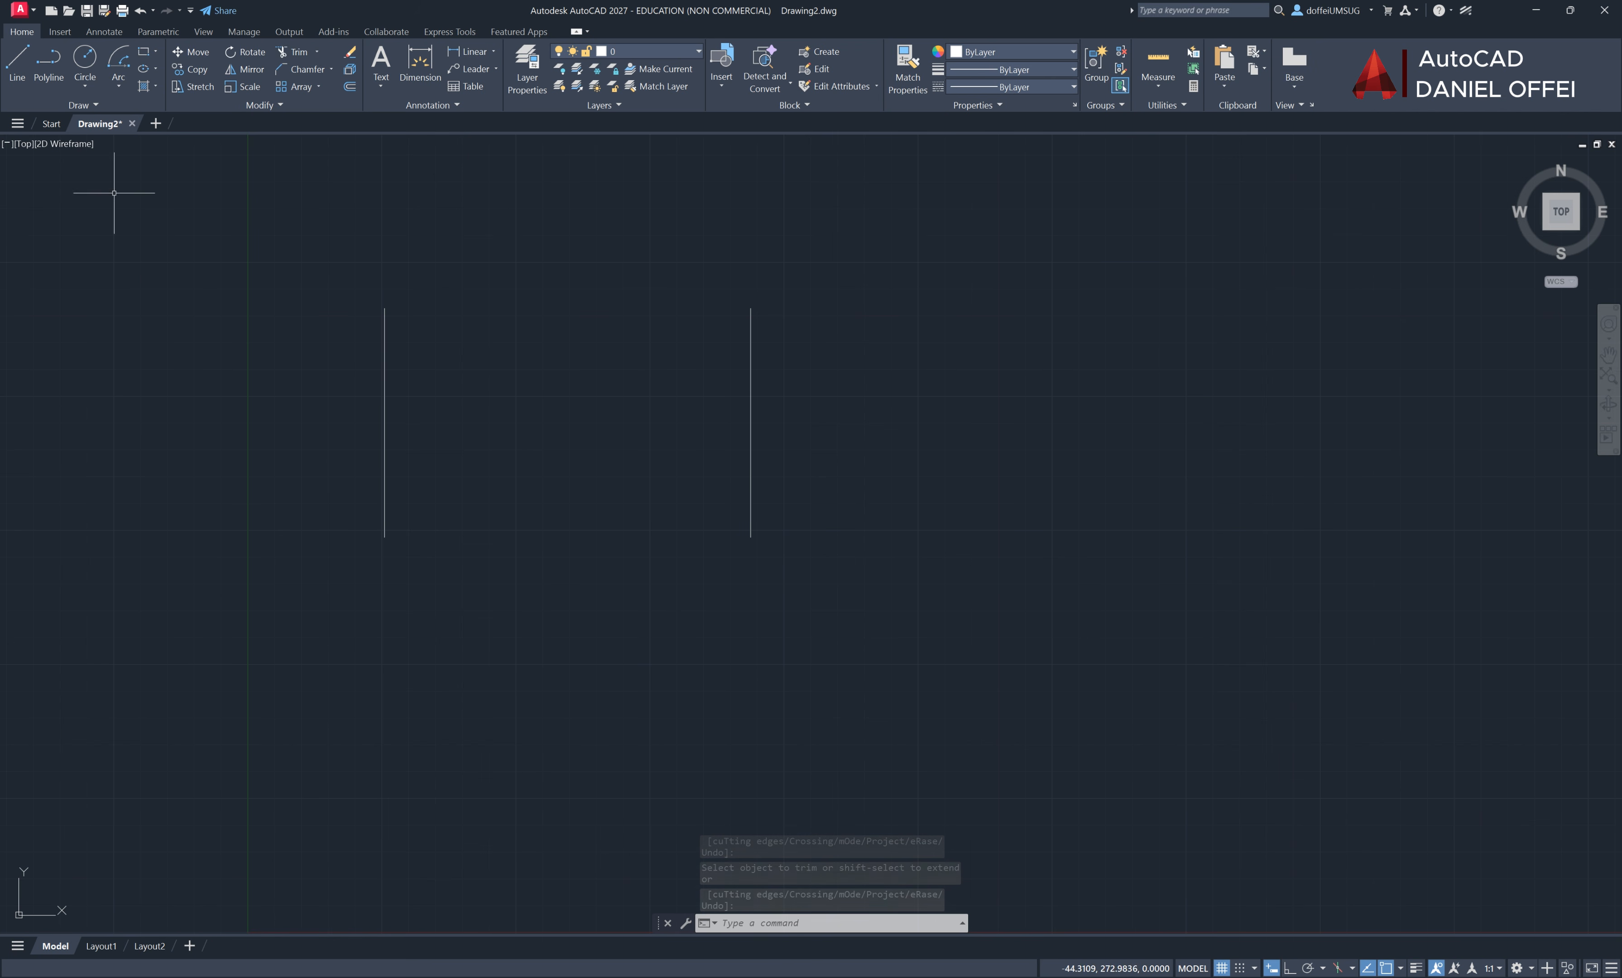
Draw an open chain of seven connected lines between, above and to the right of the two vertical lines
{"action": "type", "text": "l"}
{"action": "key", "text": "Return"}
{"action": "left_click", "coordinate": [546, 323]}
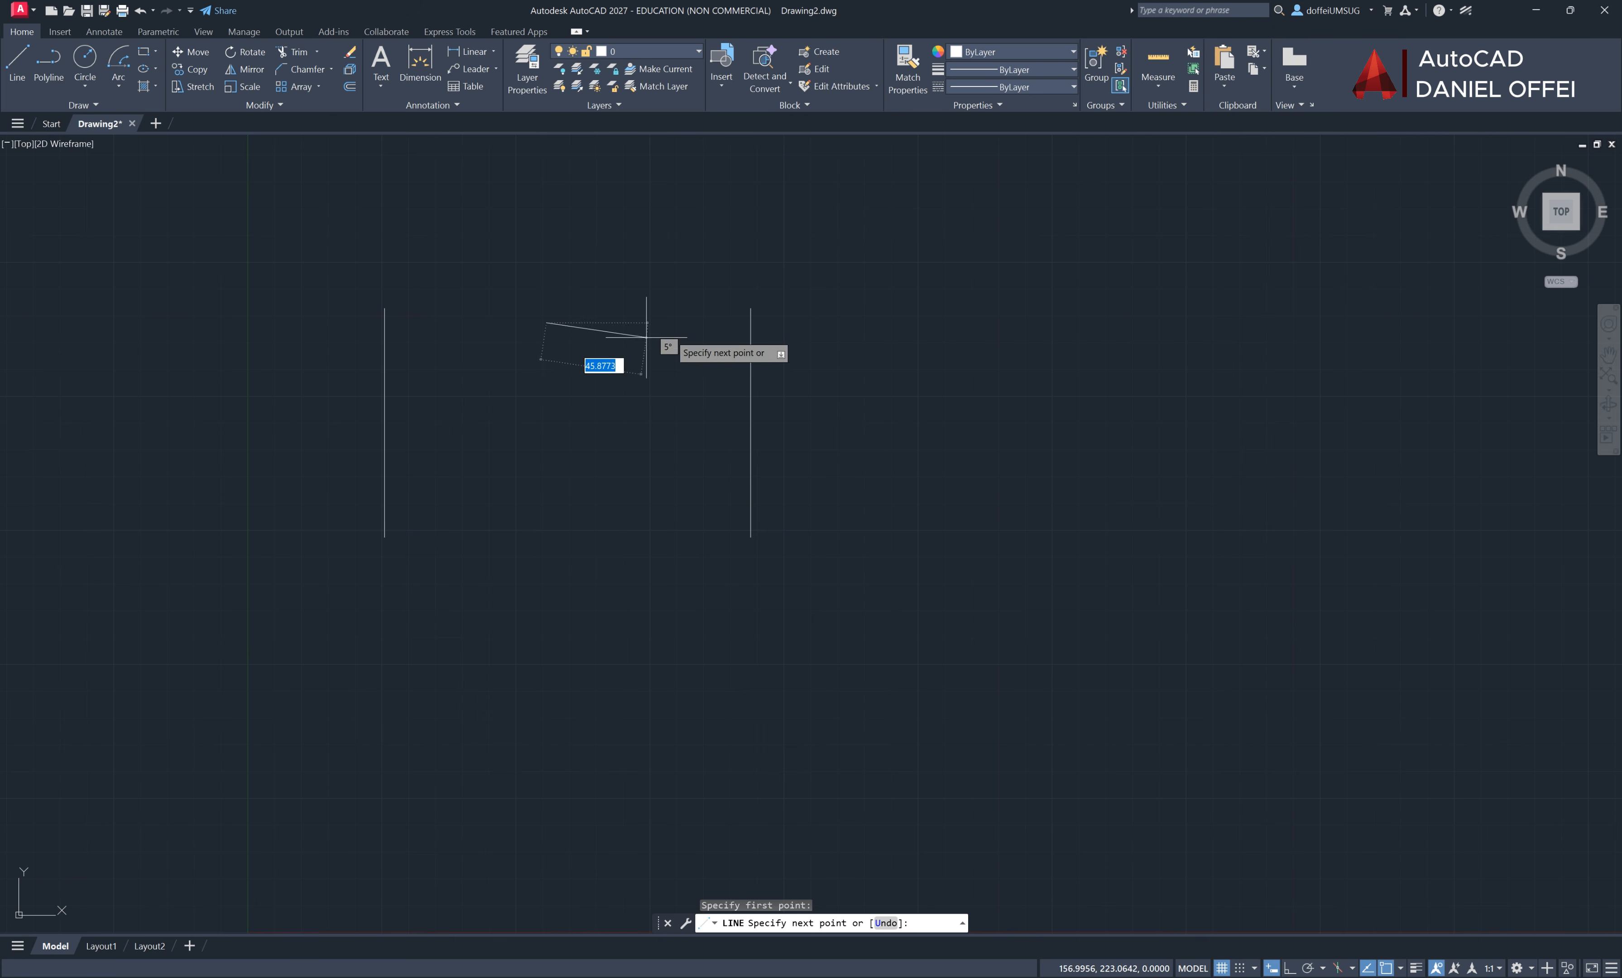
{"action": "left_click", "coordinate": [708, 324]}
{"action": "left_click", "coordinate": [698, 439]}
{"action": "left_click", "coordinate": [535, 444]}
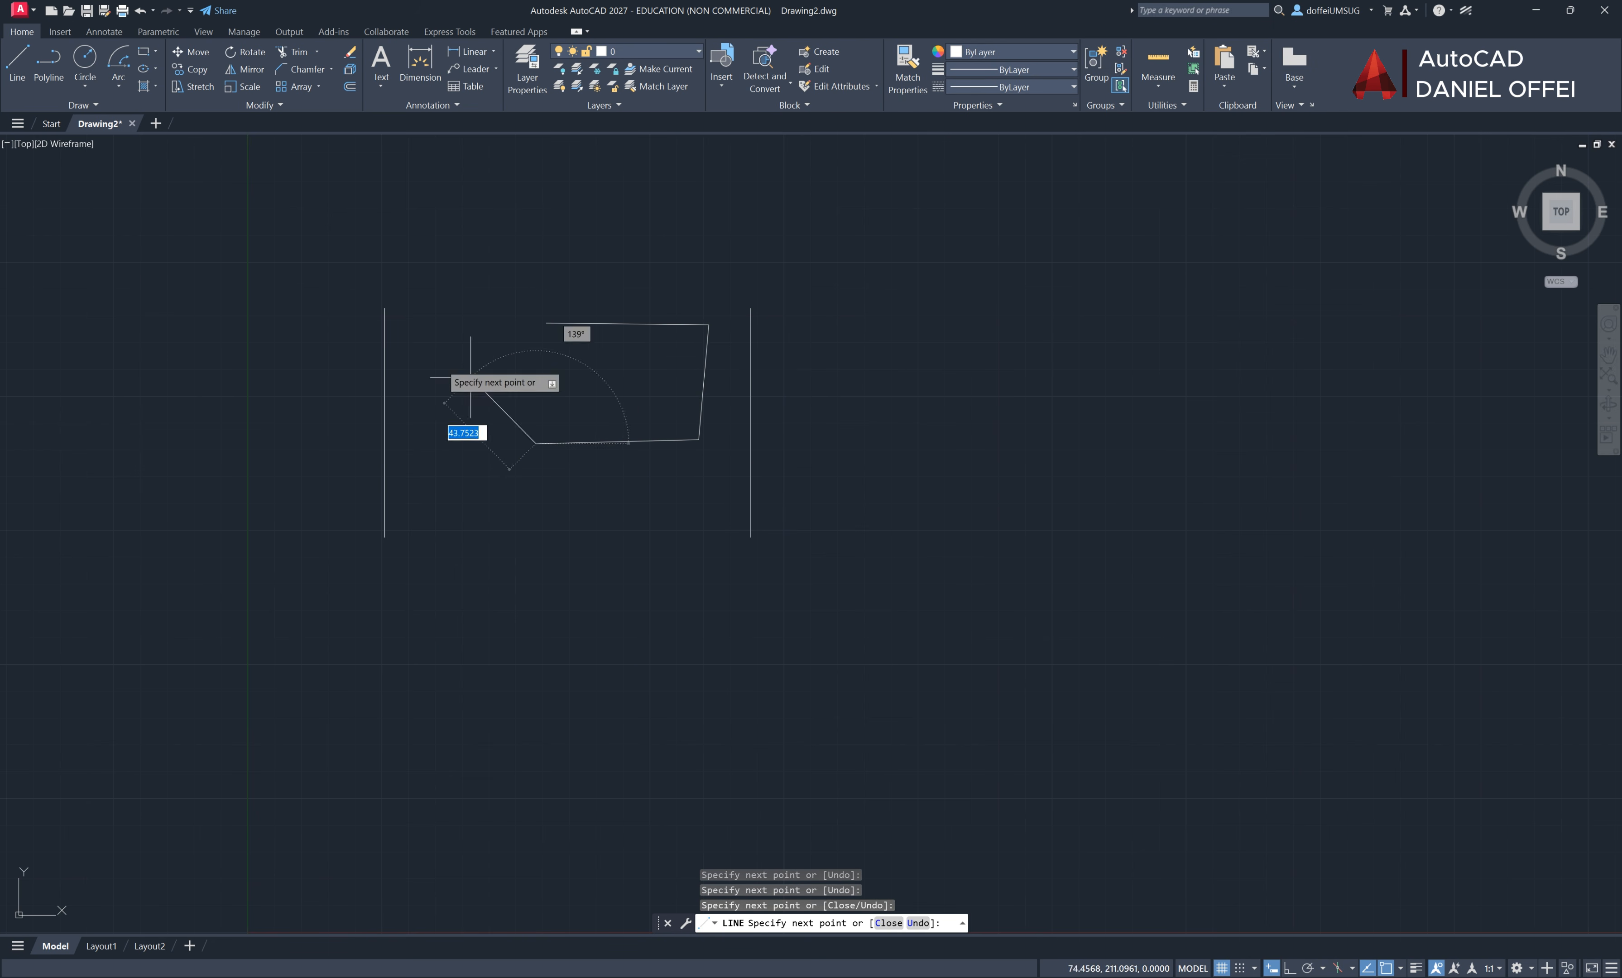
{"action": "left_click", "coordinate": [413, 345]}
{"action": "left_click", "coordinate": [558, 227]}
{"action": "left_click", "coordinate": [763, 266]}
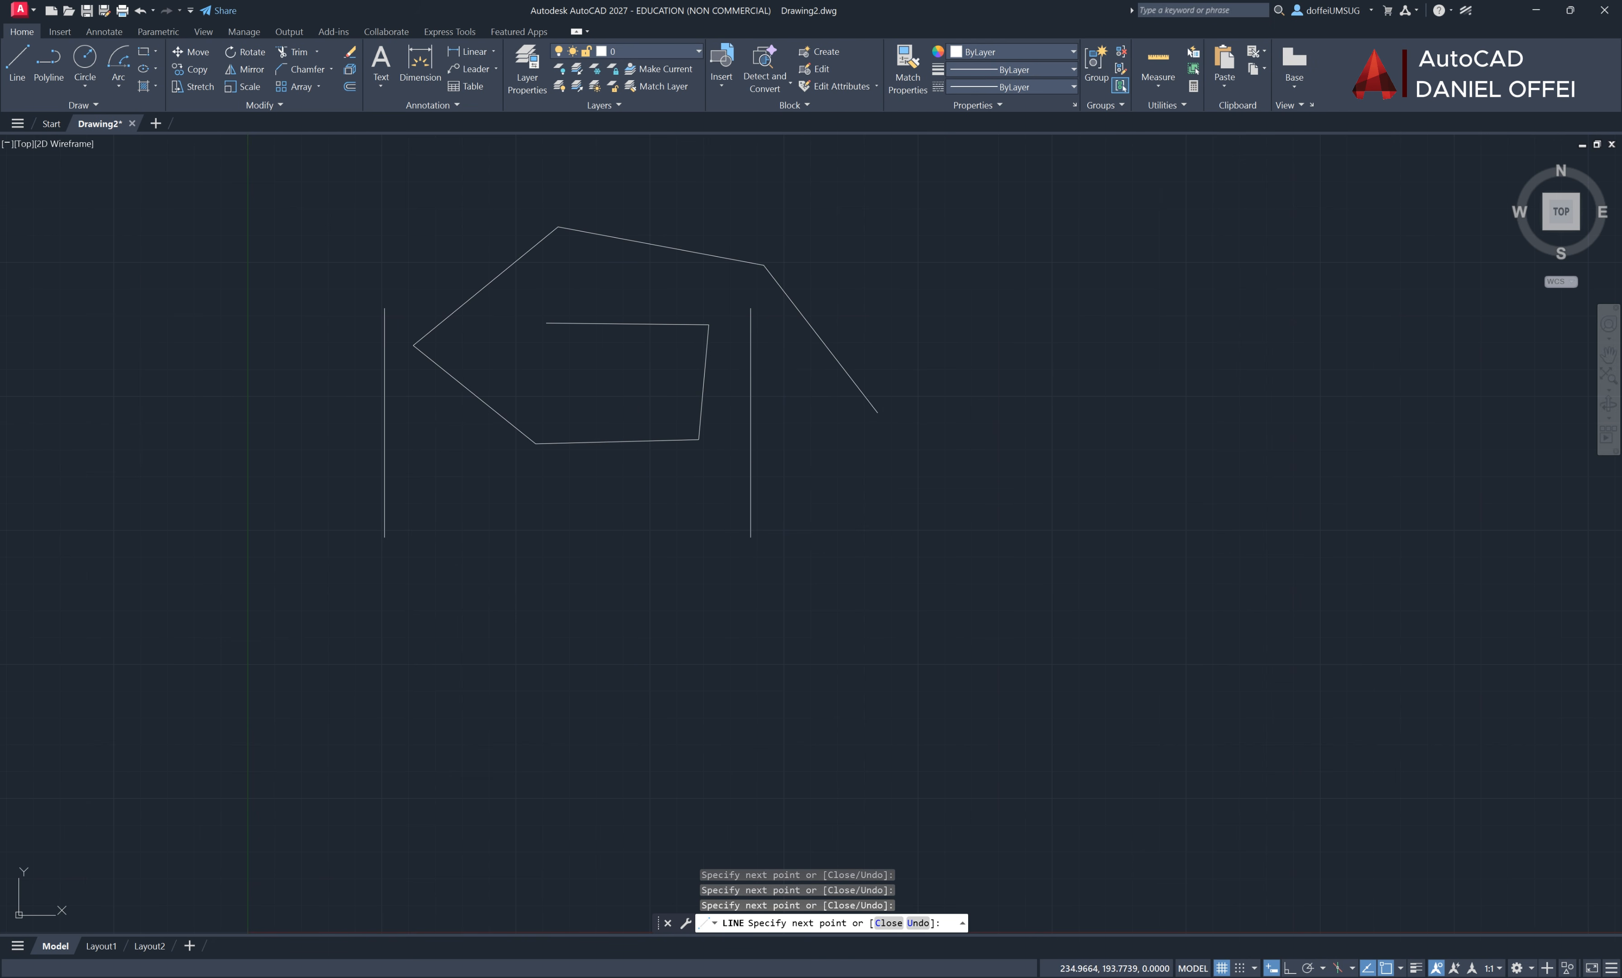
{"action": "left_click", "coordinate": [877, 413]}
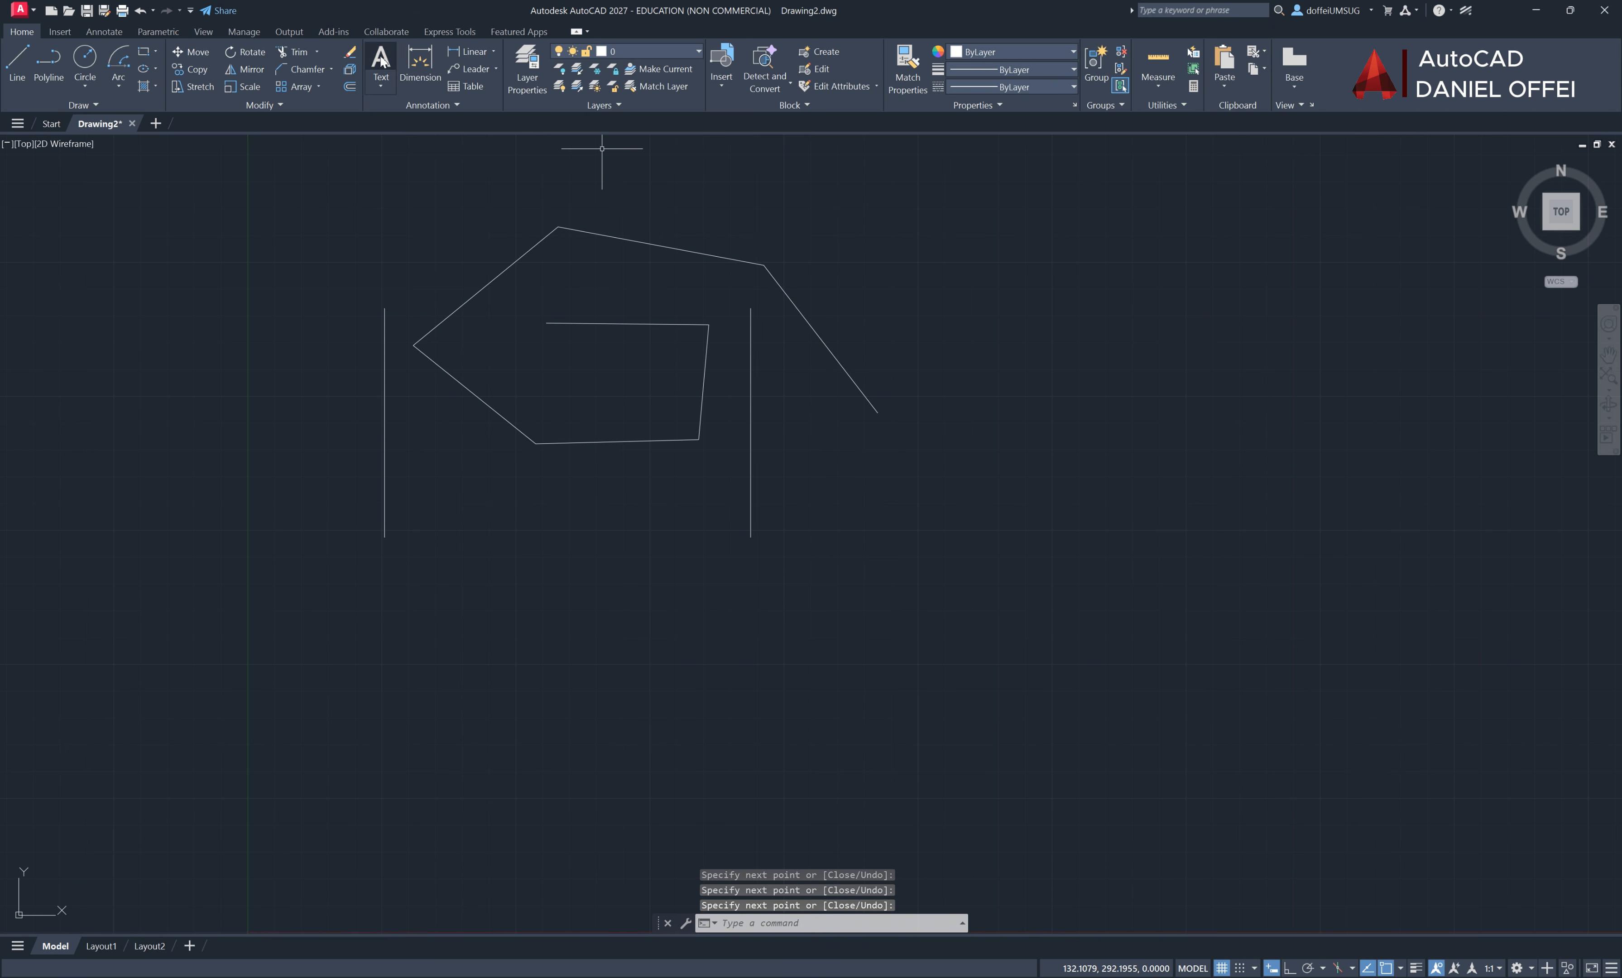
Erase the chain's two uppermost slanted lines, its inner upper horizontal line and the right vertical side of the former rectangle
{"action": "left_click", "coordinate": [350, 52]}
{"action": "left_click", "coordinate": [495, 278]}
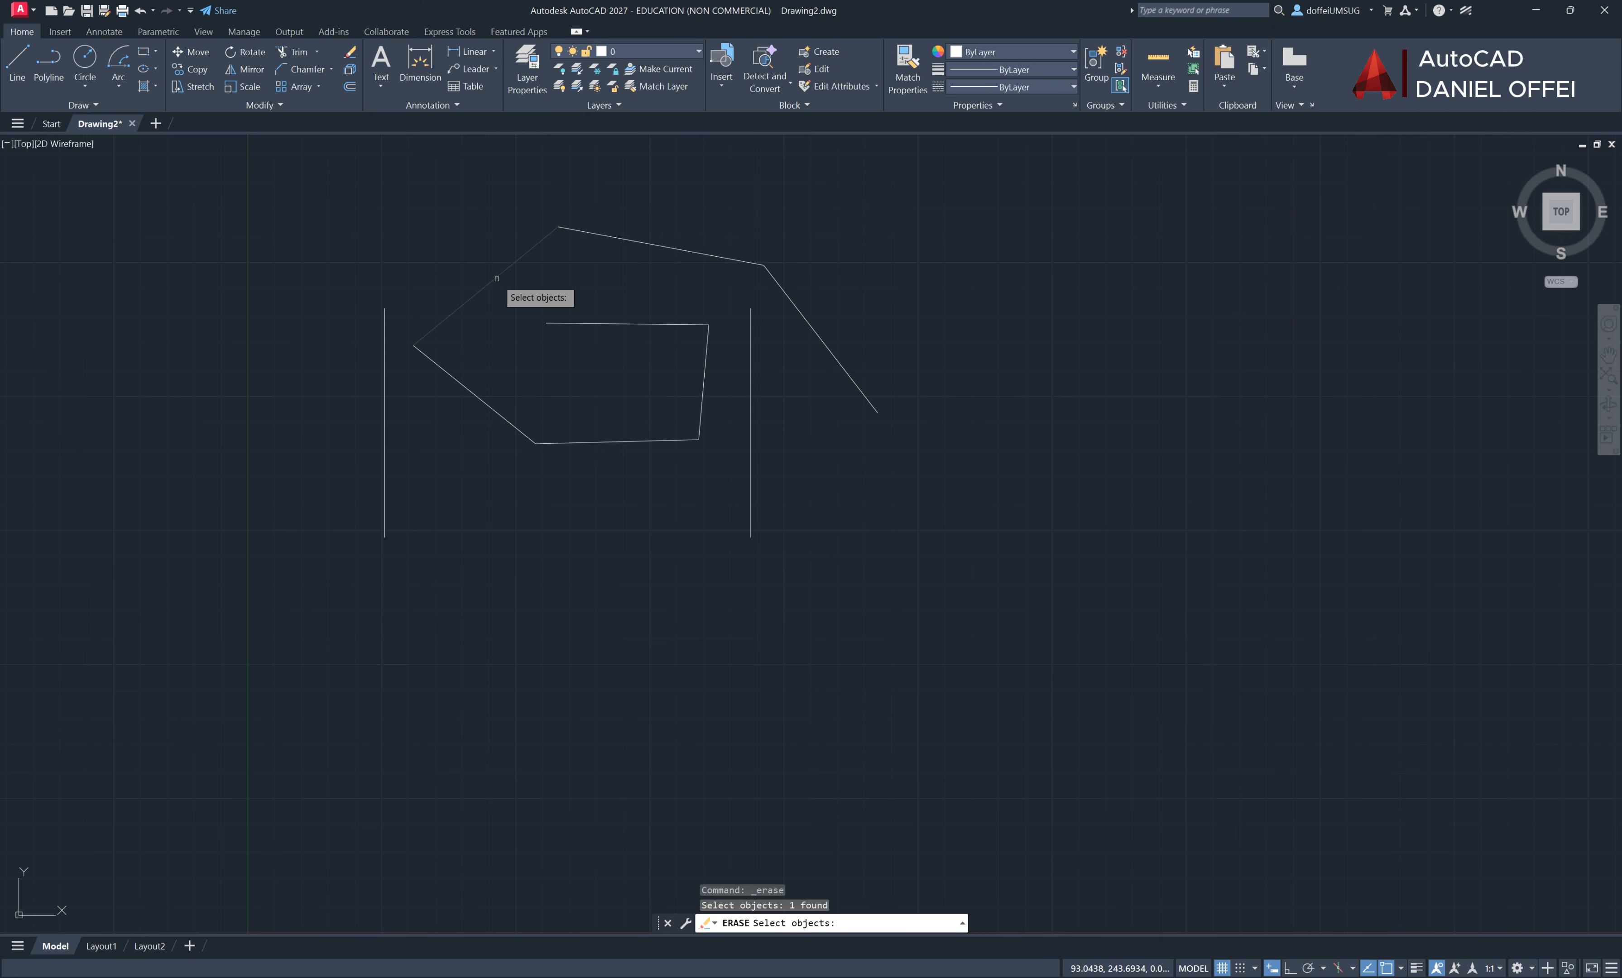
{"action": "left_click", "coordinate": [623, 239]}
{"action": "left_click", "coordinate": [633, 324]}
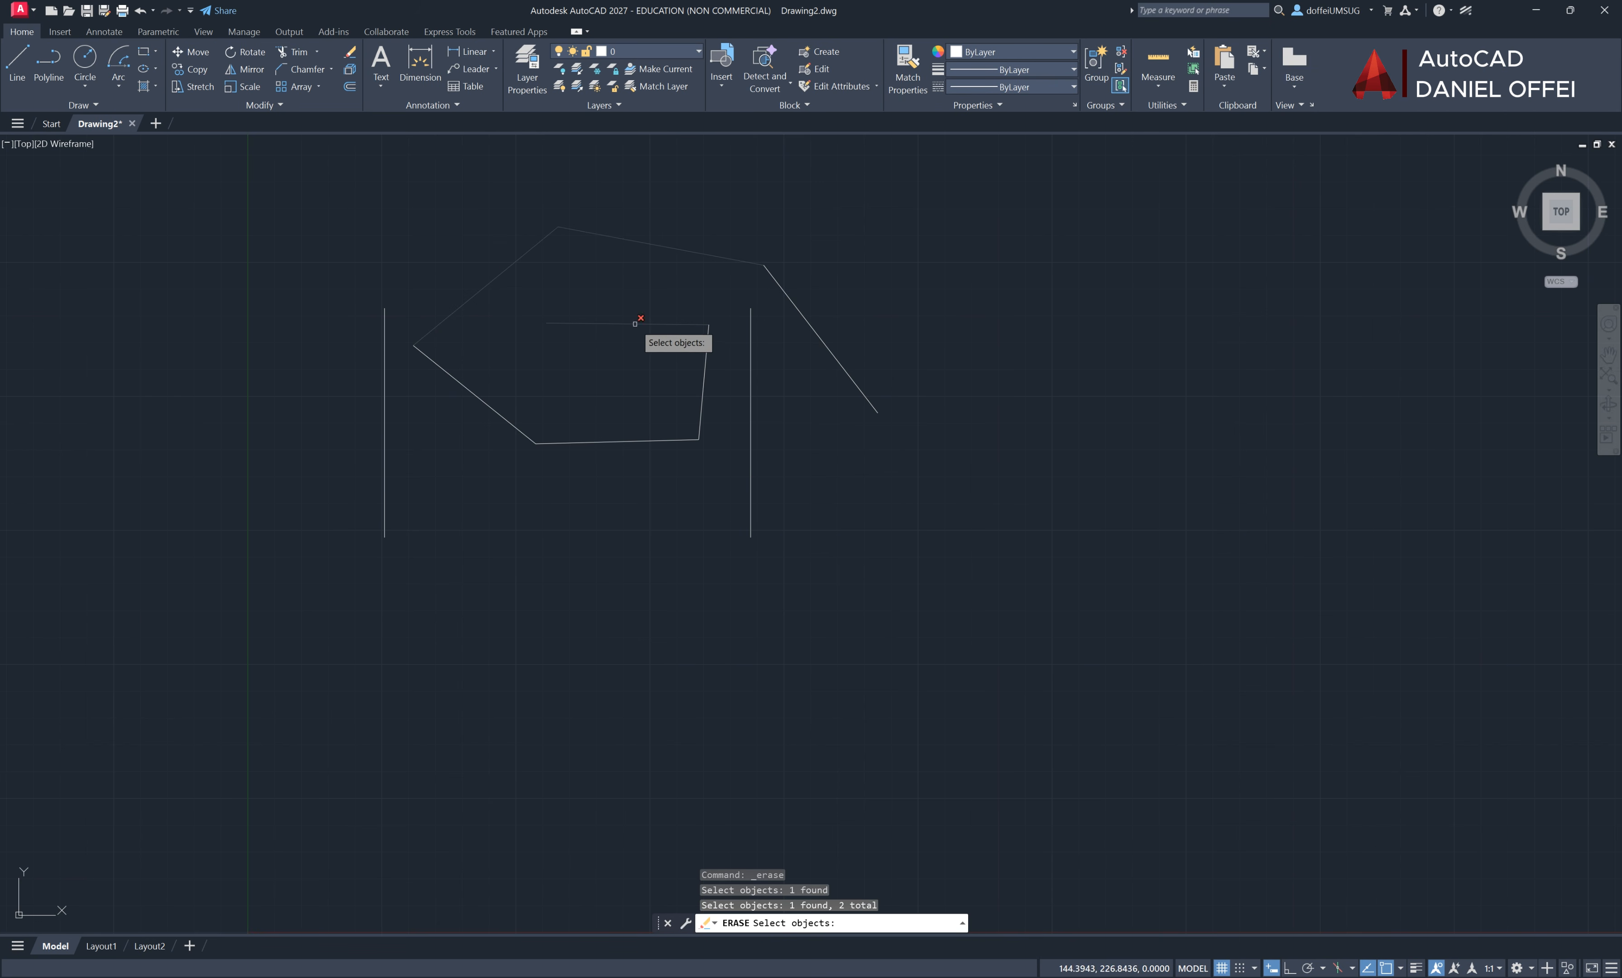
{"action": "left_click", "coordinate": [754, 420]}
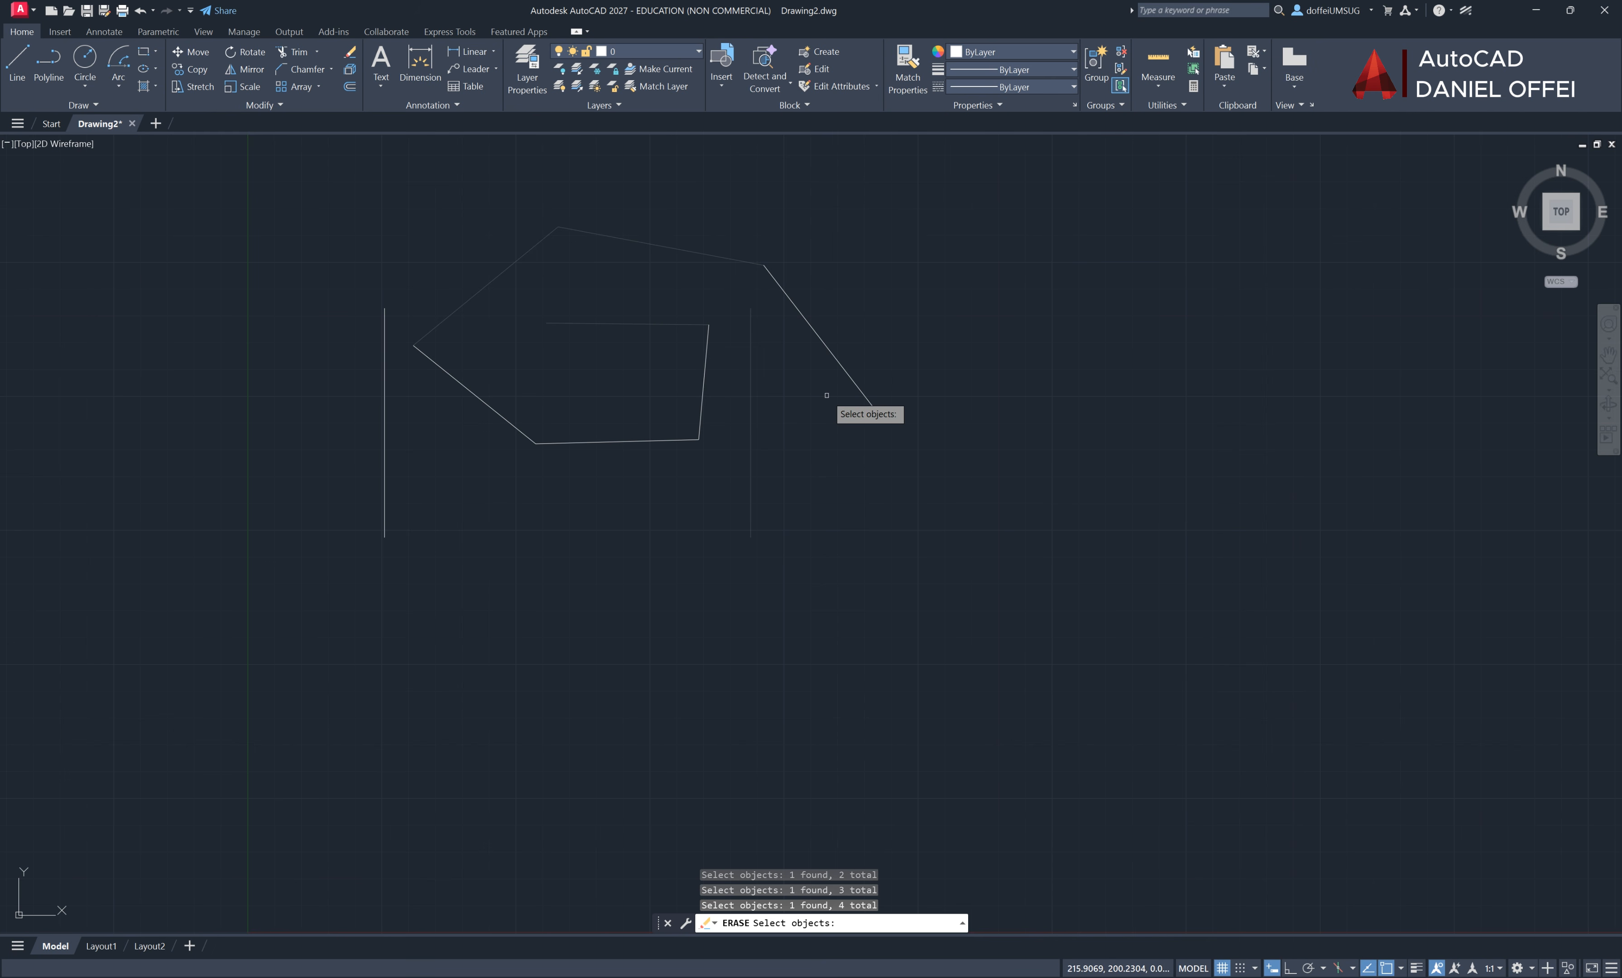
{"action": "key", "text": "Return"}
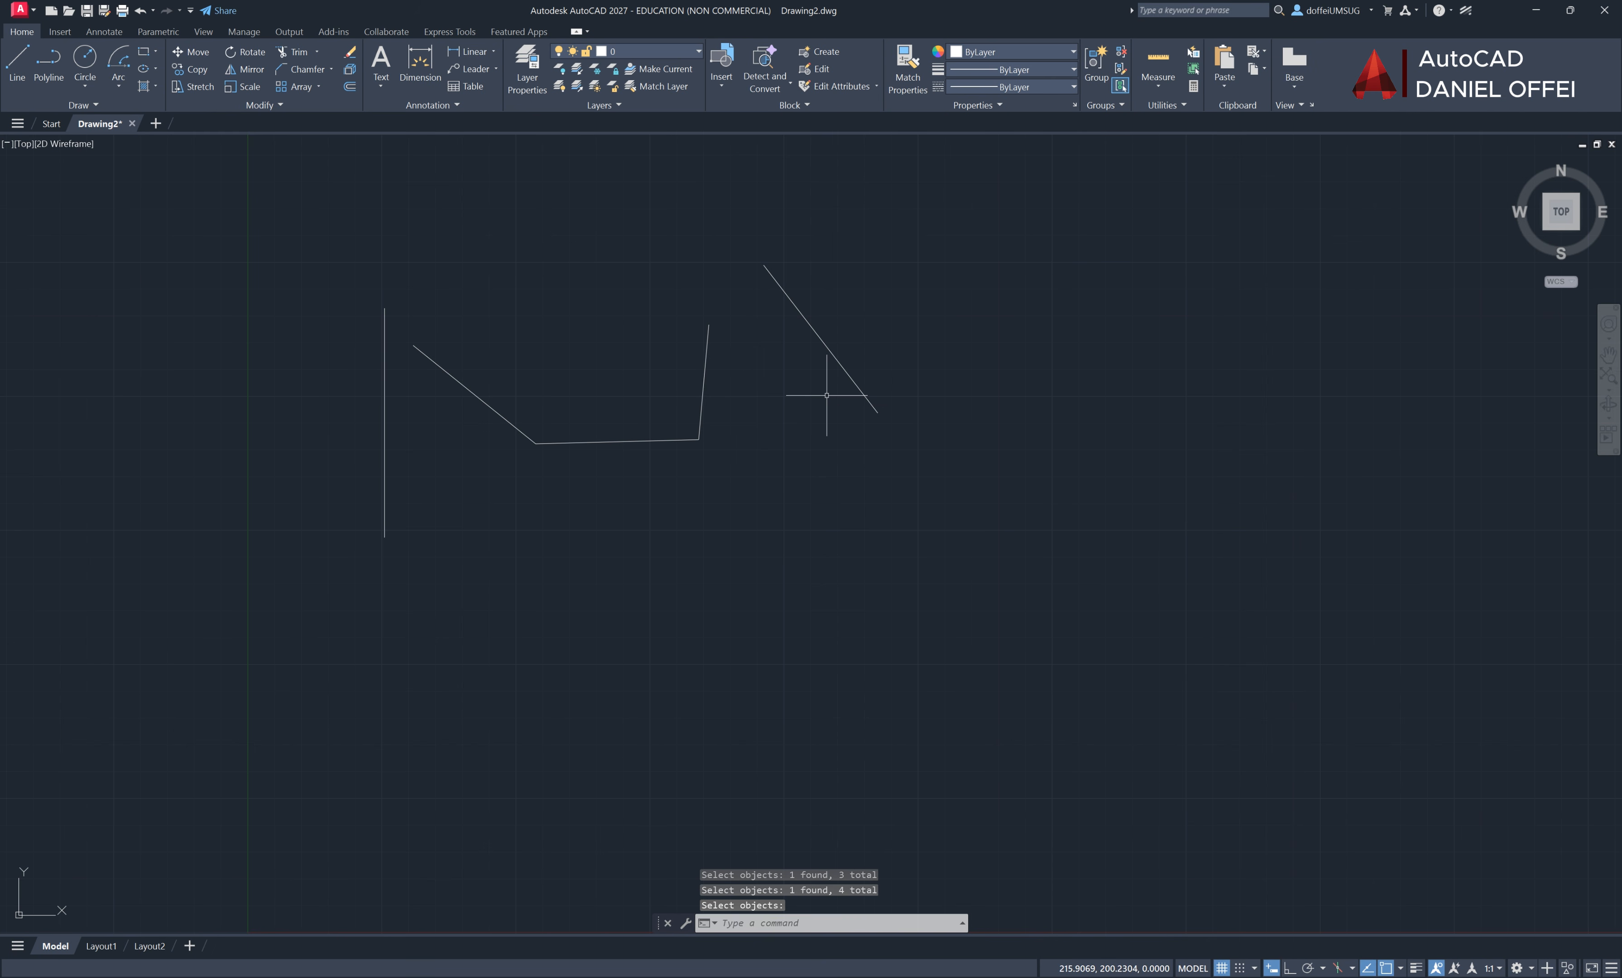
Trim away all the remaining lines so the drawing area is empty
{"action": "left_click", "coordinate": [284, 50]}
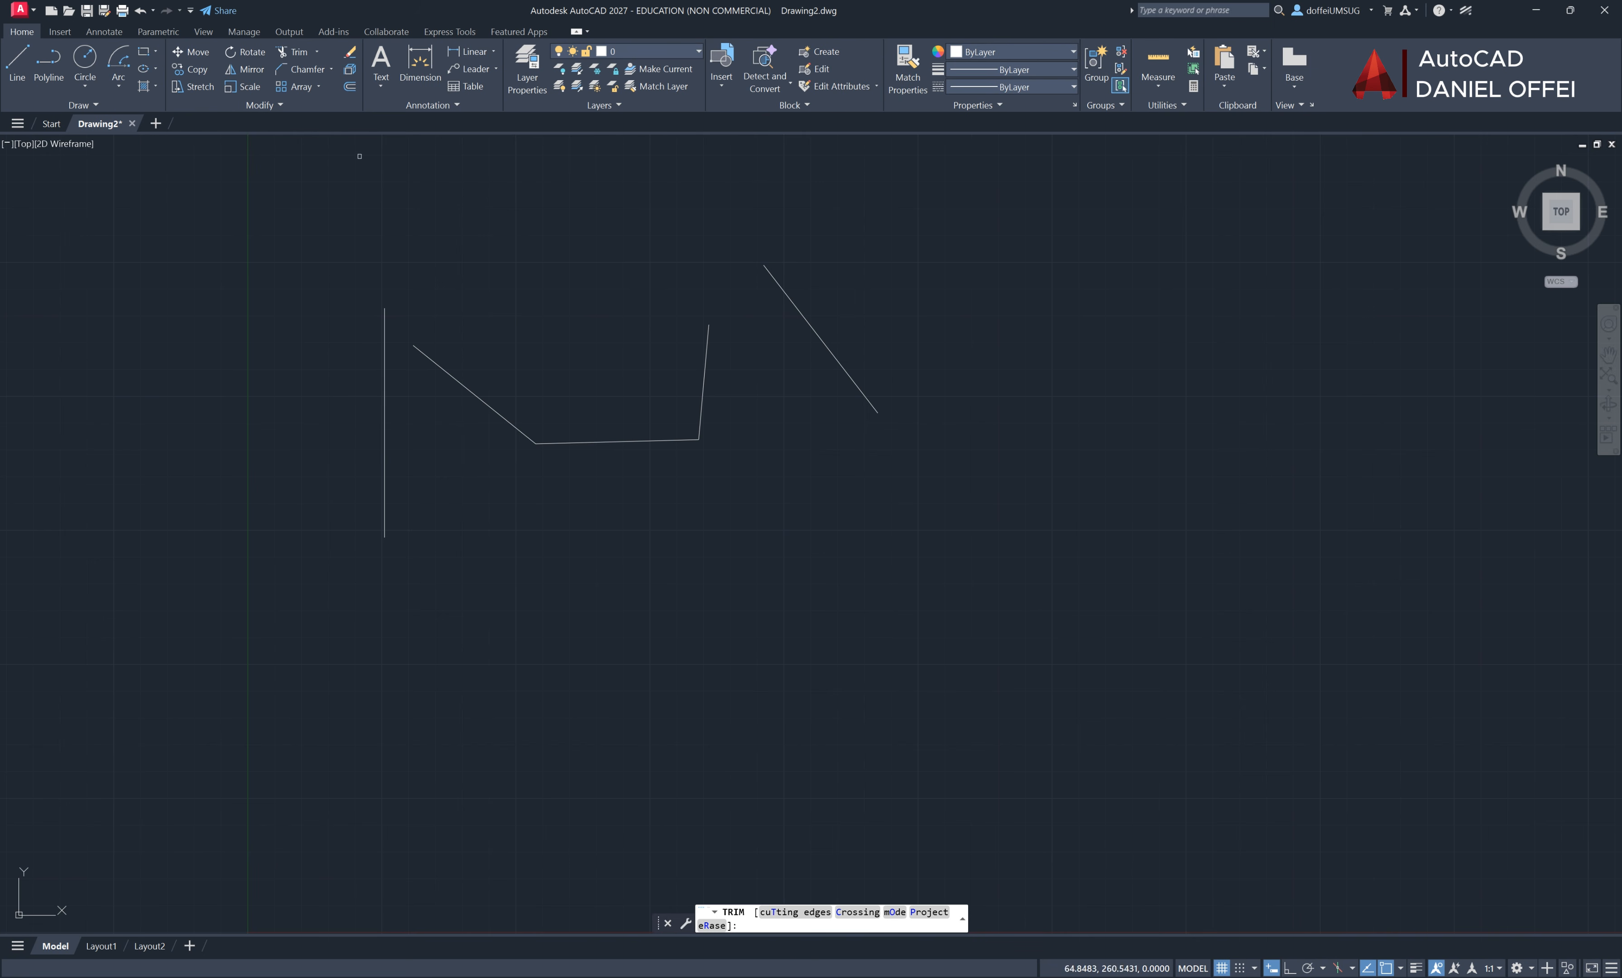
{"action": "left_click", "coordinate": [566, 441]}
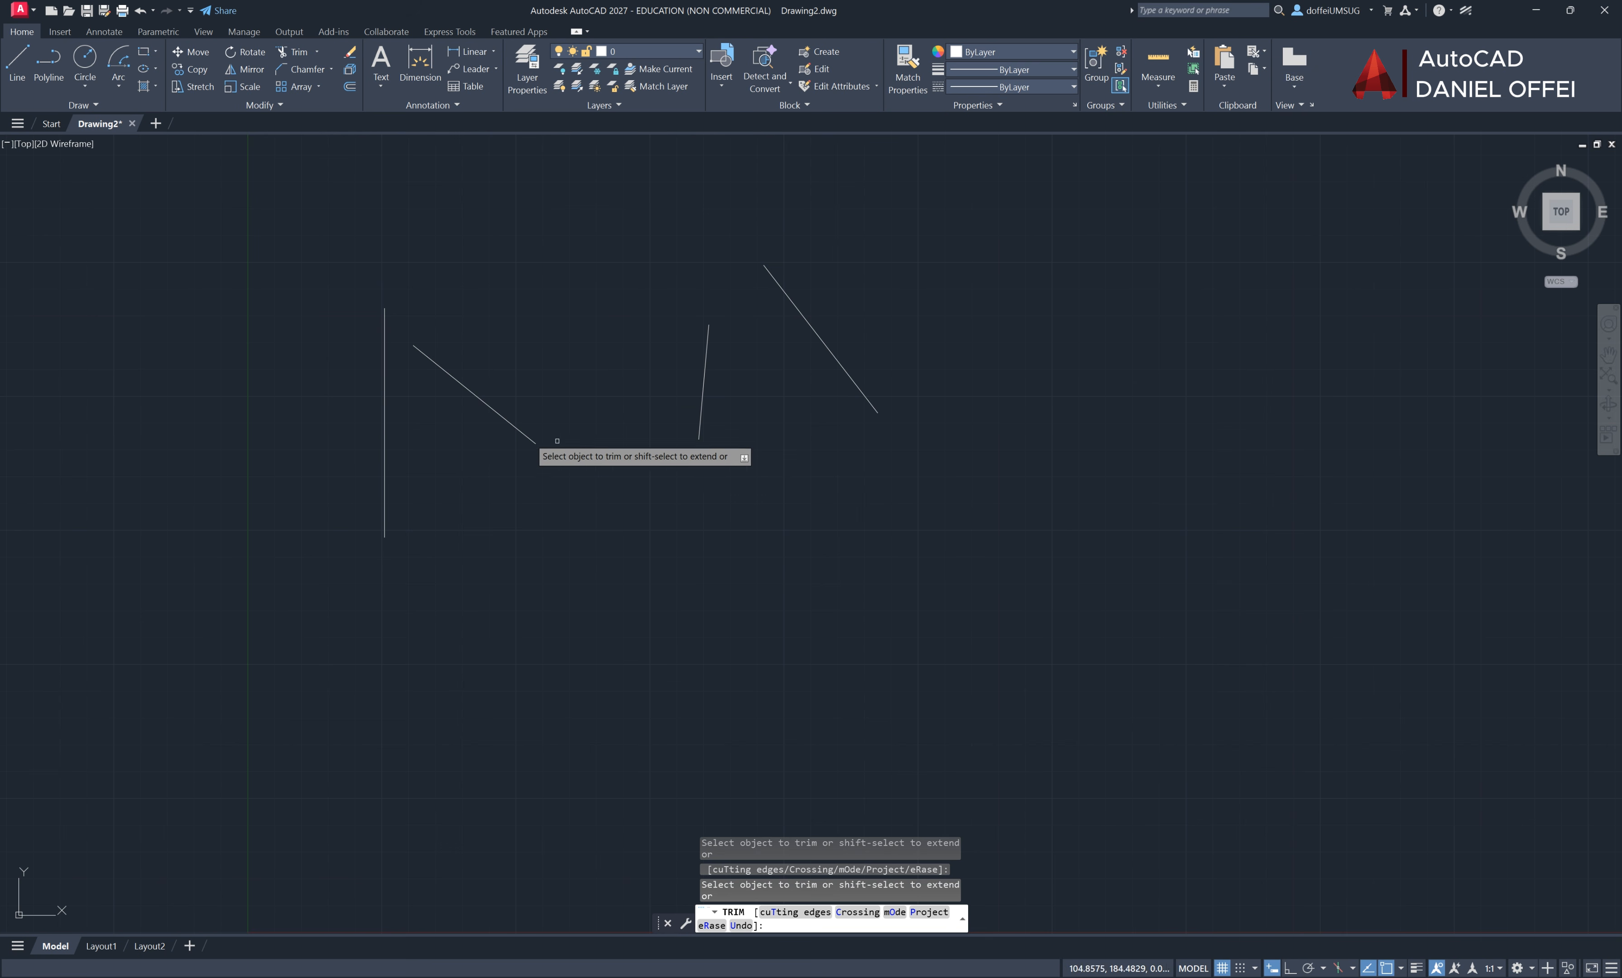
{"action": "left_click", "coordinate": [386, 418]}
{"action": "left_click", "coordinate": [381, 420]}
{"action": "key", "text": "Return"}
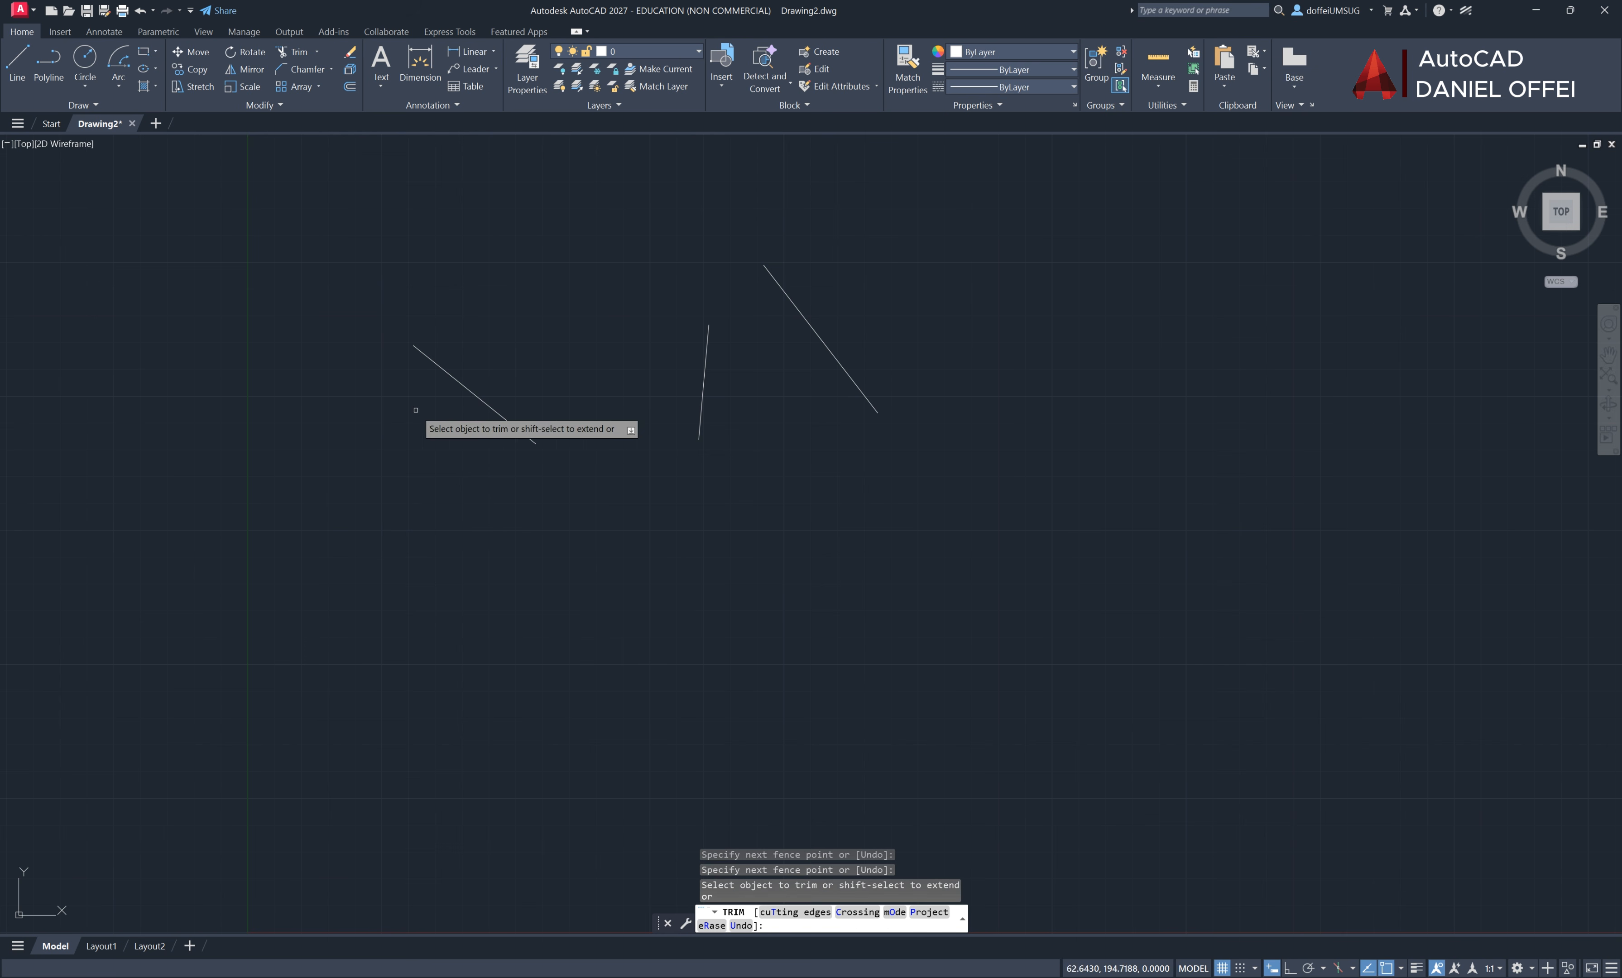
{"action": "left_click", "coordinate": [464, 386]}
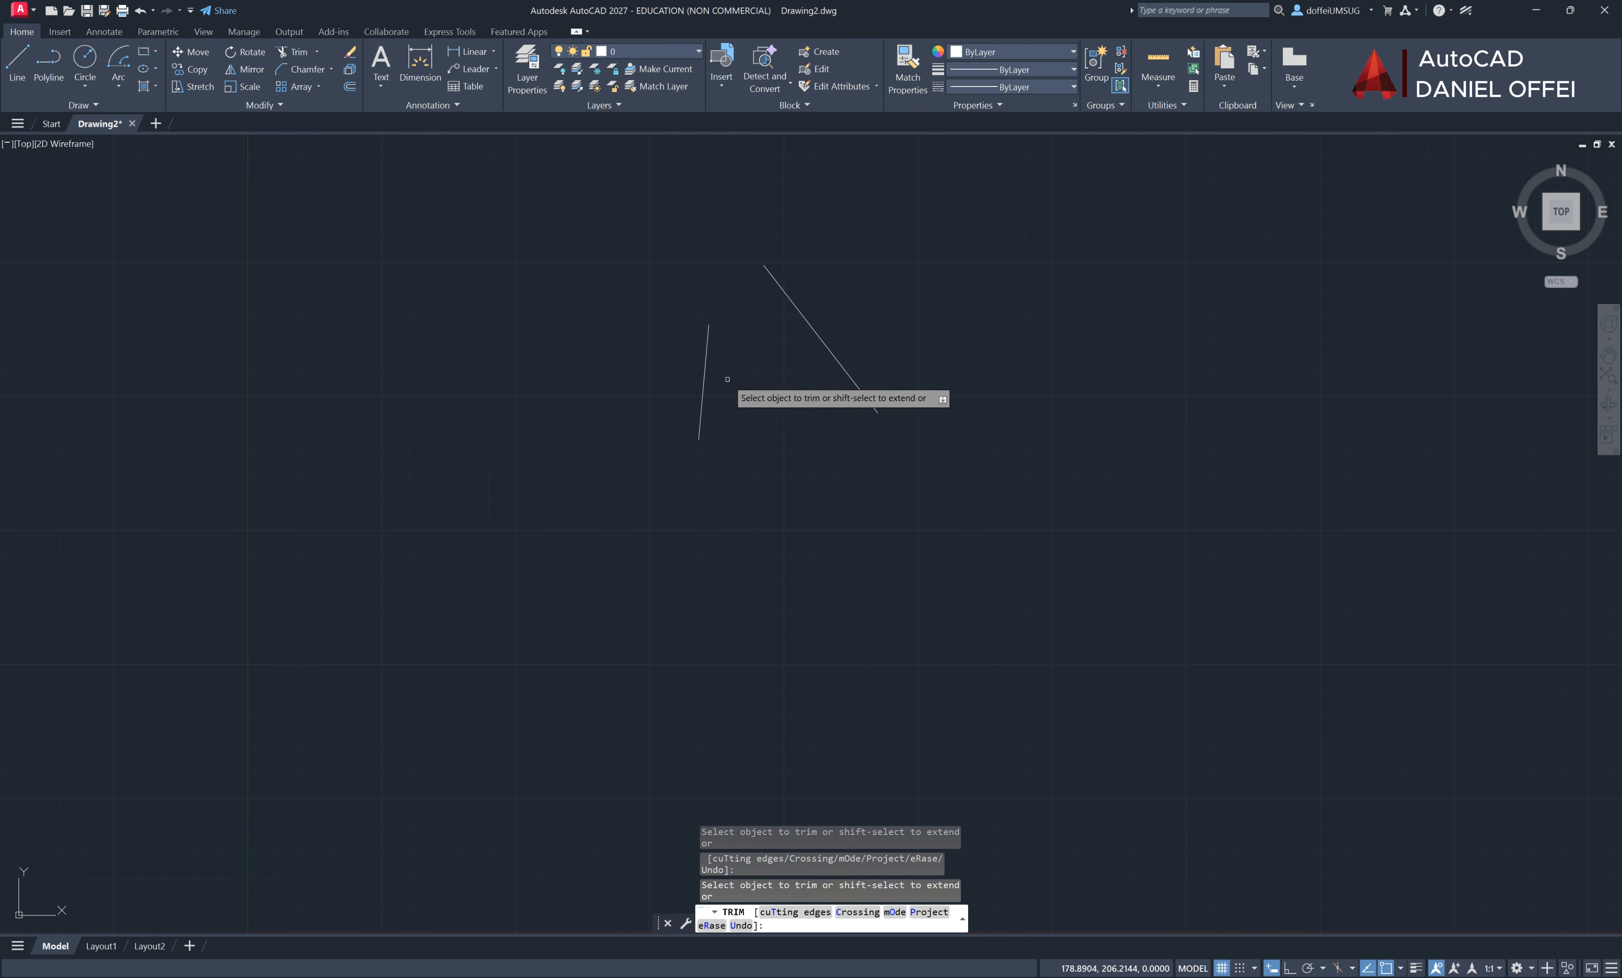
{"action": "left_click", "coordinate": [702, 387]}
{"action": "left_click", "coordinate": [923, 279]}
{"action": "left_click", "coordinate": [791, 357]}
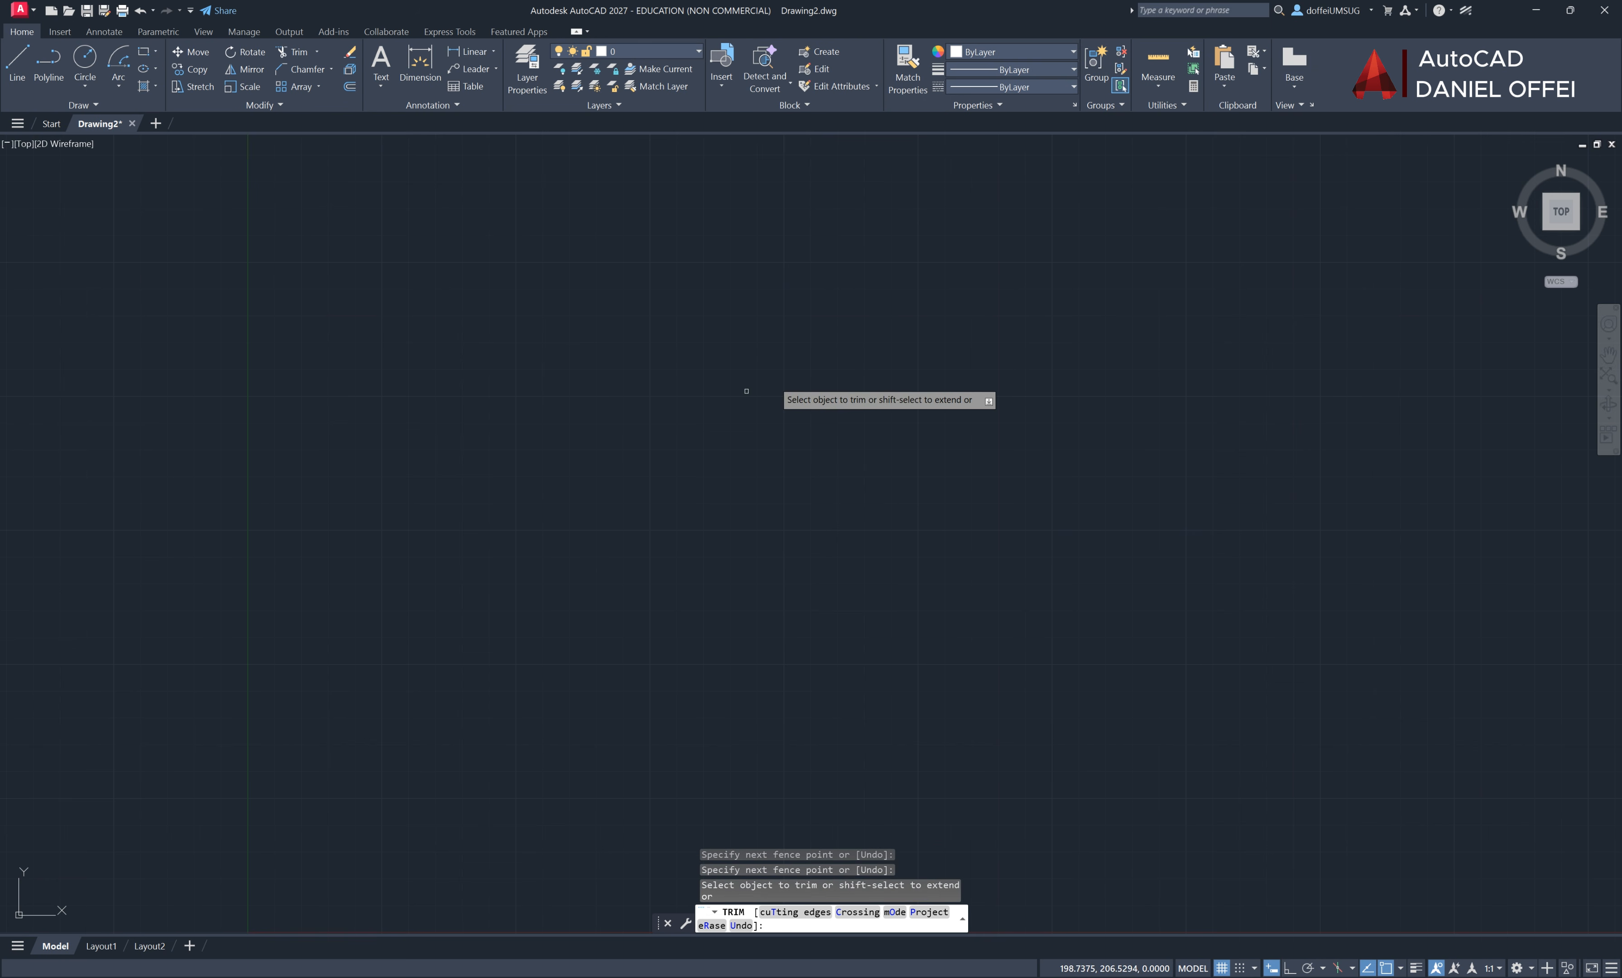
{"action": "right_click", "coordinate": [765, 386]}
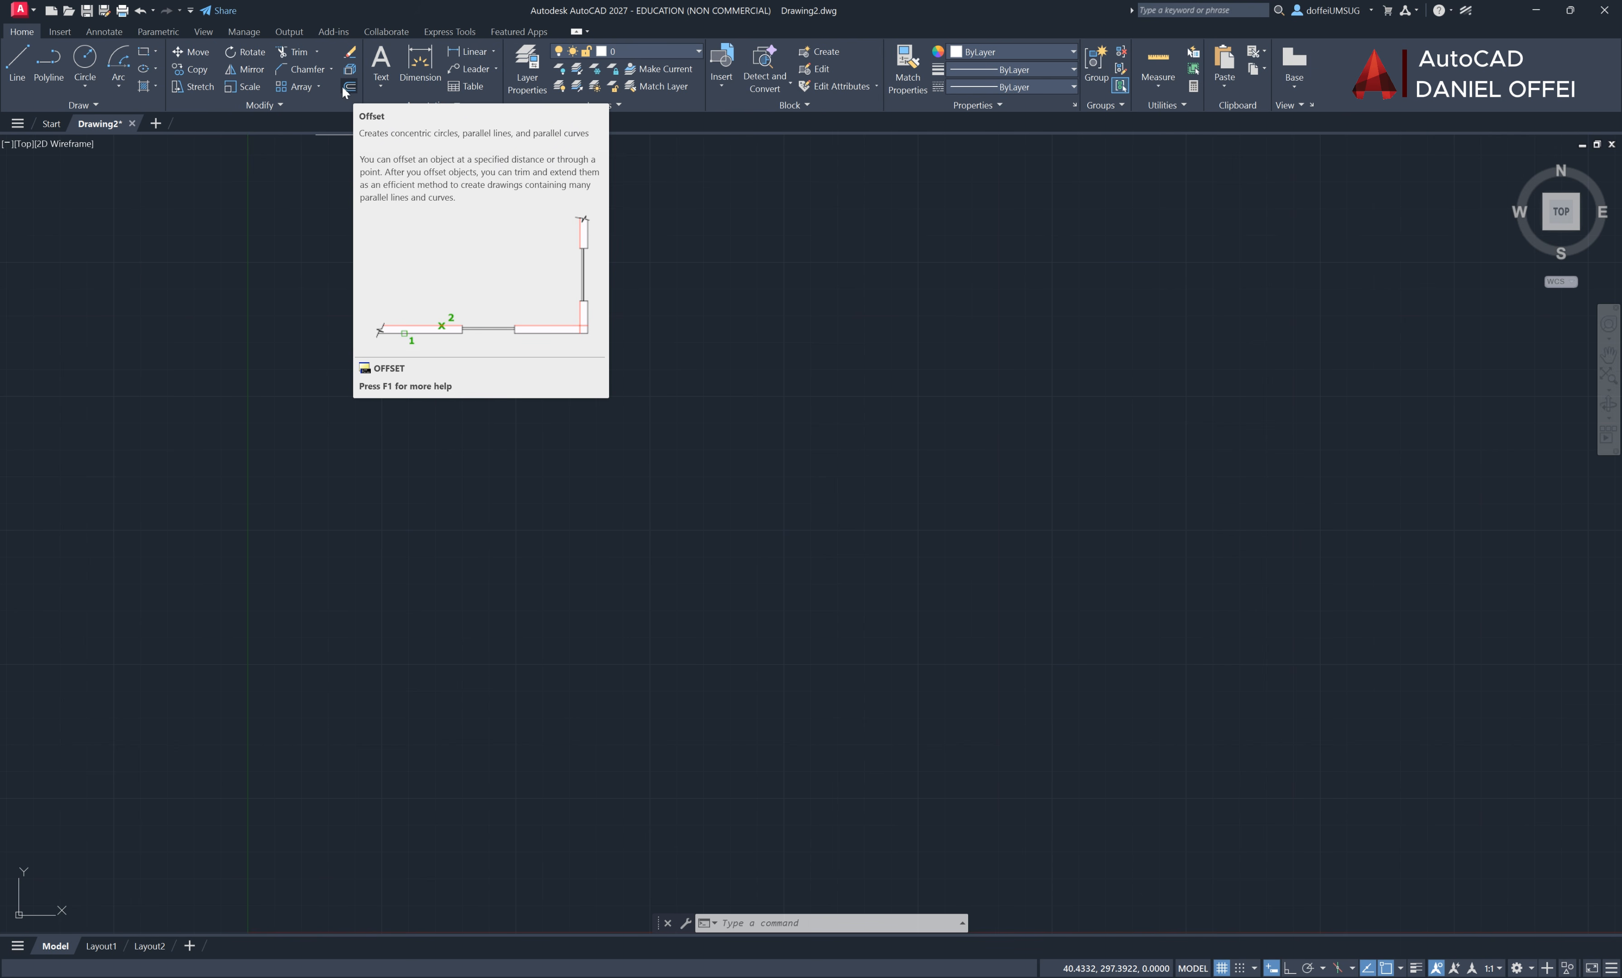
Draw a single vertical line downward with Ortho mode turned on
{"action": "left_click", "coordinate": [12, 71]}
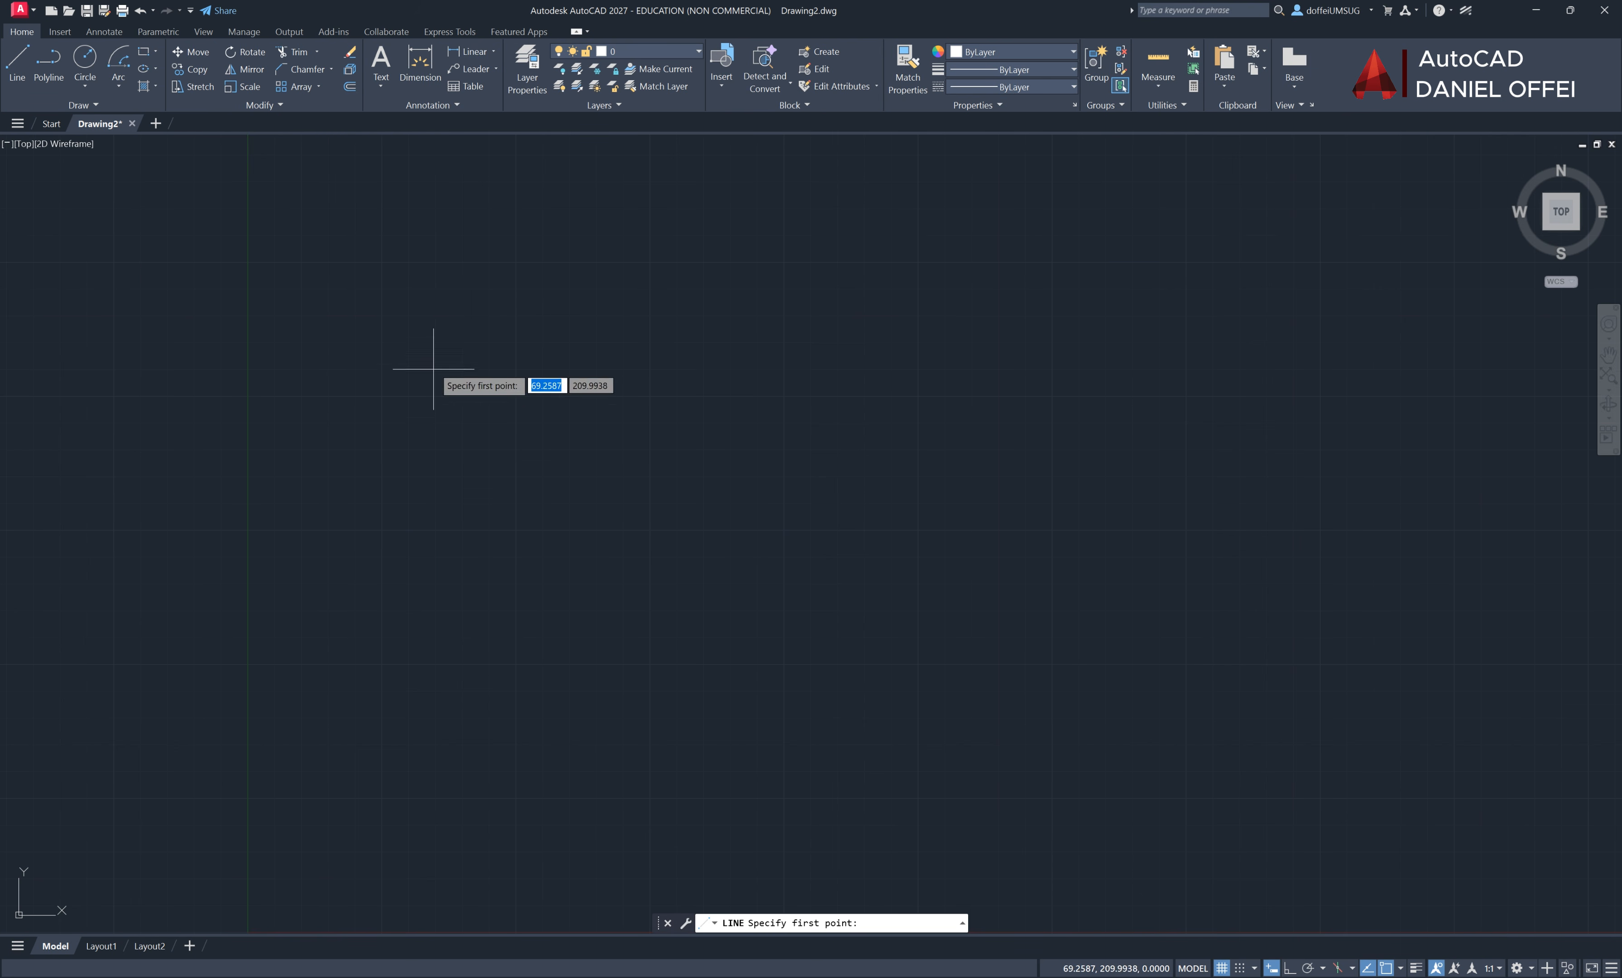
{"action": "left_click", "coordinate": [433, 359]}
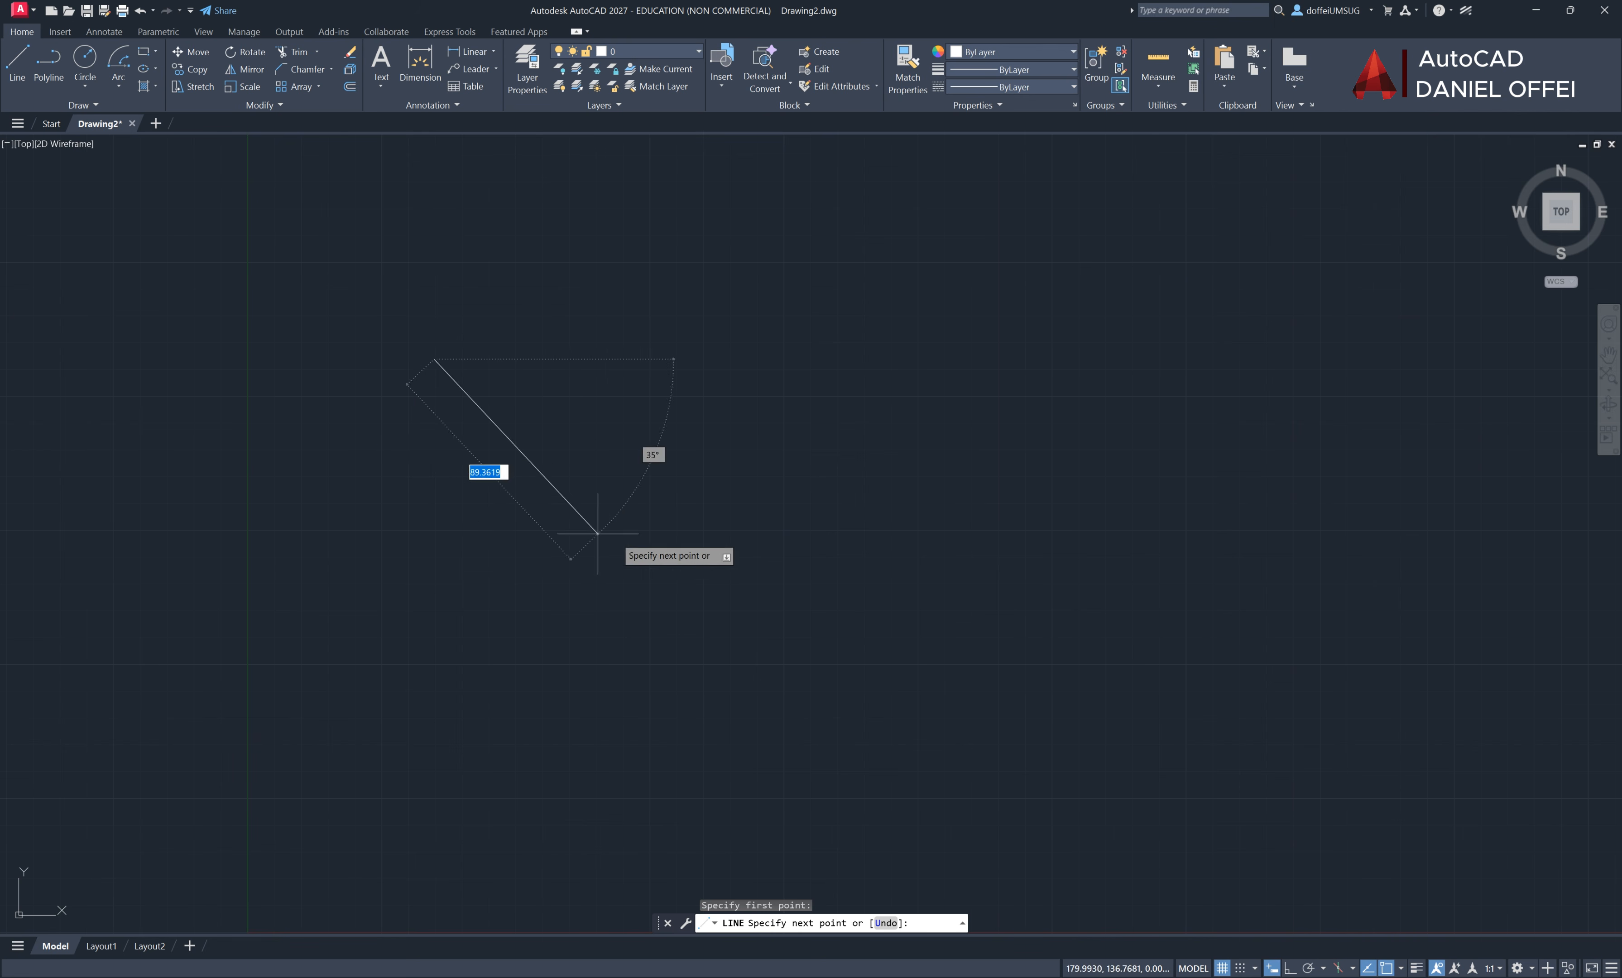
{"action": "left_click", "coordinate": [1289, 967]}
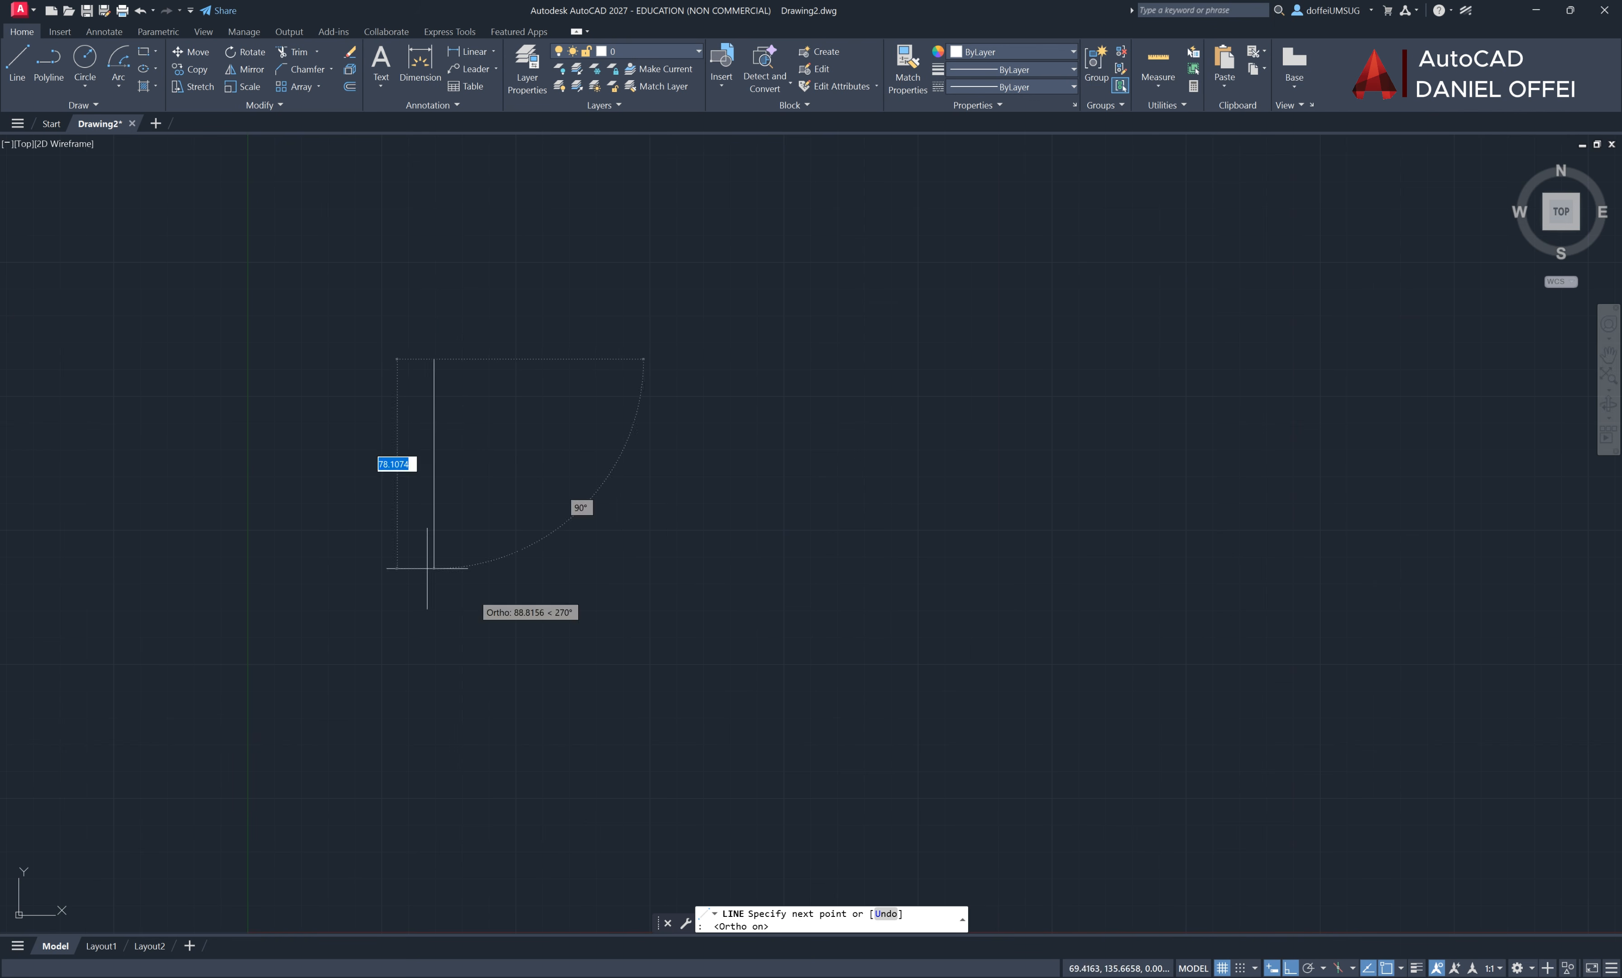
{"action": "left_click", "coordinate": [434, 521]}
{"action": "key", "text": "Return"}
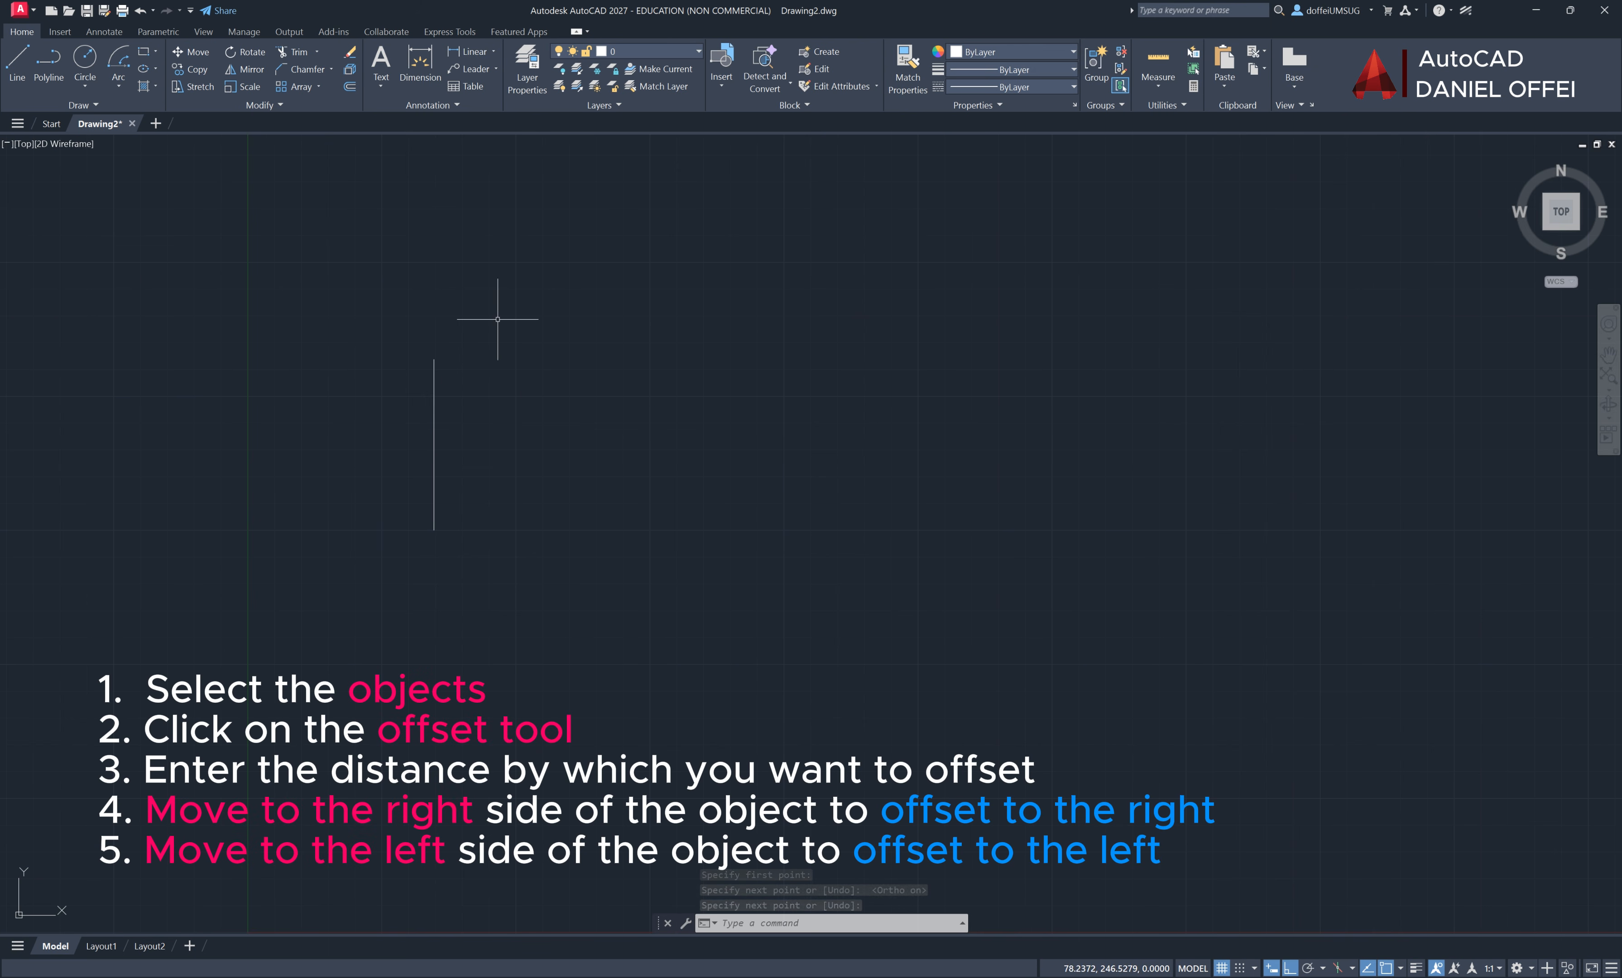
Offset the vertical line by 10 to its left side
{"action": "left_click", "coordinate": [530, 371]}
{"action": "left_click", "coordinate": [401, 430]}
{"action": "left_click", "coordinate": [350, 87]}
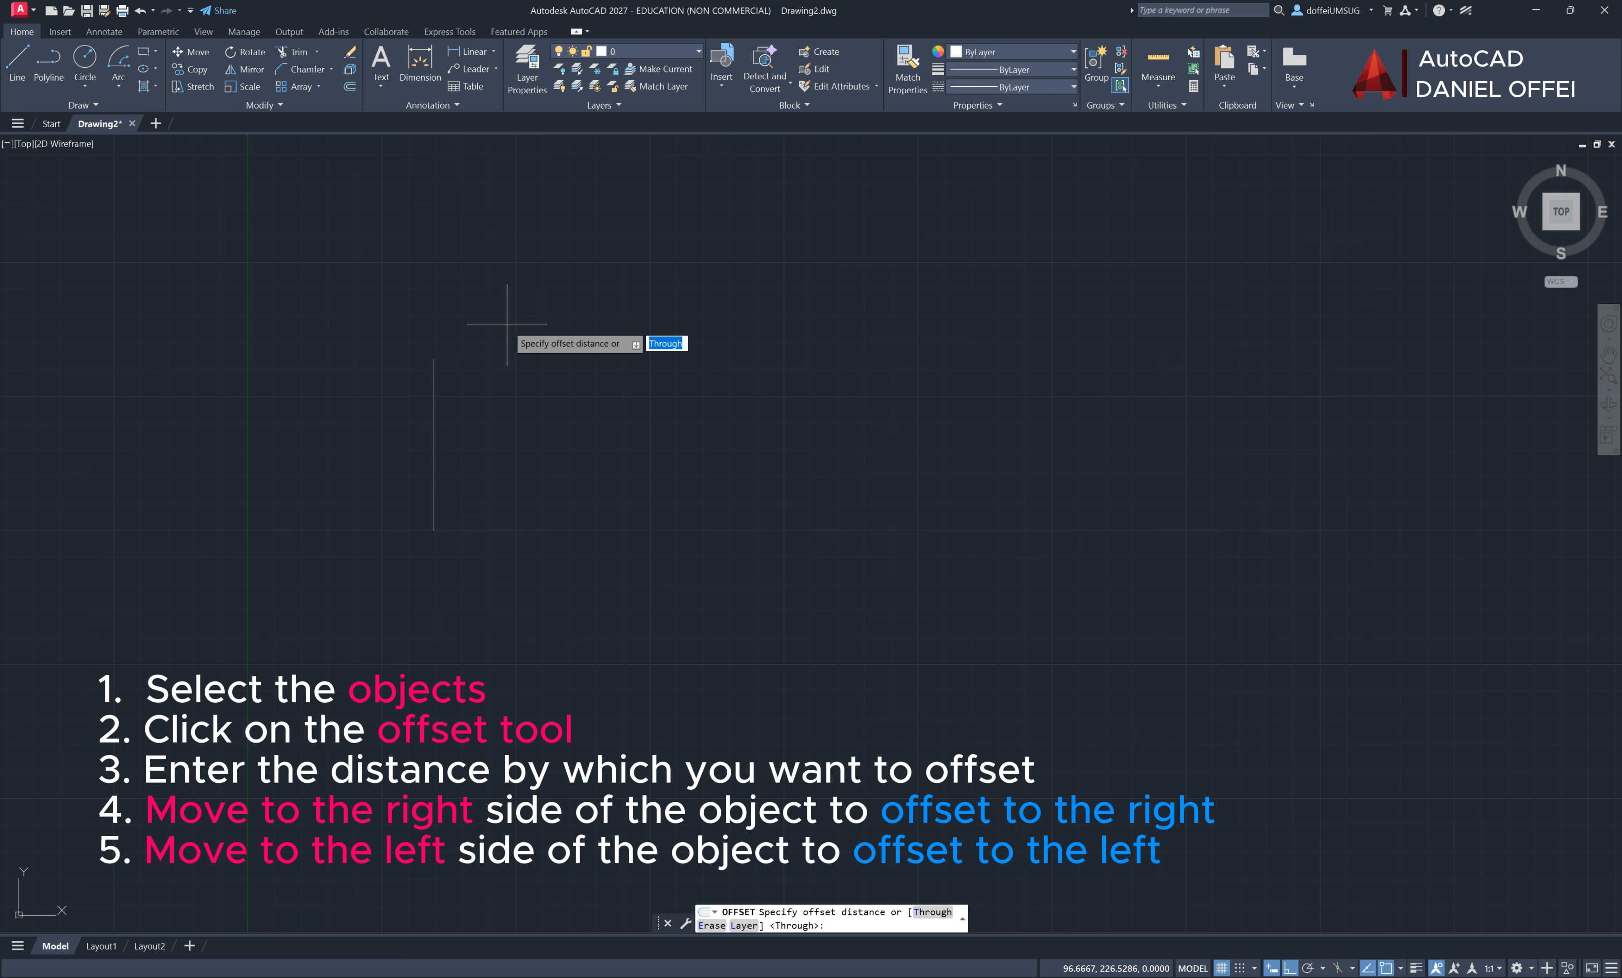
{"action": "key", "text": "Return"}
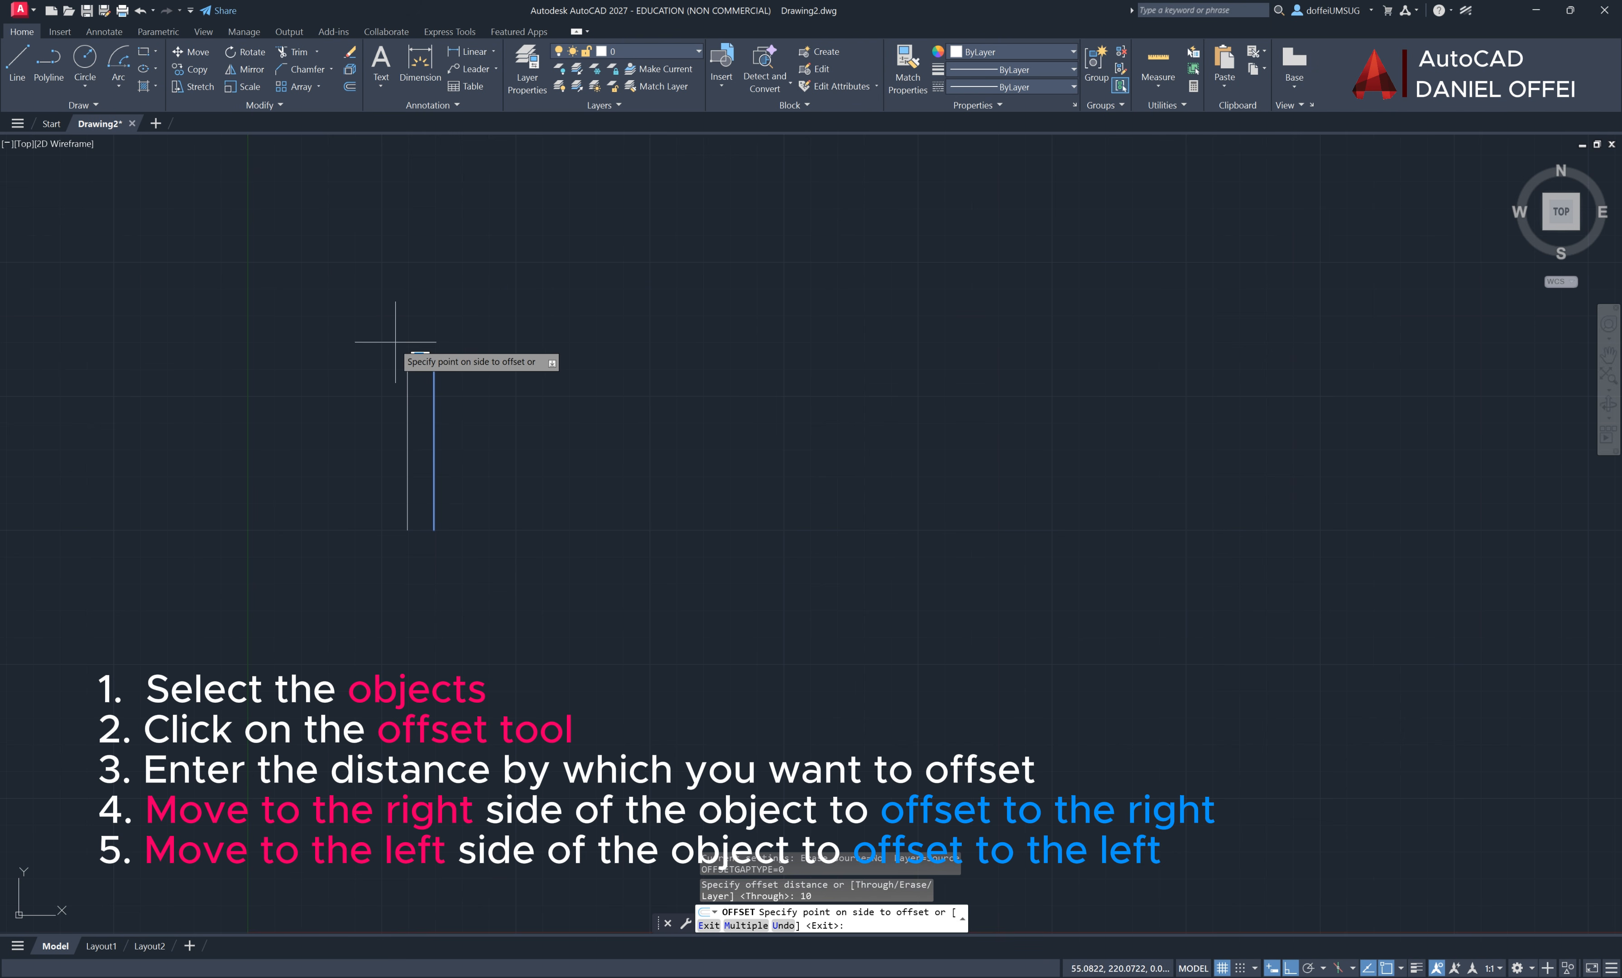
{"action": "left_click", "coordinate": [408, 333]}
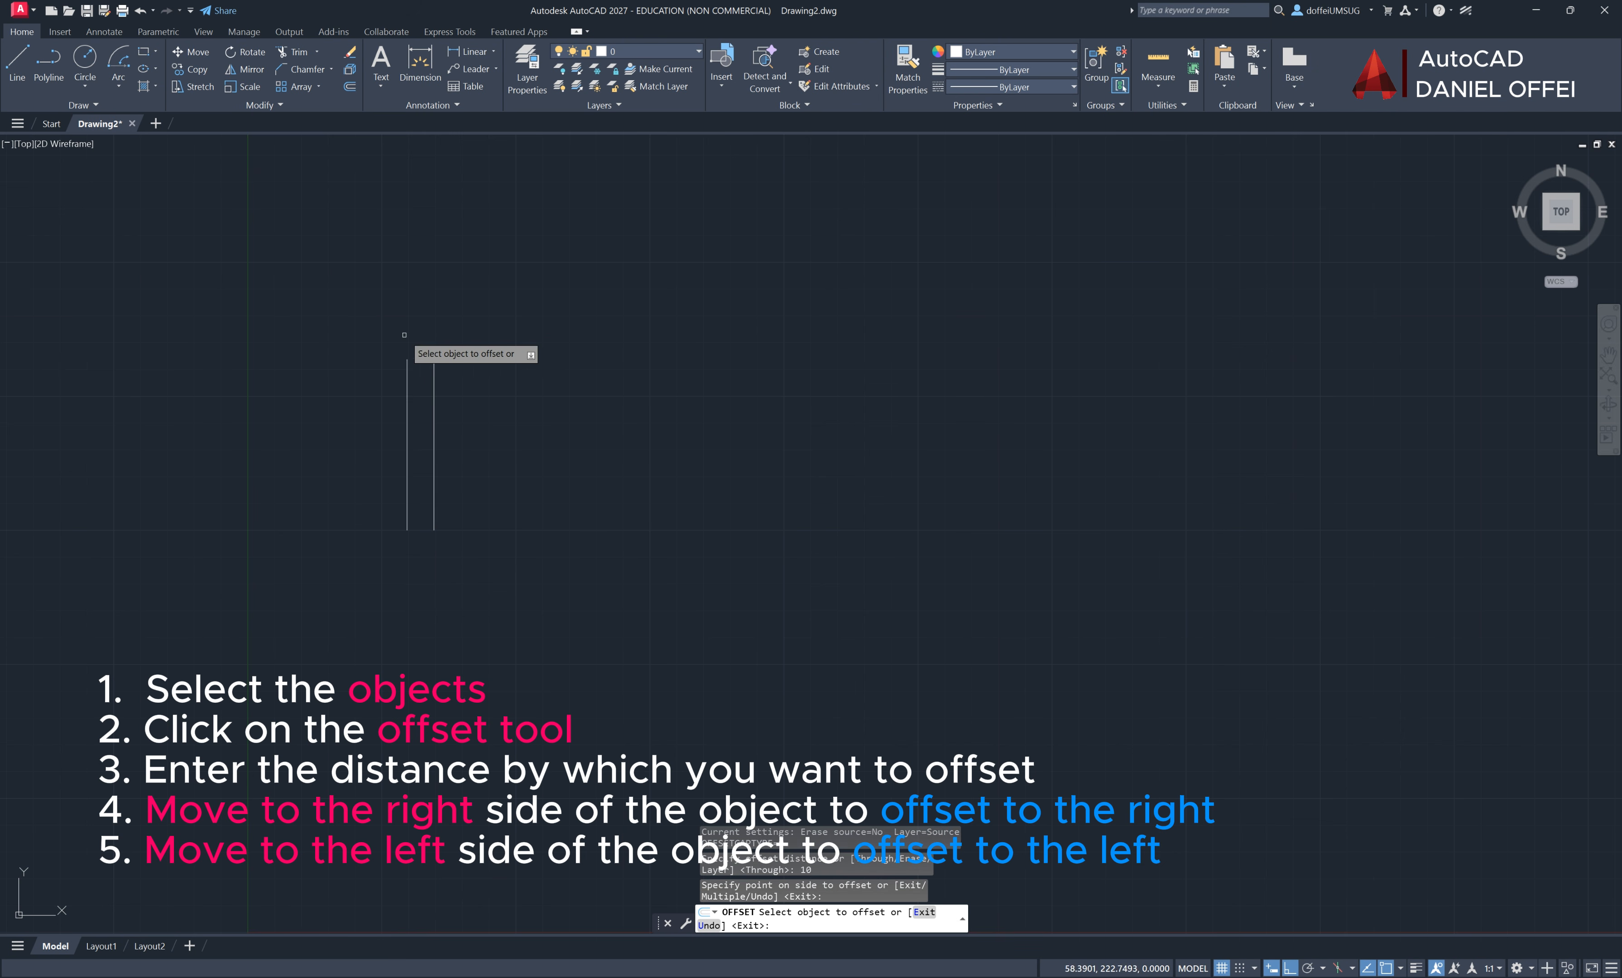
Offset the original line by 10 to the right, repeating from each new line until there are four copies on that side
{"action": "left_click", "coordinate": [433, 412]}
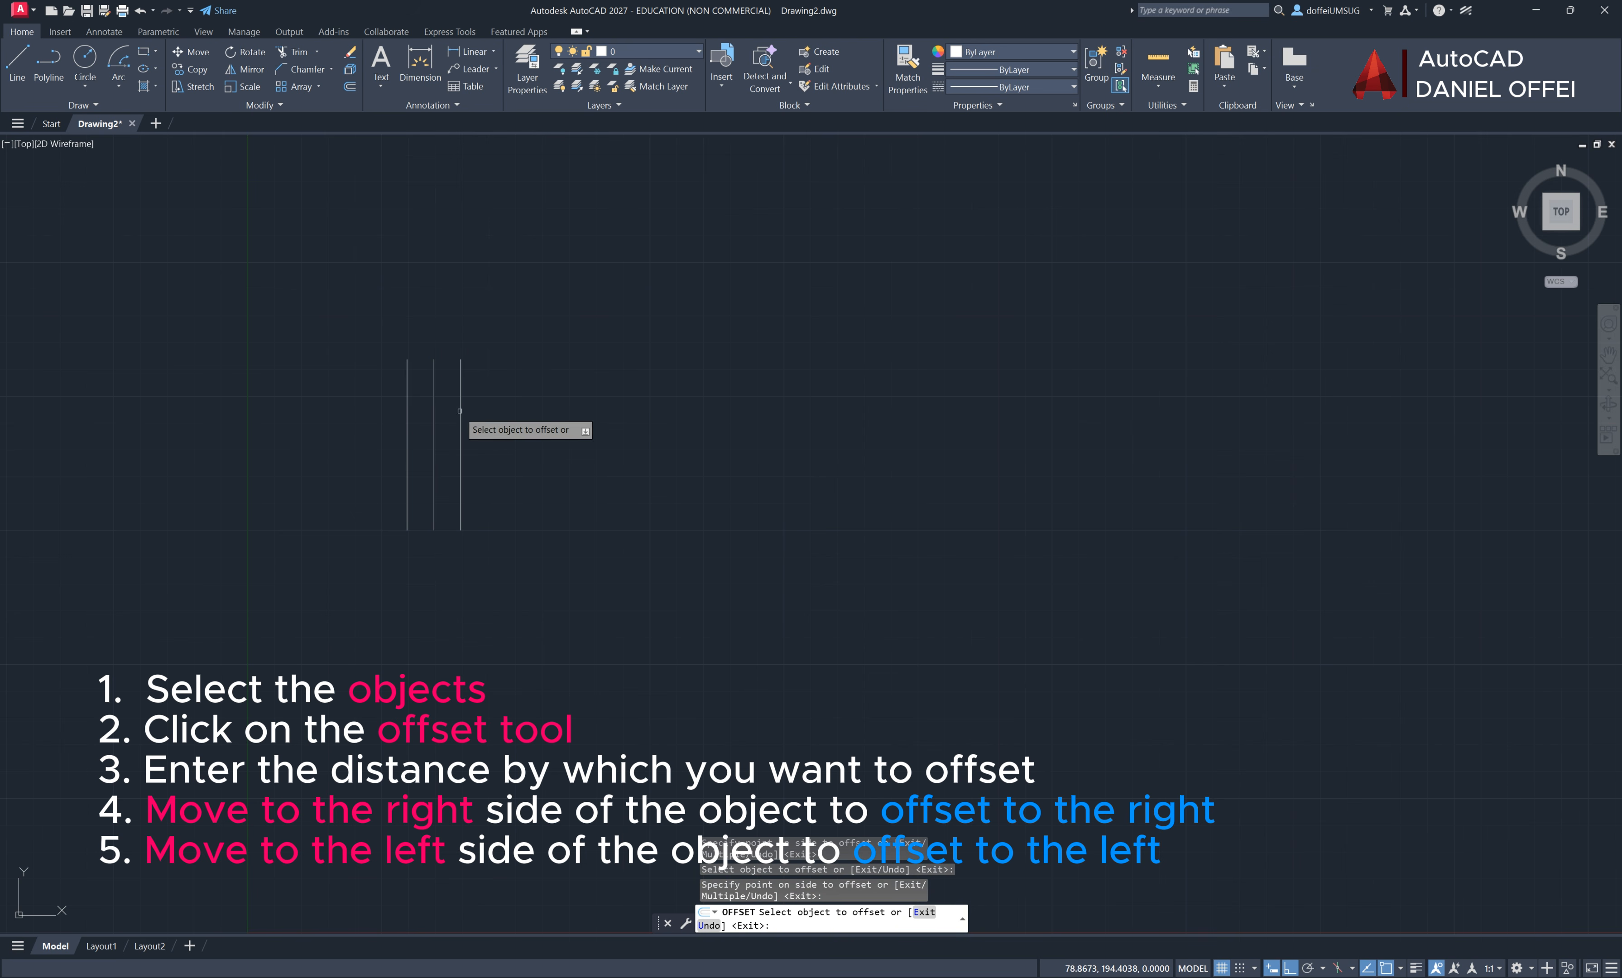
{"action": "left_click", "coordinate": [455, 413]}
{"action": "left_click", "coordinate": [461, 412]}
{"action": "left_click", "coordinate": [478, 413]}
{"action": "left_click", "coordinate": [488, 413]}
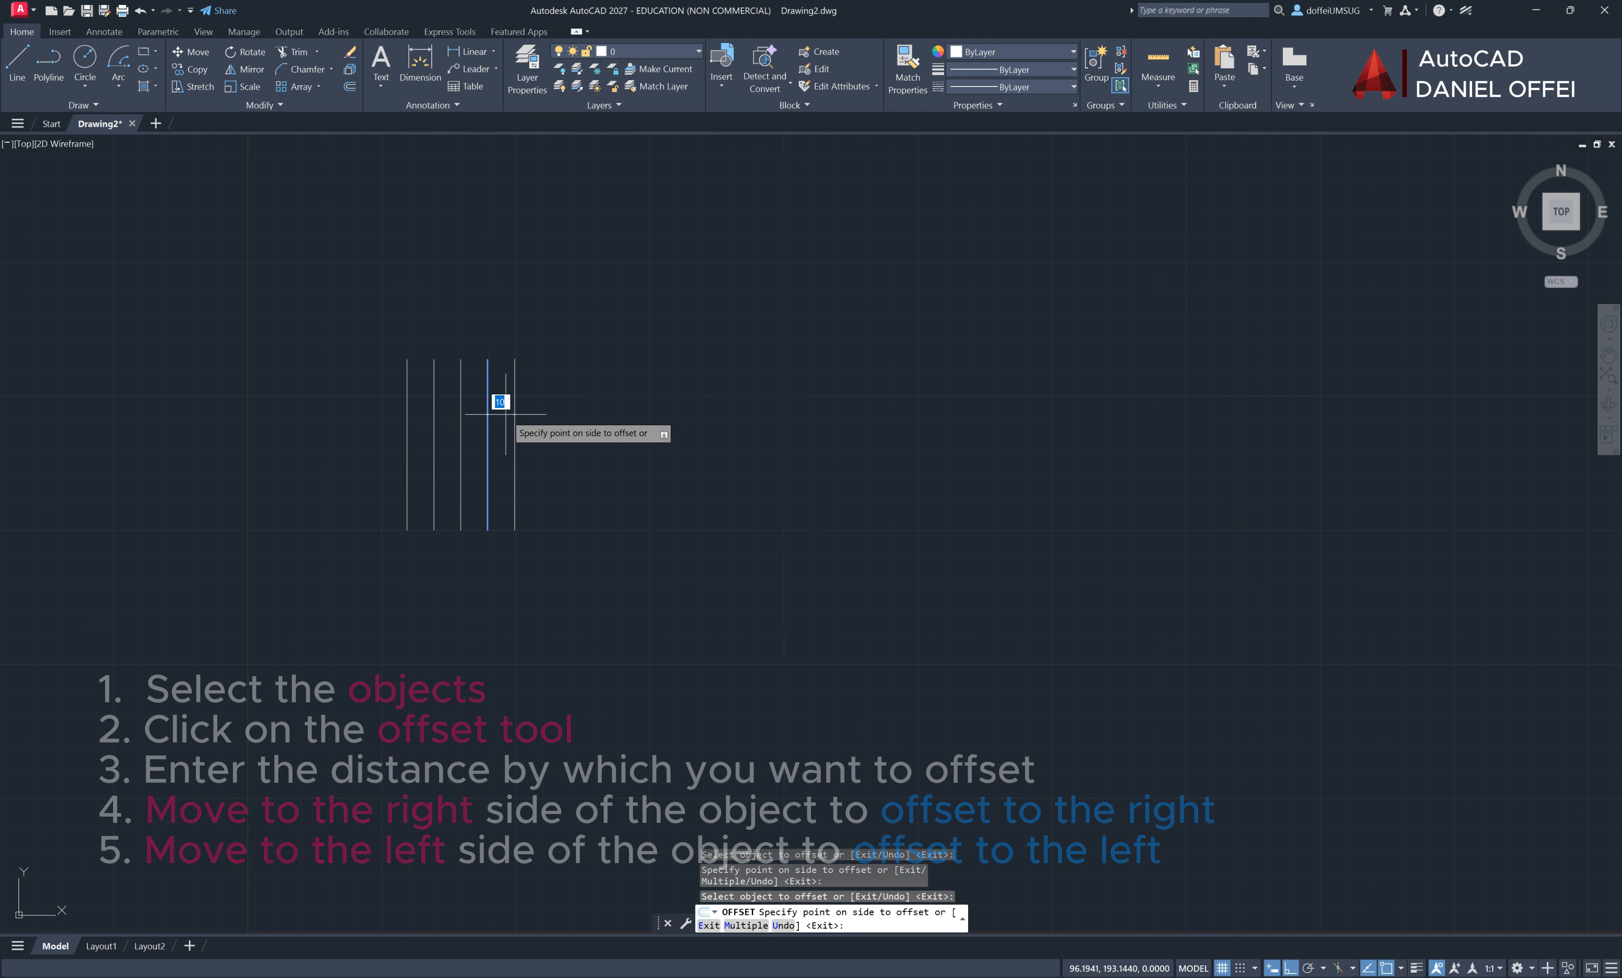
{"action": "left_click", "coordinate": [512, 412]}
{"action": "left_click", "coordinate": [515, 417]}
{"action": "left_click", "coordinate": [539, 416]}
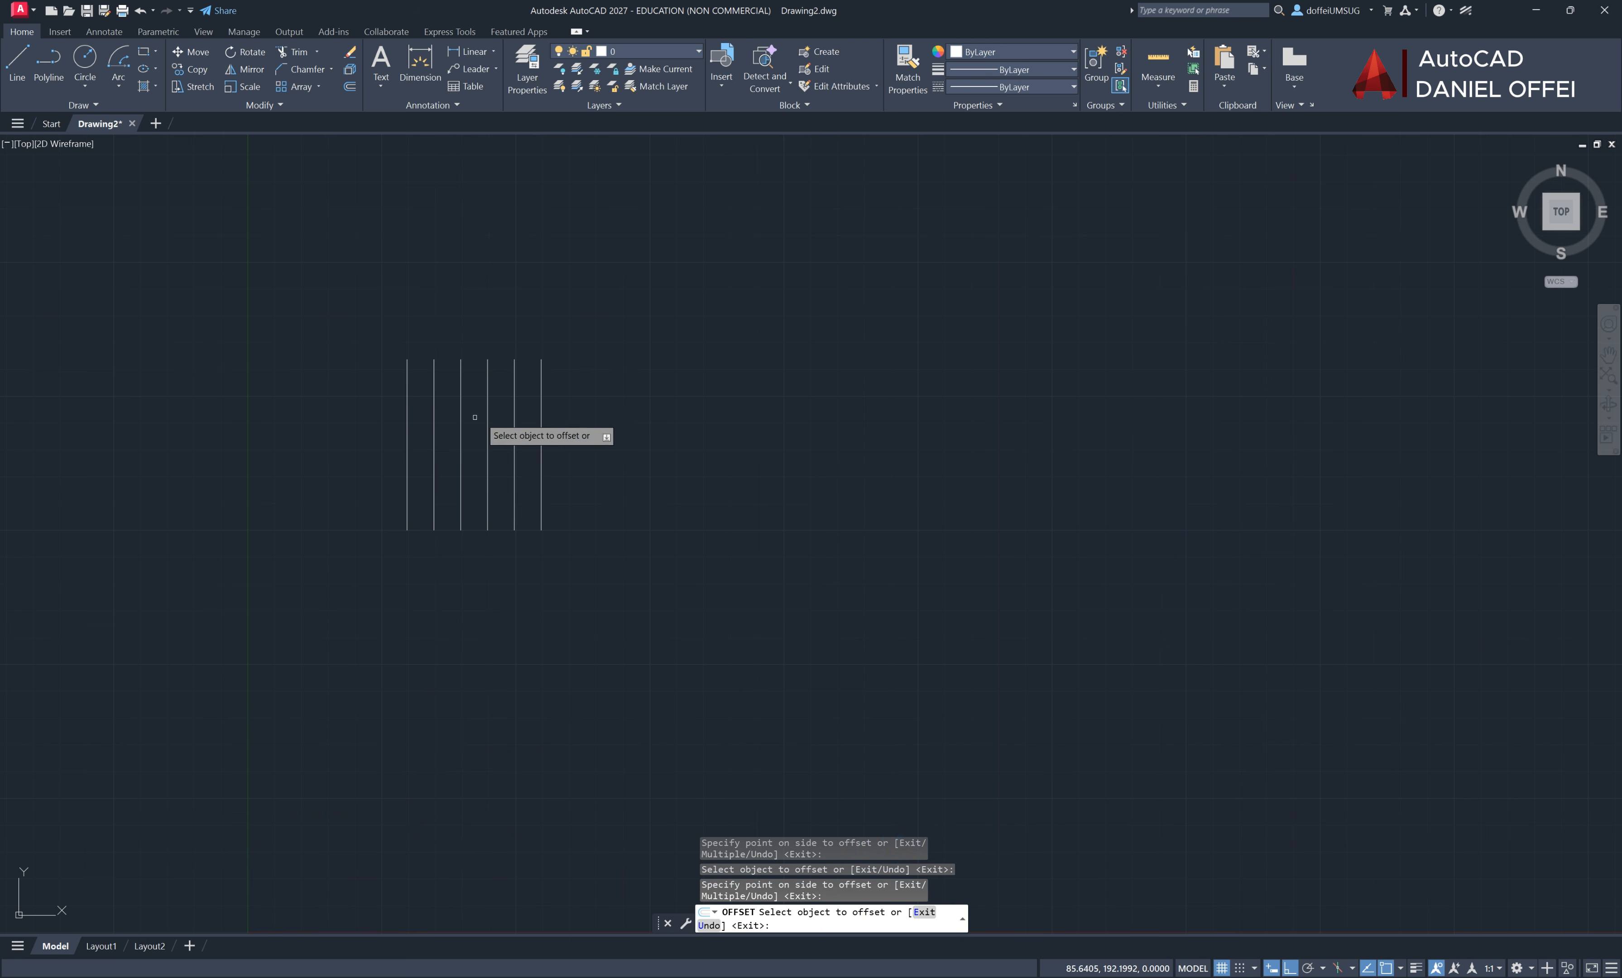
Add three more parallel lines at 10 spacing by repeatedly offsetting the leftmost line outward, and end the Offset command
{"action": "left_click", "coordinate": [409, 424]}
{"action": "left_click", "coordinate": [389, 431]}
{"action": "left_click", "coordinate": [381, 436]}
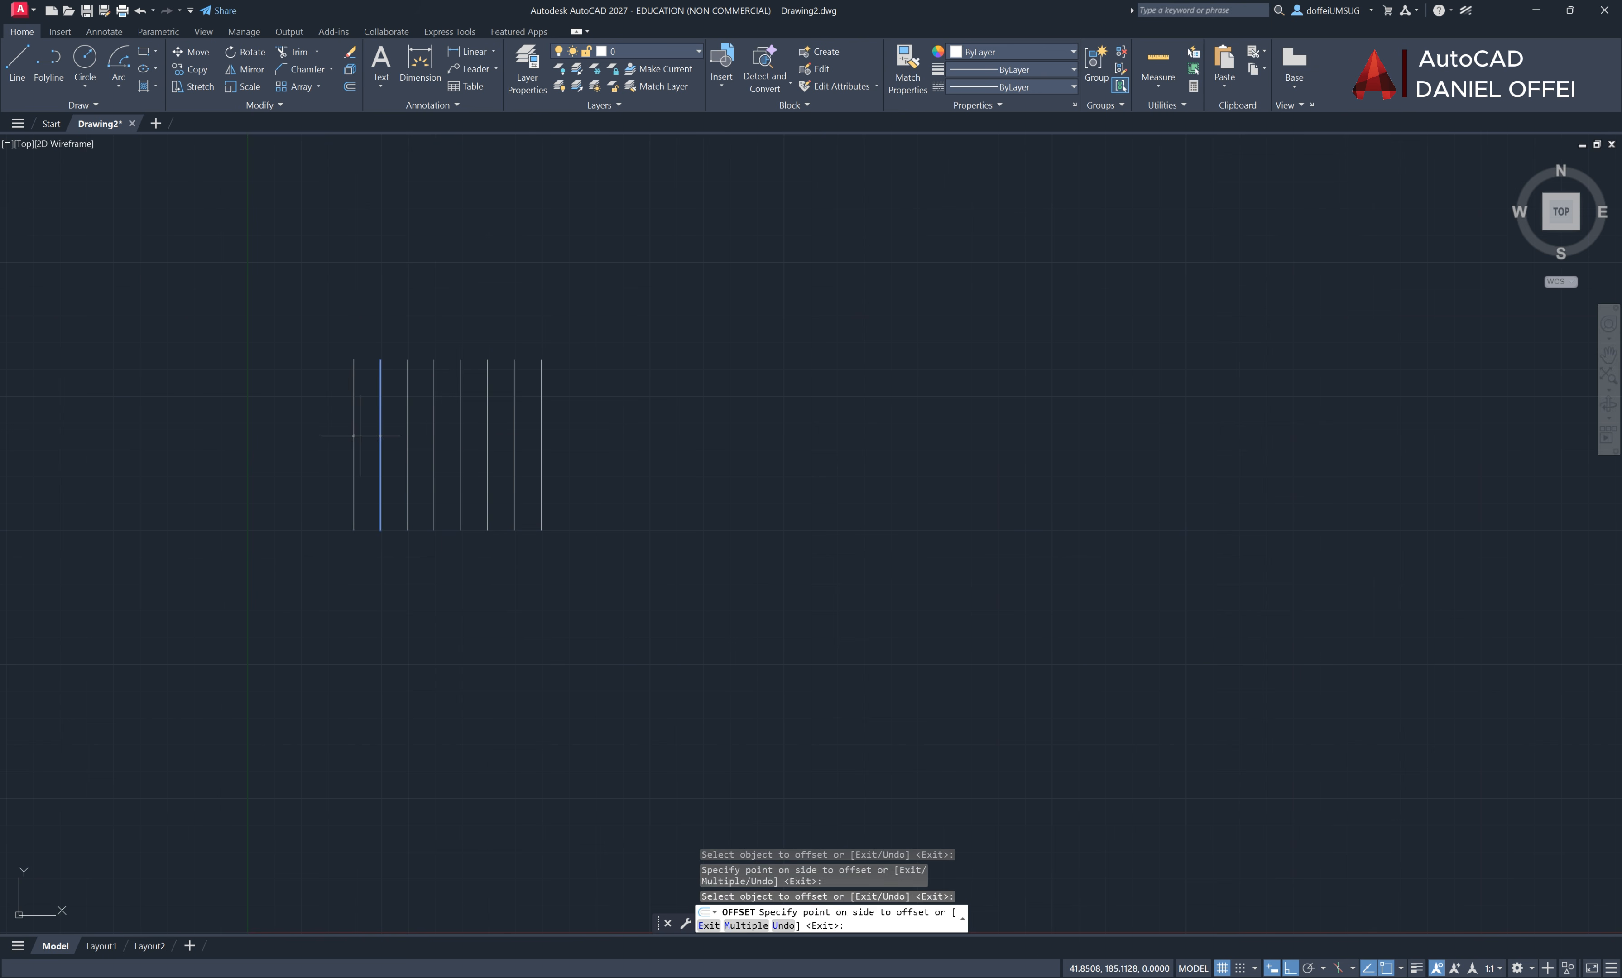
{"action": "left_click", "coordinate": [359, 449]}
{"action": "left_click", "coordinate": [354, 440]}
{"action": "left_click", "coordinate": [335, 436]}
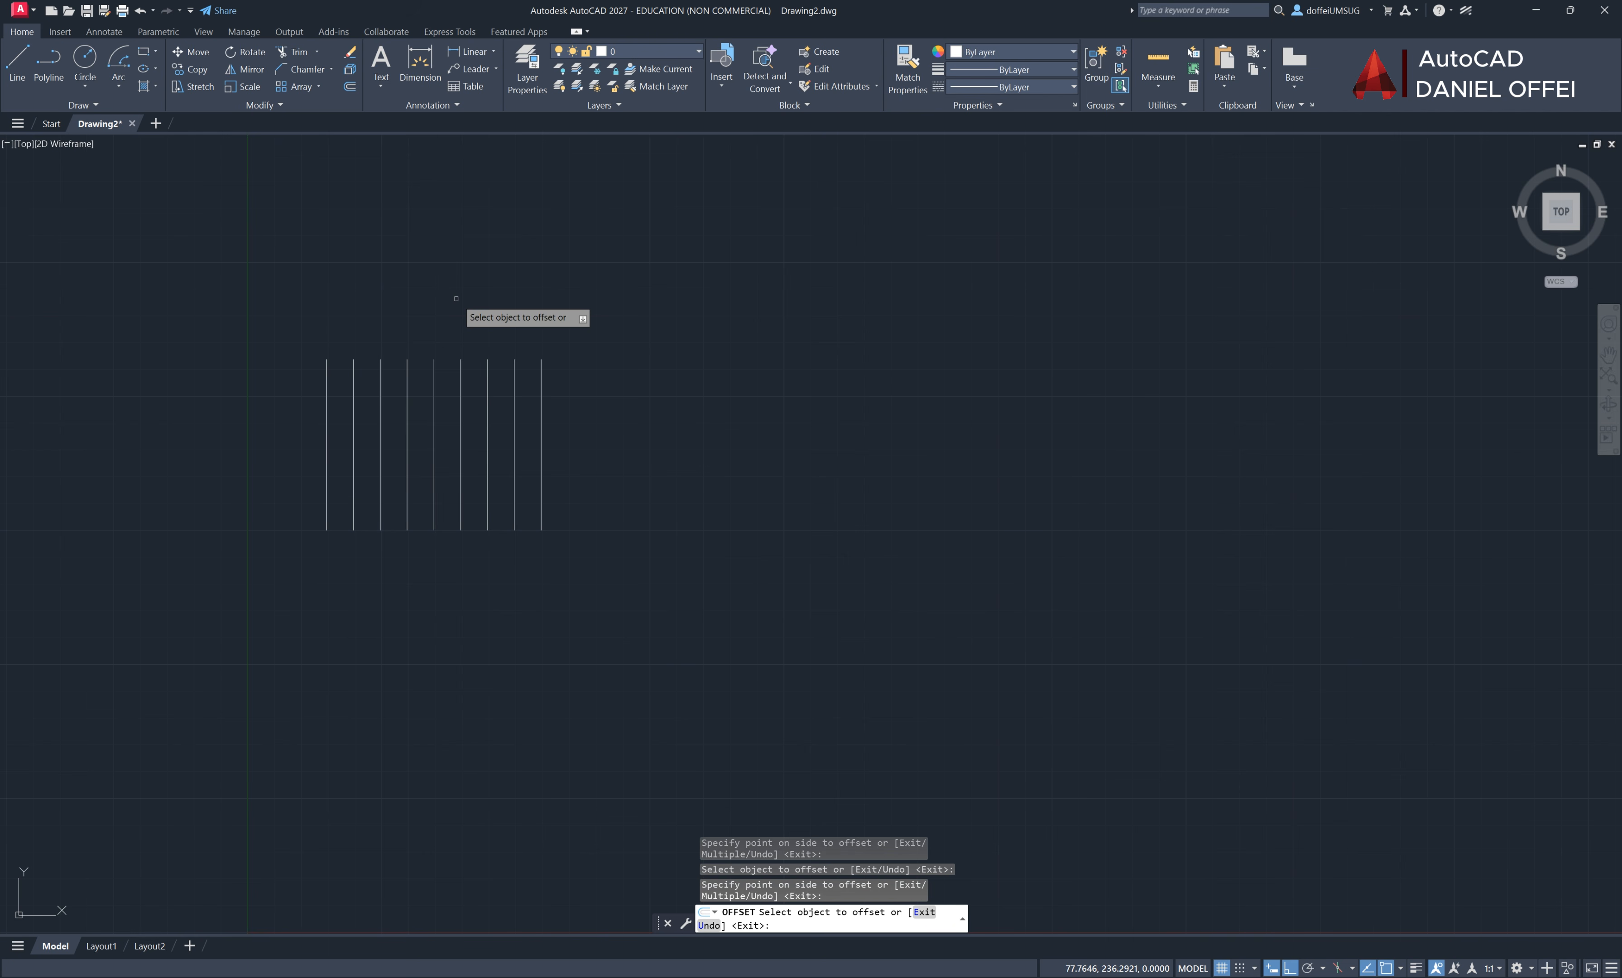
{"action": "key", "text": "Escape"}
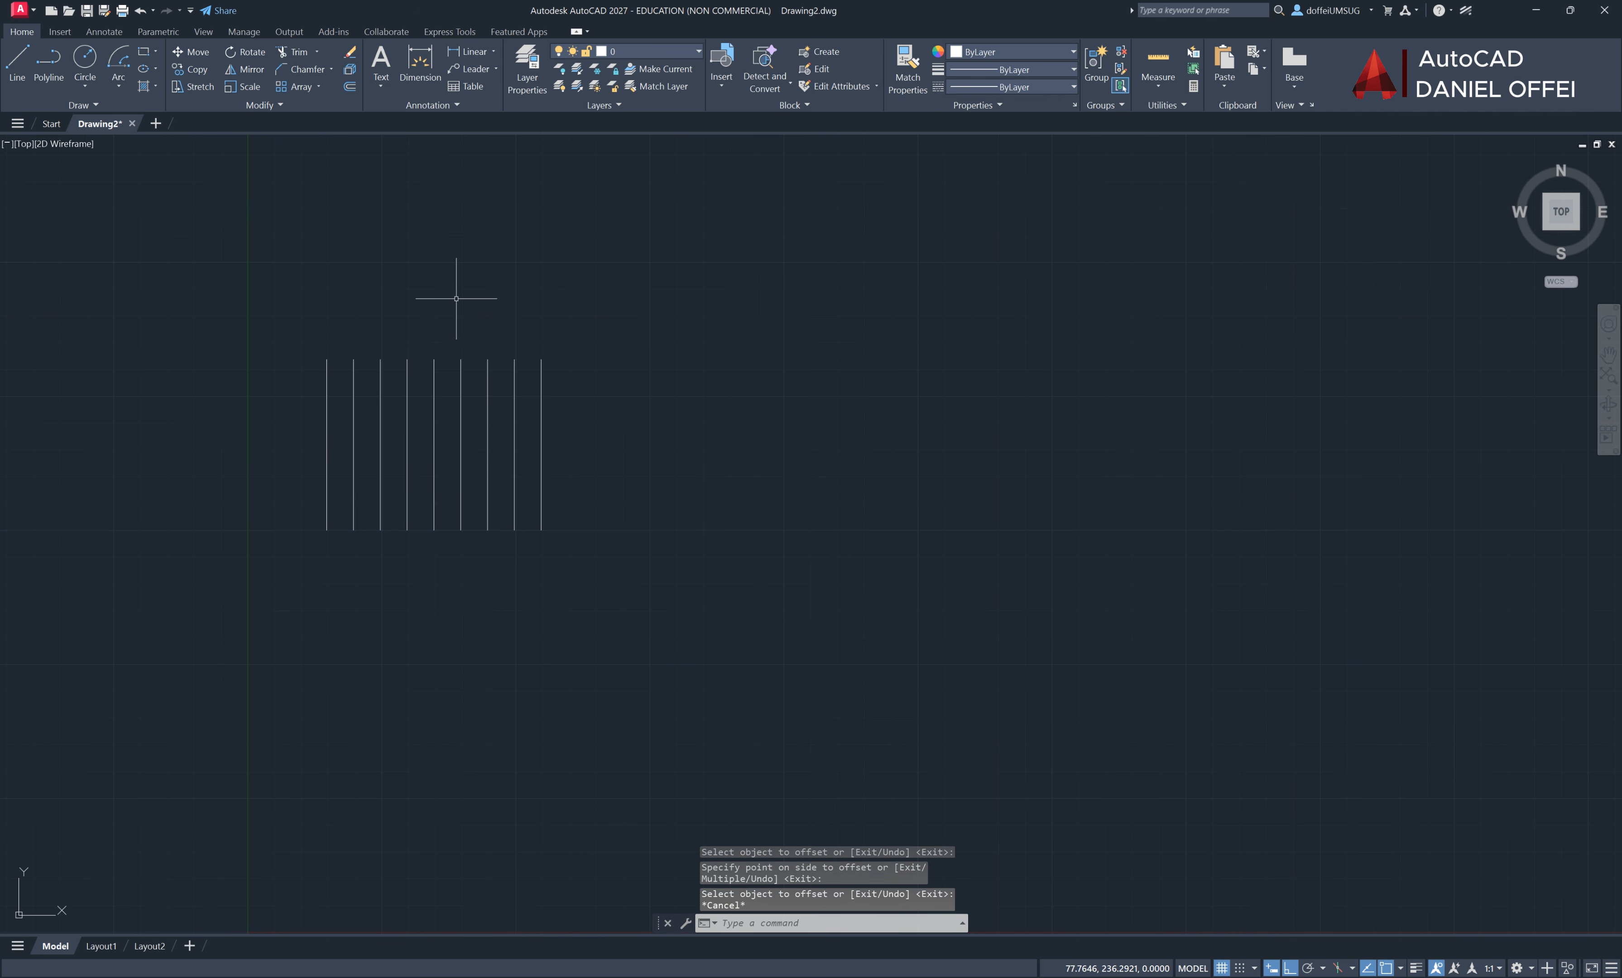
Offset the rightmost vertical line by 30 to the right
{"action": "key", "text": "Return"}
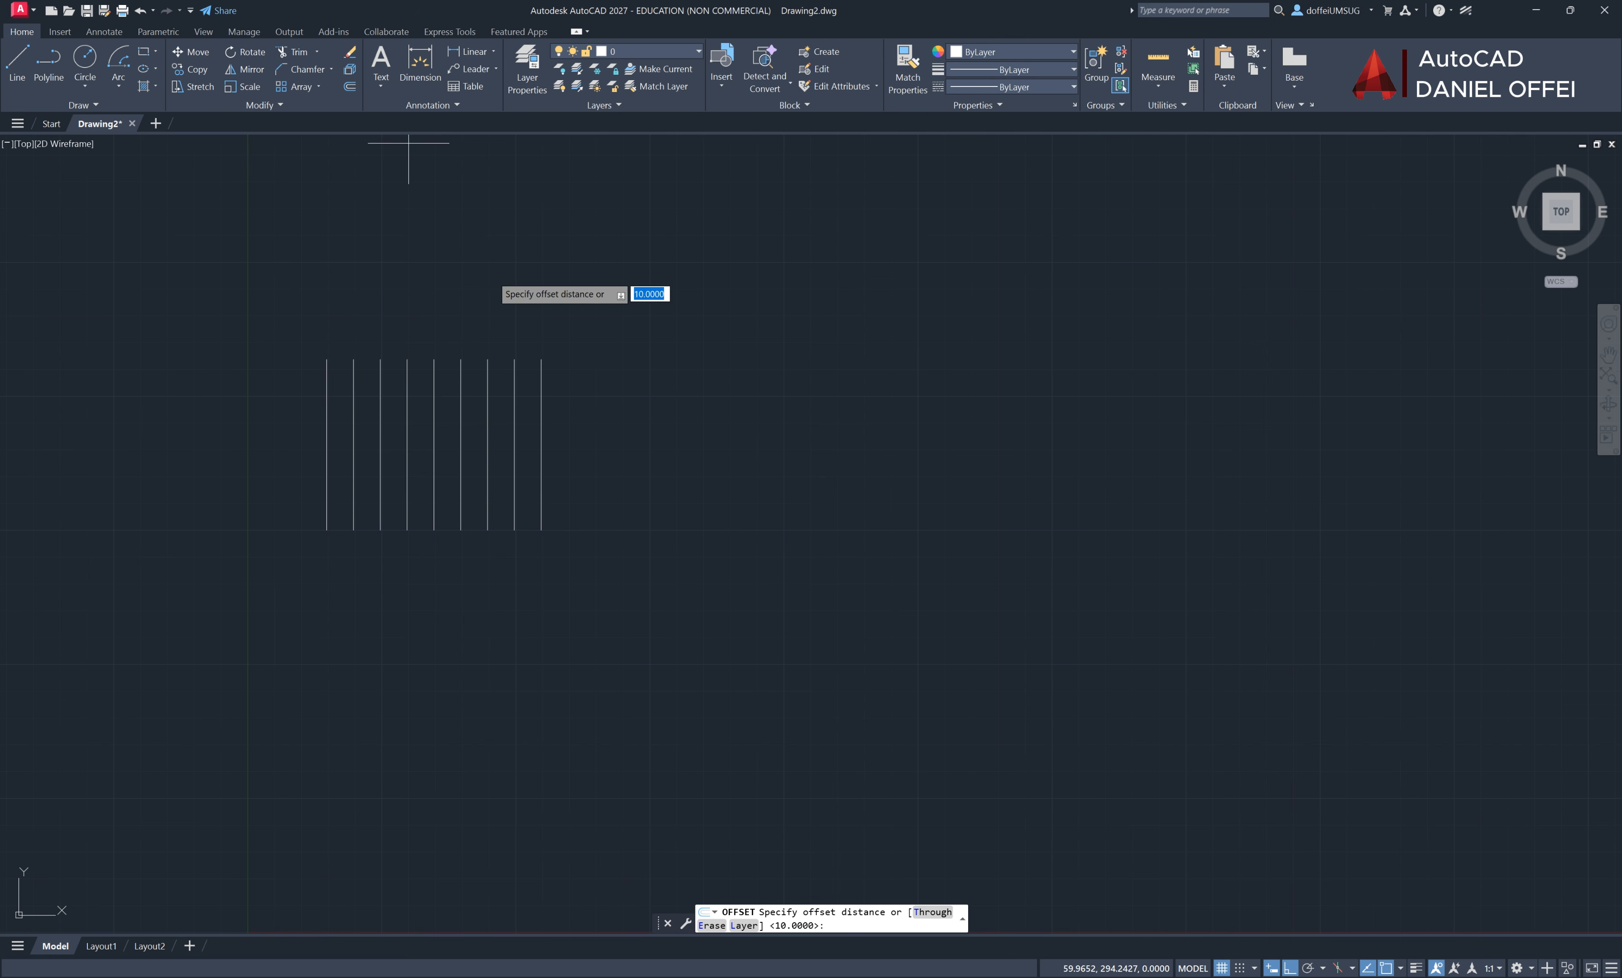
{"action": "type", "text": "30"}
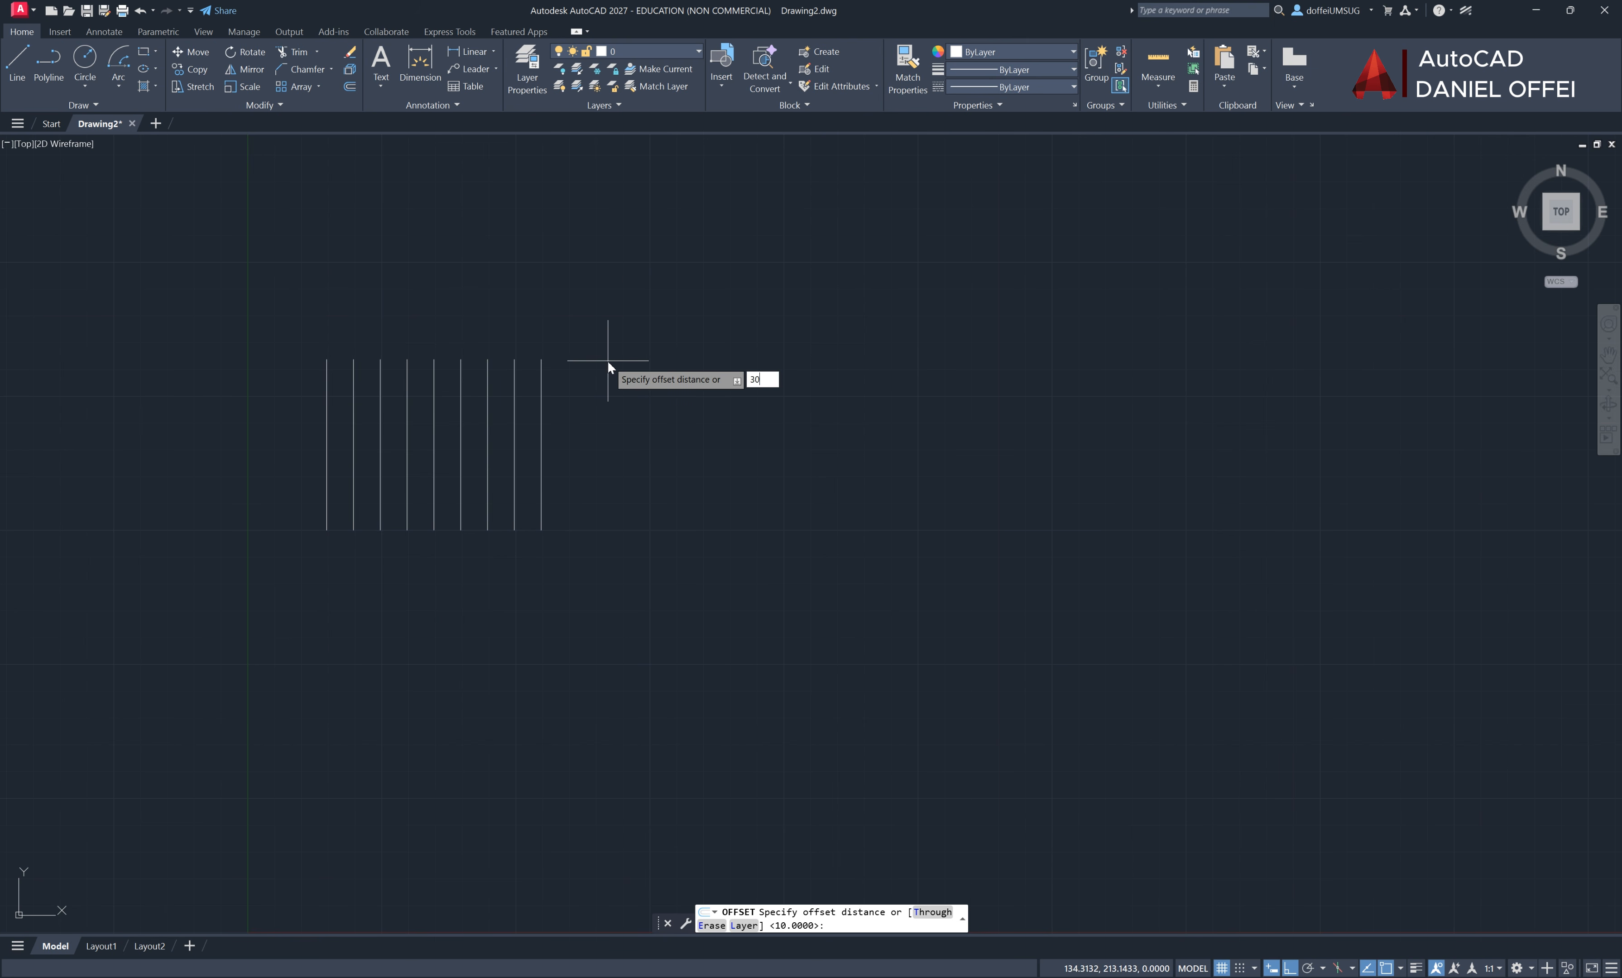
{"action": "key", "text": "Return"}
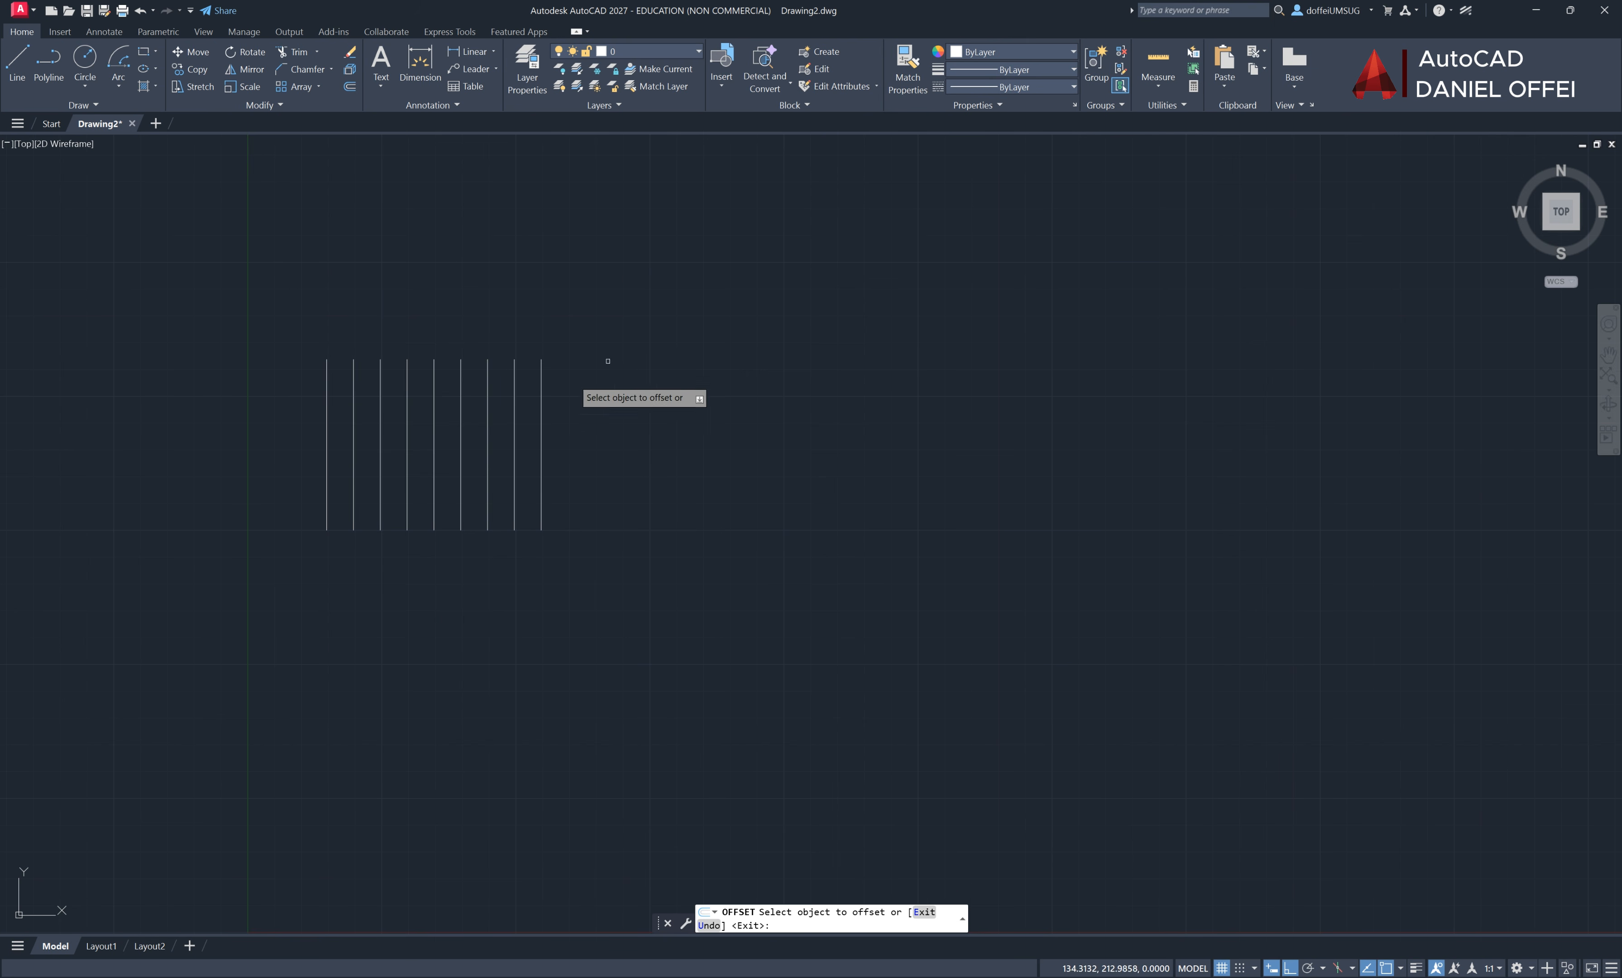
{"action": "left_click", "coordinate": [541, 447]}
{"action": "left_click", "coordinate": [579, 427]}
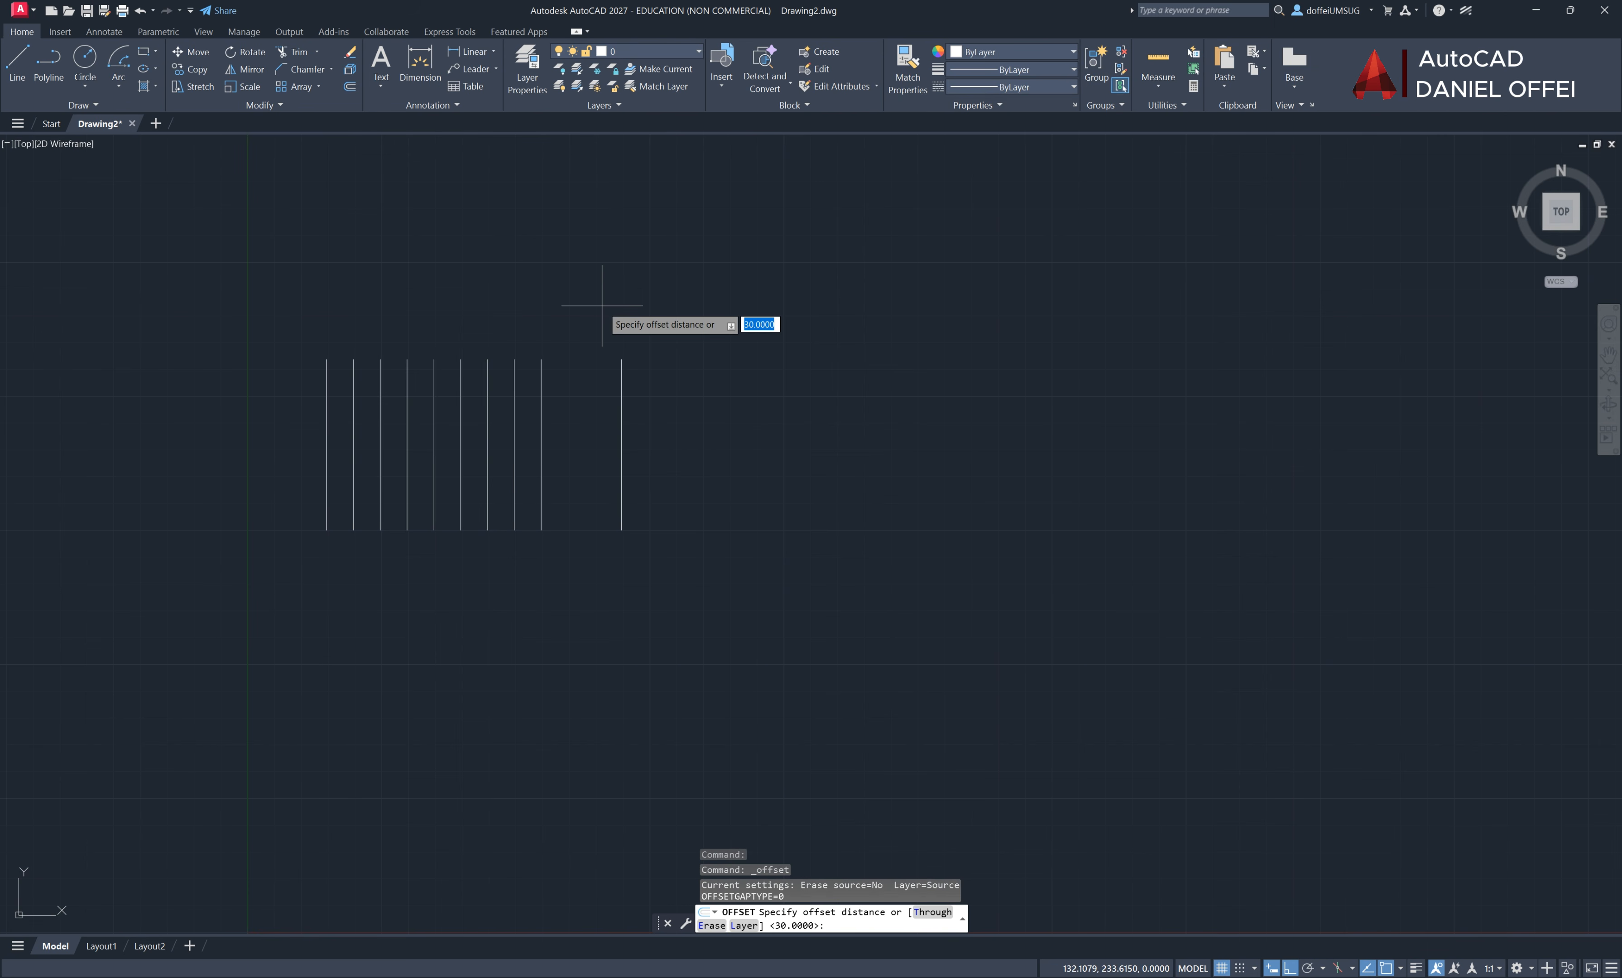
Offset the second-to-last line of the evenly spaced group by 100 to the right
{"action": "type", "text": "100"}
{"action": "key", "text": "Return"}
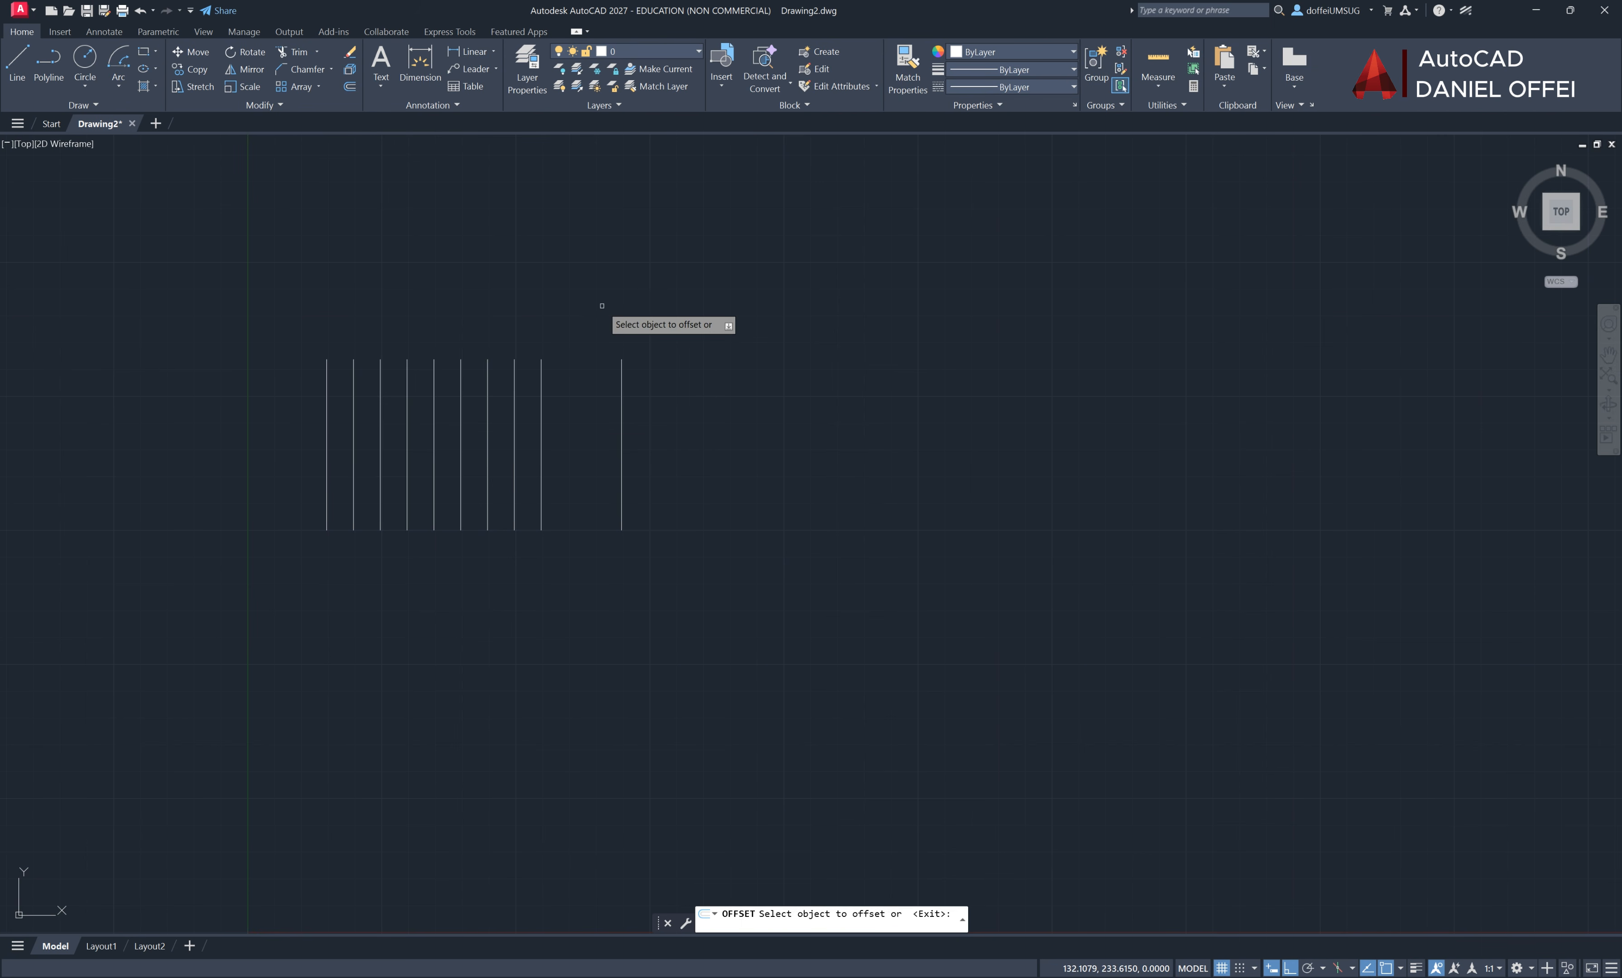
{"action": "left_click", "coordinate": [515, 422]}
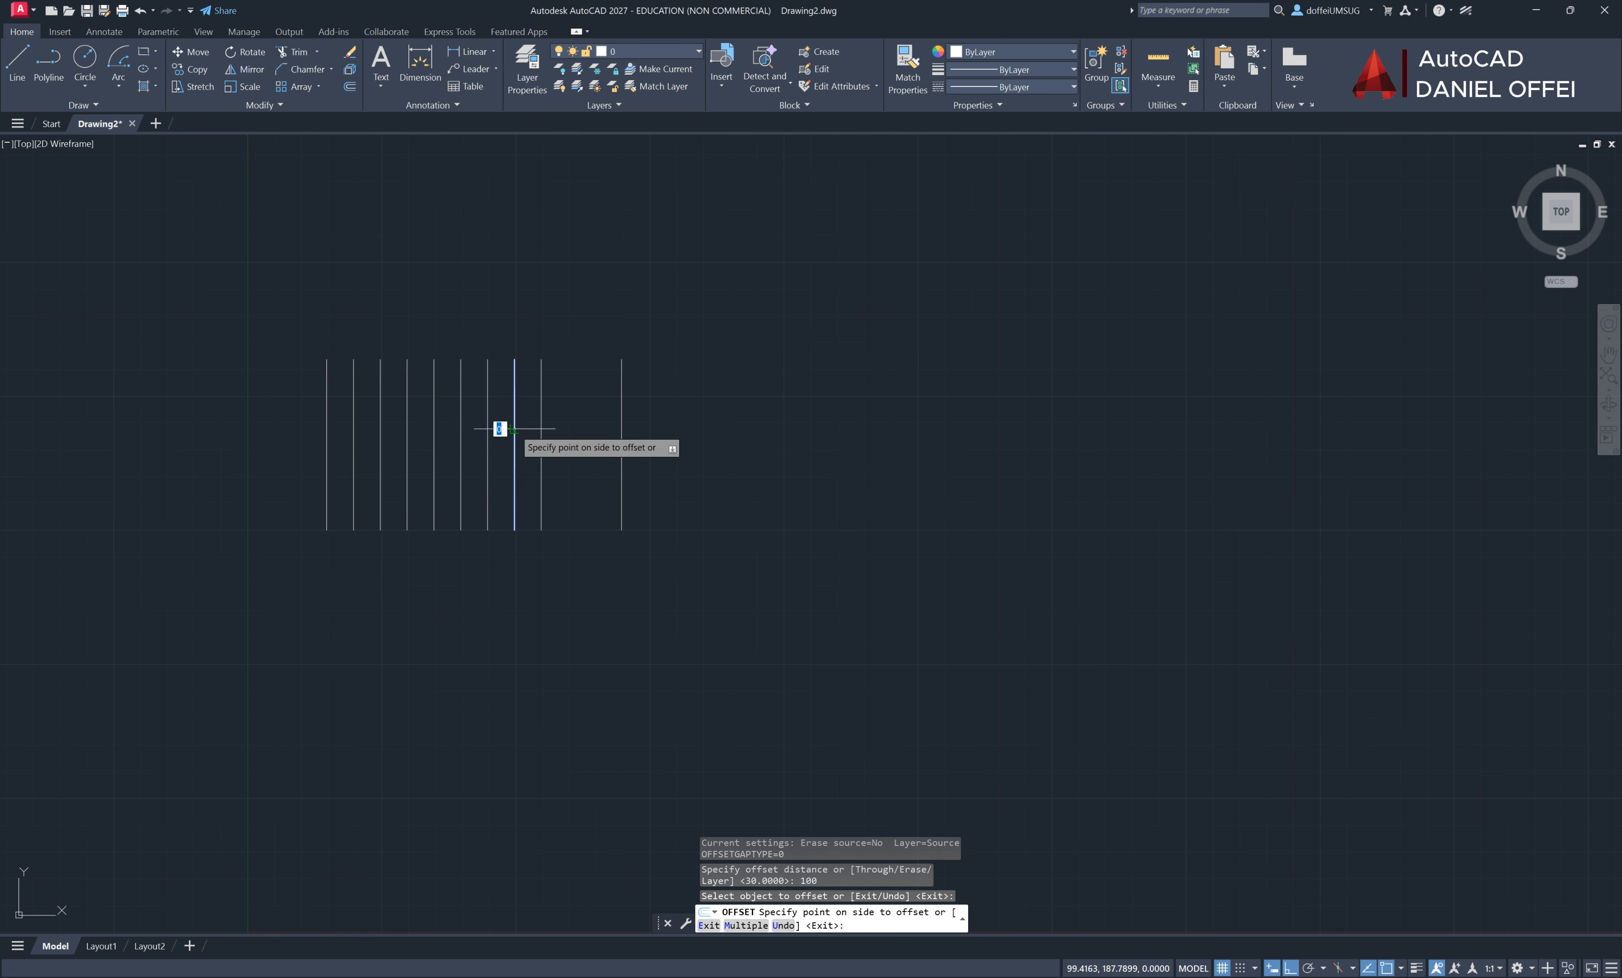
{"action": "left_click", "coordinate": [762, 384]}
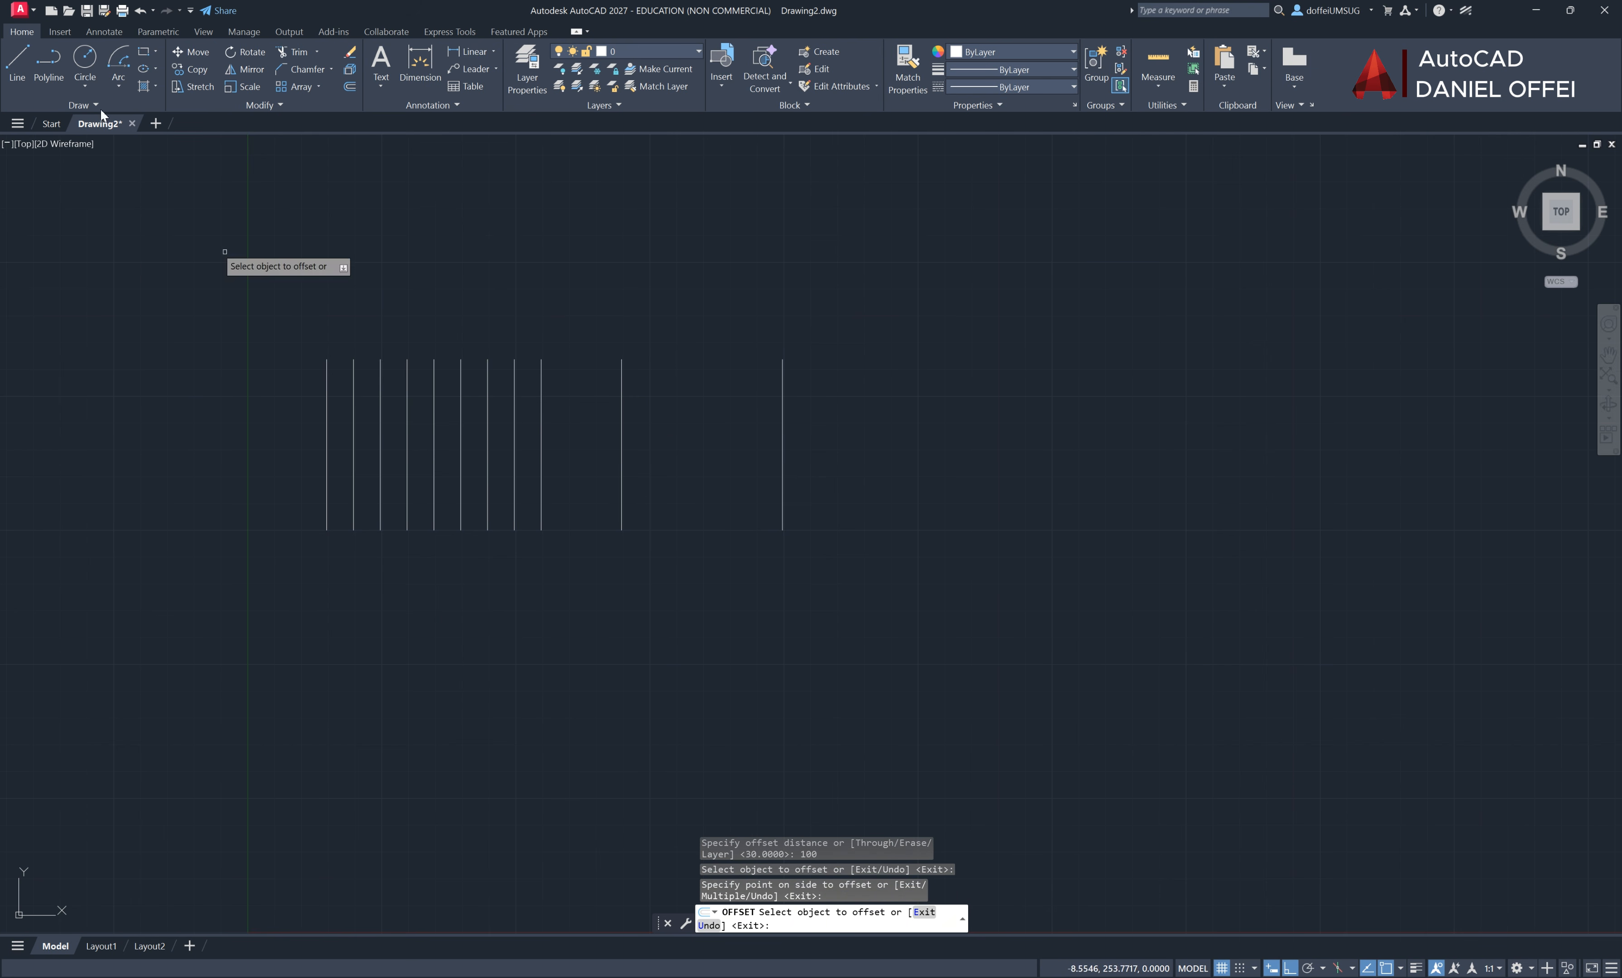
Draw a horizontal line joining the top endpoints of the leftmost and rightmost vertical lines
{"action": "left_click", "coordinate": [19, 59]}
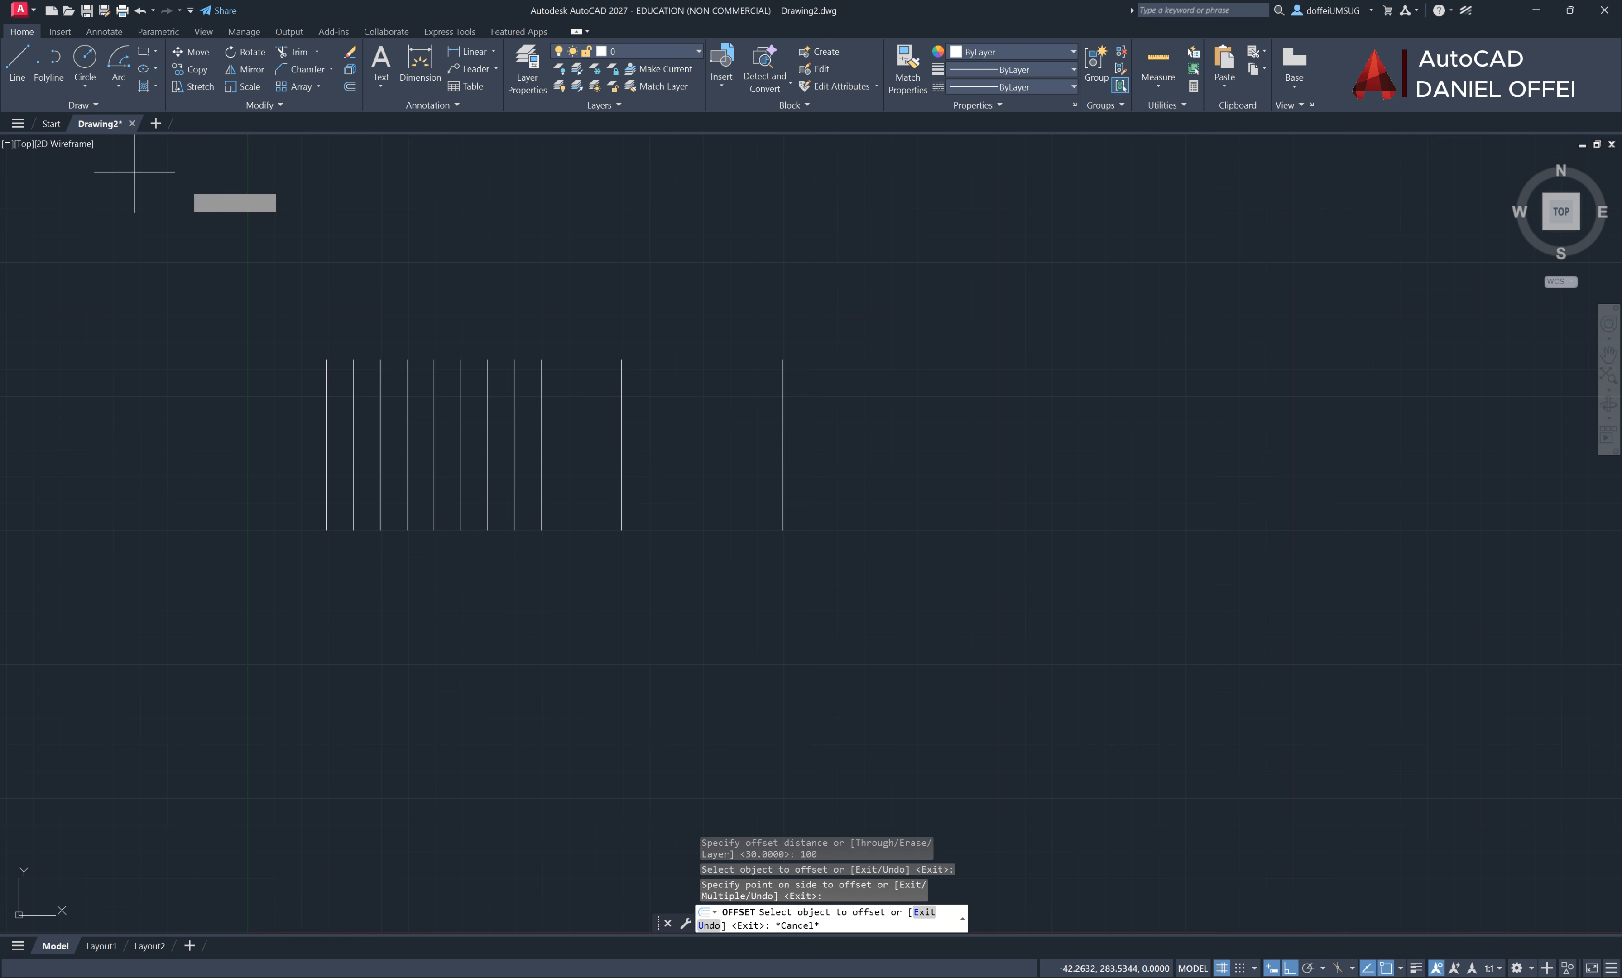
{"action": "left_click", "coordinate": [327, 359]}
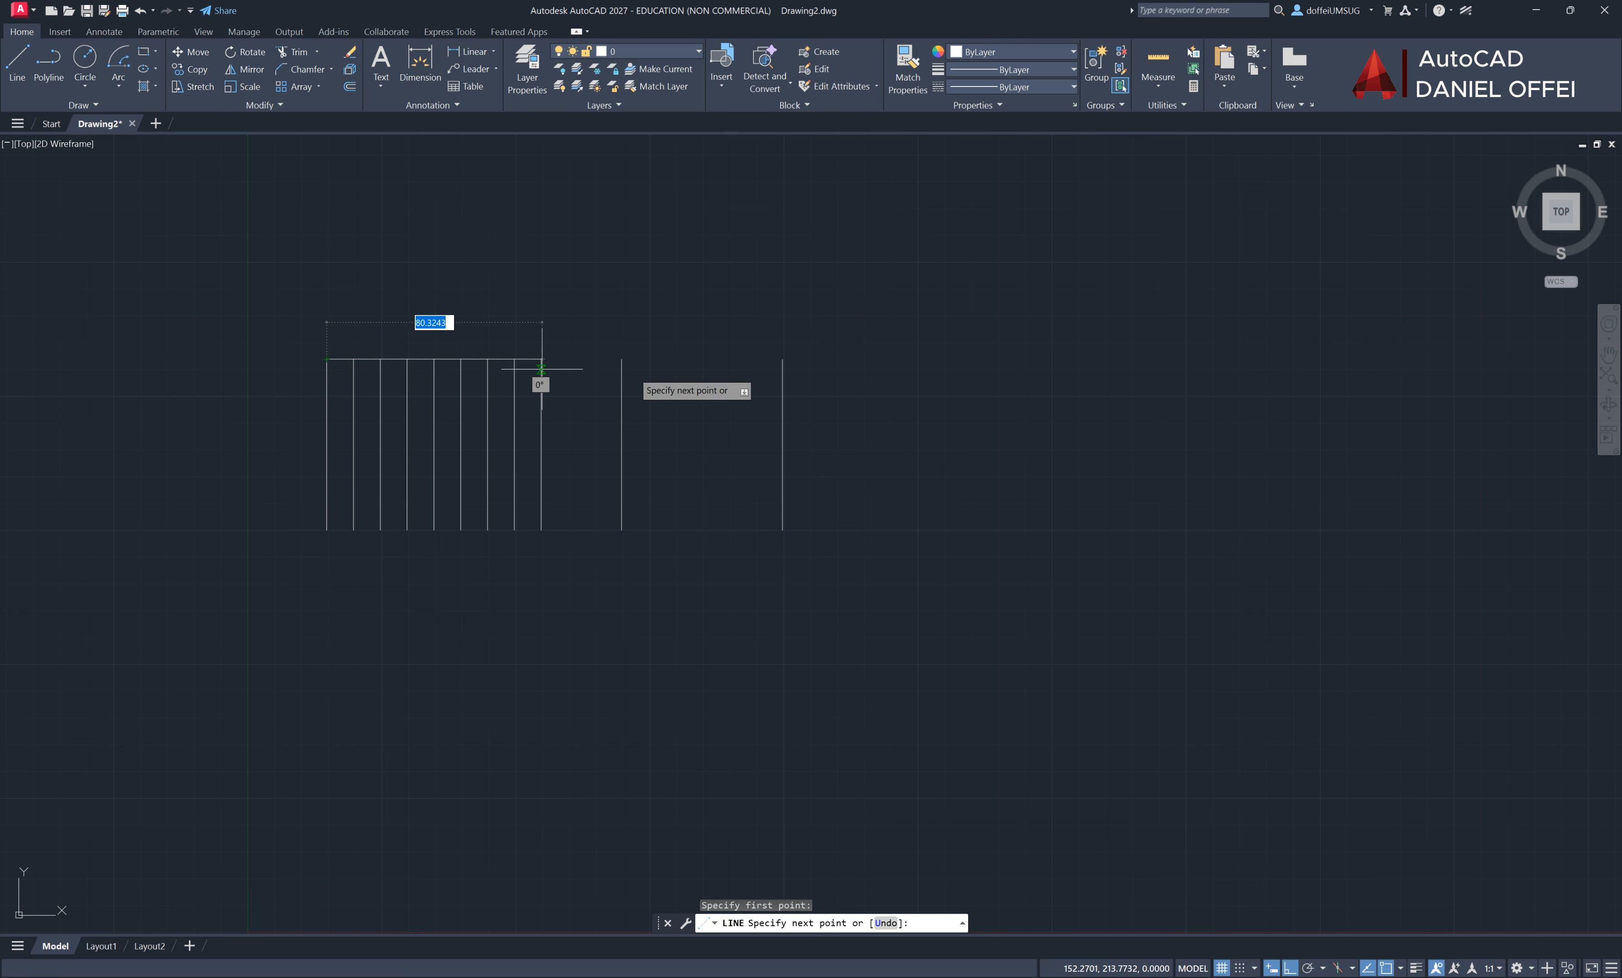
{"action": "left_click", "coordinate": [783, 359]}
{"action": "key", "text": "Return"}
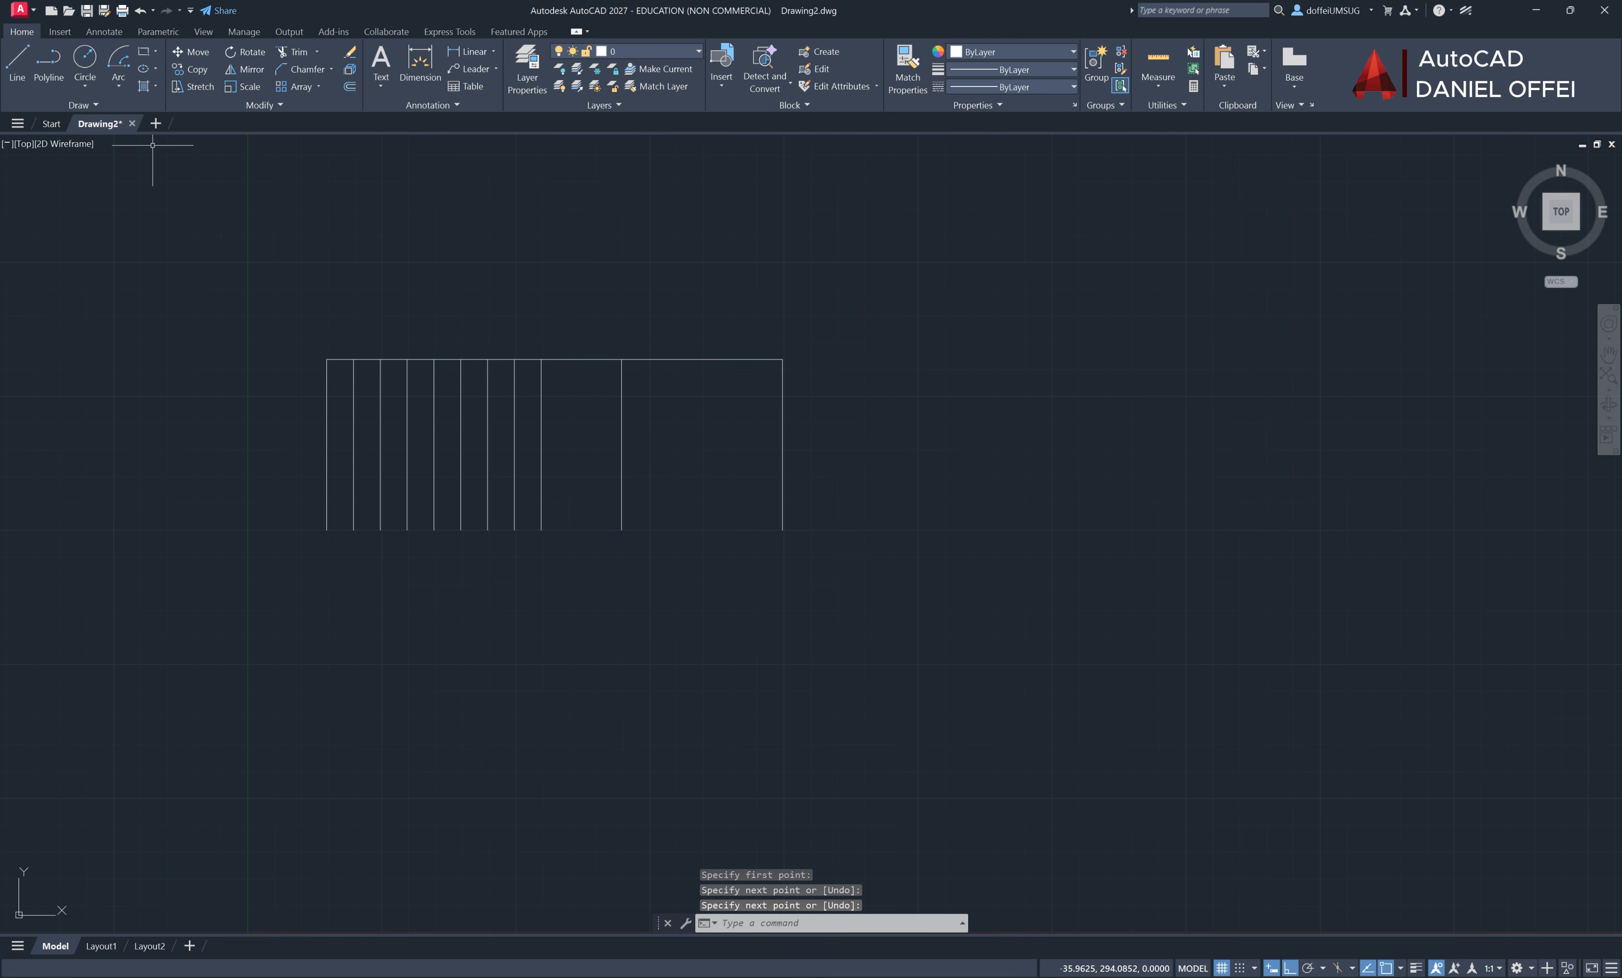
Offset the top horizontal line by 120 downward and end the Offset command
{"action": "left_click", "coordinate": [354, 88]}
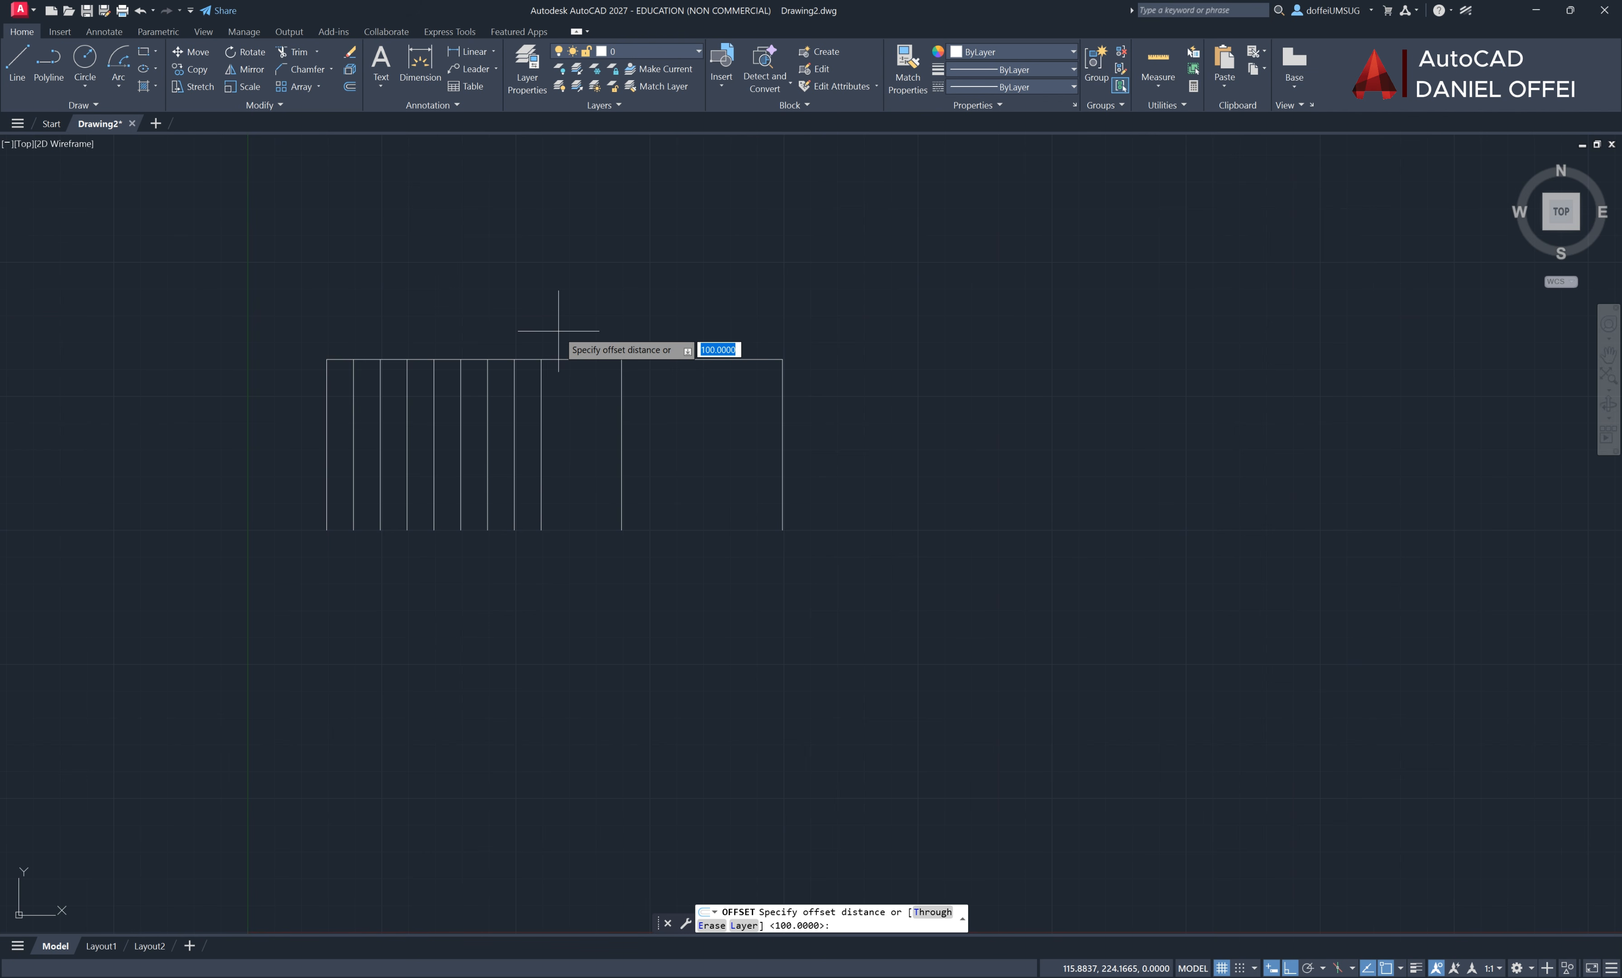
{"action": "type", "text": "1200"}
{"action": "key", "text": "Return"}
{"action": "left_click", "coordinate": [557, 359]}
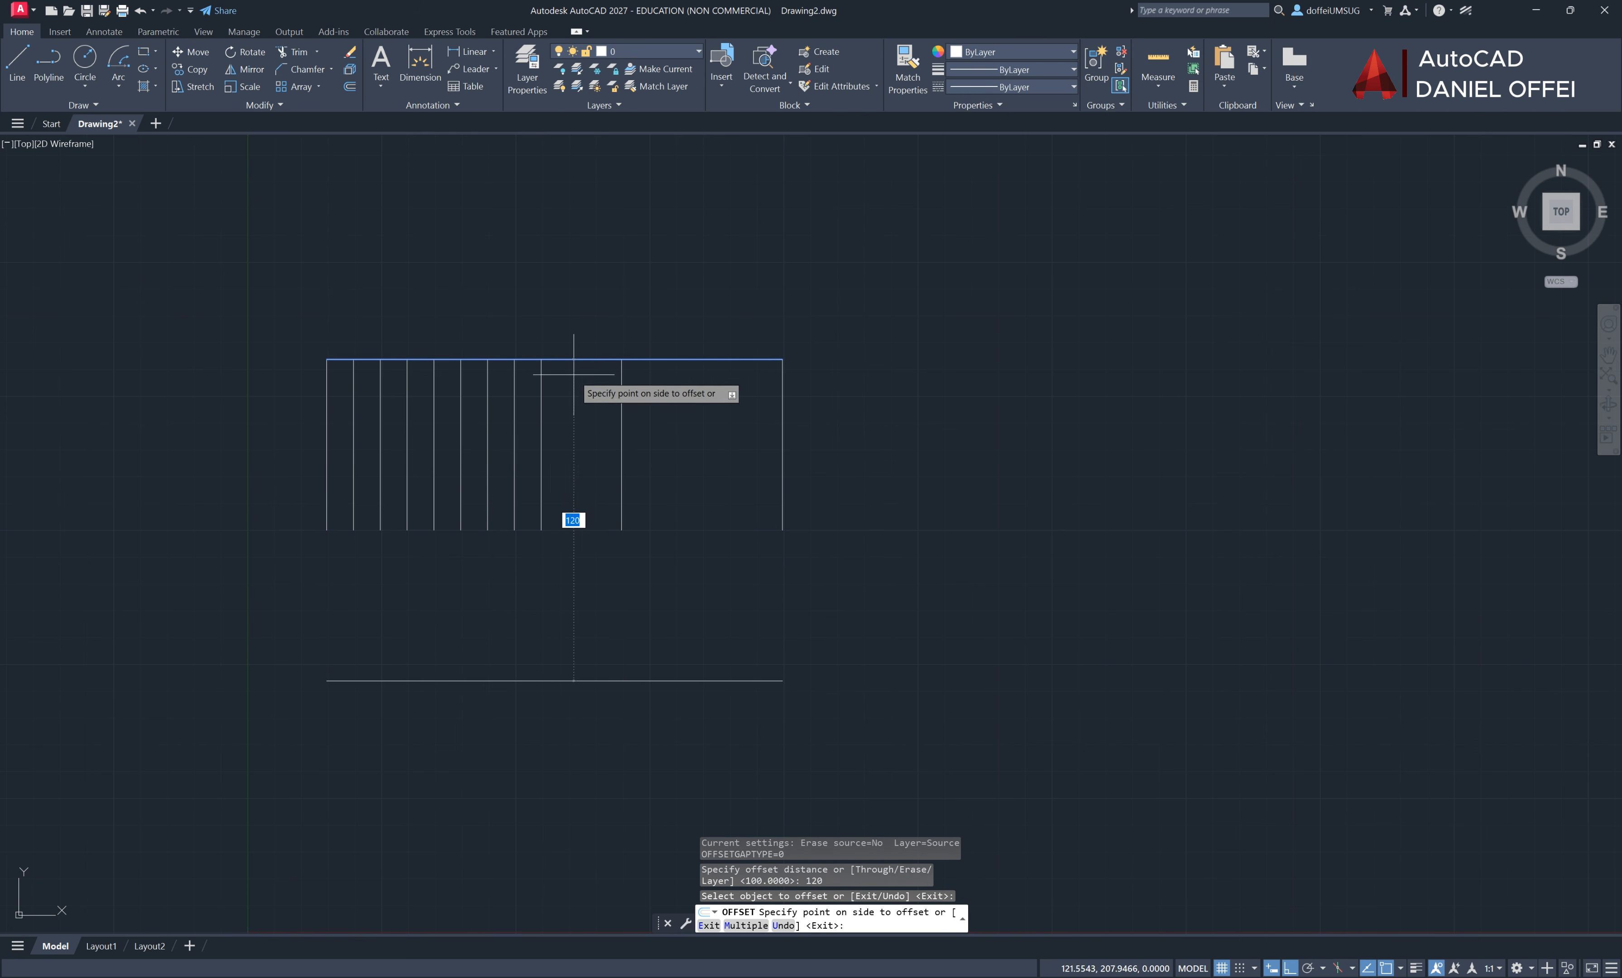
{"action": "left_click", "coordinate": [555, 505]}
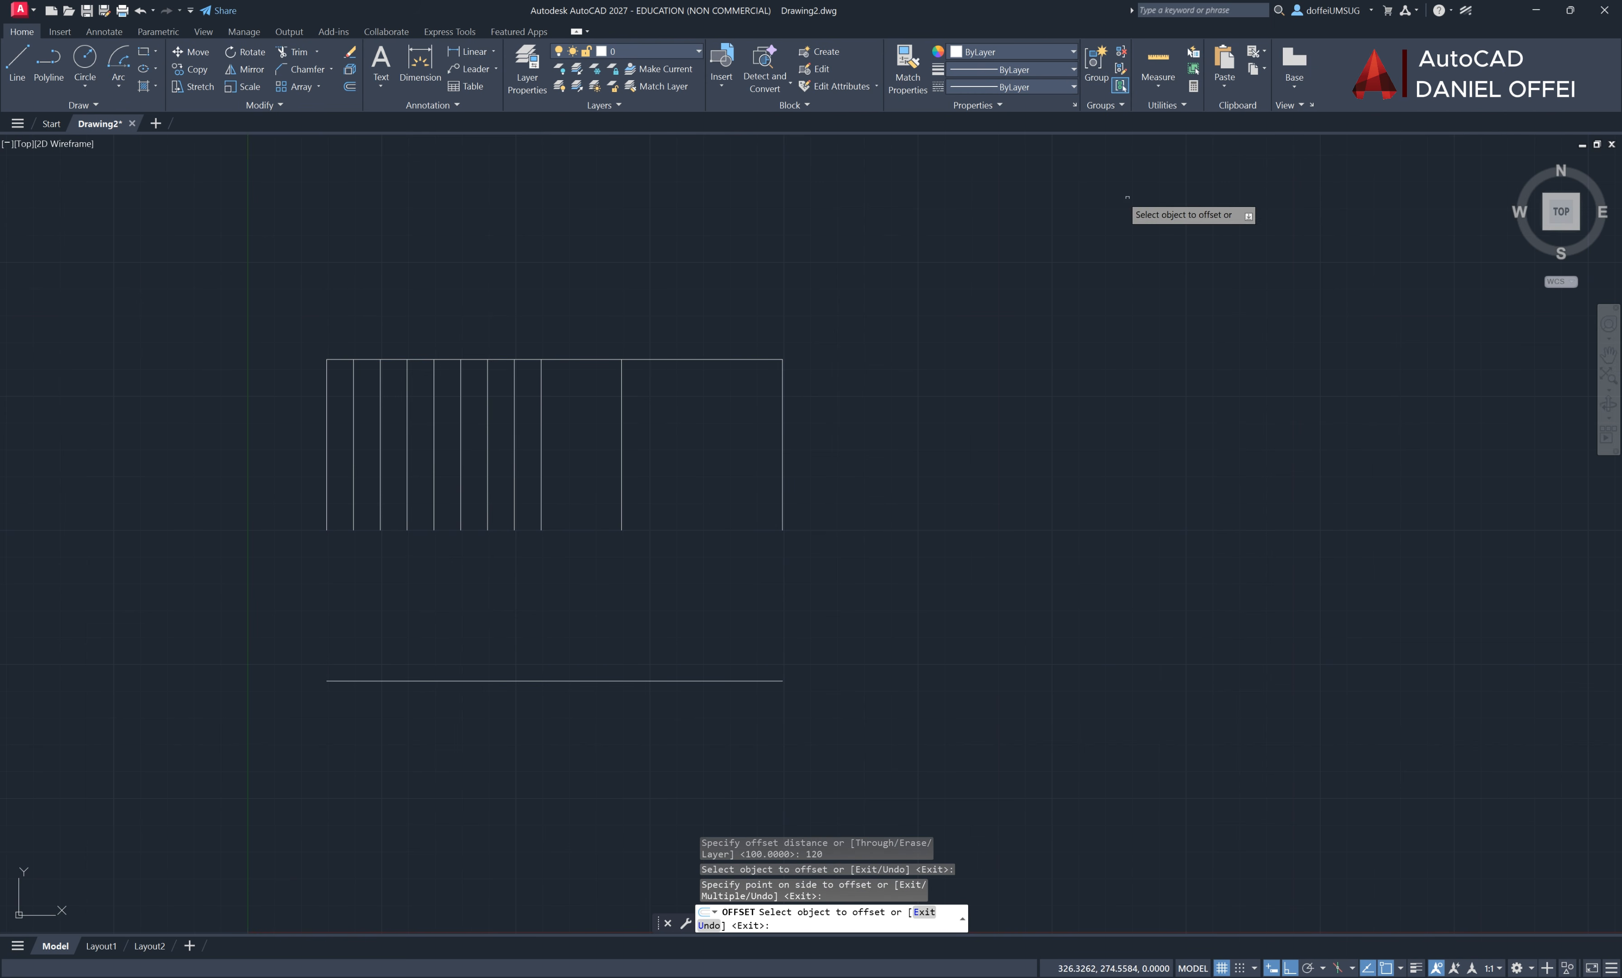
{"action": "key", "text": "Escape"}
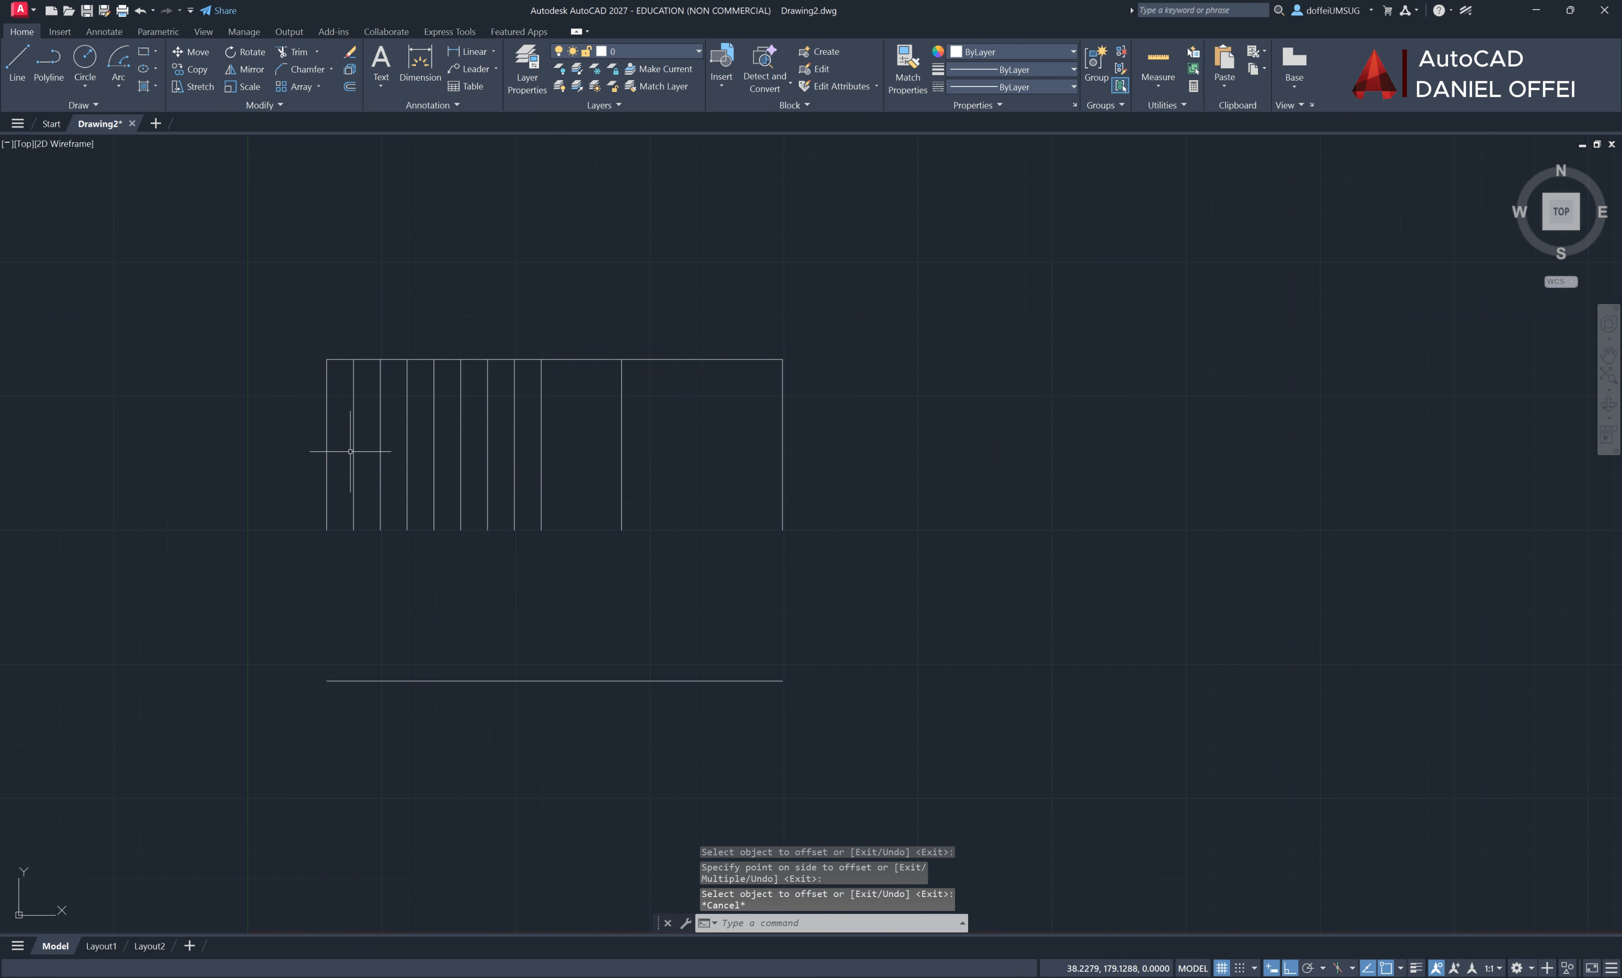
{"action": "left_click", "coordinate": [260, 104]}
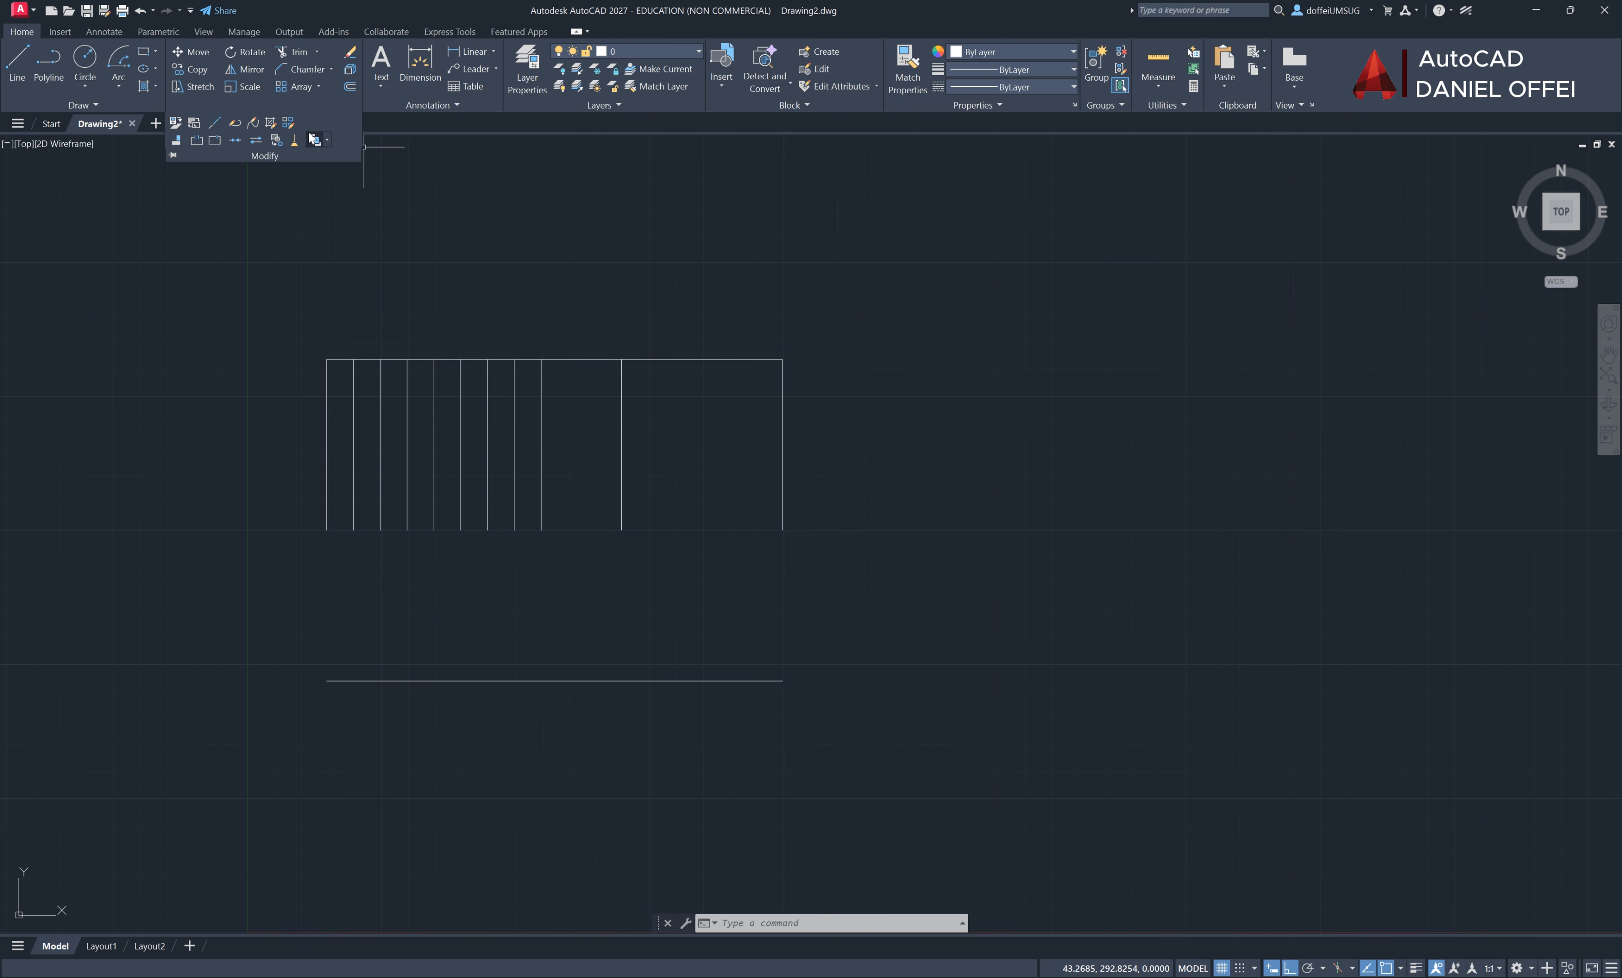
{"action": "key", "text": "Escape"}
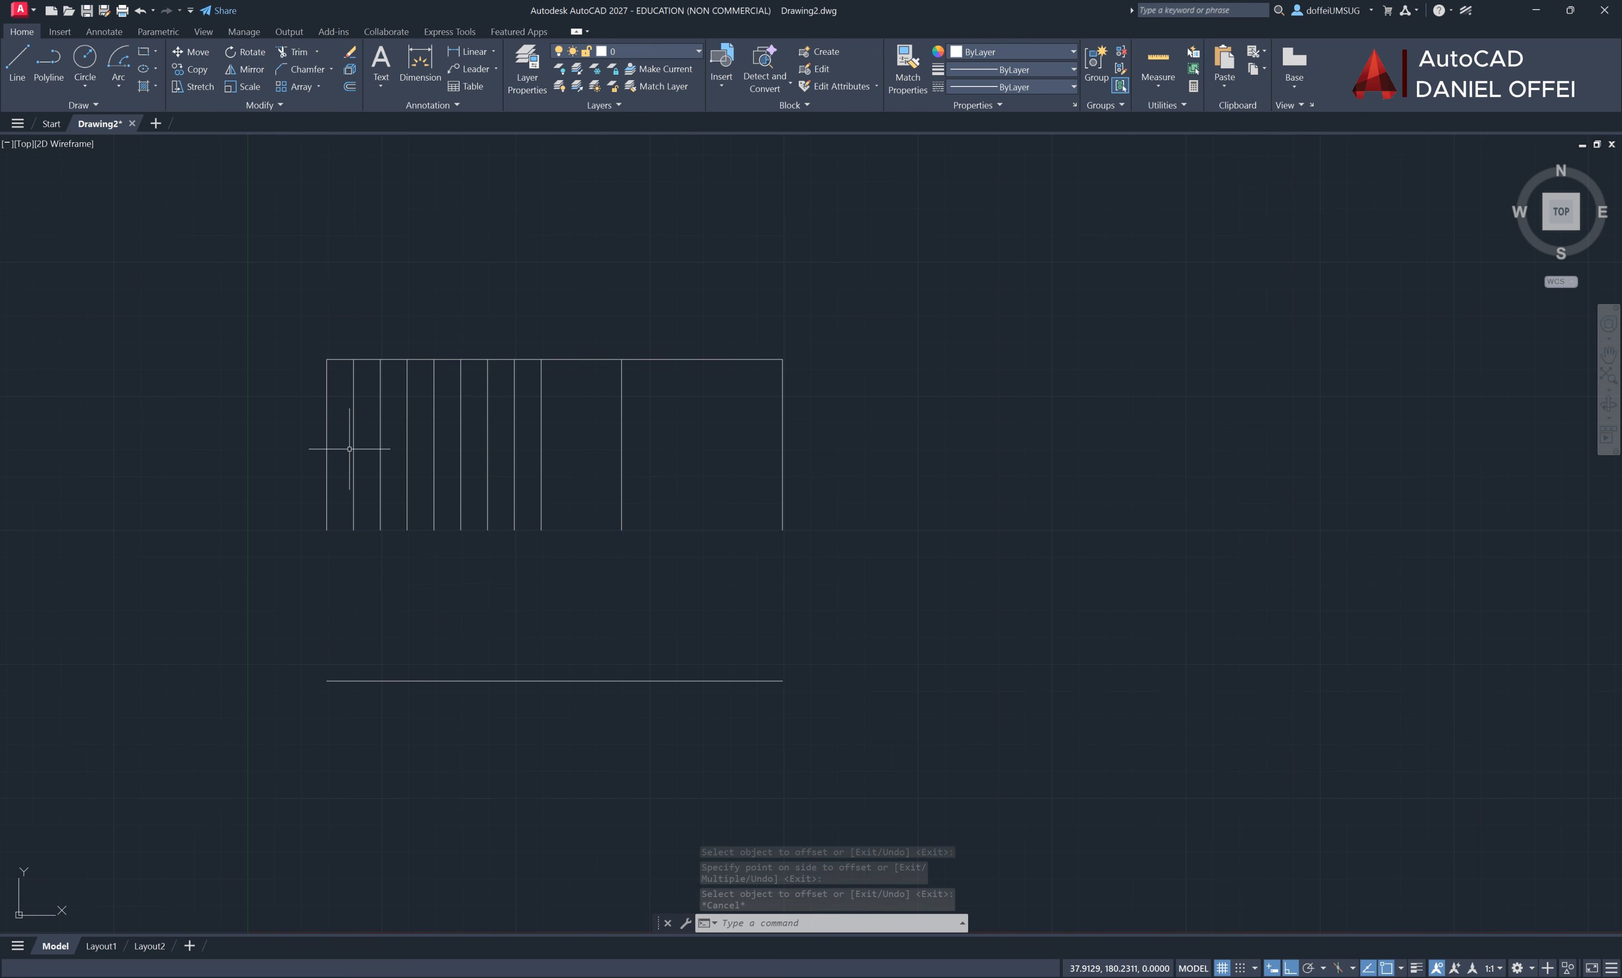